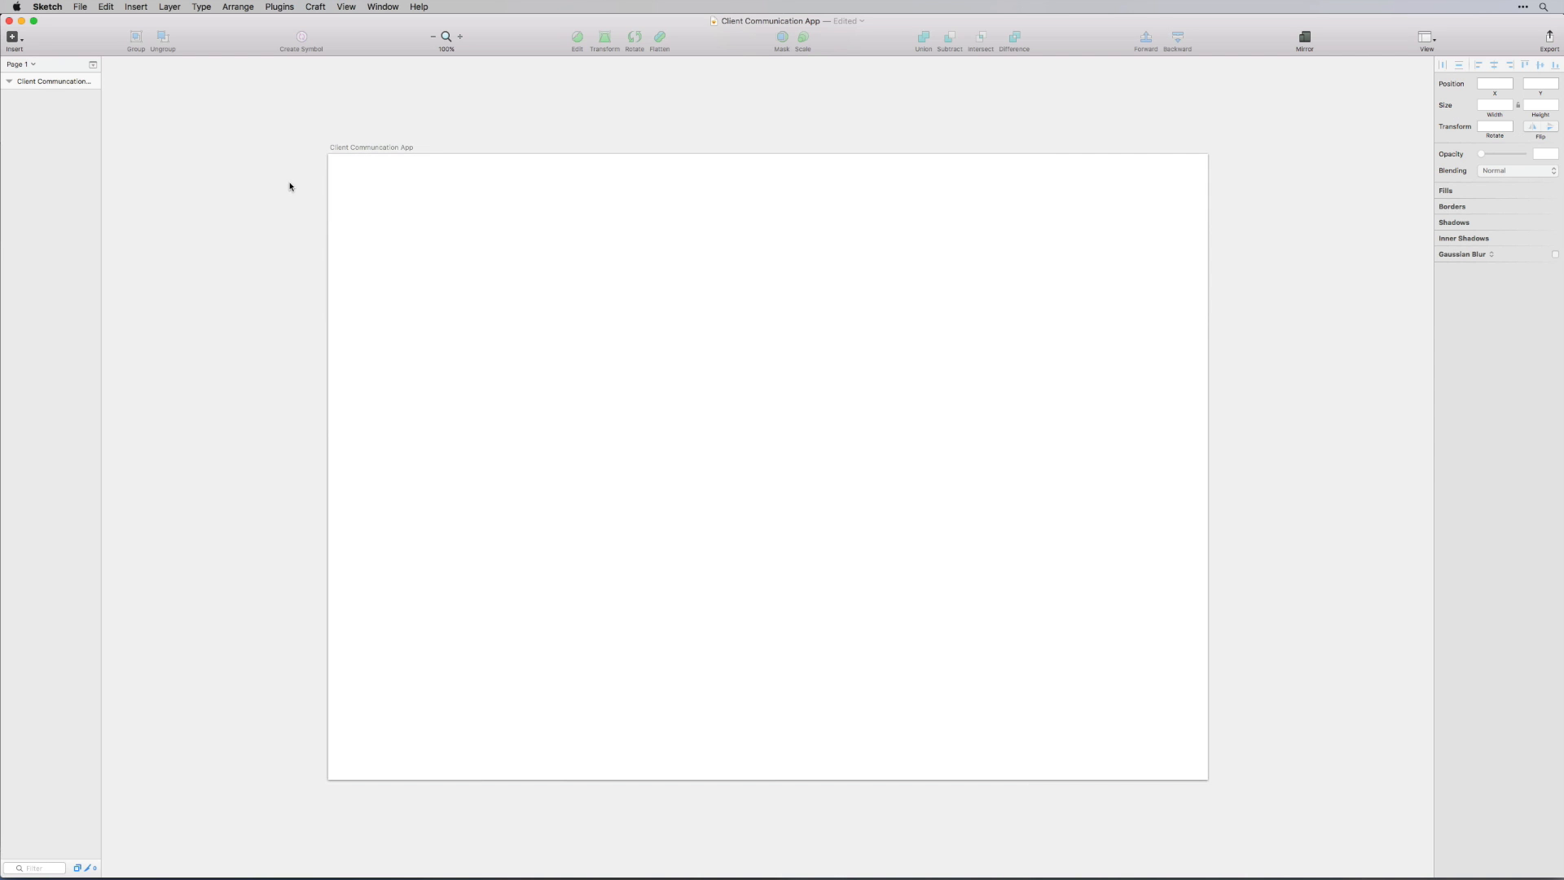
# Draw a 1440 × 1024 rectangle covering the whole artboard and turn off its border
pyautogui.press('r')
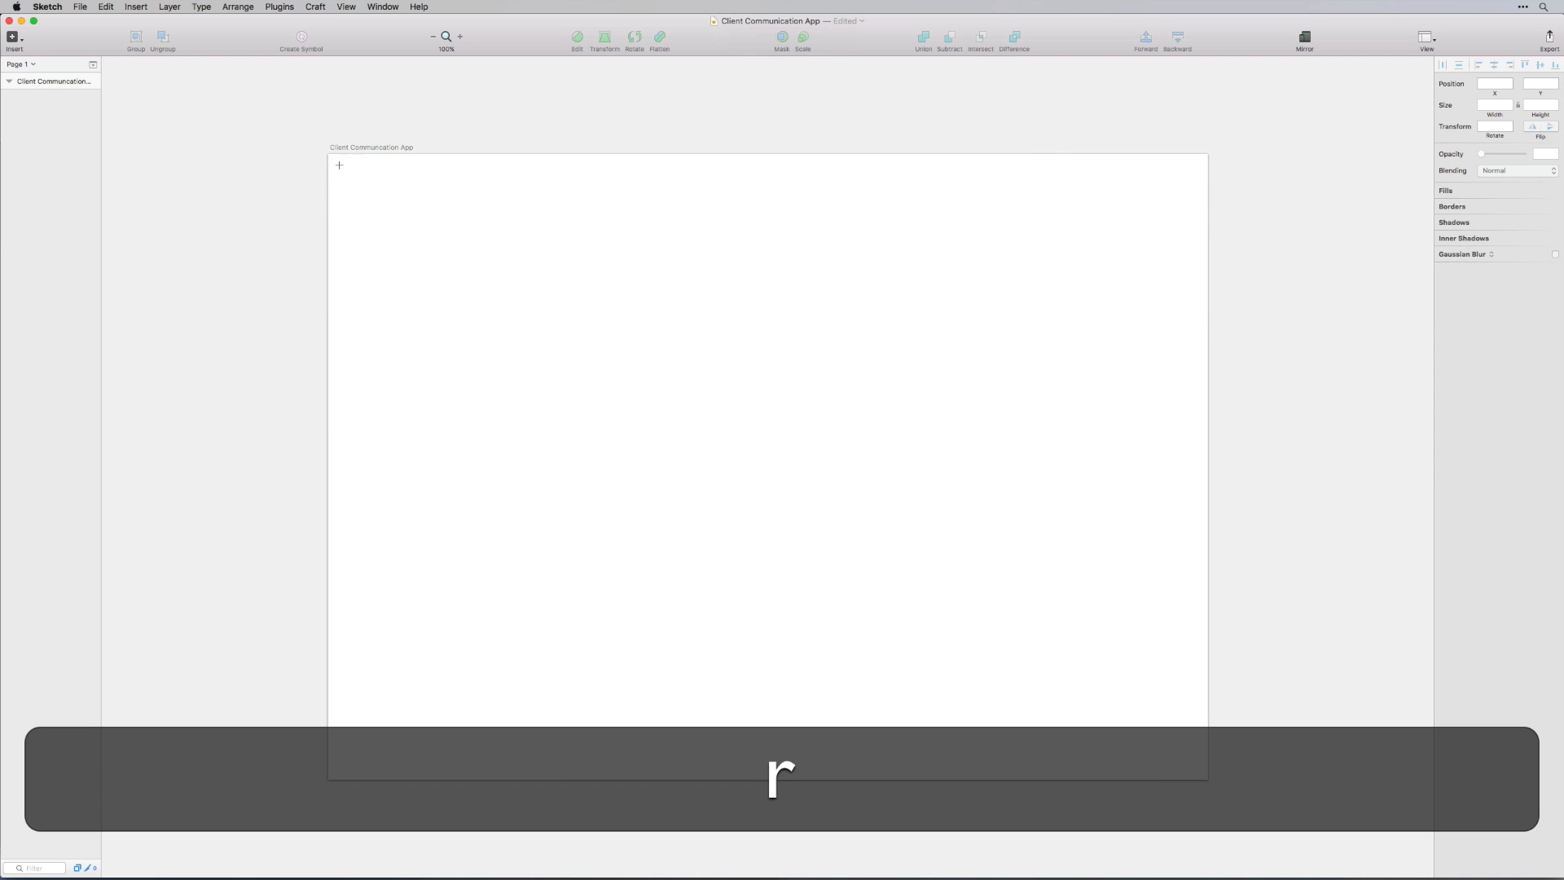
pyautogui.moveTo(330, 155)
pyautogui.mouseDown()
pyautogui.moveTo(1034, 693)
pyautogui.moveTo(1209, 780)
pyautogui.mouseUp()
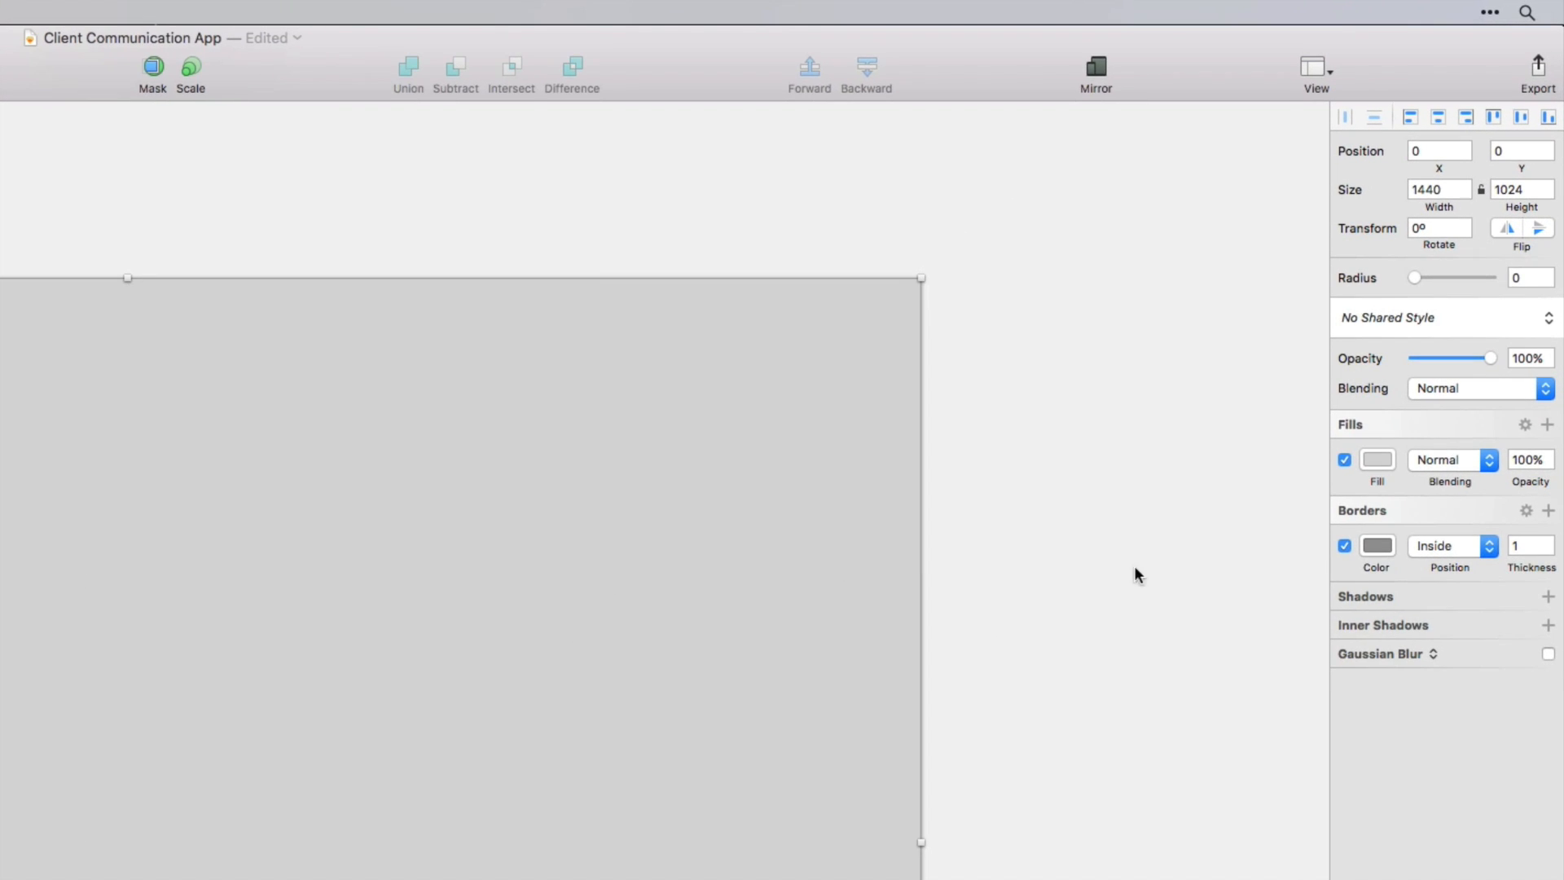
pyautogui.click(1349, 546)
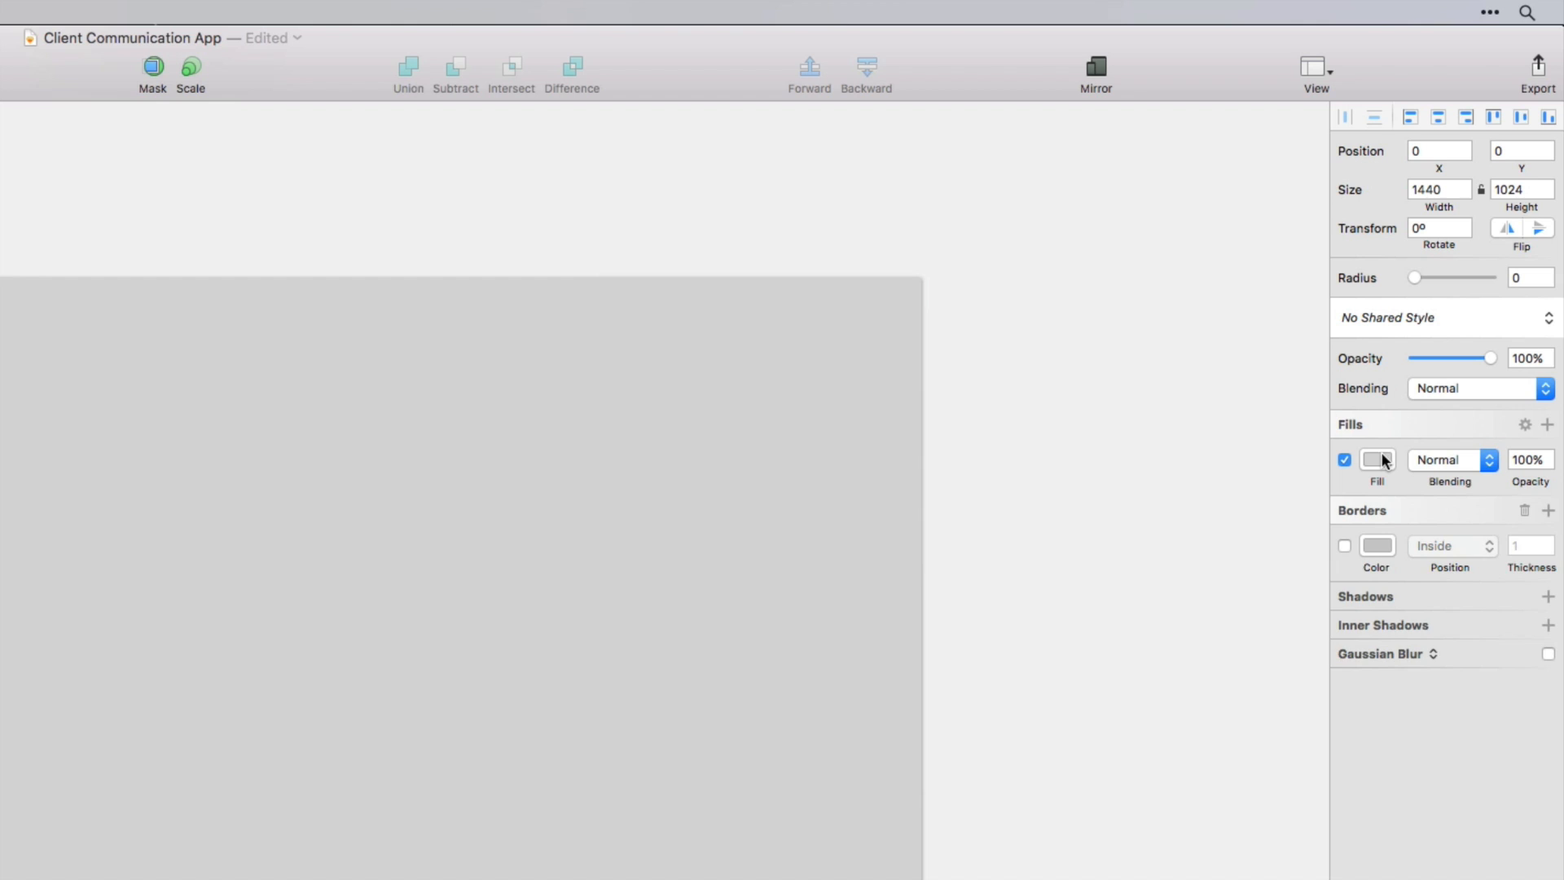
# Set the full-artboard rectangle's fill to the pale blue-grey F7F8FB
pyautogui.click(1385, 461)
pyautogui.moveTo(1464, 702); pyautogui.dragTo(1463, 702)
pyautogui.click(1347, 554)
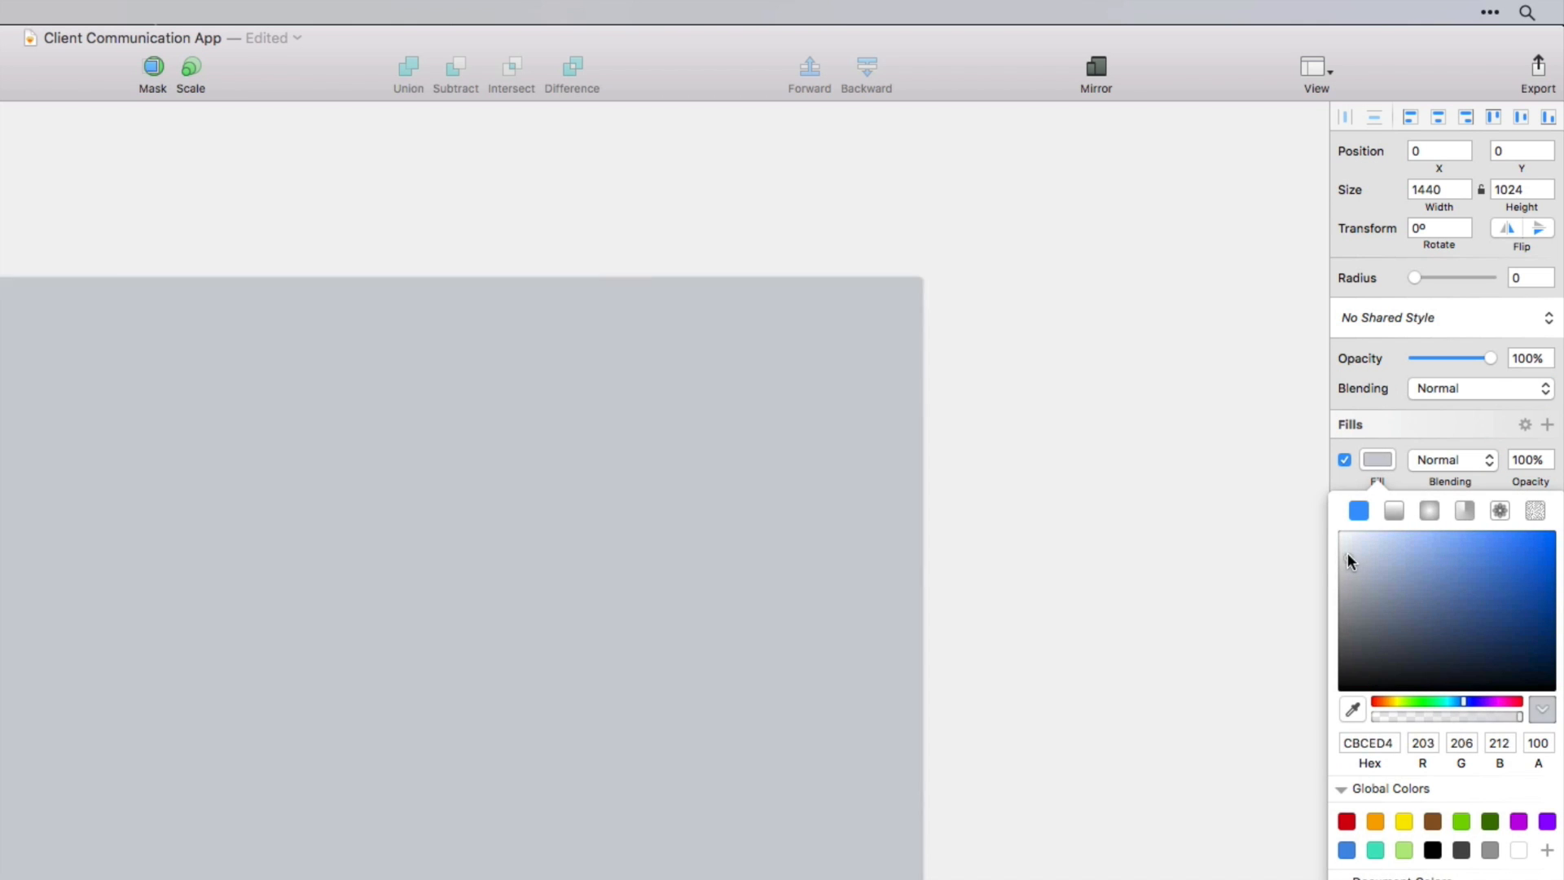
pyautogui.moveTo(1348, 552); pyautogui.dragTo(1342, 534)
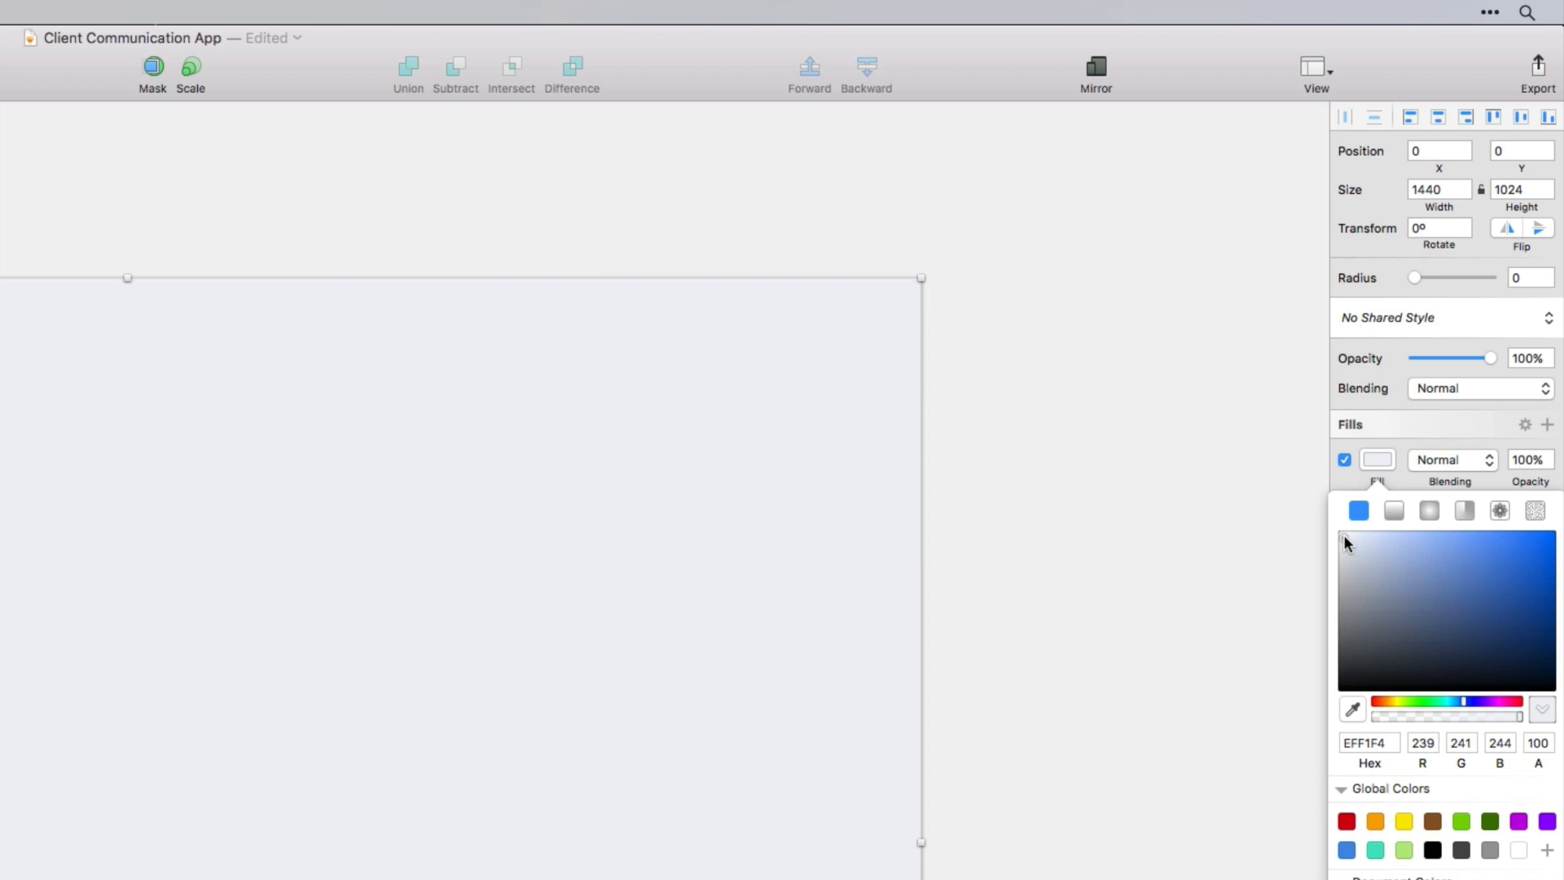
pyautogui.click(1344, 535)
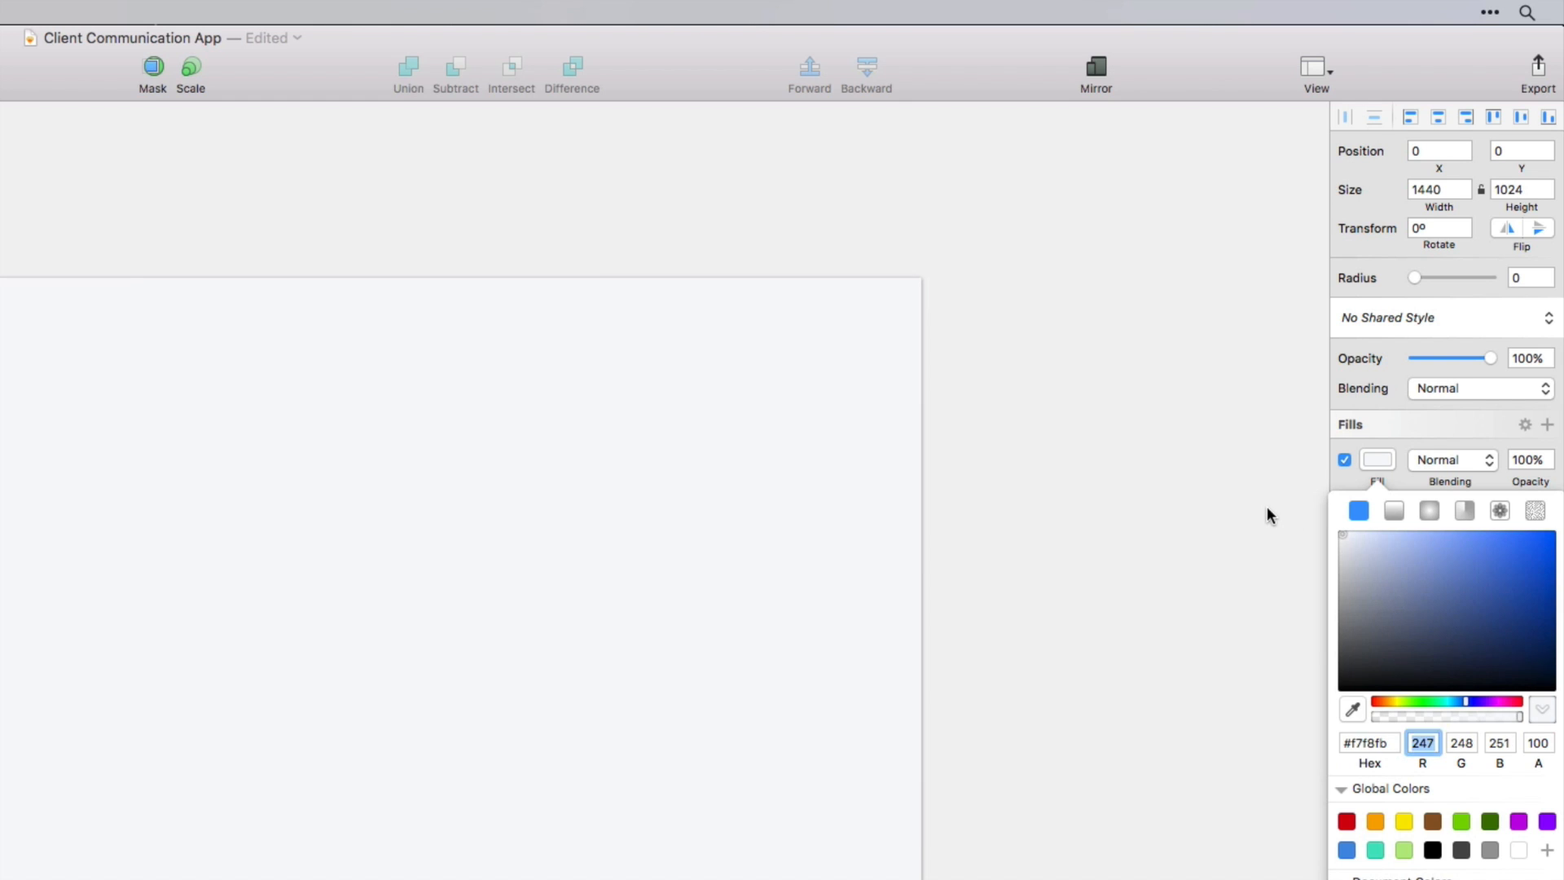
pyautogui.click(1268, 506)
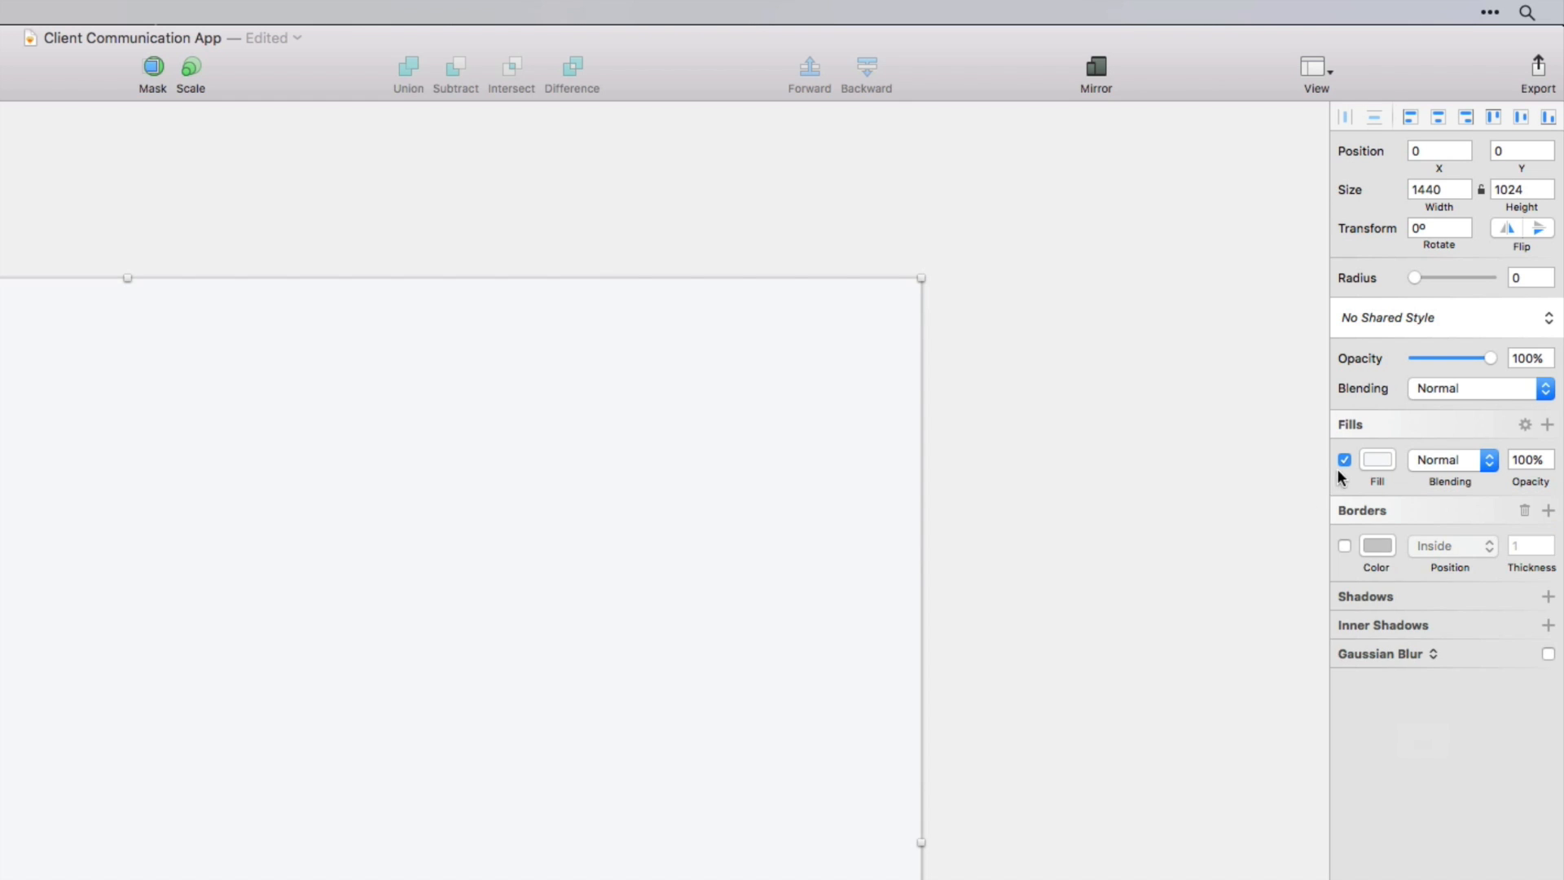
pyautogui.click(1373, 461)
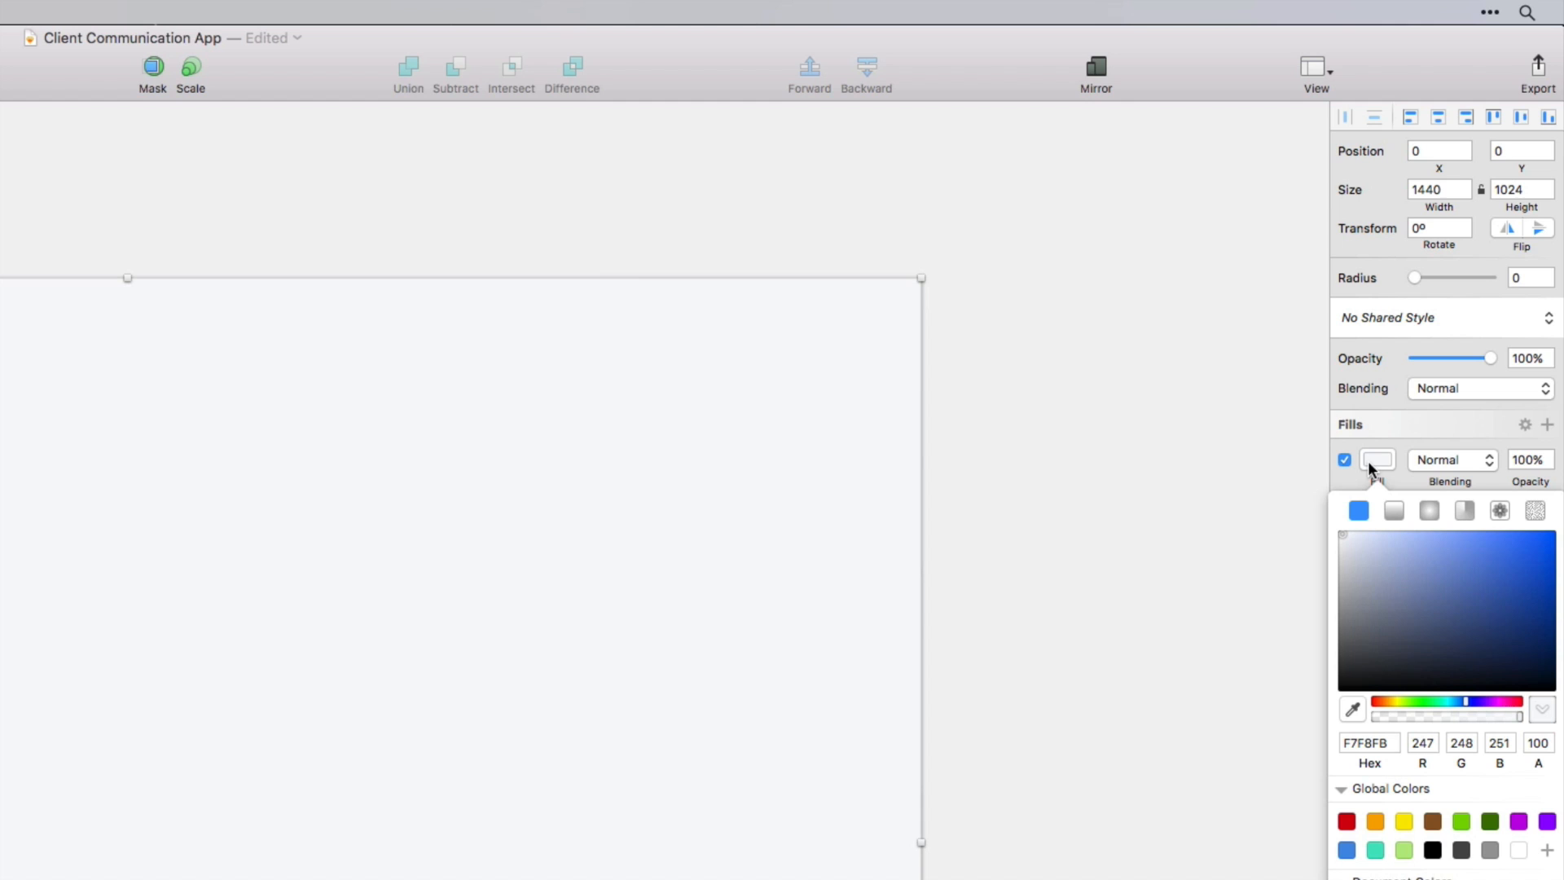
pyautogui.click(1126, 494)
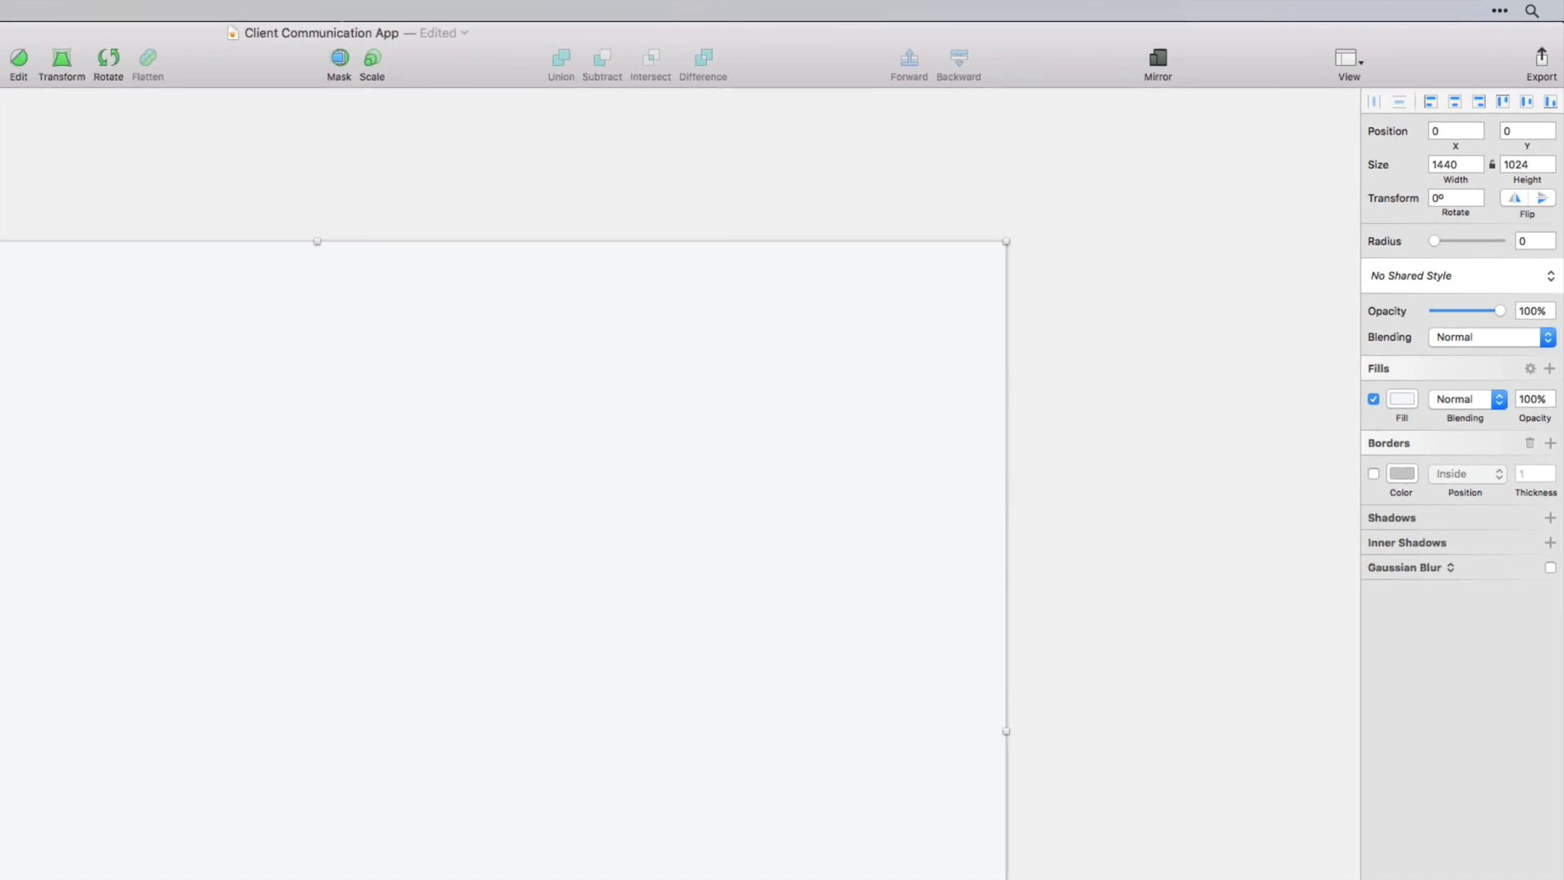
# Rename the full-artboard rectangle layer to "Background" and lock it
pyautogui.doubleClick(59, 98)
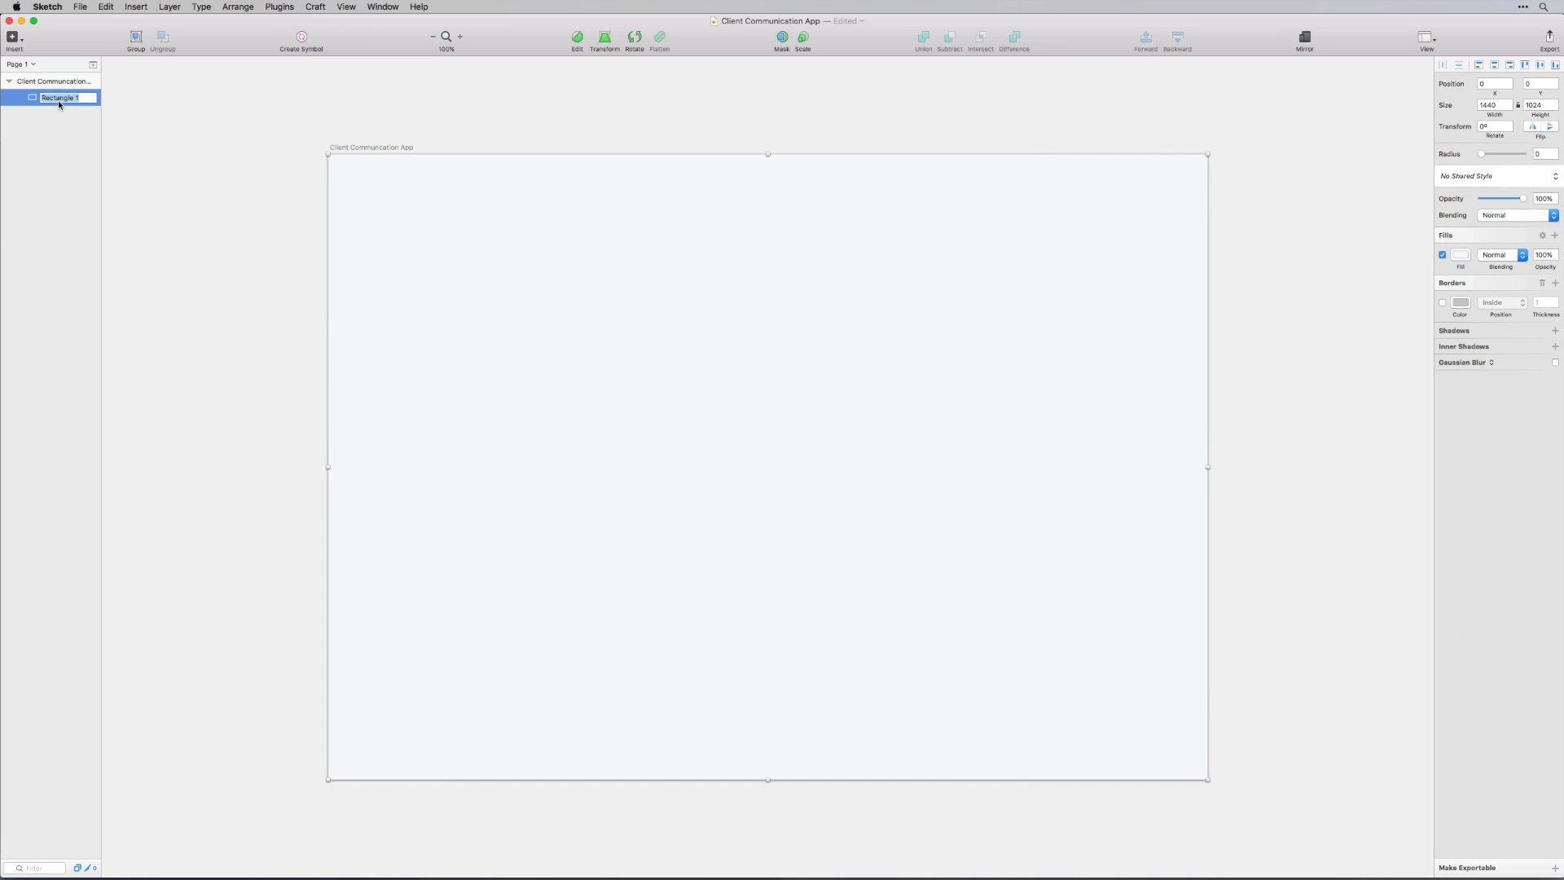
pyautogui.write('Background')
pyautogui.press('Return')
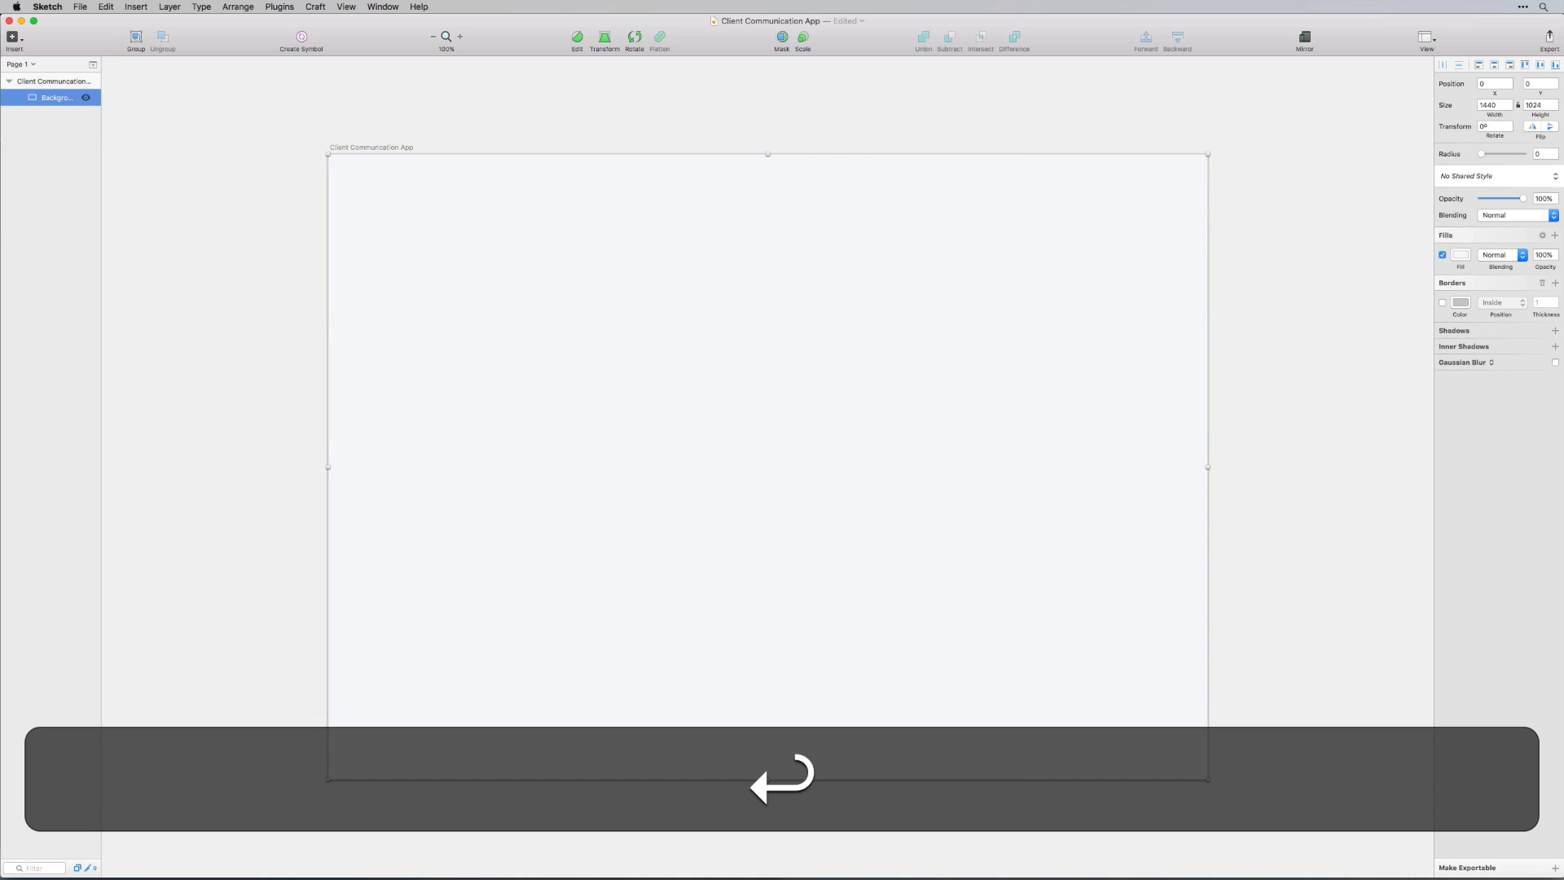
pyautogui.keyDown('alt'); pyautogui.click(86, 97); pyautogui.keyUp('alt')
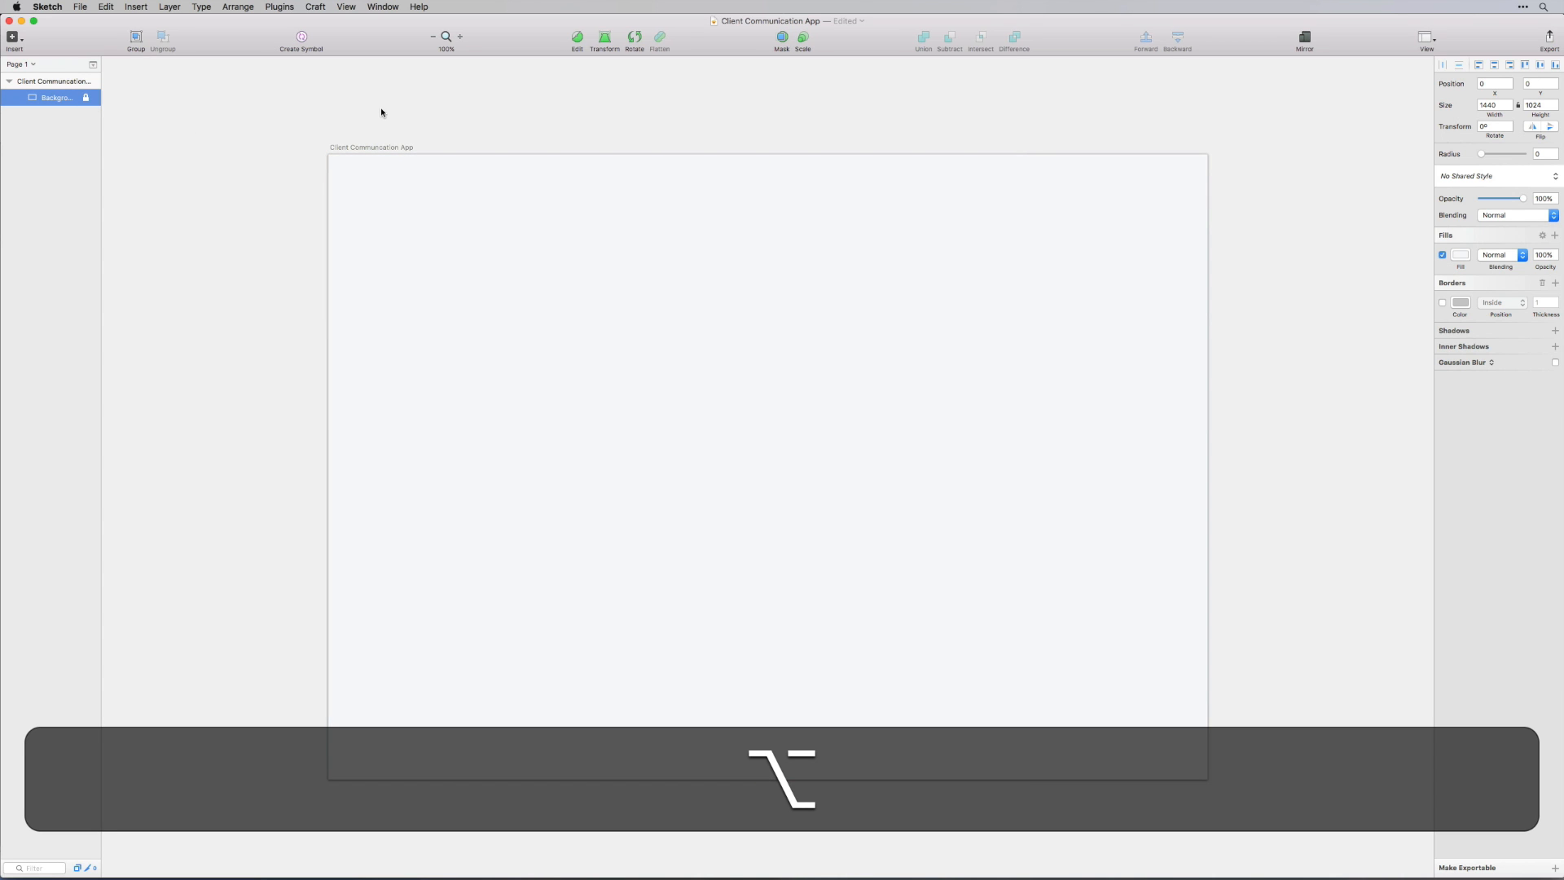
# Draw a rectangle about 645 × 100 near the artboard's middle, with a white fill and no border
pyautogui.press('r')
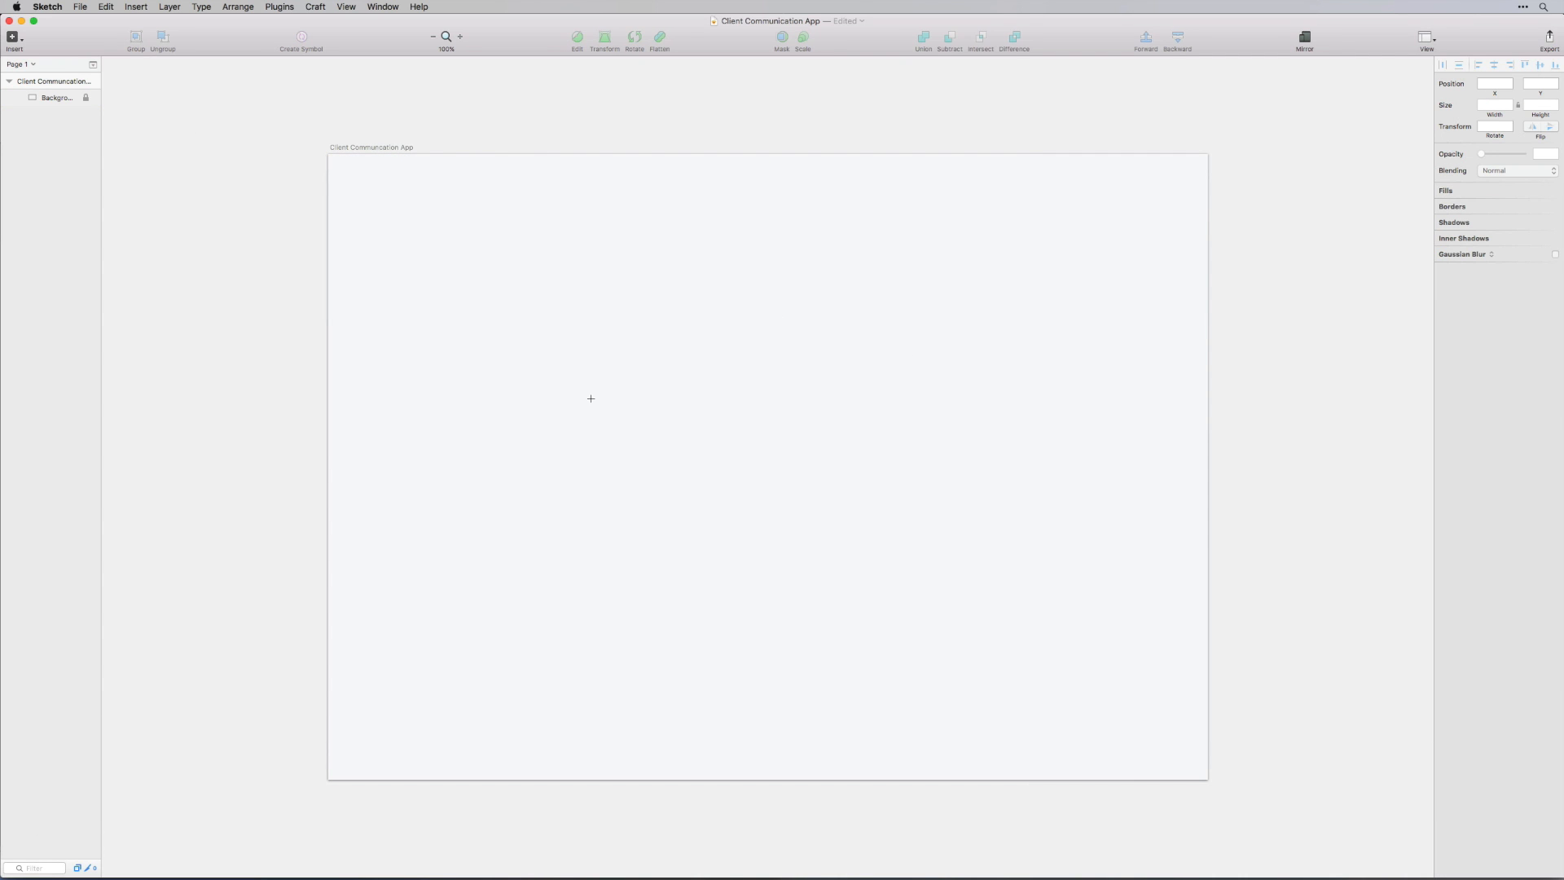
pyautogui.moveTo(601, 395); pyautogui.dragTo(994, 457)
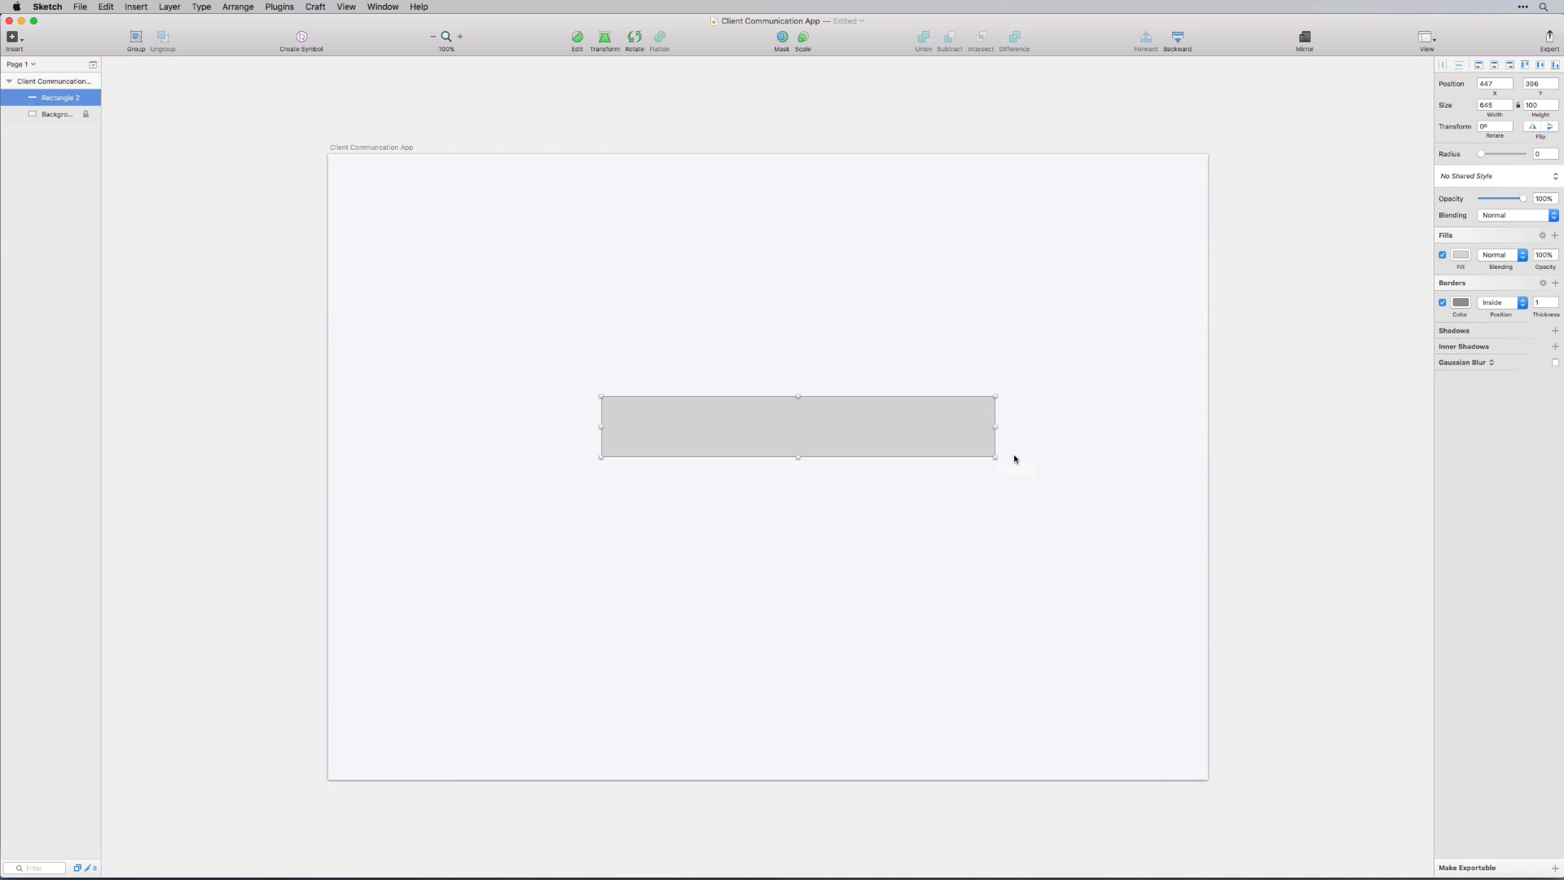
pyautogui.click(1443, 303)
pyautogui.click(1461, 255)
pyautogui.moveTo(1491, 342); pyautogui.dragTo(1370, 272)
pyautogui.click(1337, 290)
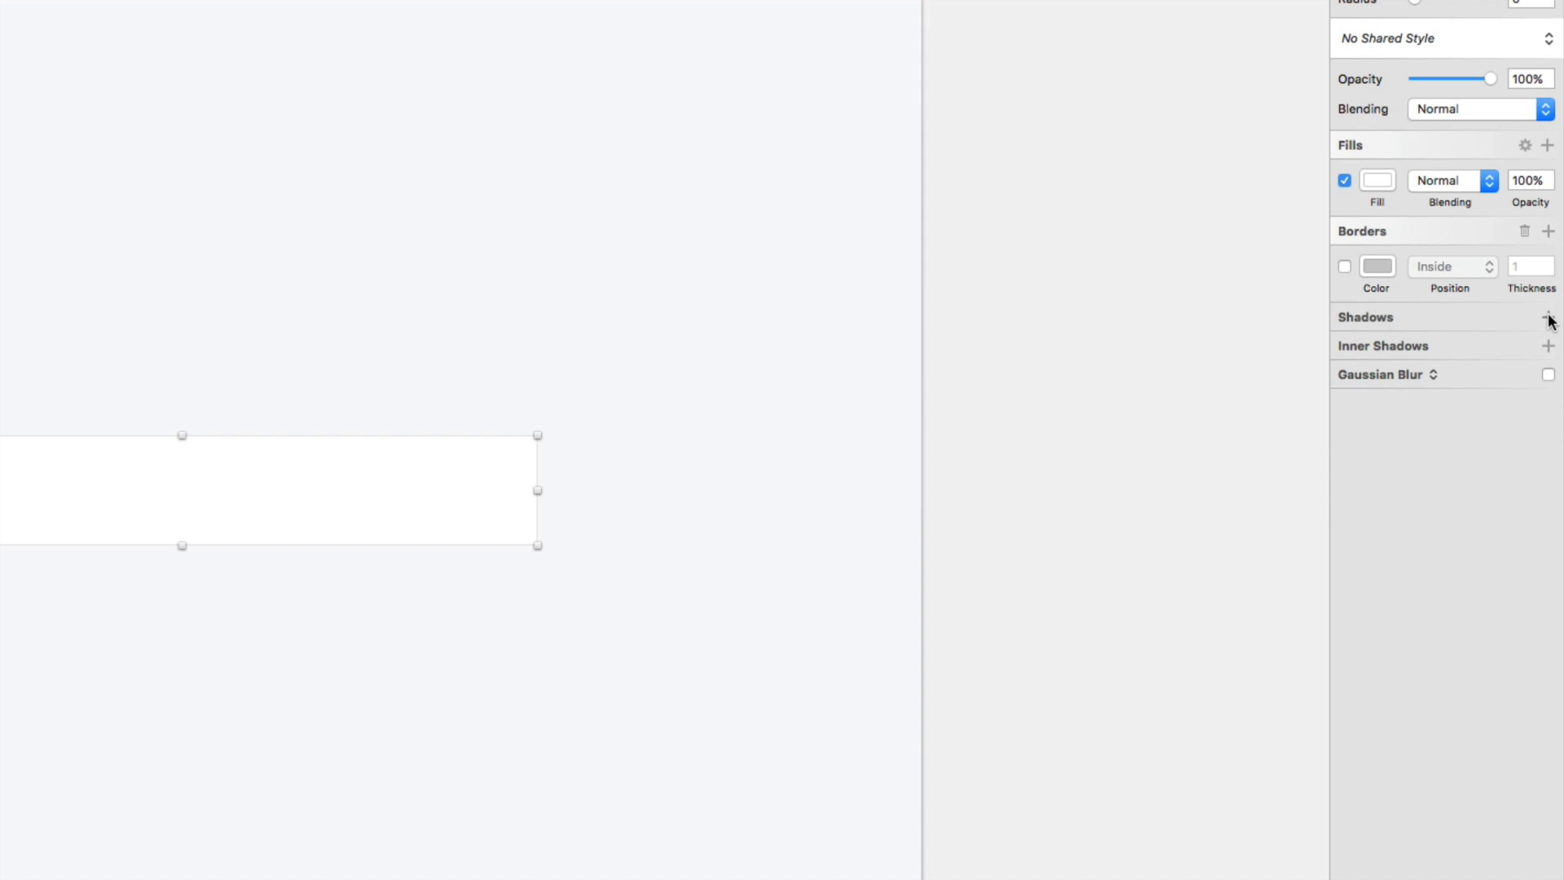
# Add a drop shadow to the white rectangle and set its color to dark blue 2C374F
pyautogui.click(1548, 318)
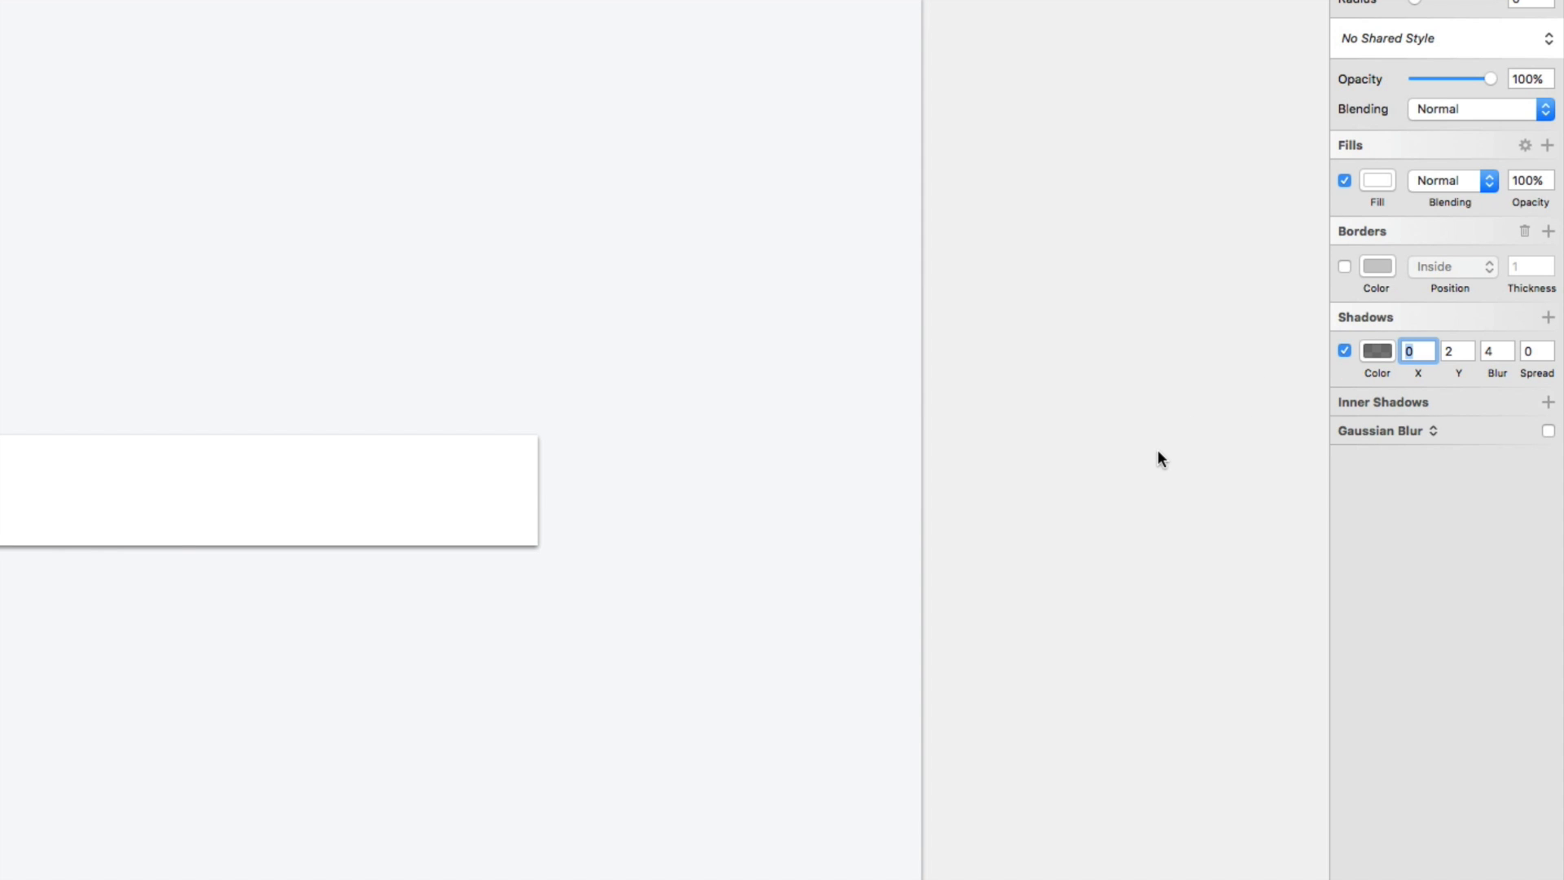
pyautogui.click(1389, 351)
pyautogui.moveTo(1434, 567); pyautogui.dragTo(1436, 508)
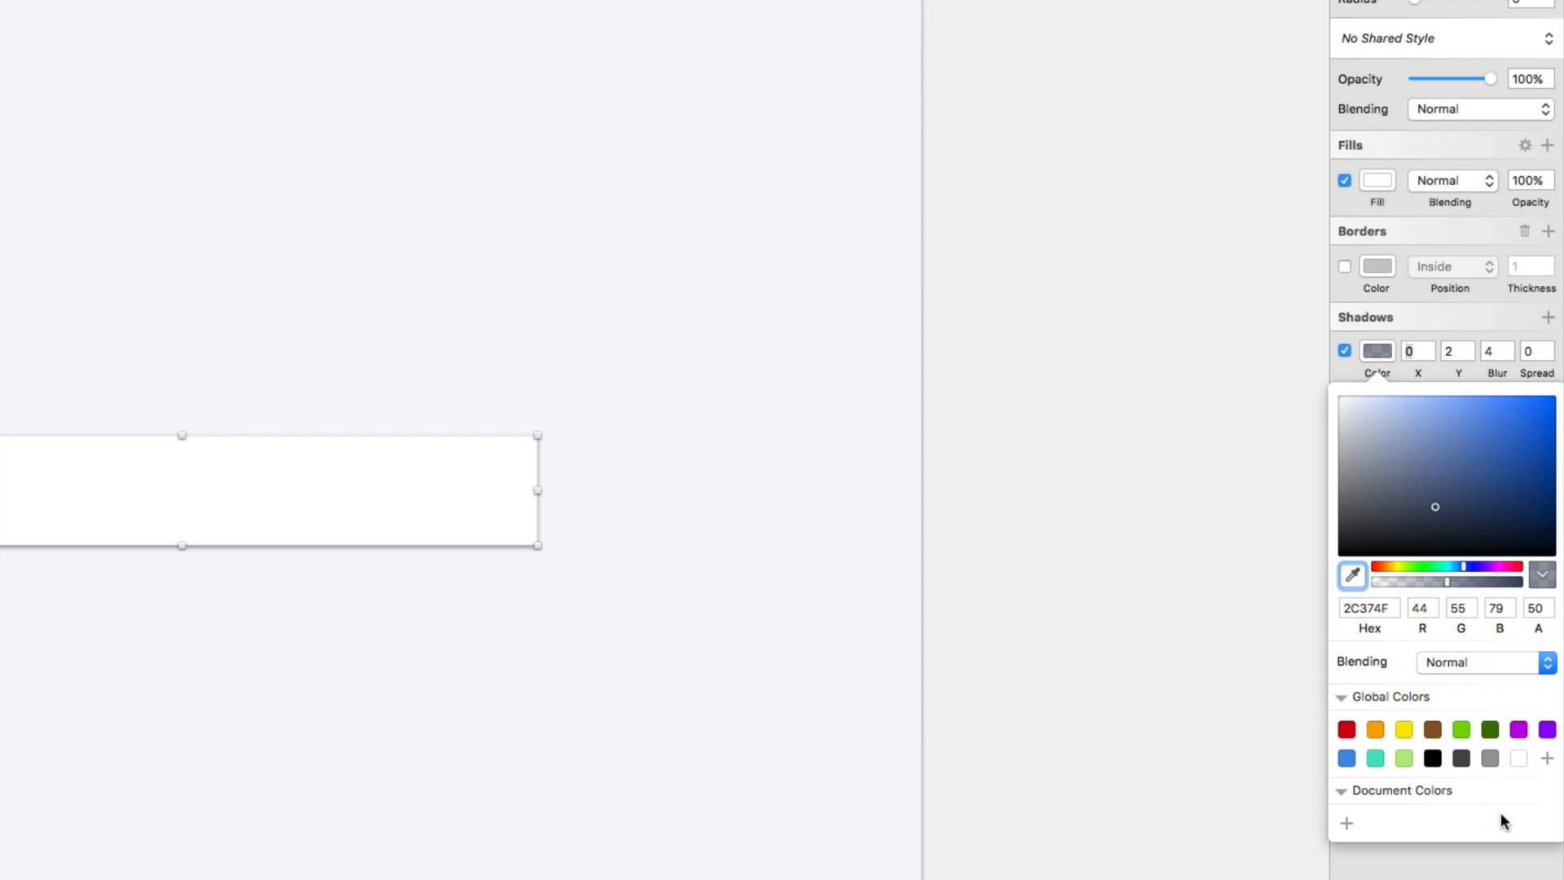
pyautogui.press('Escape')
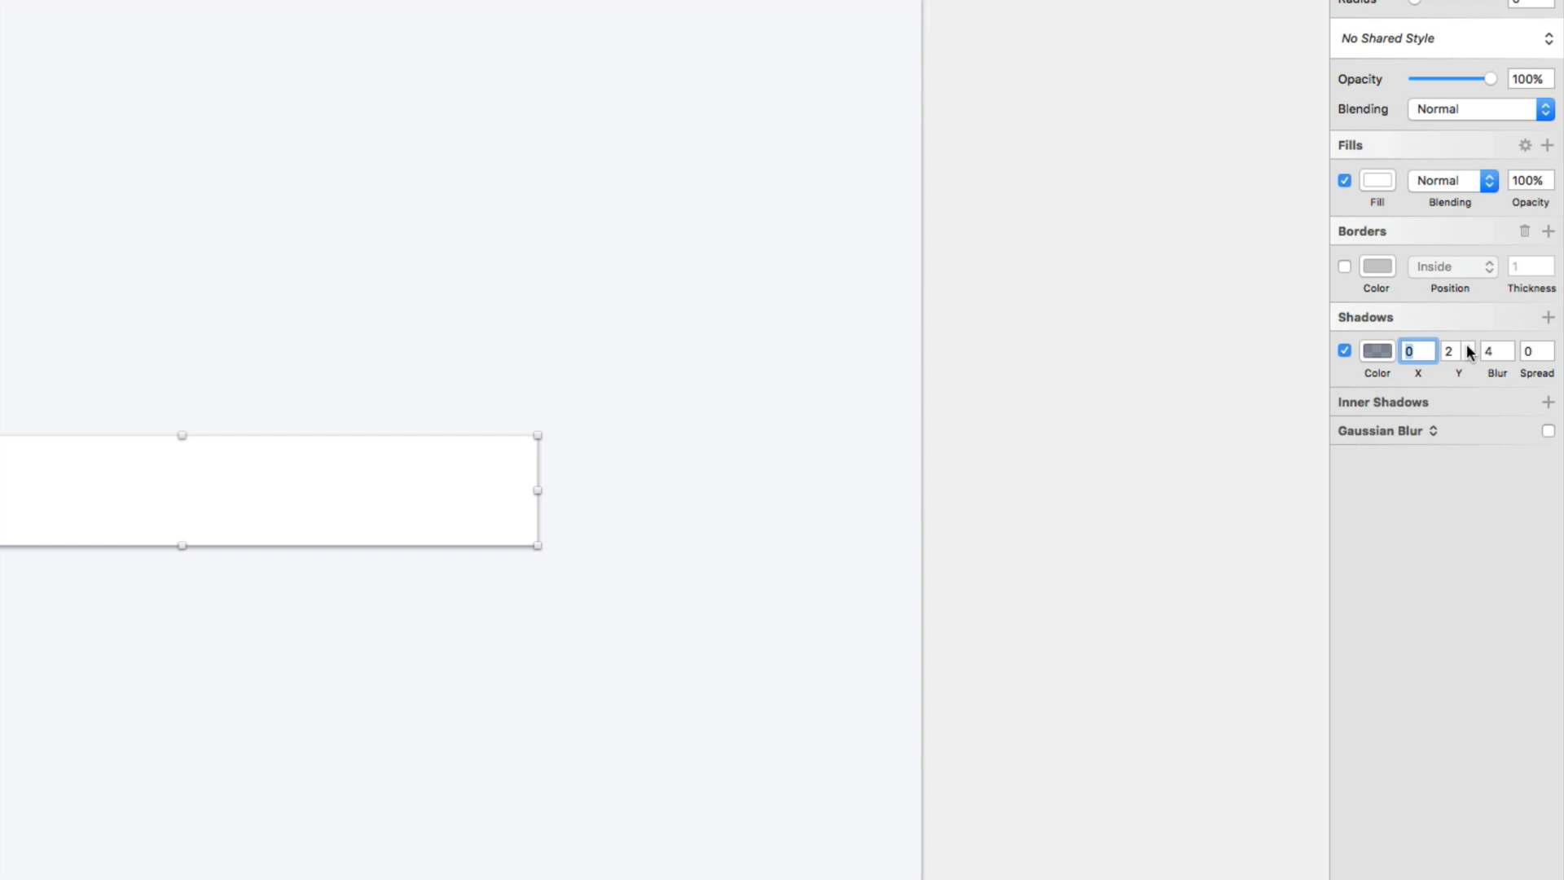
# Set the white rectangle's shadow to a Y offset of 9 and a blur of 30
pyautogui.click(1468, 347)
pyautogui.click(1468, 347)
pyautogui.click(1468, 347)
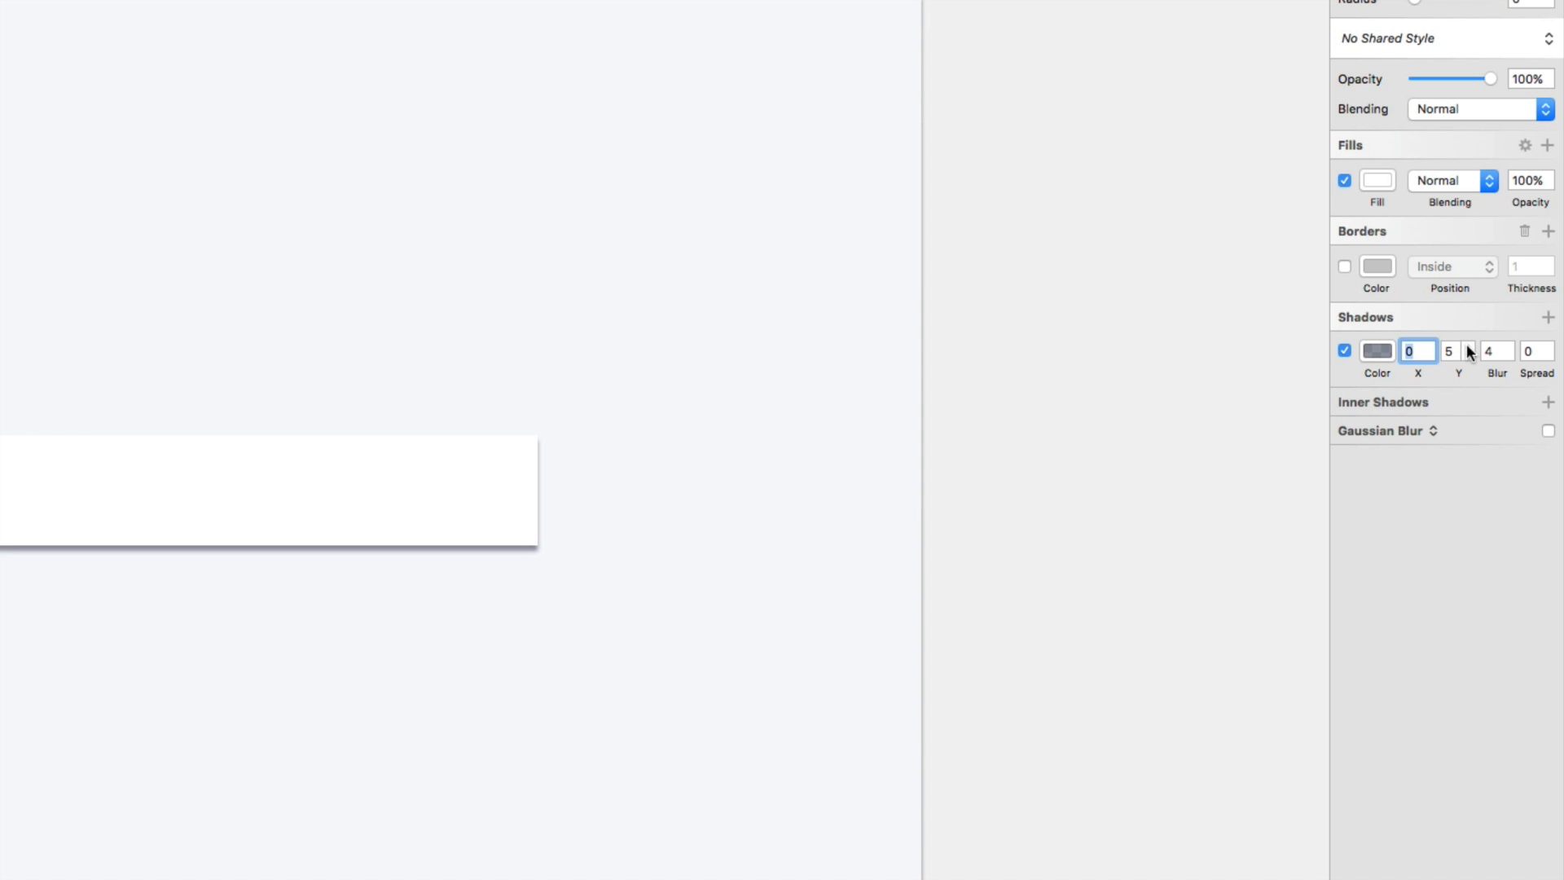
pyautogui.click(1468, 347)
pyautogui.click(1468, 347)
pyautogui.click(1468, 347)
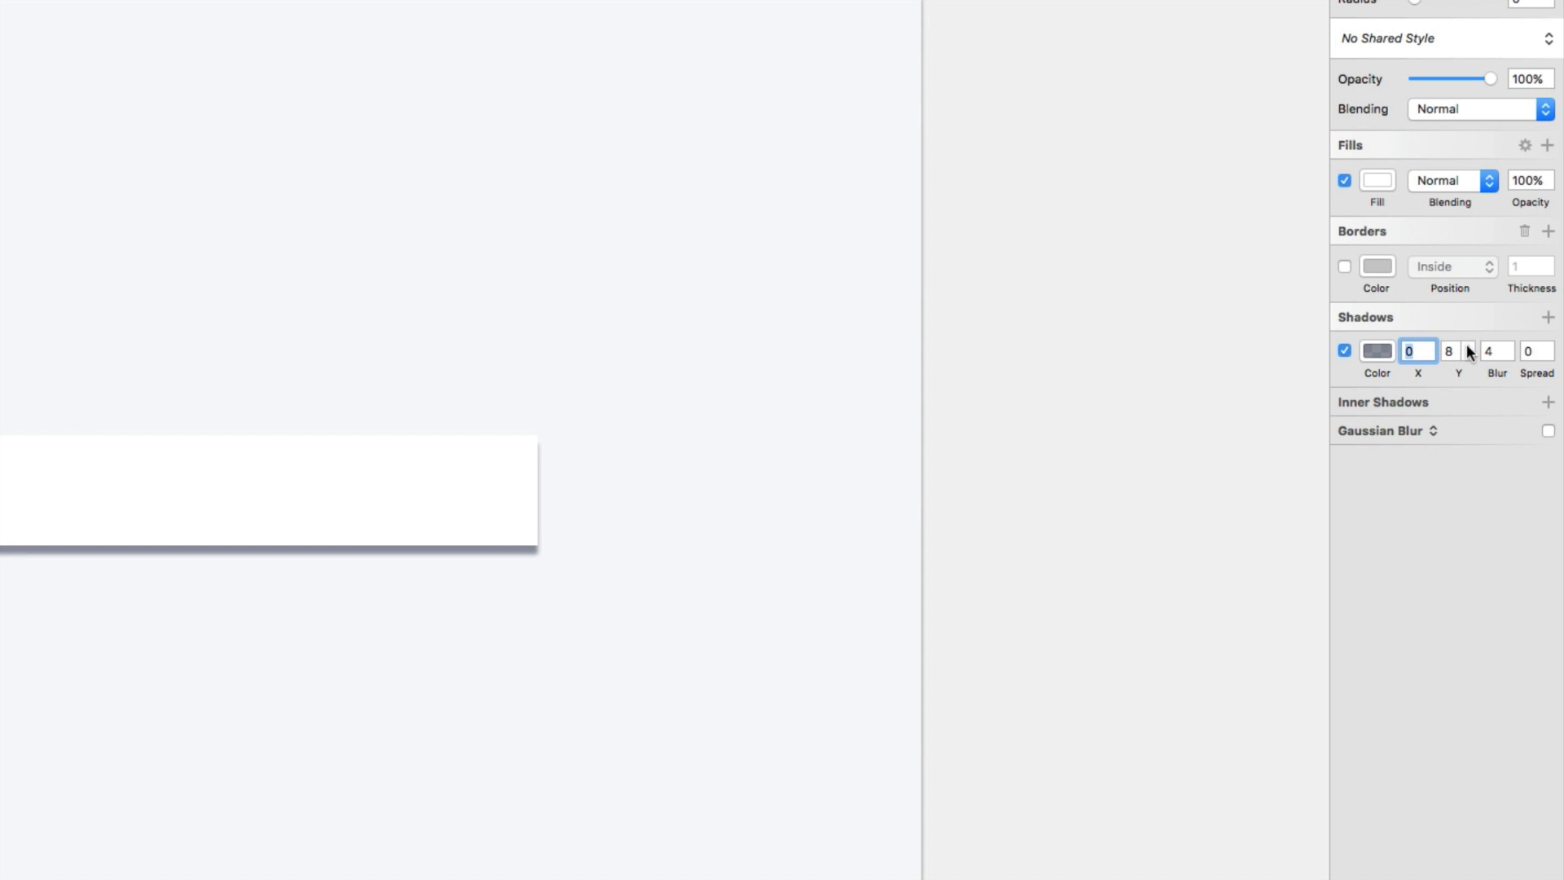
pyautogui.click(1467, 347)
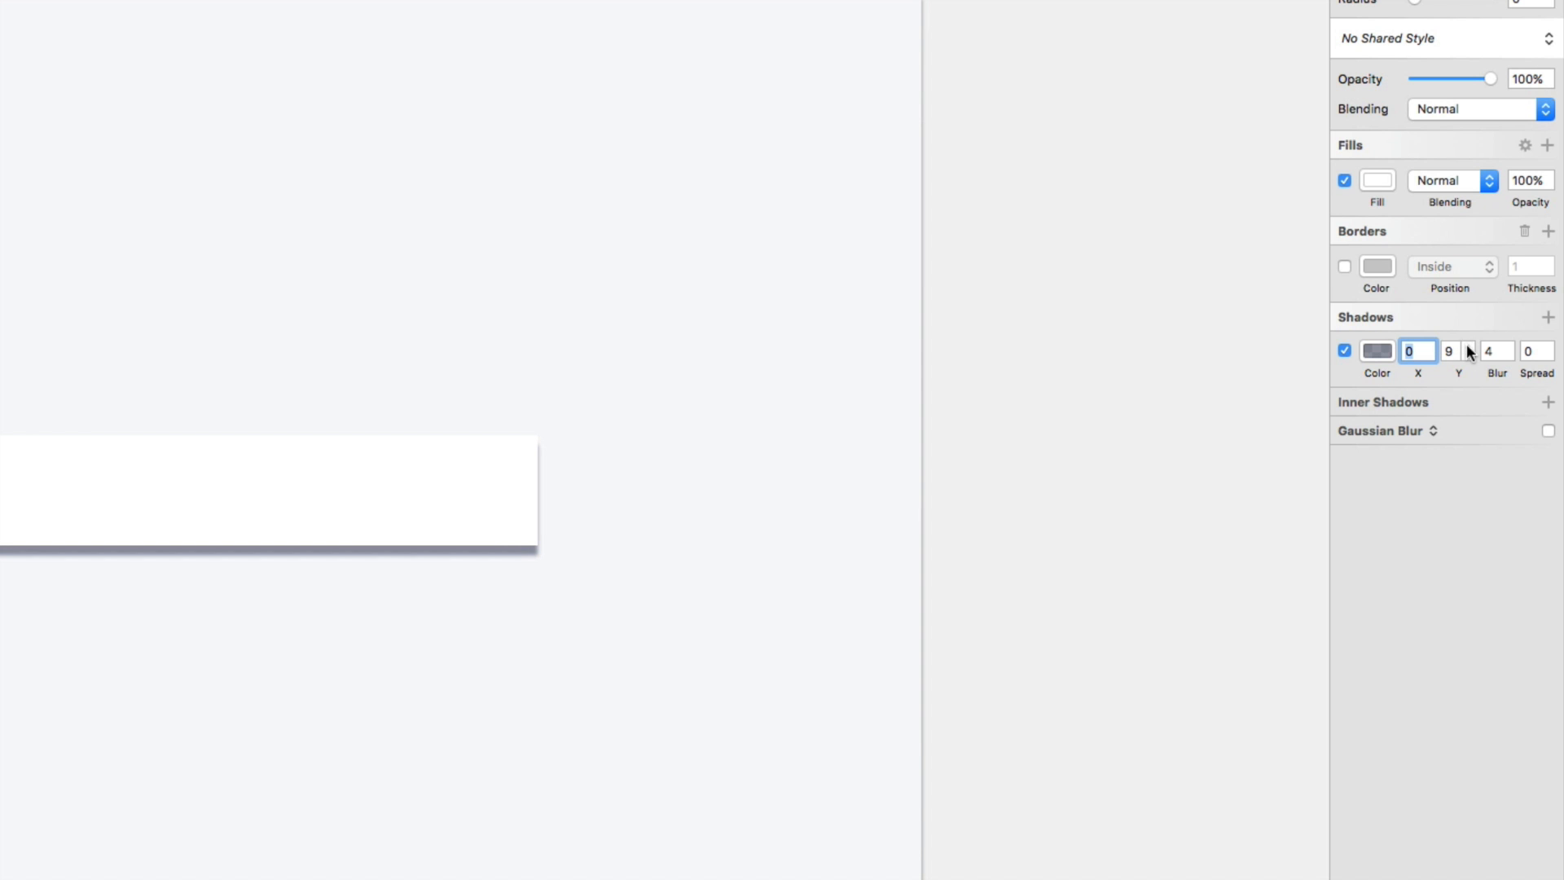
pyautogui.keyDown('shift'); pyautogui.click(1512, 343); pyautogui.keyUp('shift')
pyautogui.keyDown('shift'); pyautogui.click(1512, 344); pyautogui.keyUp('shift')
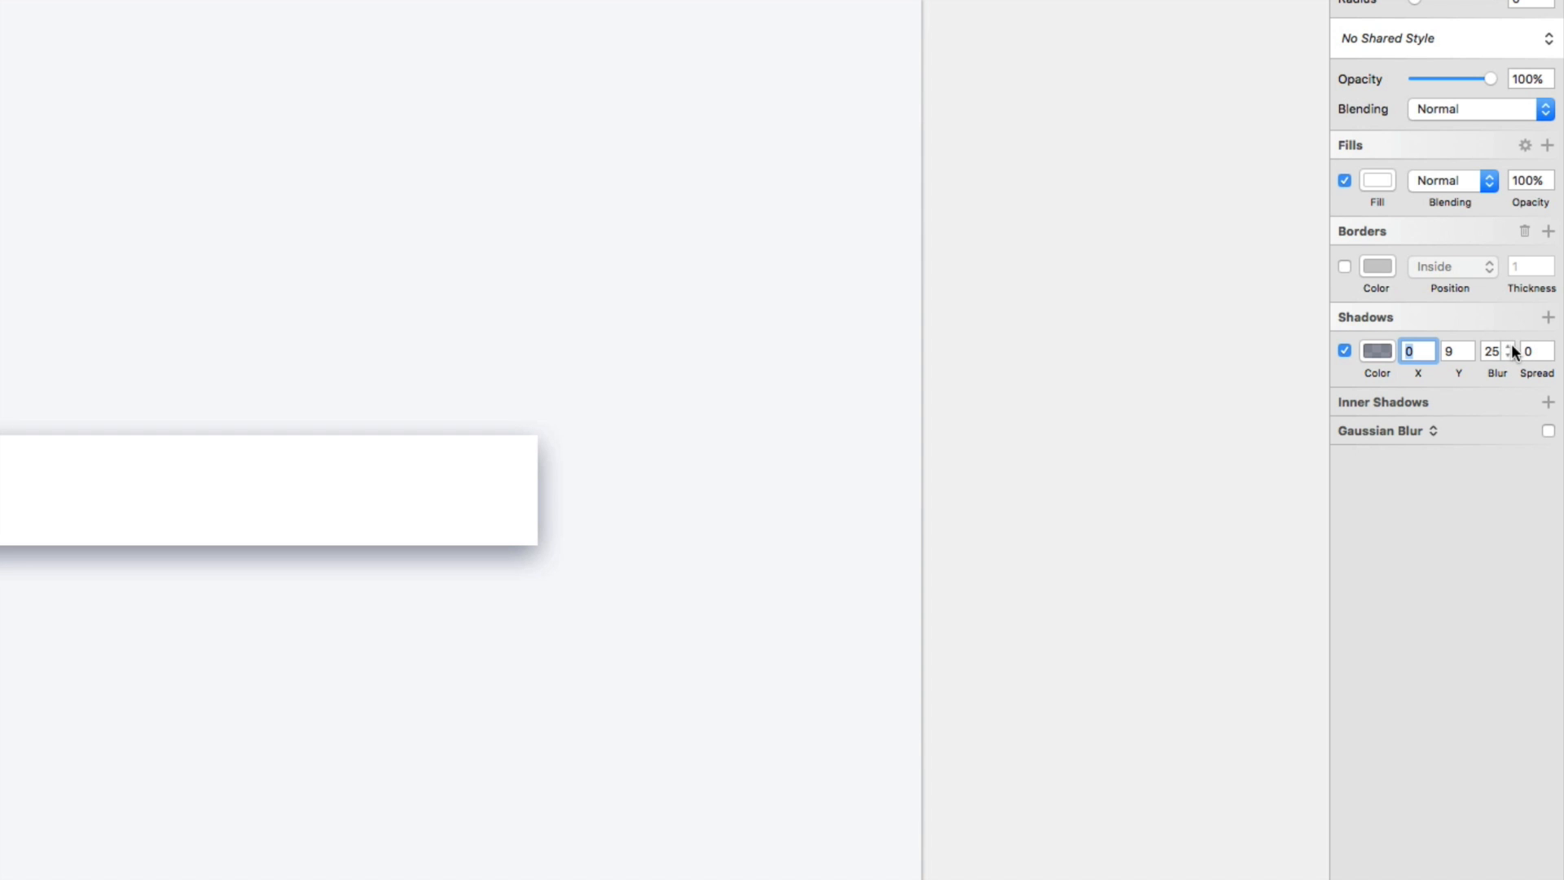
pyautogui.keyDown('shift'); pyautogui.click(1512, 344); pyautogui.keyUp('shift')
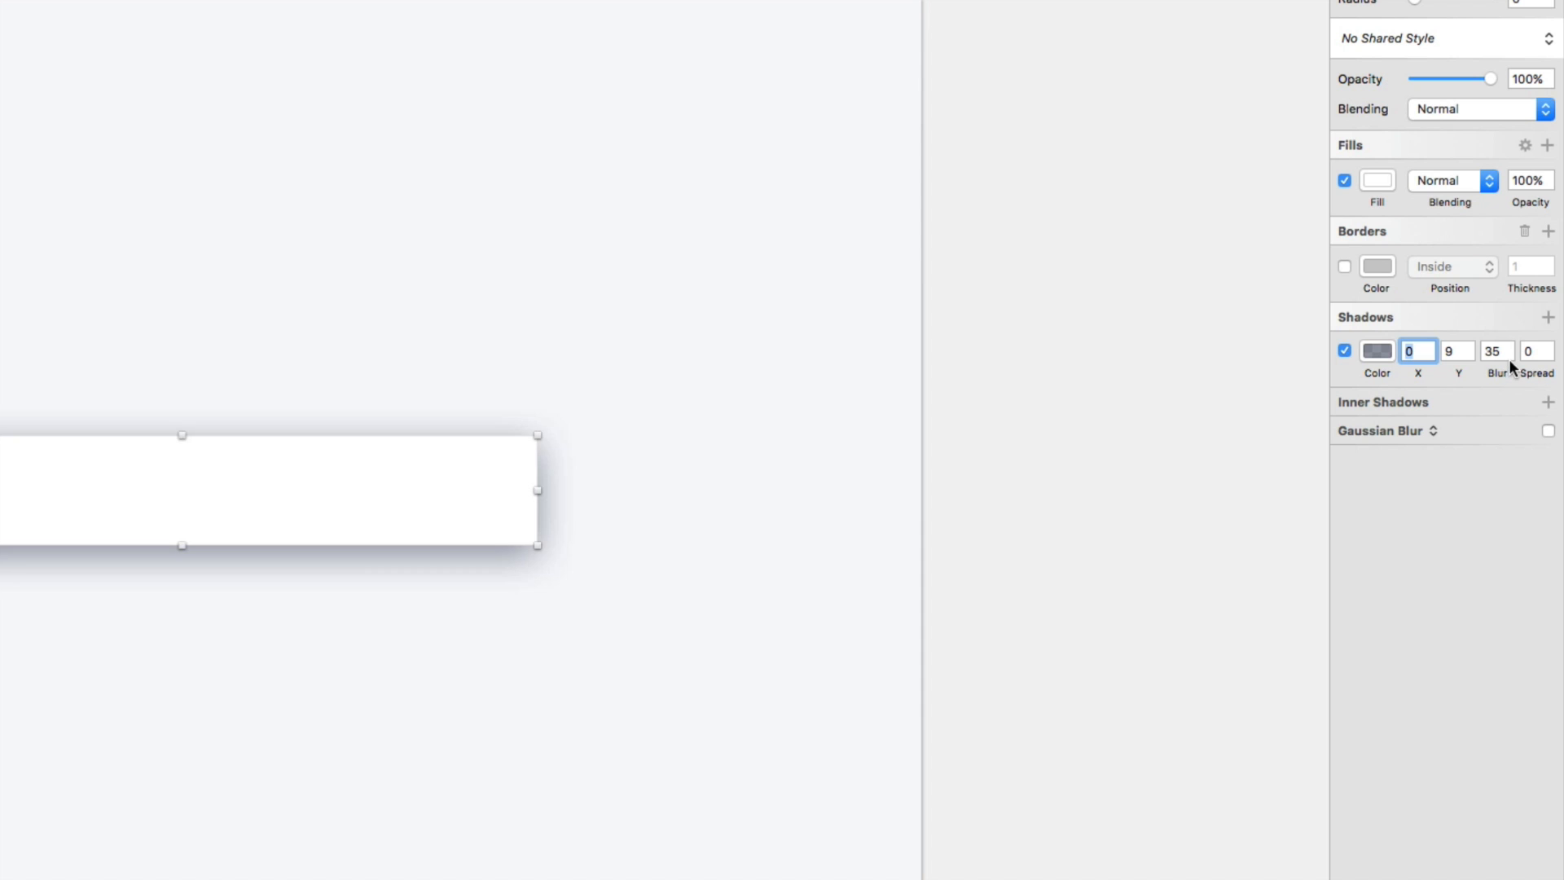
pyautogui.click(1510, 353)
pyautogui.click(1510, 353)
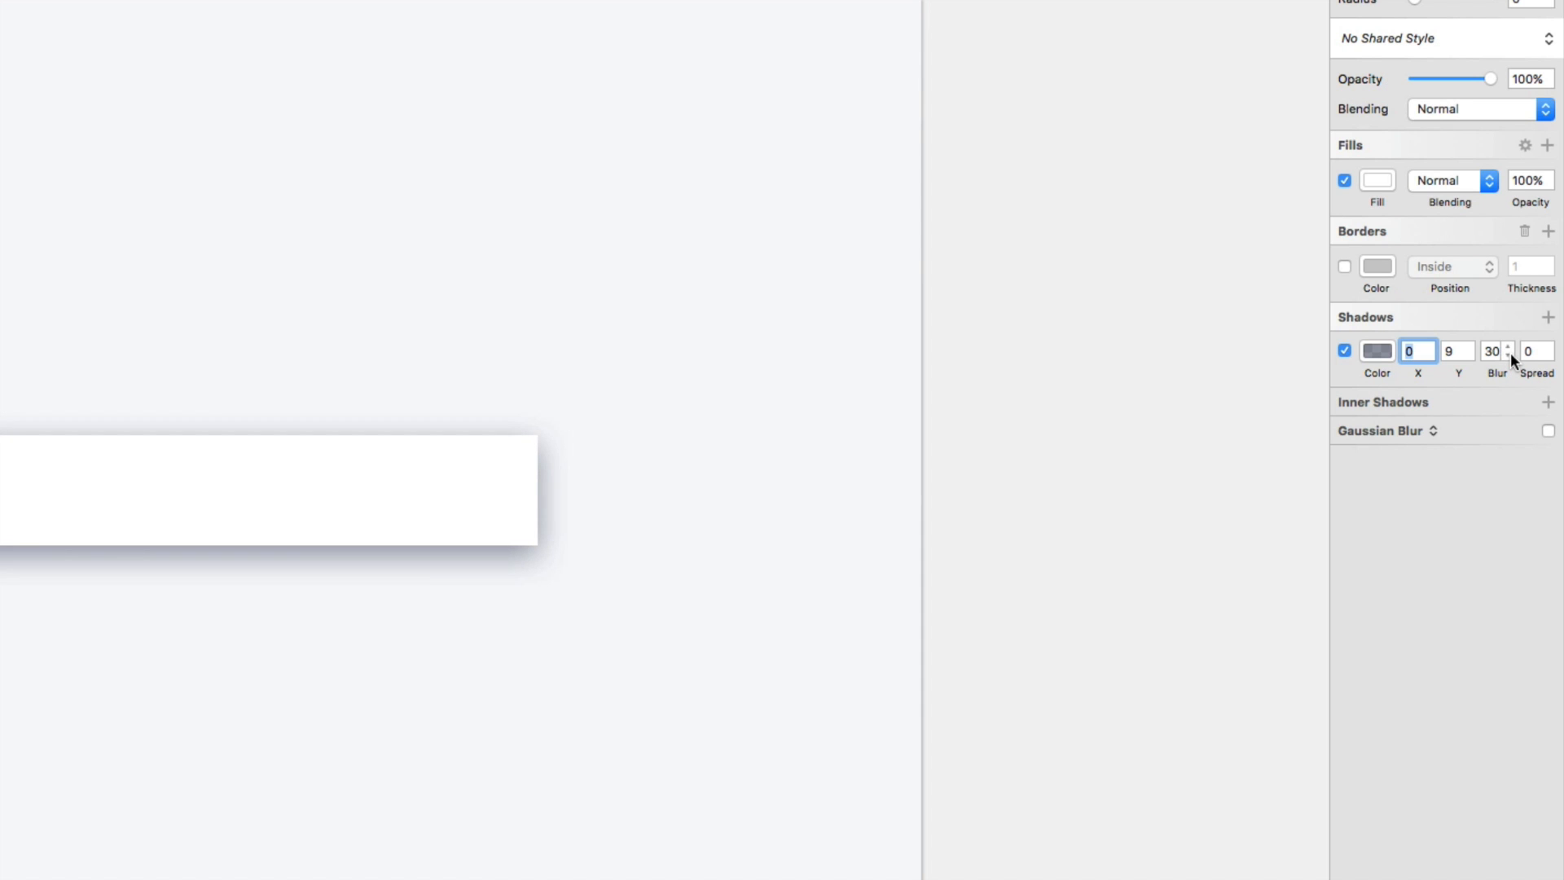
# Reduce the alpha of the white rectangle's shadow color to about 10 and deselect the shape
pyautogui.click(1377, 351)
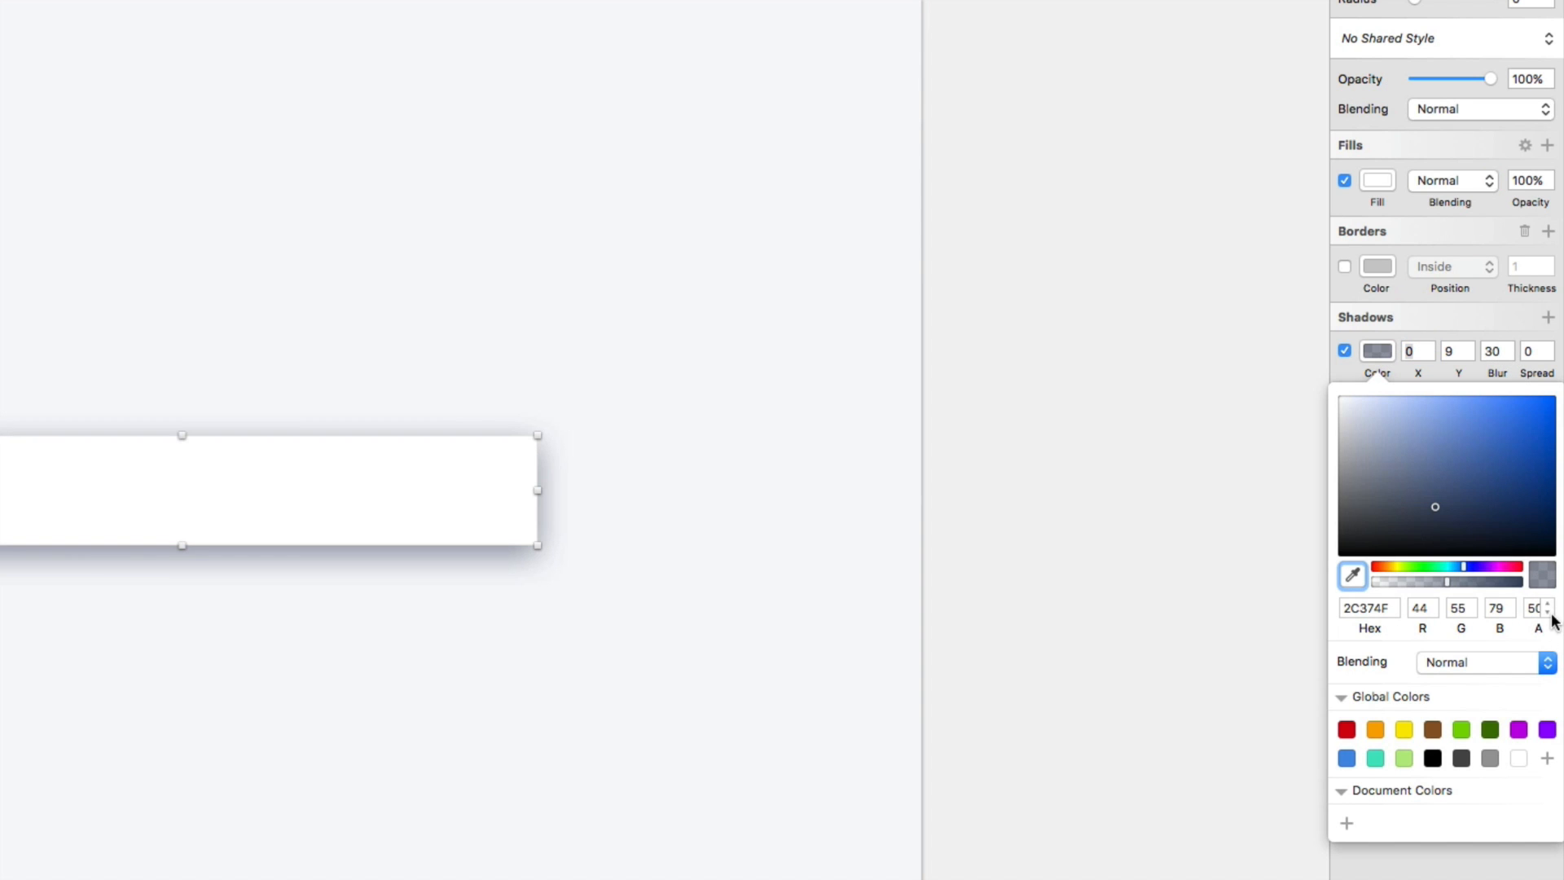
pyautogui.click(1549, 613)
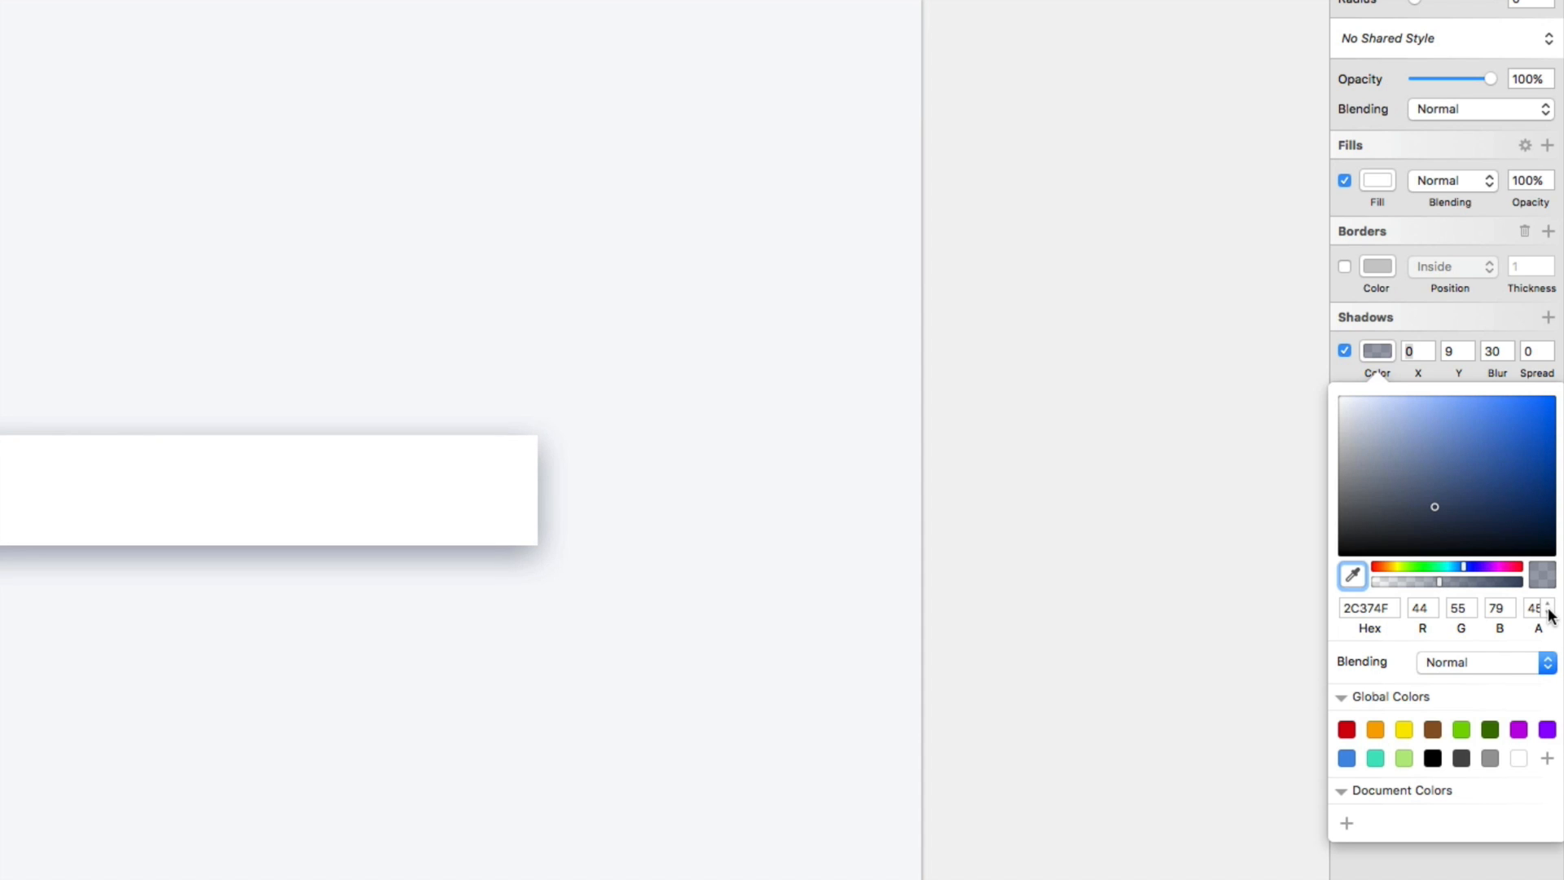
pyautogui.click(1550, 614)
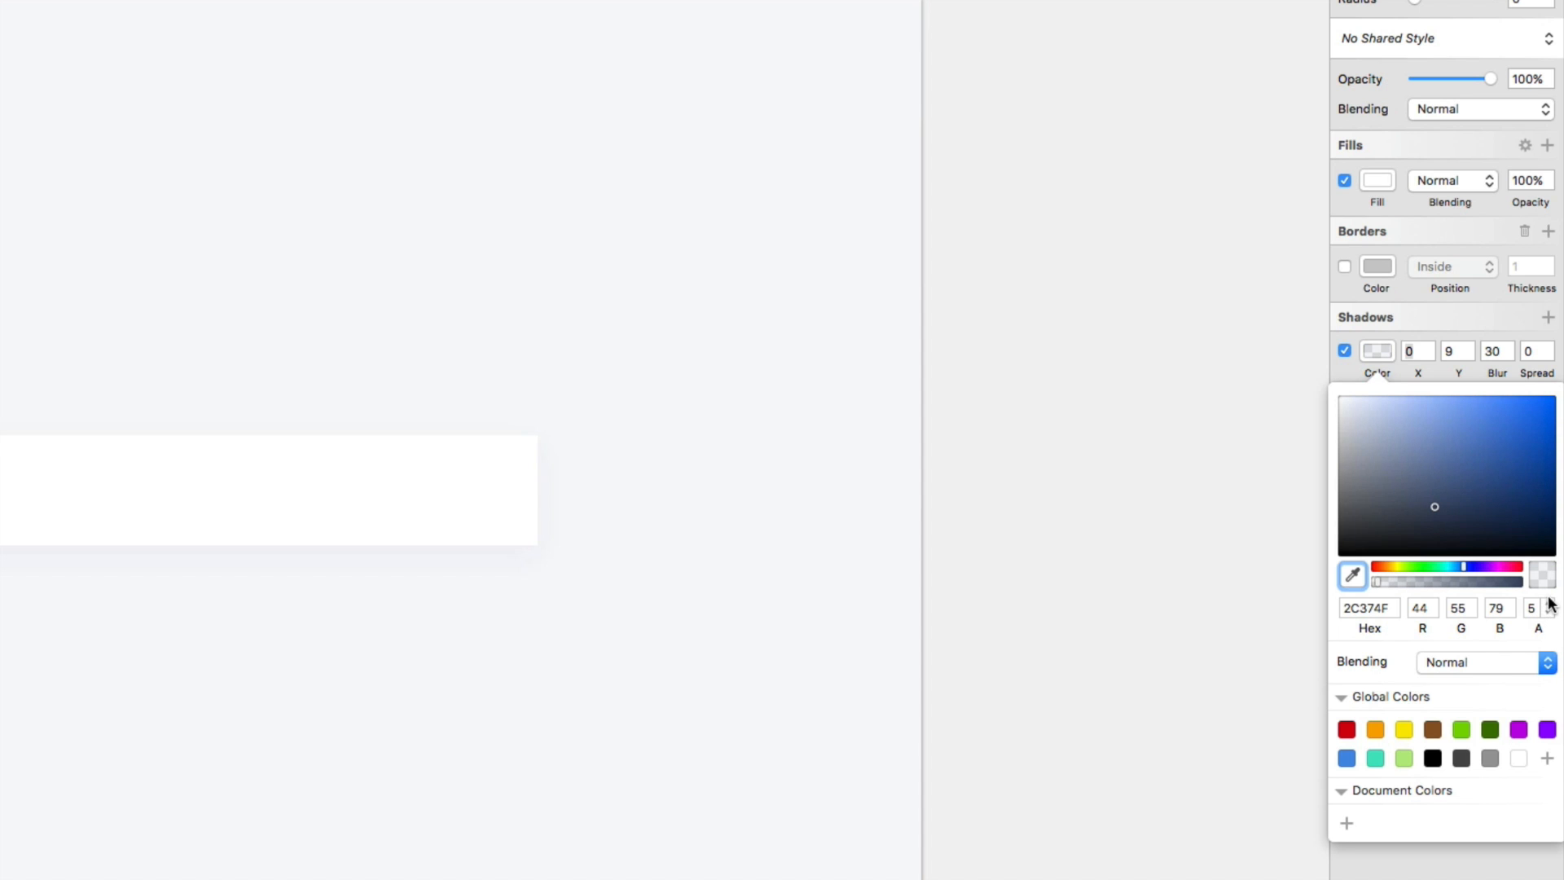
pyautogui.click(1550, 604)
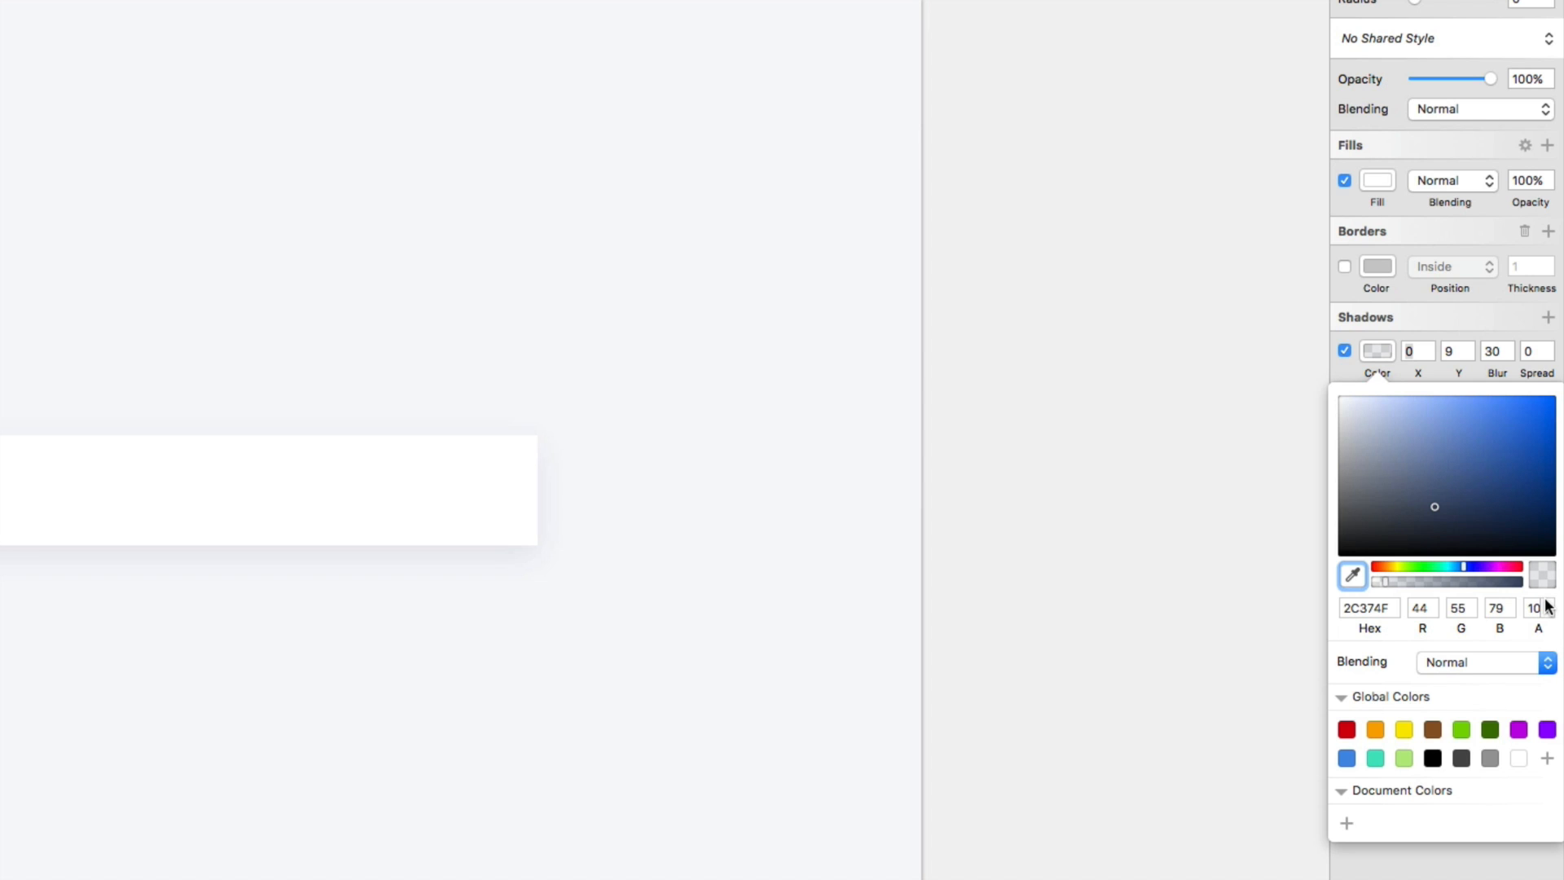
pyautogui.click(1550, 604)
pyautogui.press('Escape')
pyautogui.click(588, 648)
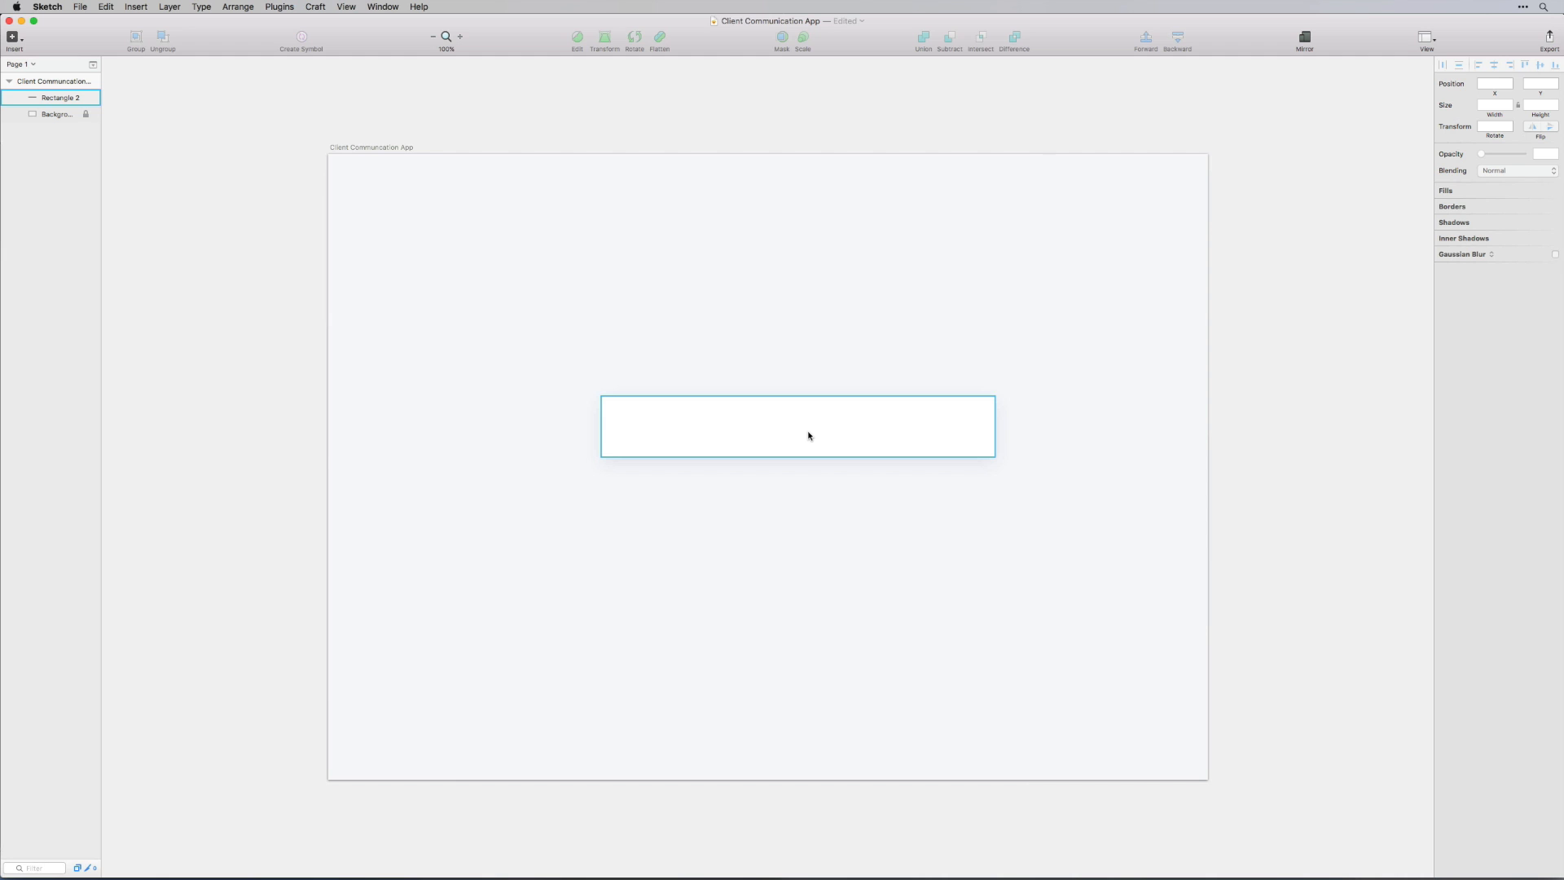
# Move the white rectangle slightly down to about X 444, Y 426
pyautogui.click(809, 435)
pyautogui.click(709, 534)
pyautogui.click(671, 419)
pyautogui.moveTo(672, 419); pyautogui.dragTo(669, 437)
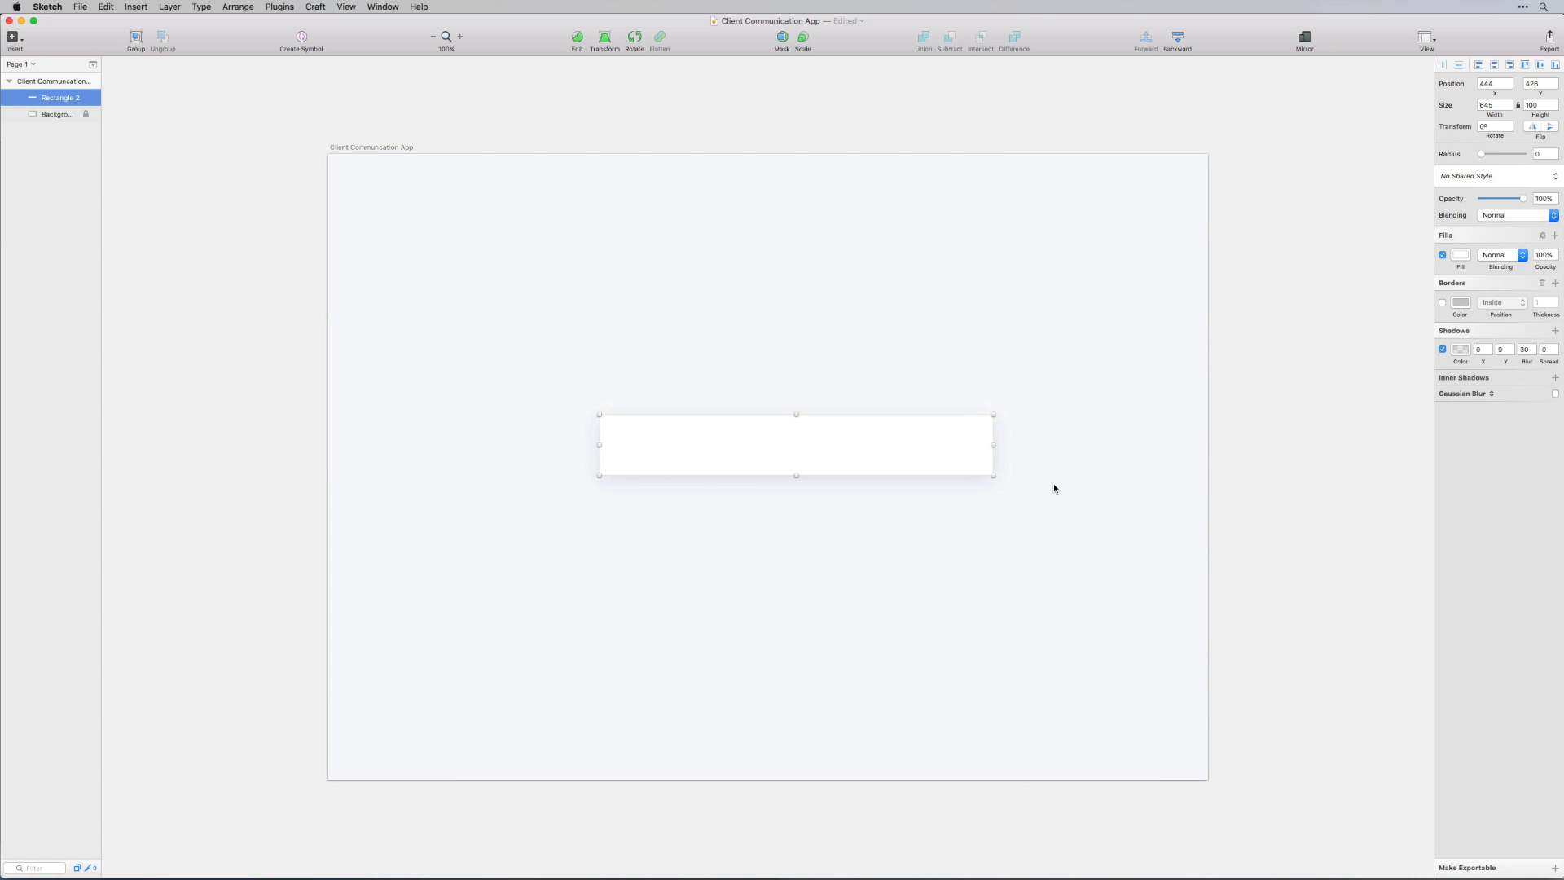
pyautogui.click(882, 540)
# Round every corner of the white rectangle except the bottom-left one with a radius of 35
pyautogui.click(680, 445)
pyautogui.press('Return')
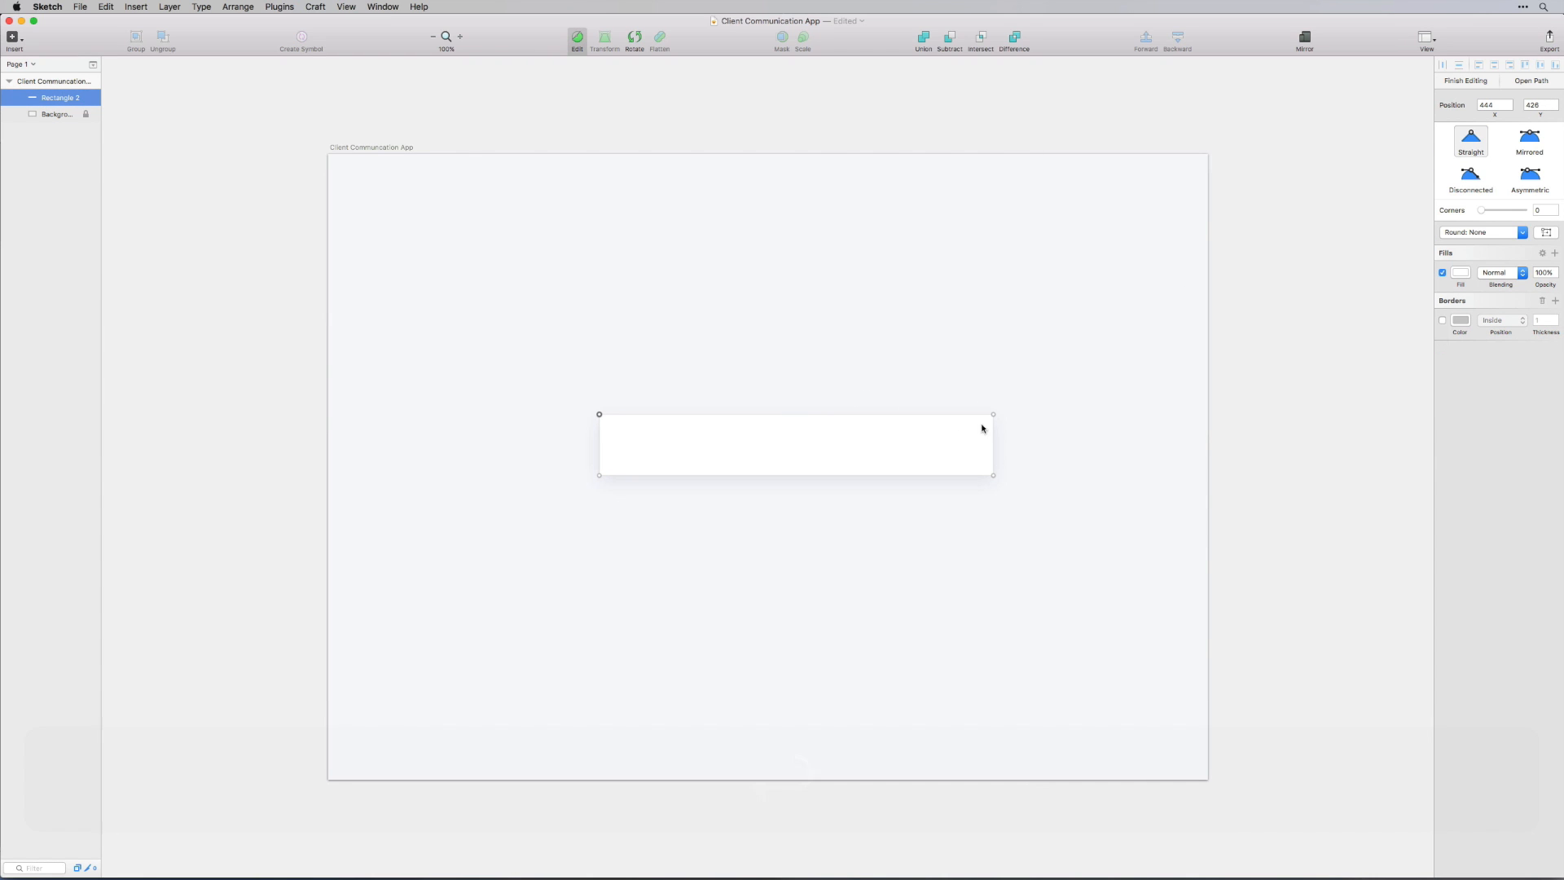
pyautogui.keyDown('shift'); pyautogui.click(994, 415); pyautogui.keyUp('shift')
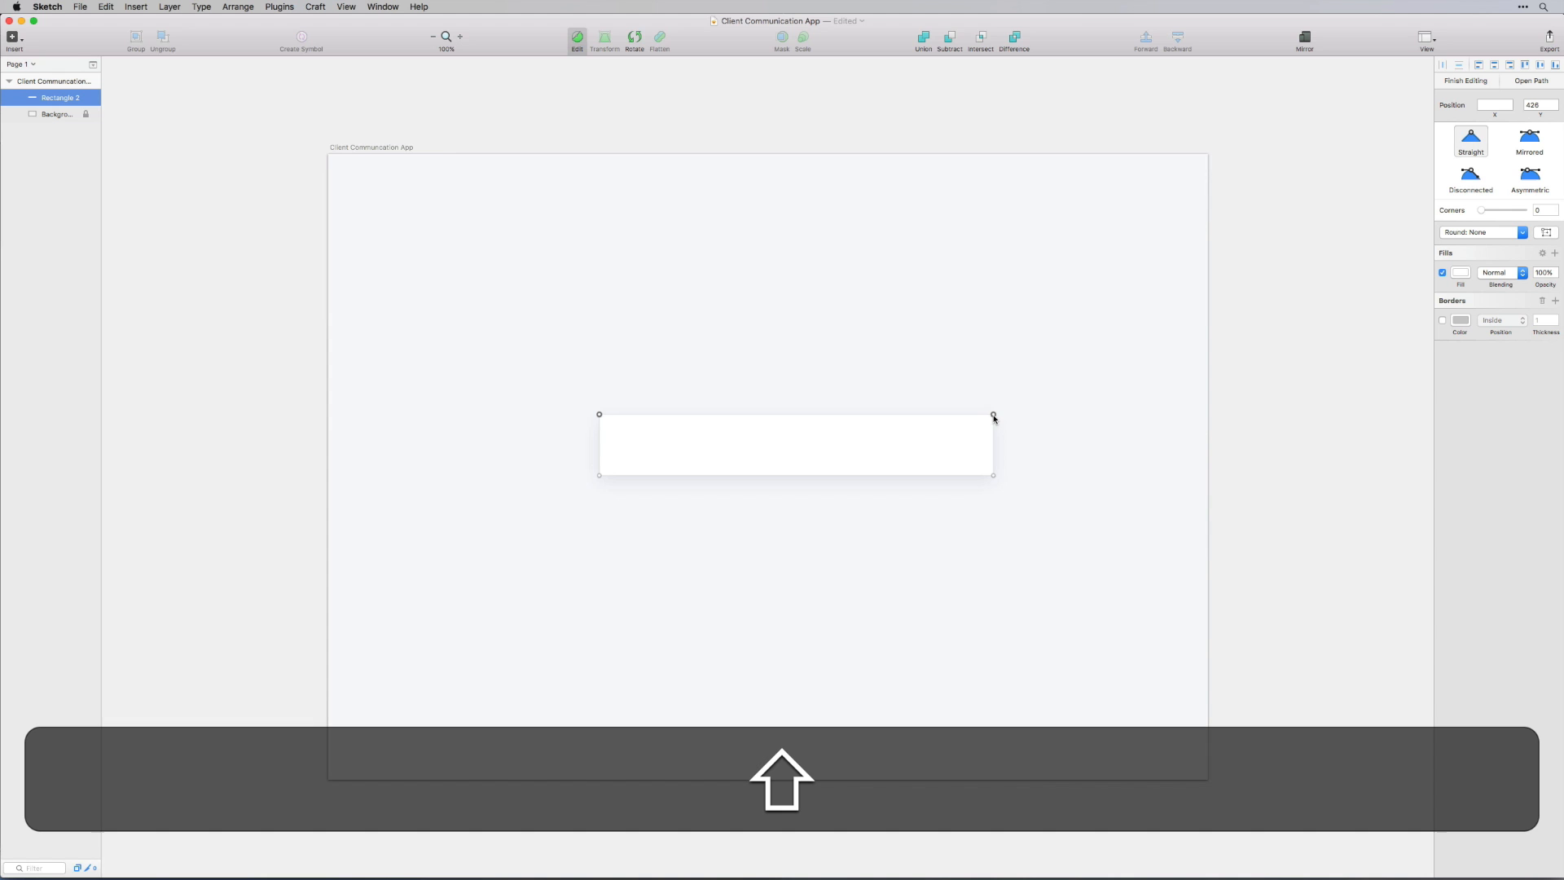
pyautogui.keyDown('shift'); pyautogui.click(994, 475); pyautogui.keyUp('shift')
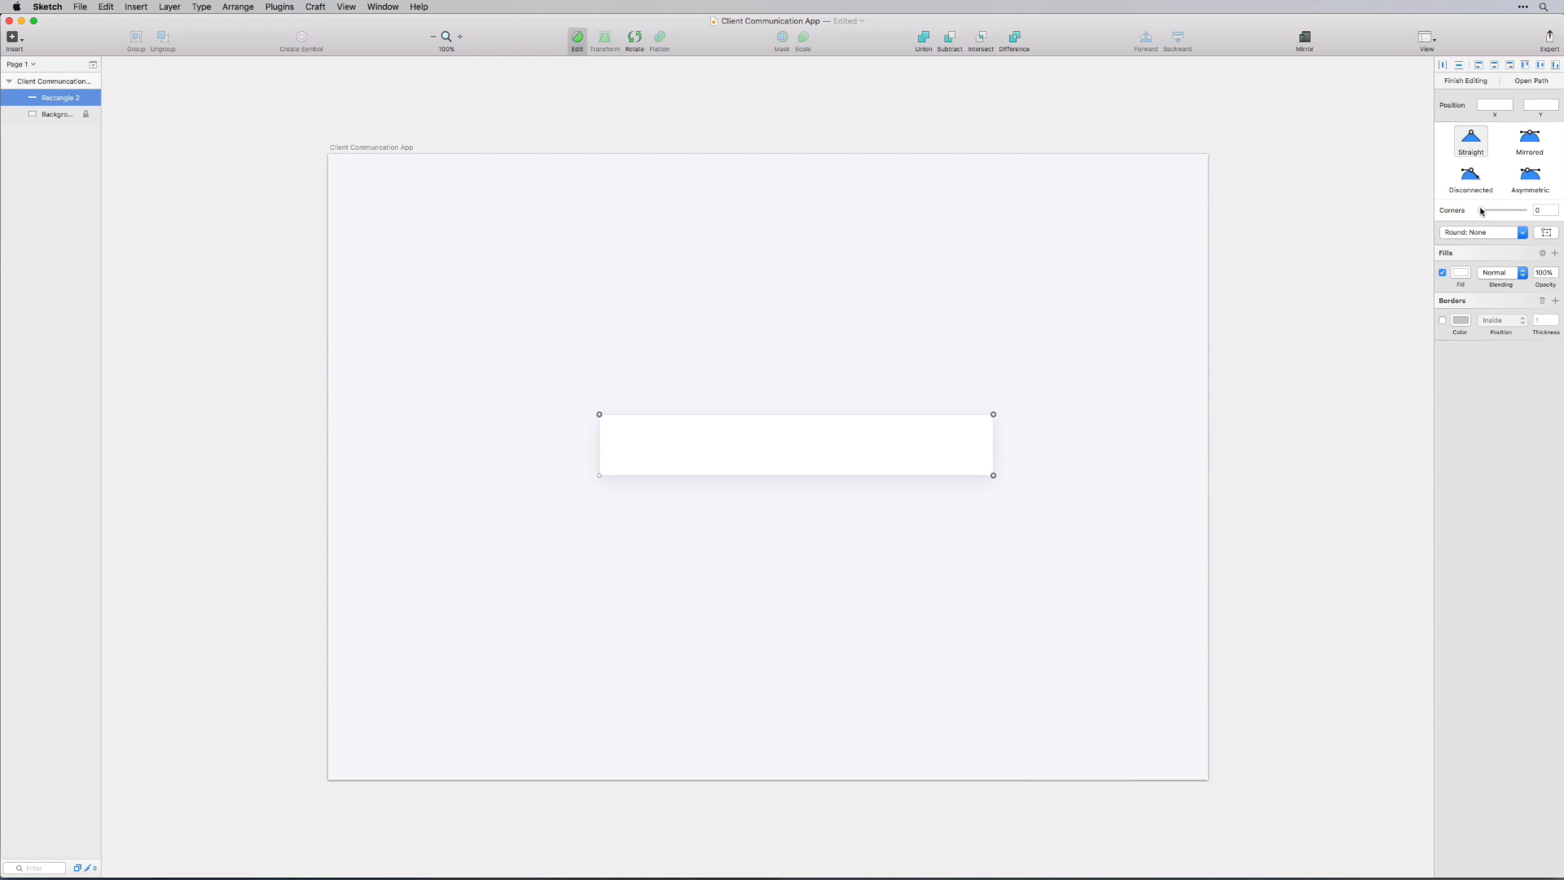
pyautogui.moveTo(1481, 211); pyautogui.dragTo(1494, 213)
pyautogui.click(1545, 211)
pyautogui.write('35')
pyautogui.press('Return')
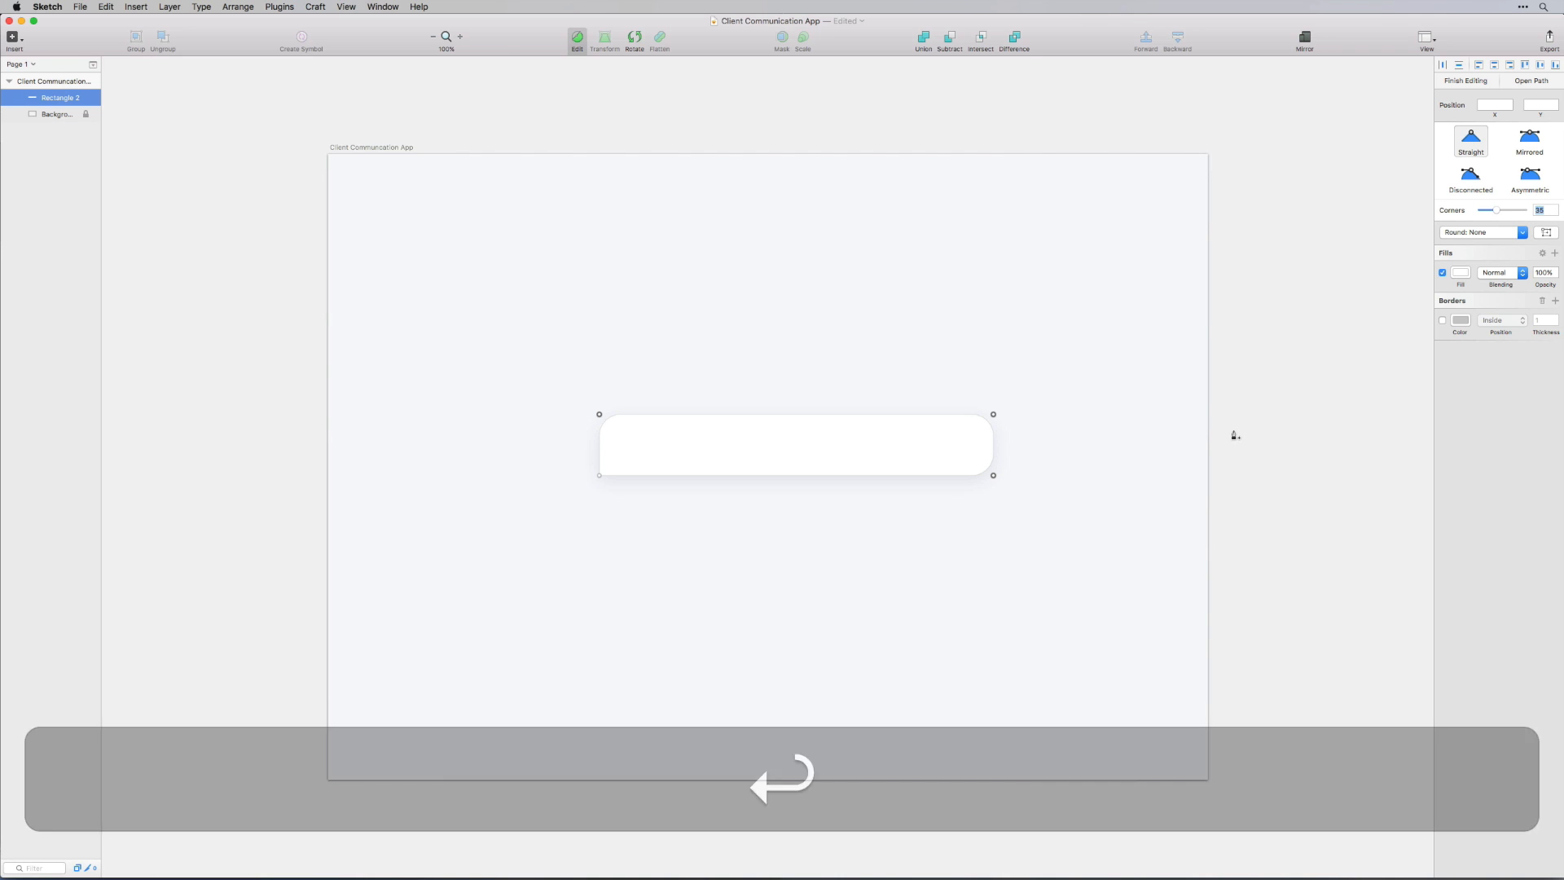
pyautogui.click(1239, 423)
pyautogui.click(1253, 371)
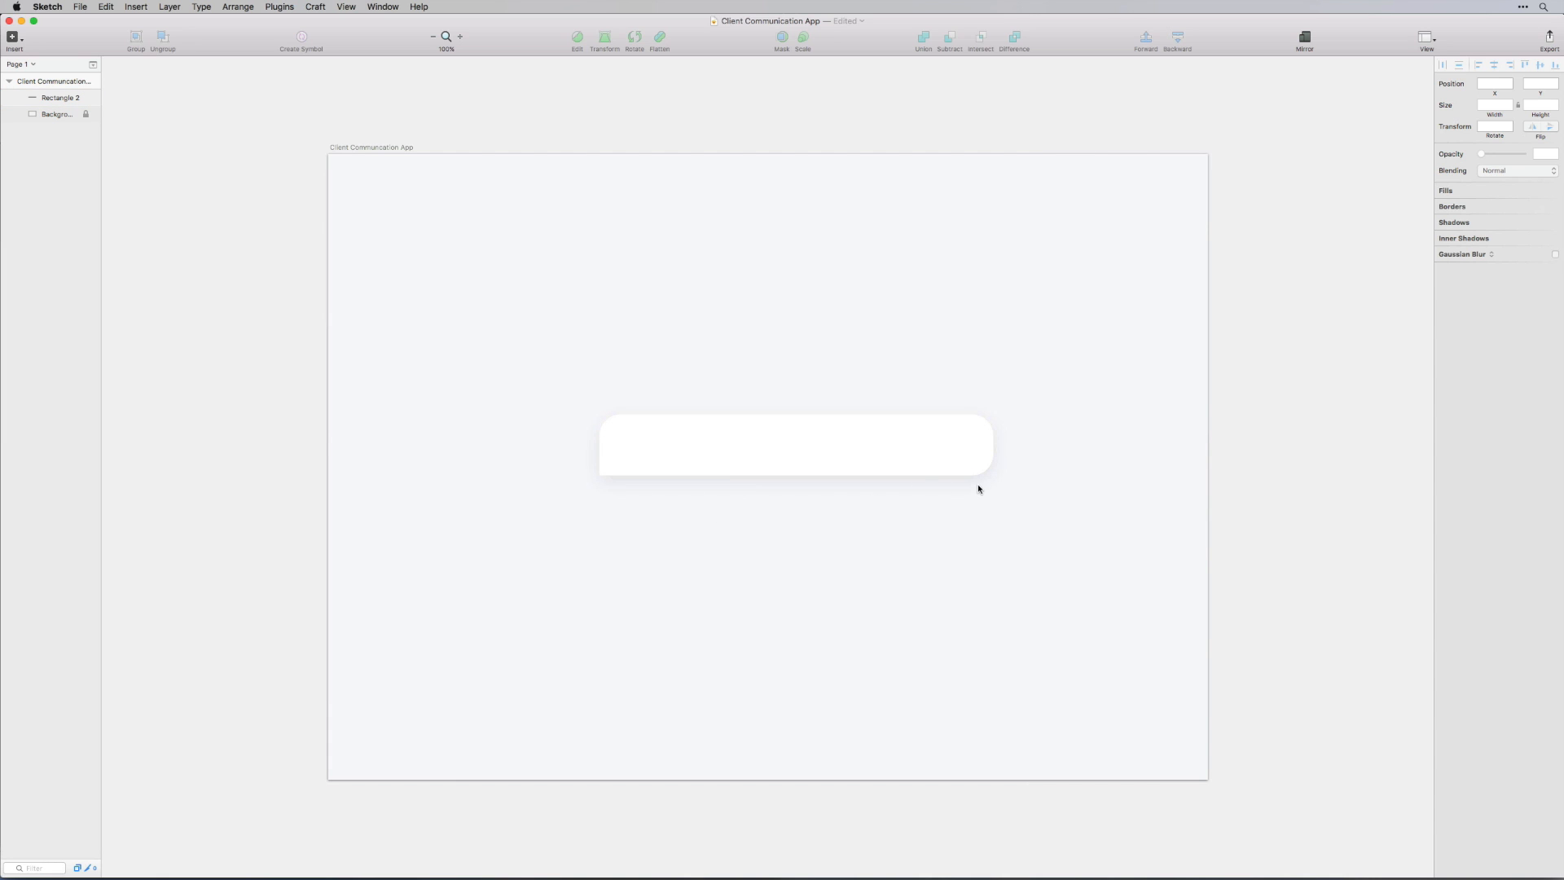
# Set the alpha of the white bubble's shadow color to 7 and deselect the bubble
pyautogui.click(607, 461)
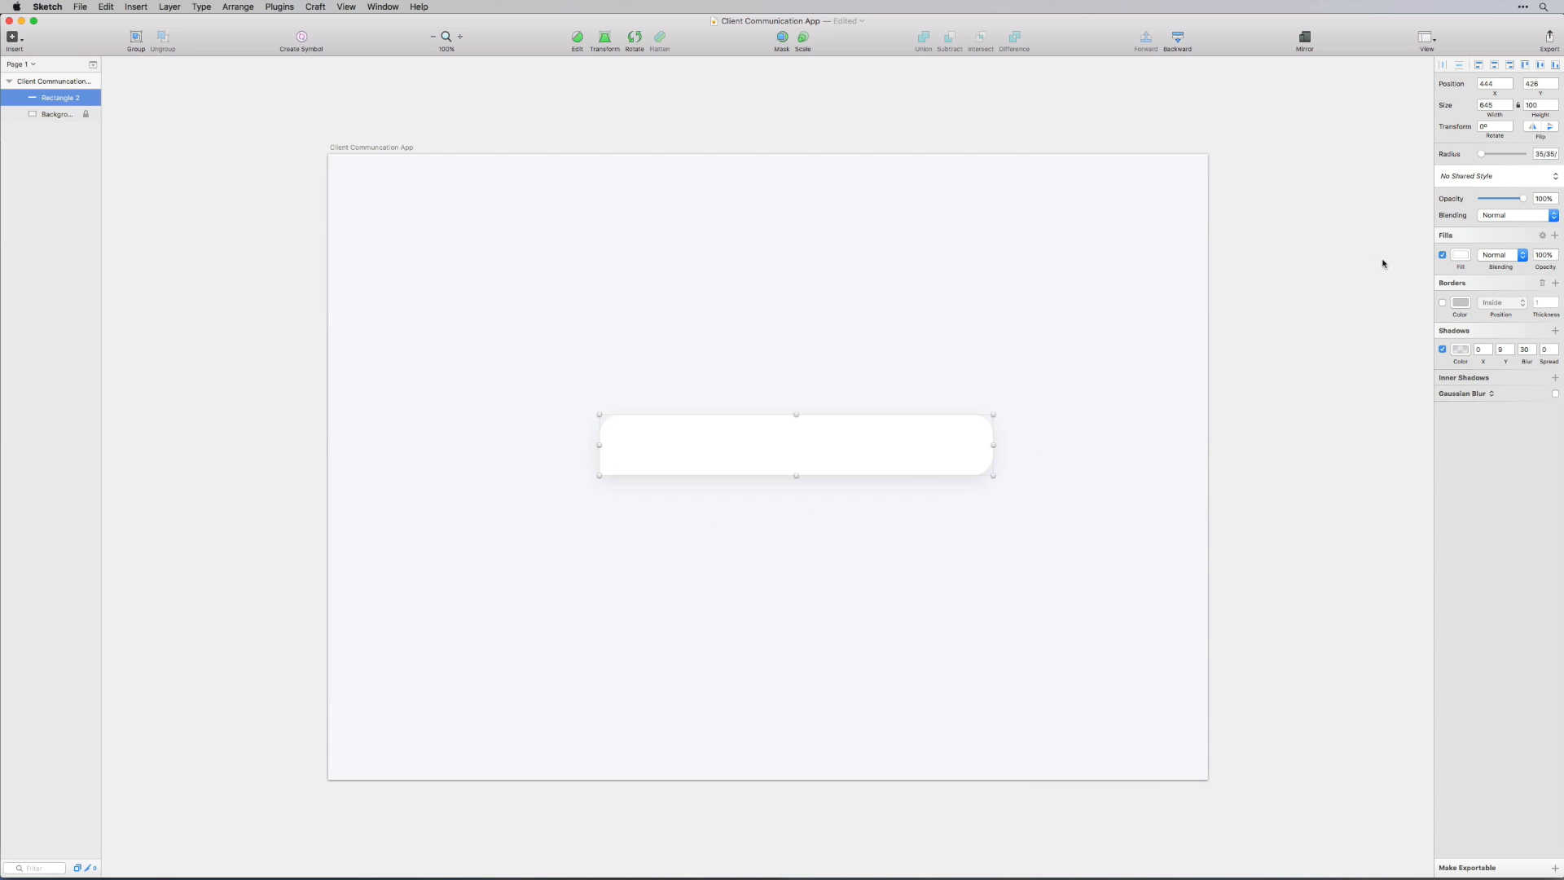
pyautogui.click(1455, 351)
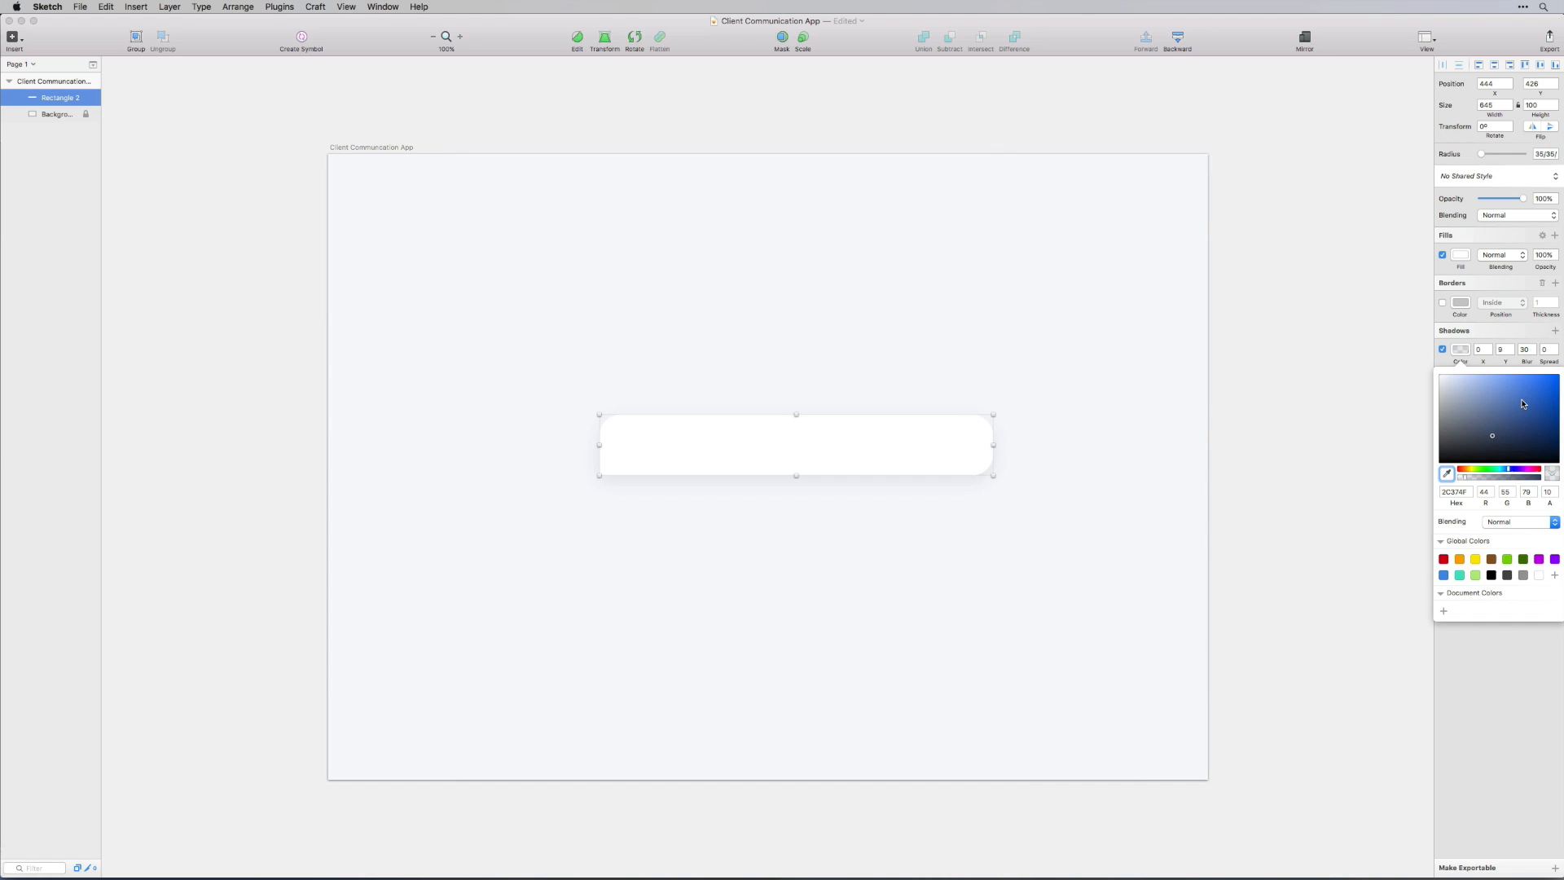
pyautogui.click(1555, 496)
pyautogui.click(1306, 388)
pyautogui.click(1302, 290)
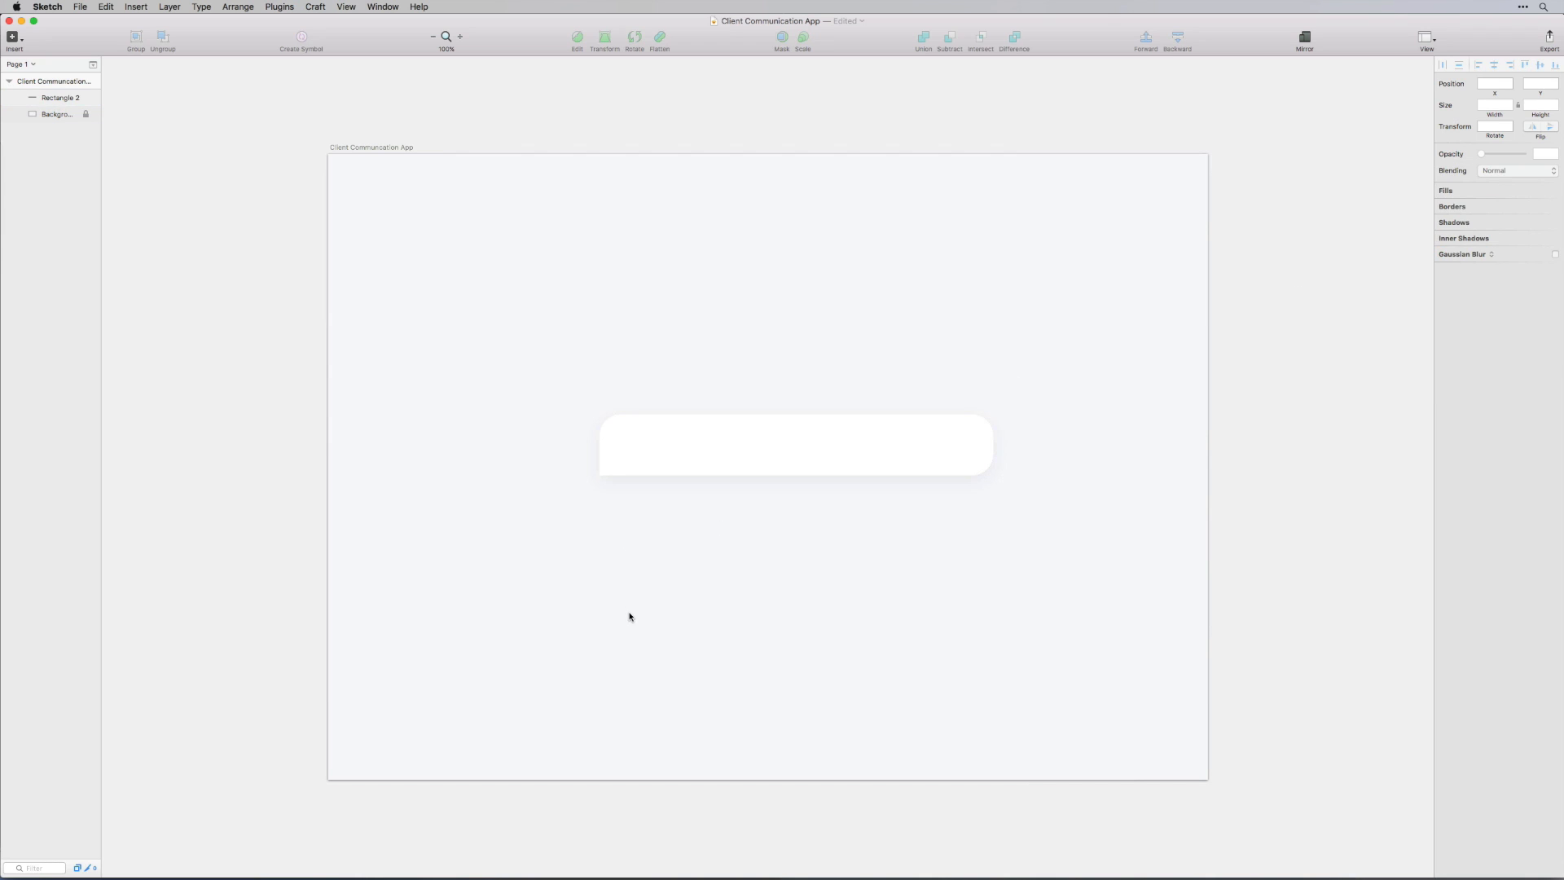
# Move the white bubble toward the artboard's upper middle and place a duplicate 133 px below it at X 398, Y 445
pyautogui.click(698, 454)
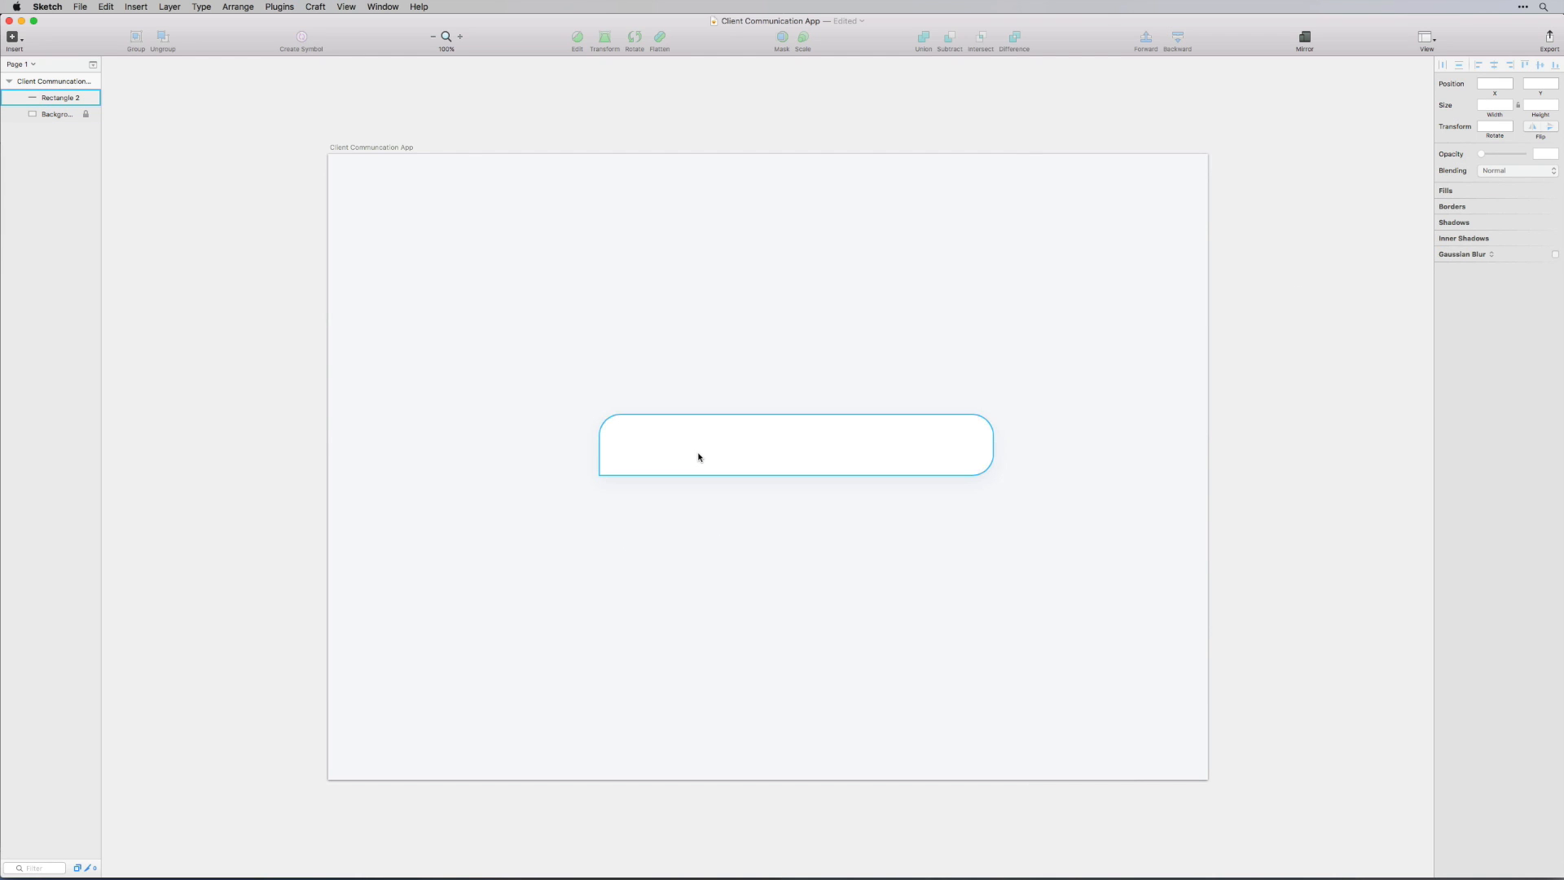
pyautogui.moveTo(695, 461)
pyautogui.mouseDown()
pyautogui.moveTo(615, 312)
pyautogui.moveTo(703, 354)
pyautogui.moveTo(706, 454)
pyautogui.mouseUp()
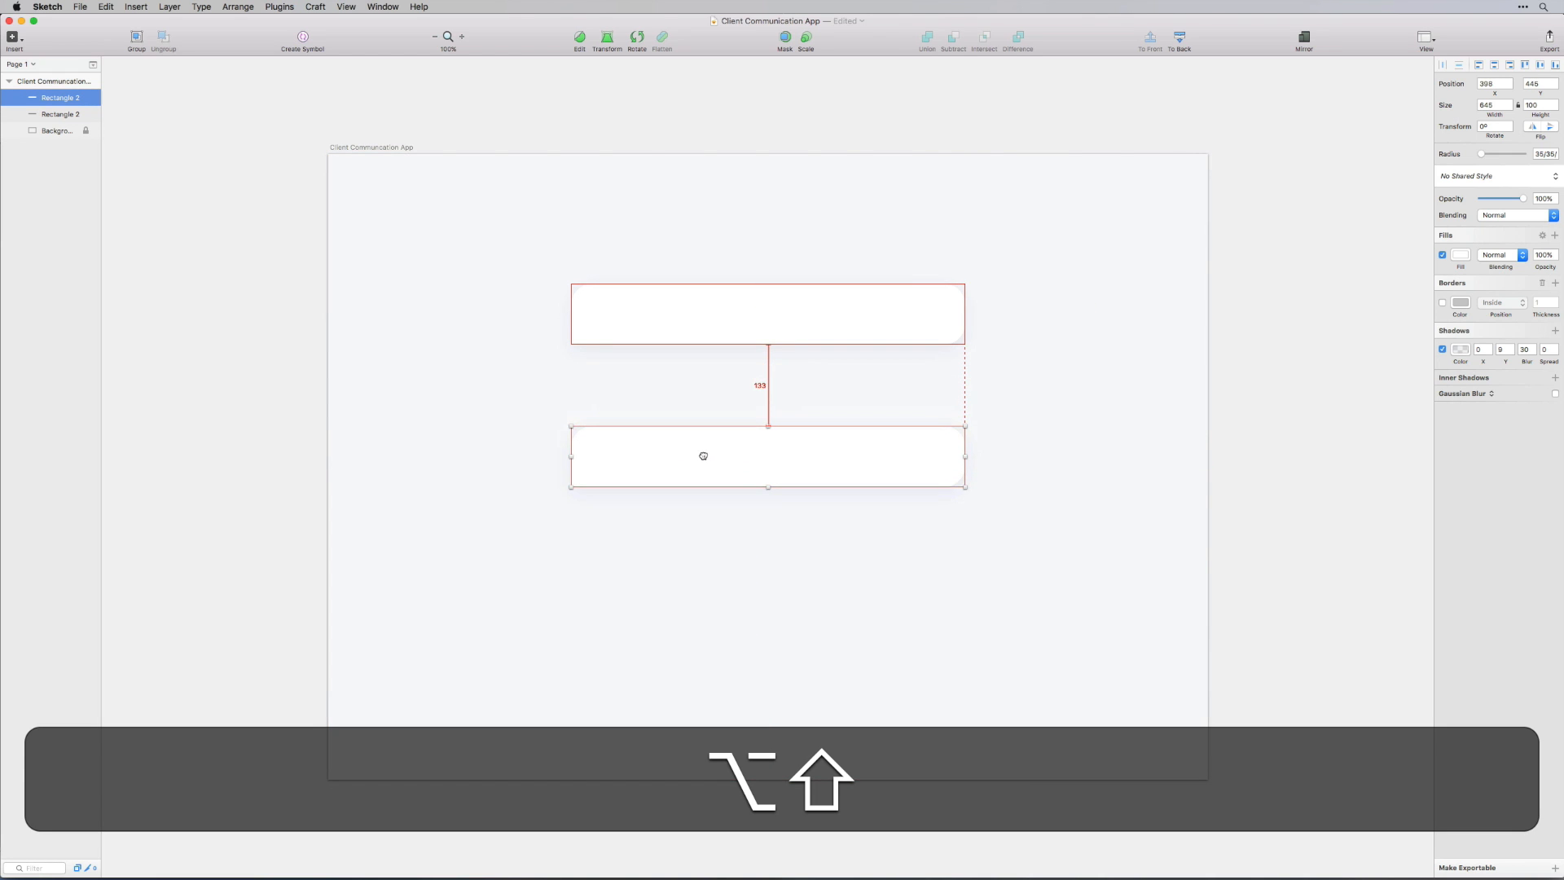
pyautogui.click(712, 394)
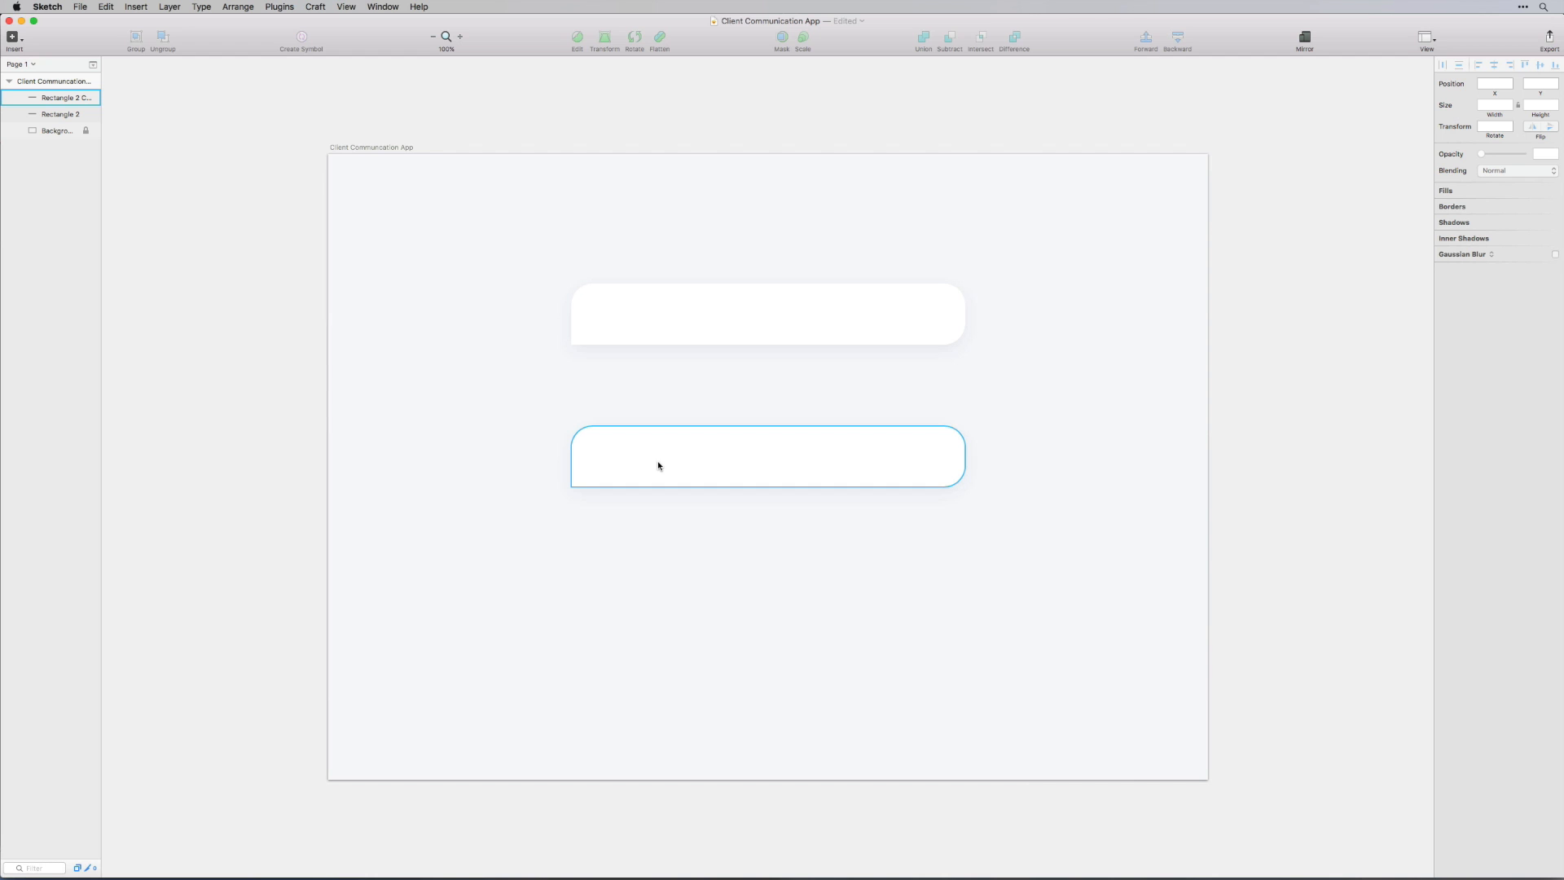
# Extend the lower bubble downward to a height of about 215 px and deselect it
pyautogui.click(742, 458)
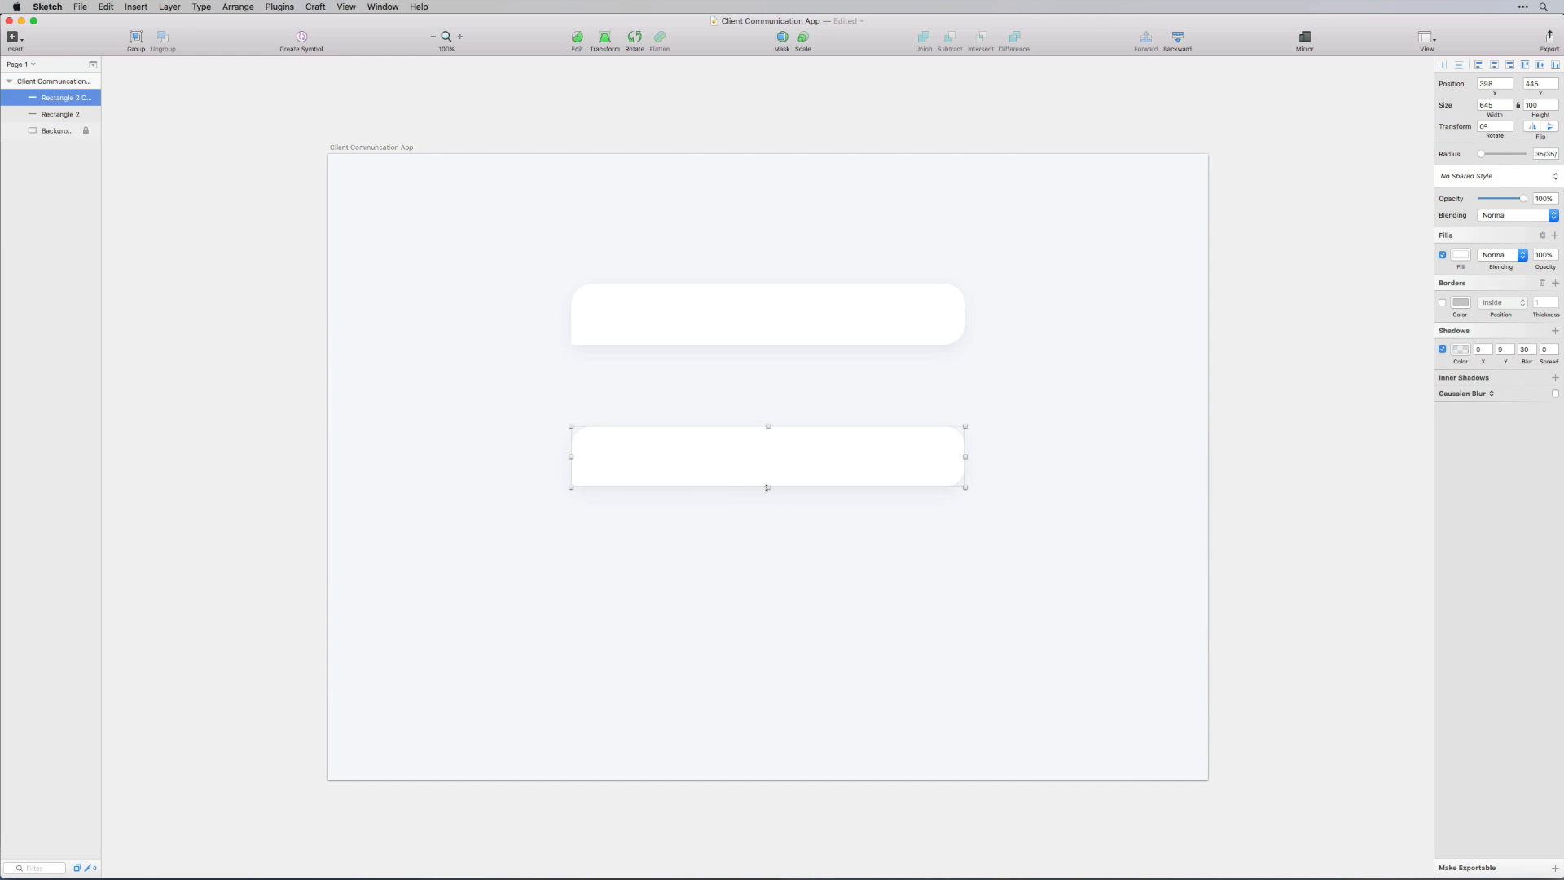
pyautogui.moveTo(767, 487); pyautogui.dragTo(770, 557)
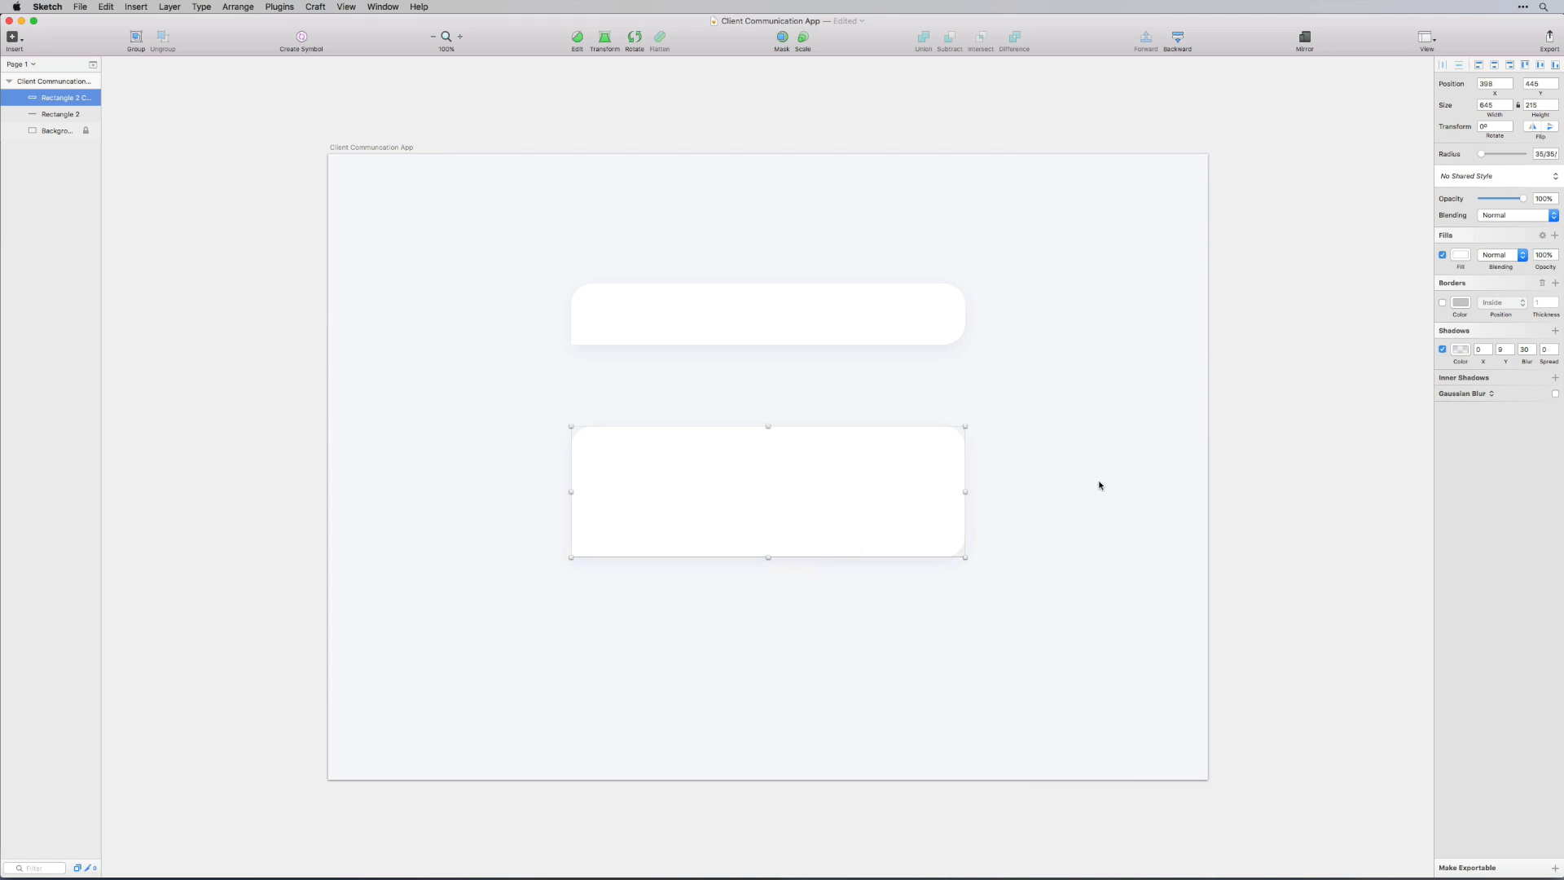
pyautogui.click(1088, 481)
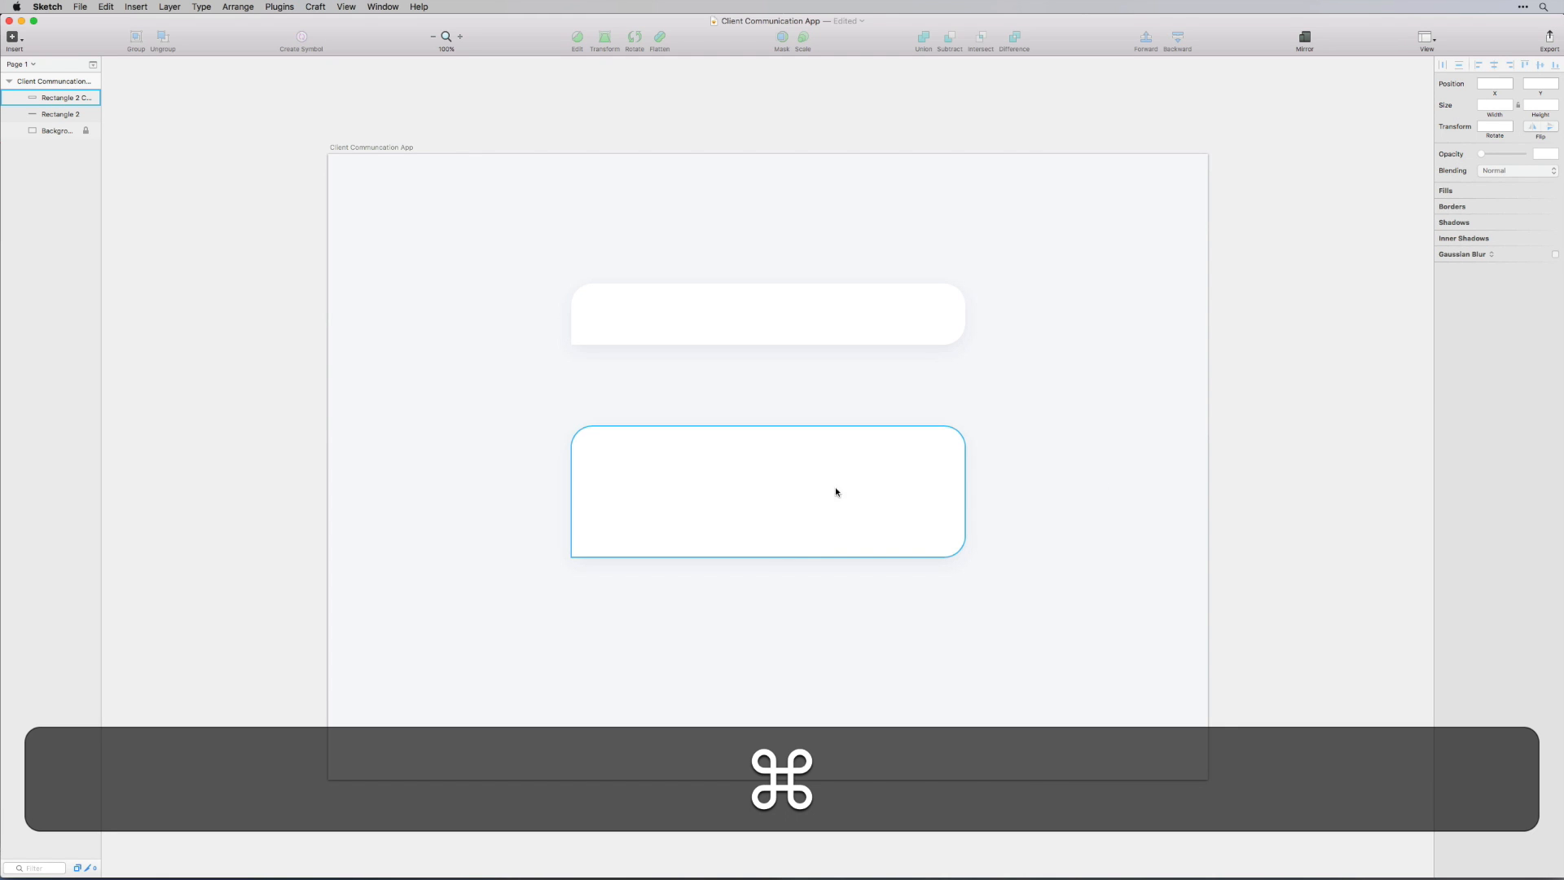
# Switch to Finder, bring the Full Pixels image onto the artboard, and size it to about 247 × 359 px over the lower bubble
pyautogui.press('Escape')
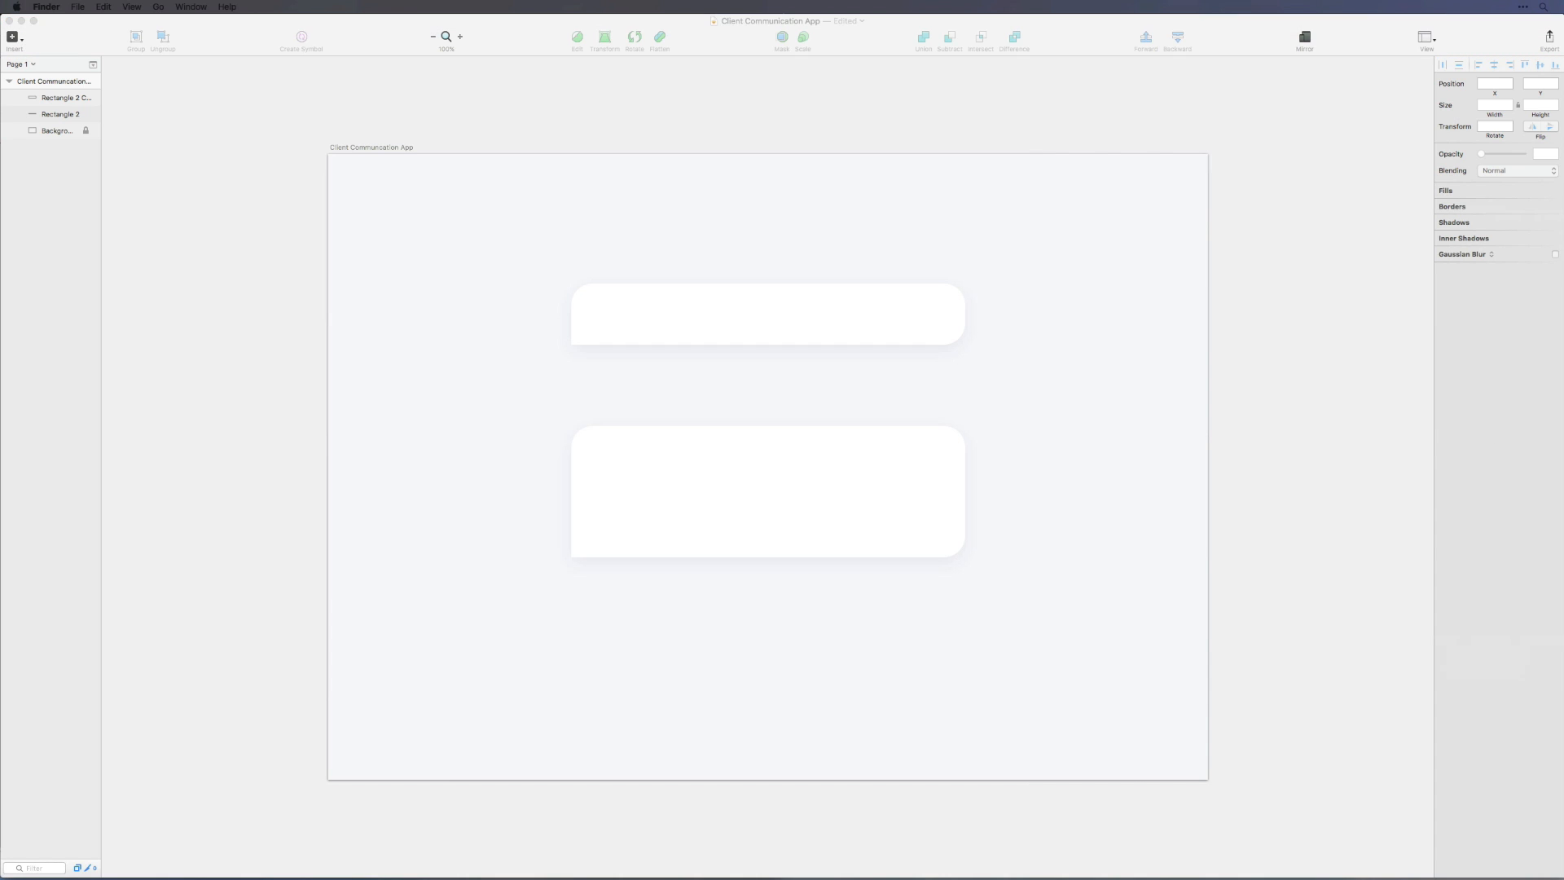
pyautogui.moveTo(1563, 438); pyautogui.dragTo(734, 324)
pyautogui.moveTo(654, 279); pyautogui.dragTo(787, 833)
pyautogui.moveTo(424, 242); pyautogui.dragTo(666, 595)
pyautogui.moveTo(909, 723); pyautogui.dragTo(817, 364)
pyautogui.moveTo(990, 259); pyautogui.dragTo(775, 545)
pyautogui.moveTo(811, 618); pyautogui.dragTo(683, 510)
pyautogui.hotkey('shift', 'Down')
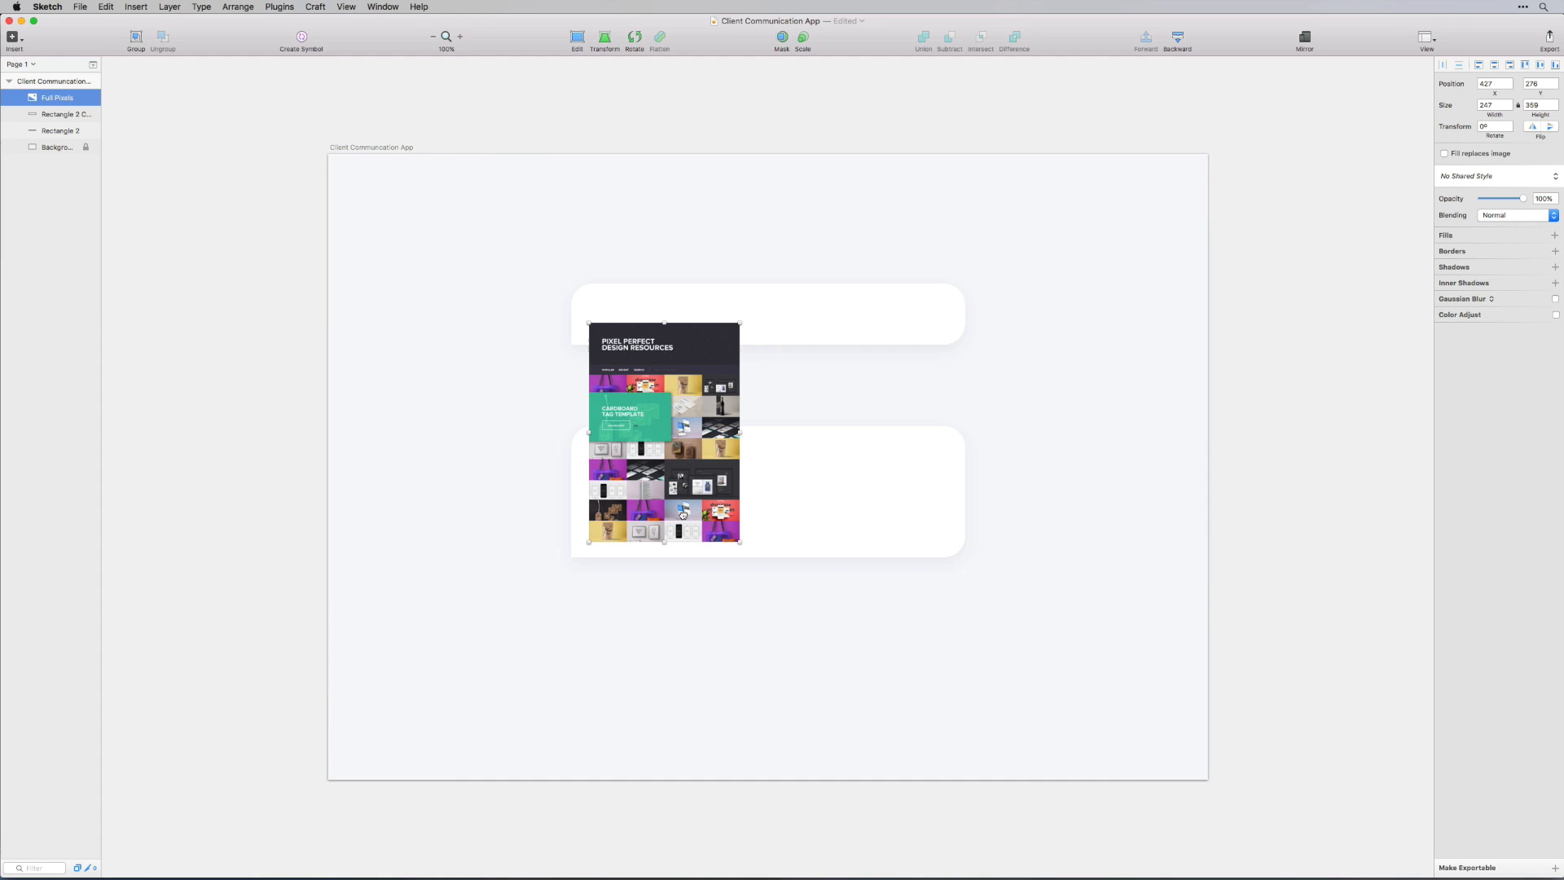
# Scale the image down to about 180 × 261 px and extend the lower bubble upward to a height of about 261 px
pyautogui.keyDown('shift'); pyautogui.click(742, 329); pyautogui.keyUp('shift')
pyautogui.click(791, 365)
pyautogui.click(725, 350)
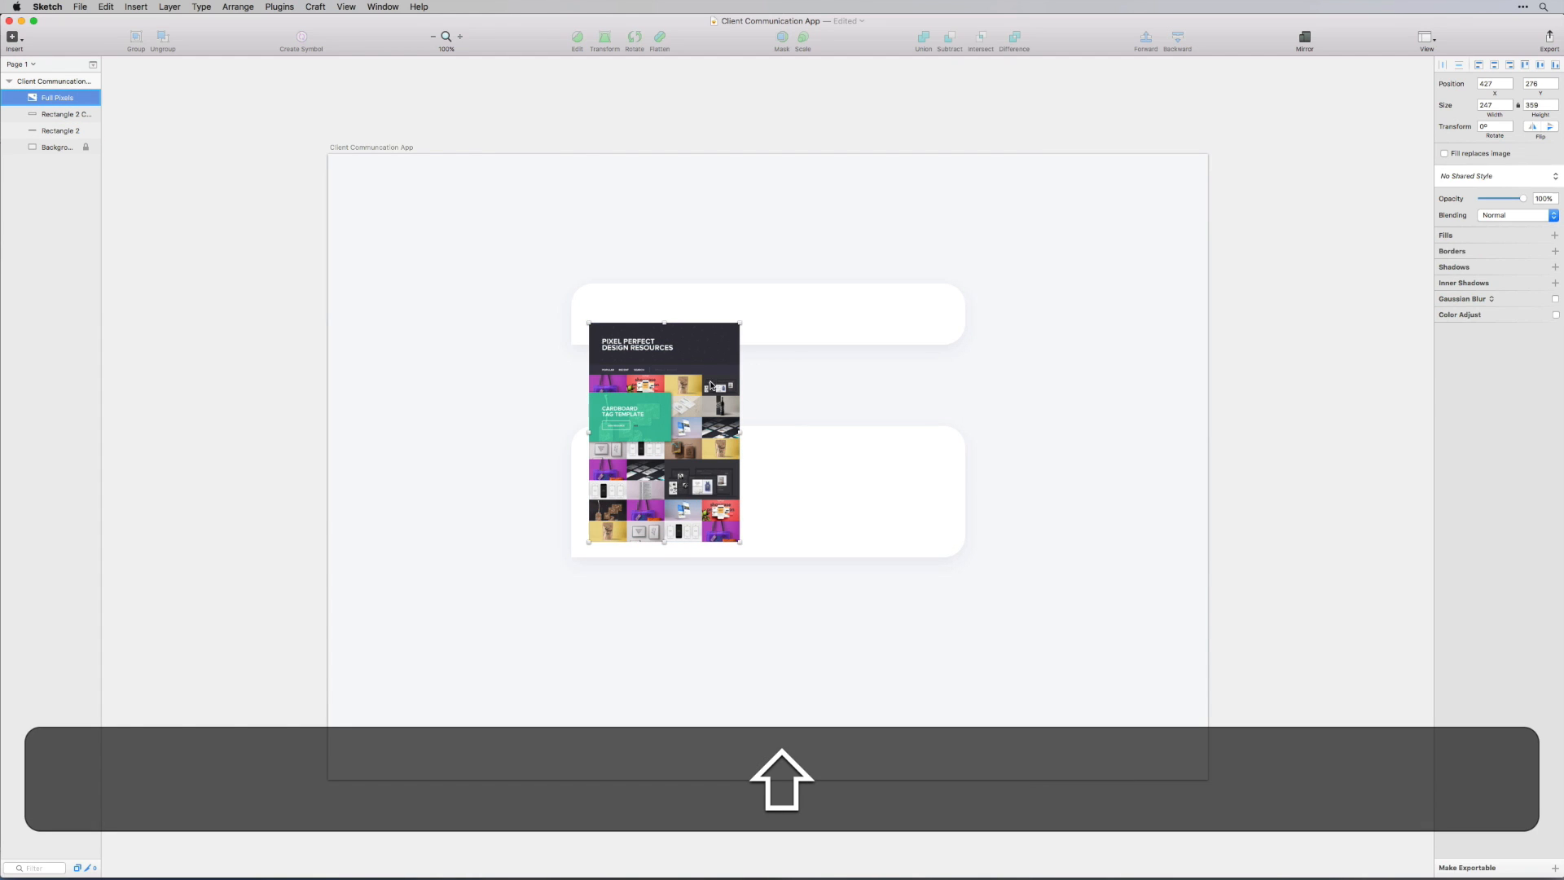
pyautogui.moveTo(739, 324); pyautogui.dragTo(768, 398)
pyautogui.click(757, 456)
pyautogui.click(789, 377)
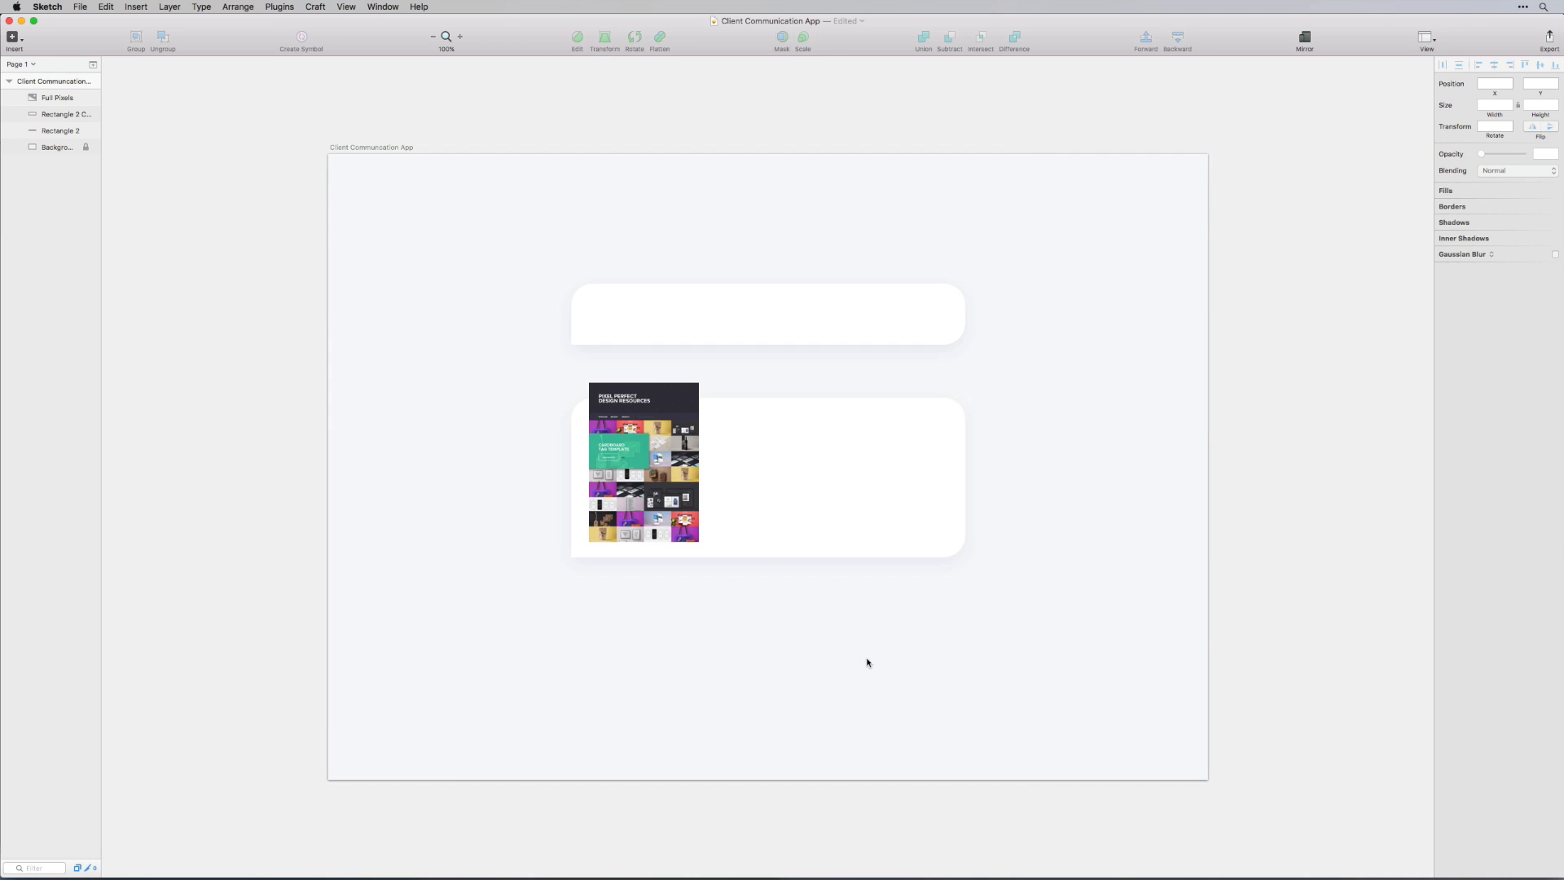
# Copy the lower bubble's style onto the Full Pixels image and turn off the image's fill
pyautogui.click(831, 552)
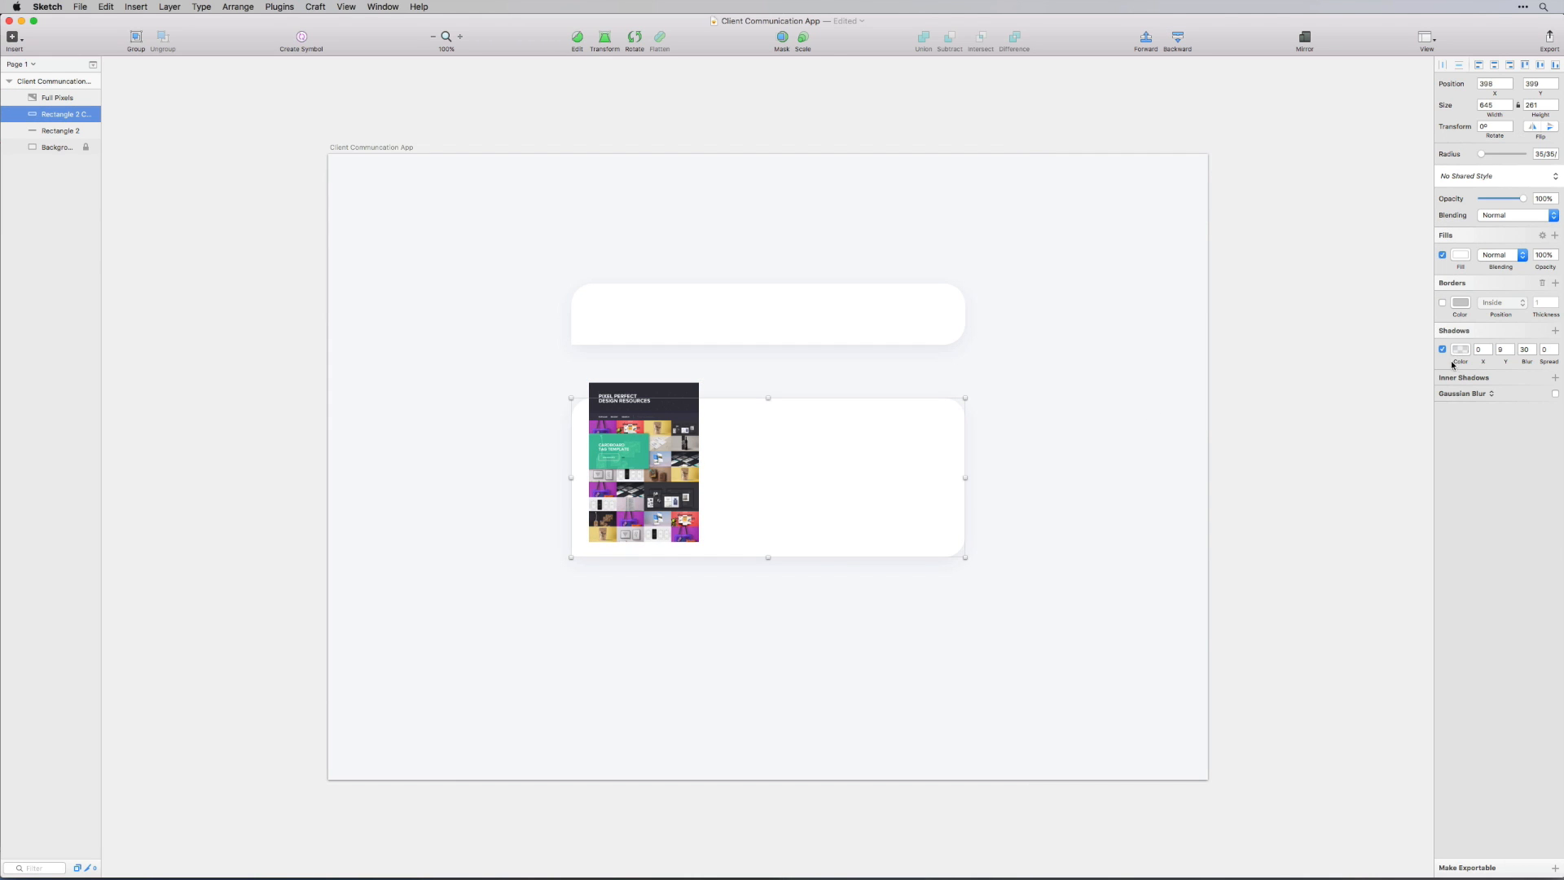
pyautogui.press('alt+super')
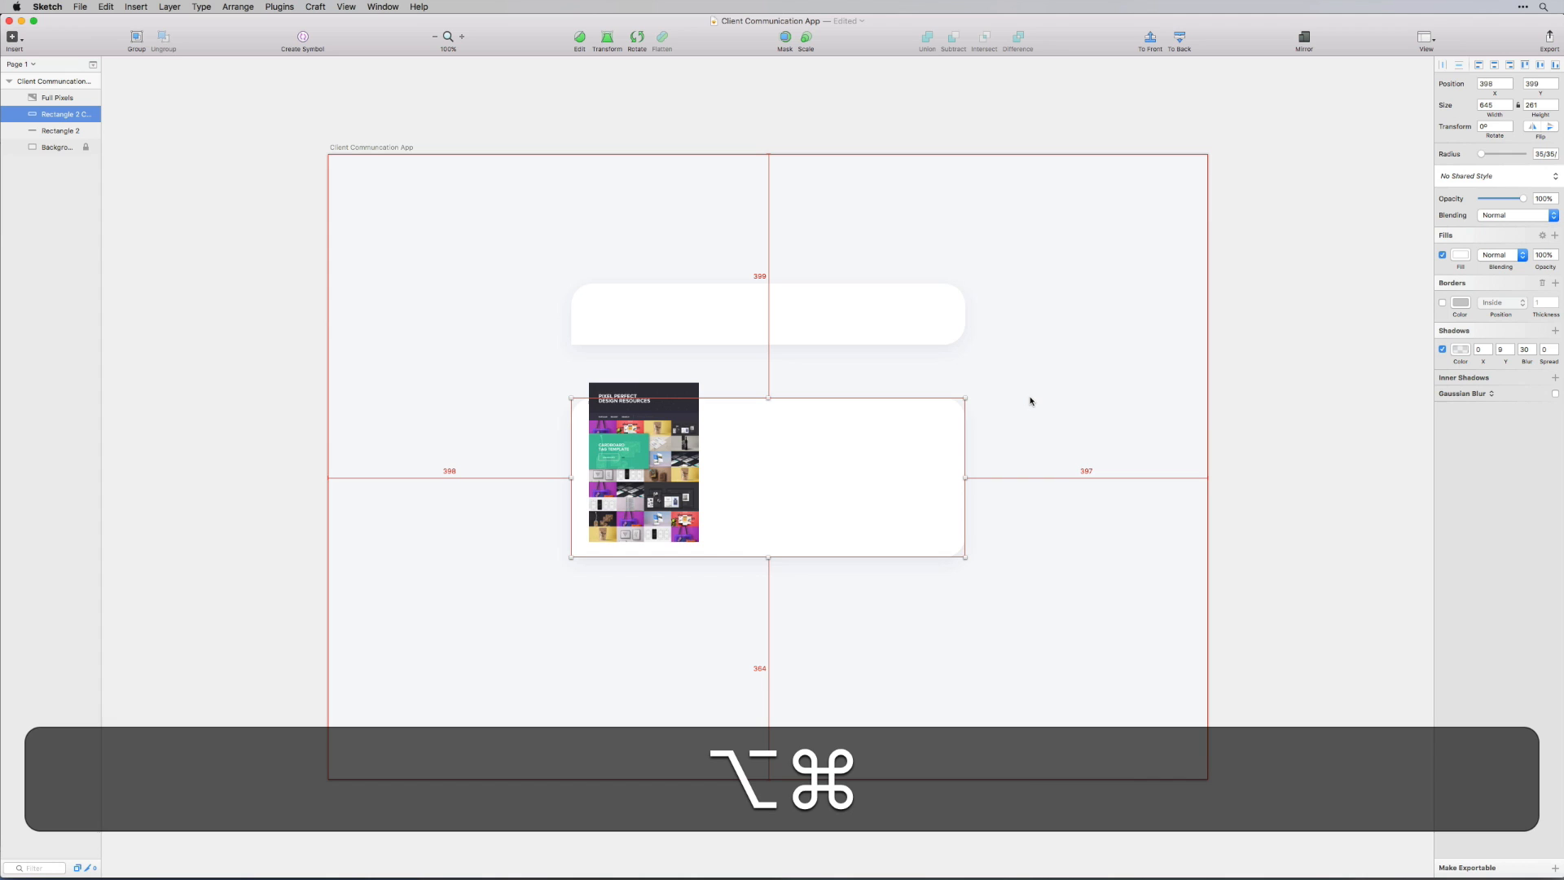
pyautogui.press('alt+super+c')
pyautogui.click(666, 495)
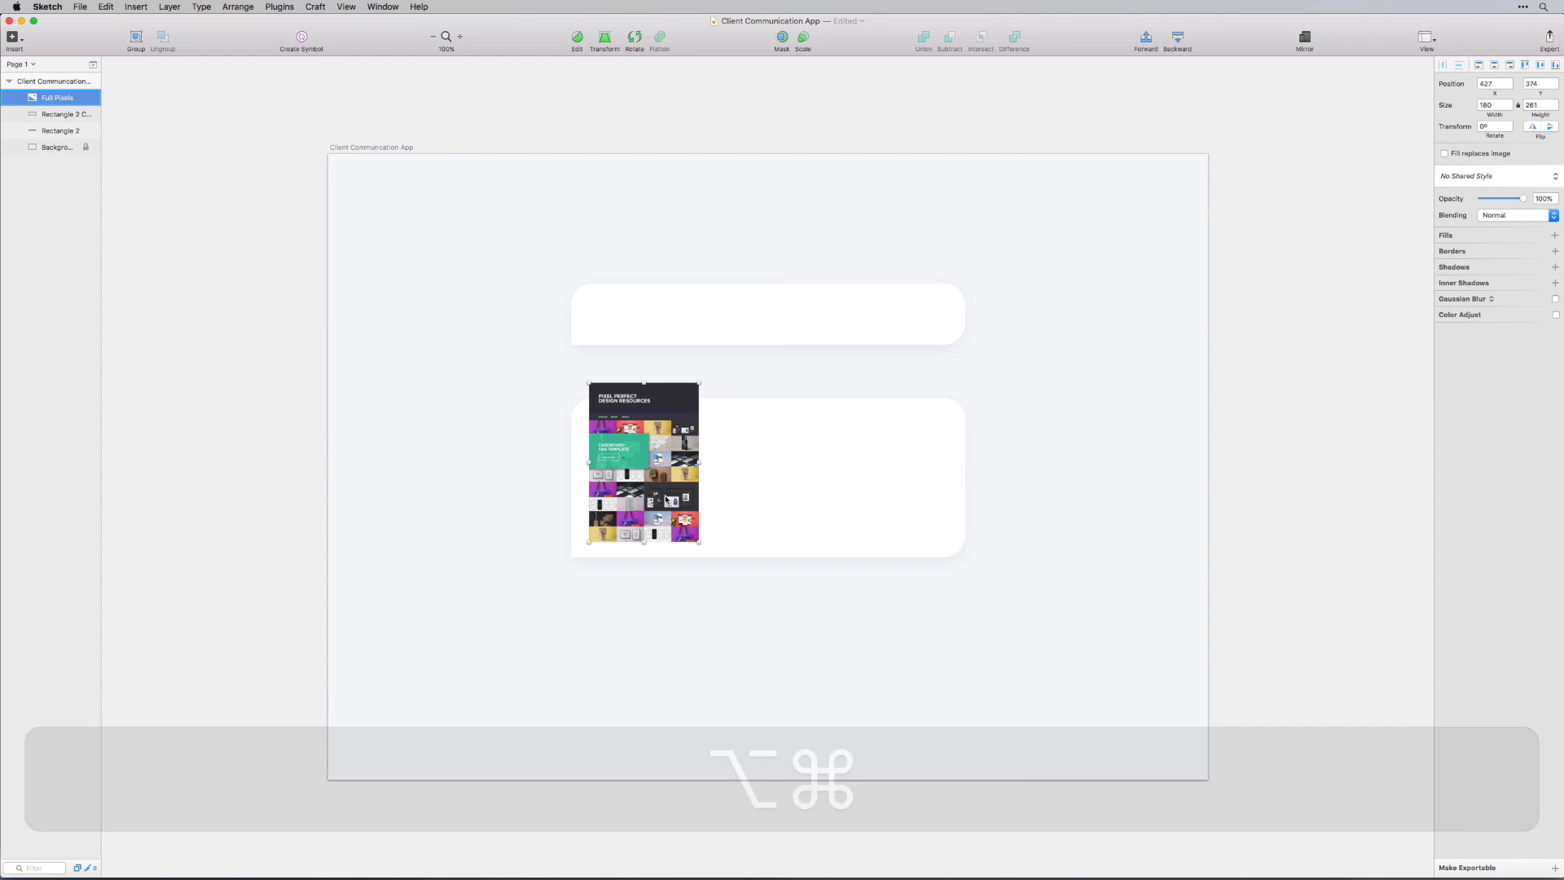
pyautogui.press('alt+super+v')
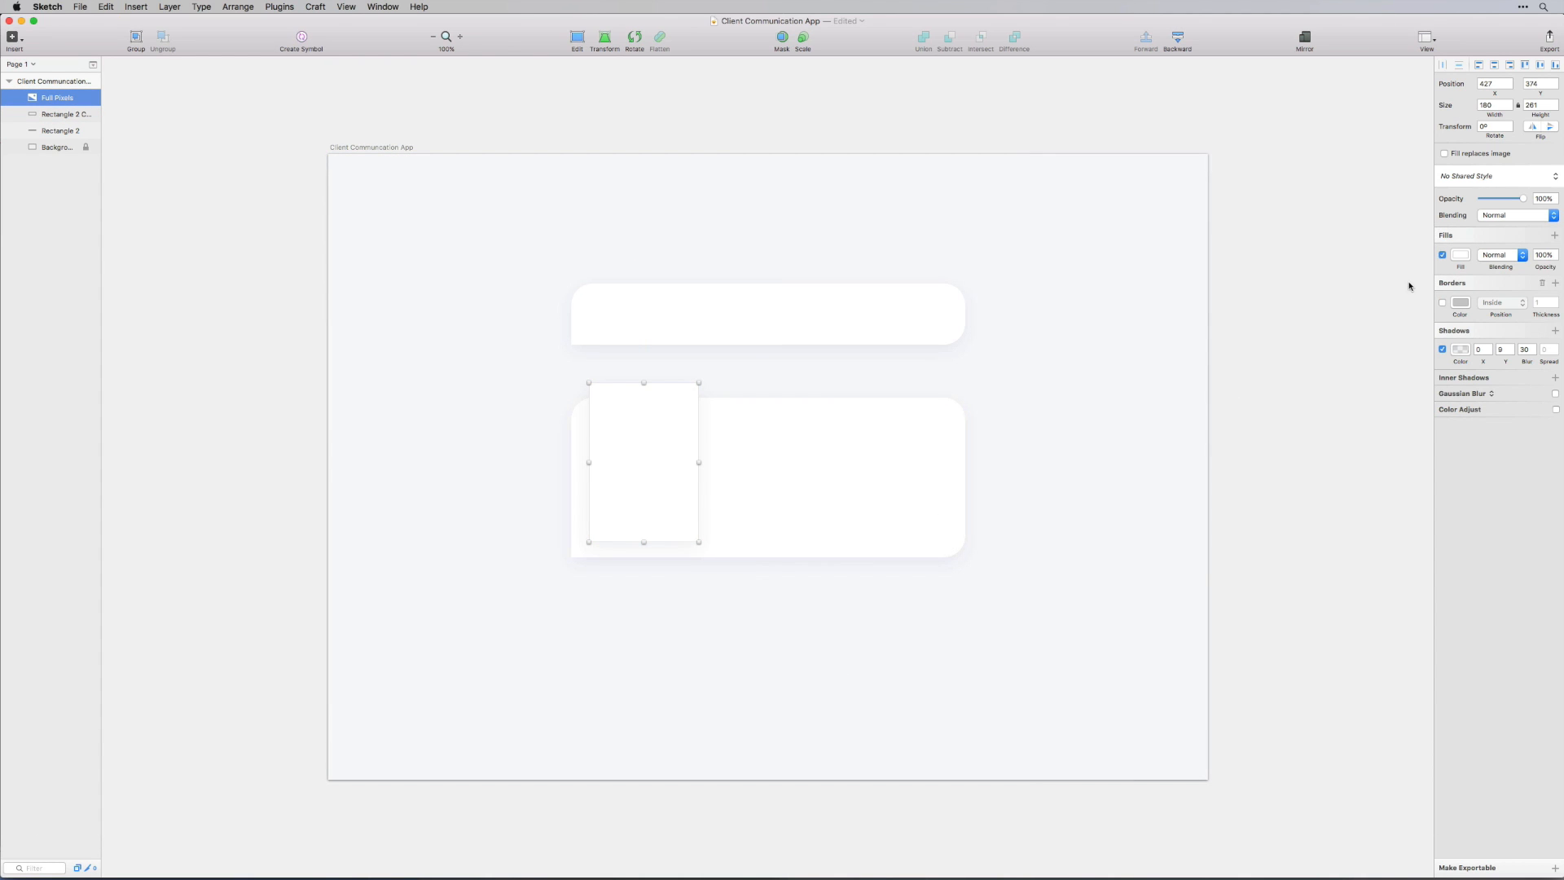
pyautogui.click(1442, 255)
pyautogui.click(1118, 482)
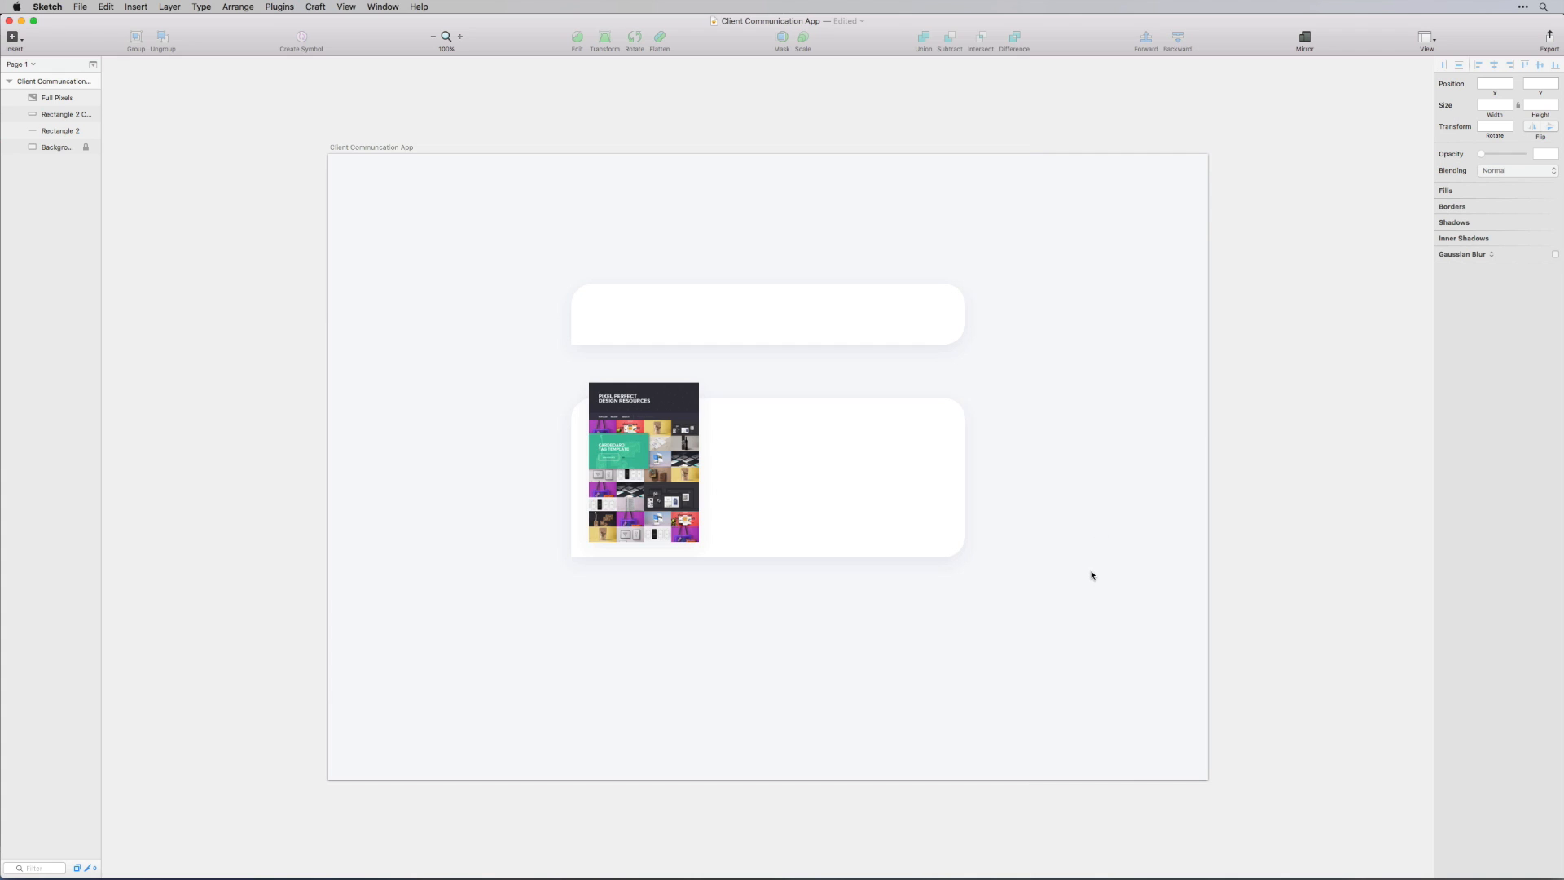
# Shift the lower bubble to the right and move the image outside it to about X 324, Y 440
pyautogui.click(681, 520)
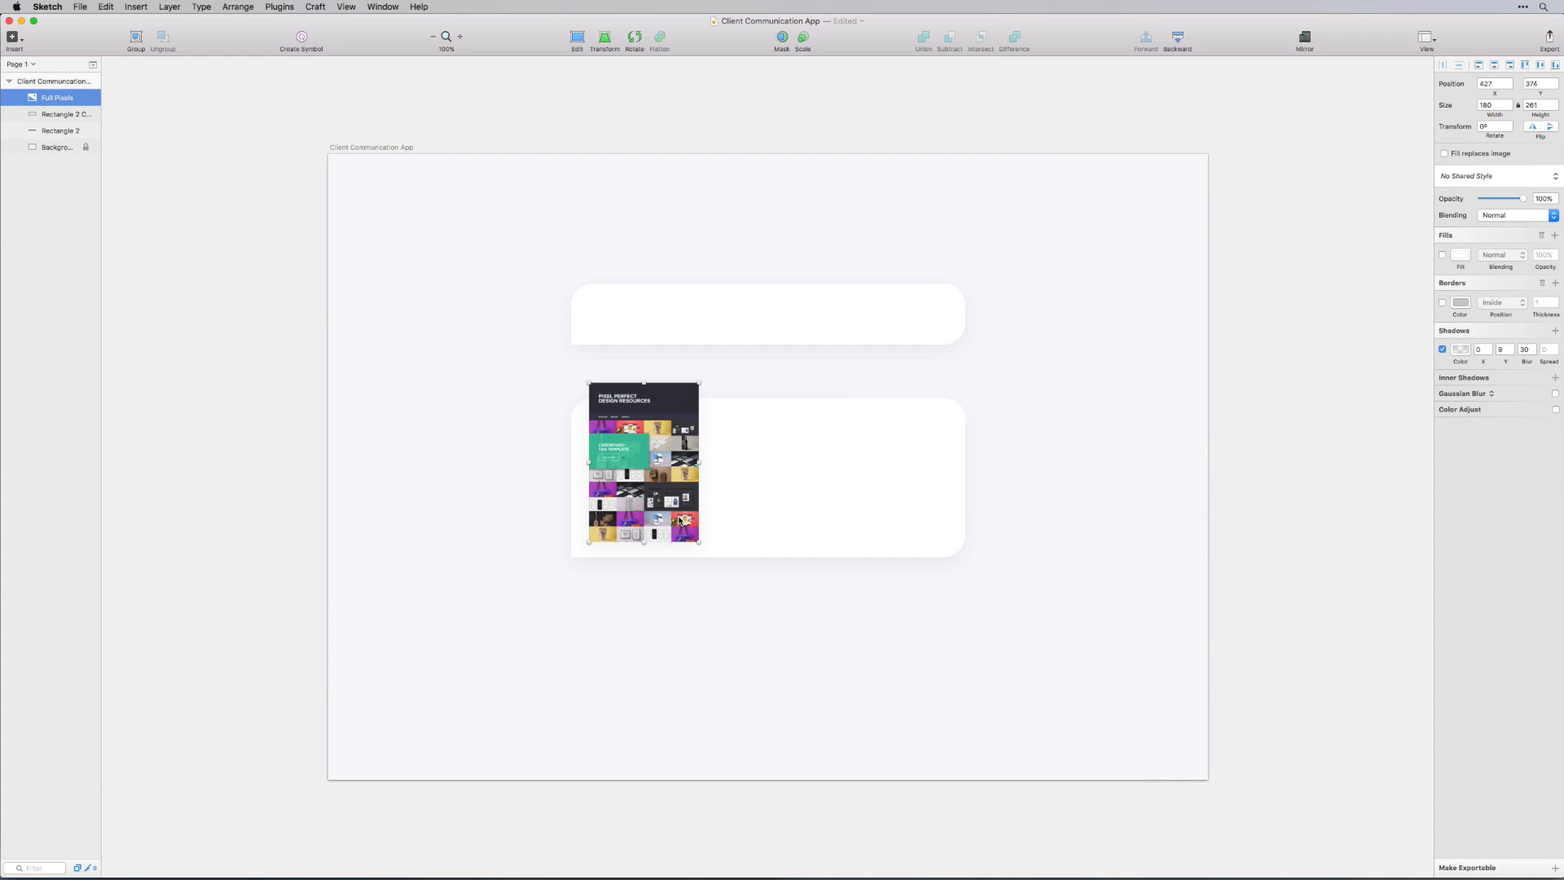
pyautogui.hscroll(-3, 1169, 448)
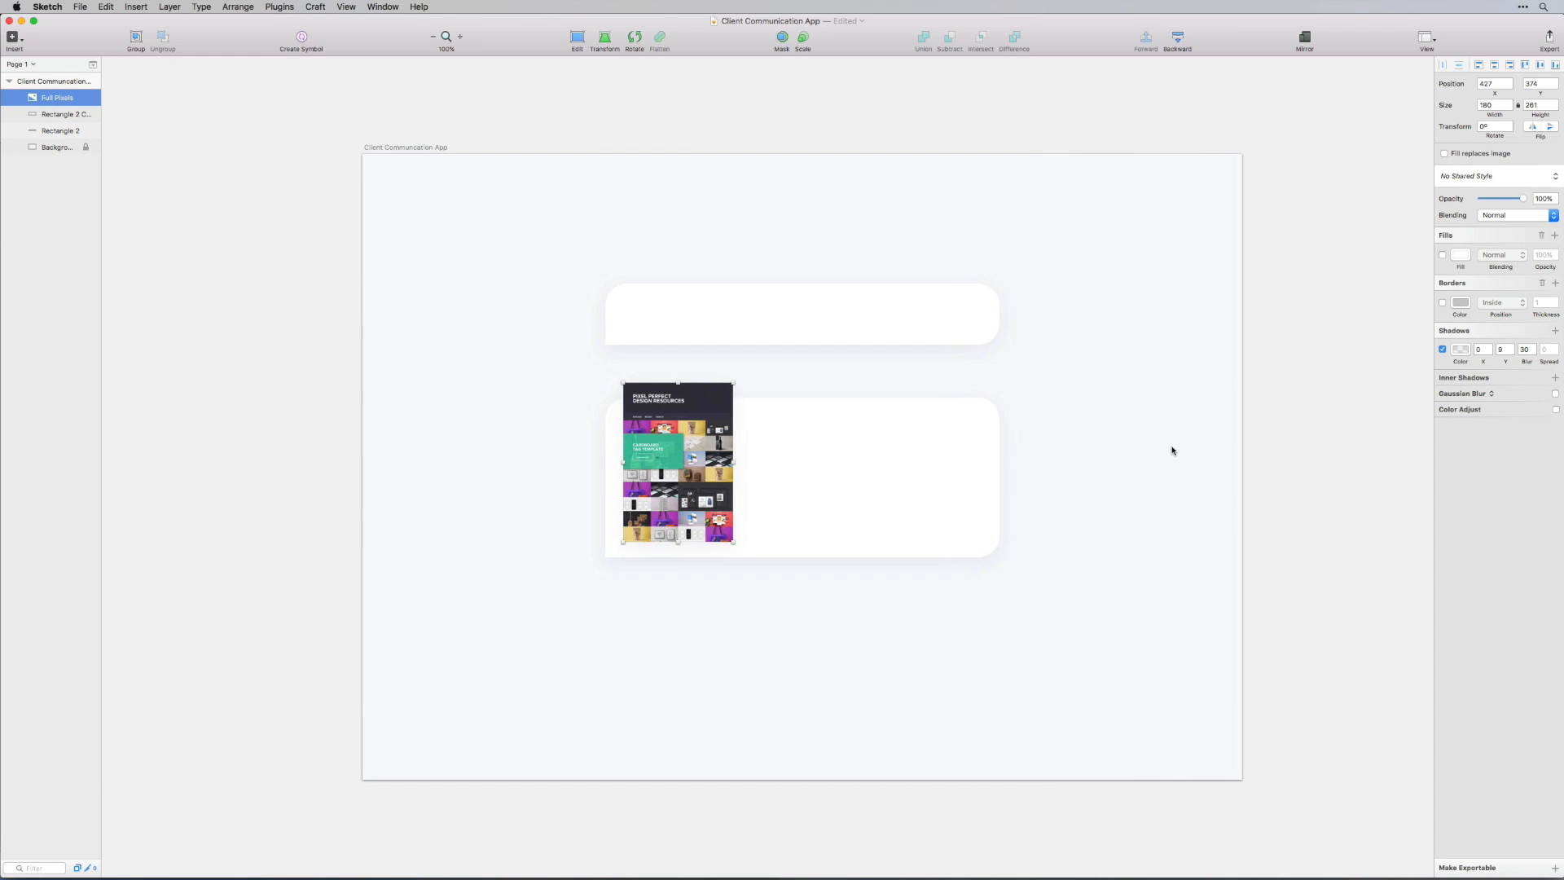
pyautogui.moveTo(622, 475); pyautogui.dragTo(615, 565)
pyautogui.click(678, 524)
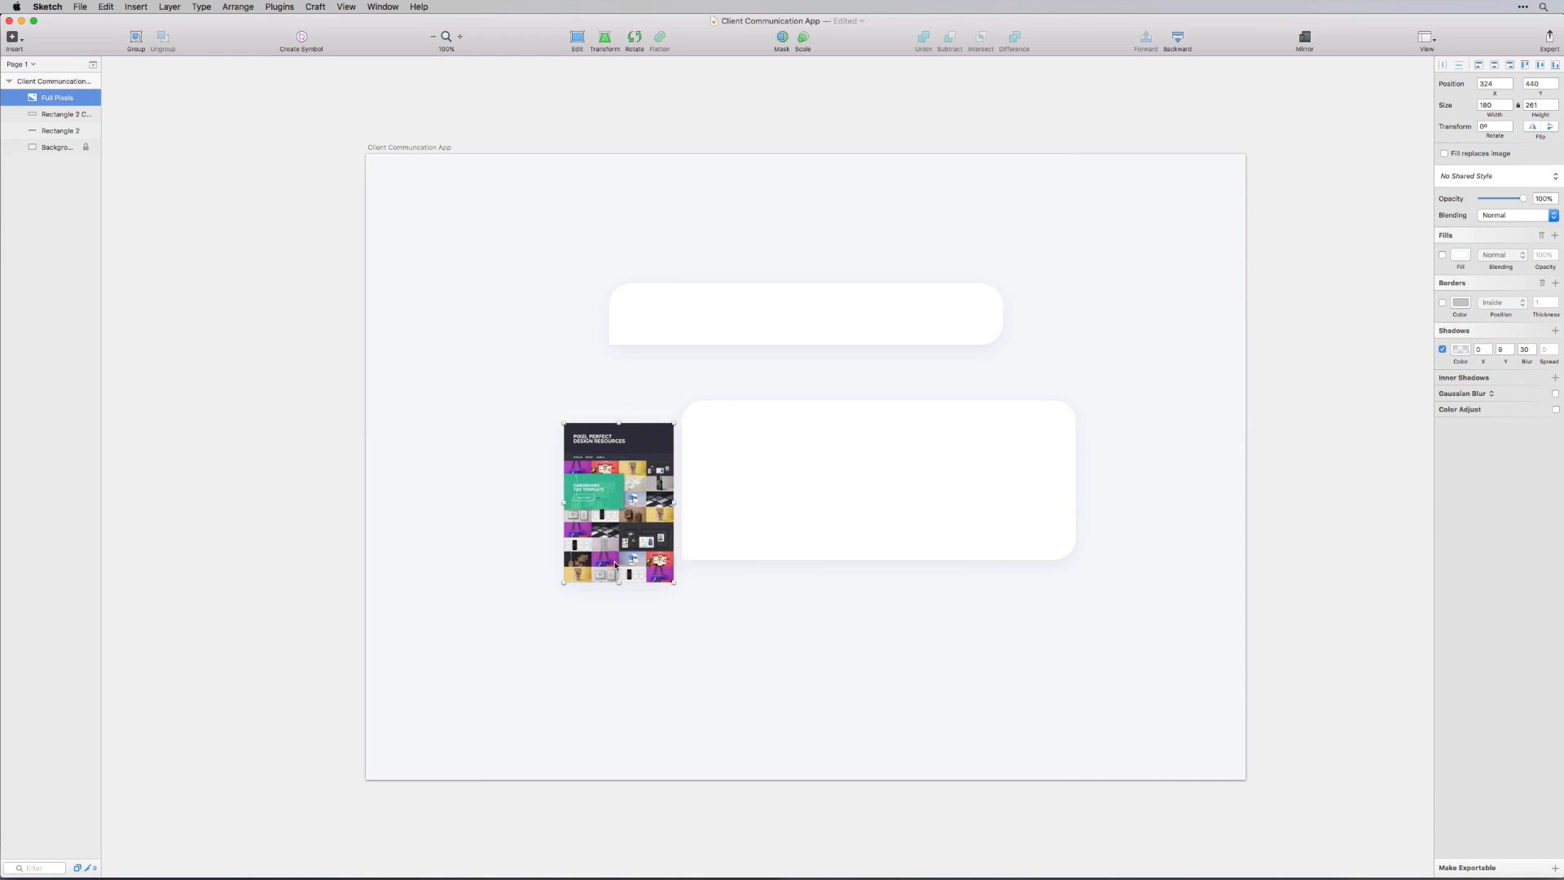
# Raise the alpha of the image's shadow color to make its shadow stronger
pyautogui.click(1460, 349)
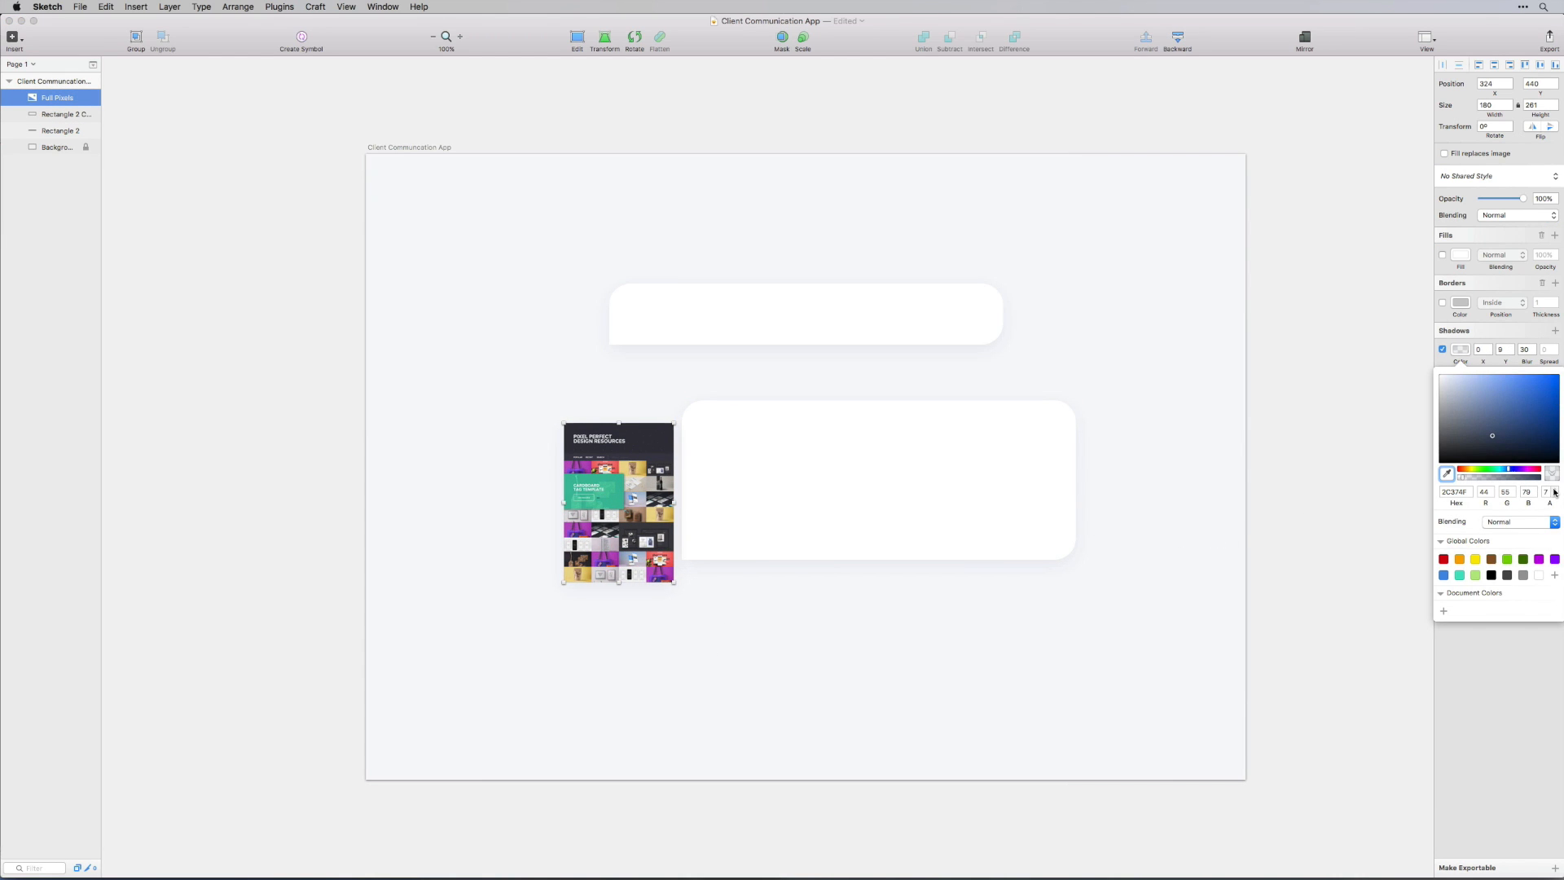
pyautogui.keyDown('shift'); pyautogui.click(1554, 491); pyautogui.keyUp('shift')
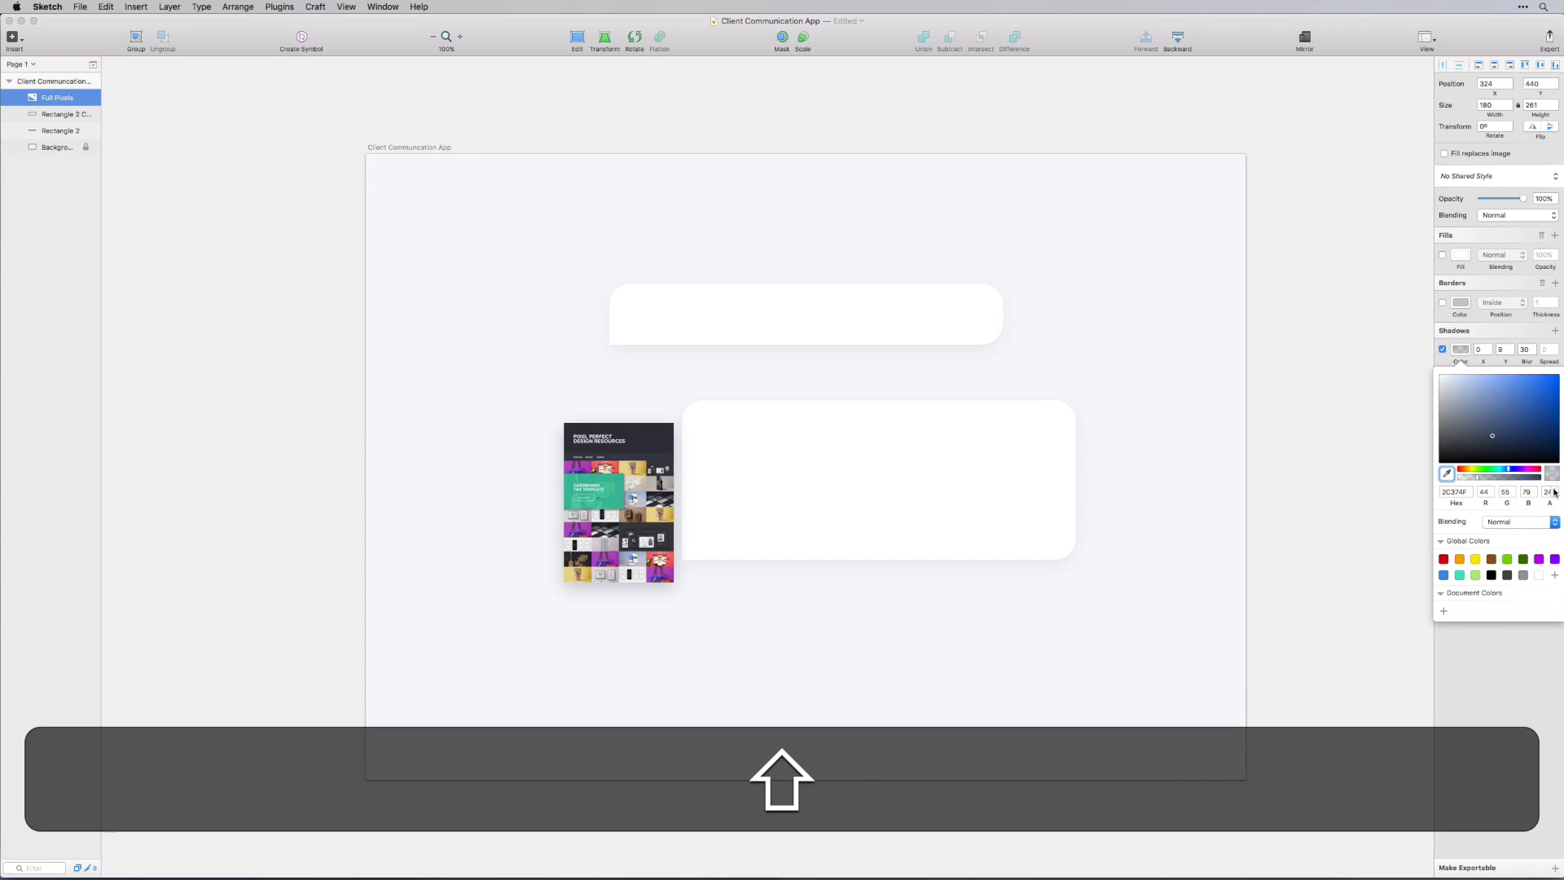
pyautogui.keyDown('shift'); pyautogui.click(1554, 491); pyautogui.keyUp('shift')
# Move the image back over the left part of the lower bubble at about X 554, Y 382 and deselect it
pyautogui.moveTo(649, 485); pyautogui.dragTo(787, 449)
pyautogui.click(644, 643)
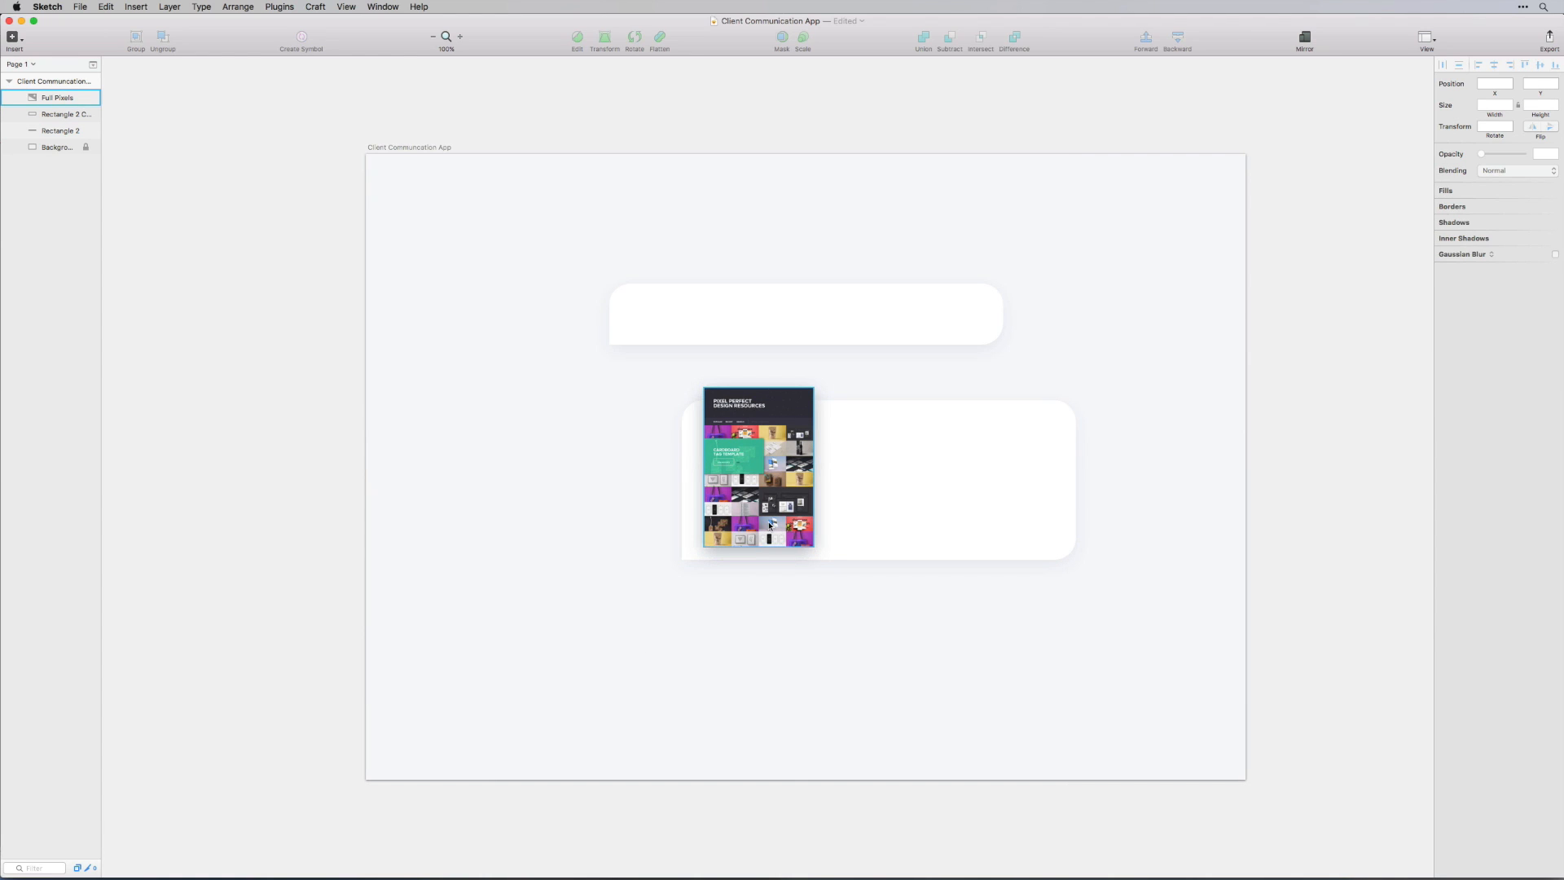
pyautogui.moveTo(769, 514); pyautogui.dragTo(769, 509)
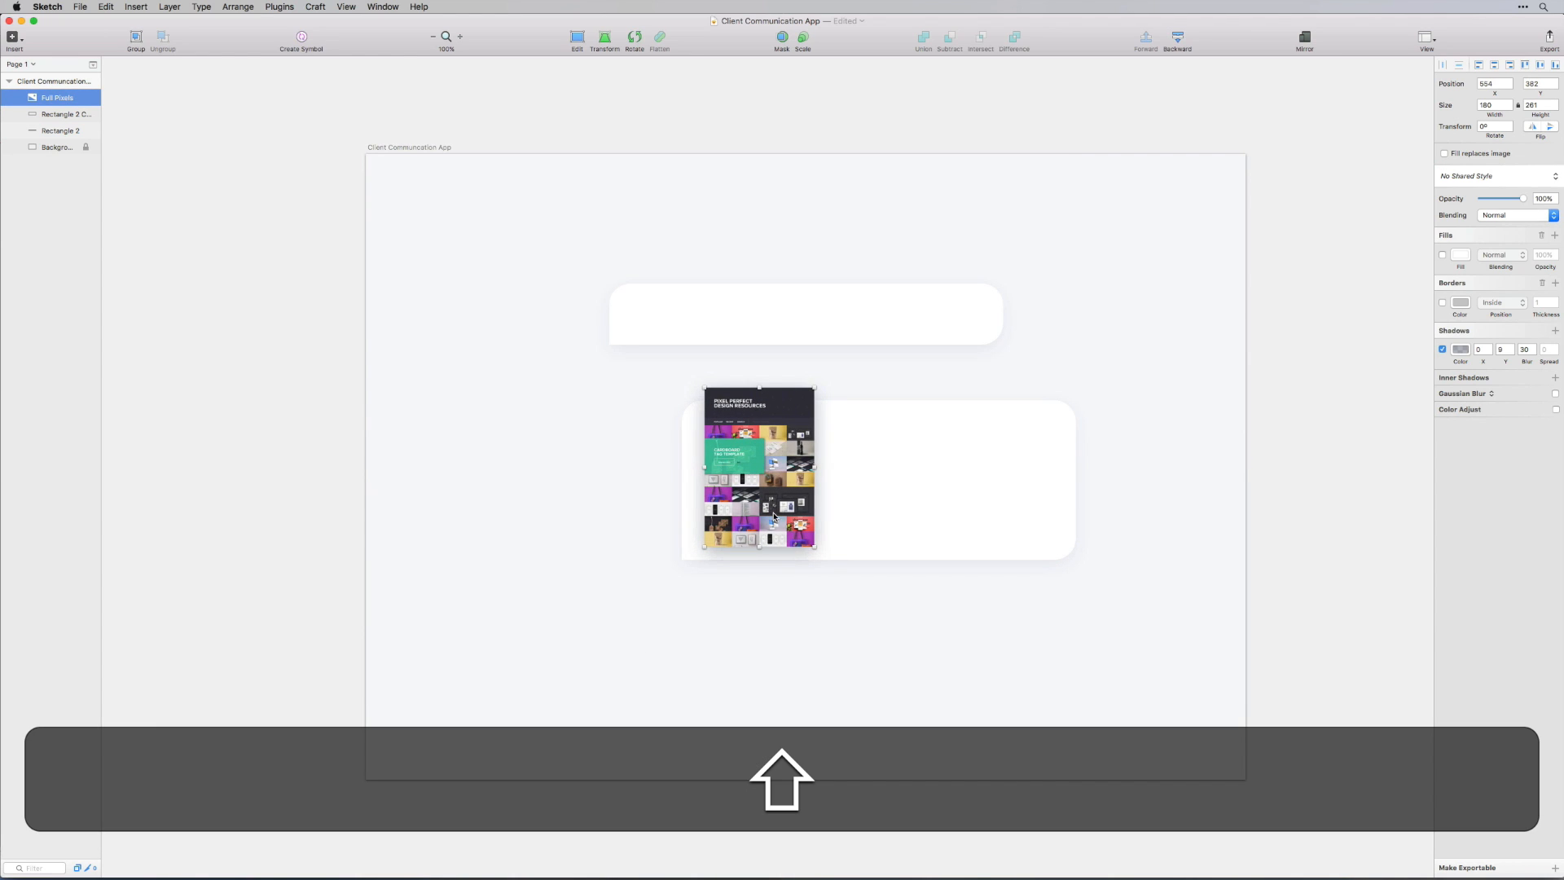
pyautogui.click(829, 634)
# Draw a borderless 180 × 261 px rectangle at X 554, Y 382, exactly matching the image, and place it directly behind the image
pyautogui.press('super+equal')
pyautogui.press('super+equal')
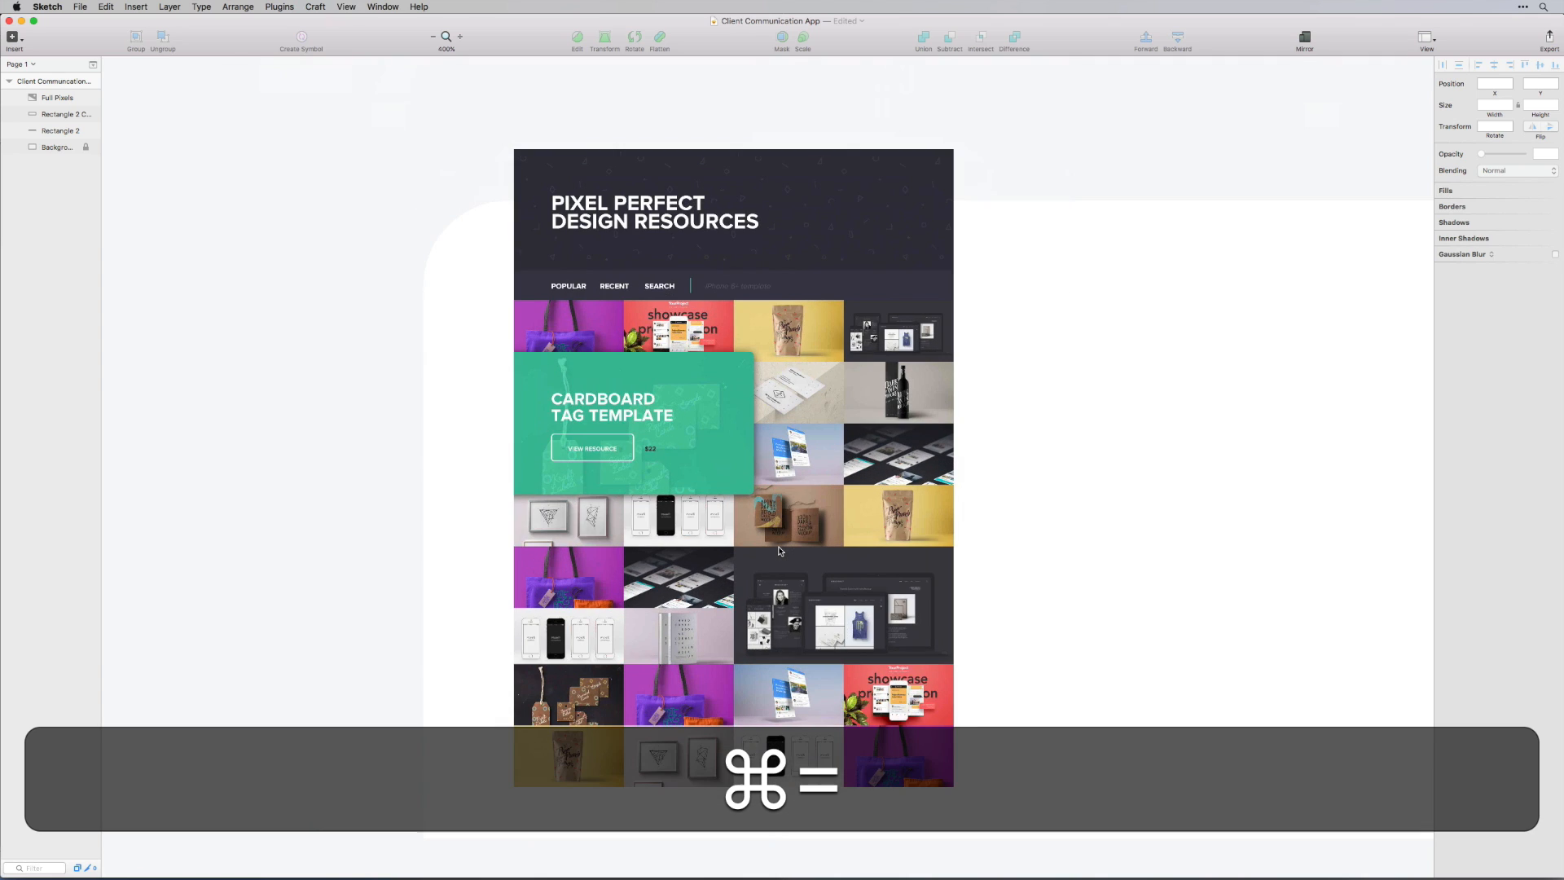
pyautogui.press('space')
pyautogui.moveTo(576, 240); pyautogui.dragTo(466, 196)
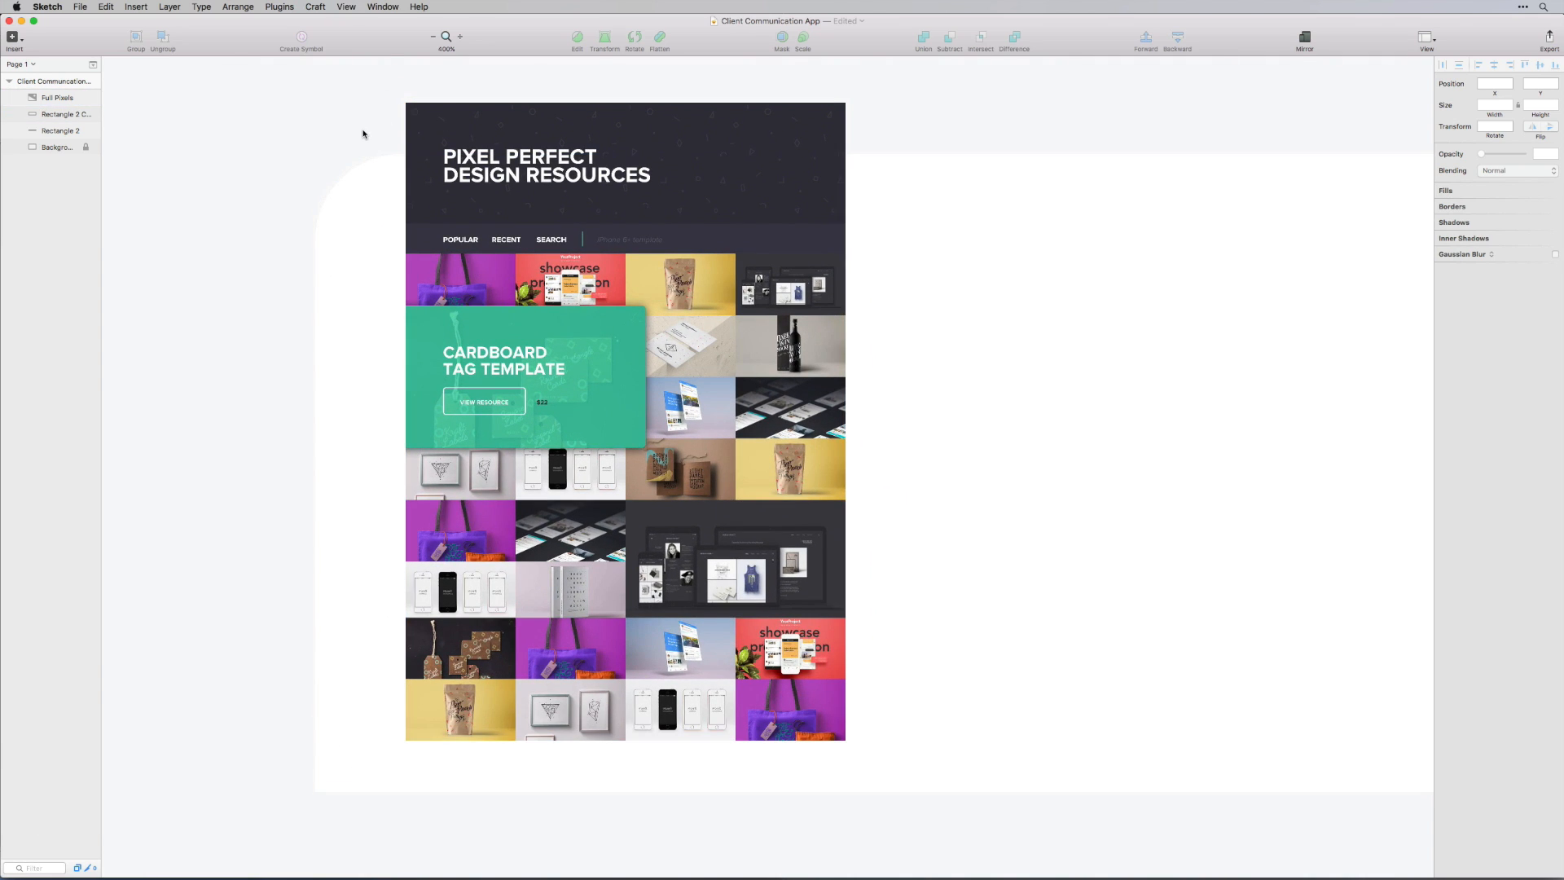
pyautogui.click(454, 735)
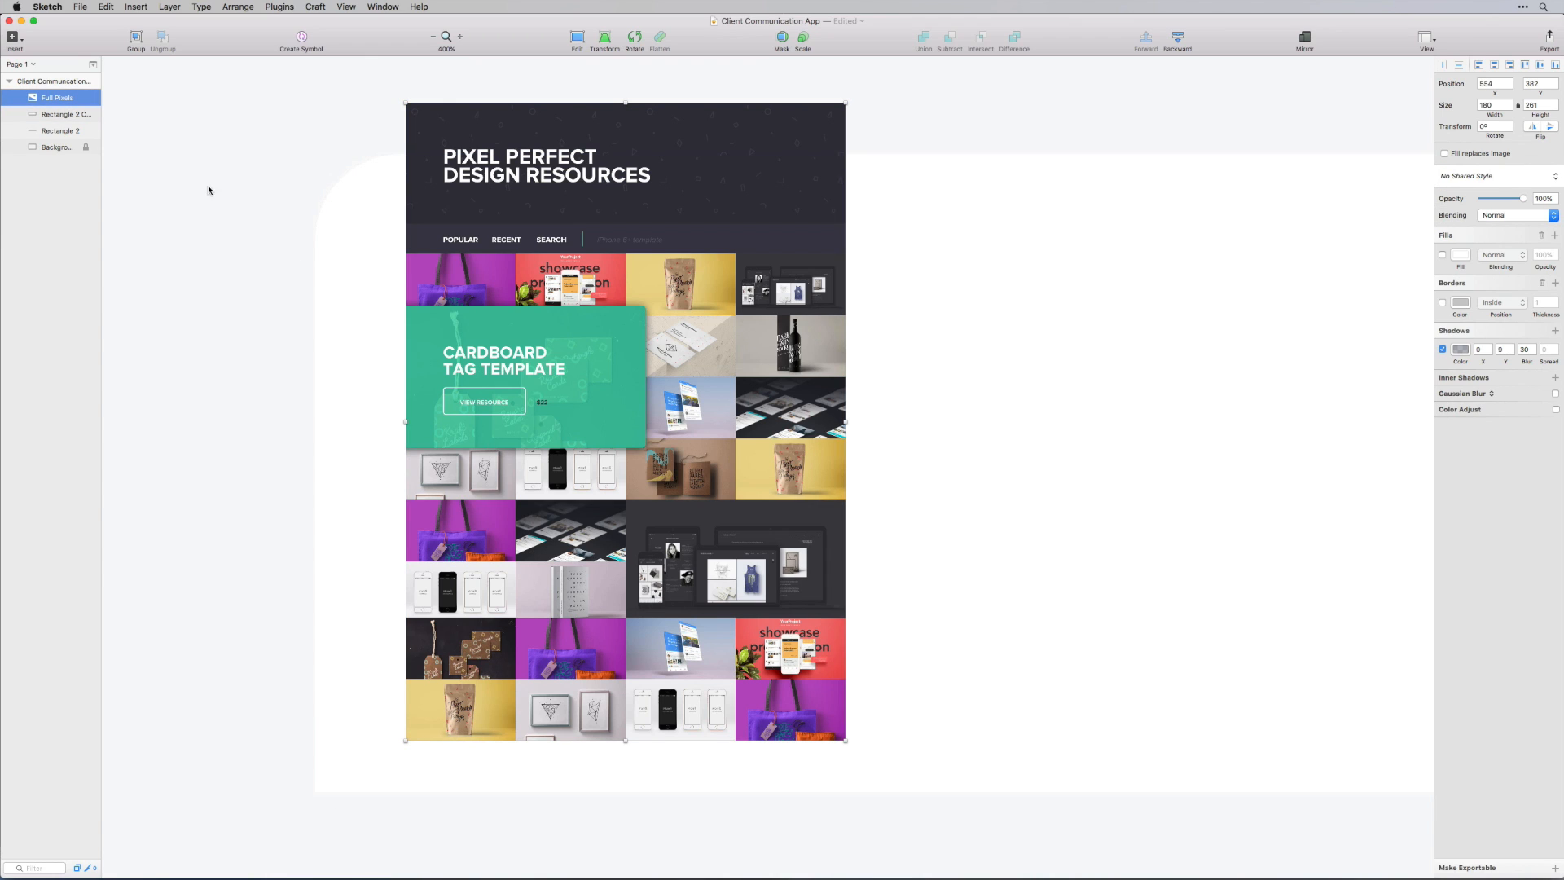
pyautogui.press('r')
pyautogui.moveTo(406, 103)
pyautogui.mouseDown()
pyautogui.moveTo(770, 505)
pyautogui.moveTo(826, 746)
pyautogui.moveTo(844, 741)
pyautogui.mouseUp()
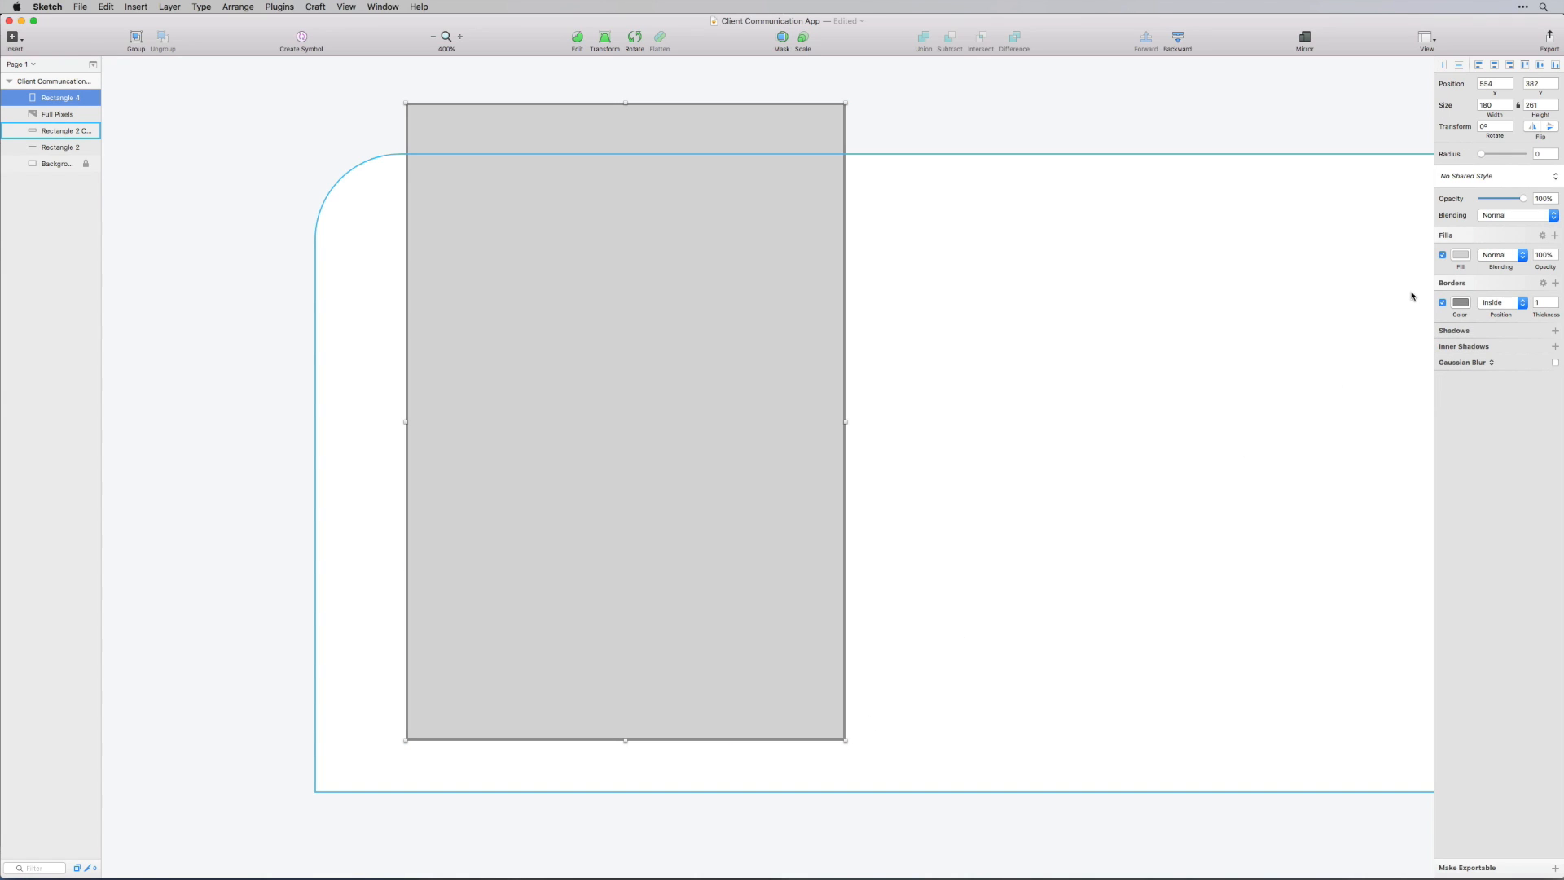
pyautogui.press('alt+super+Down')
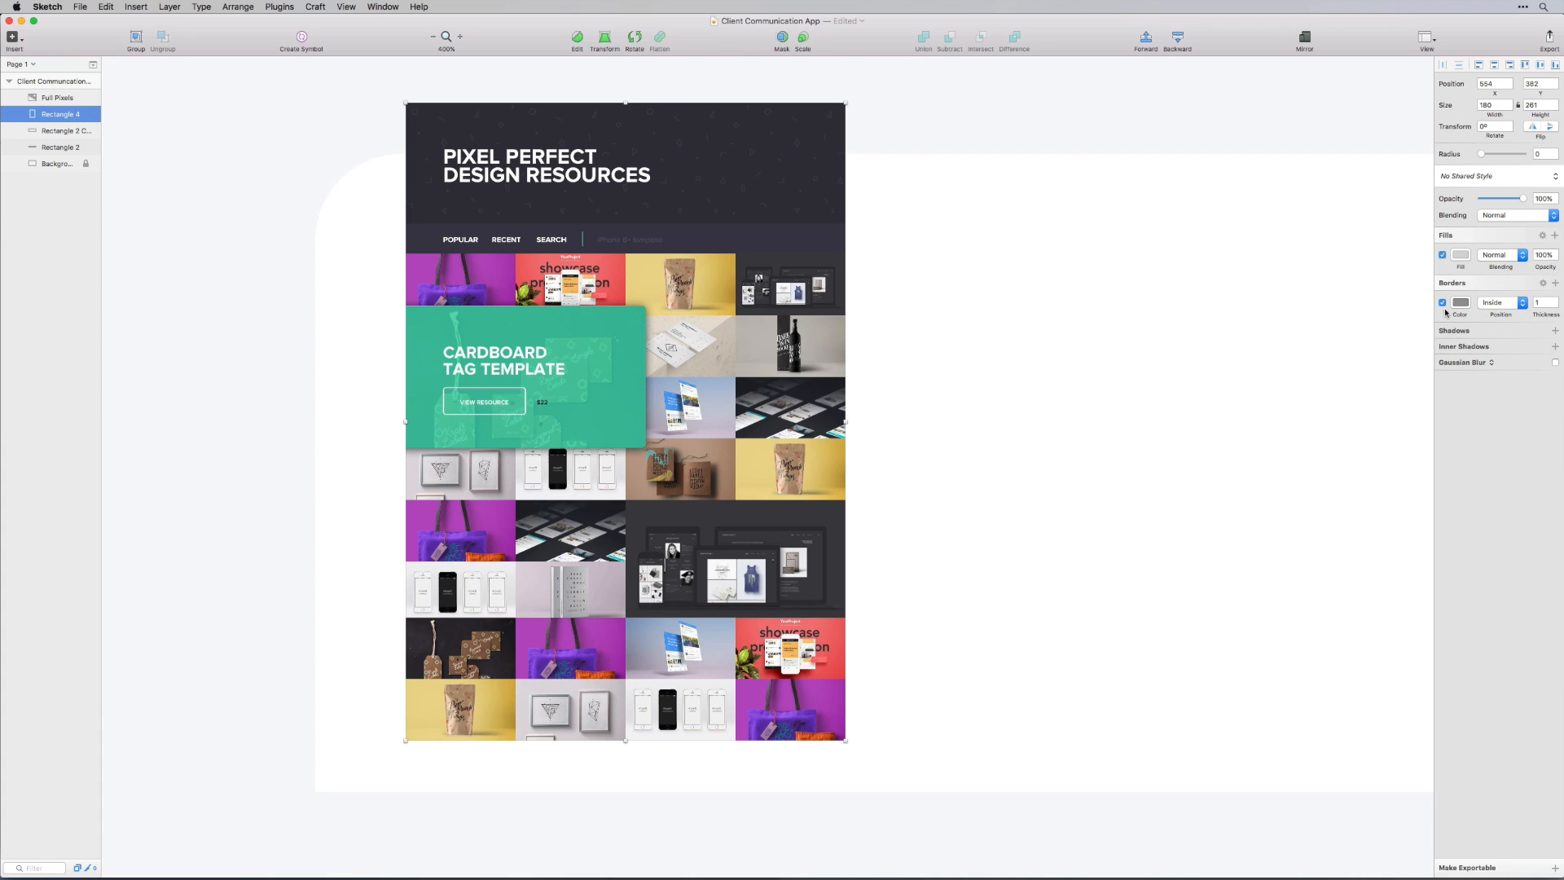
pyautogui.click(1443, 303)
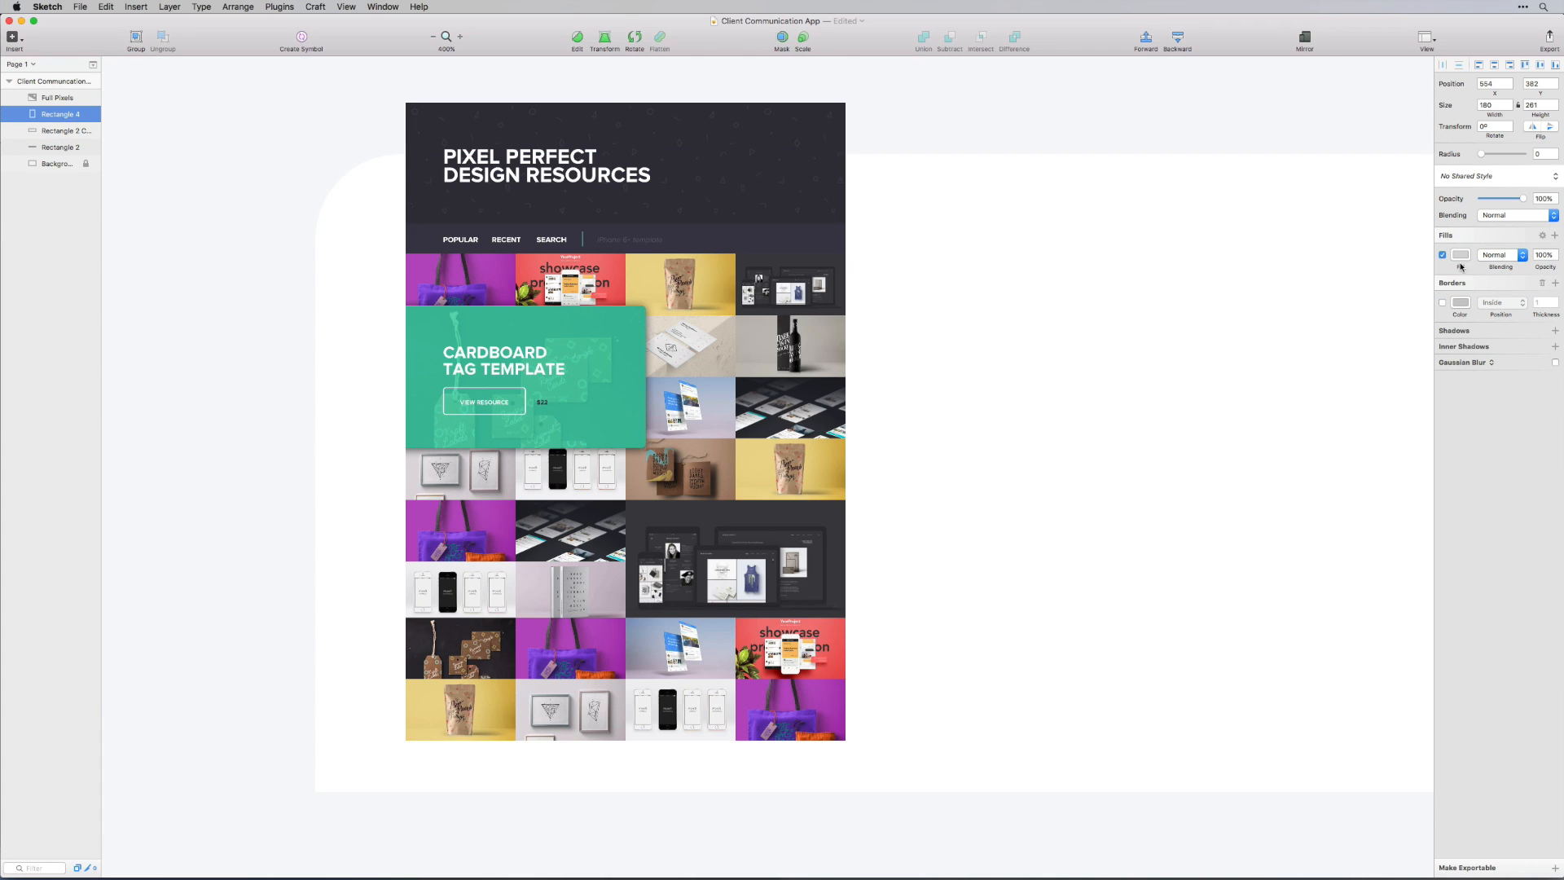
# Use the rectangle as a mask for the image and round the mask's corners with a radius of 4
pyautogui.rightClick(57, 115)
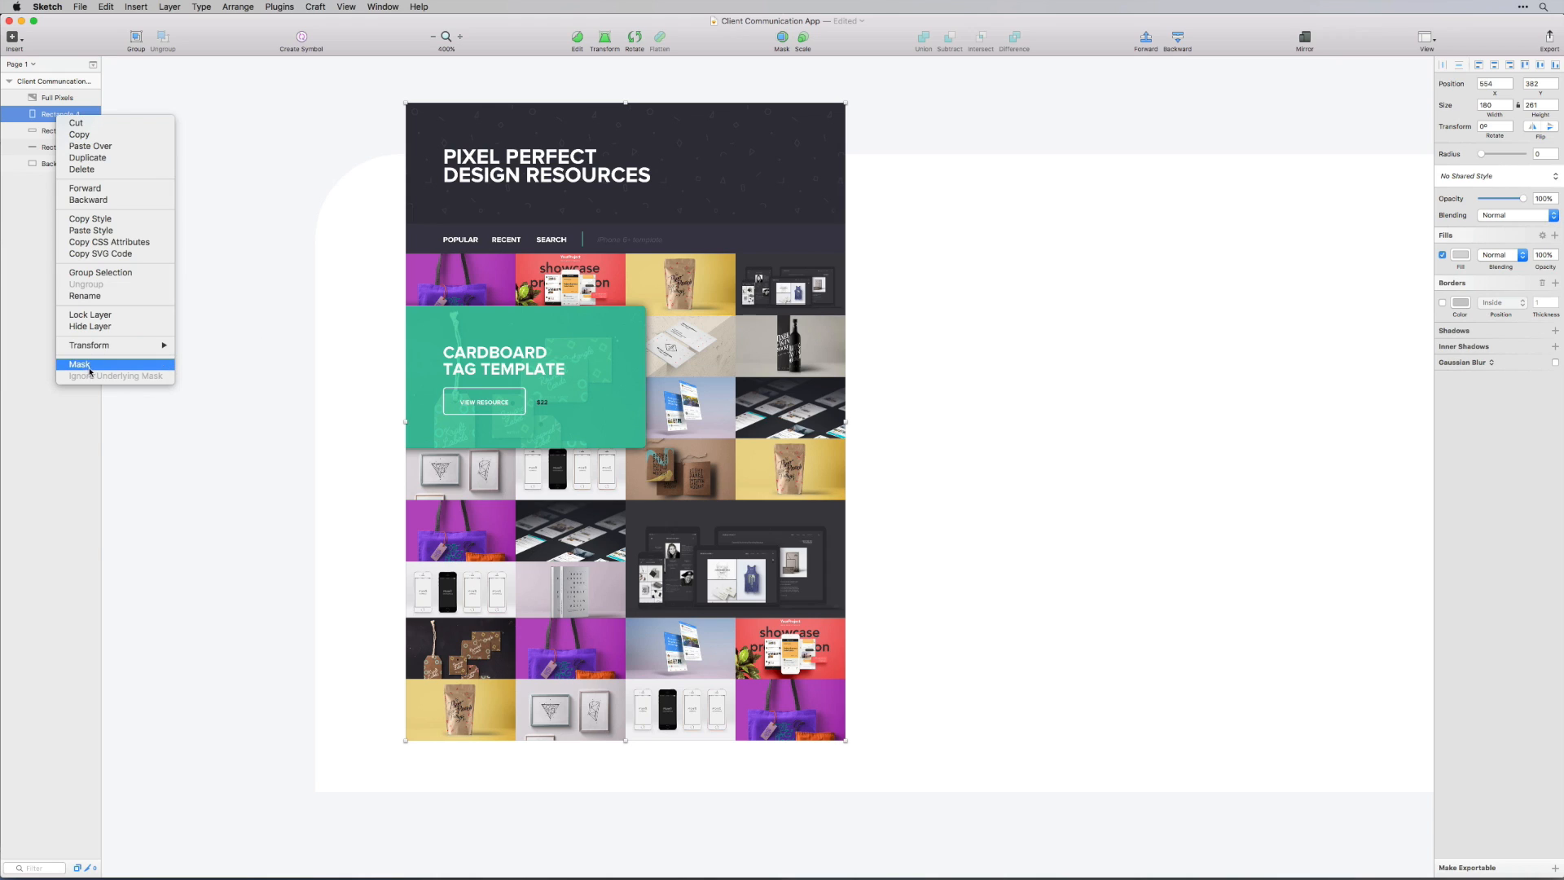
pyautogui.click(149, 370)
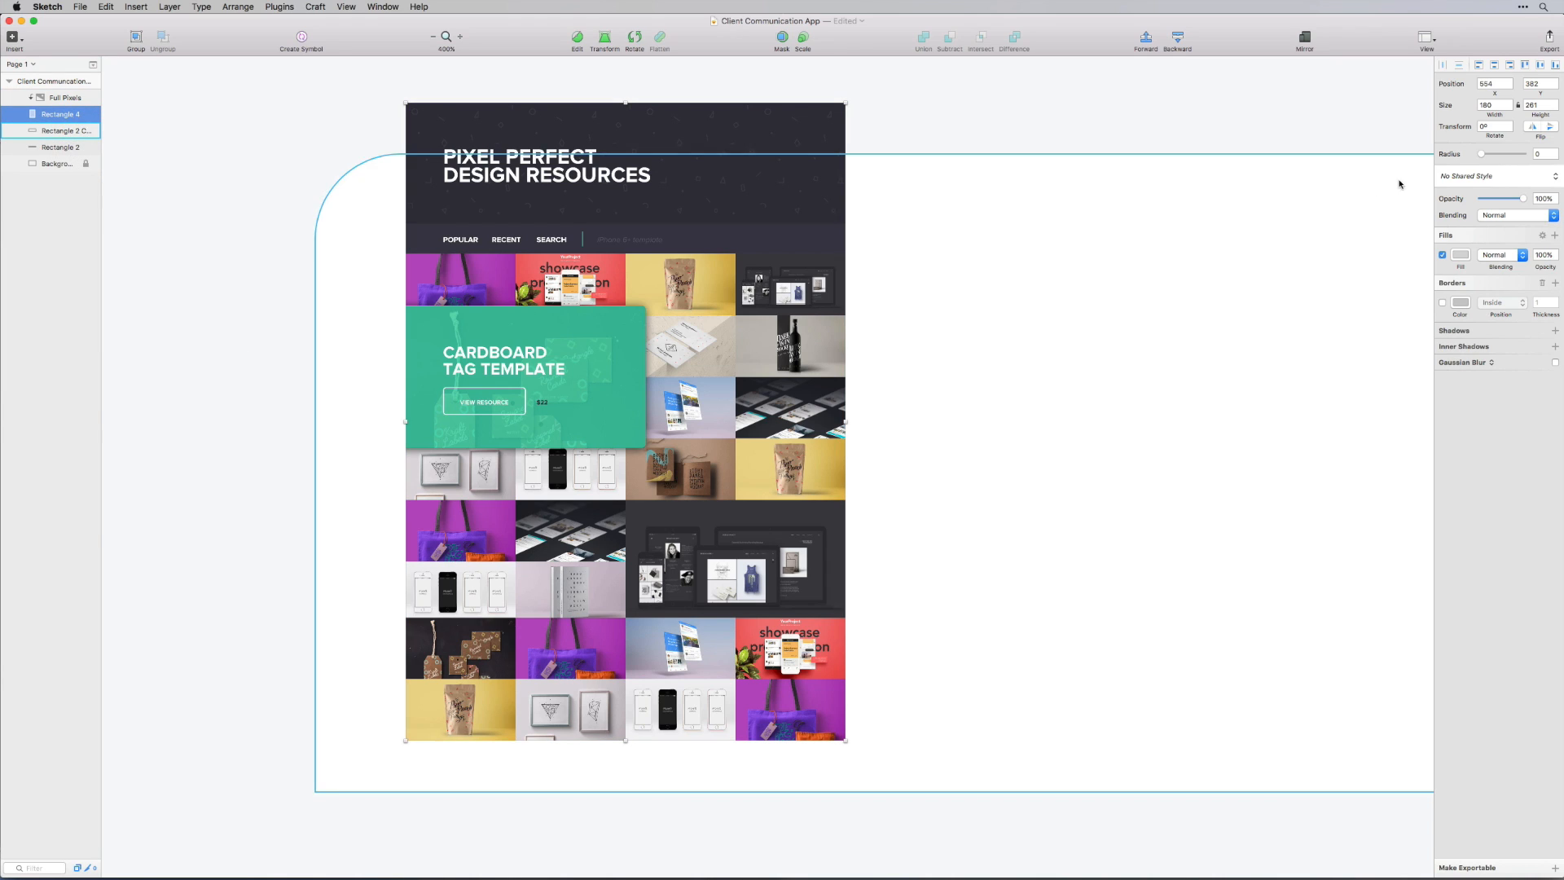
pyautogui.moveTo(1481, 156); pyautogui.dragTo(1486, 157)
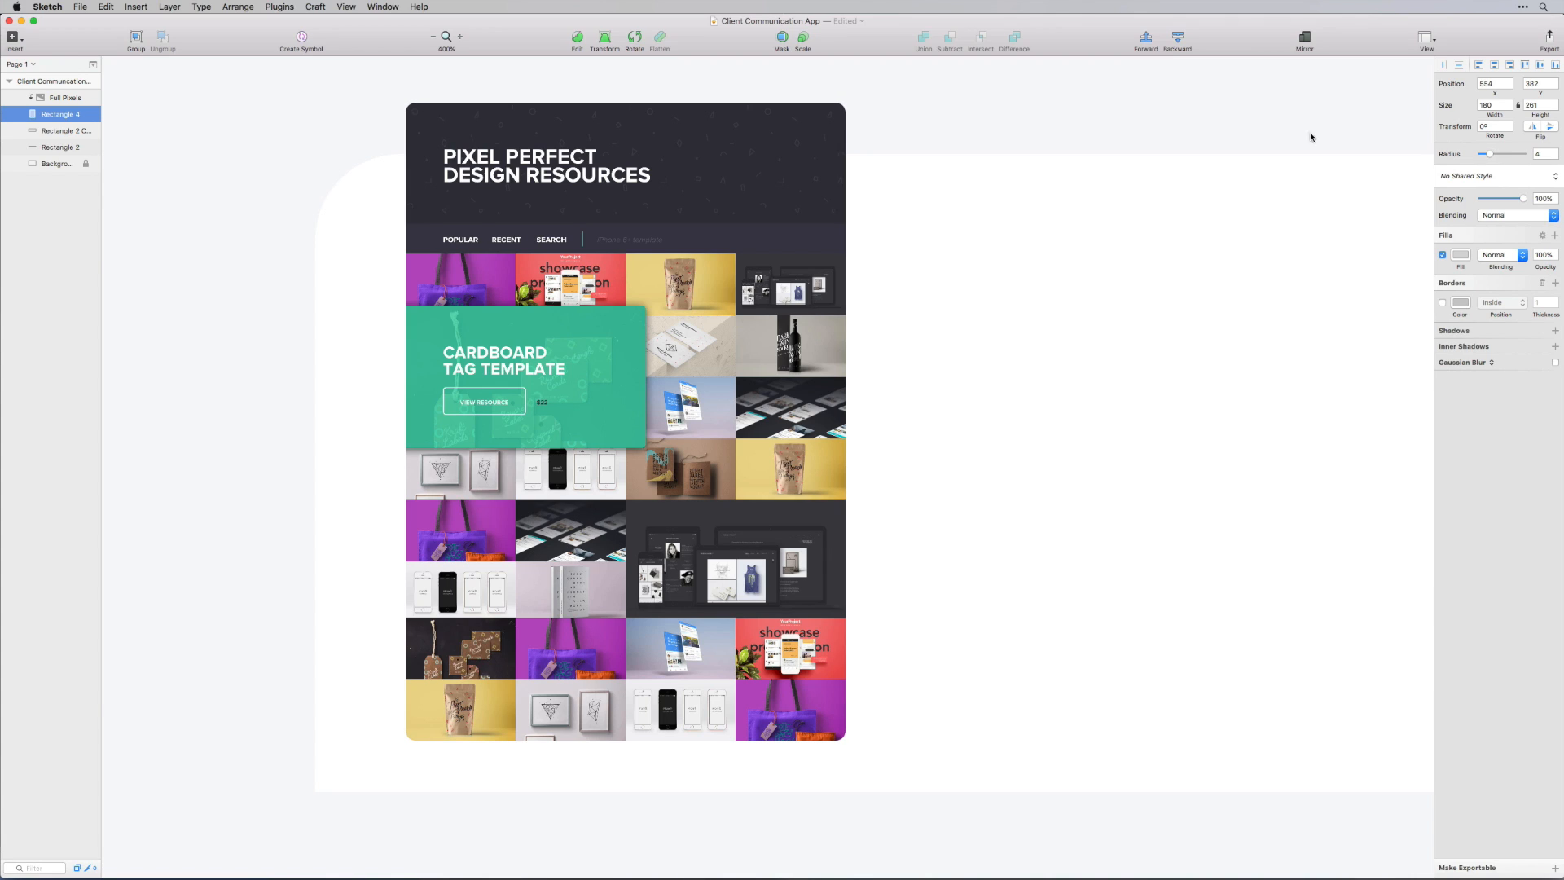
pyautogui.click(1101, 123)
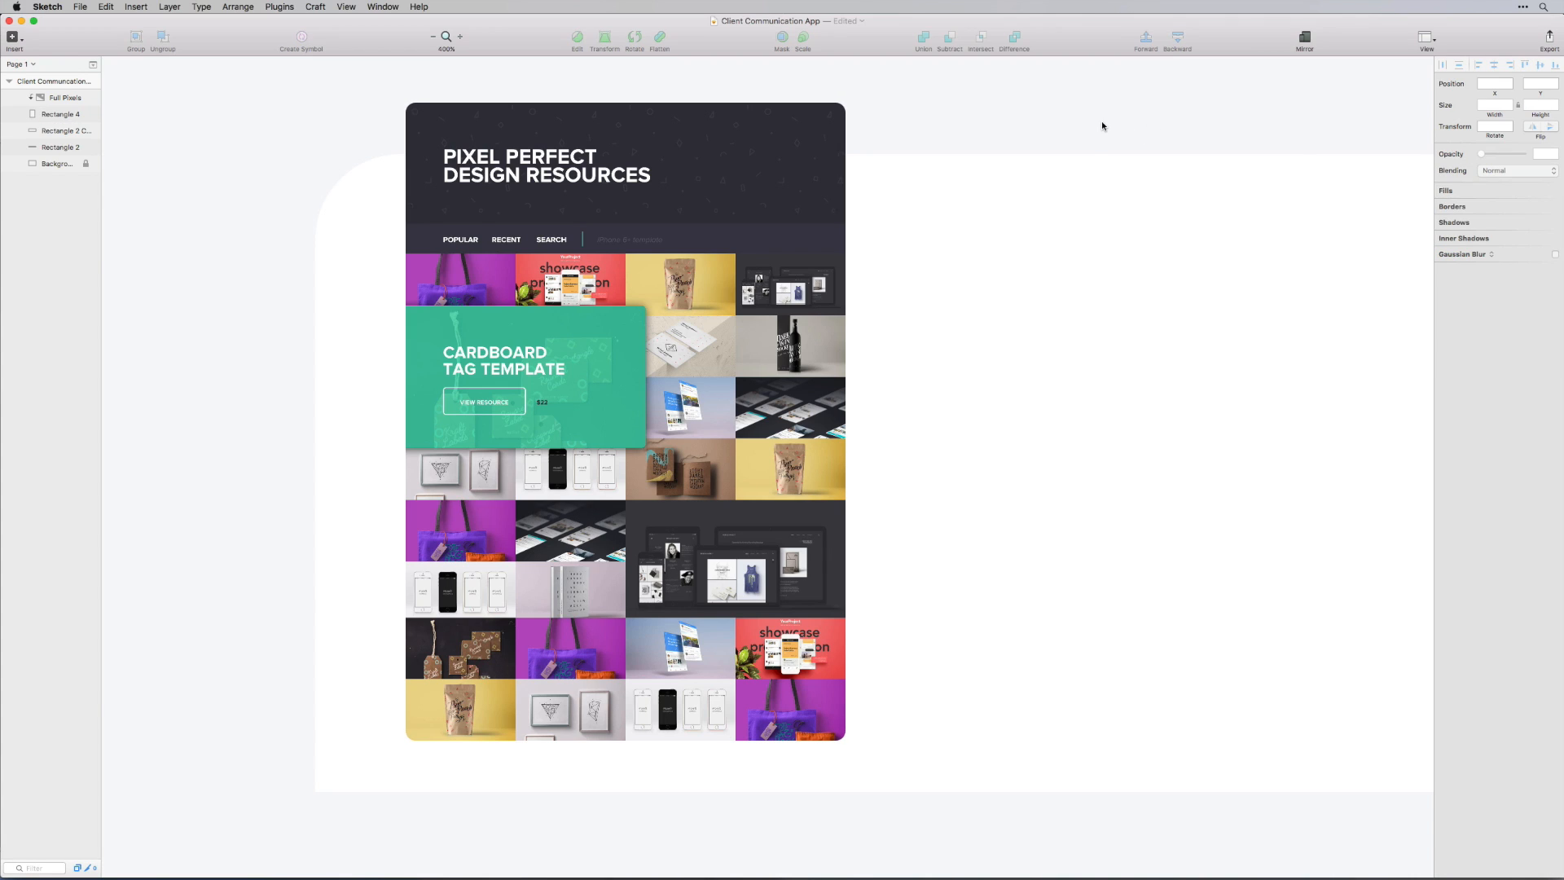
# Round the lower bubble's bottom-left corner point with a radius of 4 and deselect the bubble
pyautogui.press('super+minus')
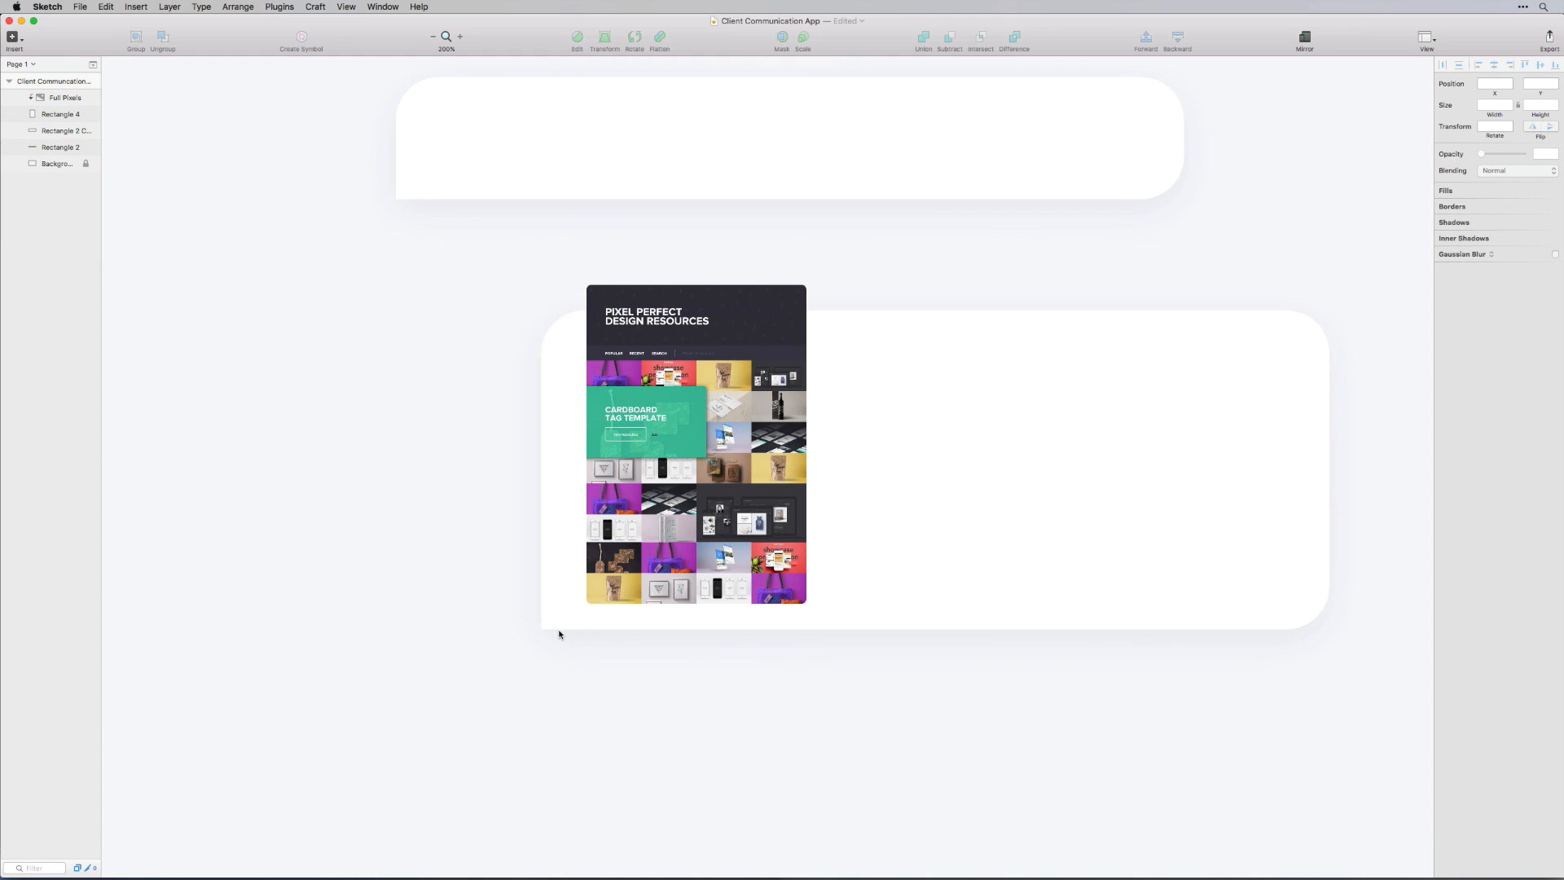
pyautogui.click(544, 628)
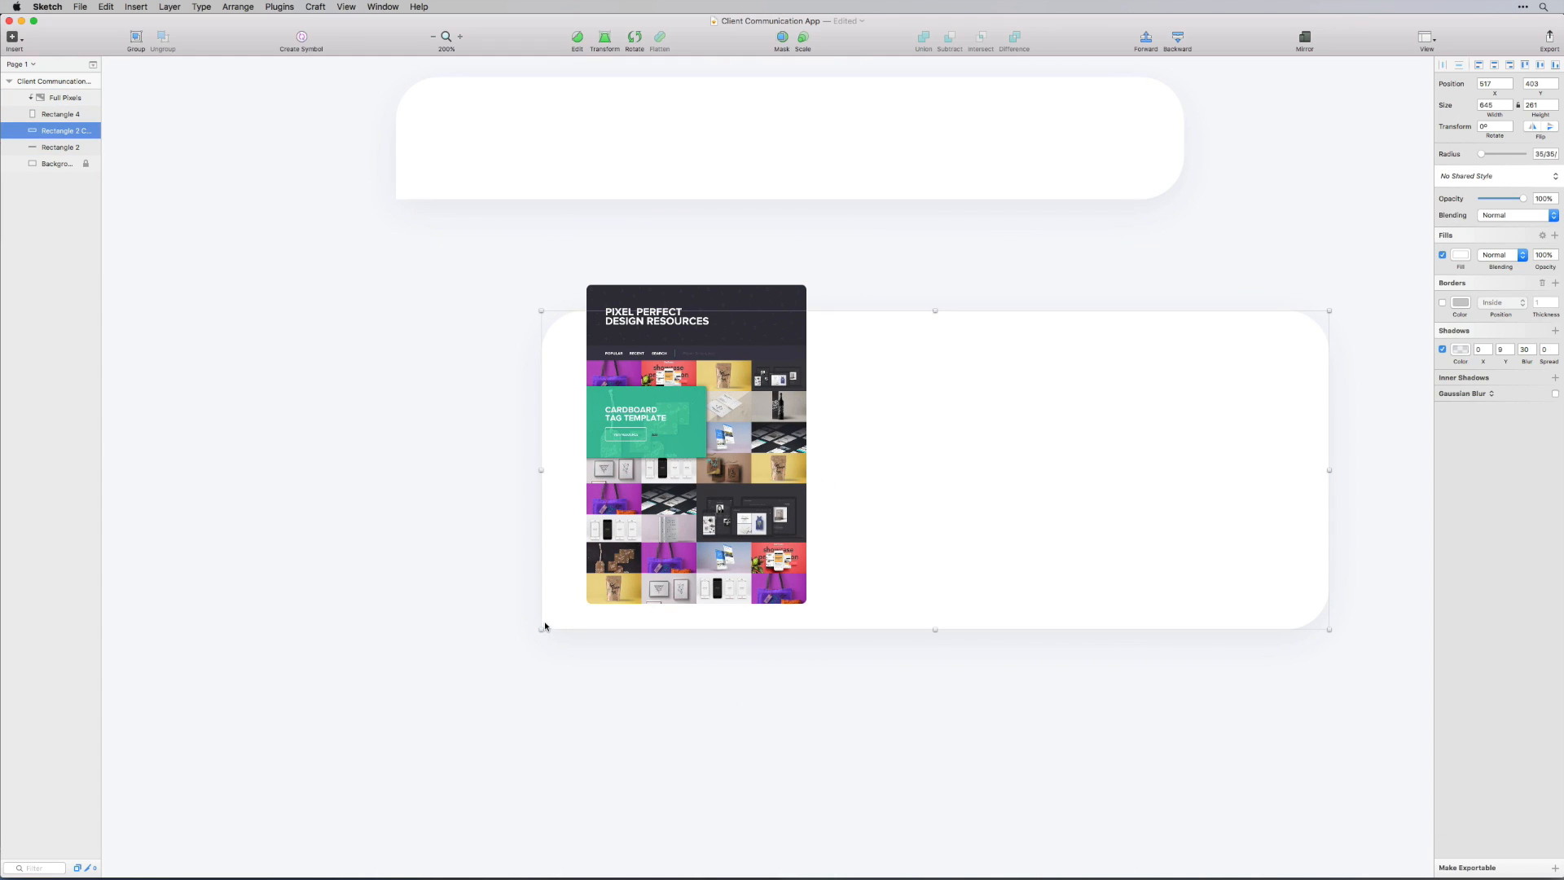
pyautogui.press('Return')
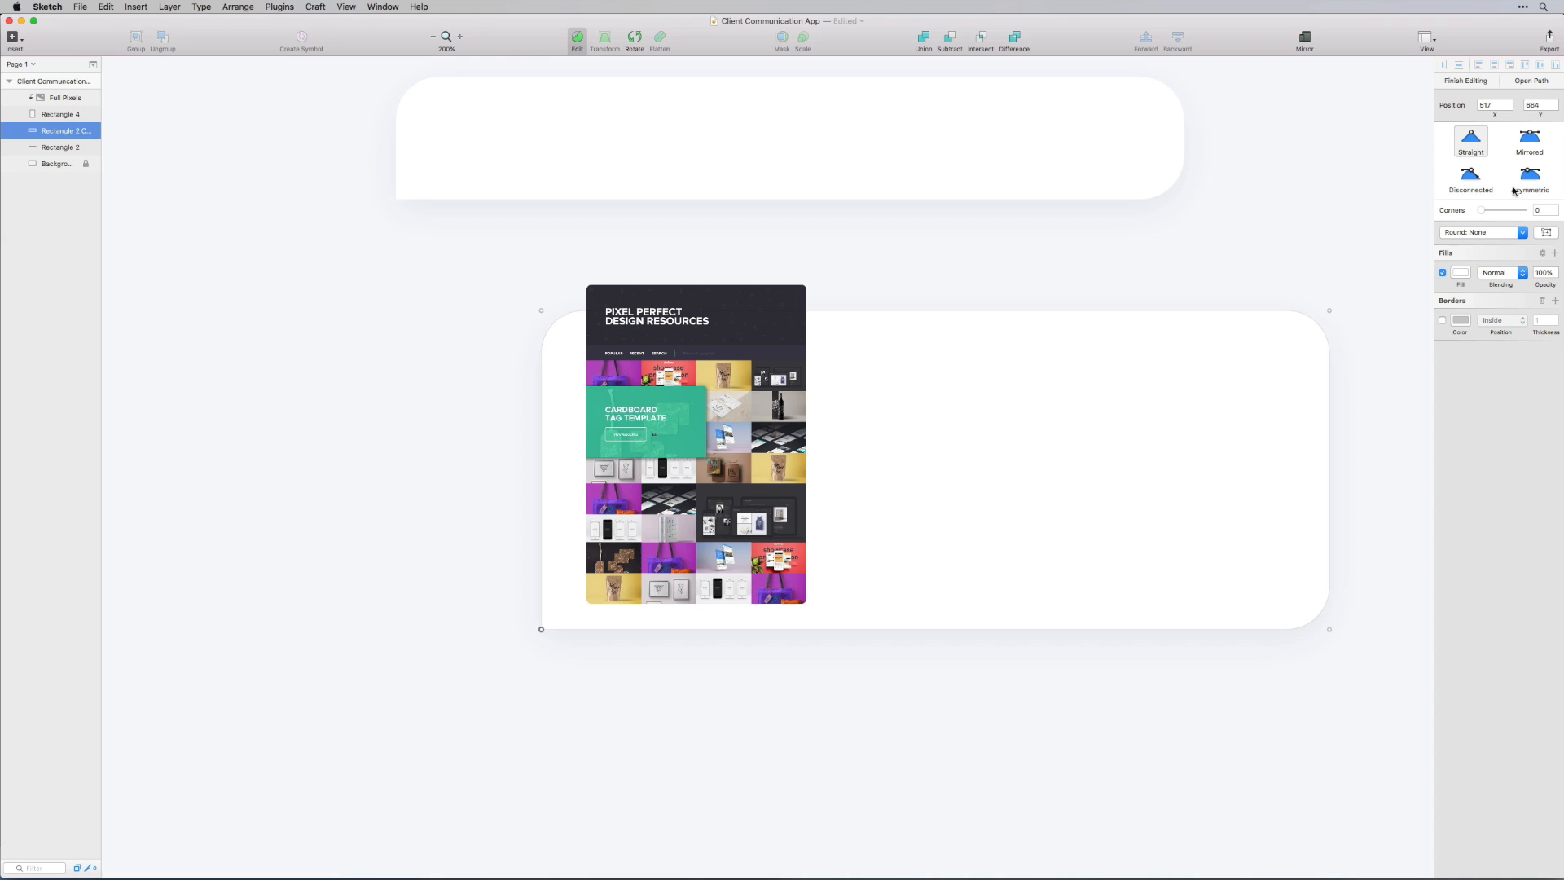
pyautogui.write('4')
pyautogui.press('Return')
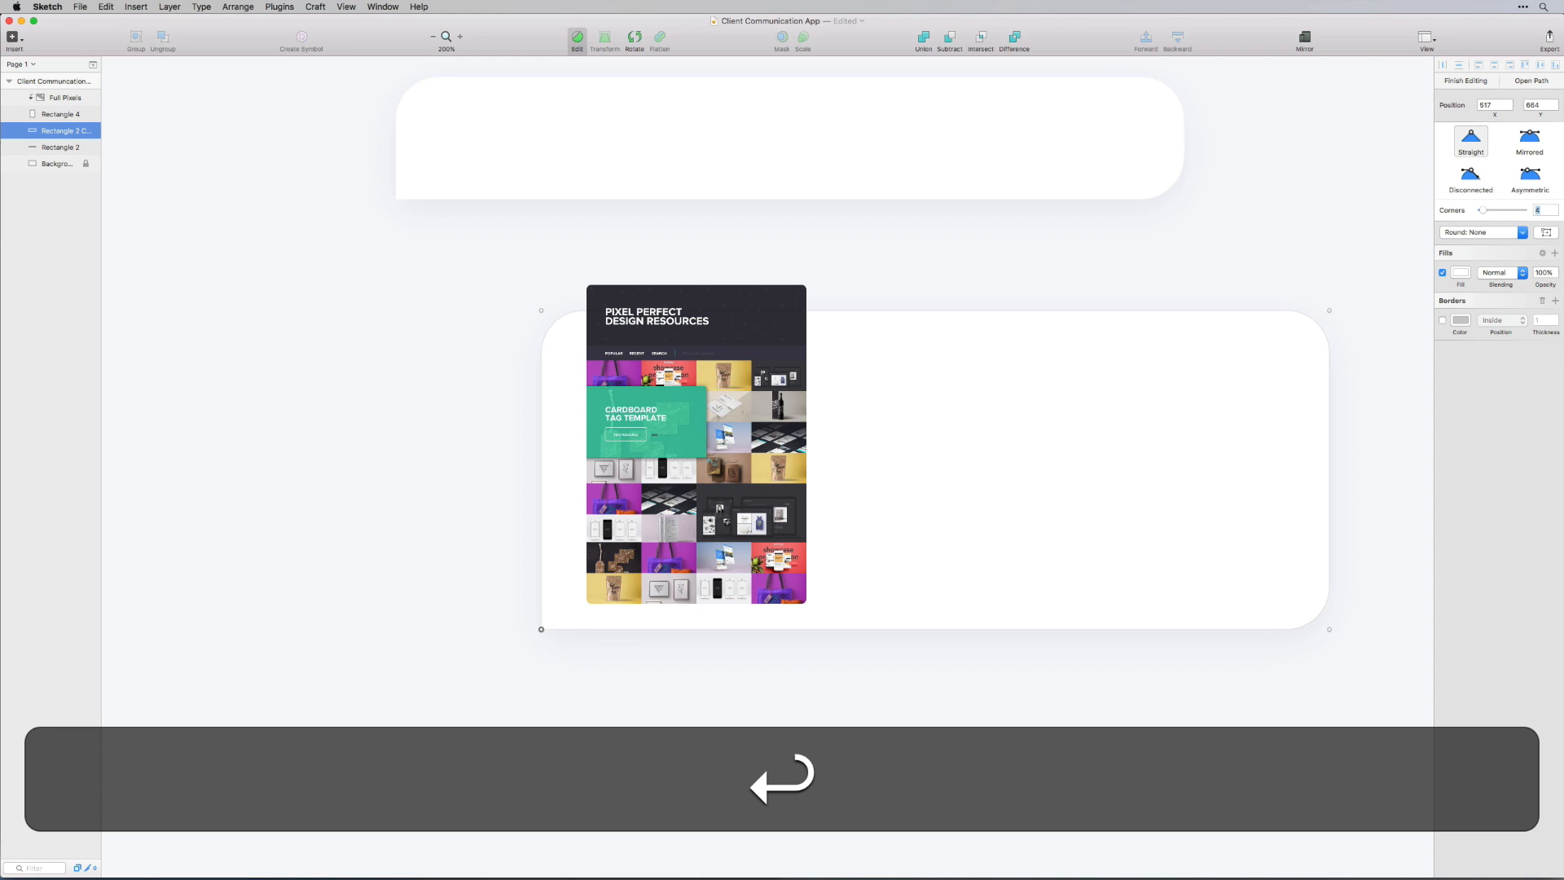
pyautogui.click(932, 699)
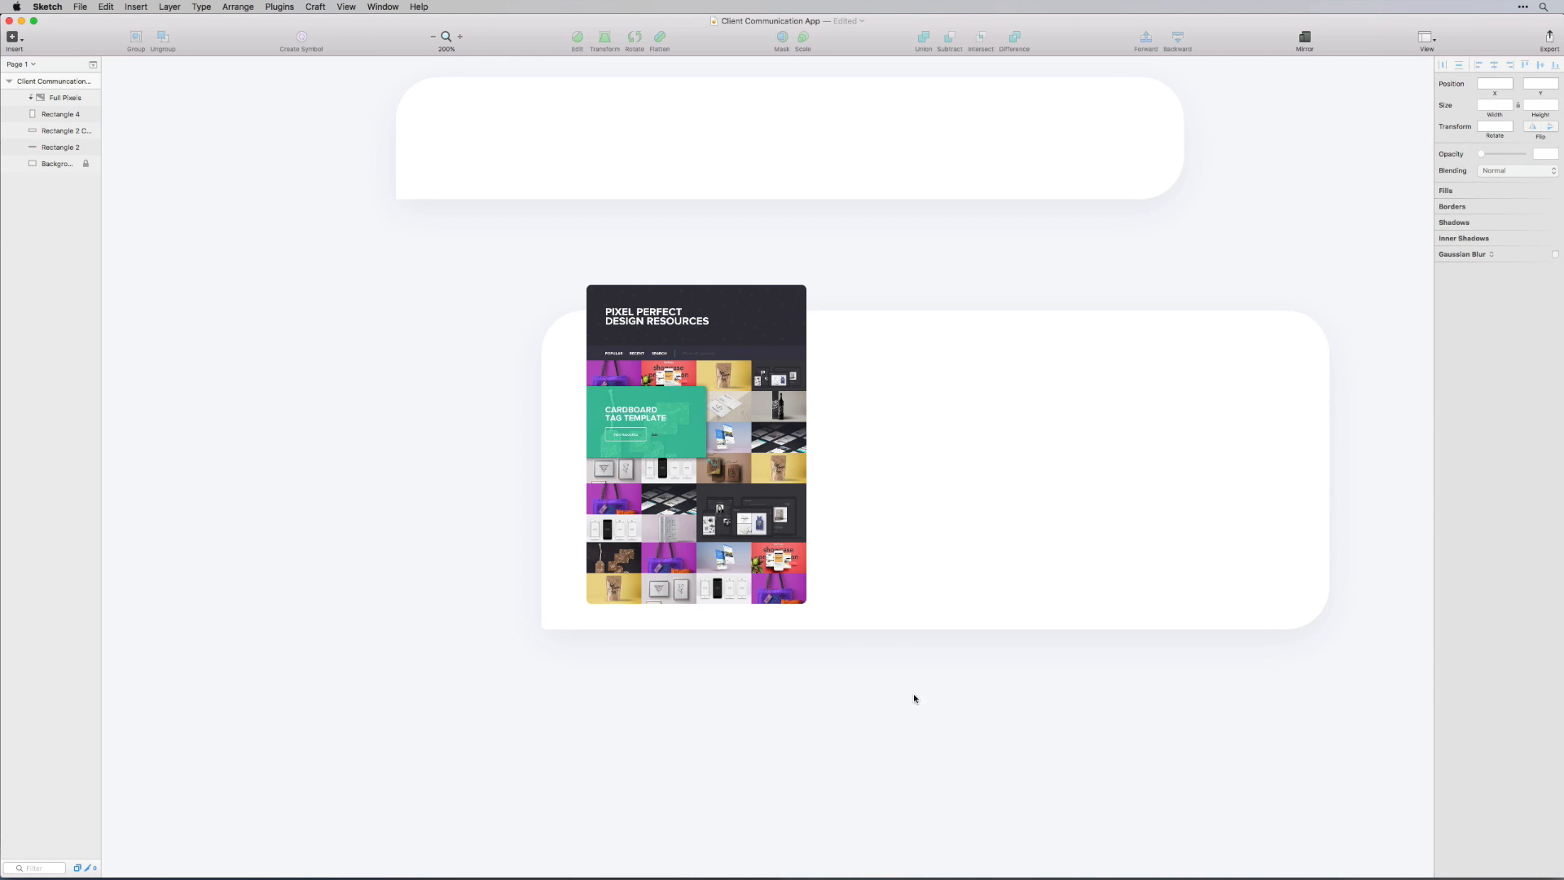
# Nudge the website image together with its mask to about X 553, Y 376
pyautogui.press('super+0')
pyautogui.press('Up')
pyautogui.press('Up')
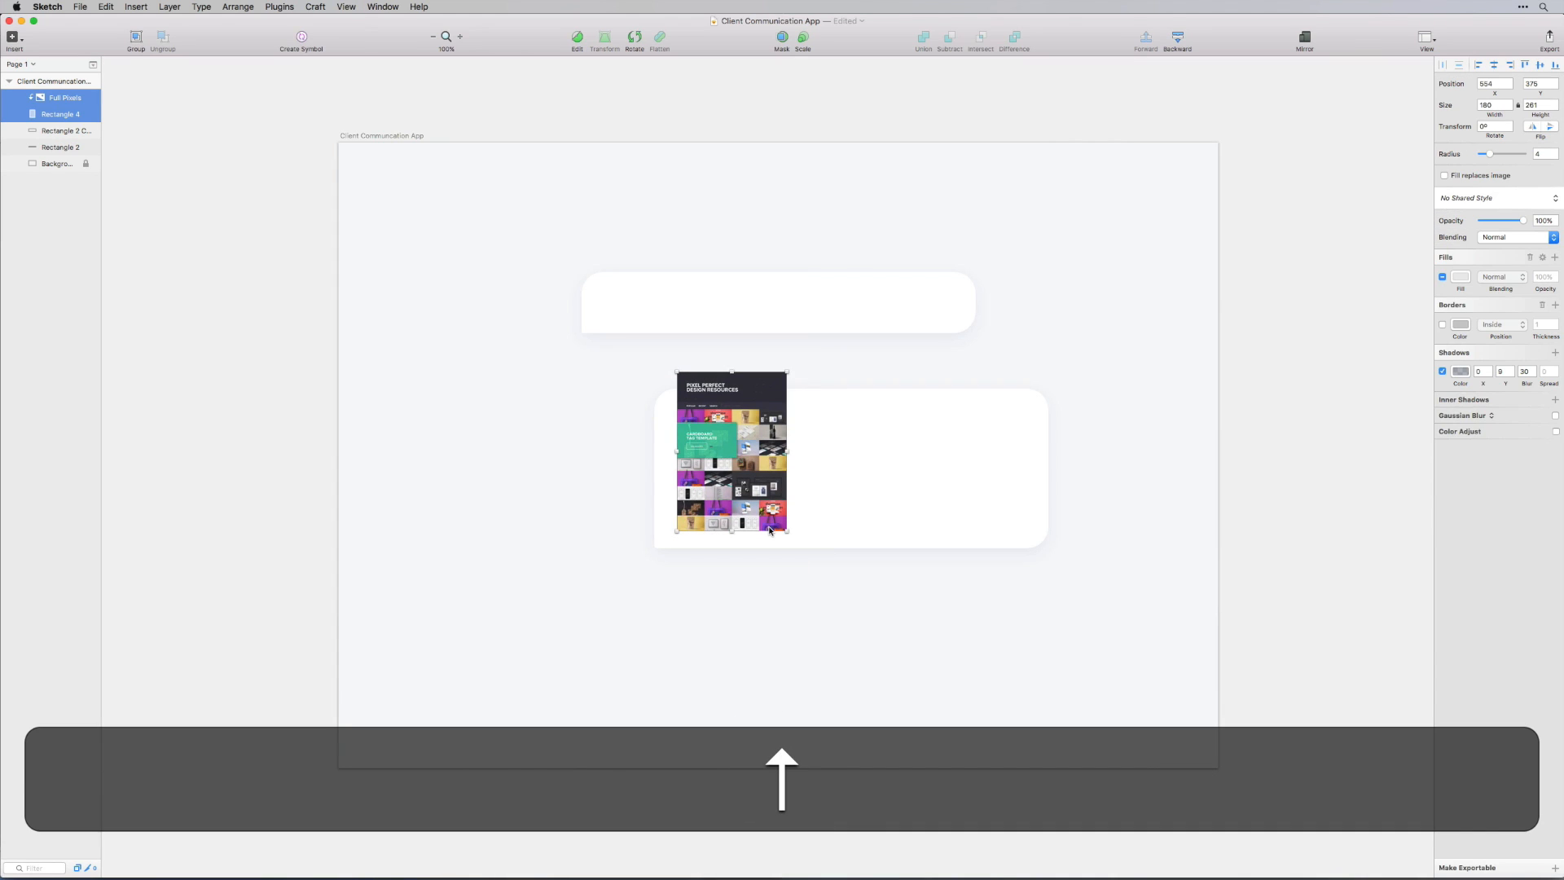
pyautogui.press('Down')
pyautogui.press('Down')
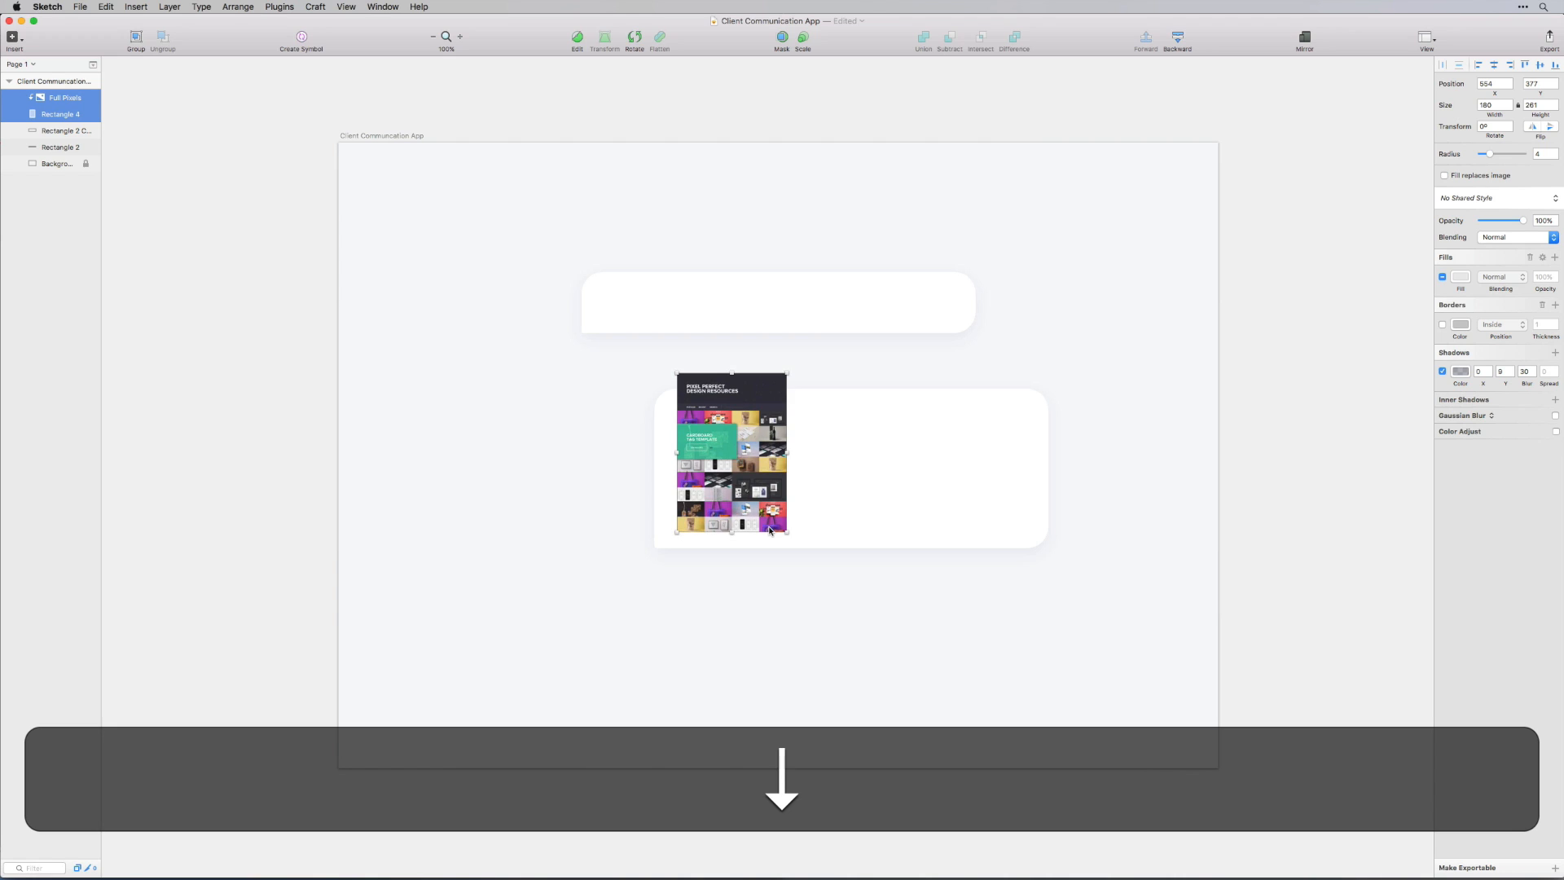
pyautogui.press('Up')
pyautogui.press('Up')
pyautogui.press('Left')
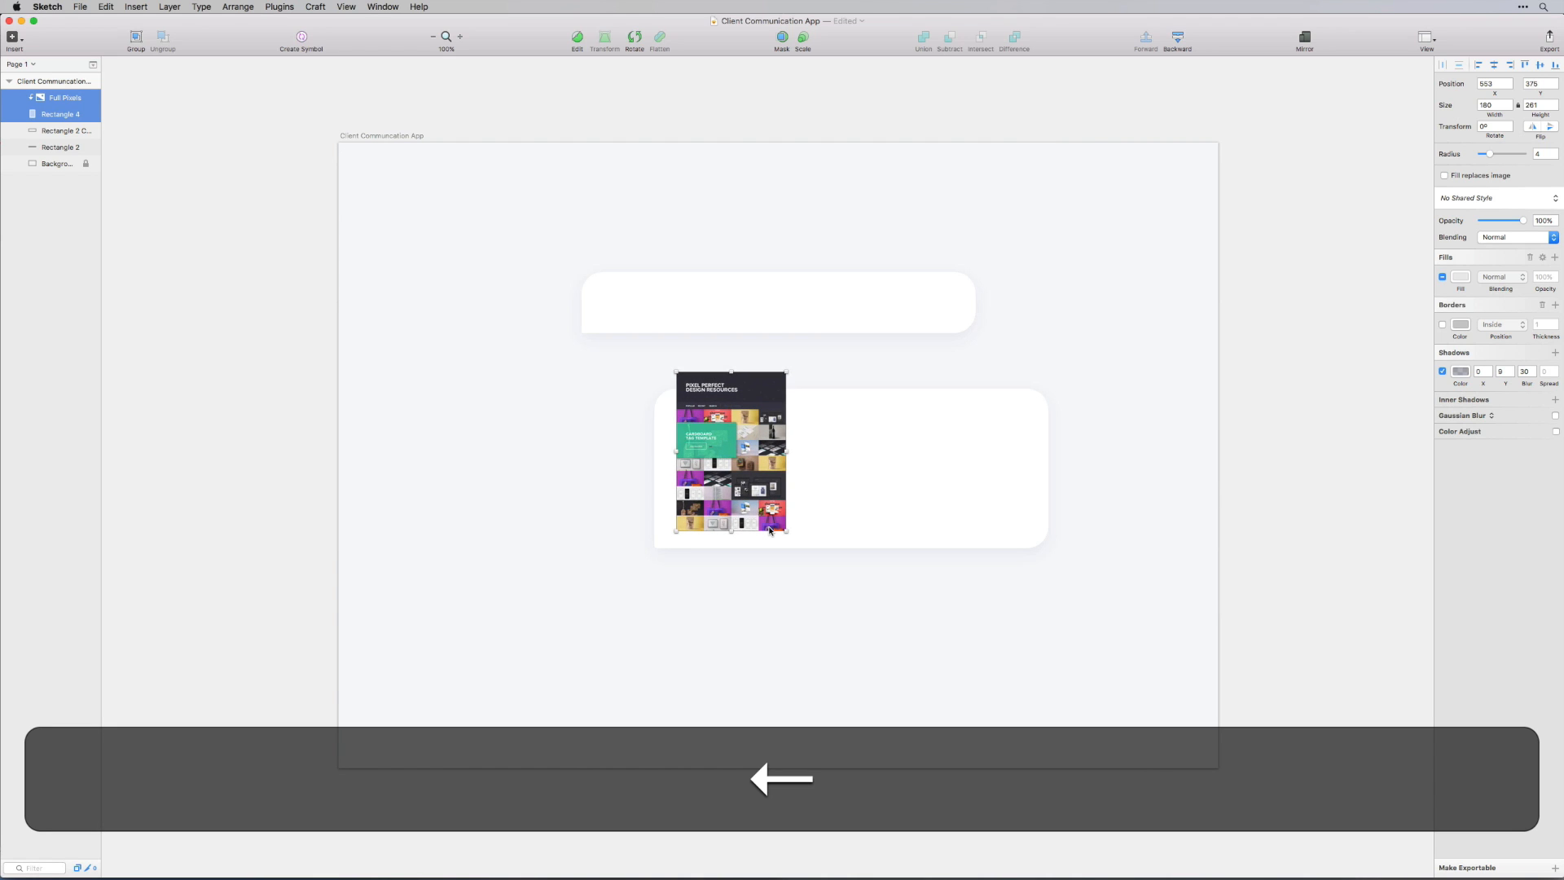
pyautogui.press('Down')
pyautogui.press('Up')
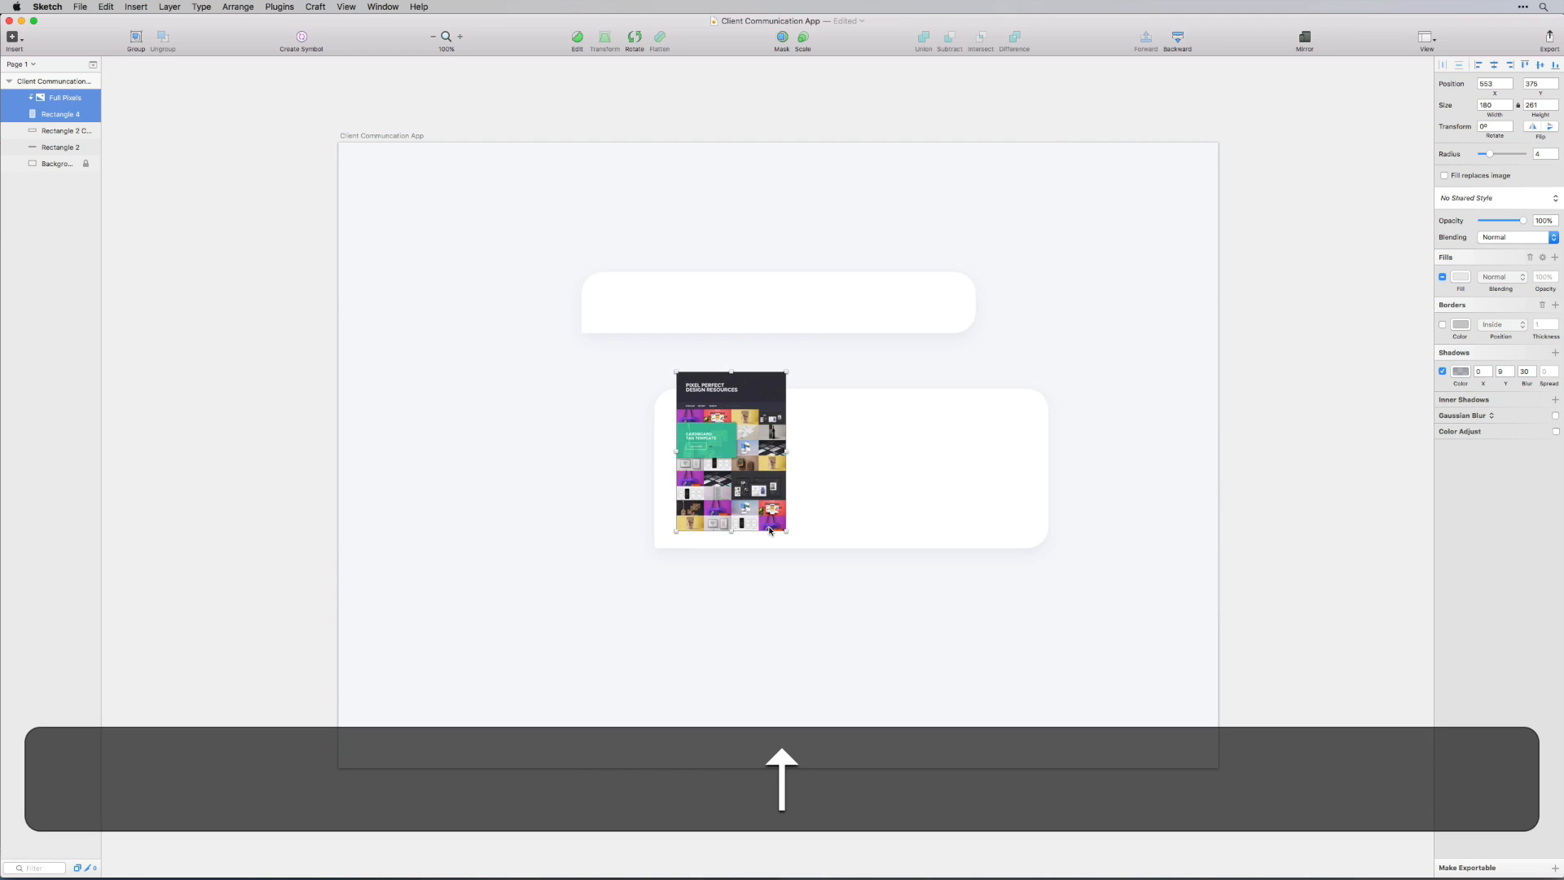
pyautogui.press('Down')
# Move the lower bubble with its masked image left and slightly down, aligning its left edge with the upper bubble
pyautogui.click(787, 498)
pyautogui.moveTo(786, 498); pyautogui.dragTo(668, 444)
pyautogui.moveTo(717, 469); pyautogui.dragTo(644, 490)
pyautogui.click(830, 609)
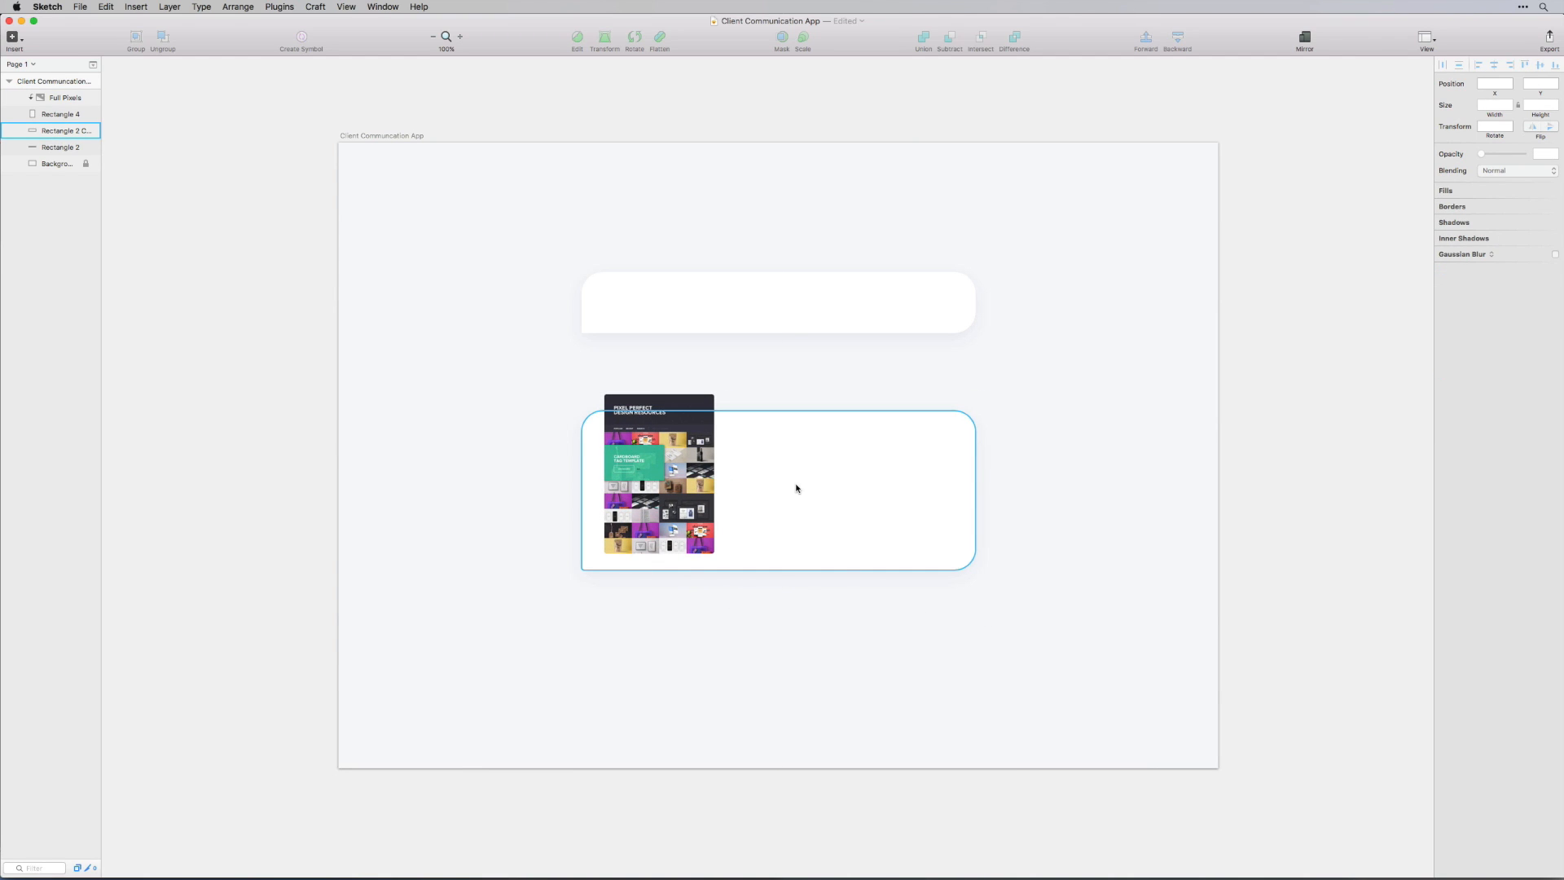
# Add a text layer reading "Pixel Perfect Design Resources" in the lower bubble beside the image
pyautogui.press('super+Tab')
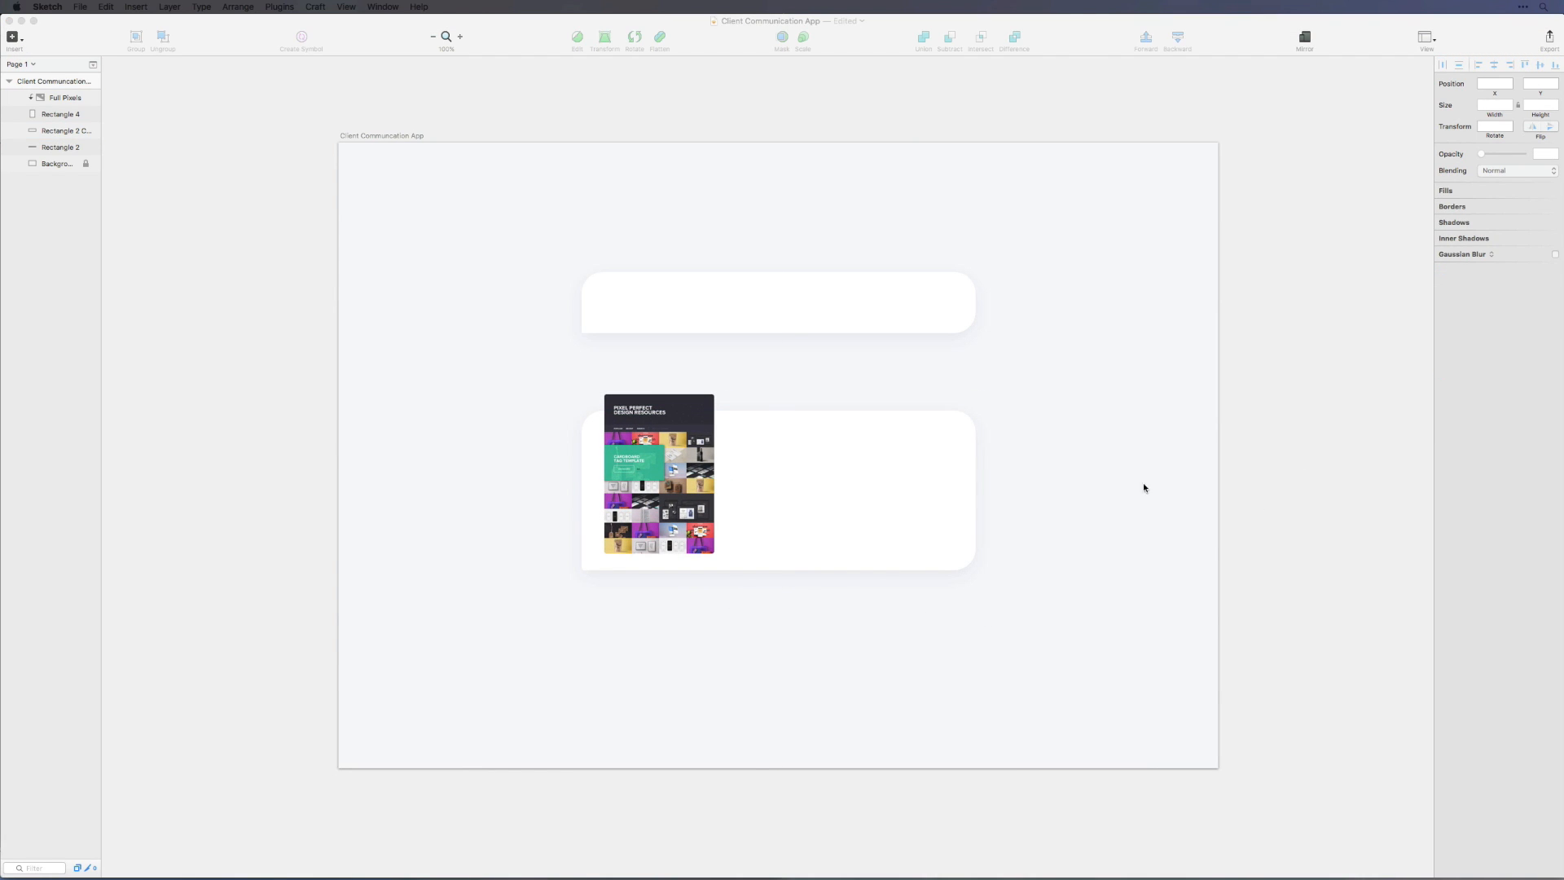
pyautogui.click(888, 691)
pyautogui.press('t')
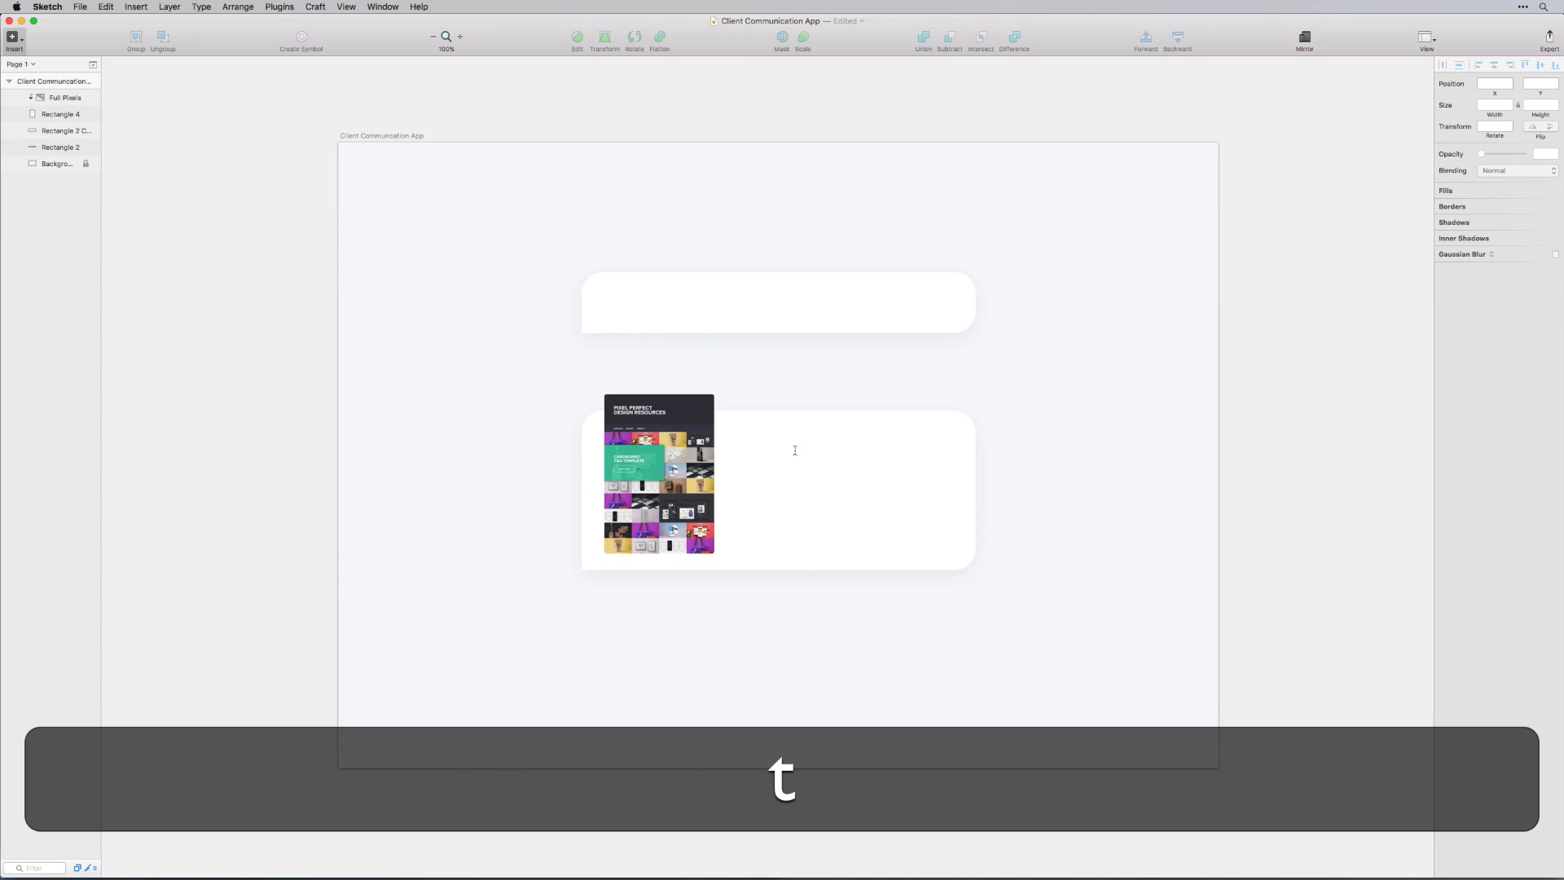
pyautogui.click(729, 440)
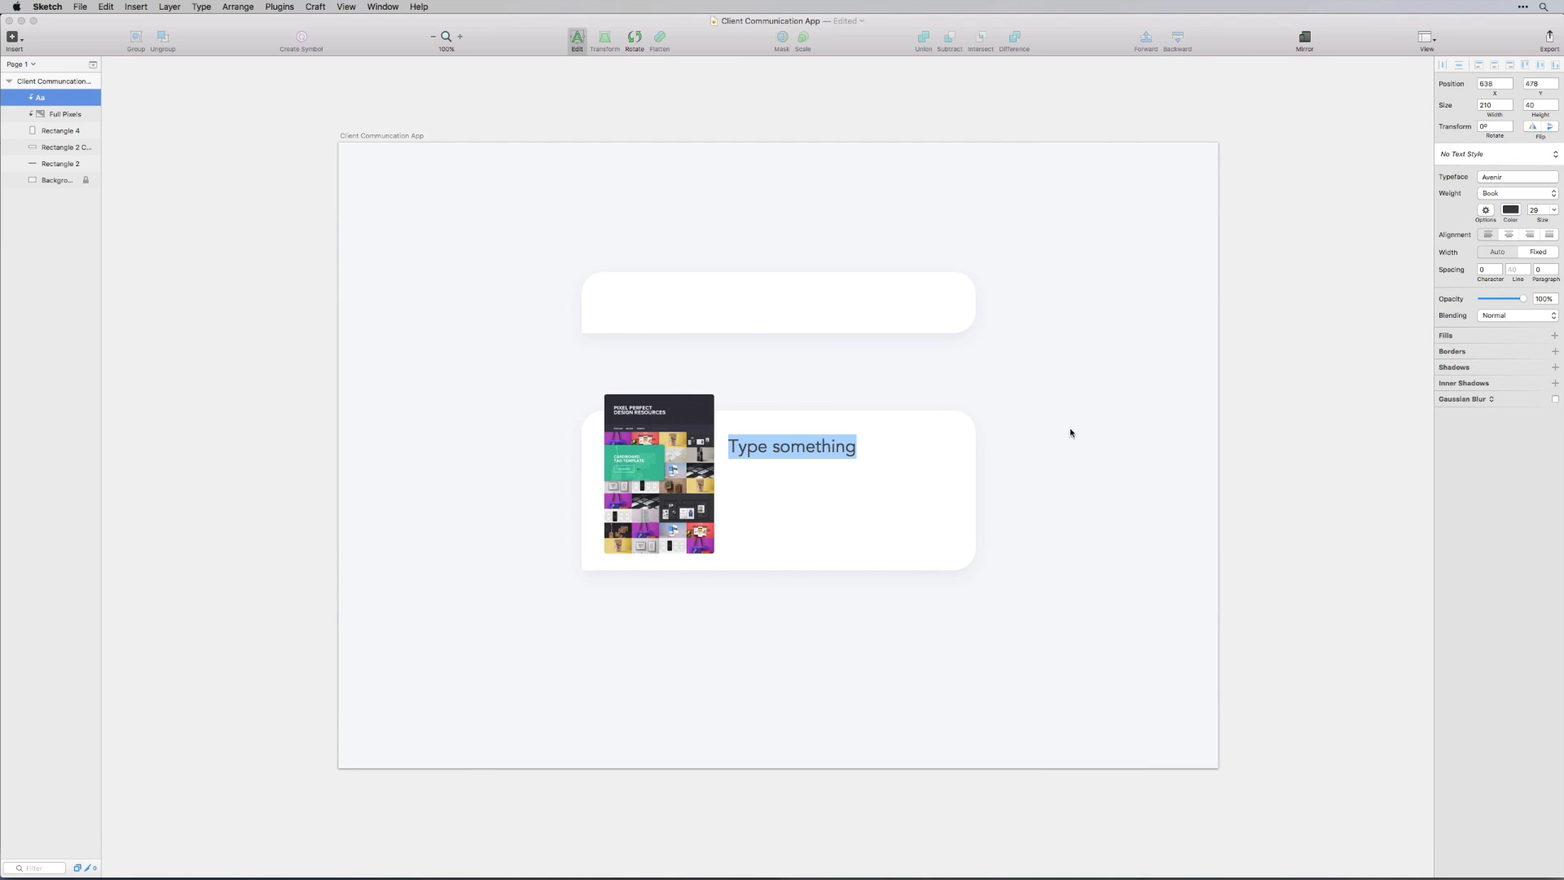
pyautogui.click(1492, 194)
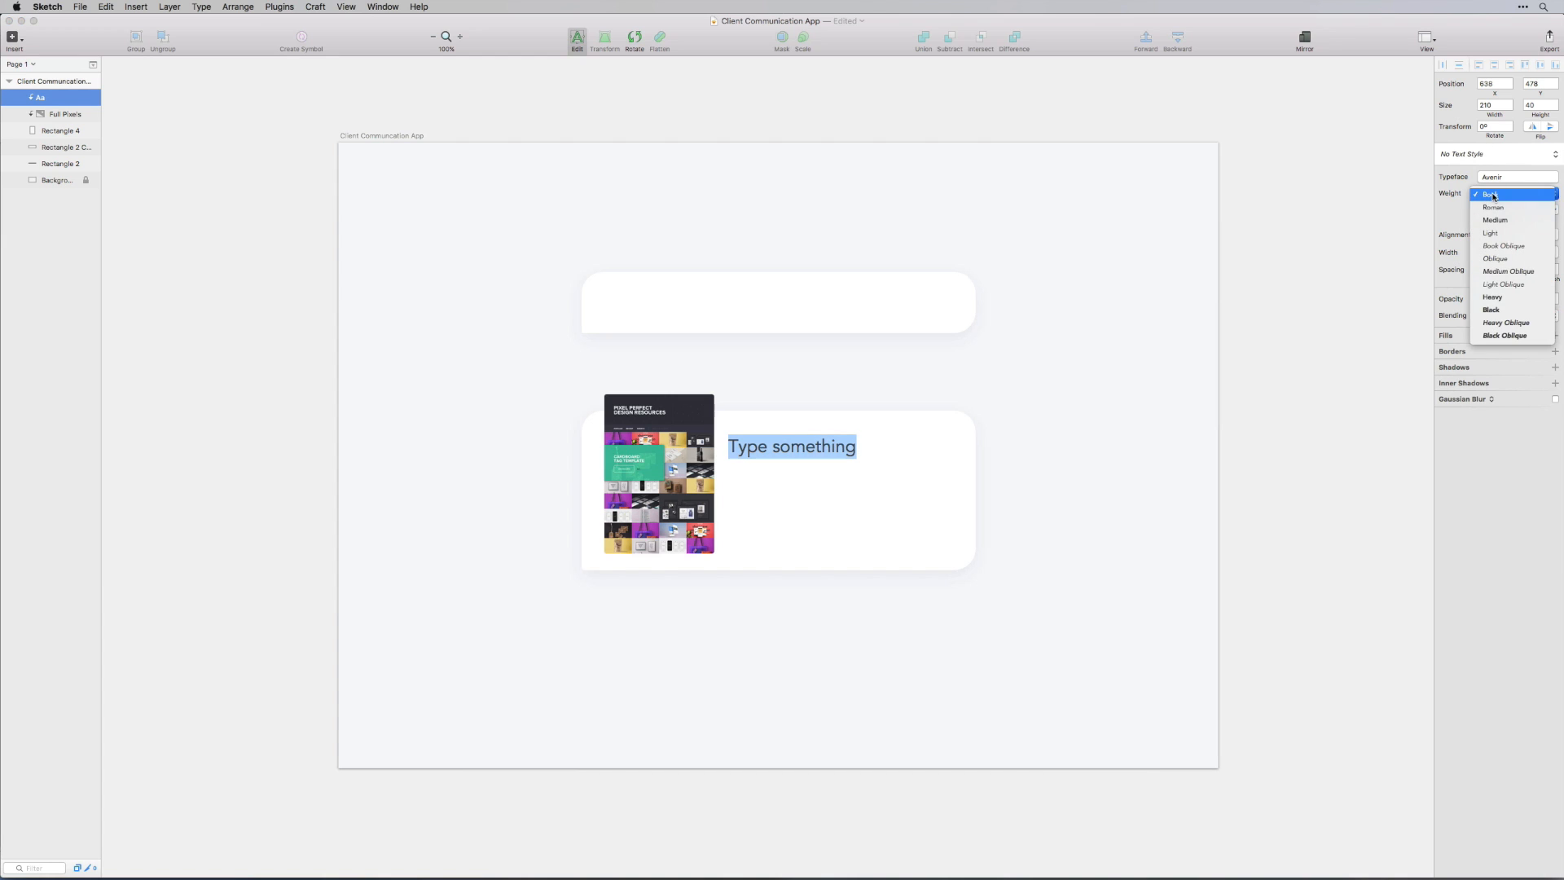
pyautogui.click(1321, 202)
pyautogui.click(792, 457)
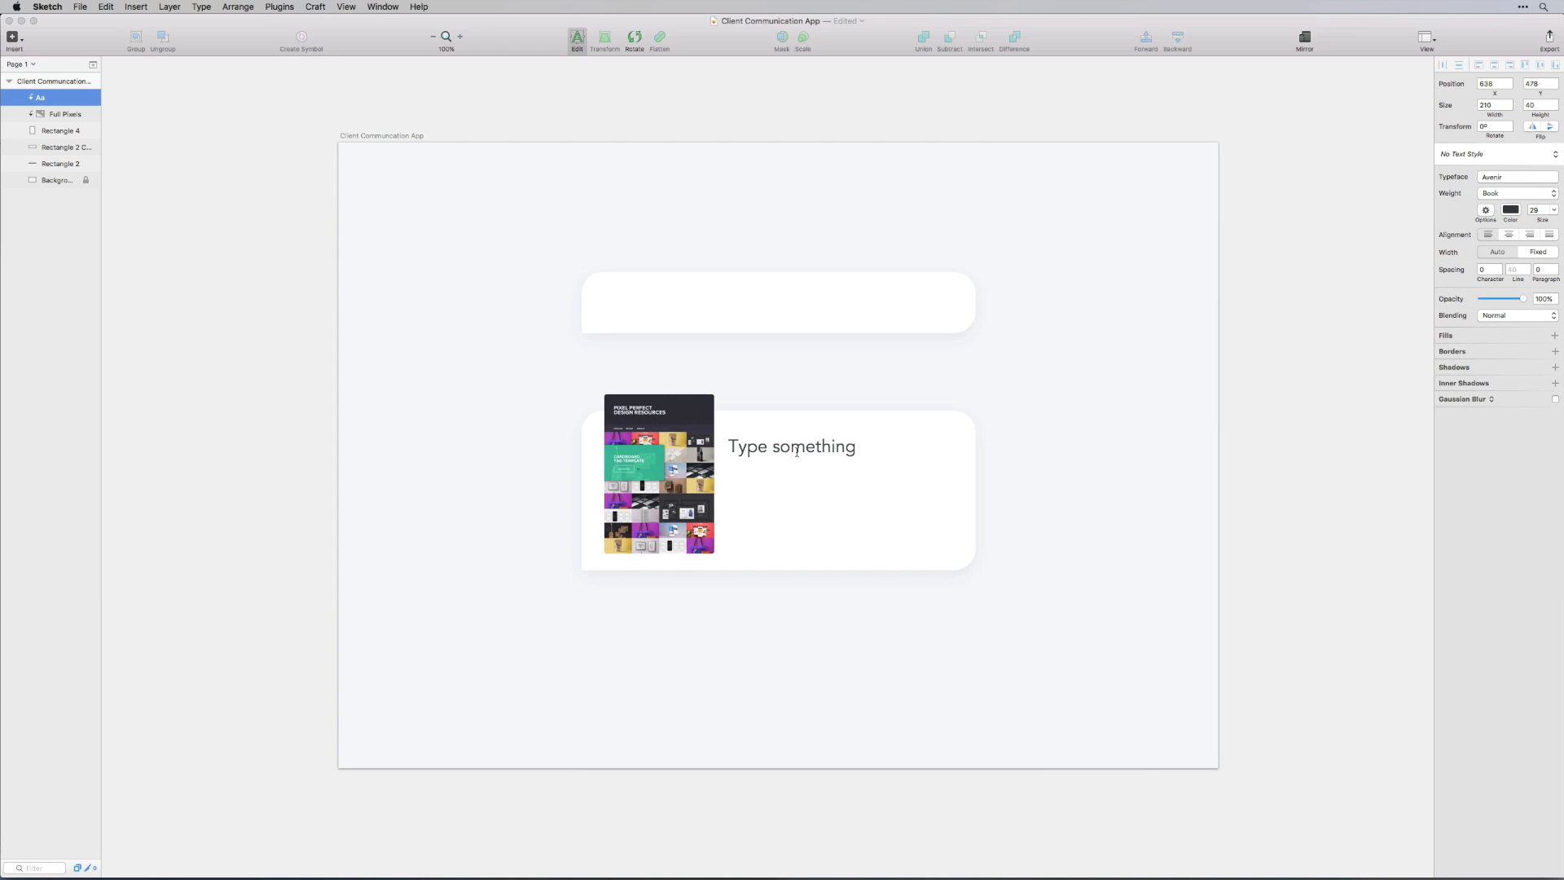
pyautogui.press('super+a')
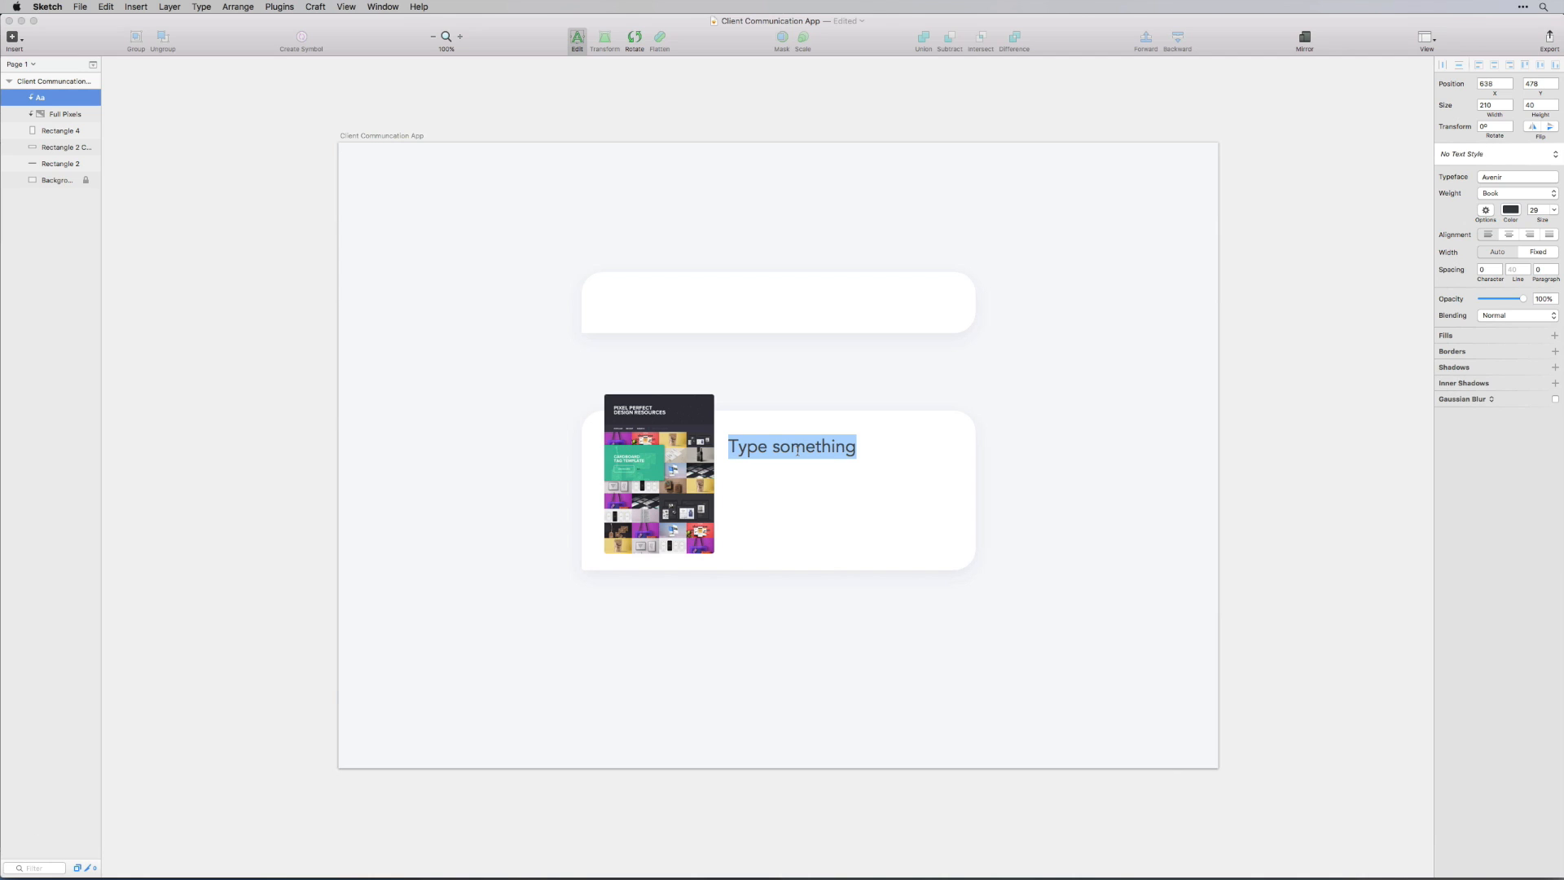
pyautogui.write('Pixe')
pyautogui.press('BackSpace')
pyautogui.write('ixel Pe')
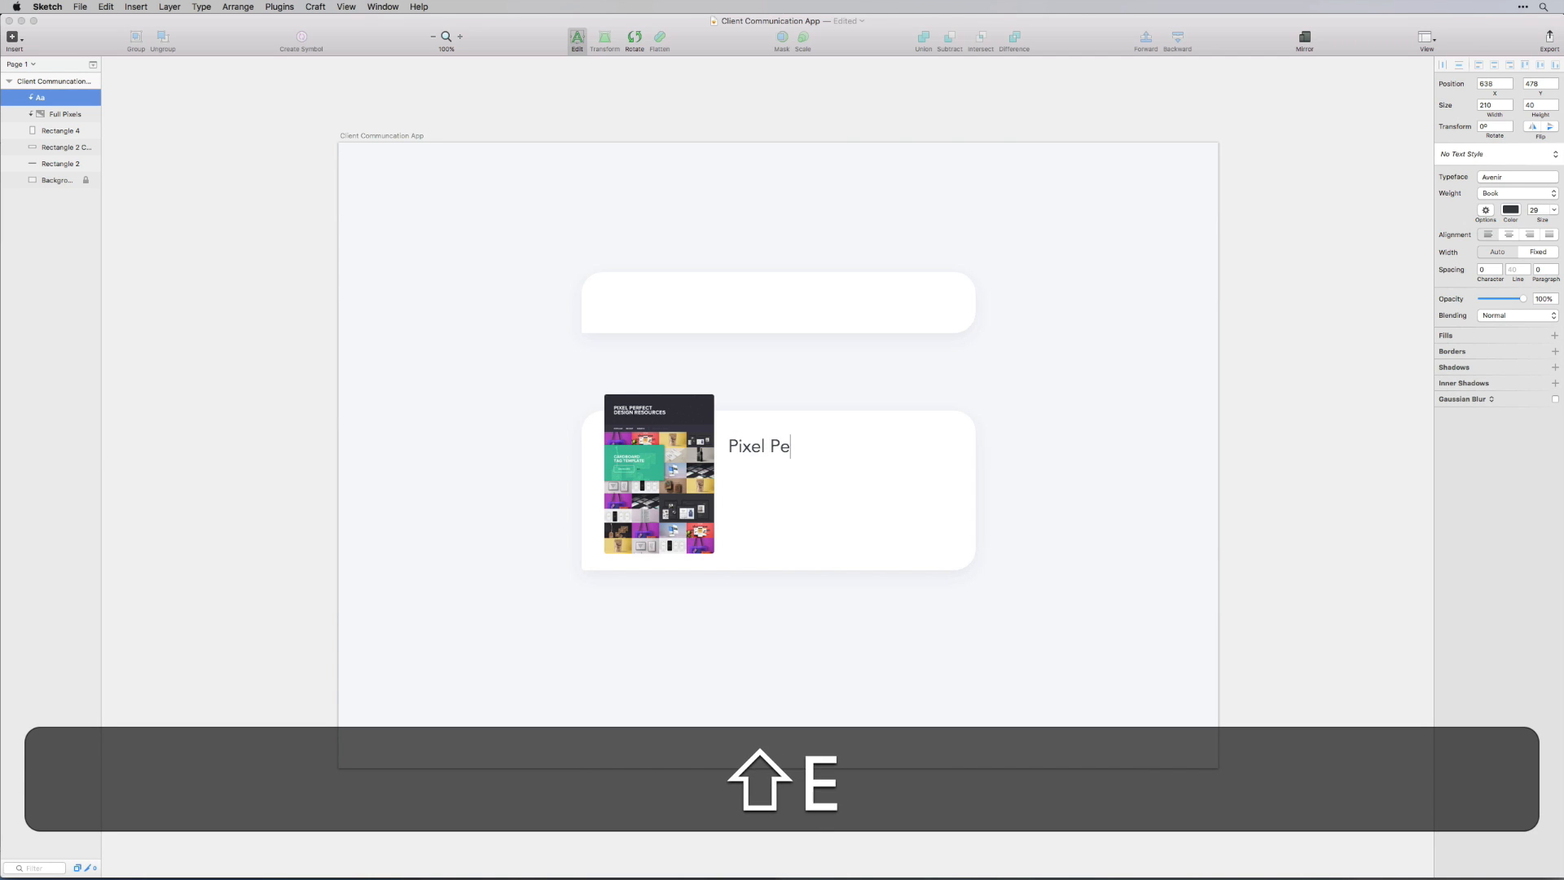
pyautogui.write('rfect Design Resources')
# Set the font size of the whole title text to 23
pyautogui.press('super+a')
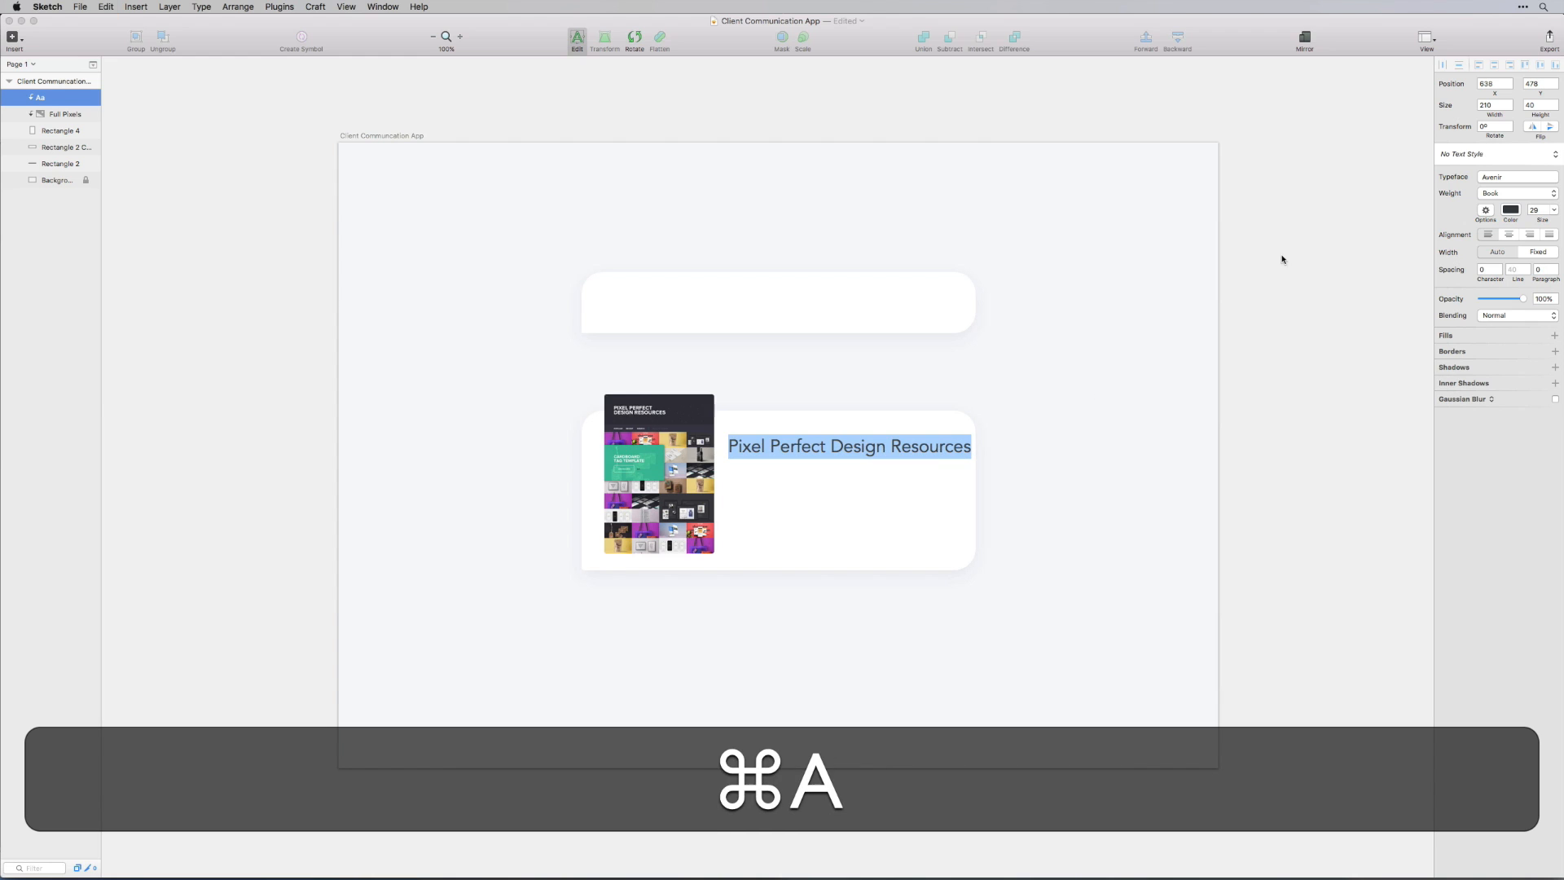
pyautogui.click(1535, 209)
pyautogui.press('super+a')
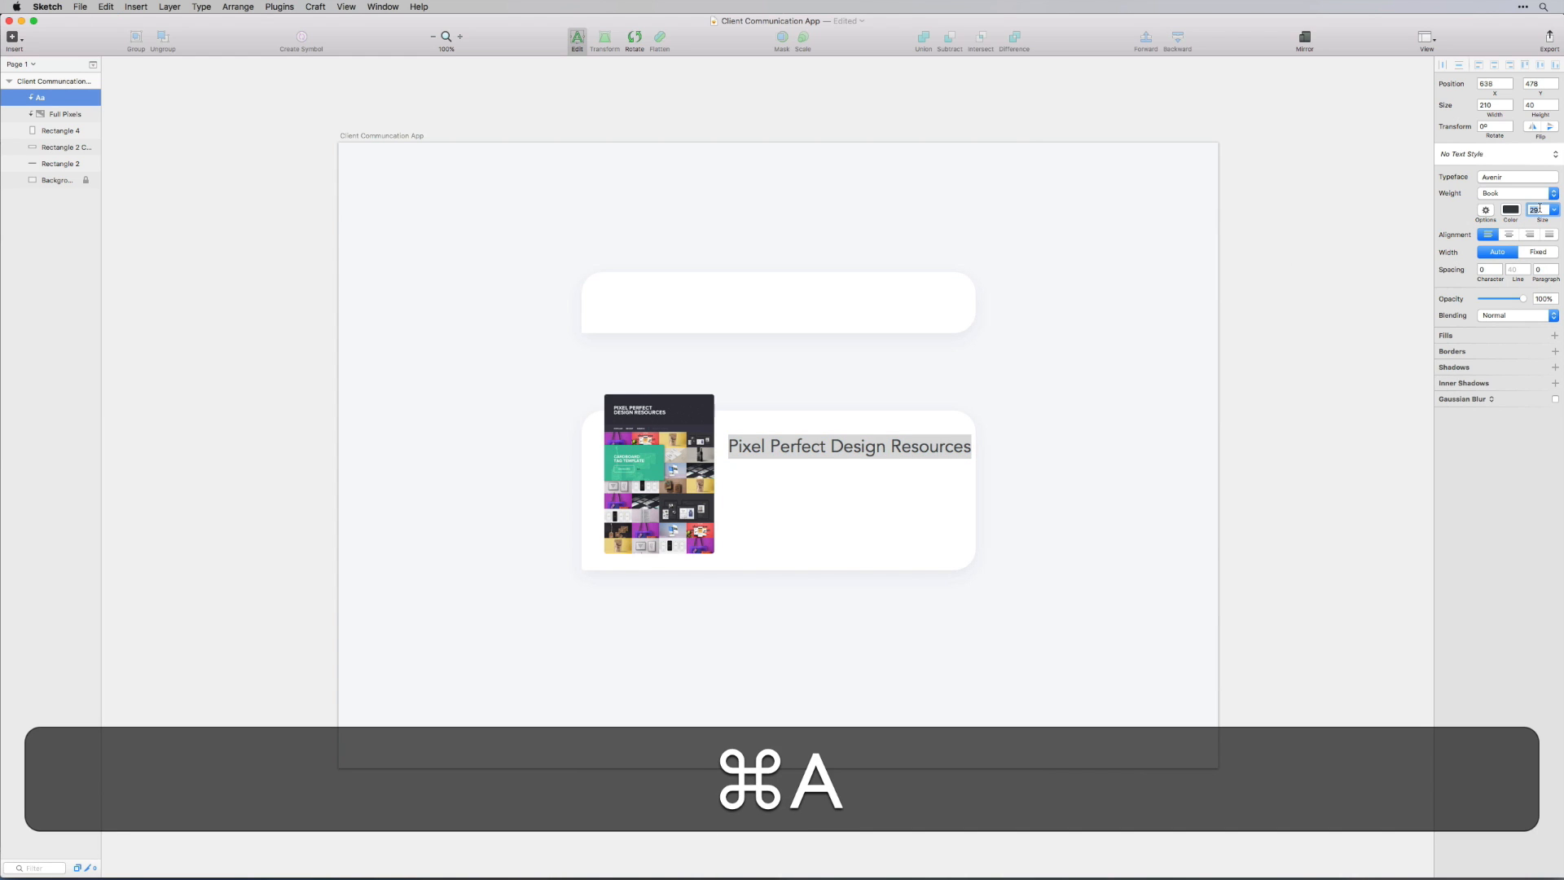
pyautogui.press('Down')
pyautogui.press('Down')
pyautogui.press('Down')
pyautogui.press('Down')
pyautogui.press('Down')
pyautogui.press('Down')
pyautogui.press('Down')
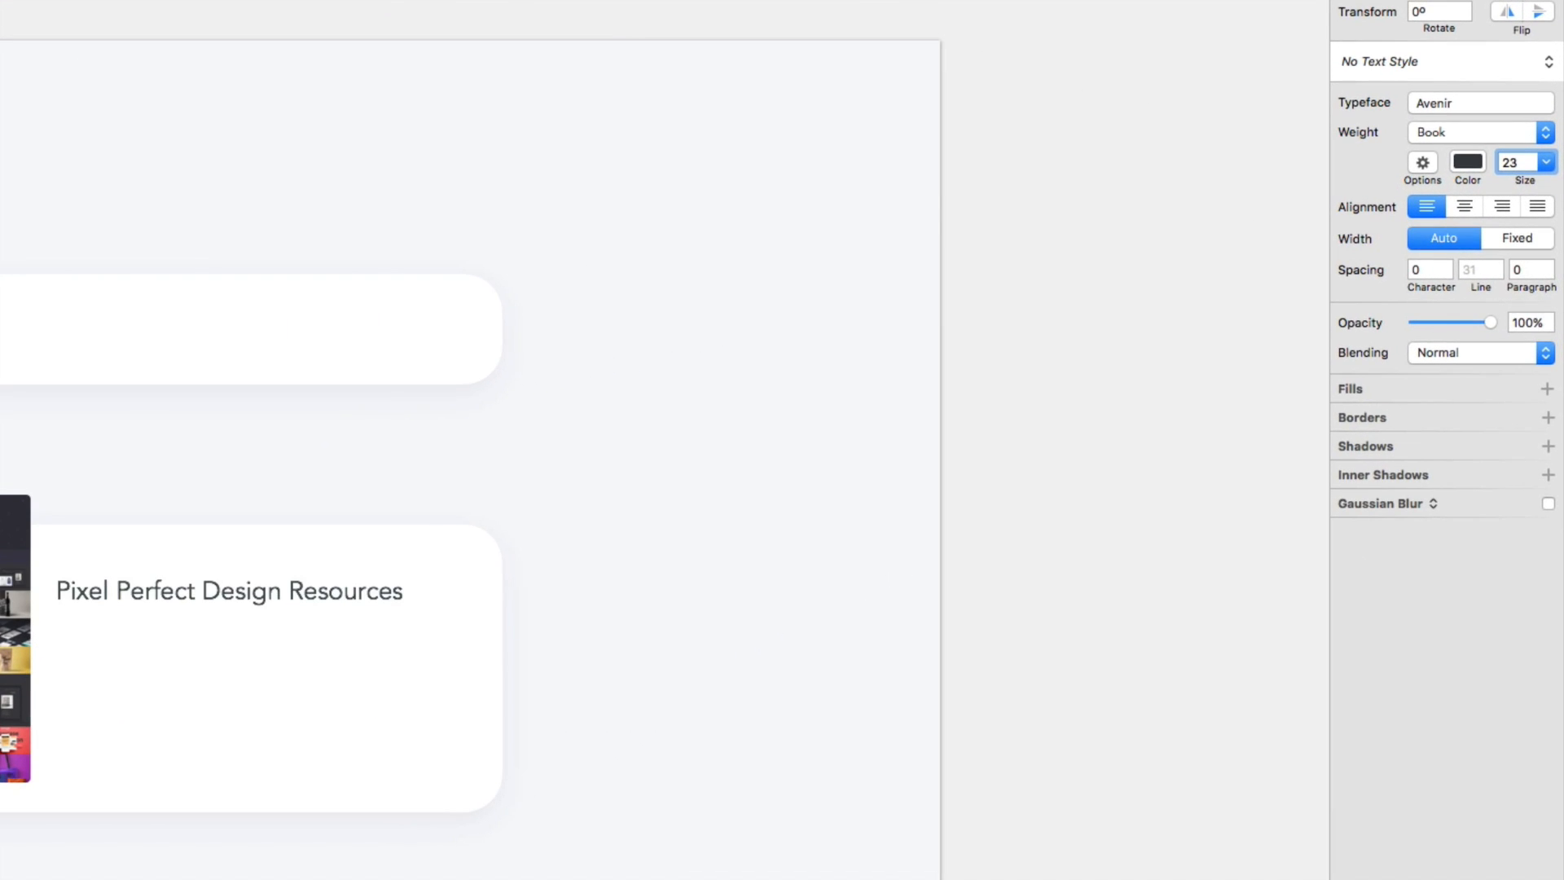
pyautogui.press('Up')
# Change the title's text color to a slightly darker, more saturated blue-gray and finish editing the text
pyautogui.click(1468, 161)
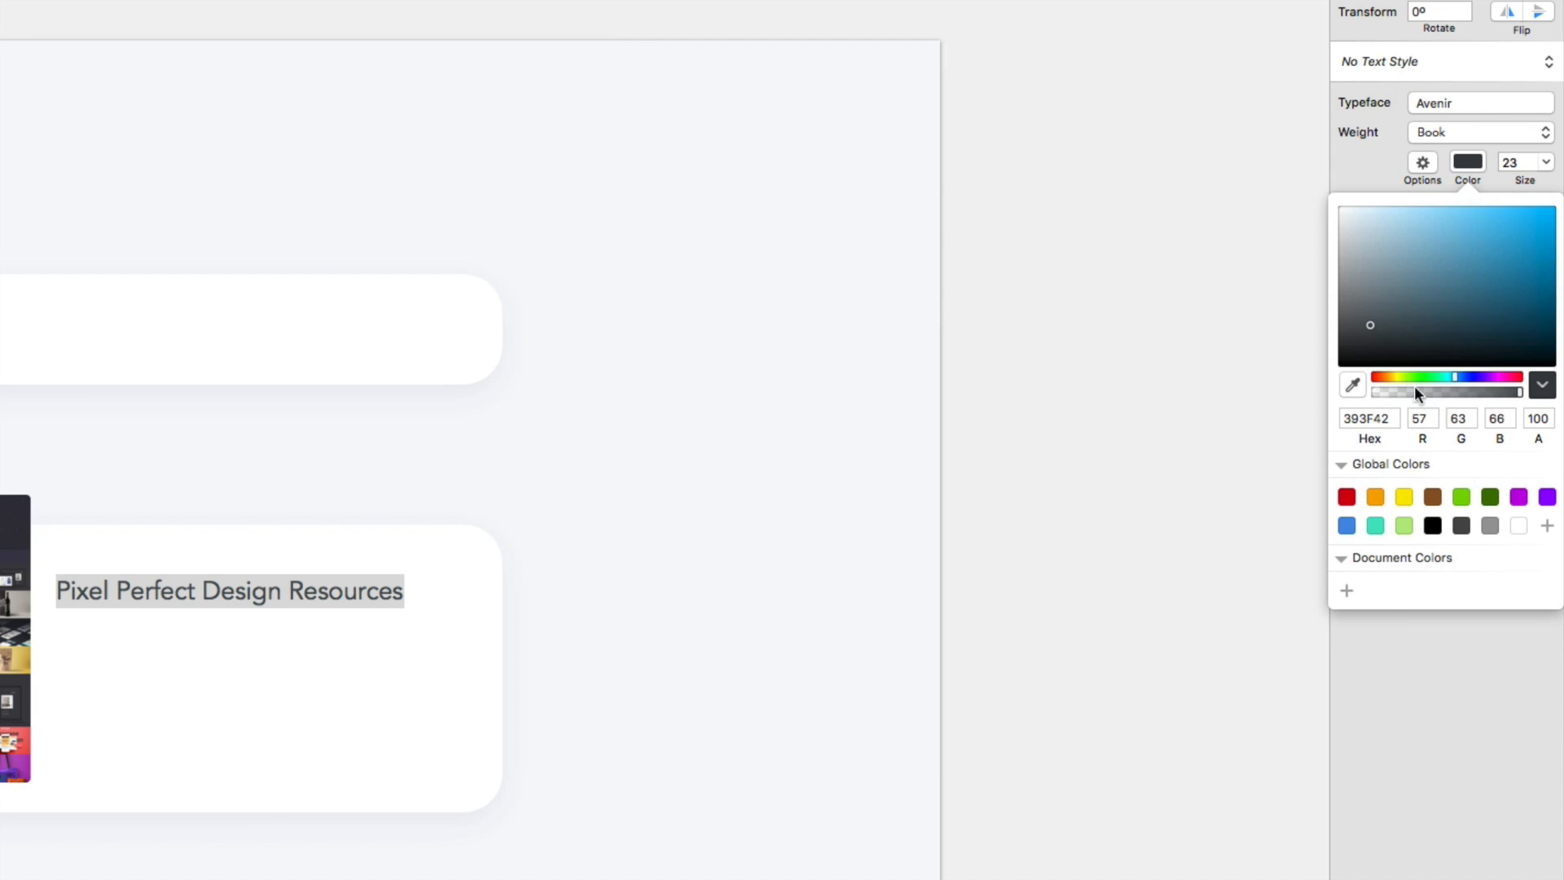
pyautogui.moveTo(1392, 334)
pyautogui.mouseDown()
pyautogui.moveTo(1365, 391)
pyautogui.moveTo(1400, 334)
pyautogui.mouseUp()
pyautogui.doubleClick(237, 589)
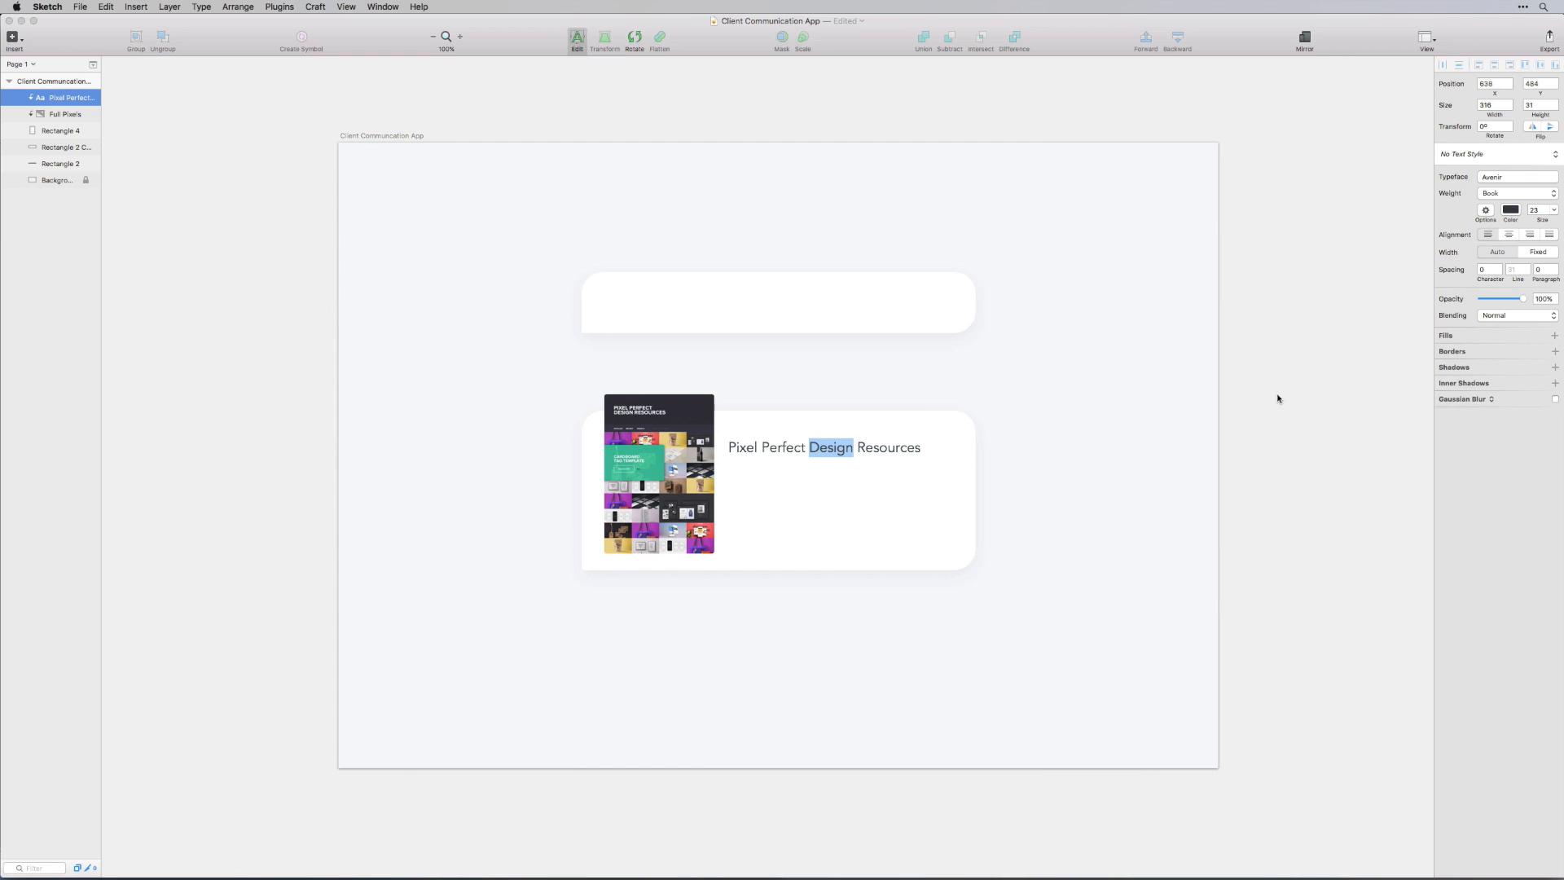
pyautogui.press('Escape')
# Place the title at X 657, make it ignore the underlying mask and deselect it
pyautogui.rightClick(70, 99)
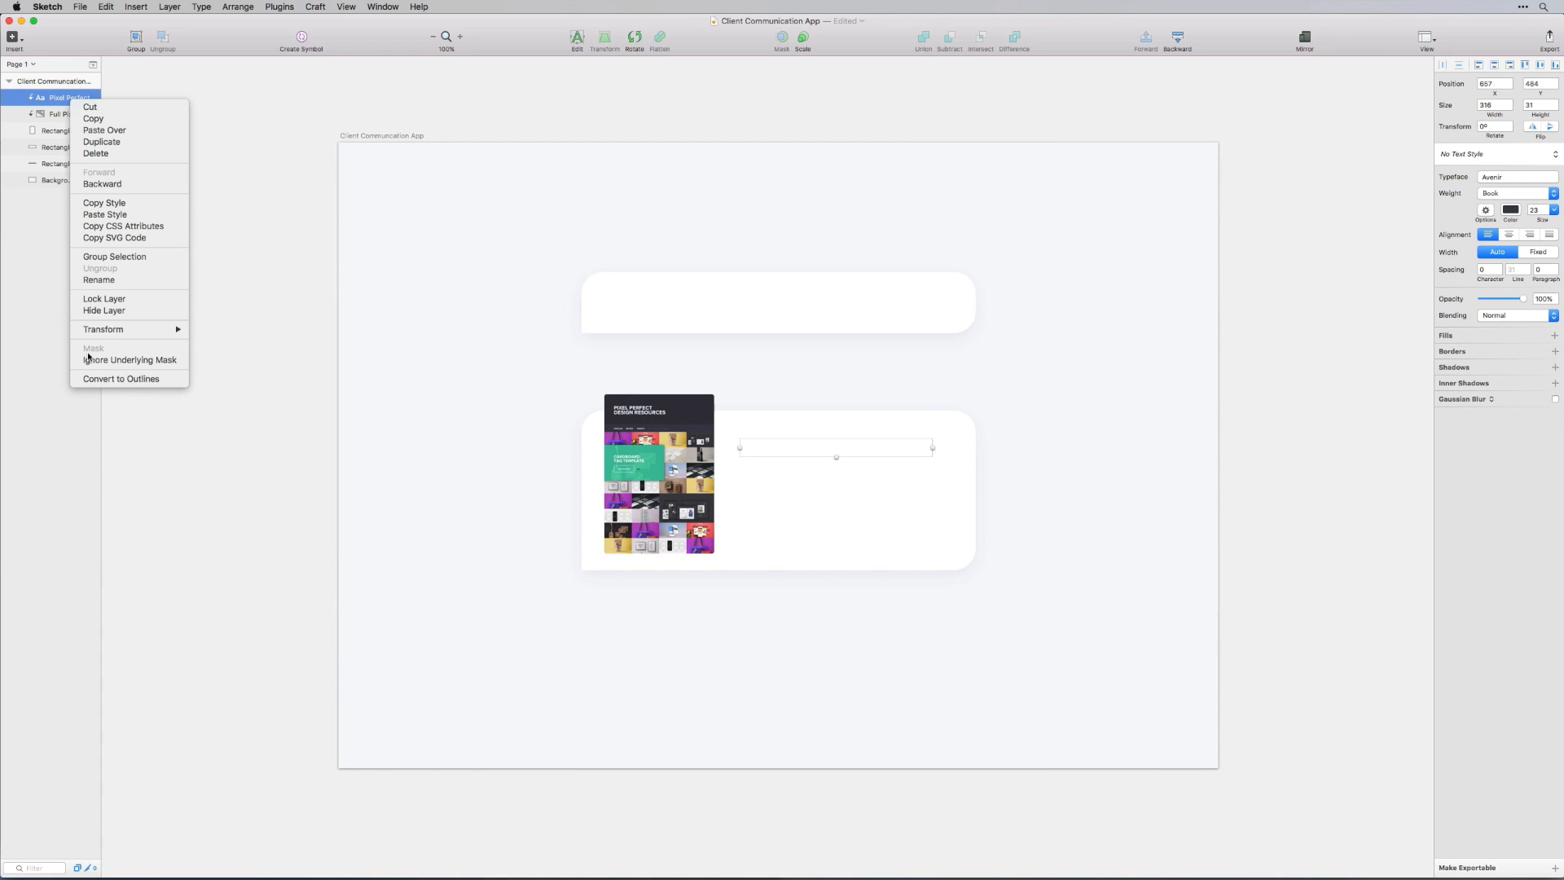
pyautogui.click(122, 359)
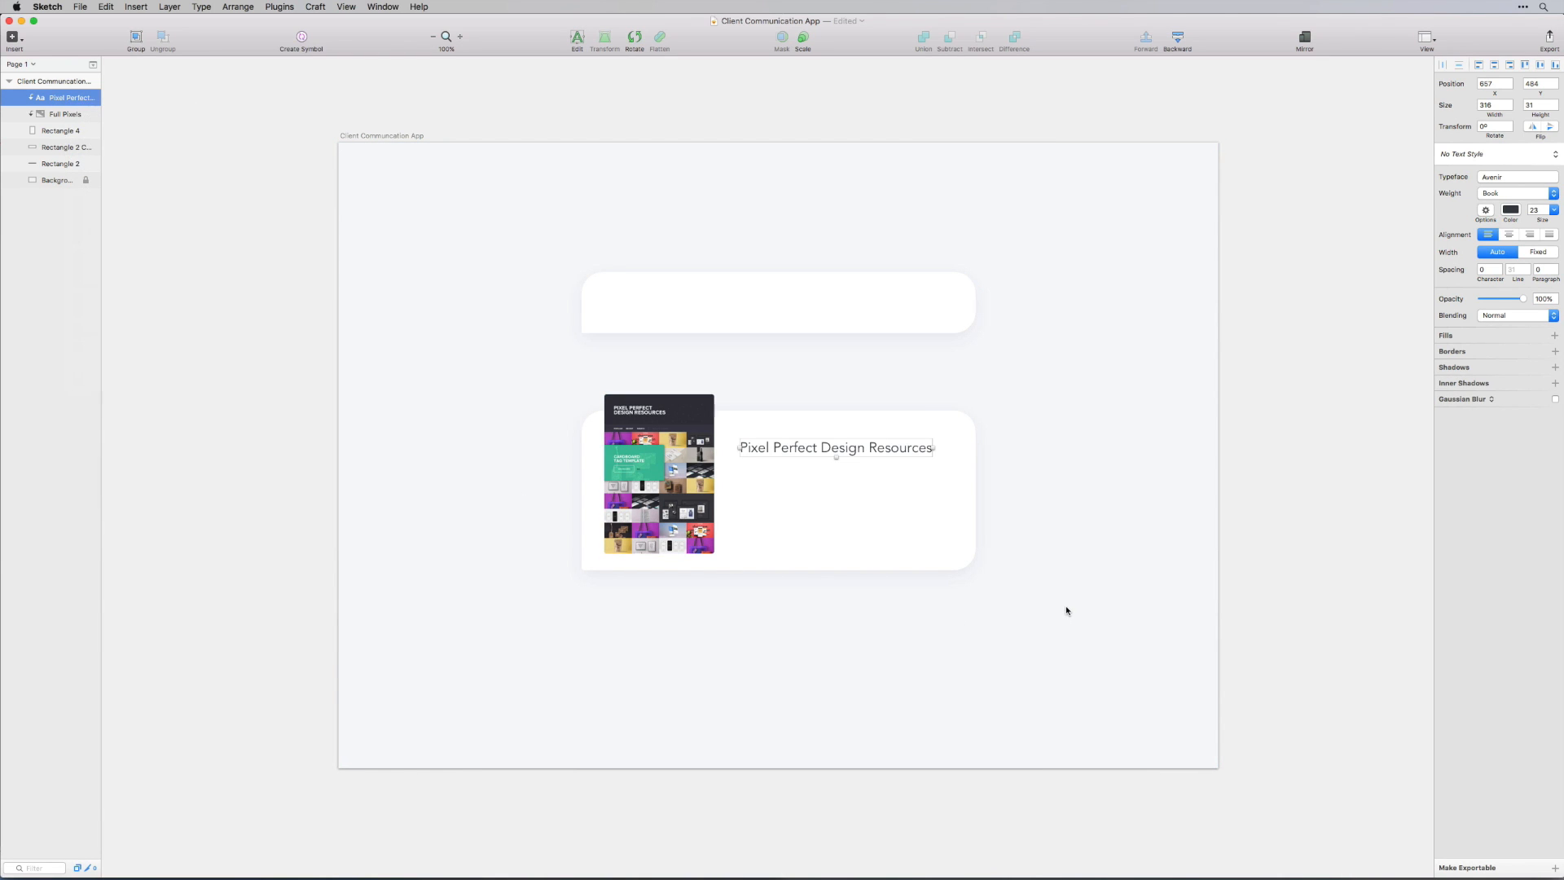
pyautogui.click(1067, 610)
# Widen the lower bubble toward its right side and nudge the title up to Y 481
pyautogui.click(863, 533)
pyautogui.moveTo(975, 491); pyautogui.dragTo(1037, 492)
pyautogui.click(1099, 509)
pyautogui.click(834, 450)
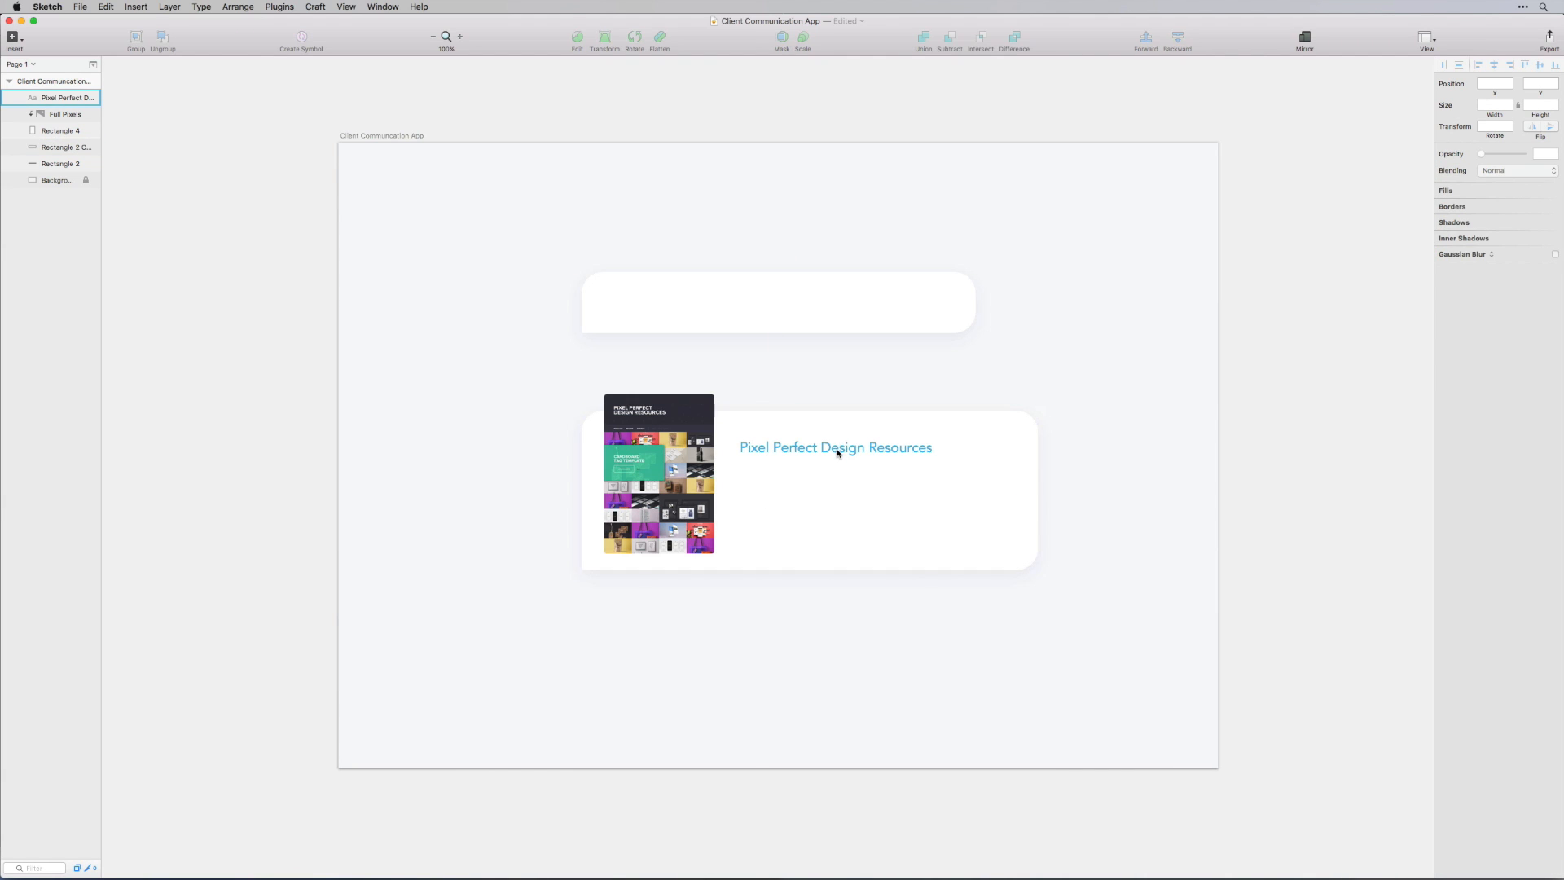
# Switch to Chrome, open hipsum.co and generate four paragraphs of filler text
pyautogui.press('super+Tab')
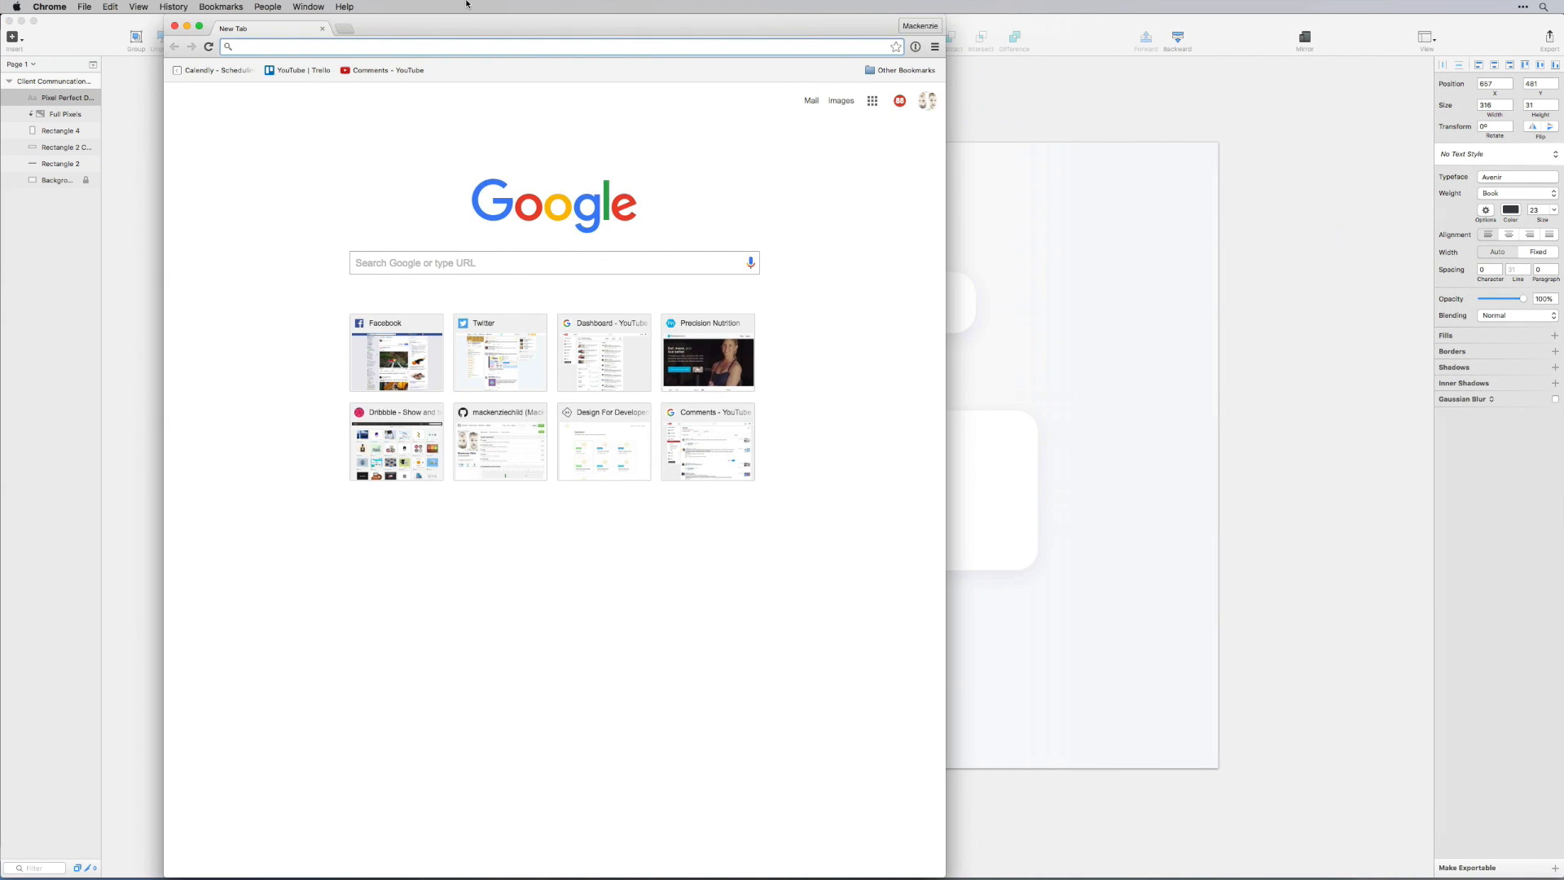
pyautogui.write('hi')
pyautogui.press('Return')
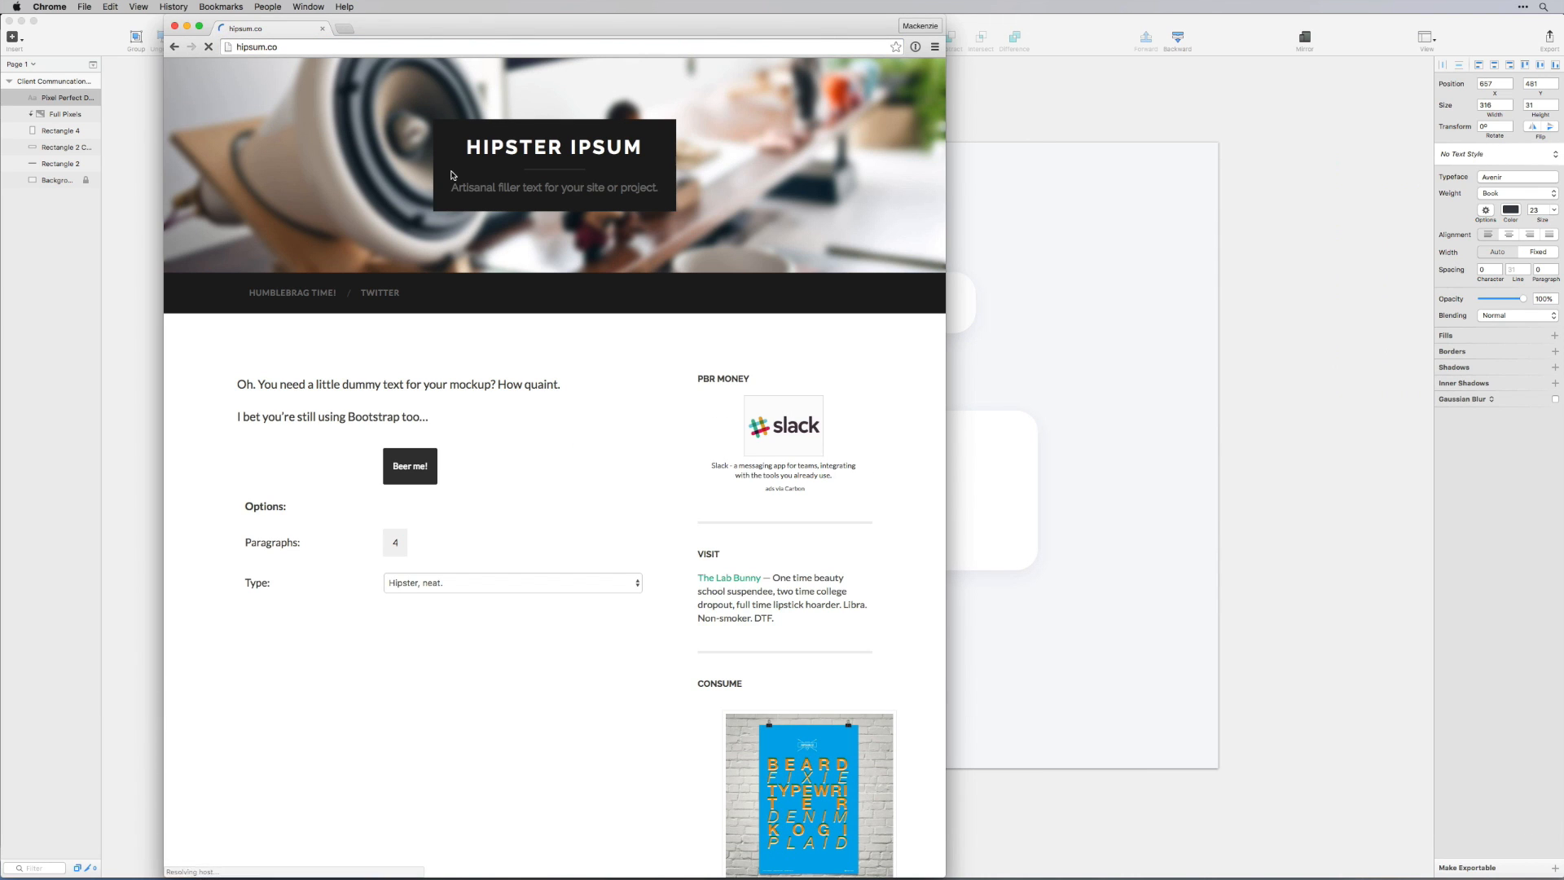
pyautogui.click(410, 466)
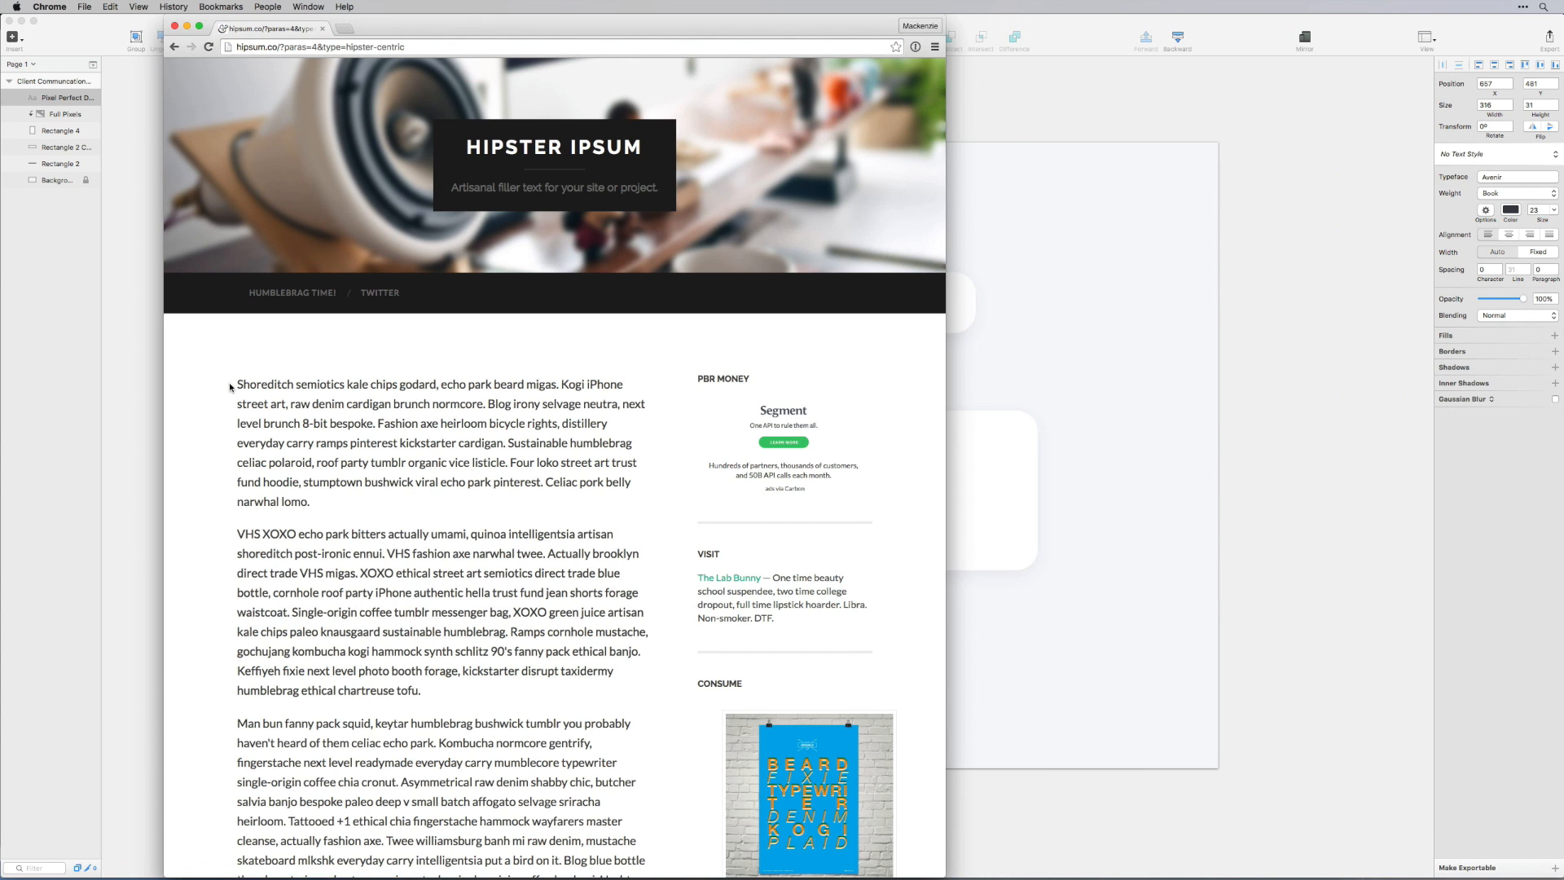
# Copy the first three sentences of the generated filler text and close the browser page
pyautogui.moveTo(231, 387); pyautogui.dragTo(375, 424)
pyautogui.press('super+c')
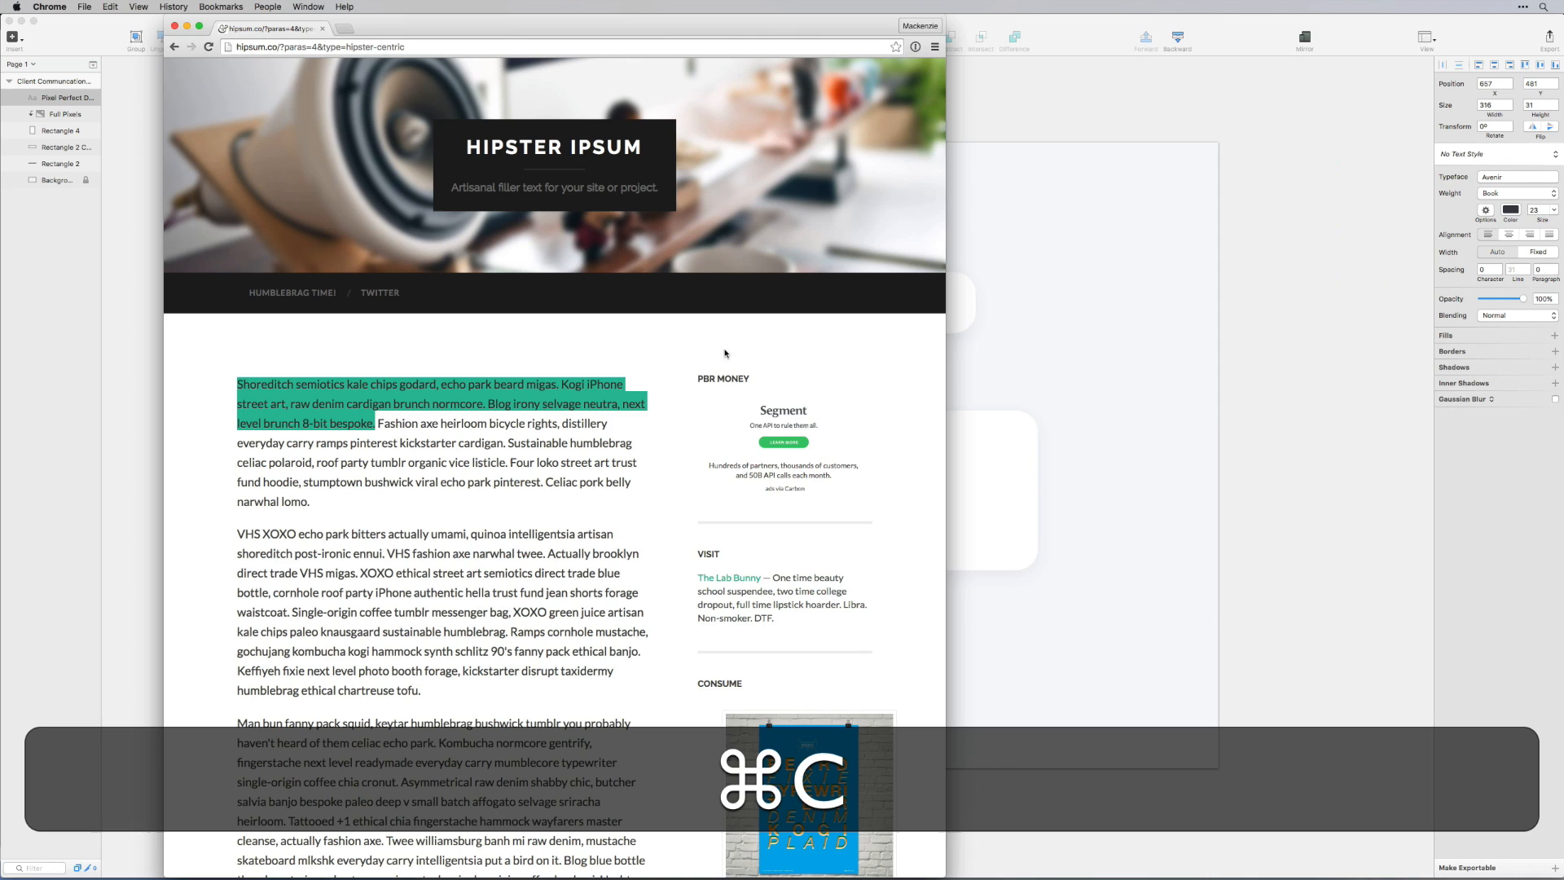
pyautogui.press('super+w')
# Back in Sketch, draw a text box beneath the title at about X 662, Y 527 and paste the copied filler text
pyautogui.press('alt')
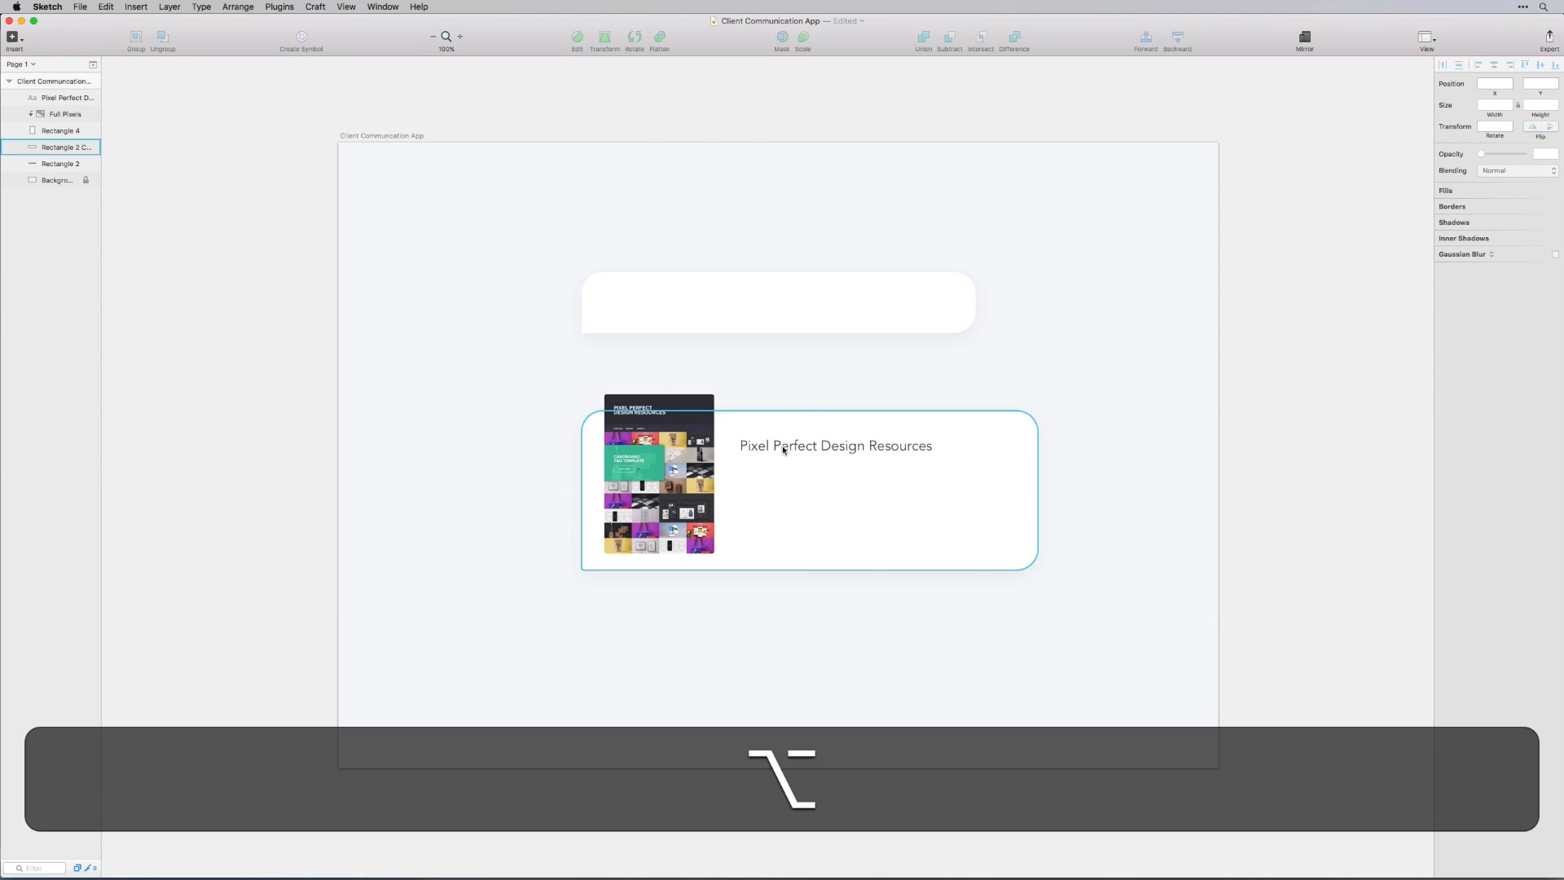
pyautogui.moveTo(783, 450); pyautogui.dragTo(999, 560)
pyautogui.press('super+z')
pyautogui.press('super+t')
pyautogui.press('t')
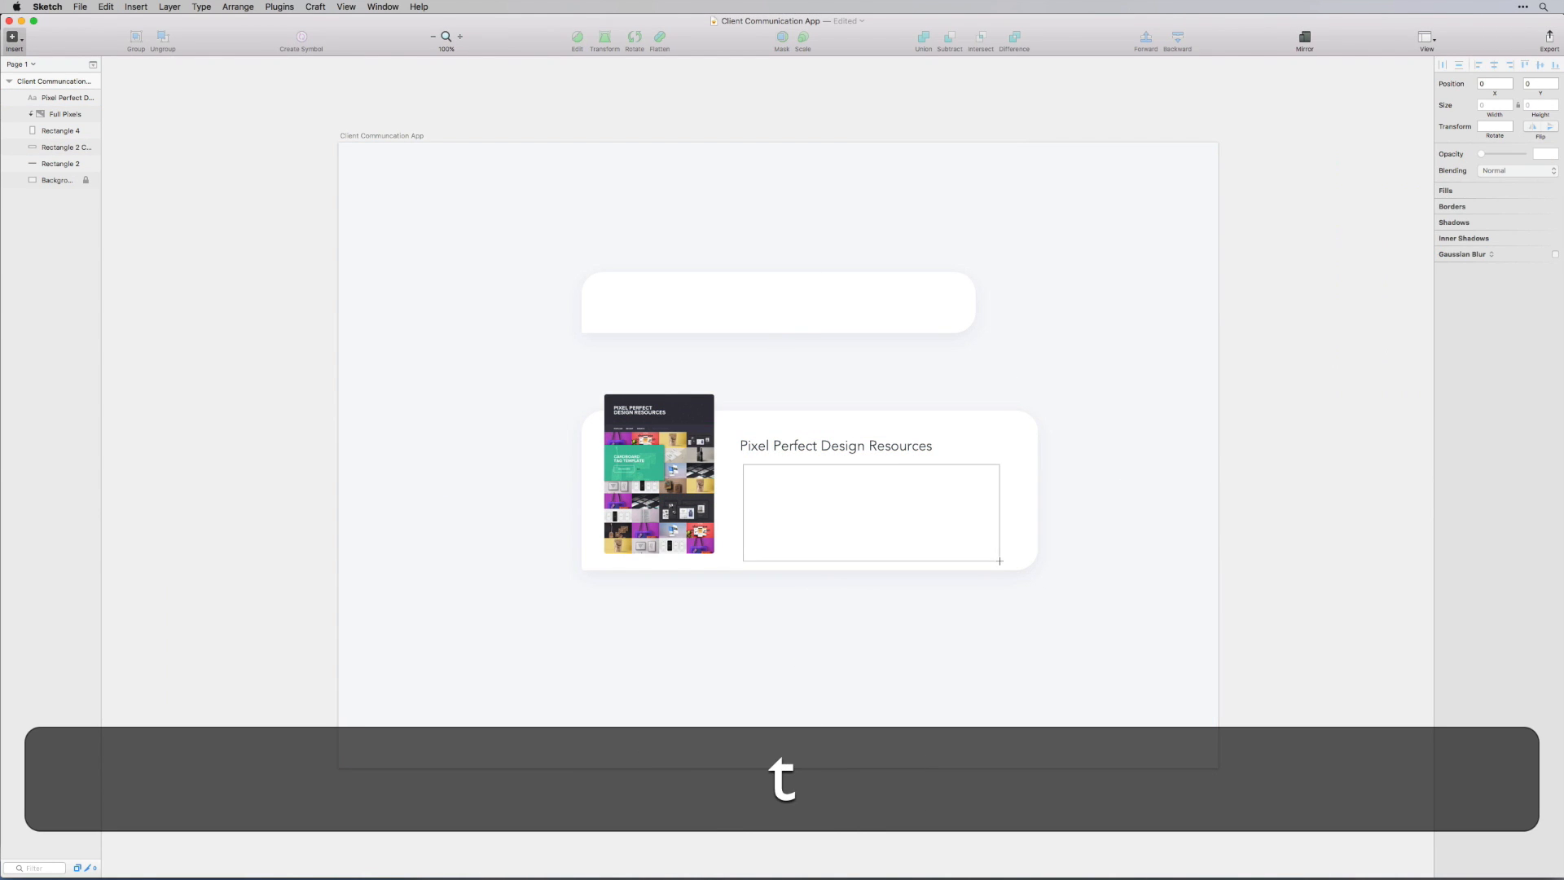
pyautogui.press('super+v')
pyautogui.press('super+a')
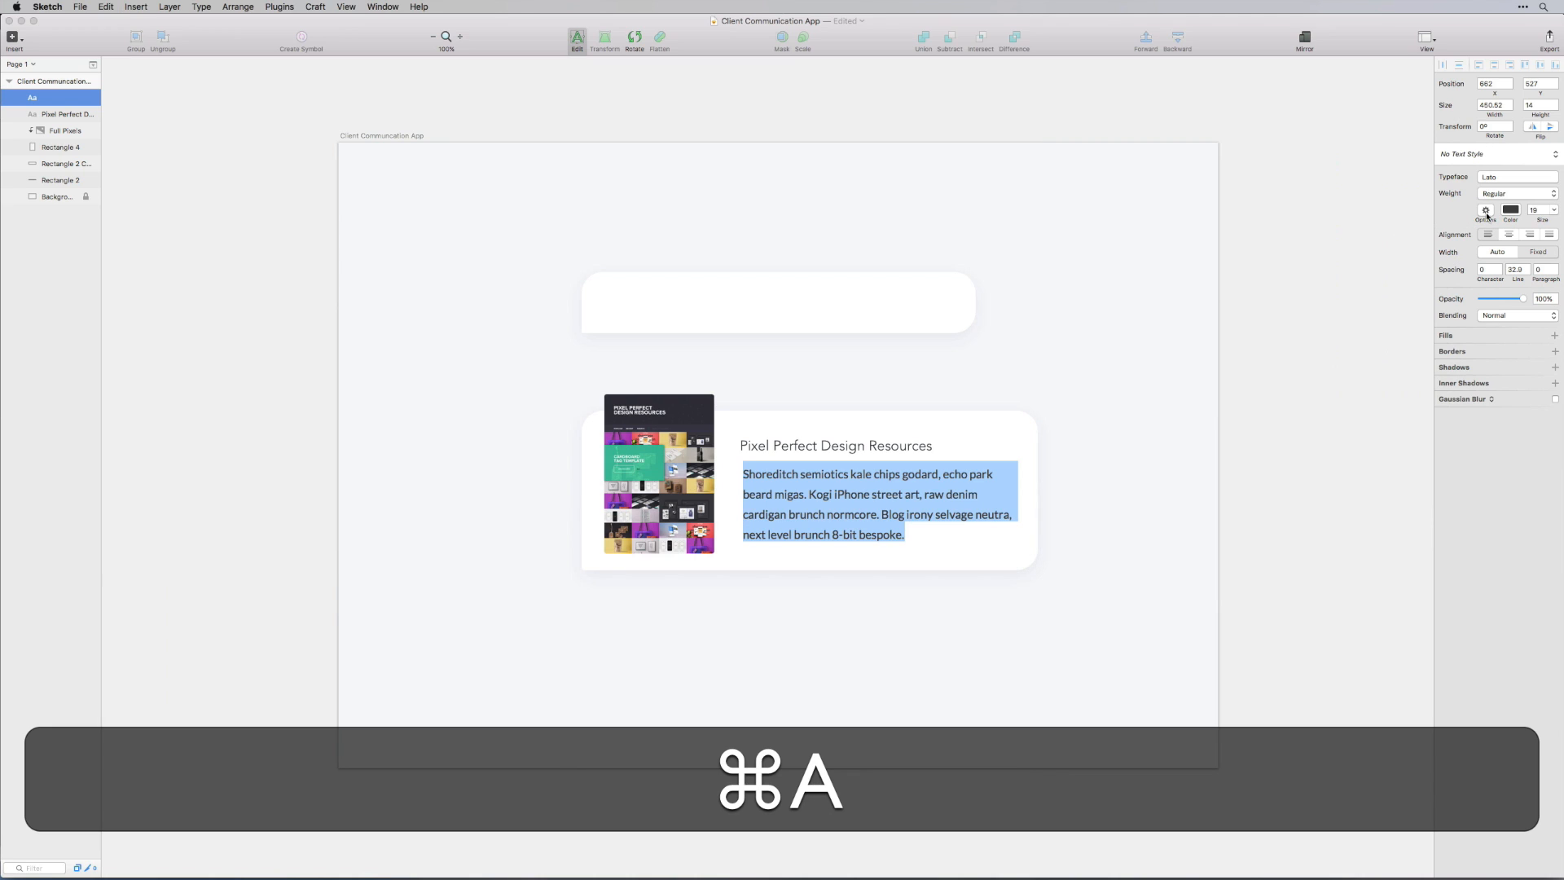
# Set the pasted description's font size to 16 and its line spacing to 27.9
pyautogui.moveTo(1539, 211); pyautogui.dragTo(1504, 209)
pyautogui.press('Down')
pyautogui.press('Down')
pyautogui.press('Down')
pyautogui.press('Down')
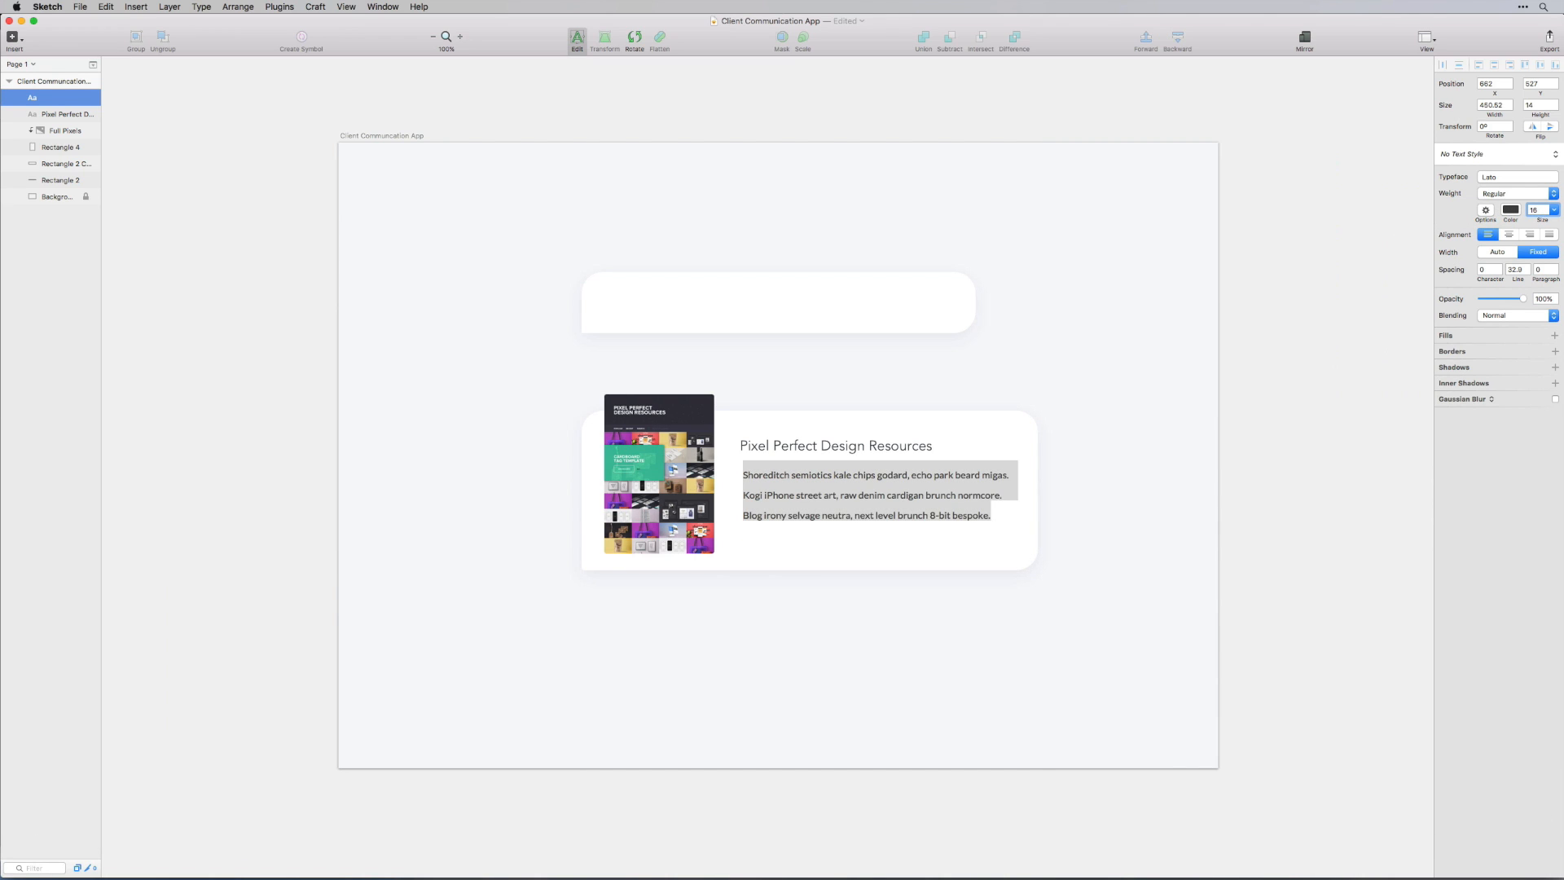
pyautogui.click(1528, 273)
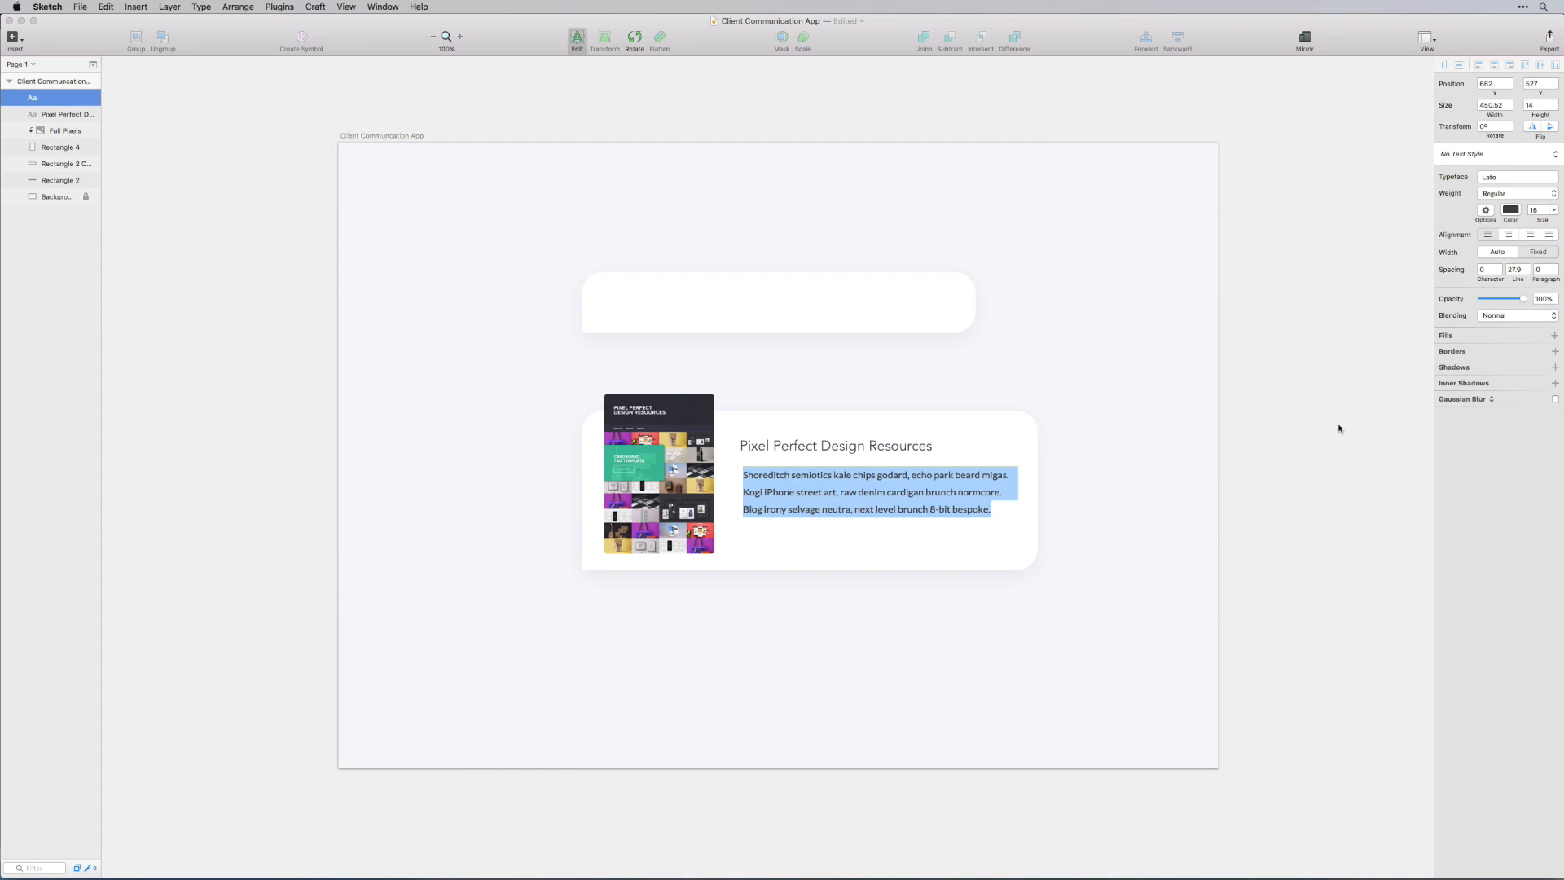
# Sample the title's dark colour for the description text and lighten it to the softer grey 6B6F72
pyautogui.click(1510, 209)
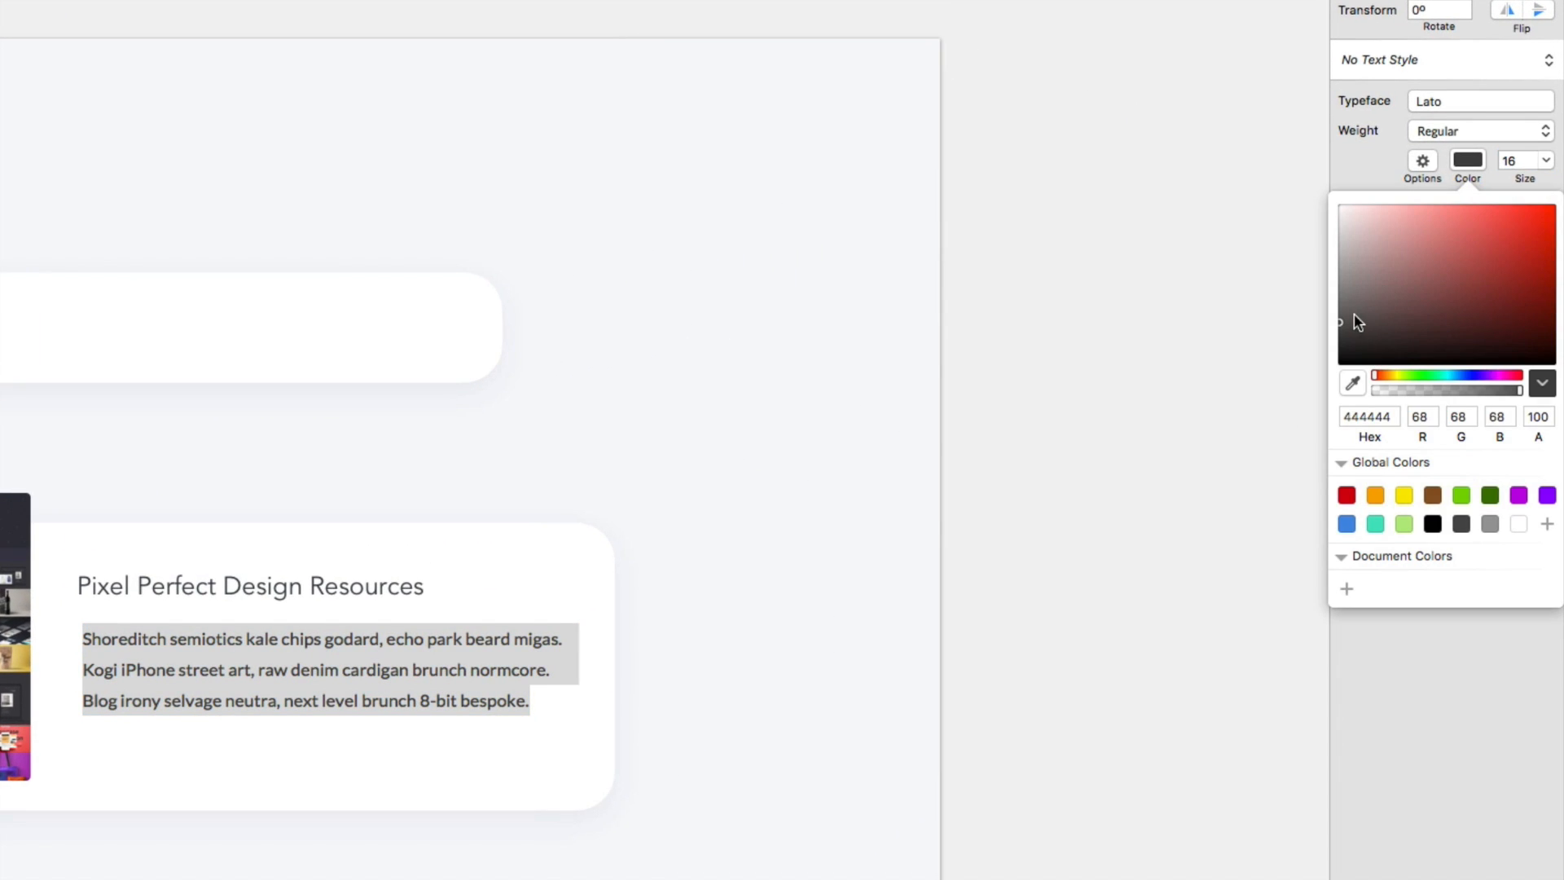
pyautogui.hotkey('ctrl', 'c')
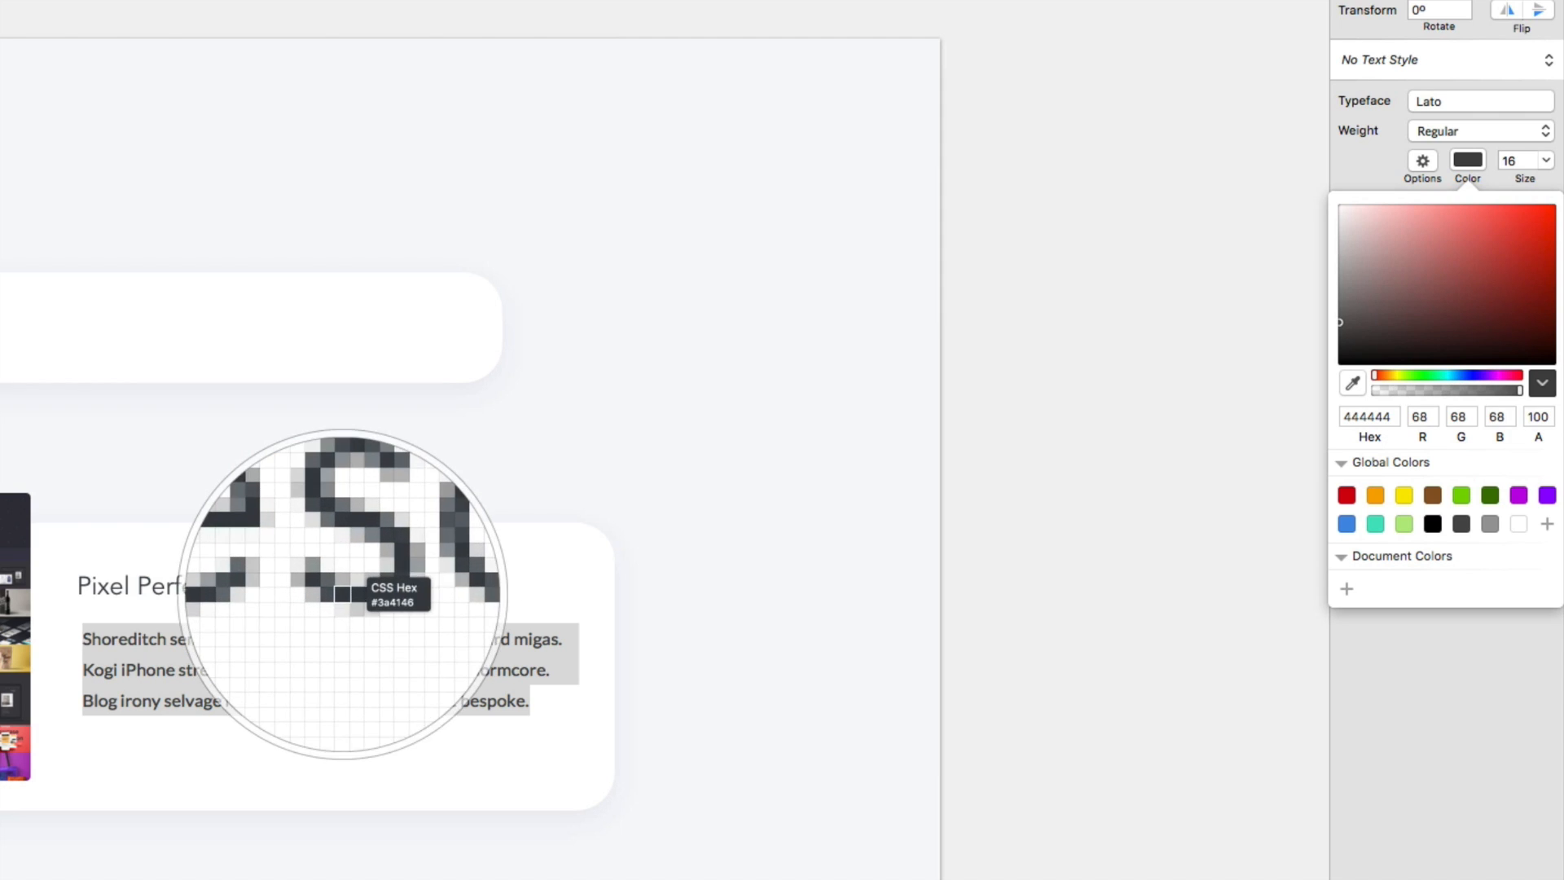
pyautogui.press('Escape')
pyautogui.click(1362, 418)
pyautogui.hotkey('ctrl', 'v')
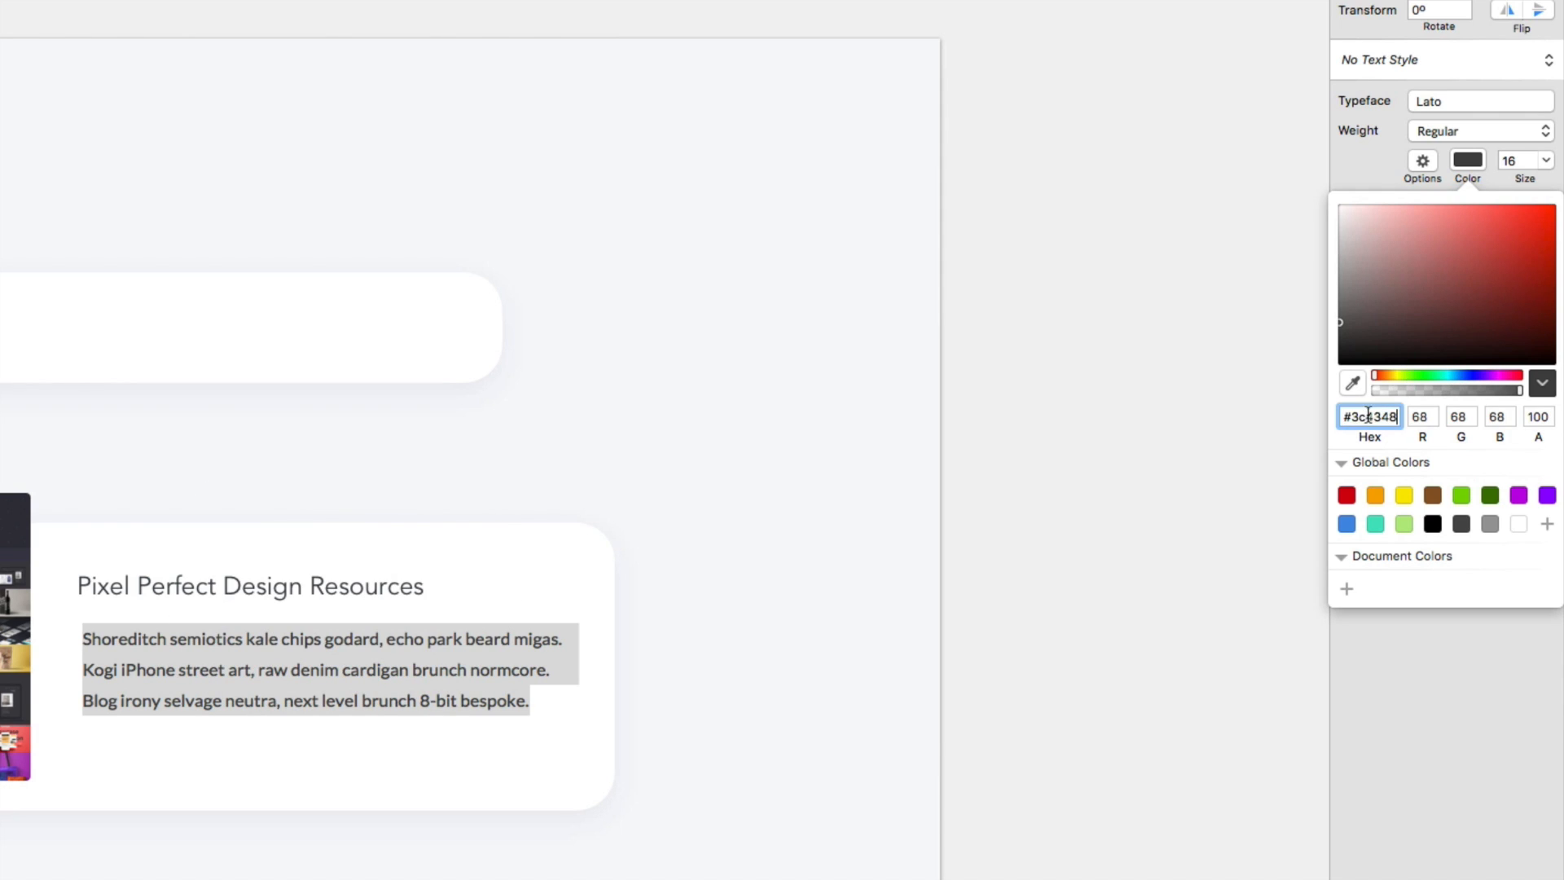
pyautogui.press('Tab')
pyautogui.moveTo(1374, 324); pyautogui.dragTo(1350, 292)
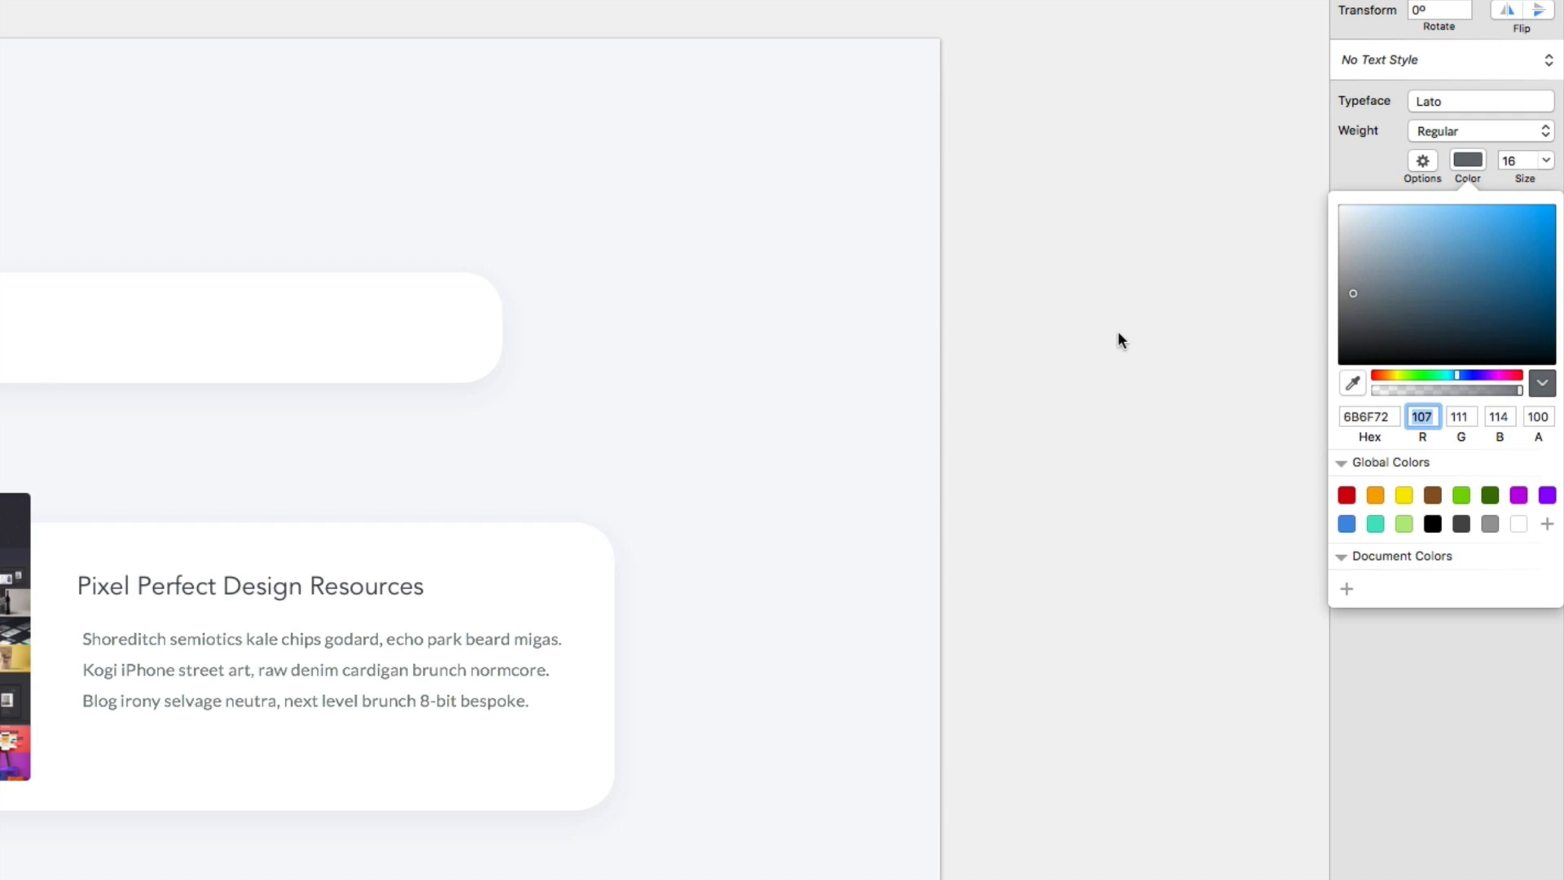
pyautogui.press('Return')
# Move the description text so its left edge lines up with the title above it
pyautogui.click(1009, 600)
pyautogui.moveTo(259, 684); pyautogui.dragTo(211, 648)
pyautogui.press('Escape')
pyautogui.click(1088, 813)
pyautogui.press('super+z')
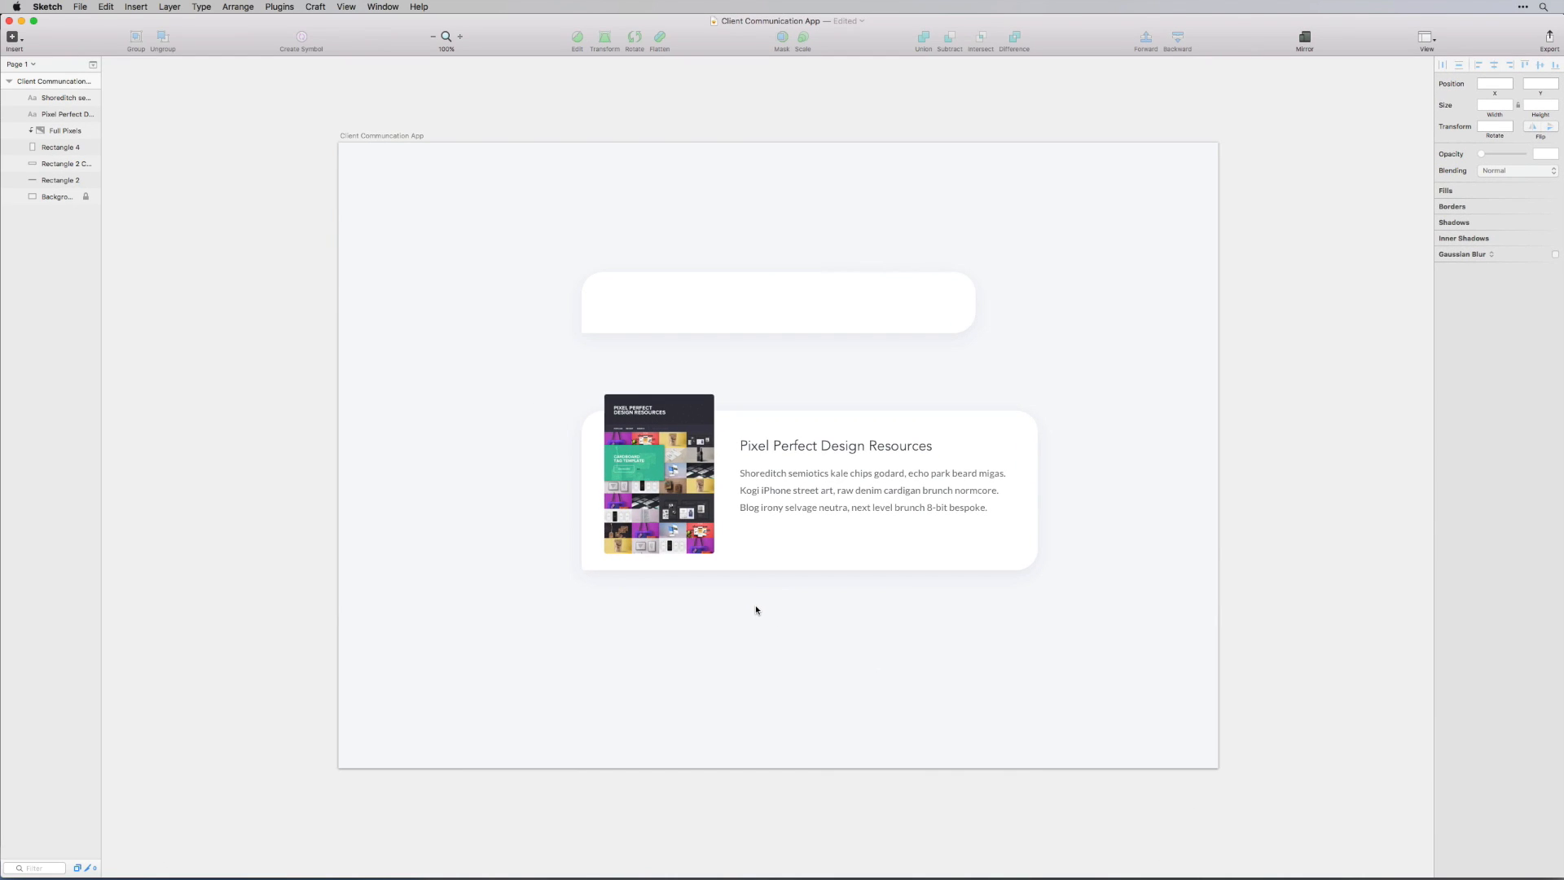
# Copy the Full Pixels image's style onto its mask shape Rectangle 4 and turn off the image's own shadow
pyautogui.press('super+equal')
pyautogui.press('super+space')
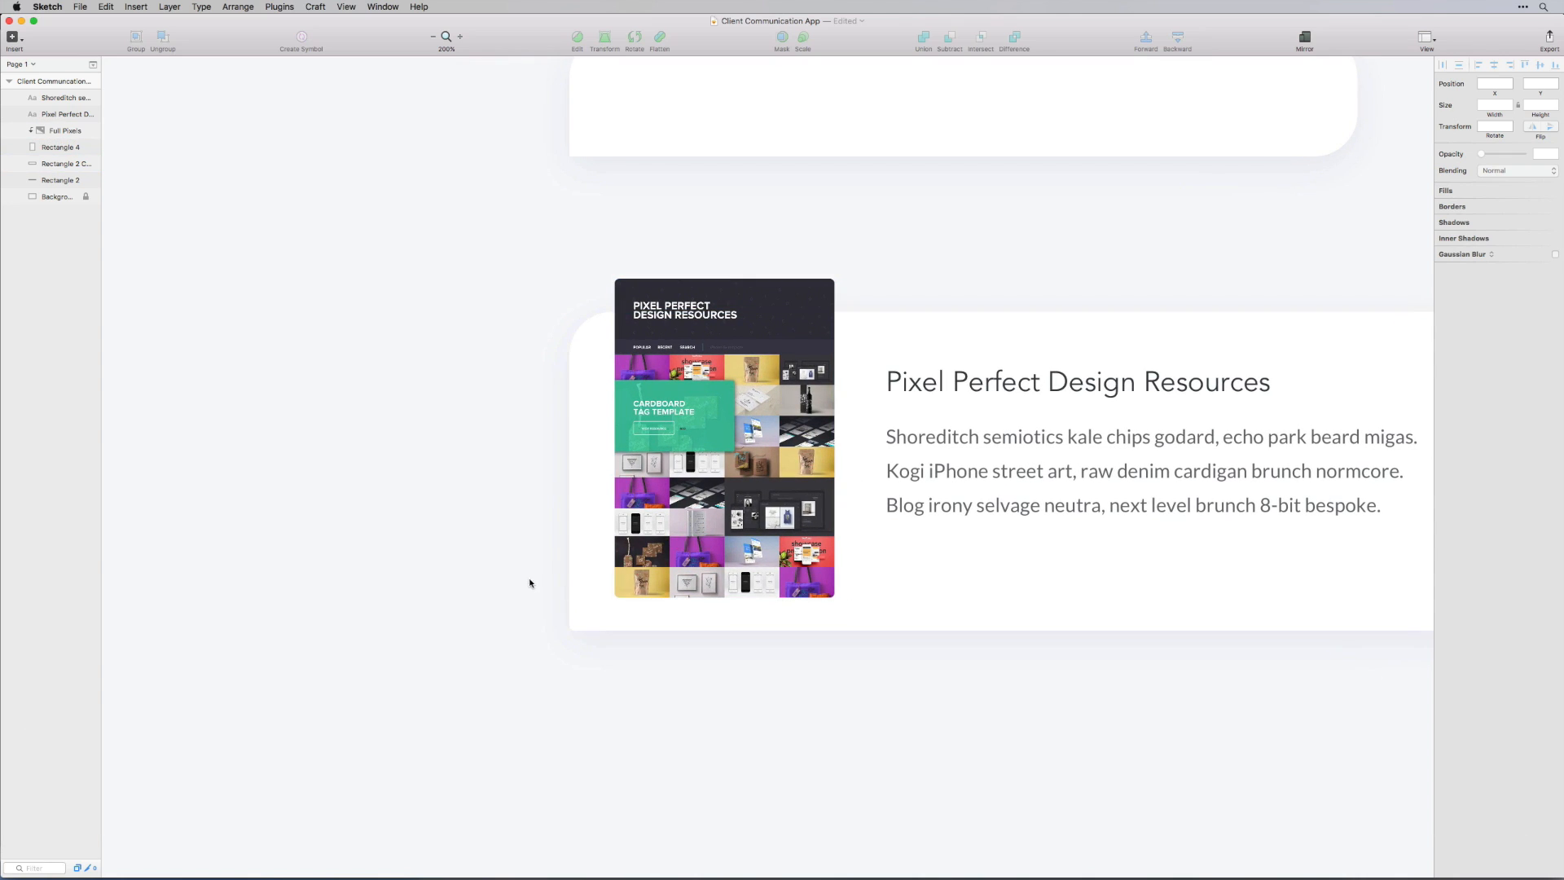
pyautogui.click(717, 391)
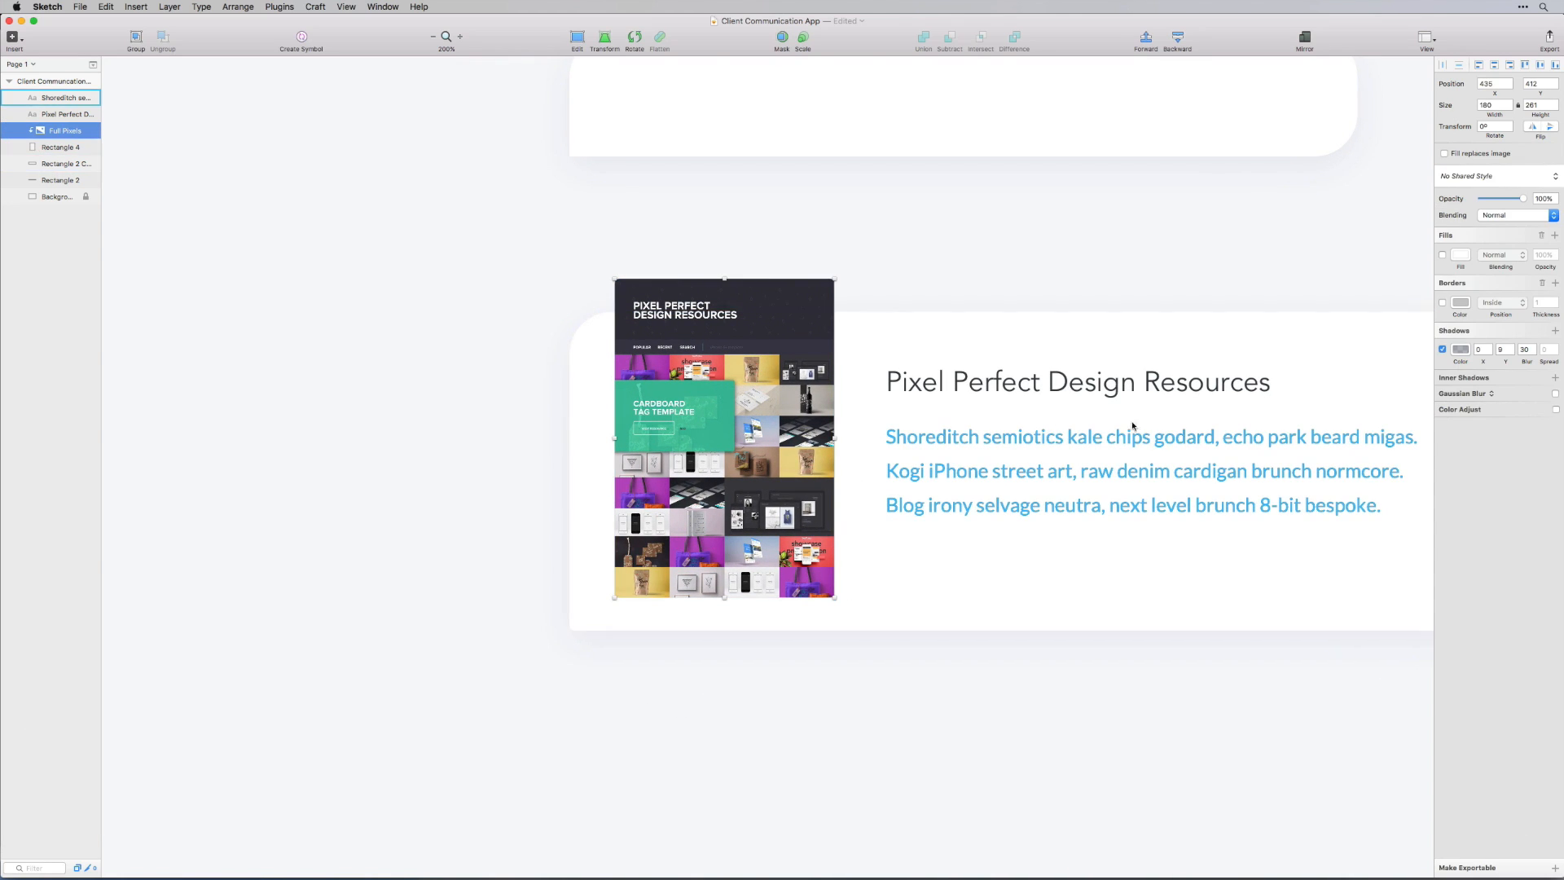
pyautogui.press('alt+super')
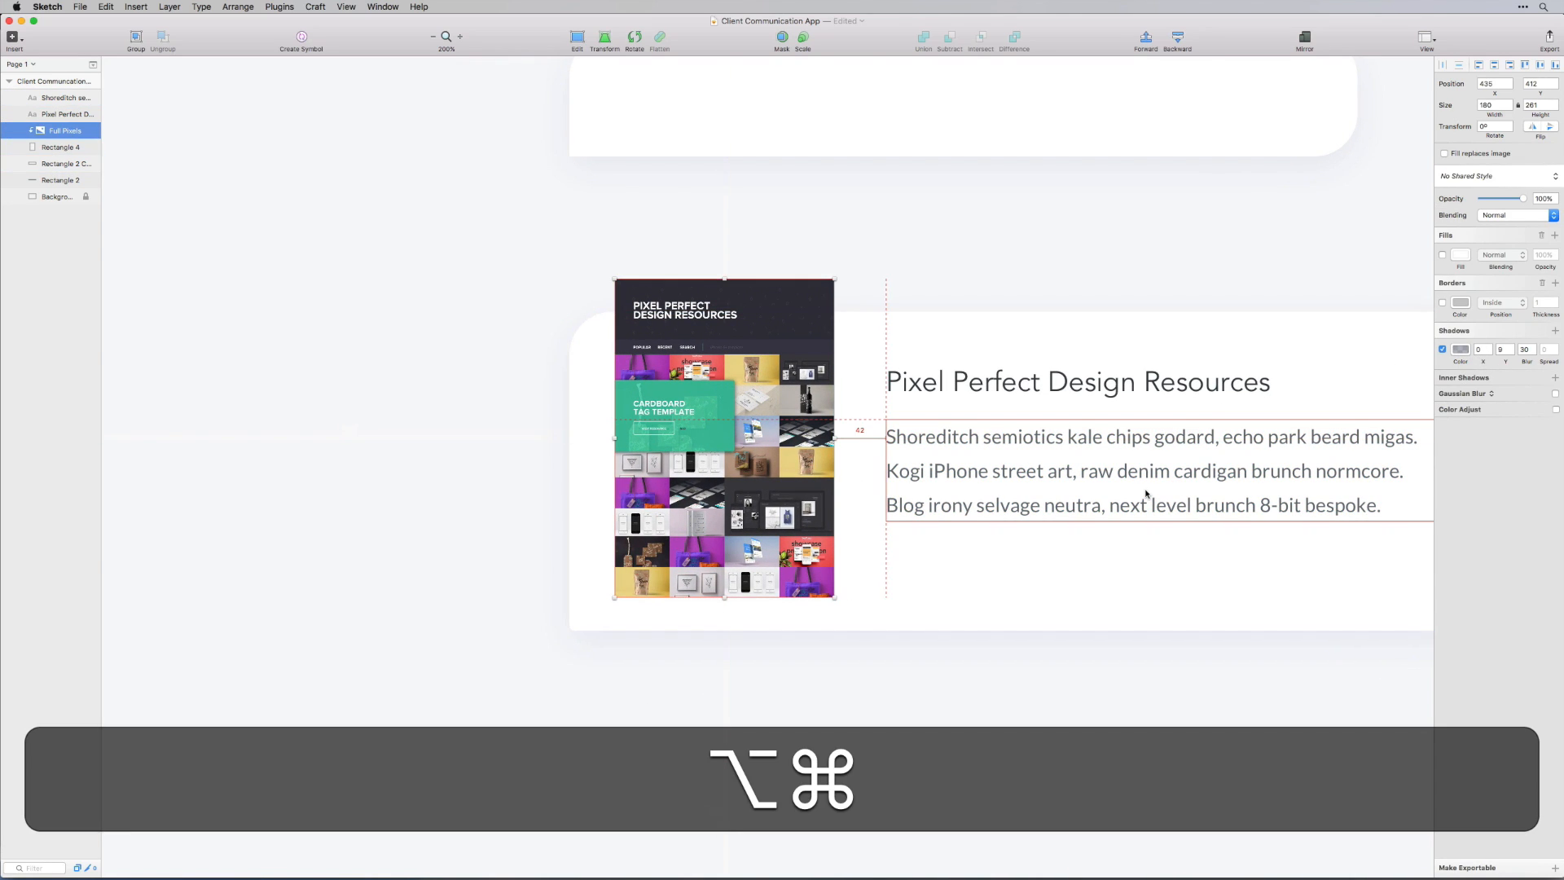
pyautogui.press('alt+super+c')
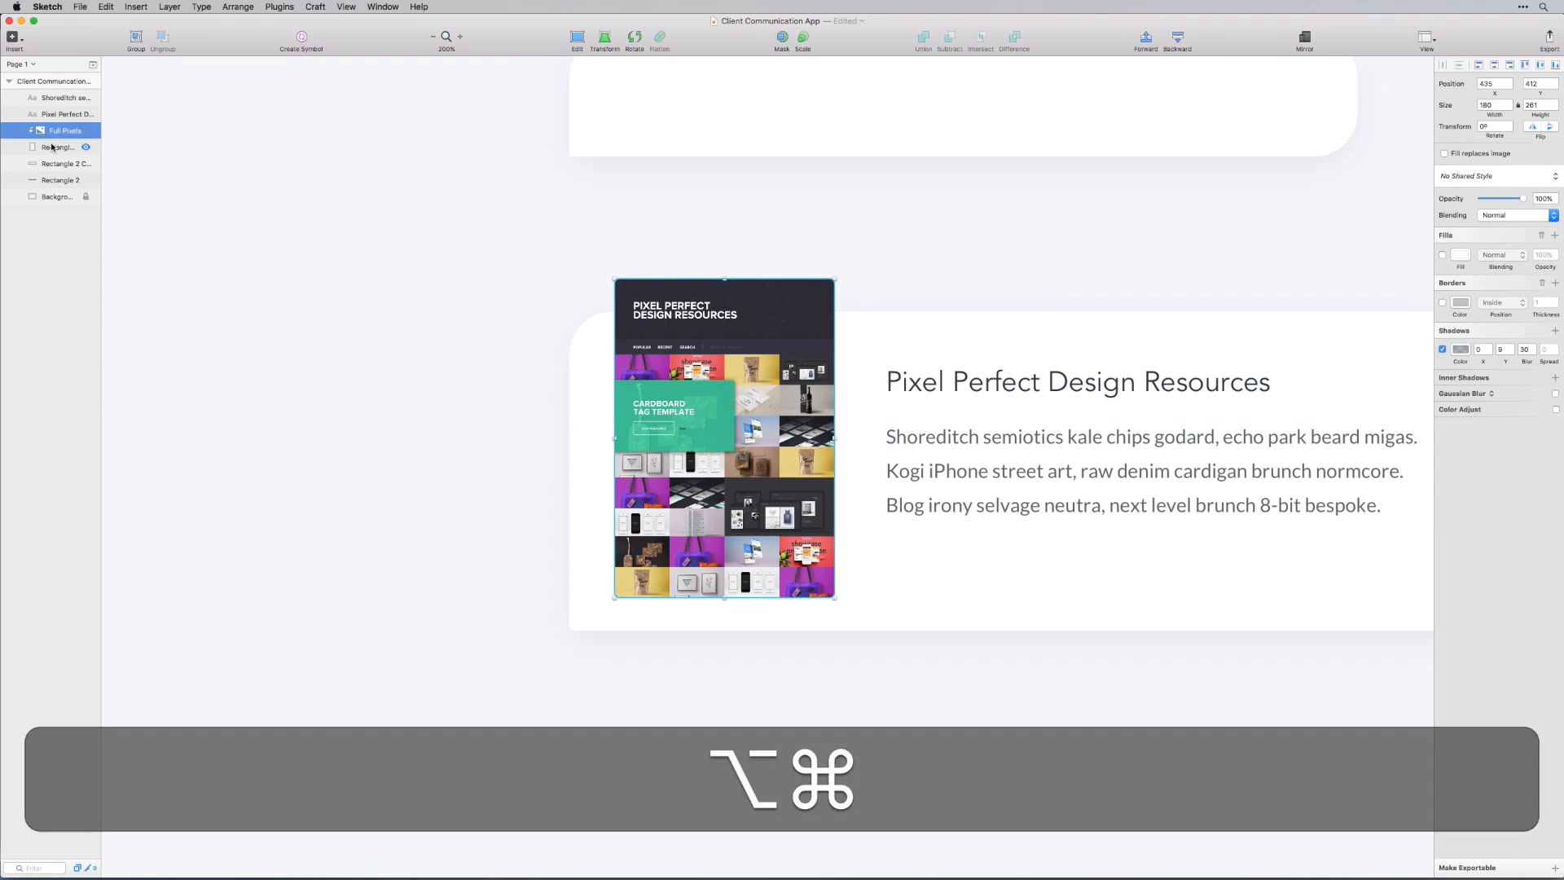
pyautogui.click(54, 147)
pyautogui.press('alt+super')
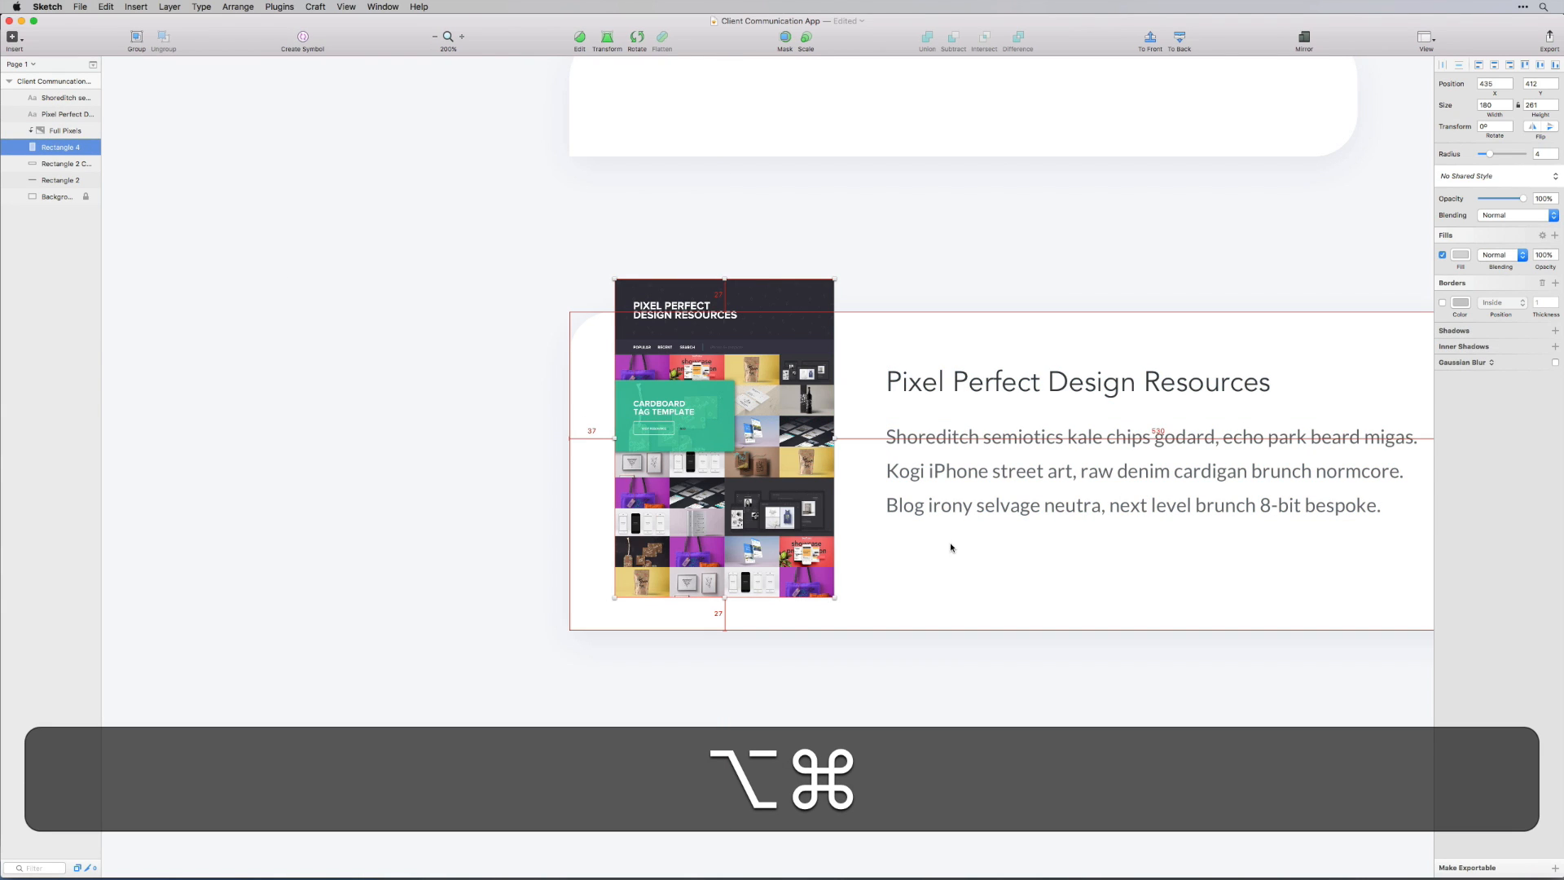
pyautogui.press('alt+super+v')
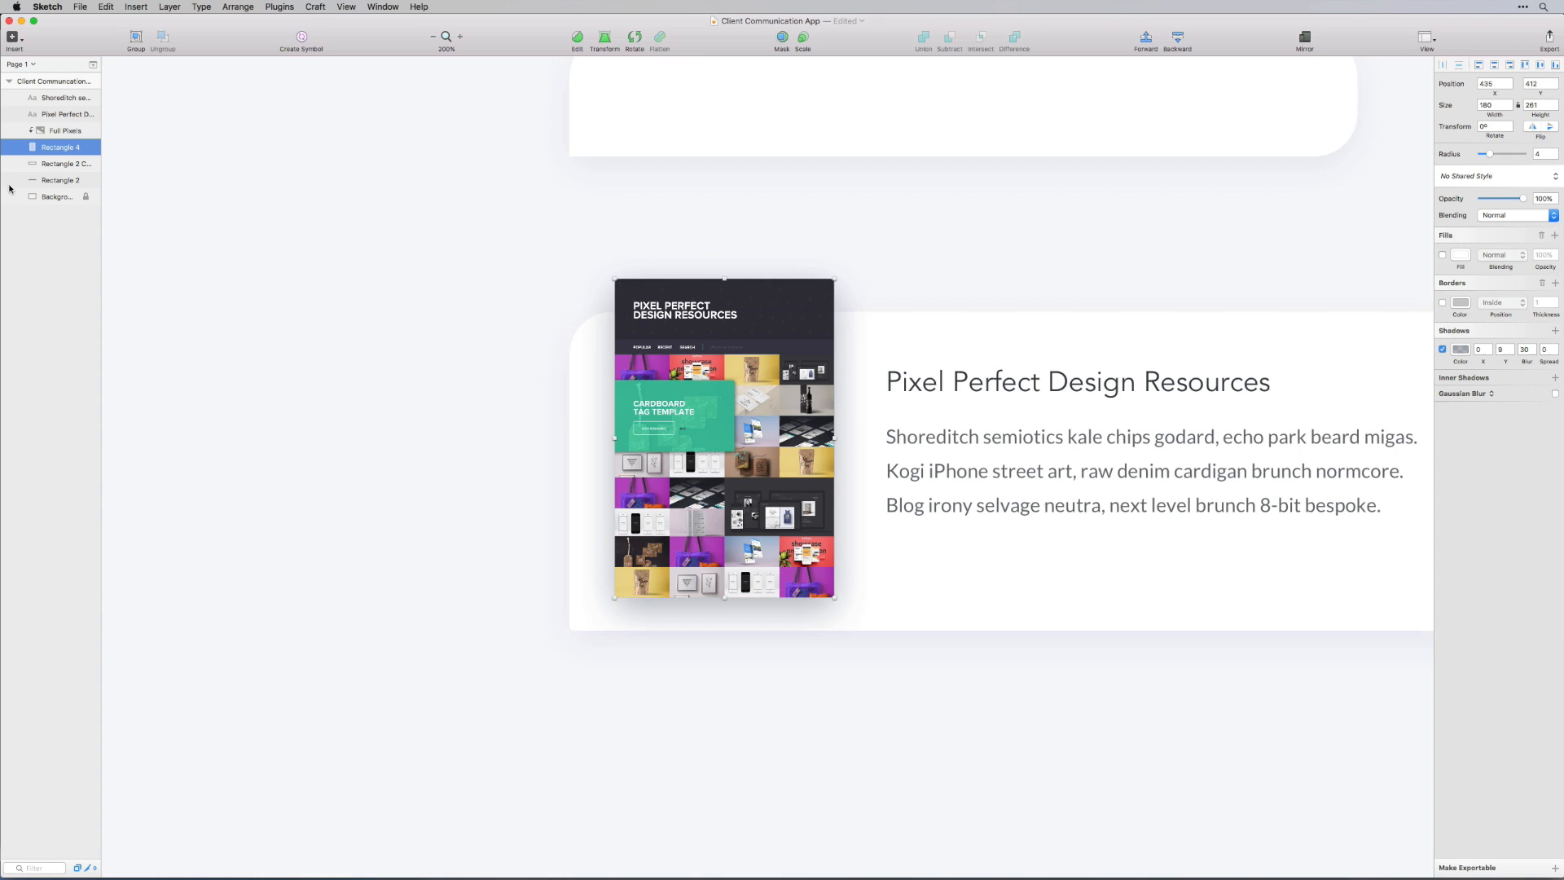
pyautogui.click(61, 130)
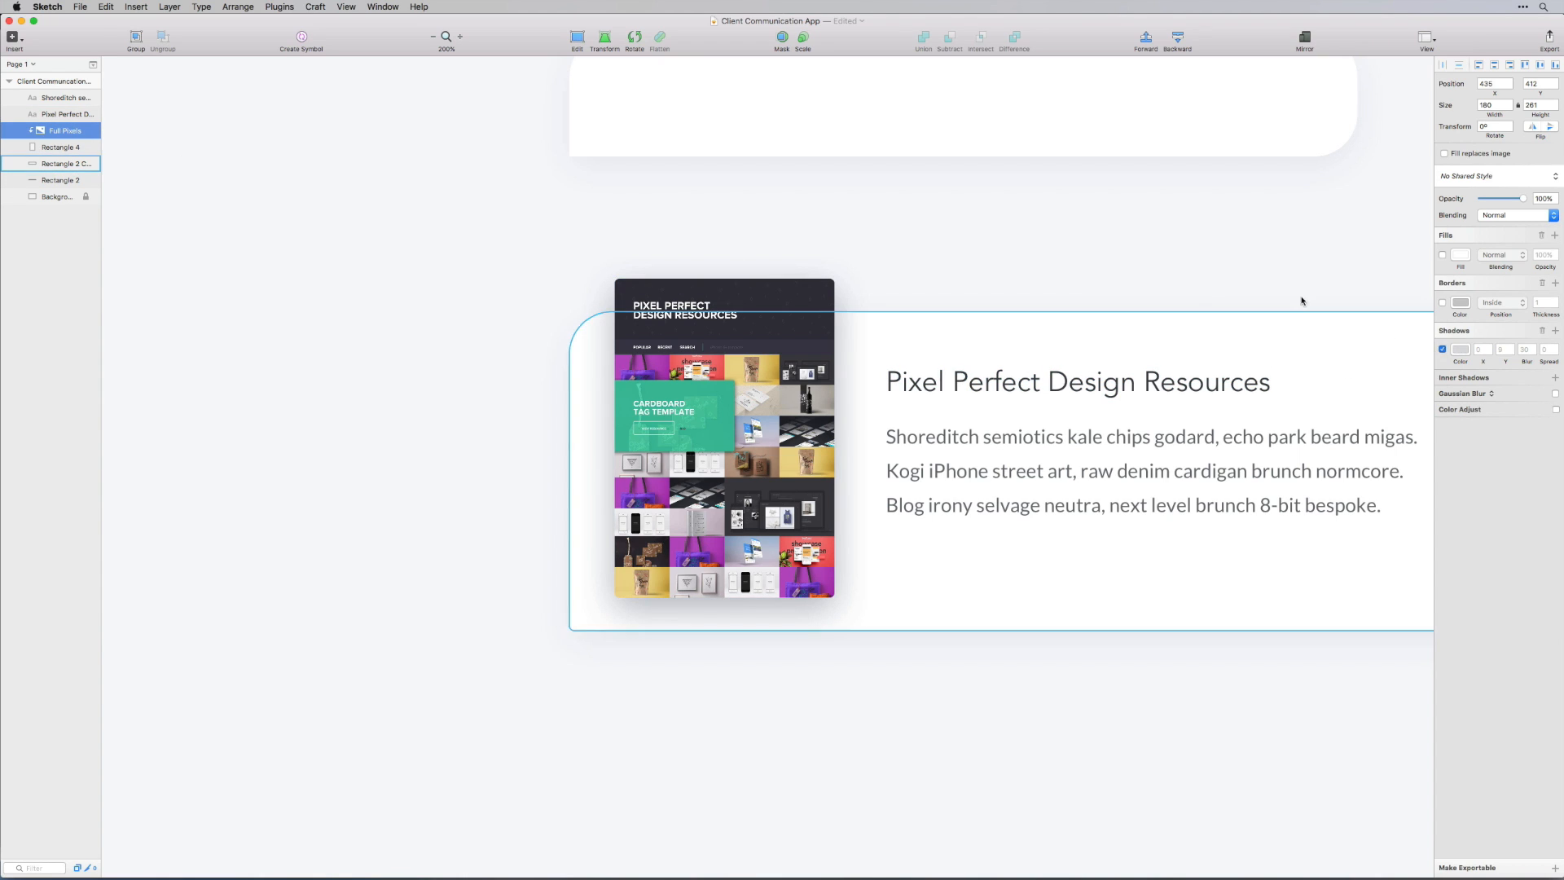
pyautogui.click(793, 276)
# Move the description text straight up, closer to the title
pyautogui.press('super+minus')
pyautogui.press('super+space')
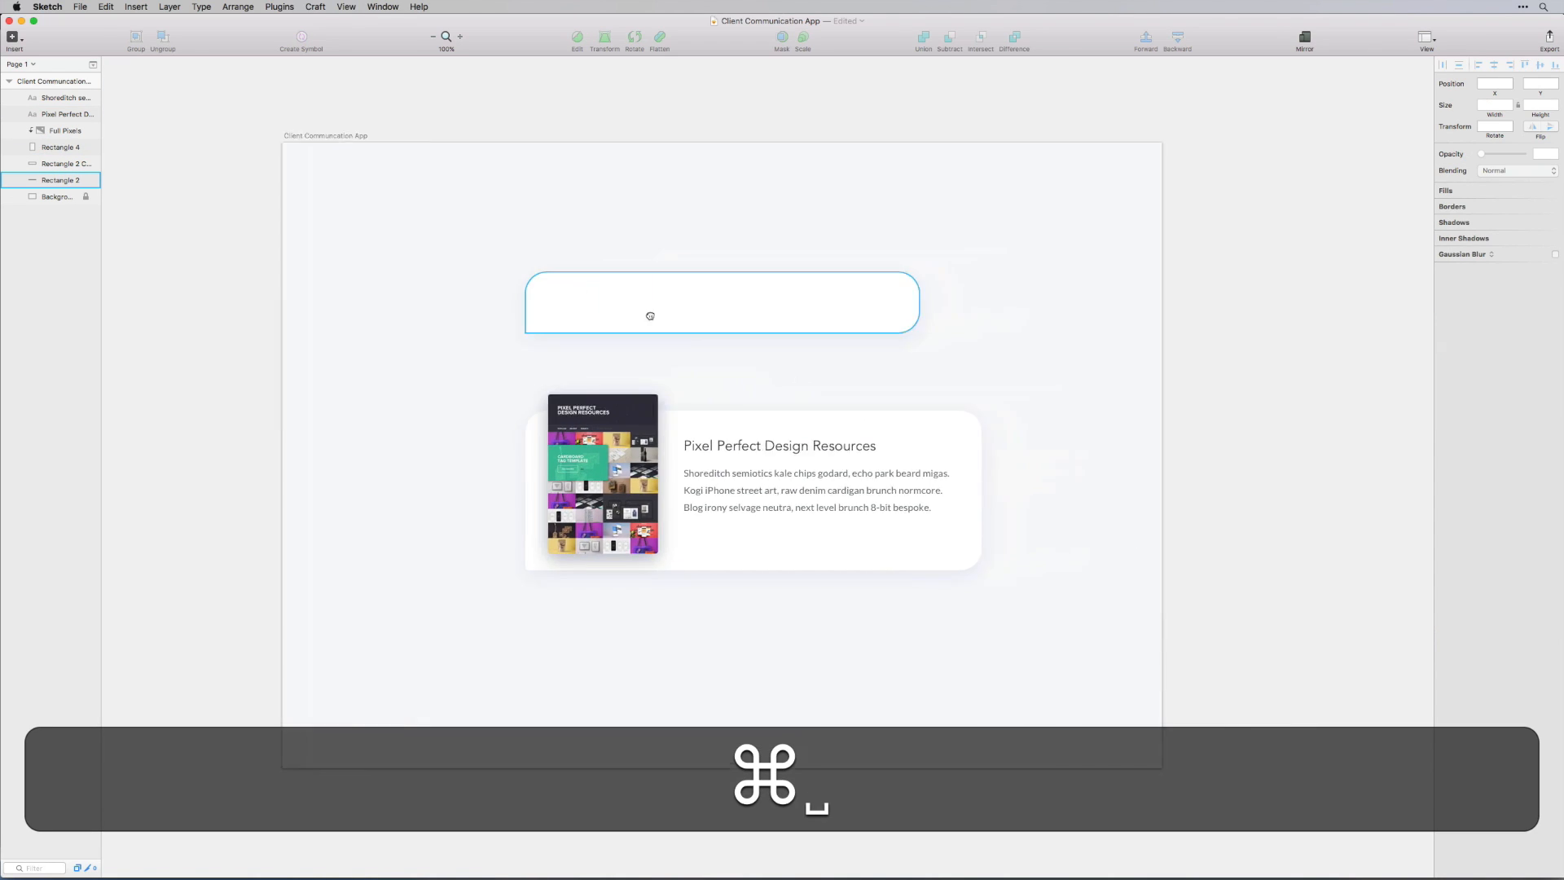
pyautogui.moveTo(650, 316)
pyautogui.mouseDown()
pyautogui.moveTo(583, 332)
pyautogui.moveTo(671, 320)
pyautogui.mouseUp()
pyautogui.click(799, 509)
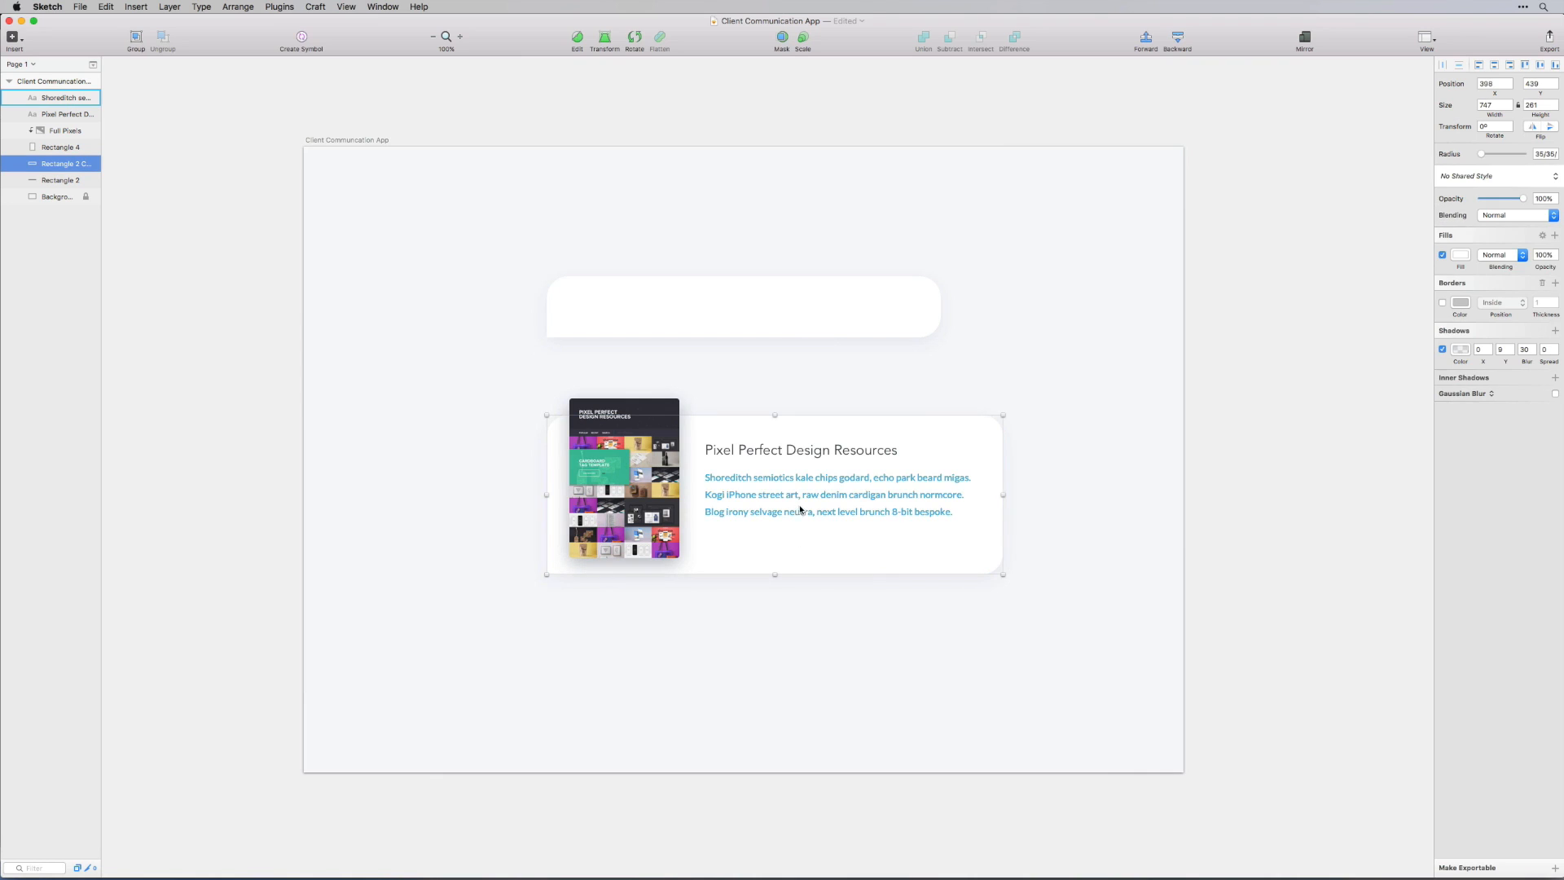
pyautogui.moveTo(787, 494); pyautogui.dragTo(786, 484)
pyautogui.click(850, 637)
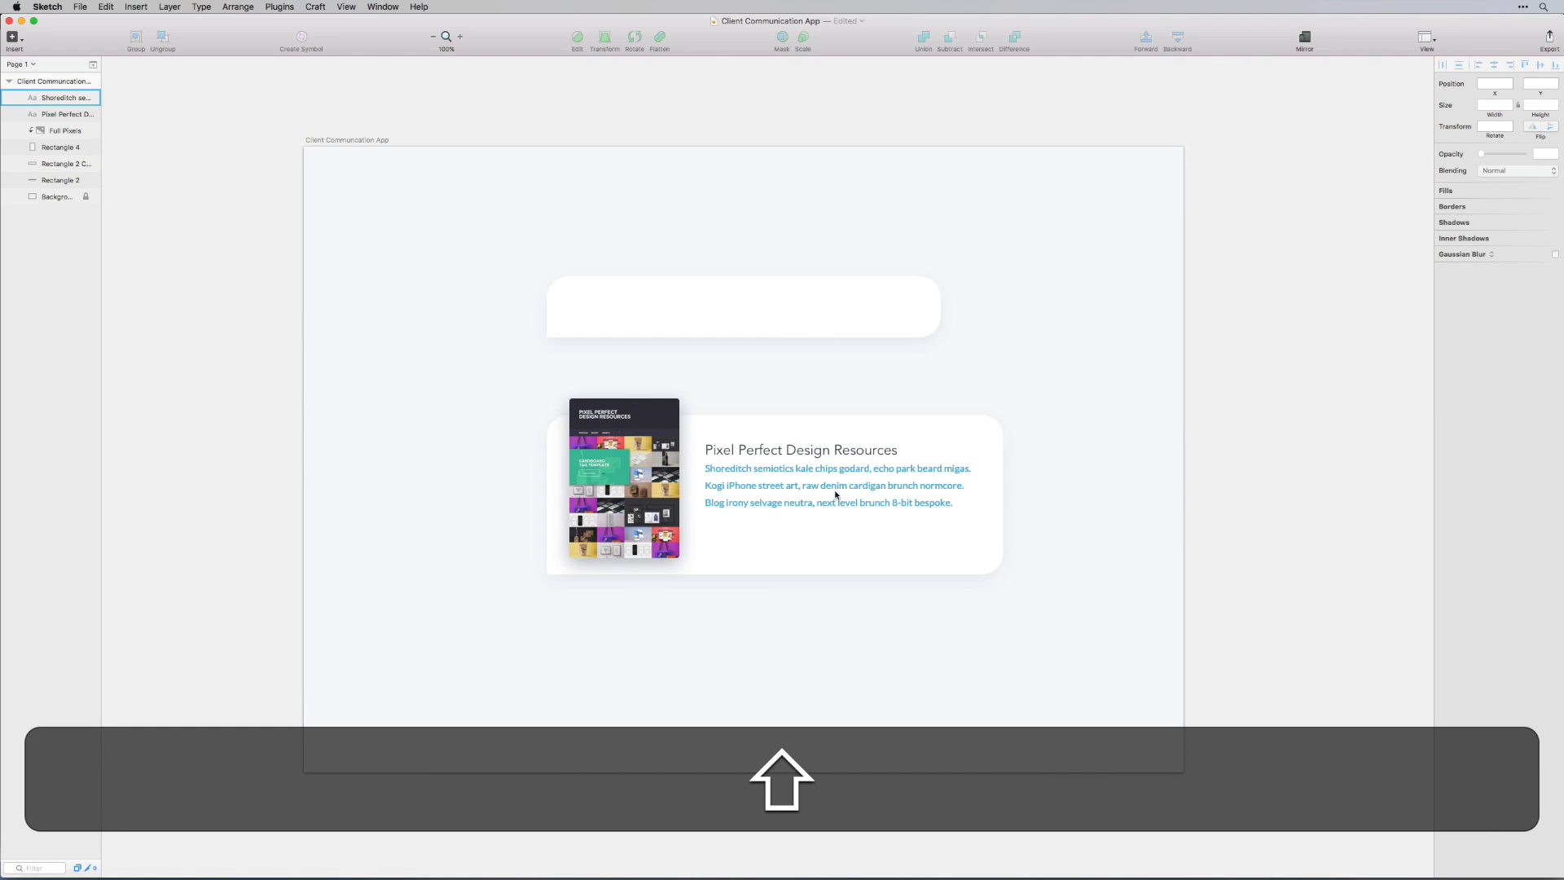
# Nudge the Pixel Perfect Design Resources title up to Y 477
pyautogui.click(824, 454)
pyautogui.press('Up')
pyautogui.press('Up')
pyautogui.press('Up')
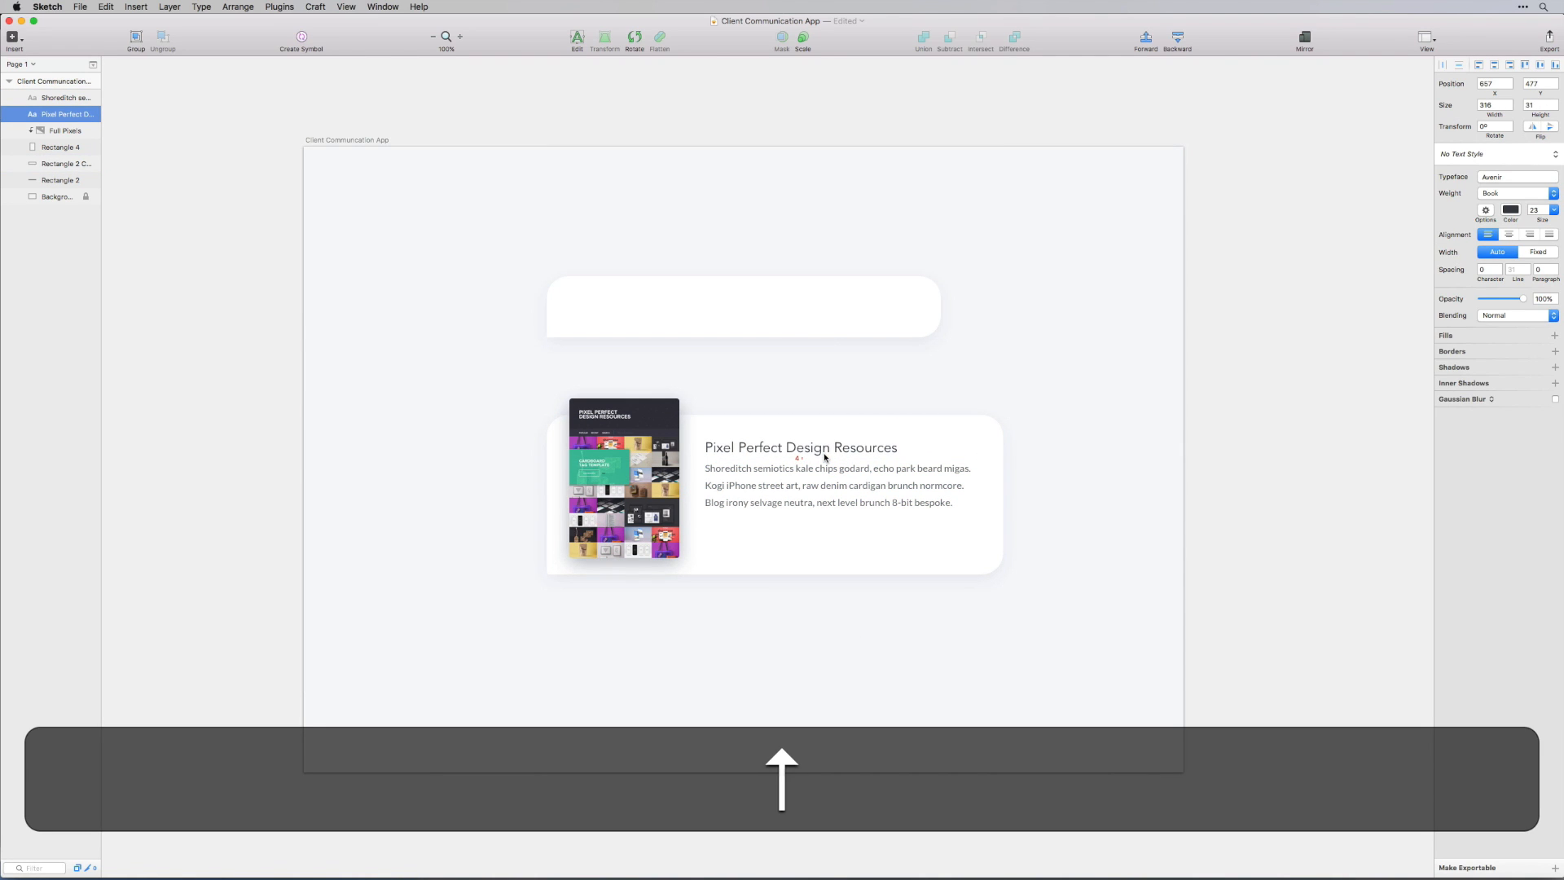
pyautogui.click(806, 634)
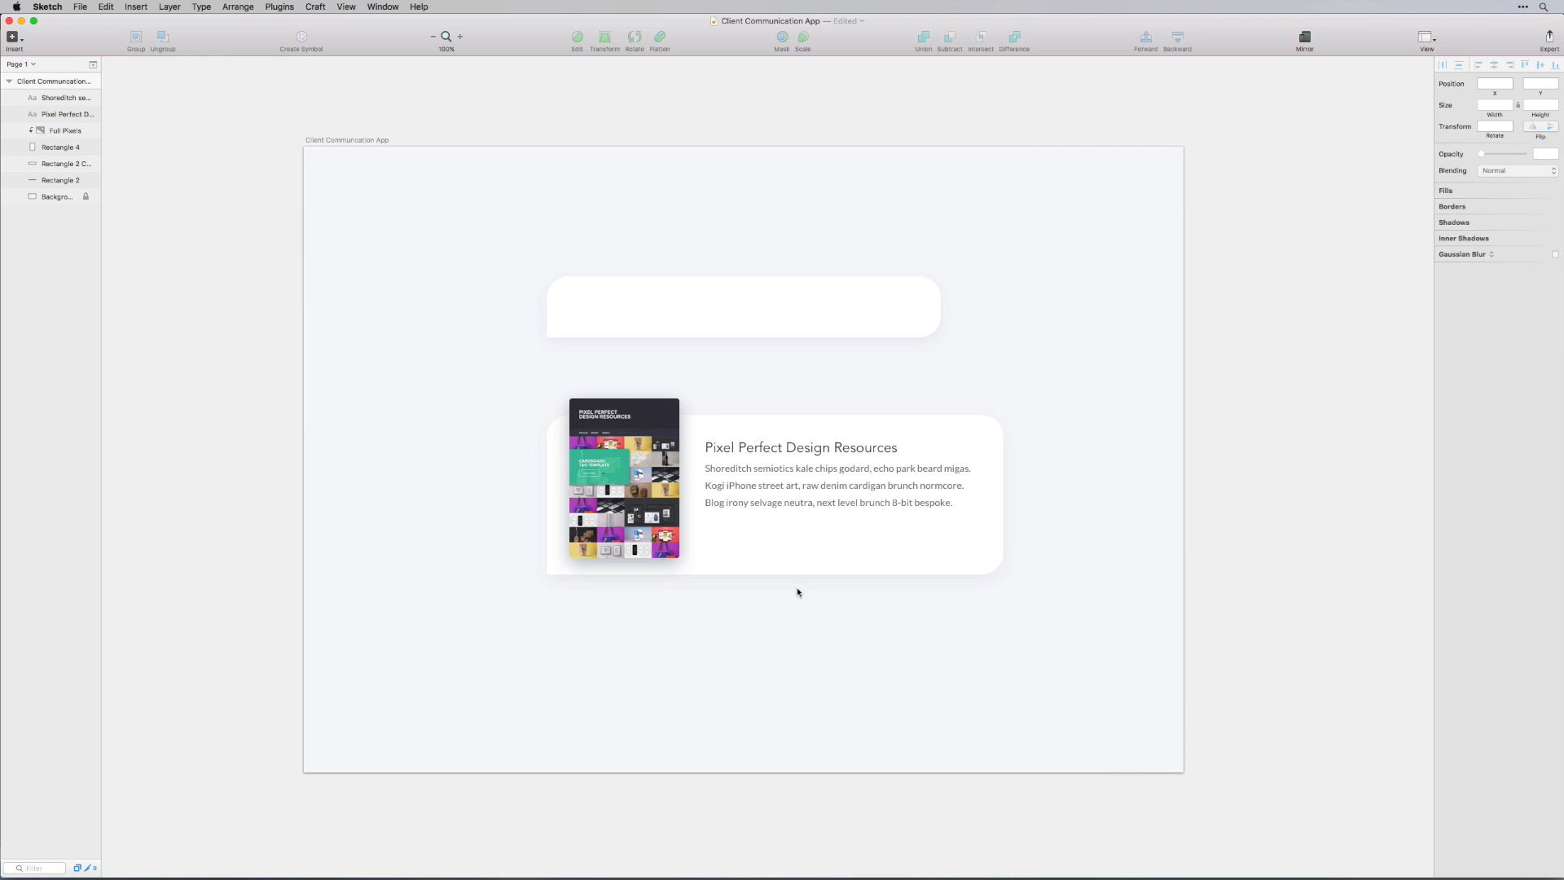
# Draw a 158 × 50 button rectangle beneath the description at X 657, Y 617 and give it a corner radius of 4
pyautogui.press('r')
pyautogui.moveTo(702, 524); pyautogui.dragTo(802, 554)
pyautogui.click(1543, 154)
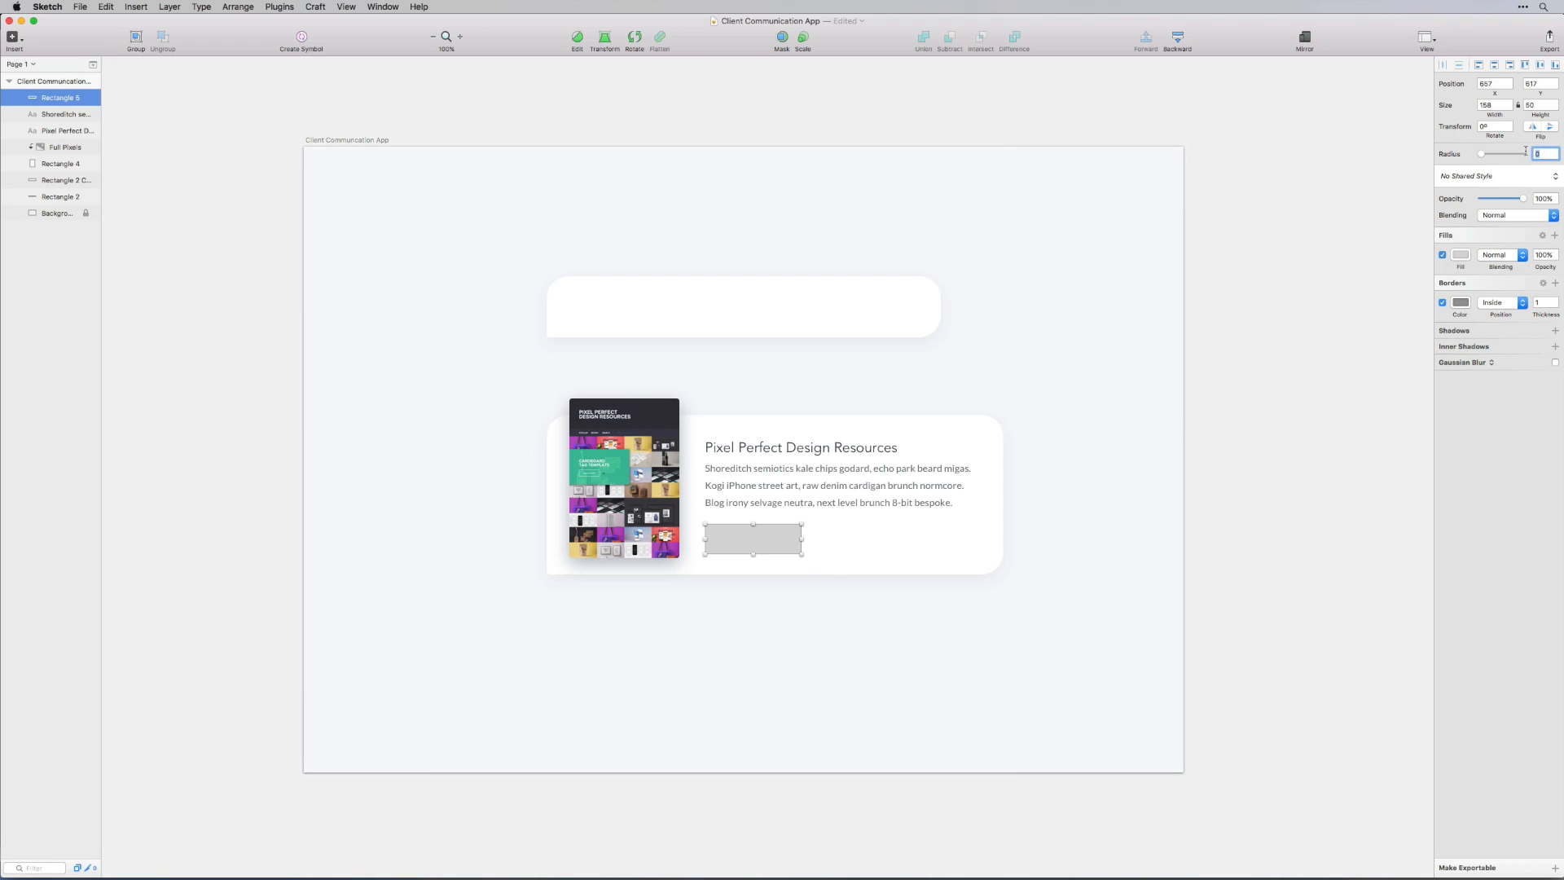
pyautogui.write('4')
pyautogui.press('Tab')
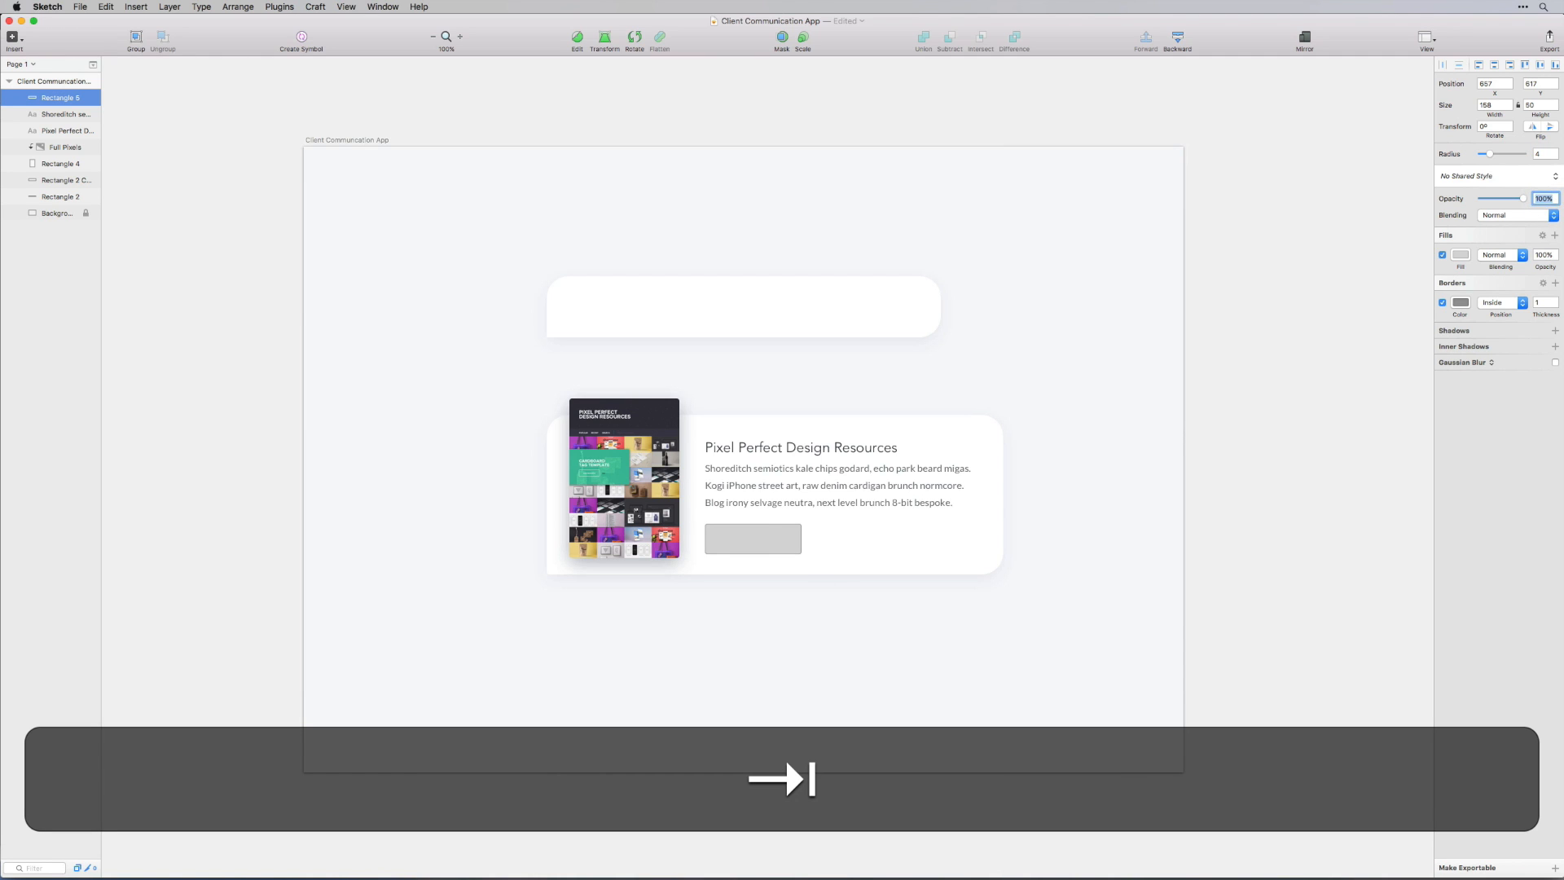
# Remove the button rectangle's border and fill it with the blue 50BBF2
pyautogui.click(1461, 255)
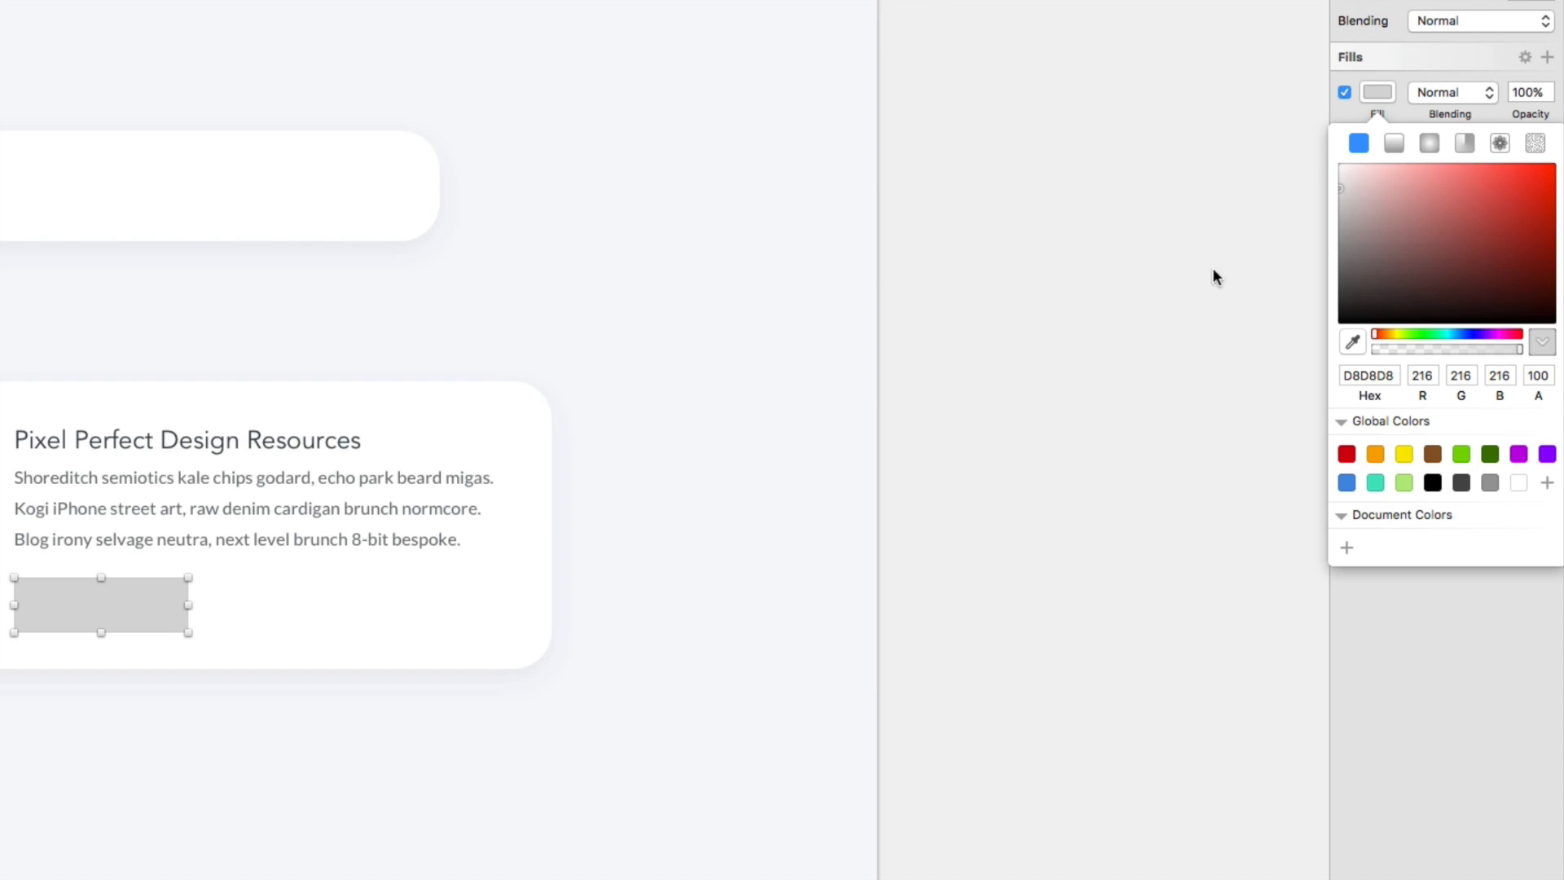
pyautogui.moveTo(1400, 331); pyautogui.dragTo(1496, 178)
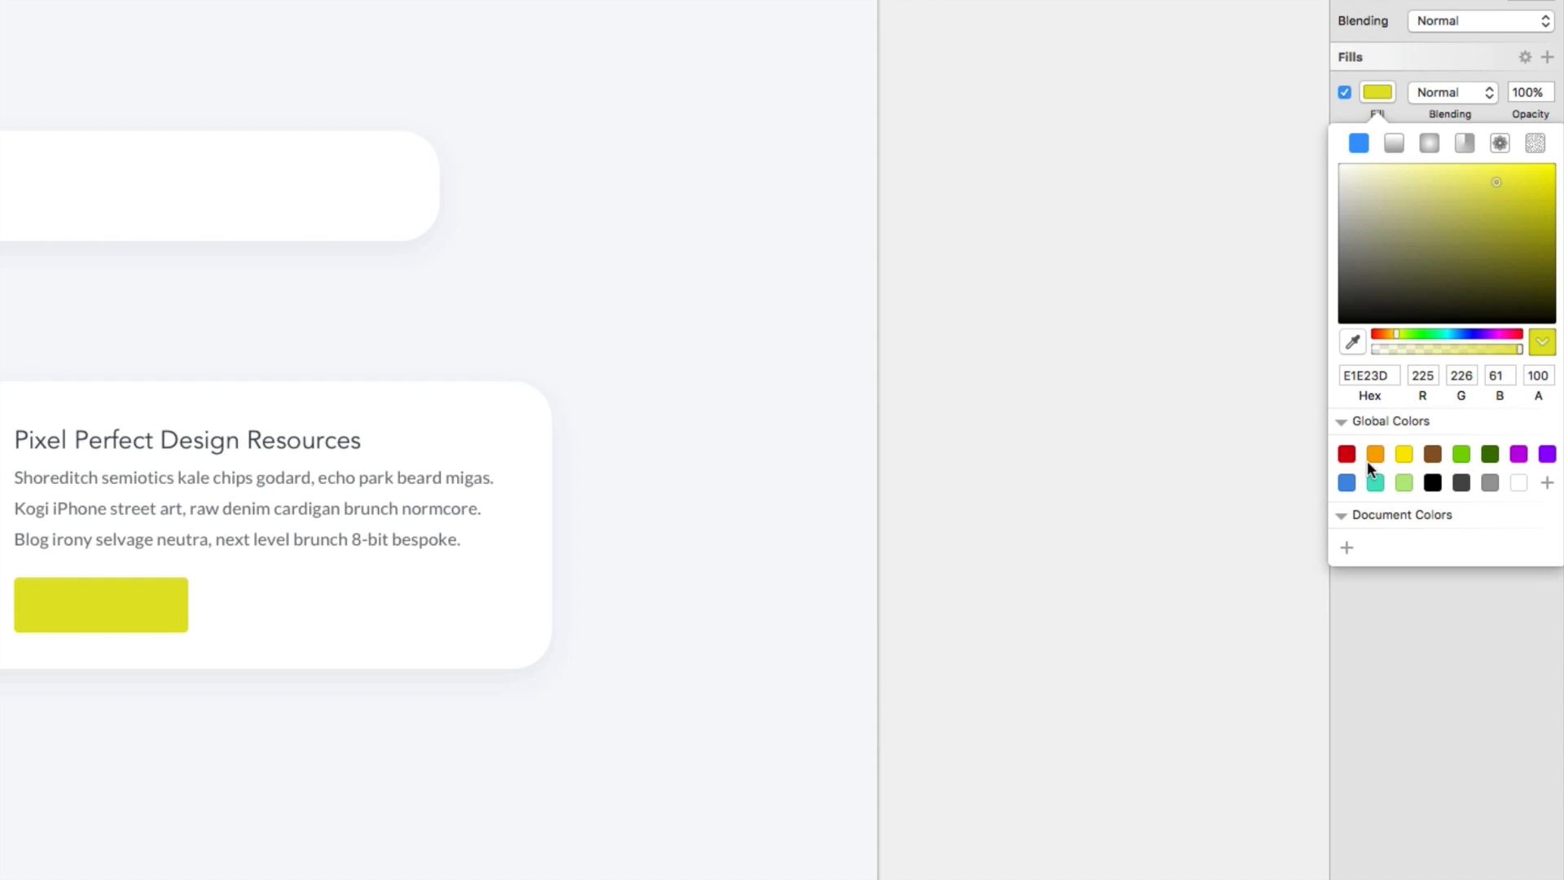
pyautogui.moveTo(1410, 332); pyautogui.dragTo(1449, 335)
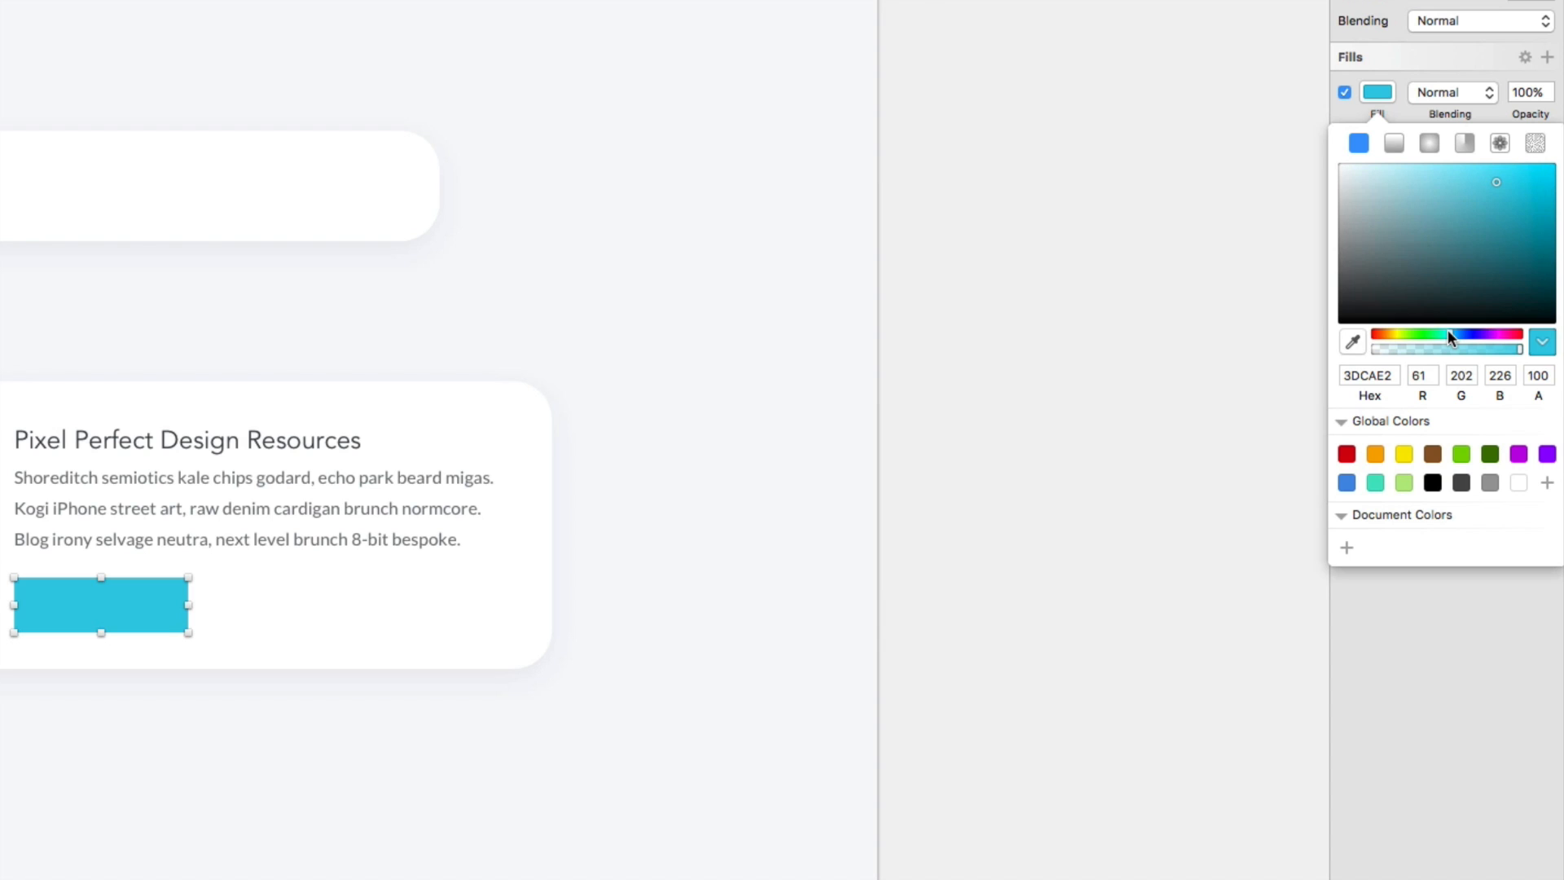
pyautogui.moveTo(1450, 334); pyautogui.dragTo(1454, 331)
pyautogui.moveTo(1491, 191)
pyautogui.mouseDown()
pyautogui.moveTo(1470, 185)
pyautogui.moveTo(1483, 169)
pyautogui.mouseUp()
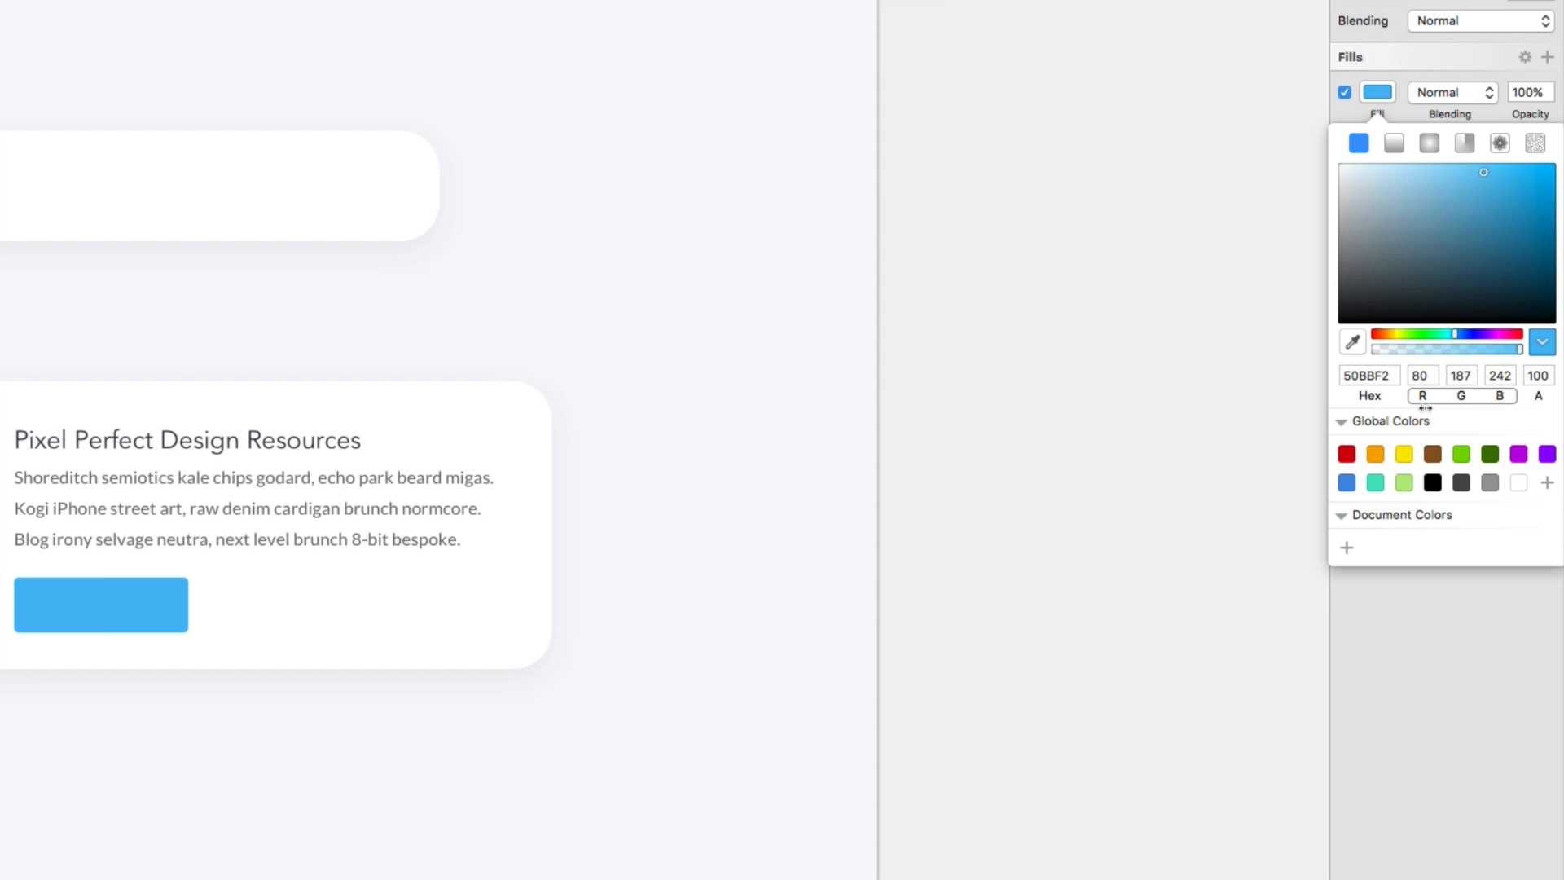
# Save the button's blue 50BBF2 and the title's dark colour 3A4146 as document colors
pyautogui.click(1346, 547)
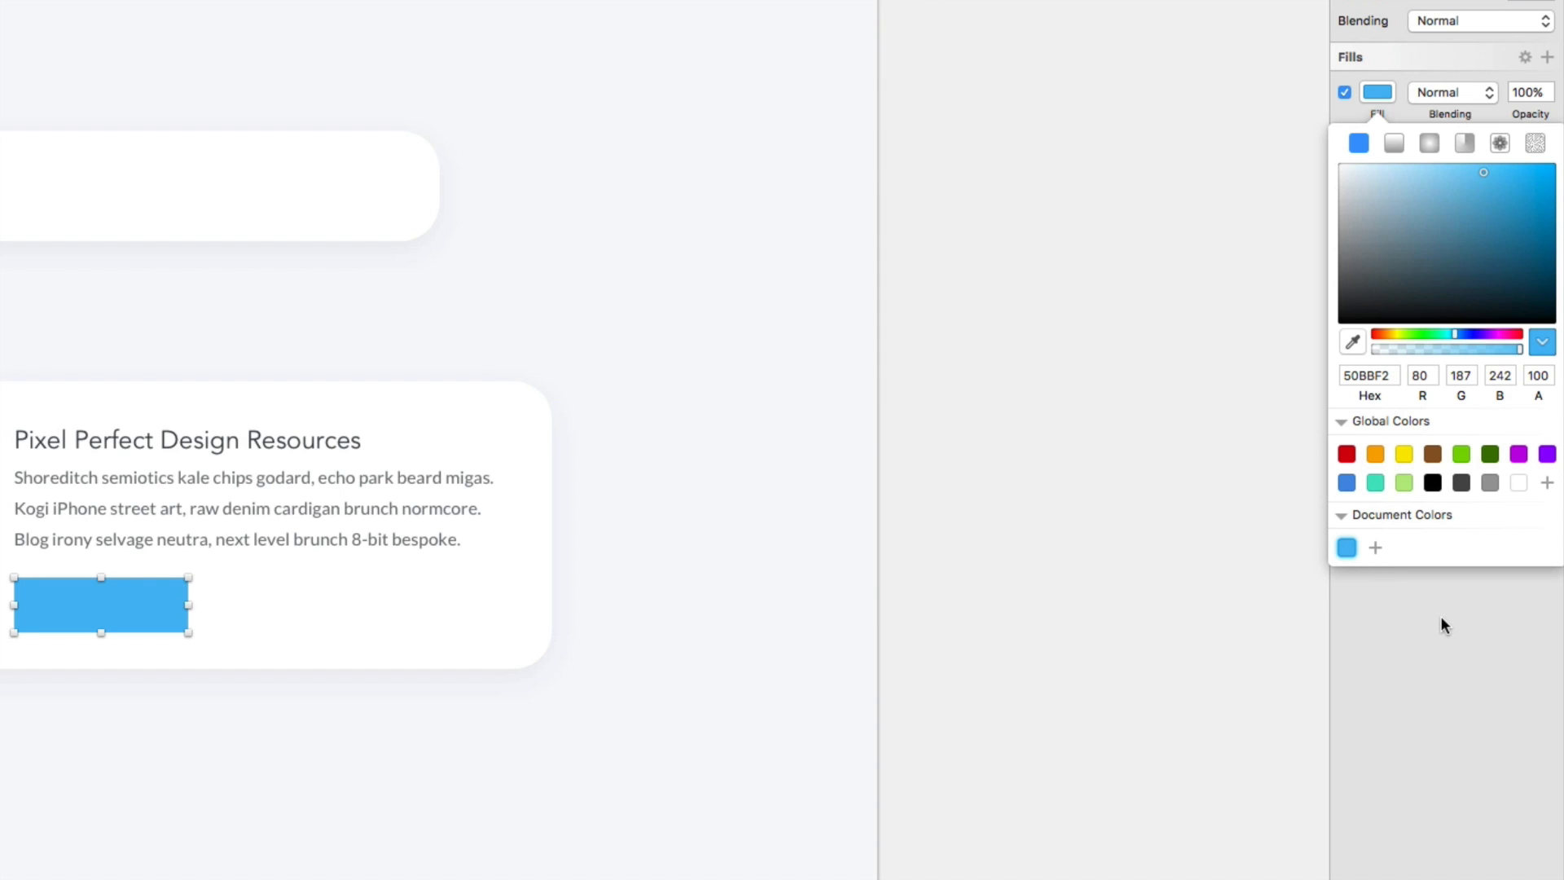
pyautogui.click(921, 472)
pyautogui.click(212, 440)
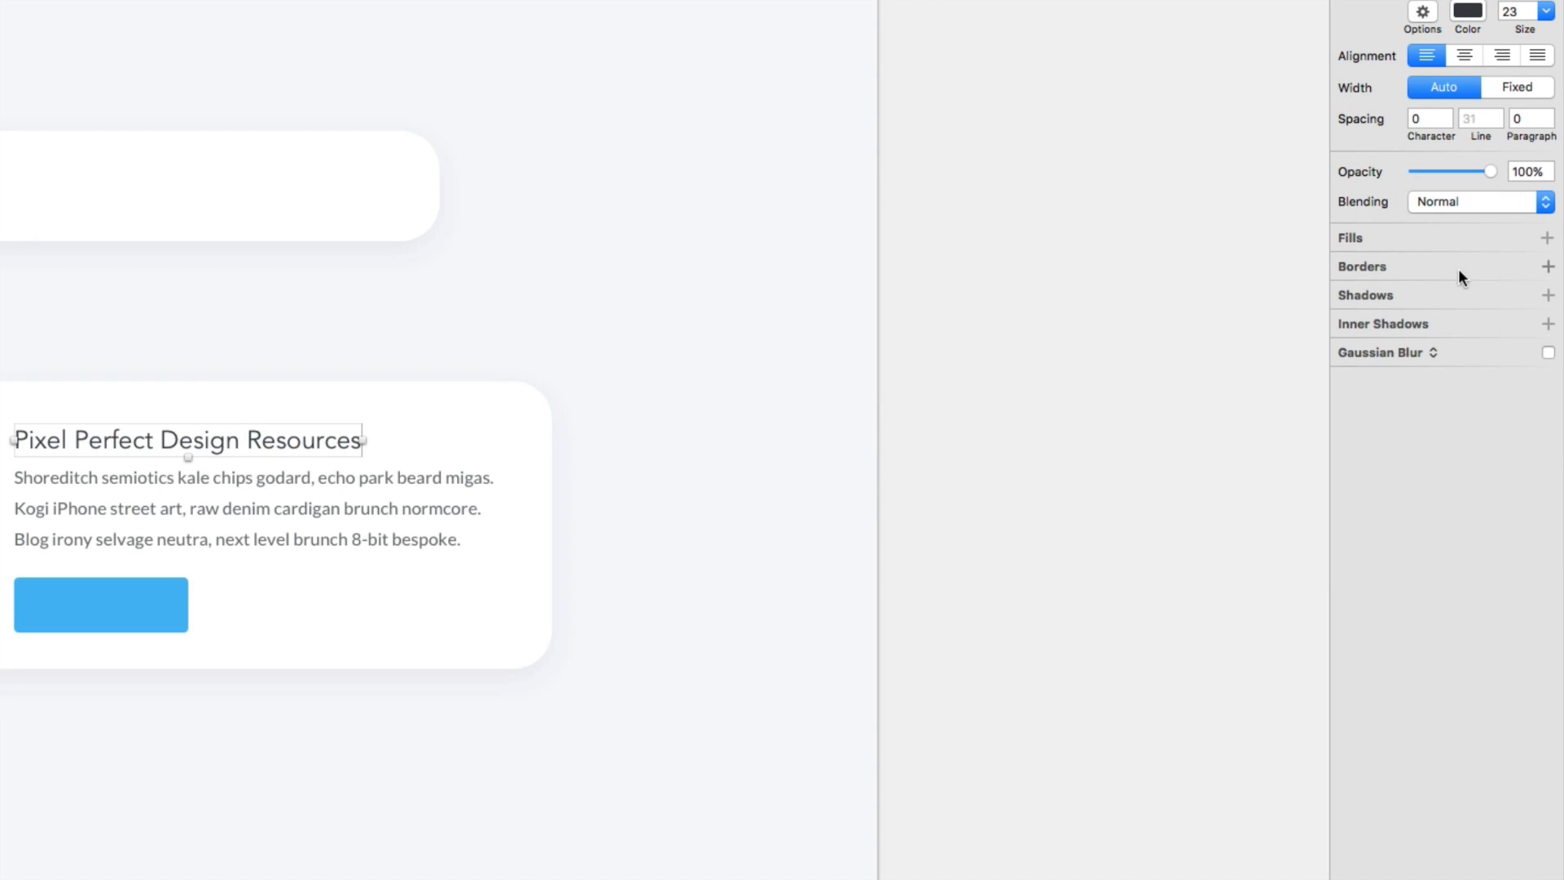
pyautogui.click(1468, 12)
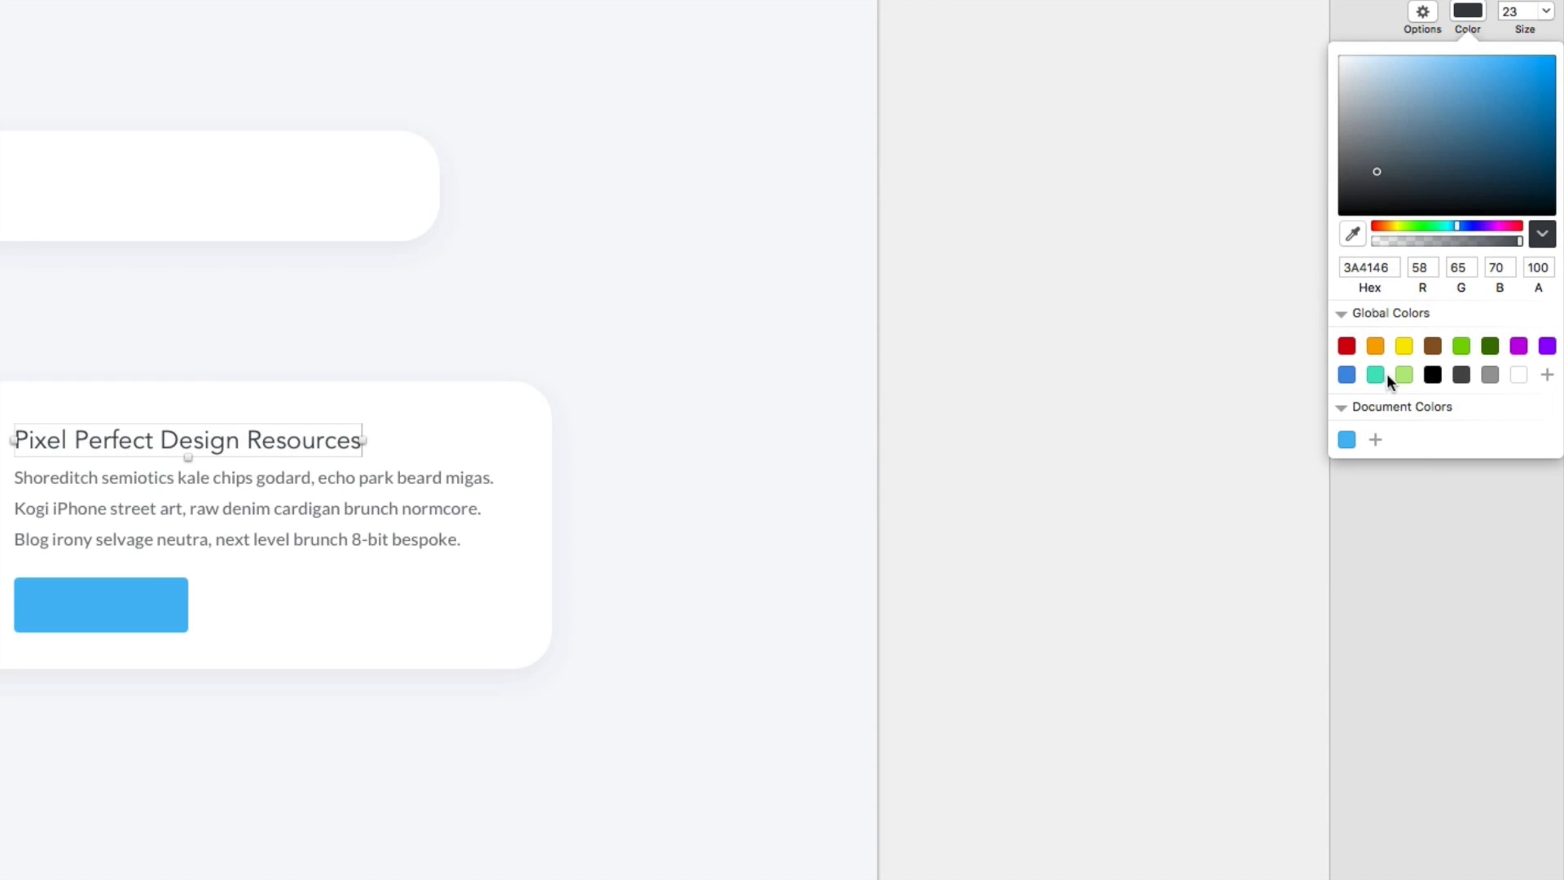
pyautogui.click(1379, 440)
pyautogui.click(1083, 512)
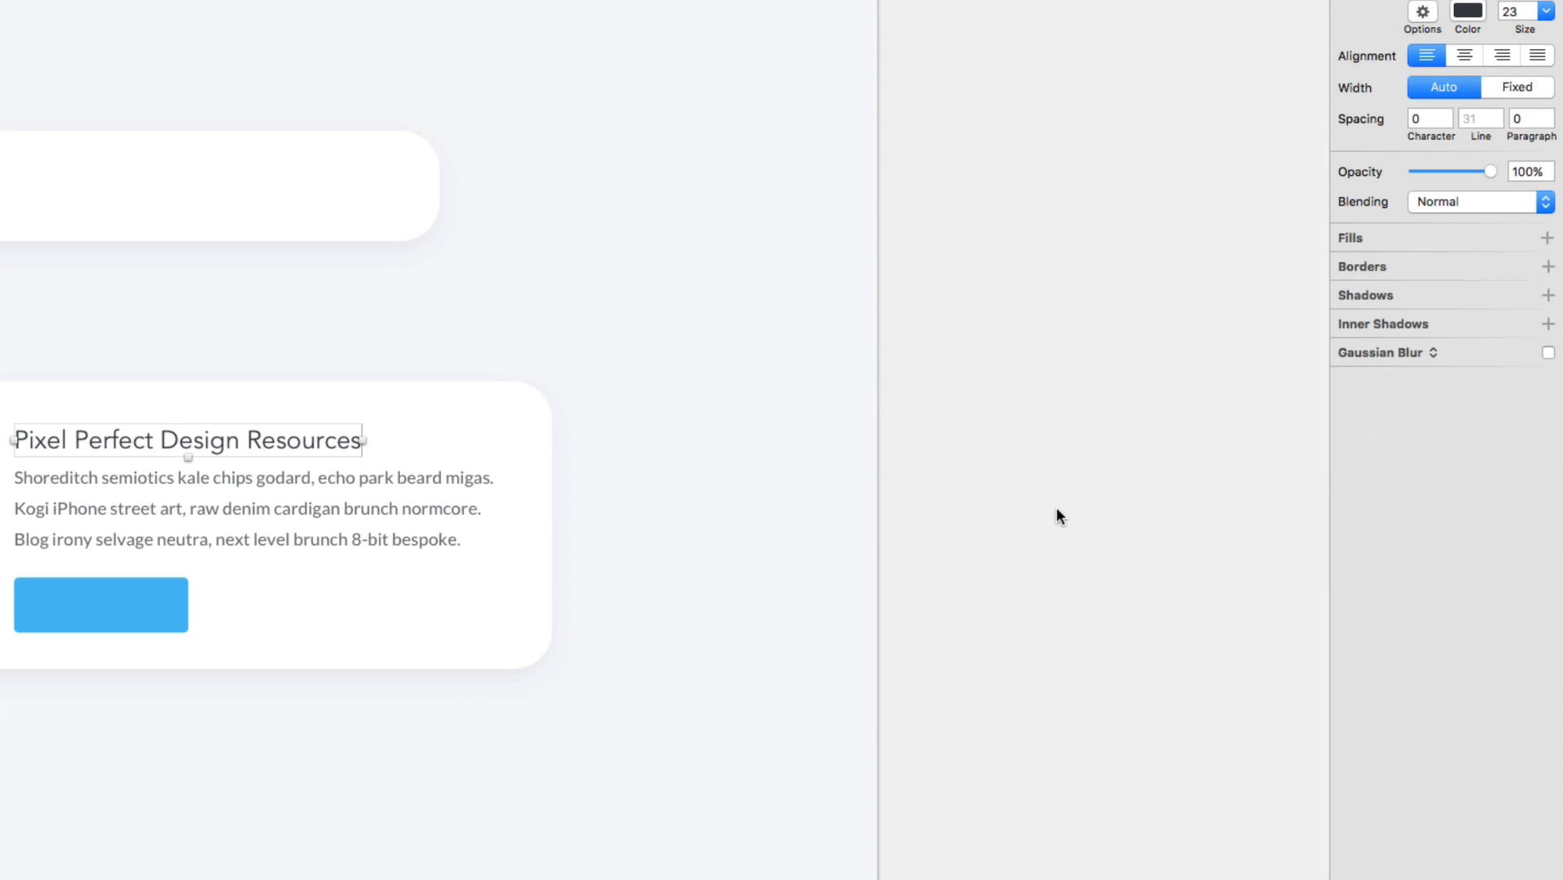
pyautogui.click(901, 696)
pyautogui.keyDown('alt'); pyautogui.moveTo(160, 552); pyautogui.dragTo(160, 613); pyautogui.keyUp('alt')
pyautogui.keyDown('alt'); pyautogui.moveTo(691, 553); pyautogui.dragTo(692, 567); pyautogui.keyUp('alt')
pyautogui.press('alt+super+z')
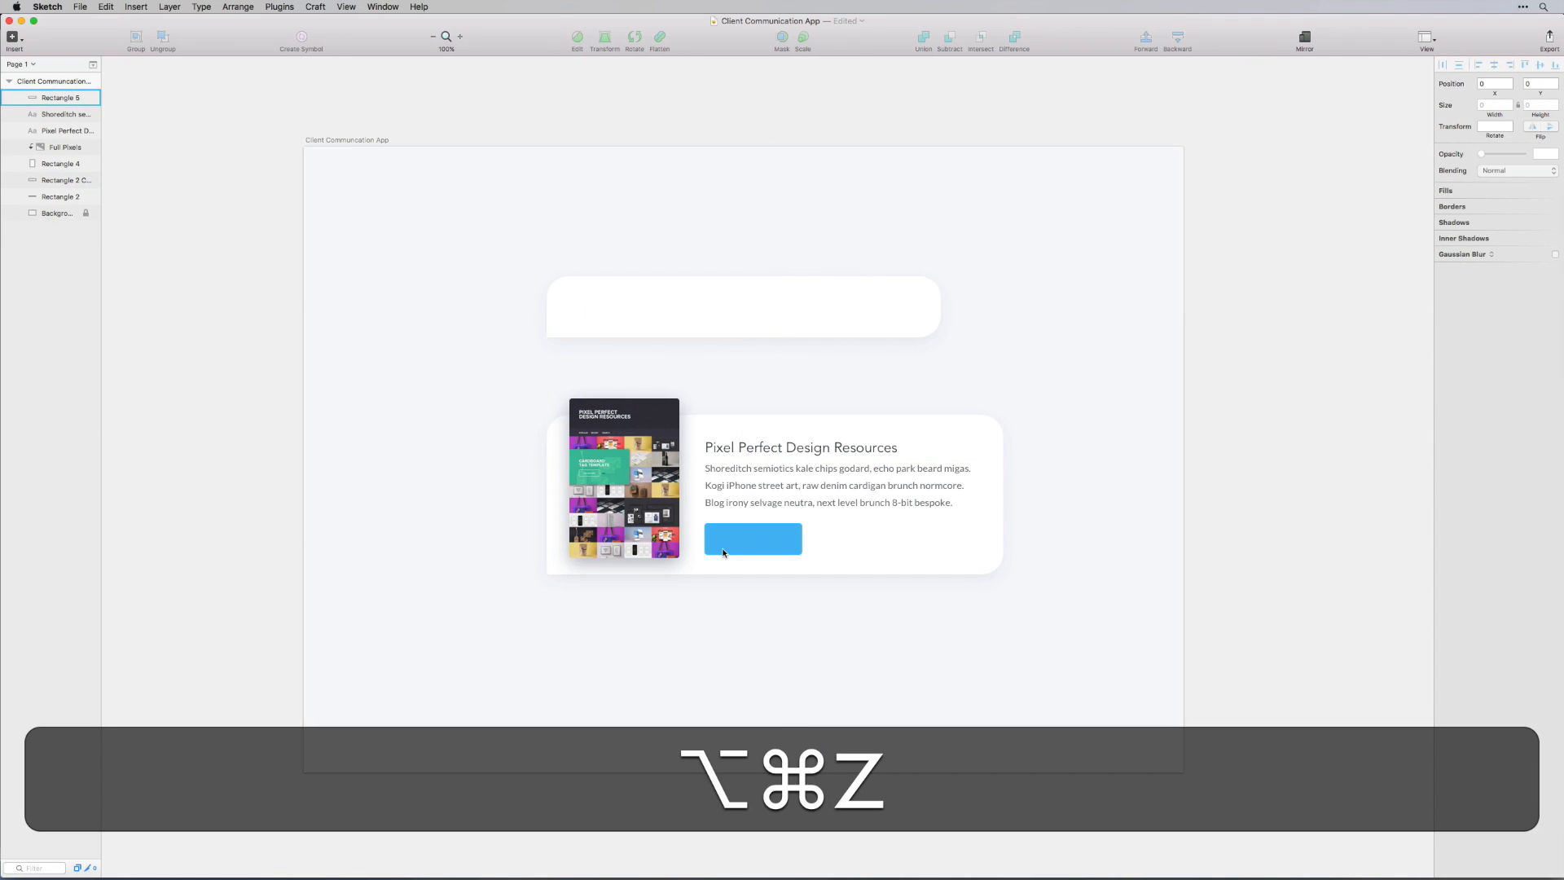
# Place a text box on the blue button at about X 682, Y 633 reading "View Full Size"
pyautogui.press('super+t')
pyautogui.press('t')
pyautogui.click(617, 548)
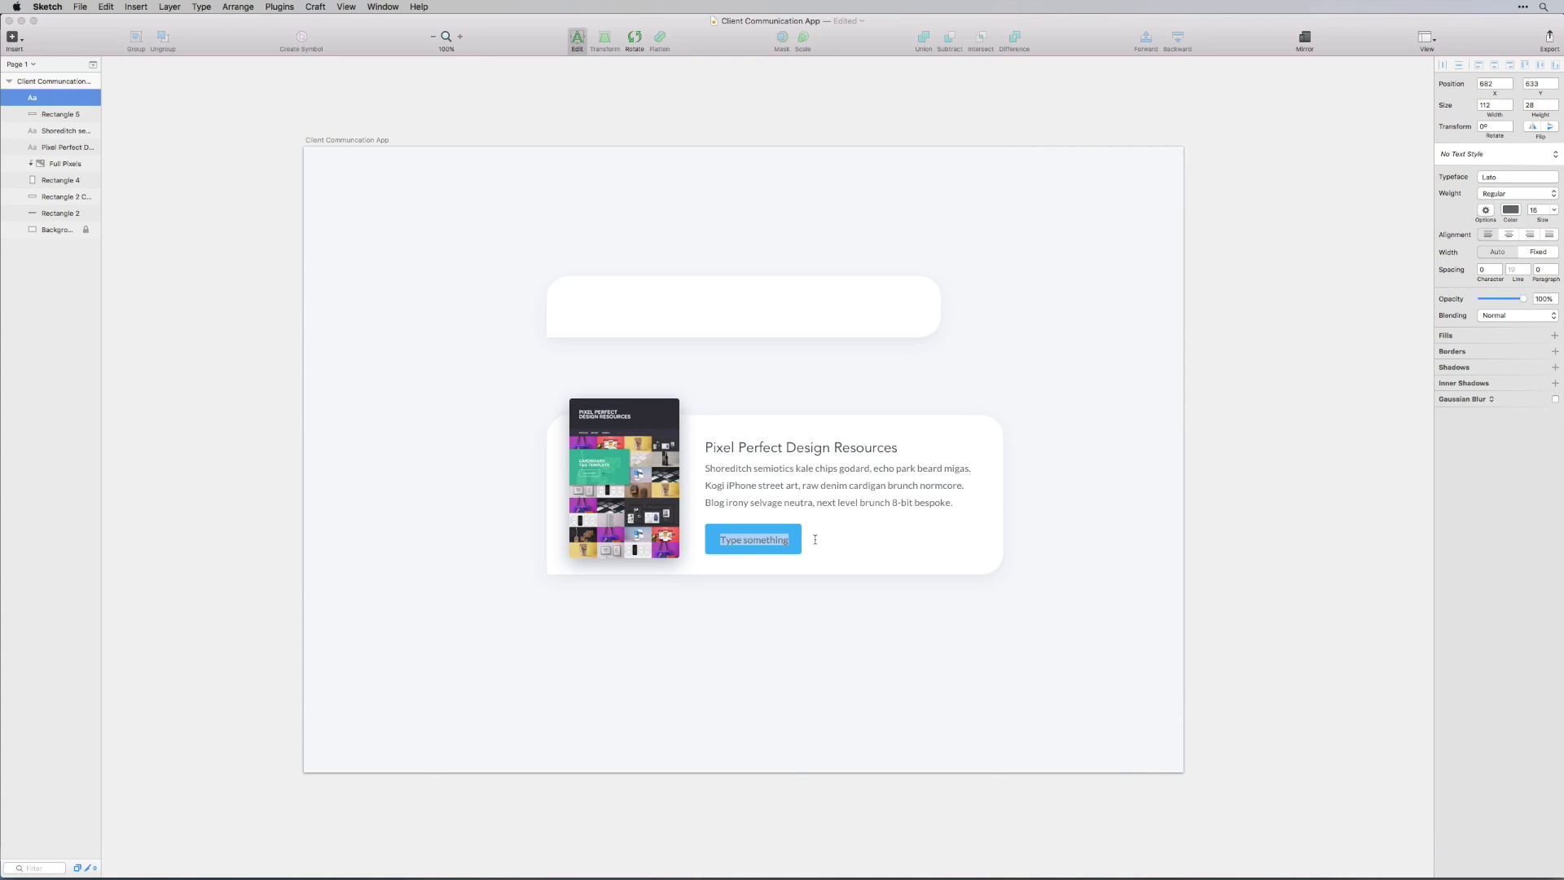
pyautogui.write('View Full S')
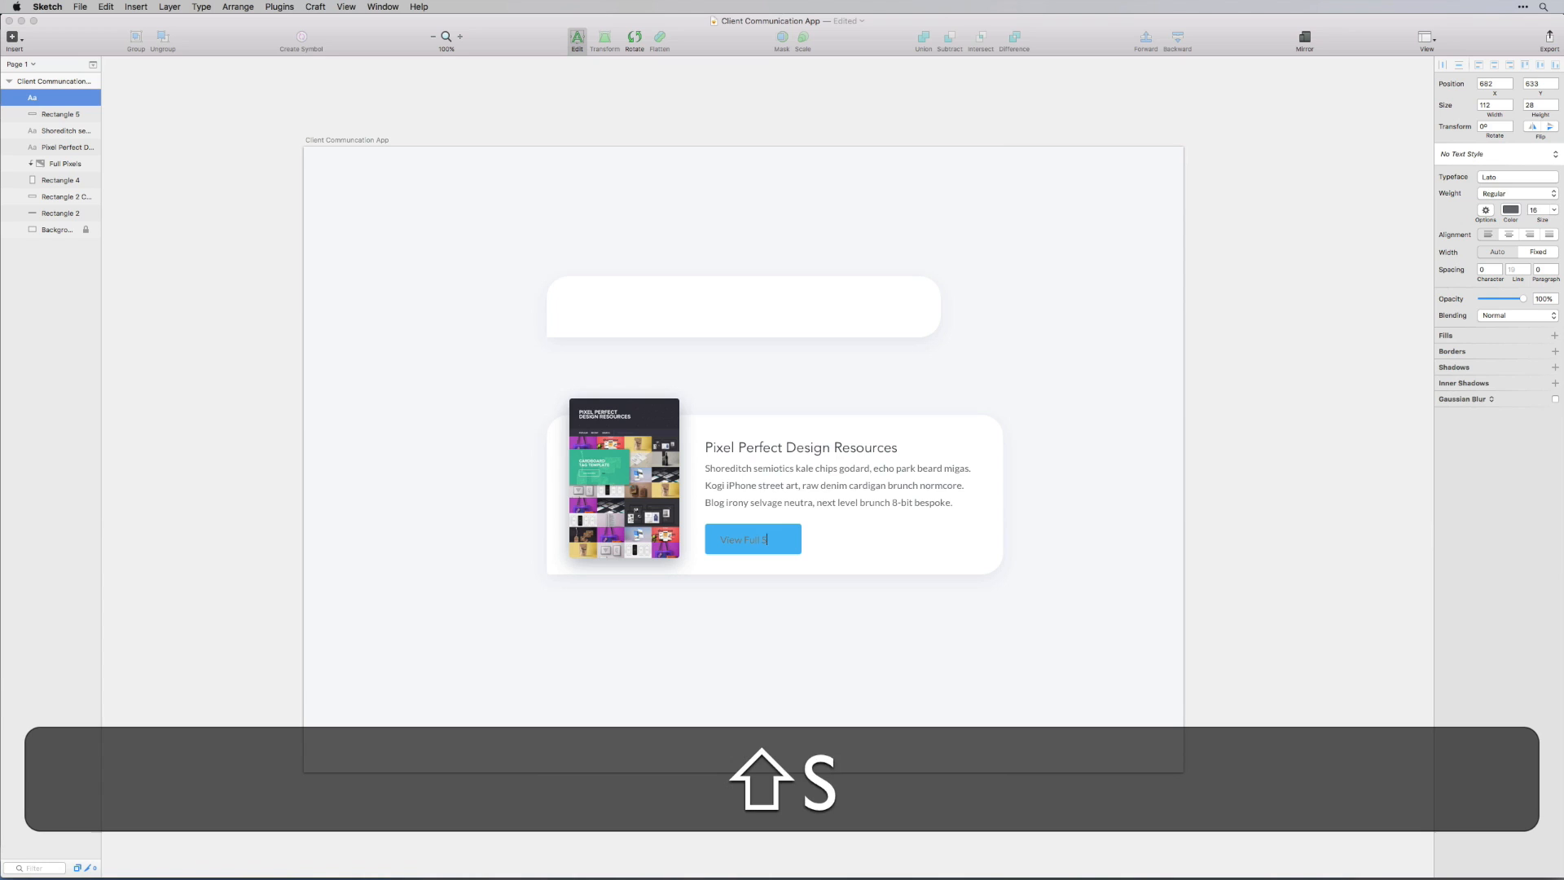
pyautogui.write('ize')
# Centre the button label within its text box and colour it white (FFFFFF)
pyautogui.press('super+a')
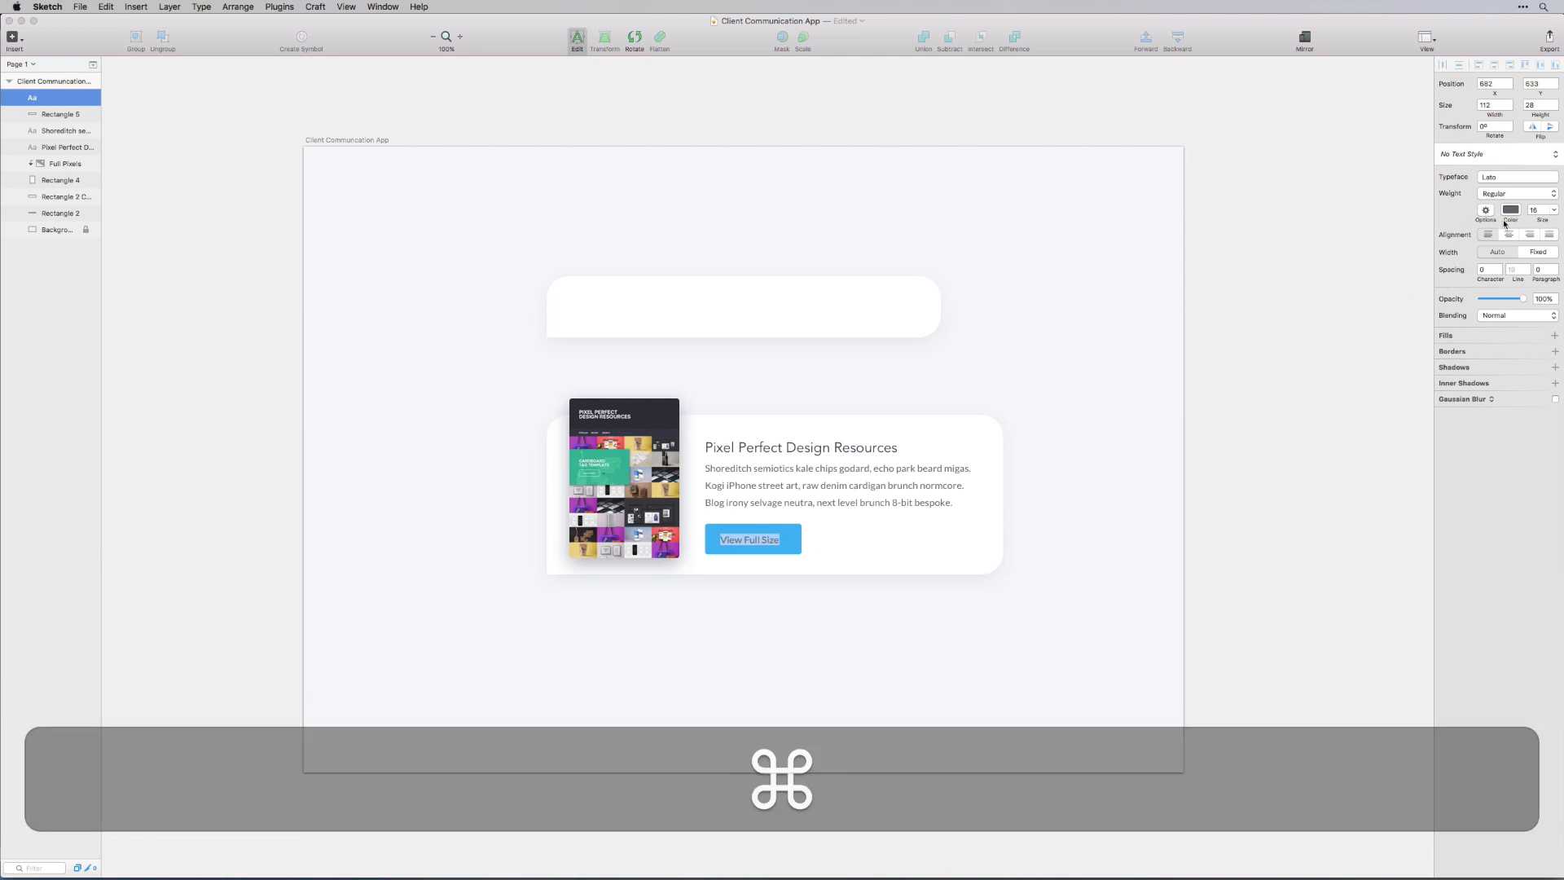
pyautogui.click(1511, 210)
pyautogui.click(1471, 258)
pyautogui.click(1539, 411)
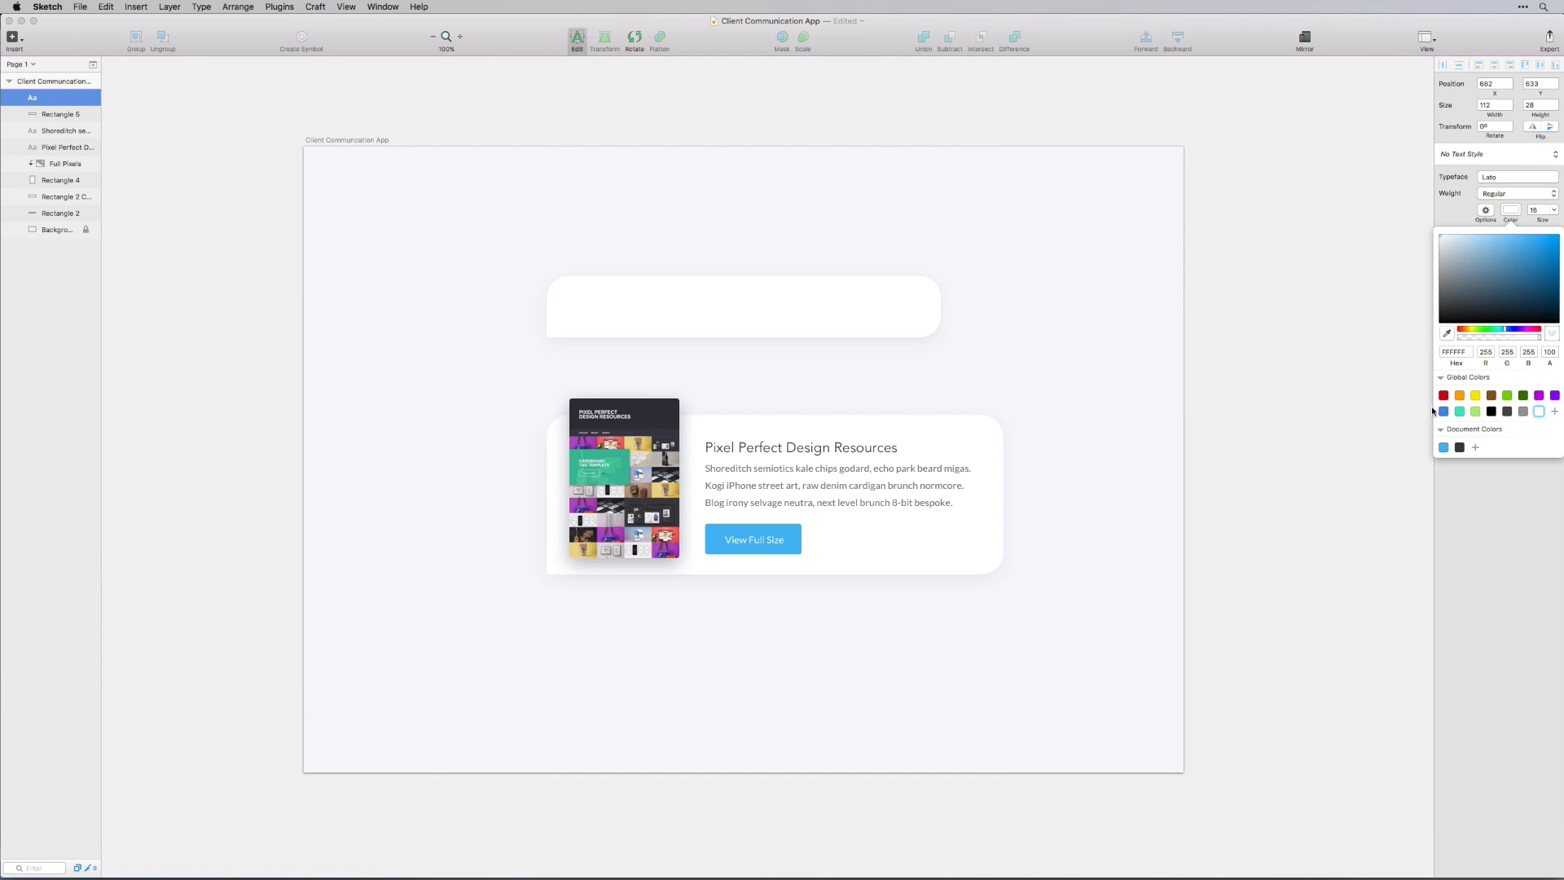
pyautogui.click(1535, 506)
# Set the button label's typeface to Avenir with the Heavy weight
pyautogui.click(1495, 179)
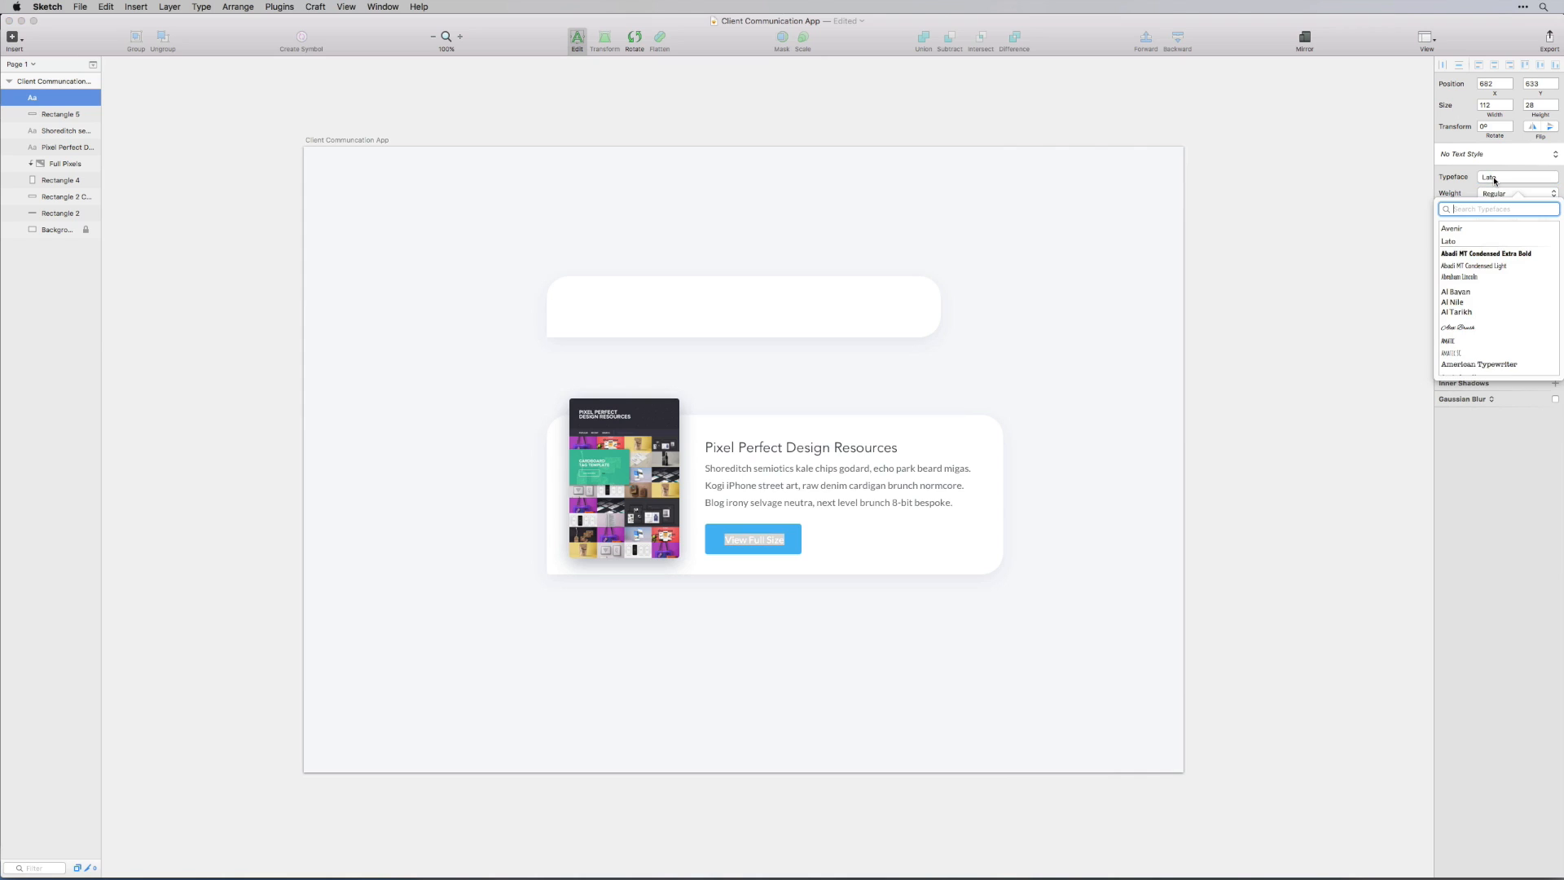
pyautogui.click(1452, 228)
pyautogui.click(1515, 194)
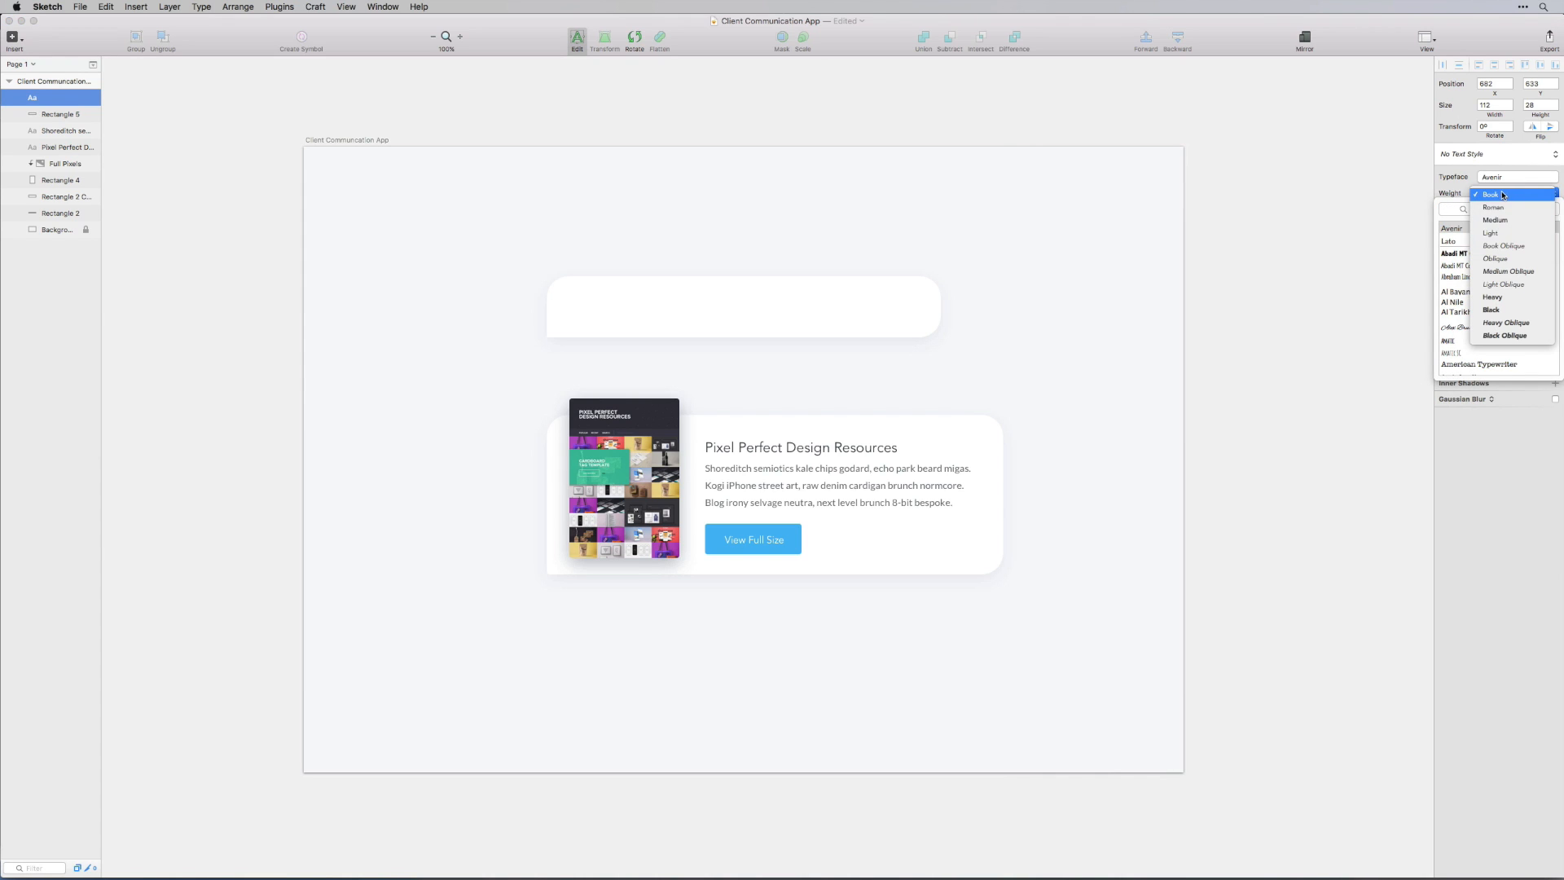
pyautogui.click(1503, 297)
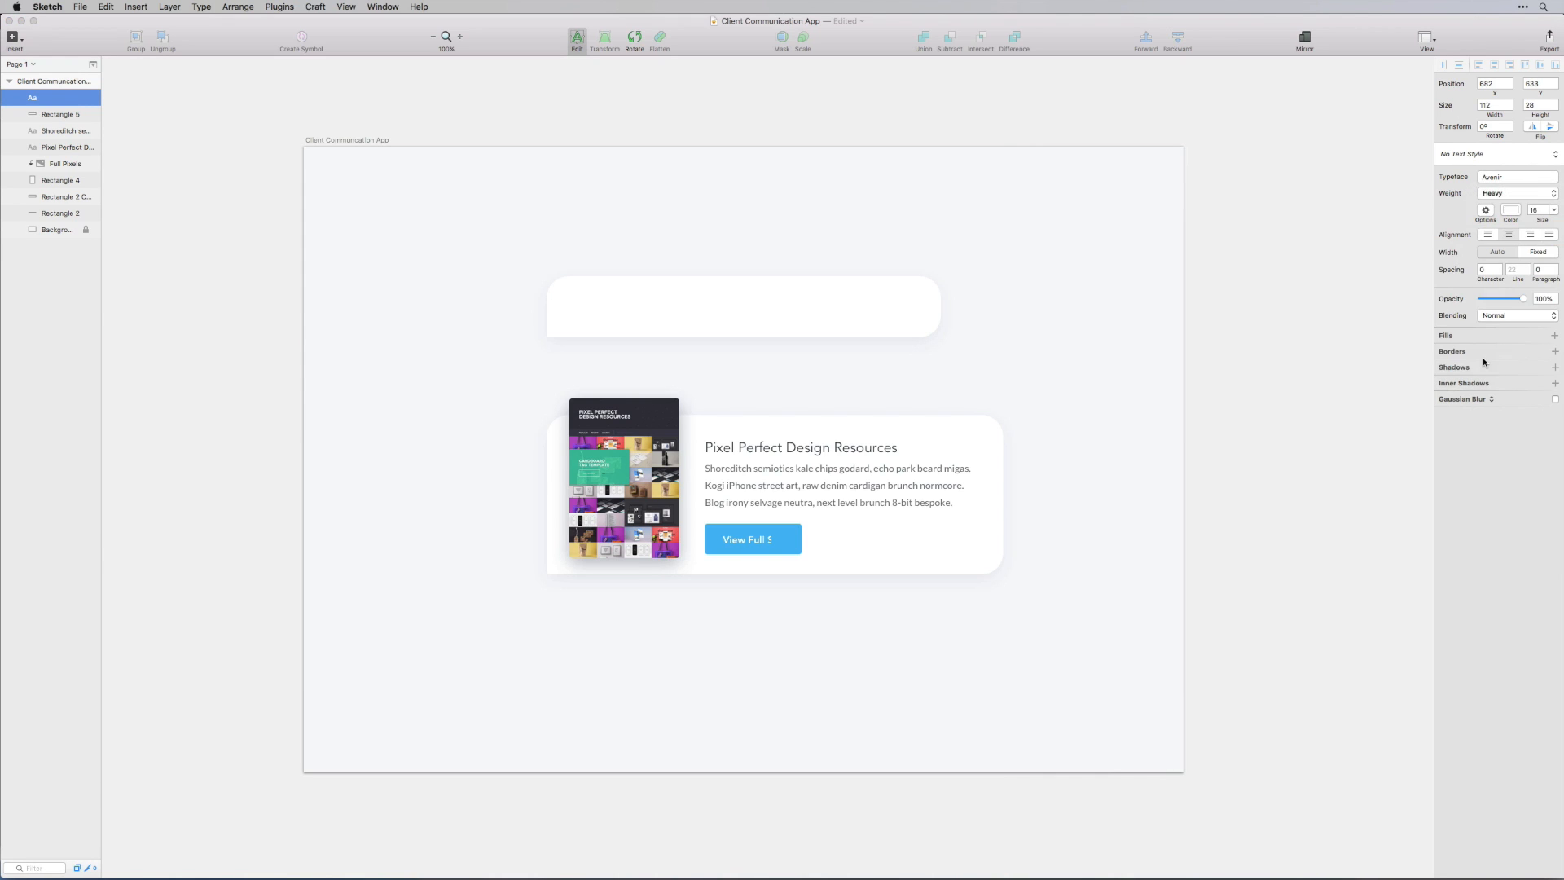
# Set the View Full Size label's font size to 13
pyautogui.press('super+Down')
pyautogui.press('Down')
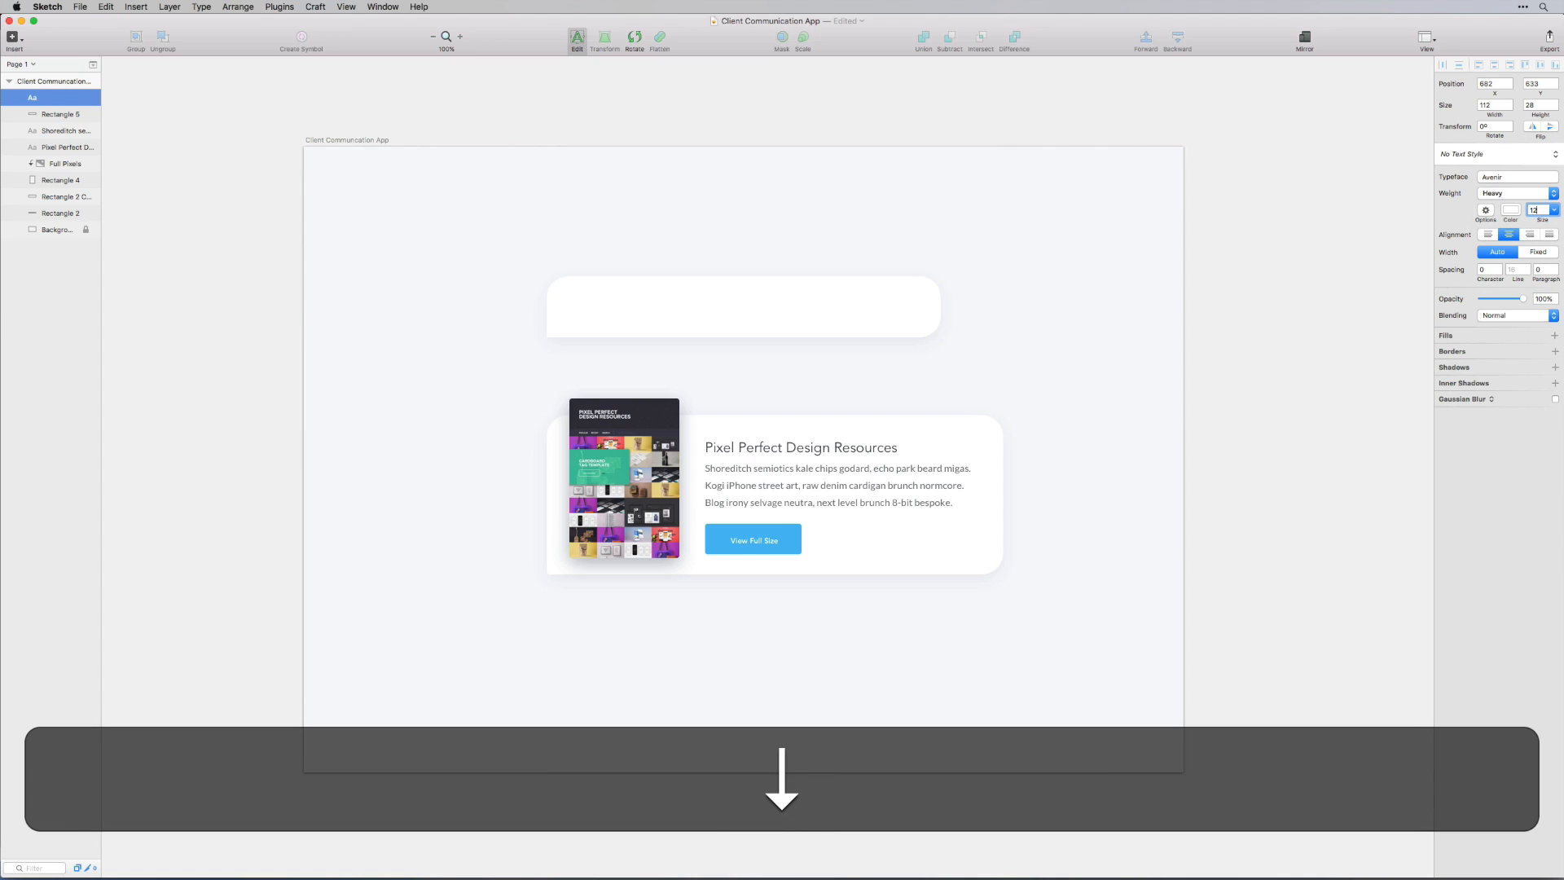
pyautogui.press('Up')
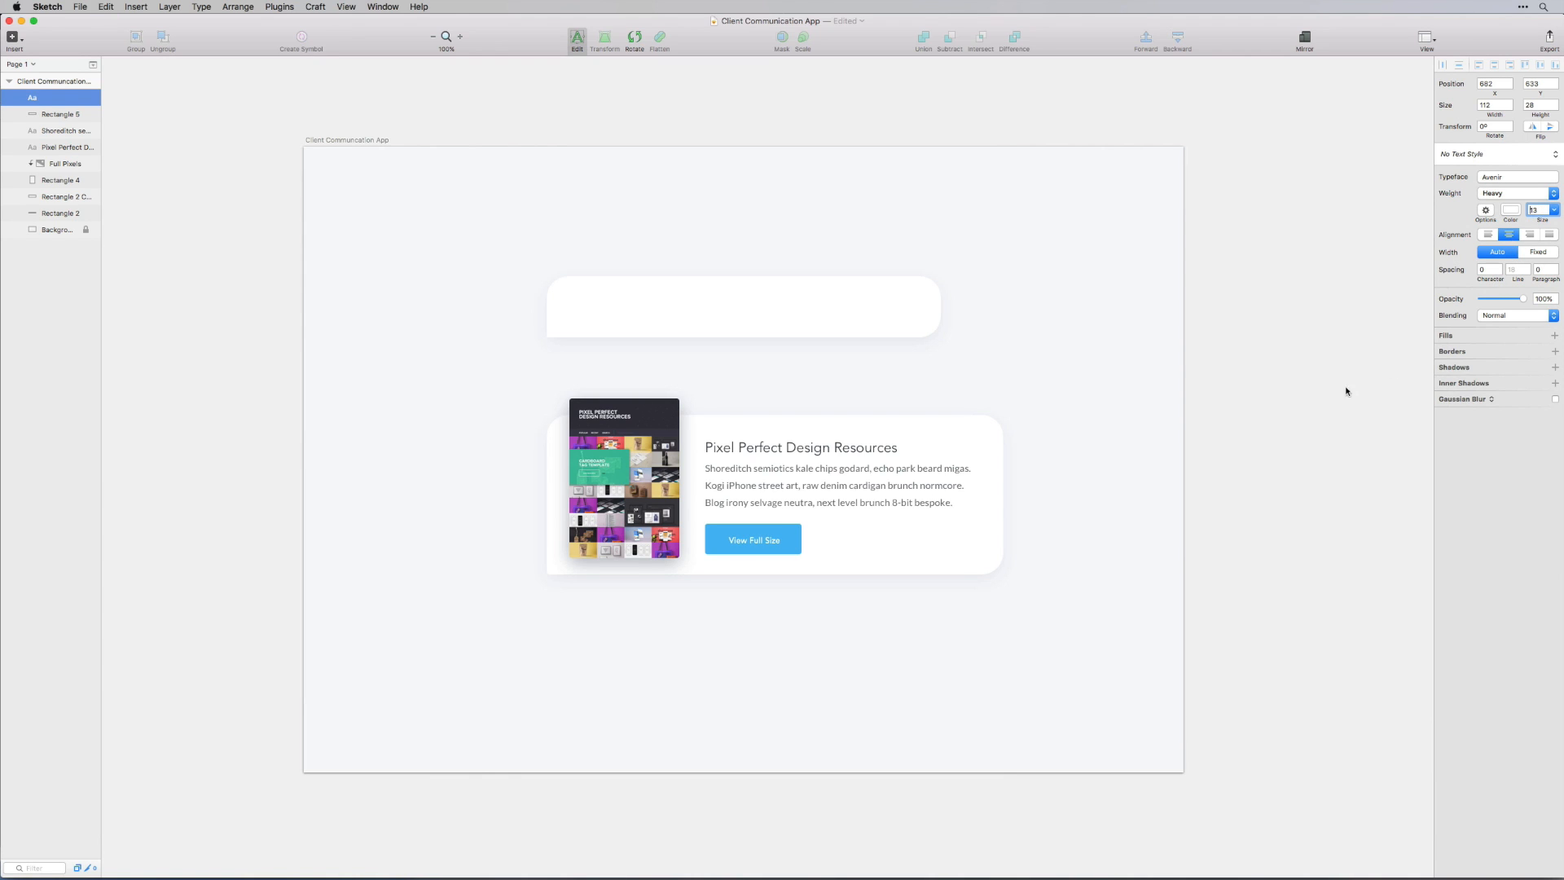
pyautogui.press('Return')
pyautogui.click(872, 646)
# Centre the View Full Size label on its blue button at X 694, Y 634
pyautogui.moveTo(756, 542); pyautogui.dragTo(755, 539)
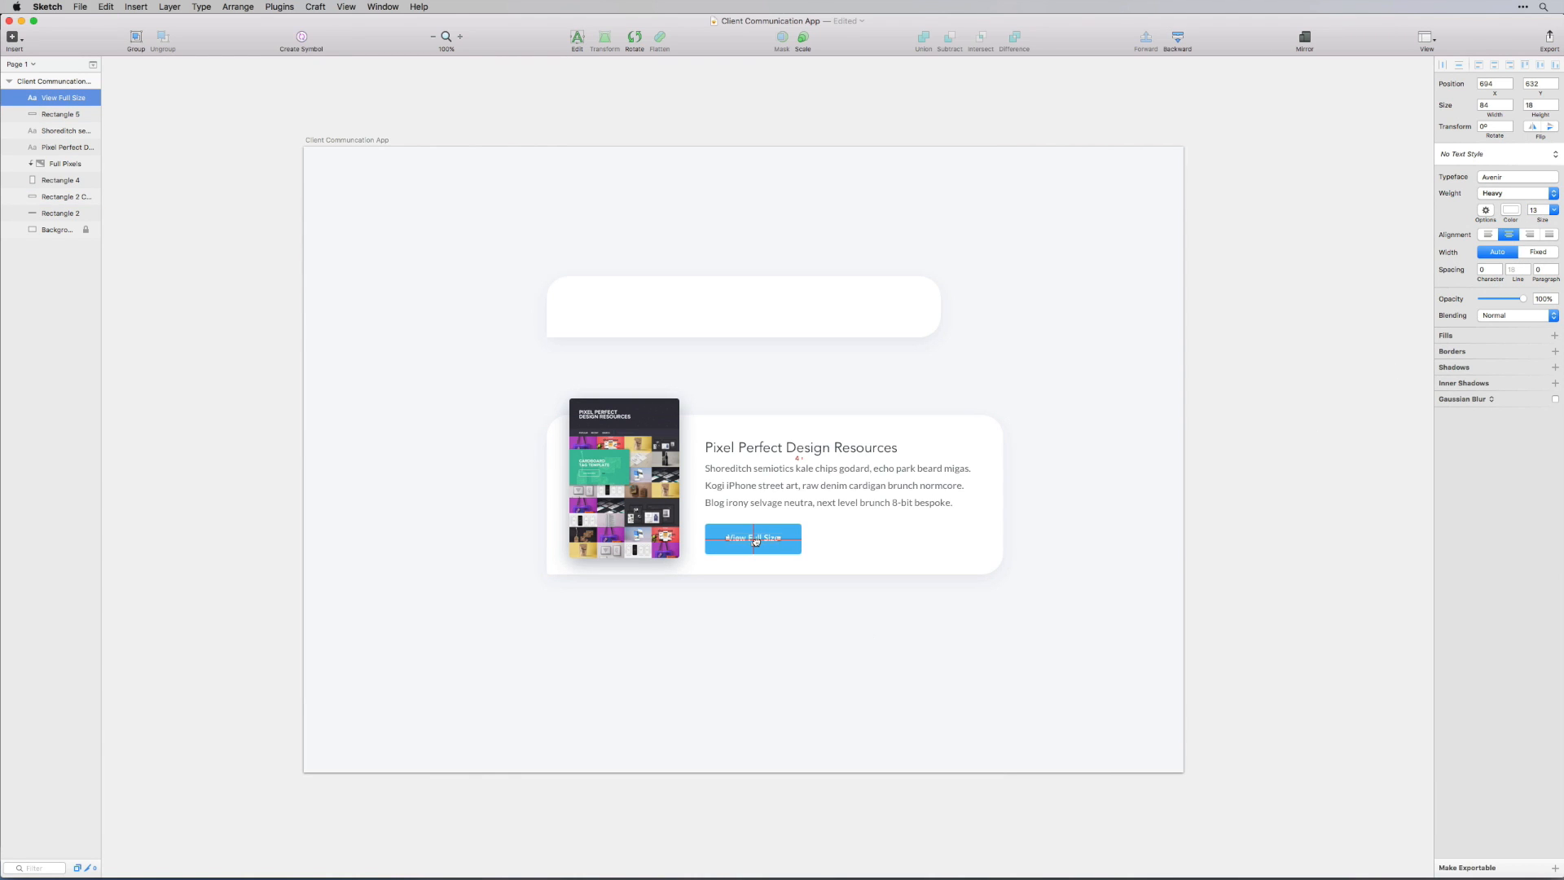
pyautogui.click(772, 600)
pyautogui.click(770, 537)
pyautogui.press('Down')
pyautogui.press('Up')
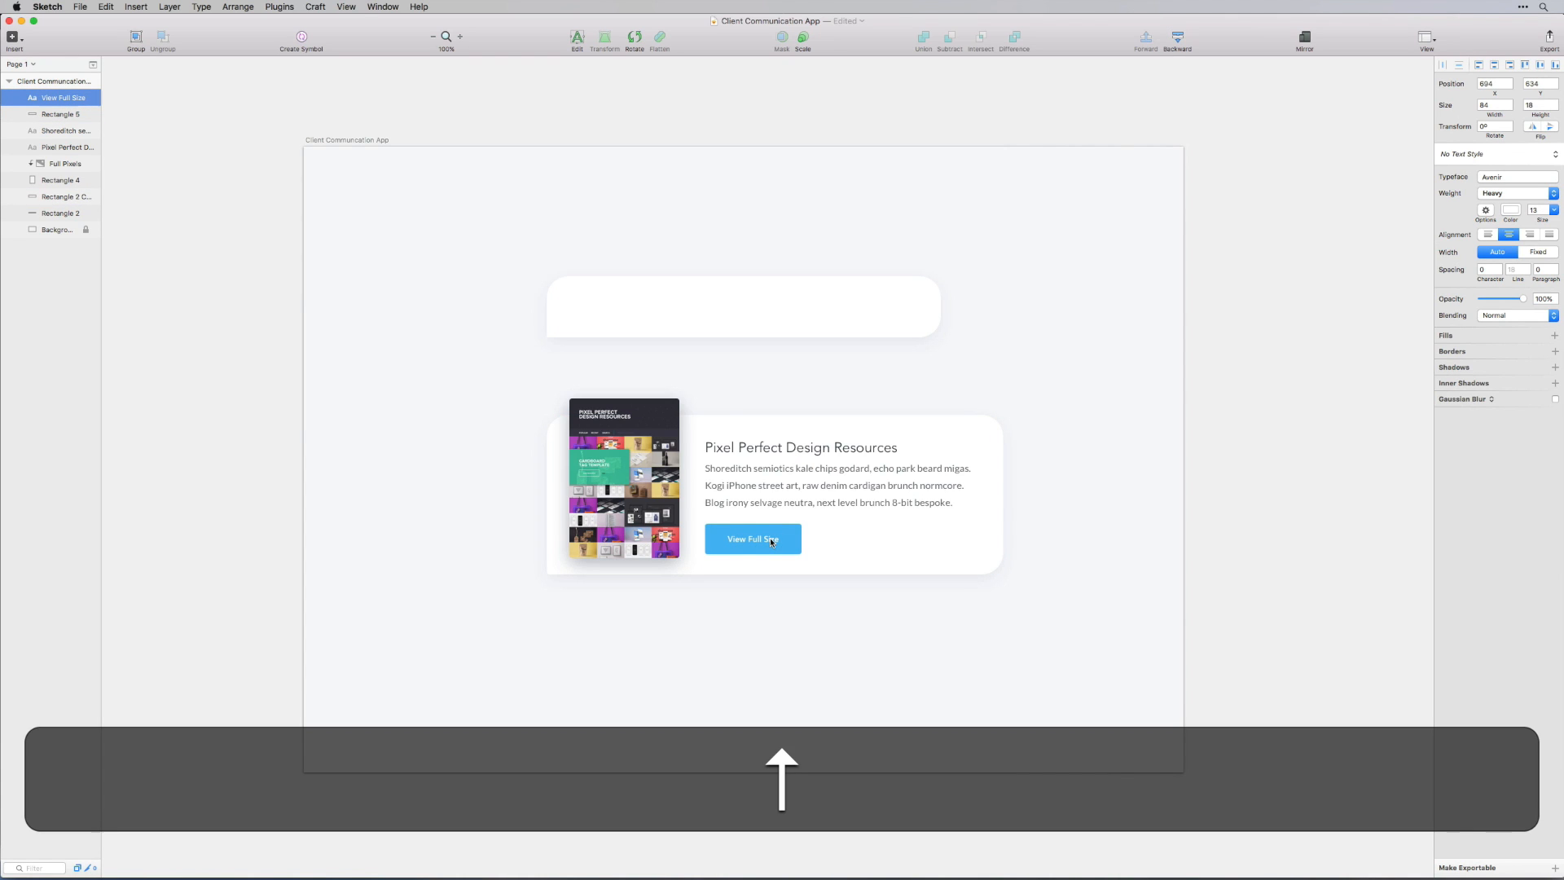
# Set the description paragraph's font size to 14 and its line spacing to 23.9
pyautogui.click(876, 497)
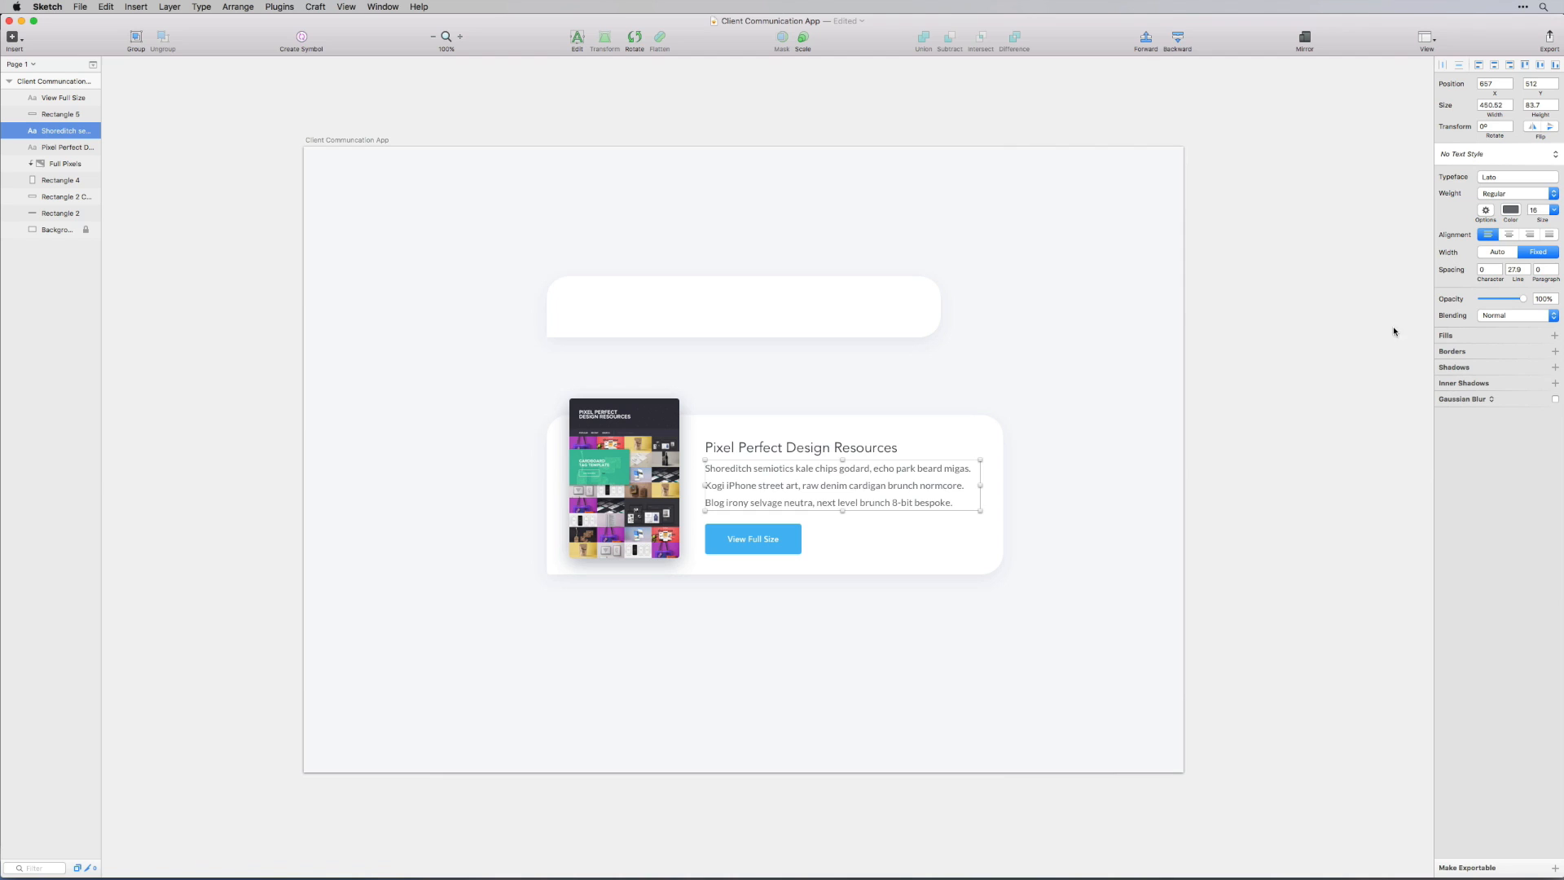
pyautogui.click(1542, 210)
pyautogui.press('Down')
pyautogui.press('Down')
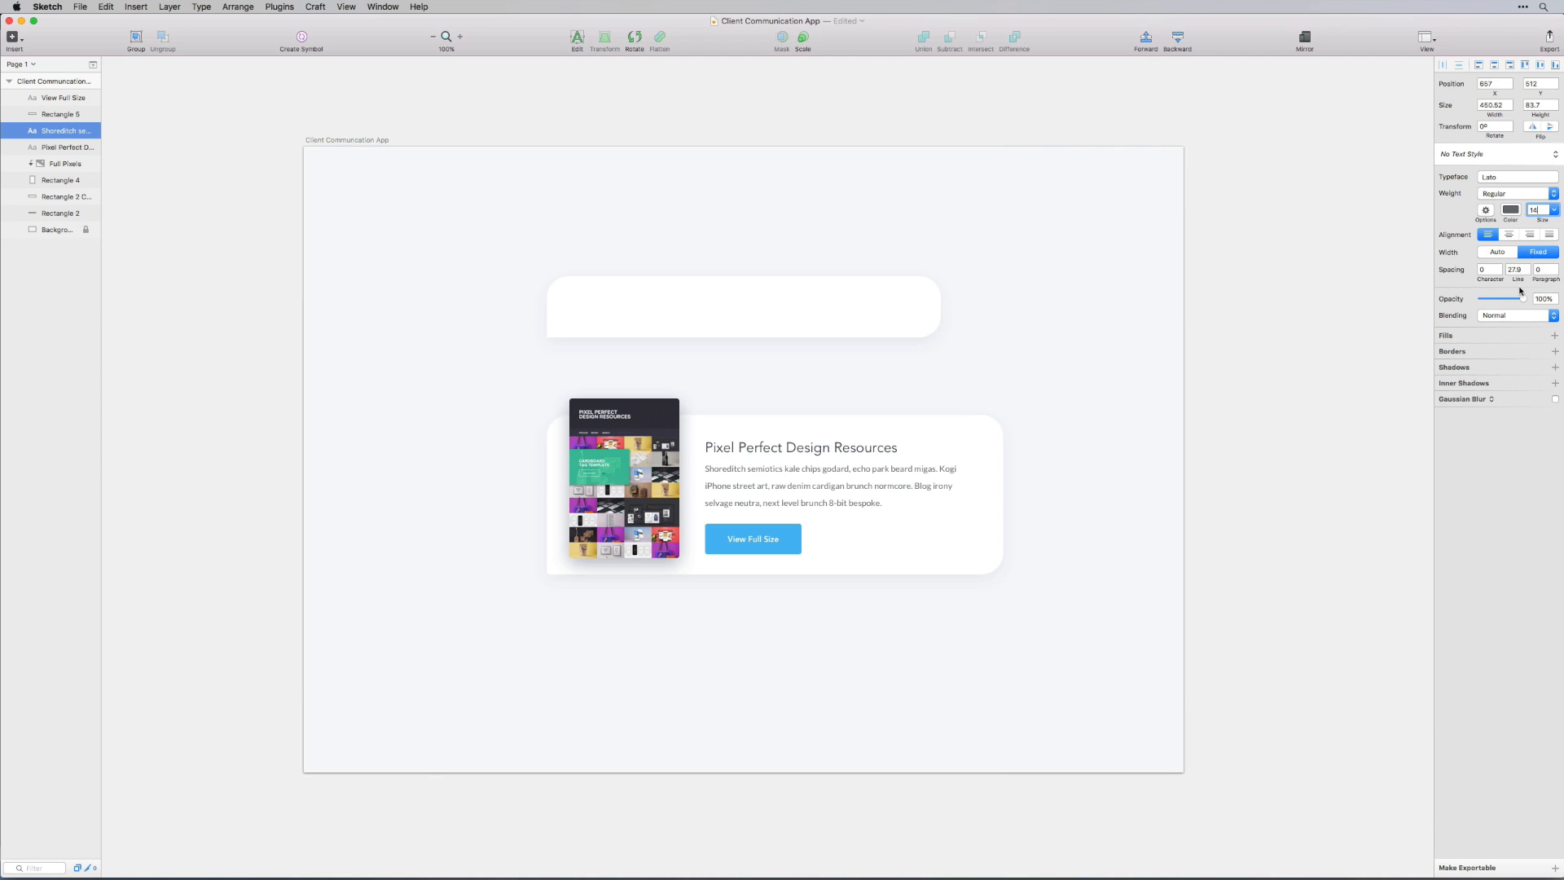
pyautogui.click(1526, 272)
pyautogui.click(1526, 272)
pyautogui.click(1527, 272)
pyautogui.click(1527, 272)
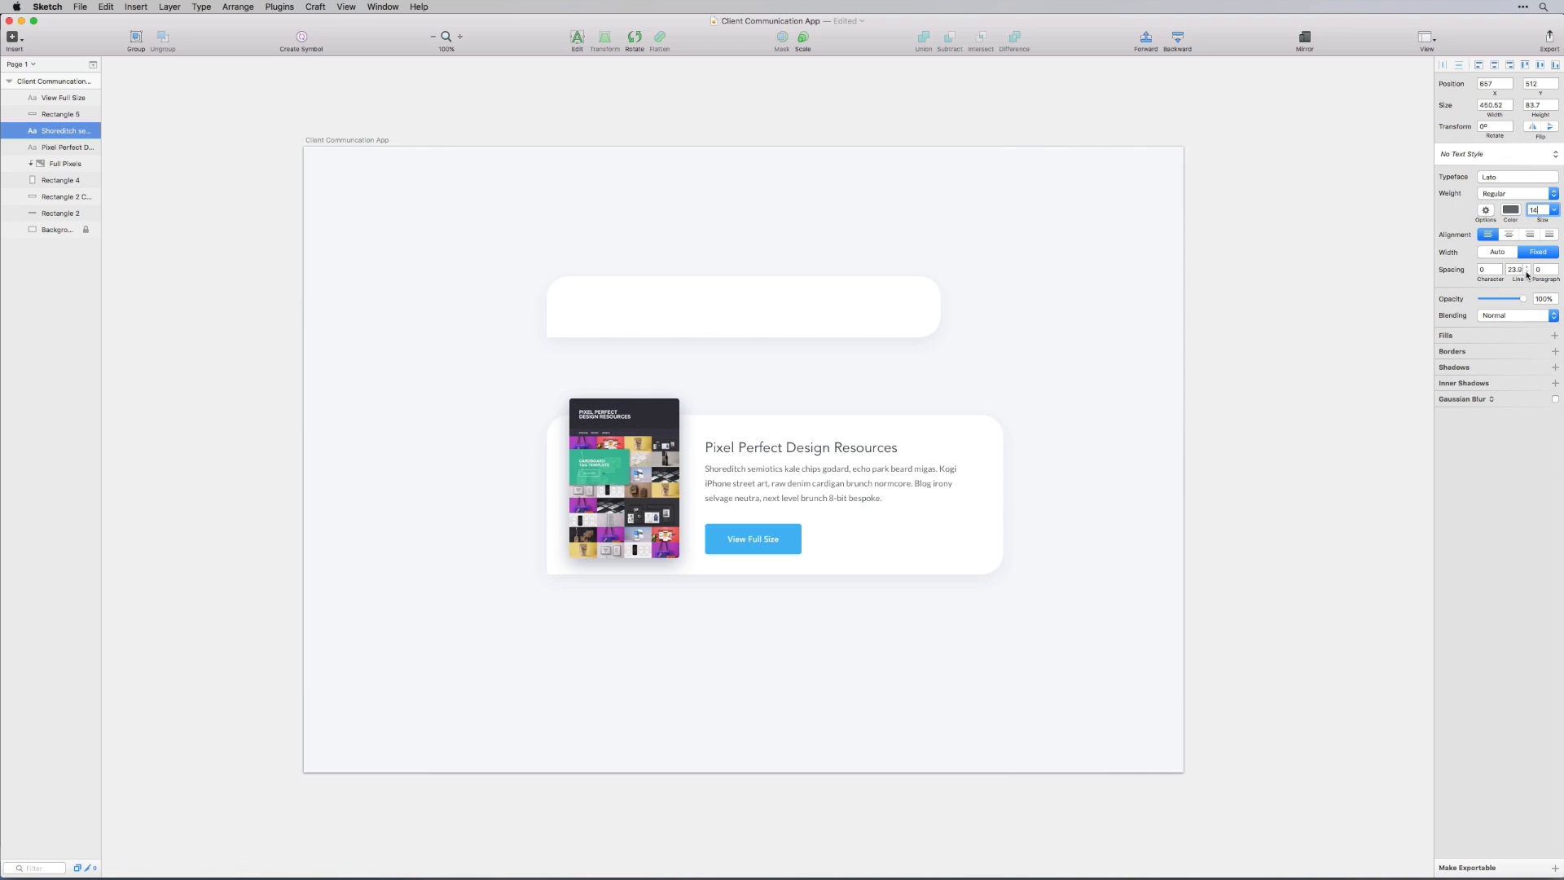
# Move the title and description together slightly upward inside the lower bubble
pyautogui.click(1132, 370)
pyautogui.keyDown('shift'); pyautogui.click(788, 453); pyautogui.keyUp('shift')
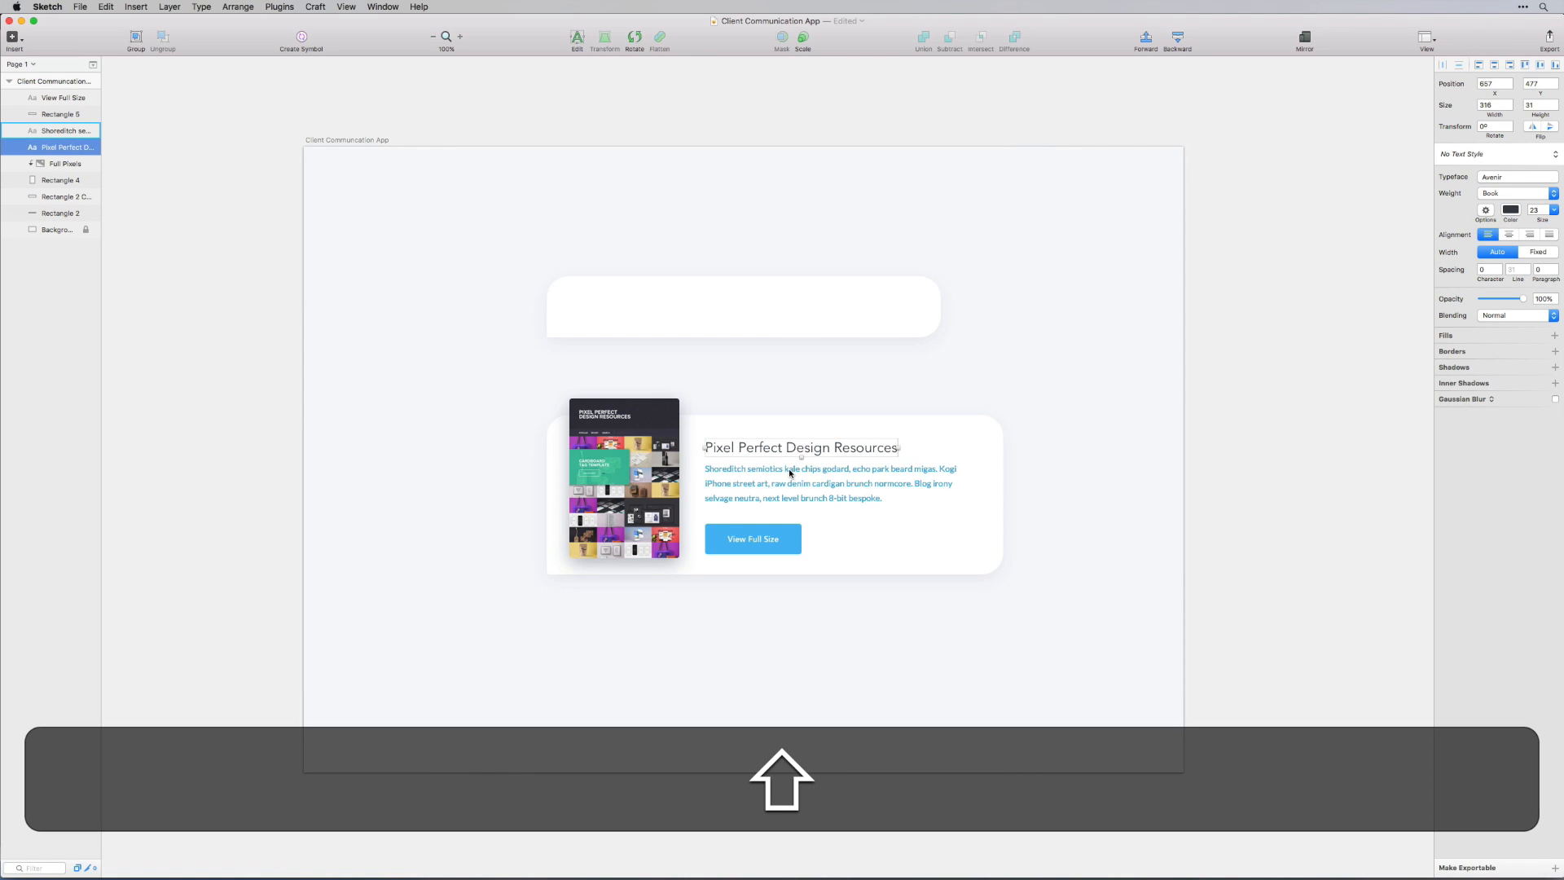
pyautogui.keyDown('shift'); pyautogui.click(788, 468); pyautogui.keyUp('shift')
pyautogui.moveTo(778, 476); pyautogui.dragTo(778, 472)
pyautogui.click(876, 611)
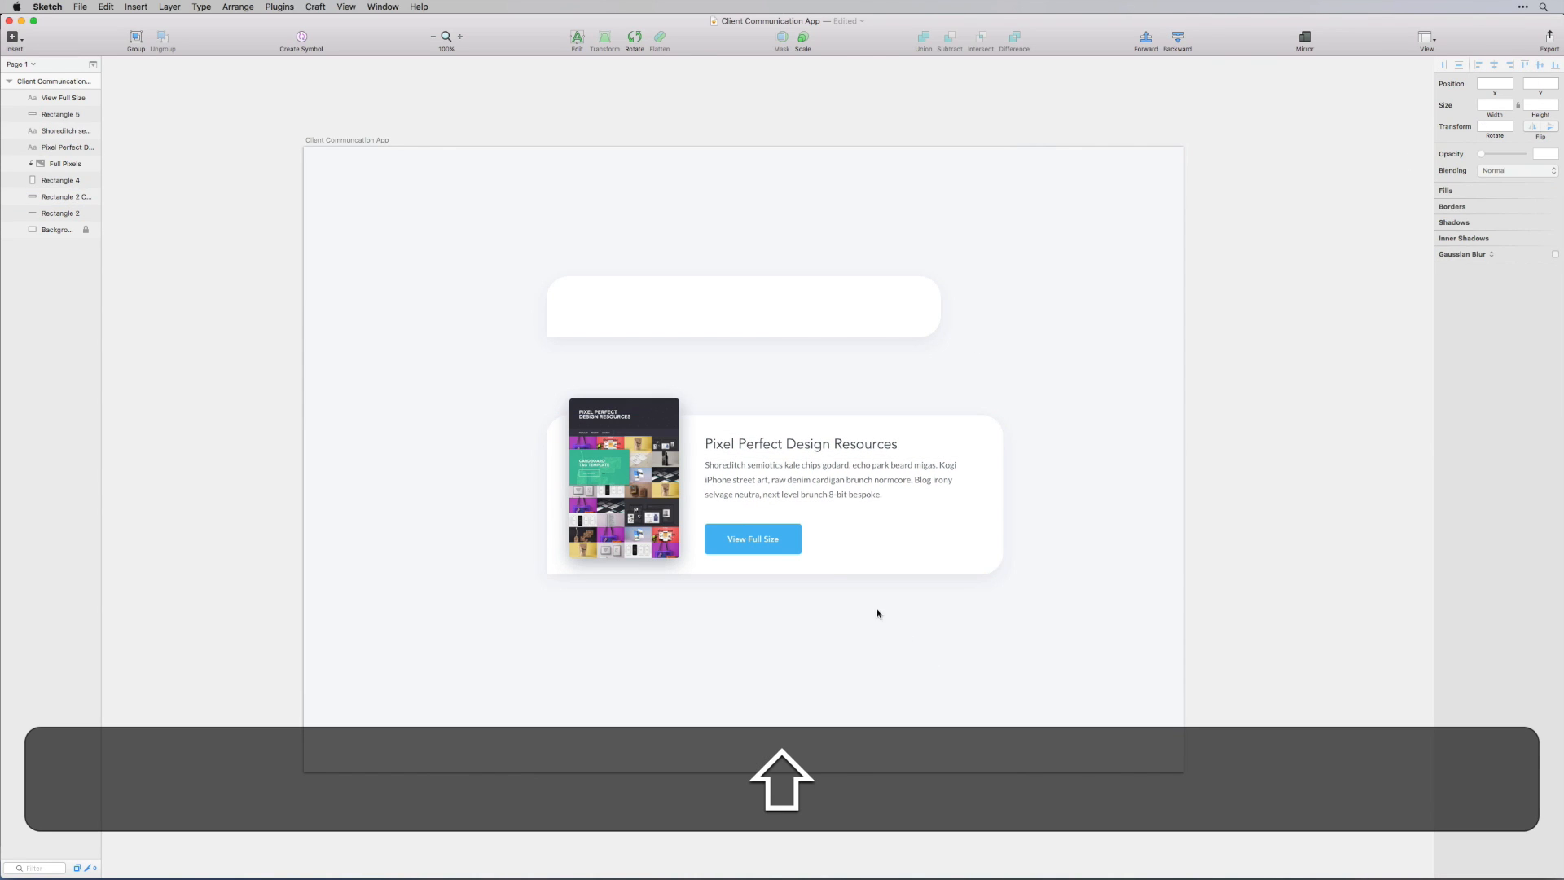
# Duplicate the blue button with its label horizontally so the copy's rectangle sits at X 840
pyautogui.click(759, 538)
pyautogui.keyDown('shift'); pyautogui.click(756, 528); pyautogui.keyUp('shift')
pyautogui.moveTo(743, 536); pyautogui.dragTo(856, 536)
# Change the duplicated button's label to "Download"
pyautogui.click(880, 536)
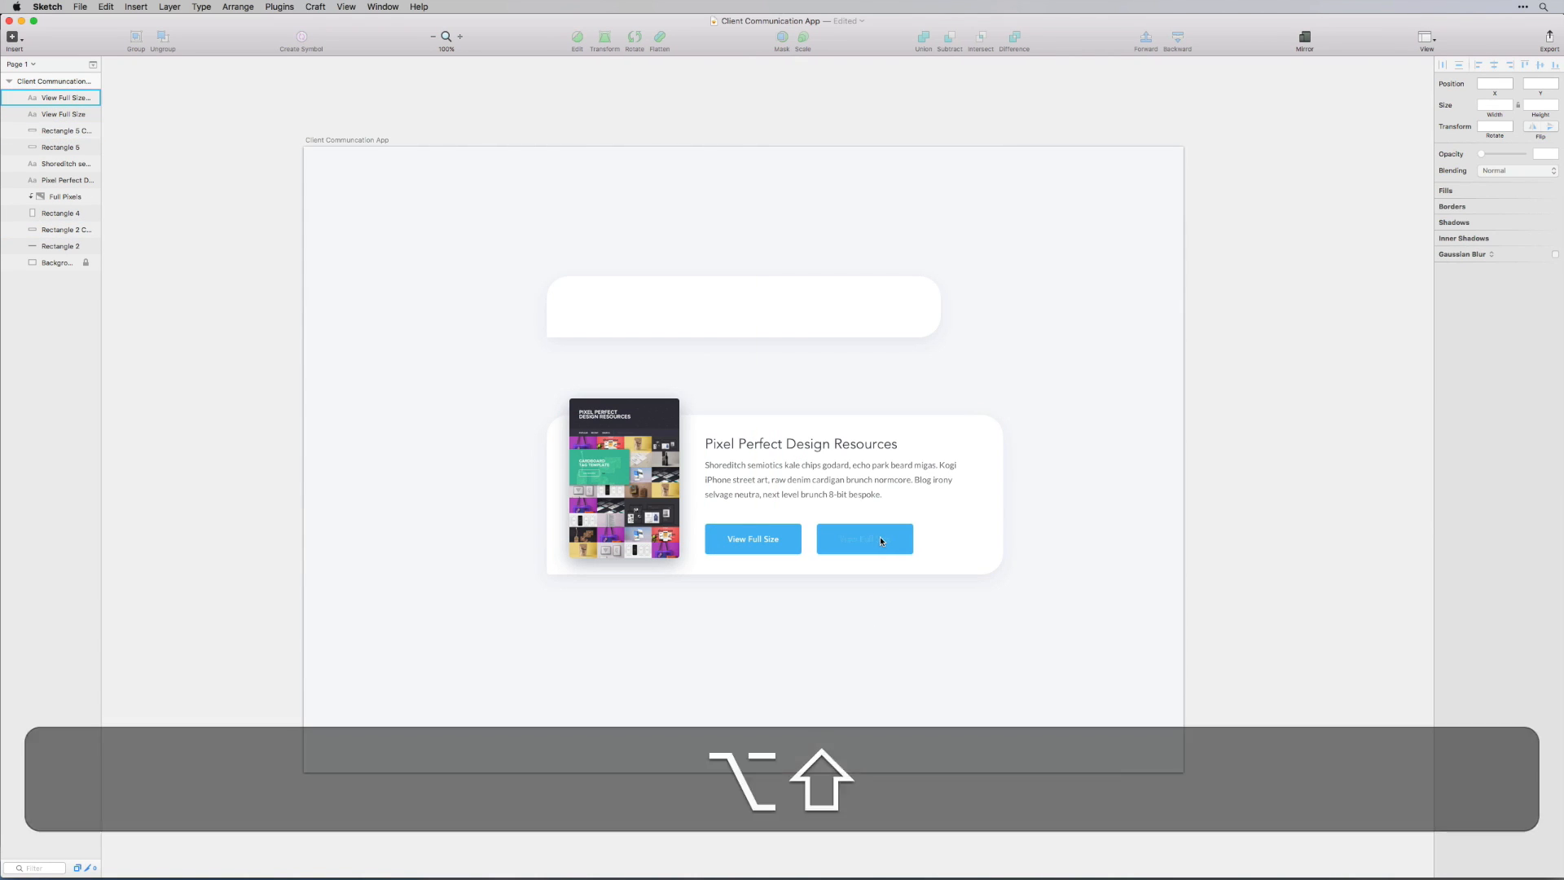
pyautogui.doubleClick(880, 536)
pyautogui.press('super+a')
pyautogui.write('Download')
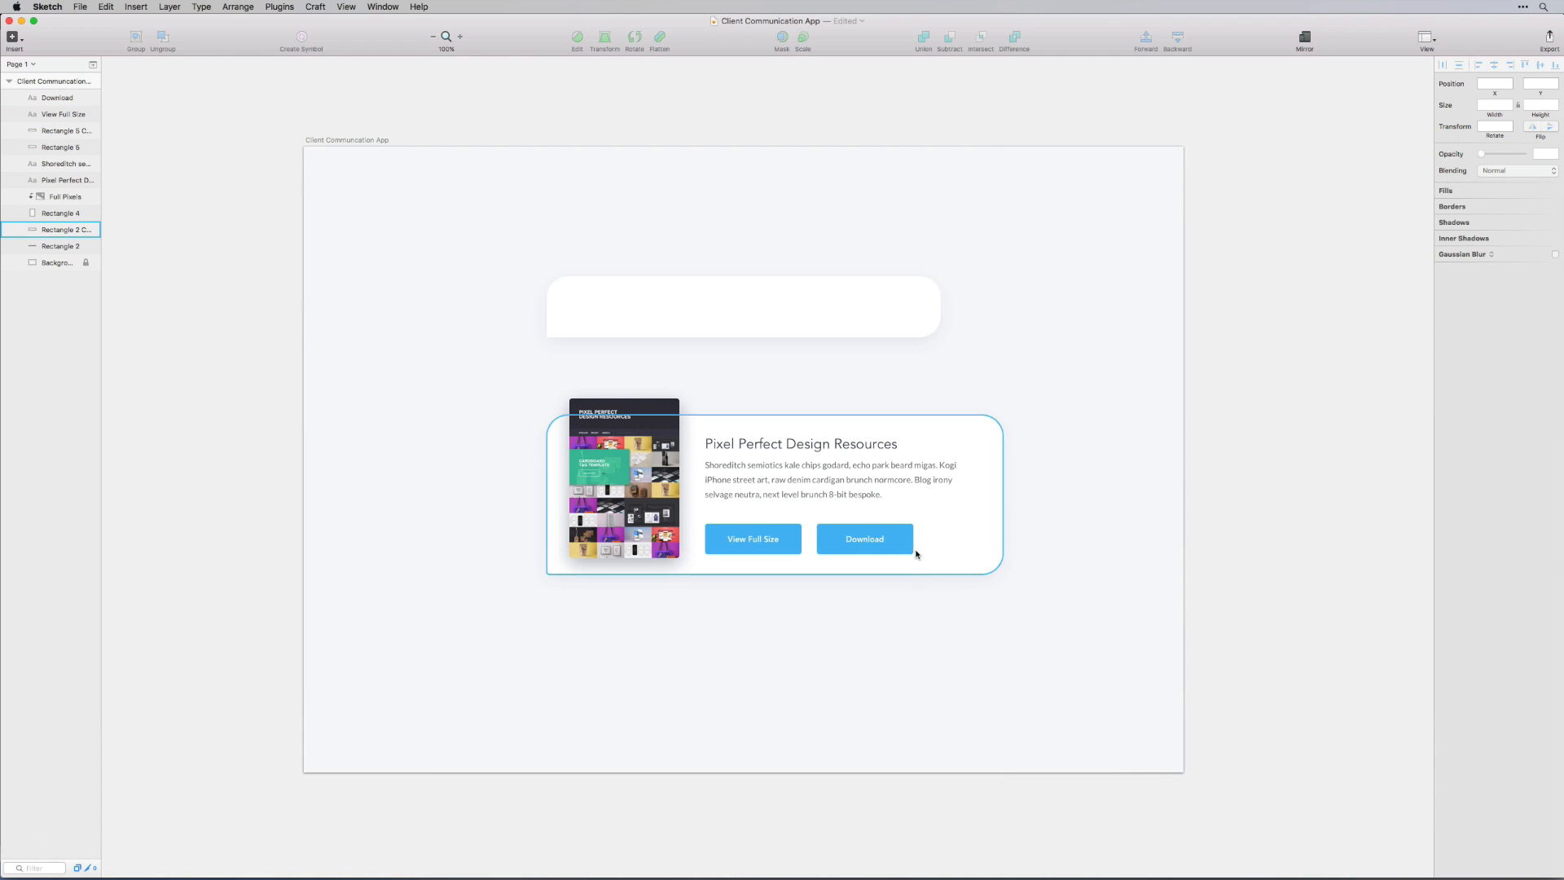
# Fill the Download button with light grey-blue CEDCE4 and save that shade as a document color
pyautogui.click(907, 545)
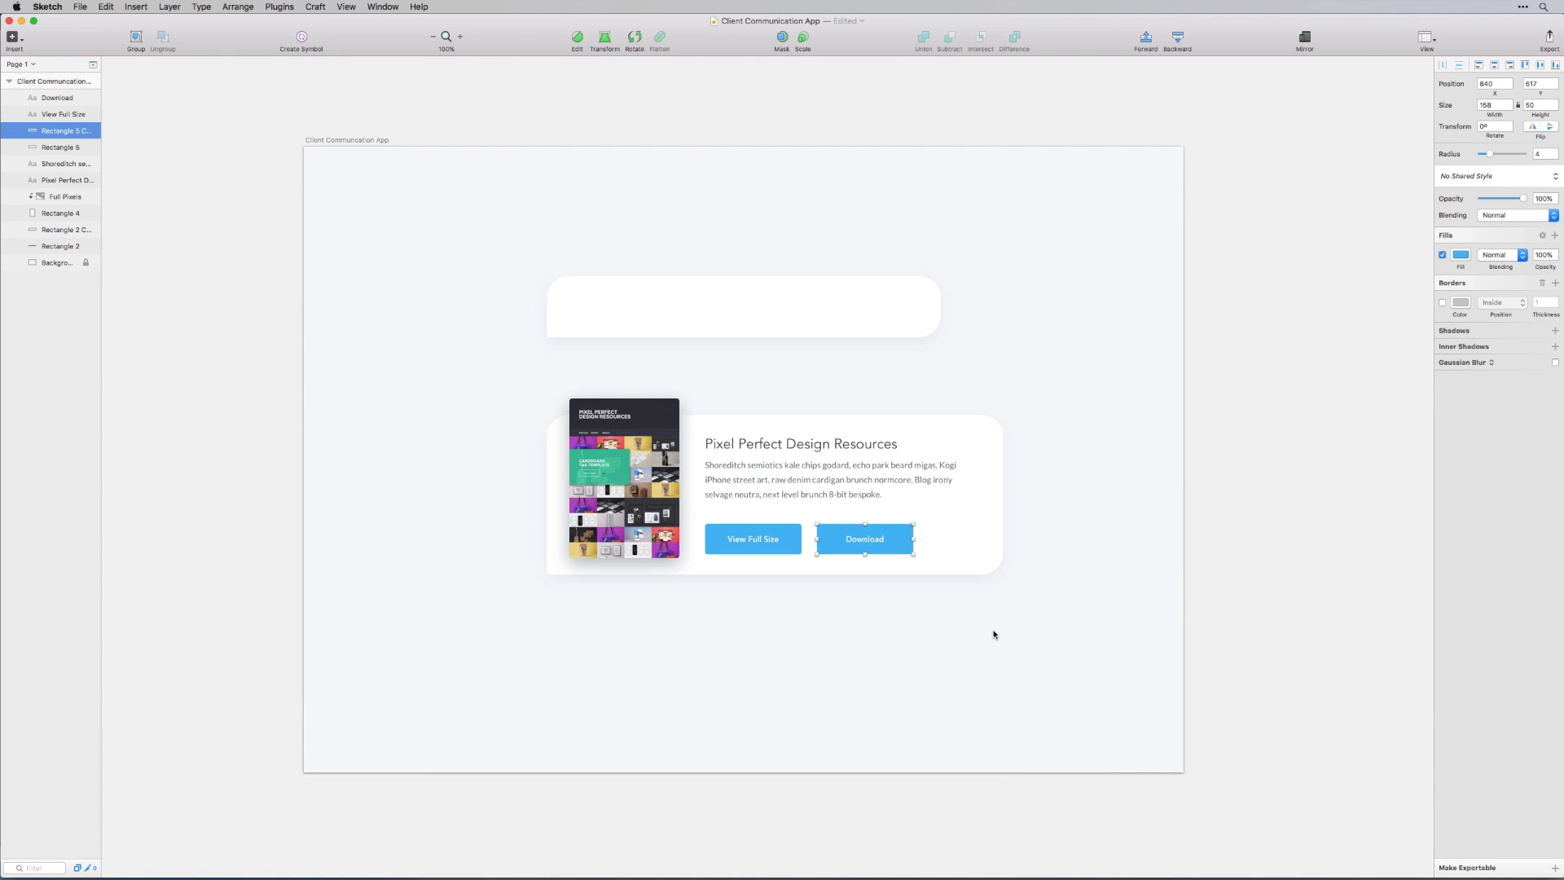
pyautogui.click(1460, 256)
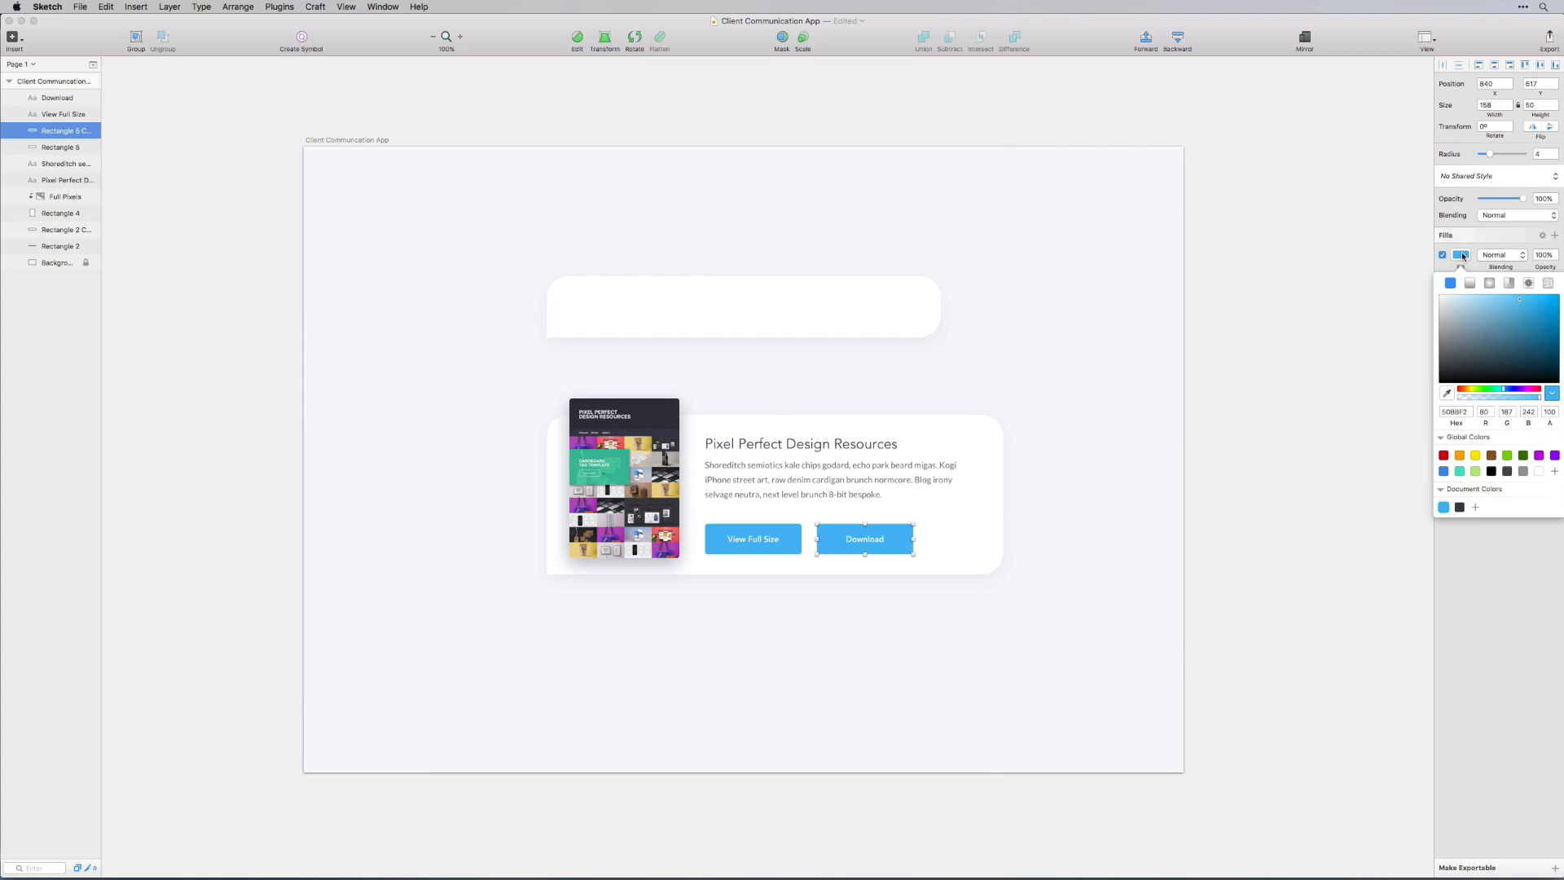
pyautogui.moveTo(1494, 307); pyautogui.dragTo(1450, 307)
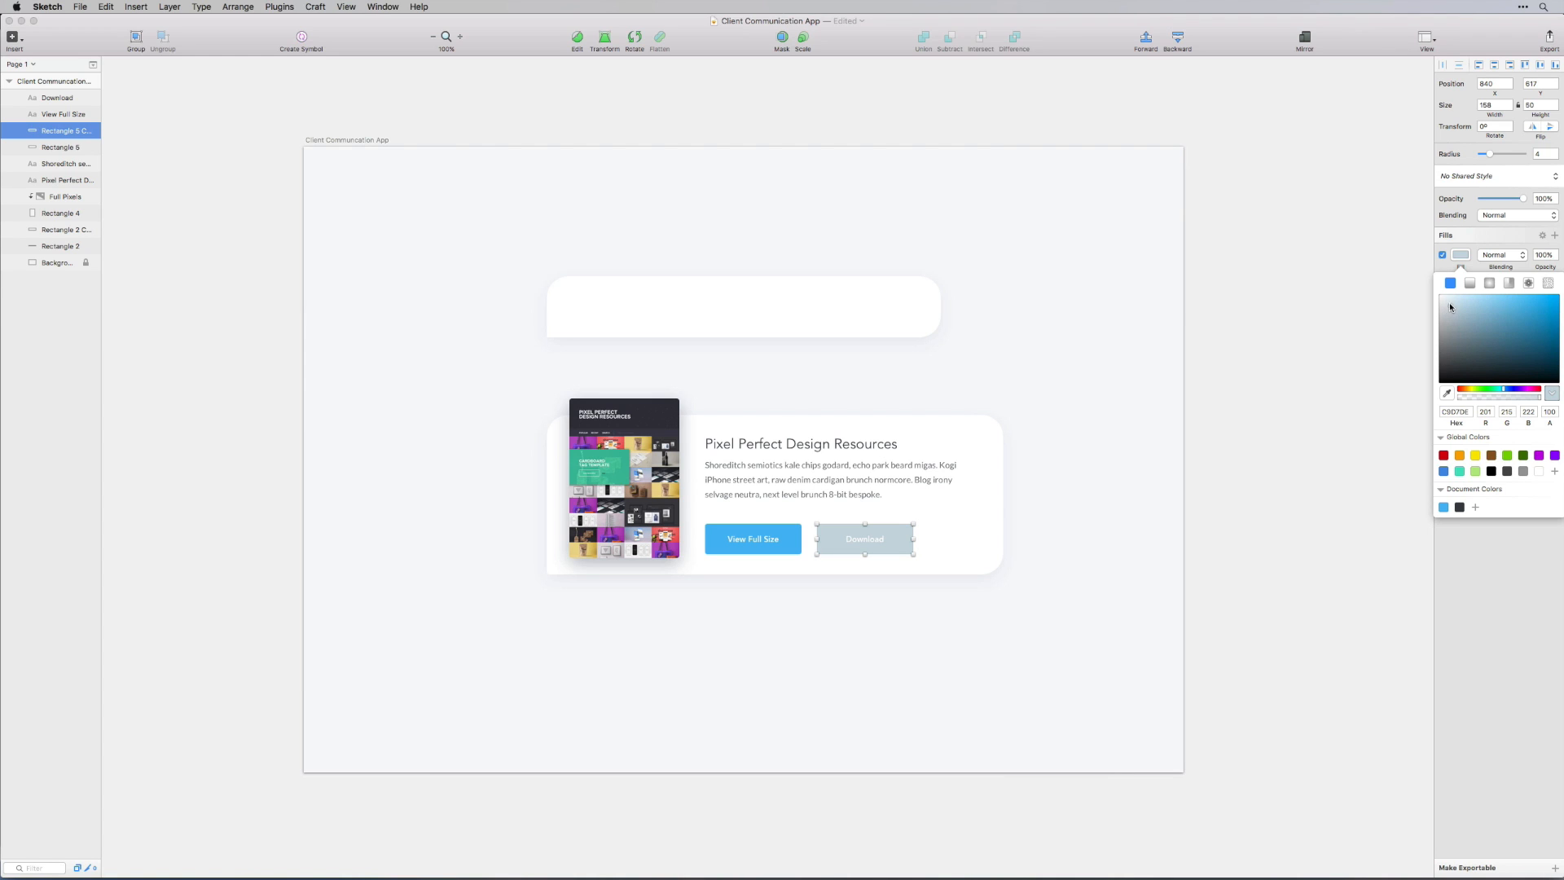
pyautogui.moveTo(1449, 306); pyautogui.dragTo(1449, 304)
pyautogui.click(1243, 356)
# Widen the lower chat bubble on its right side to a width of 799
pyautogui.click(1204, 492)
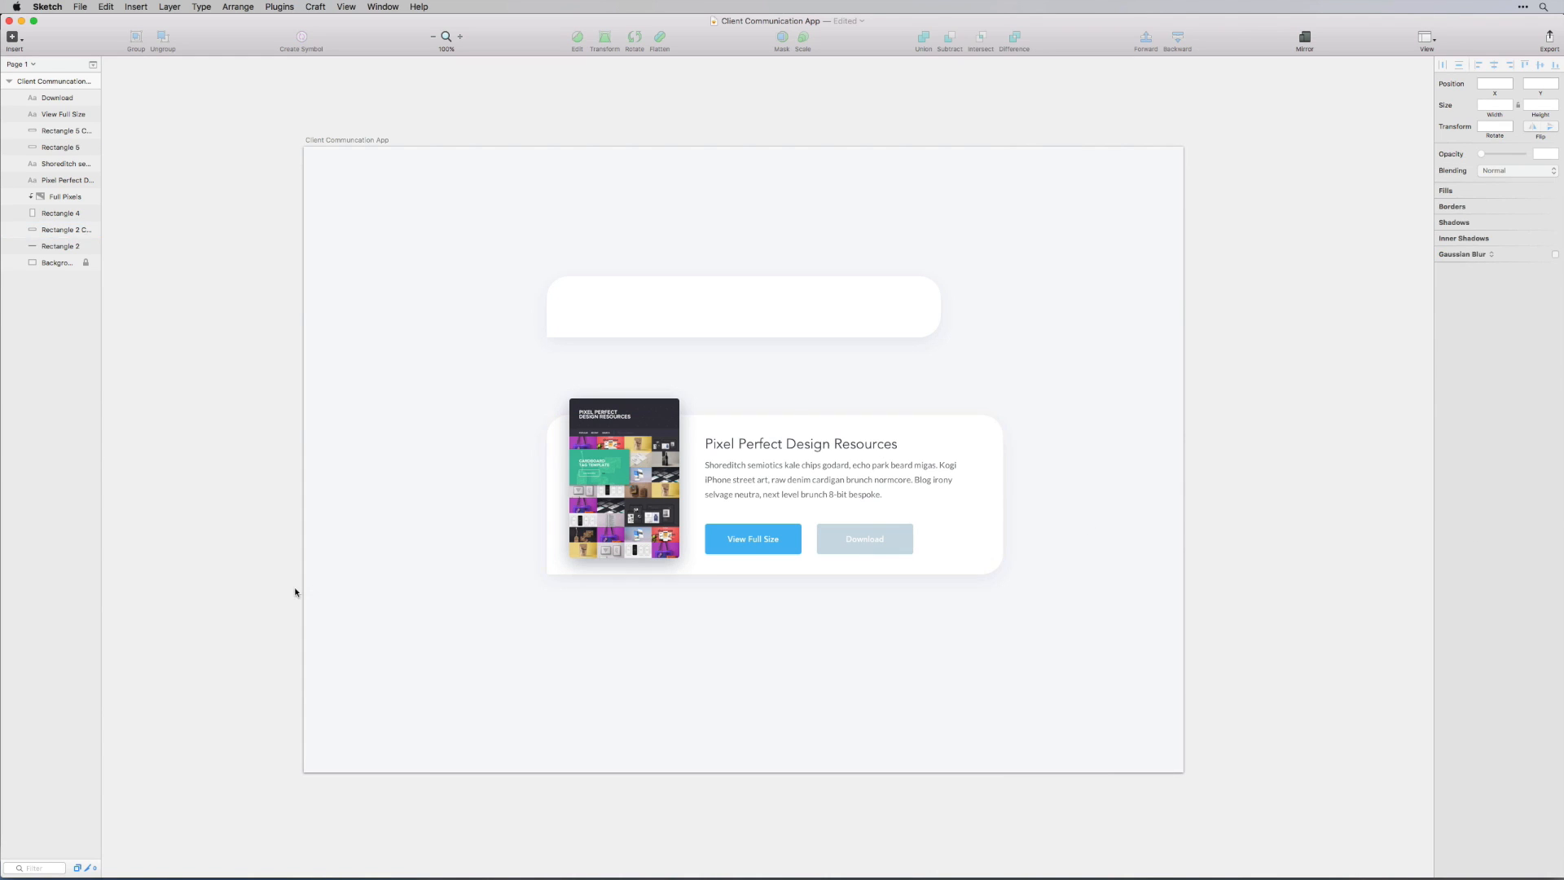
pyautogui.moveTo(1002, 495); pyautogui.dragTo(1037, 496)
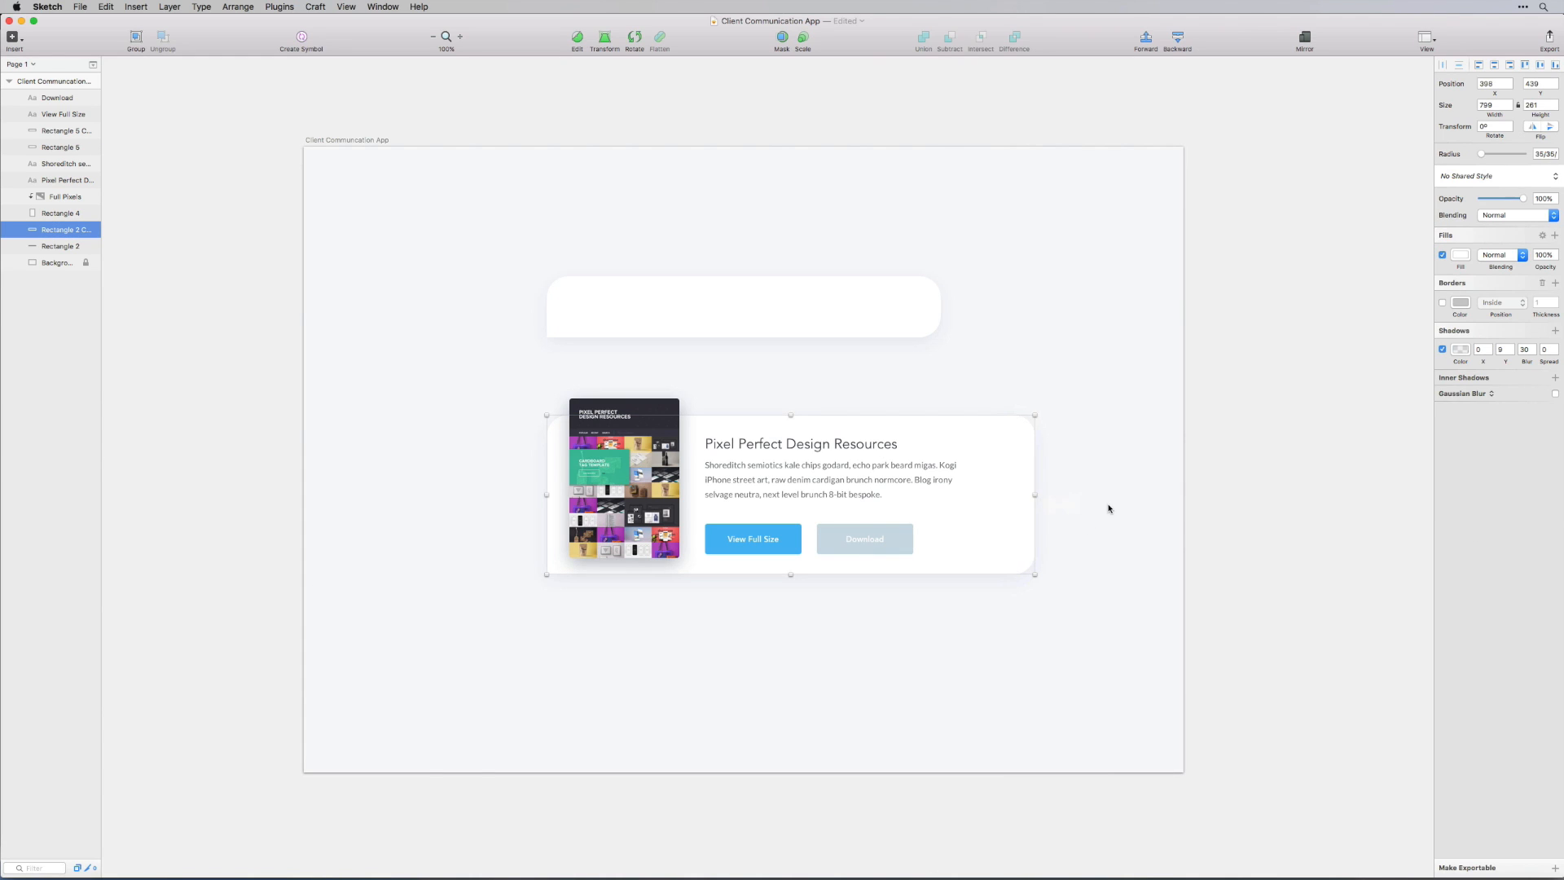
pyautogui.click(1107, 513)
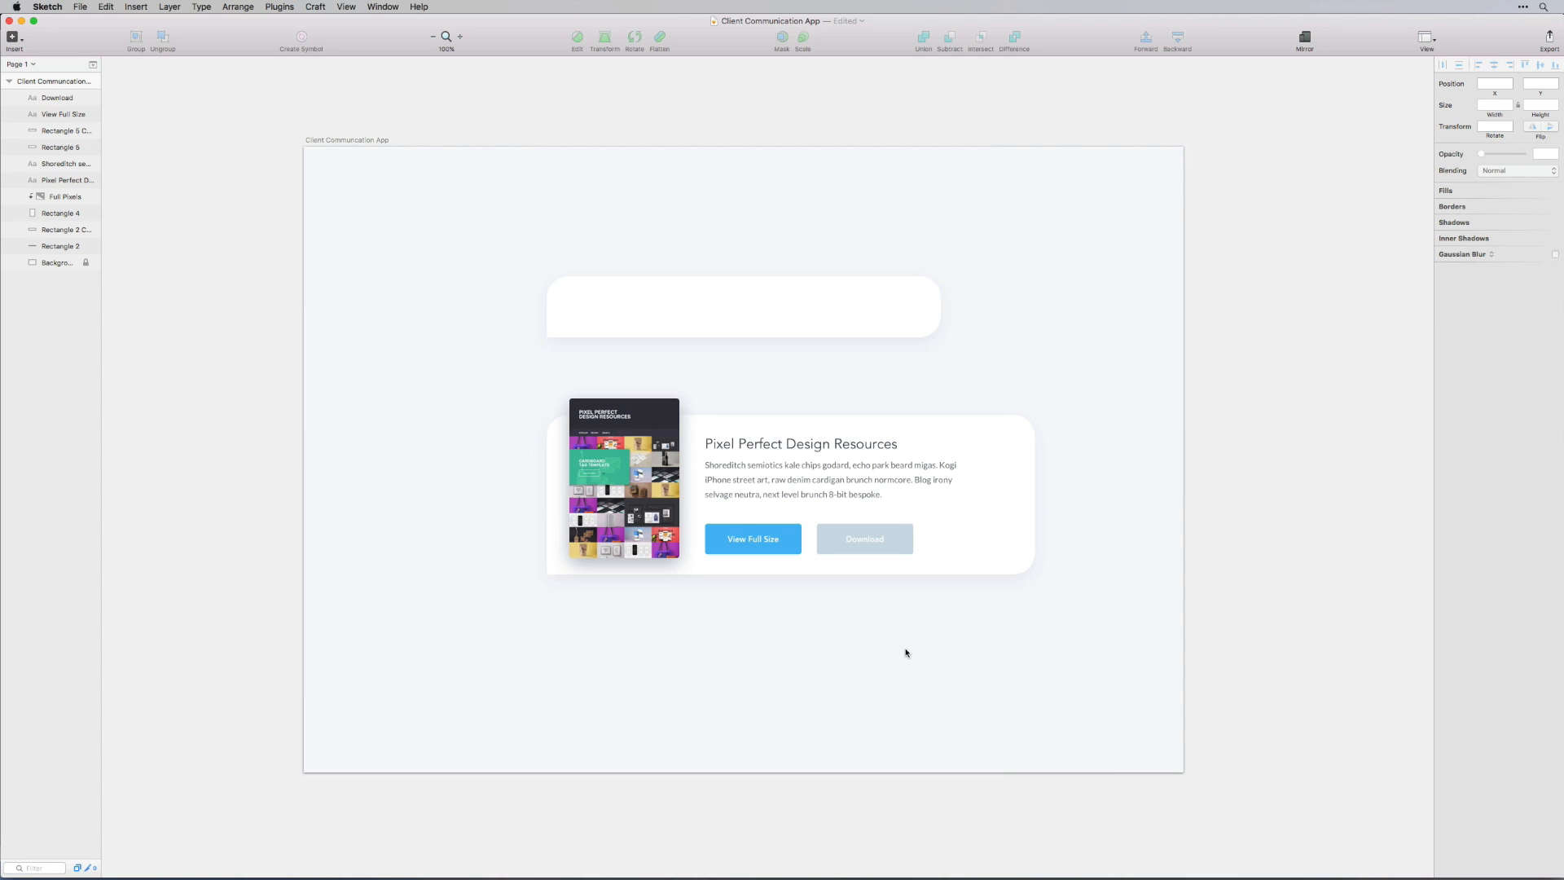
# Copy the picture icon from the first row of the Line Icon Set document
pyautogui.press('super+grave')
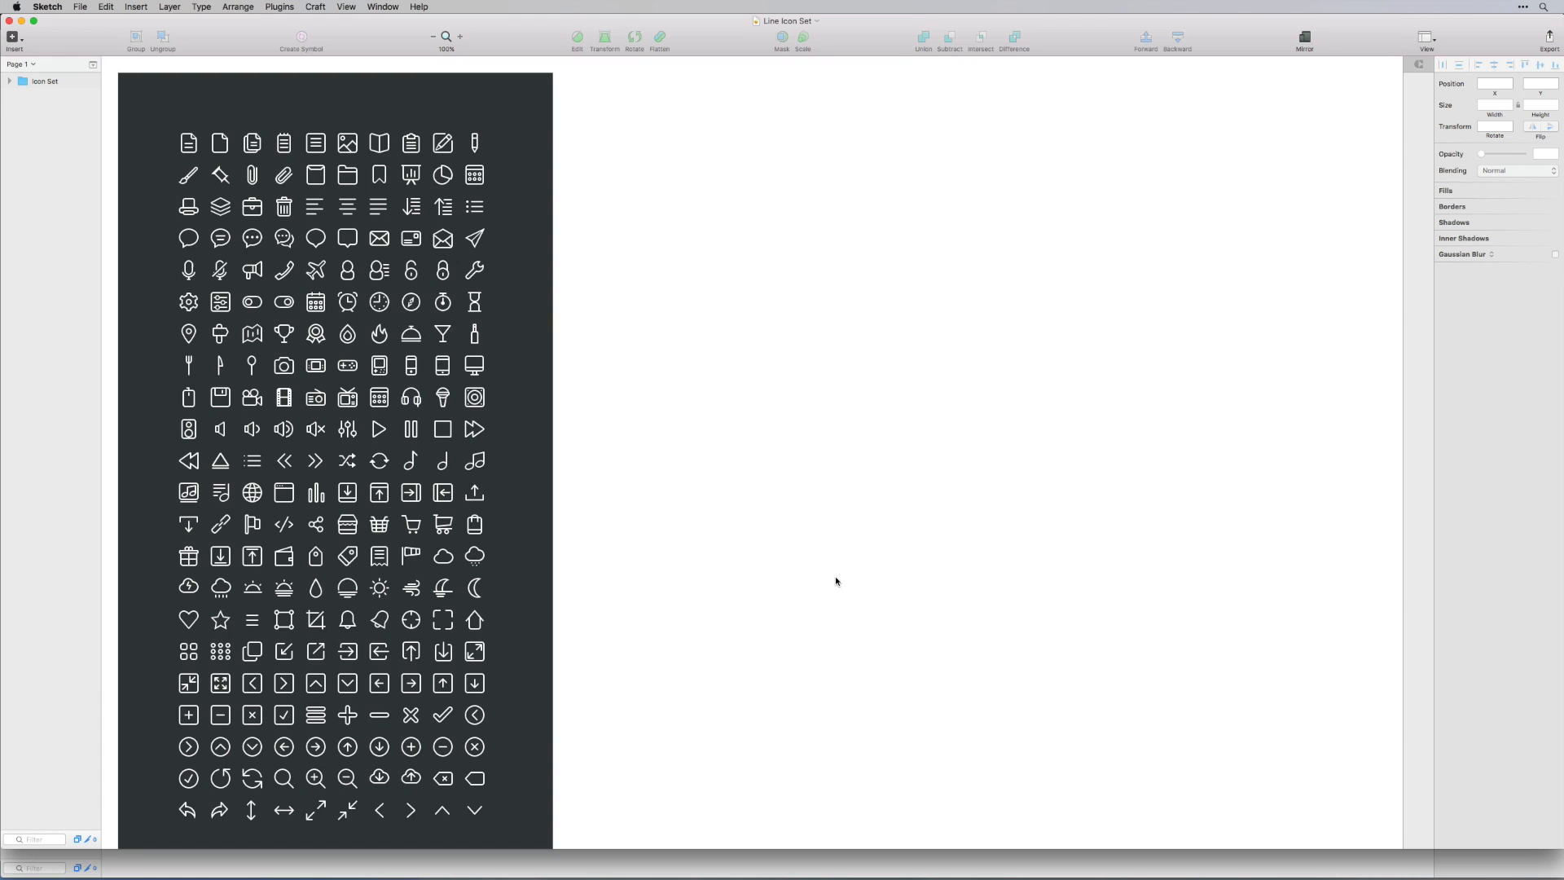
pyautogui.press('super+3')
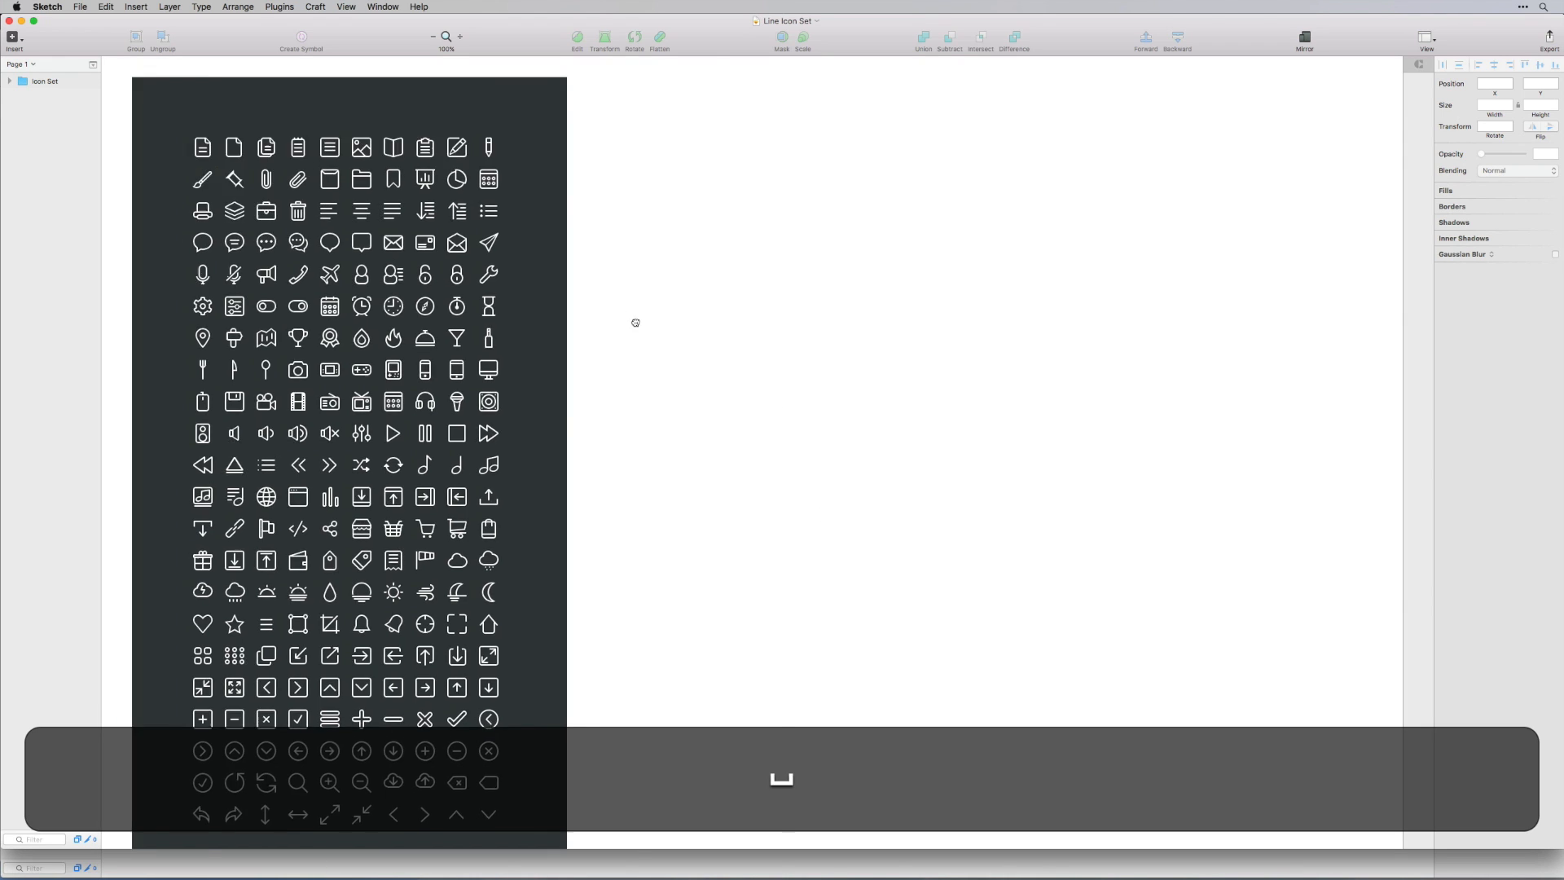
pyautogui.press('super+equal')
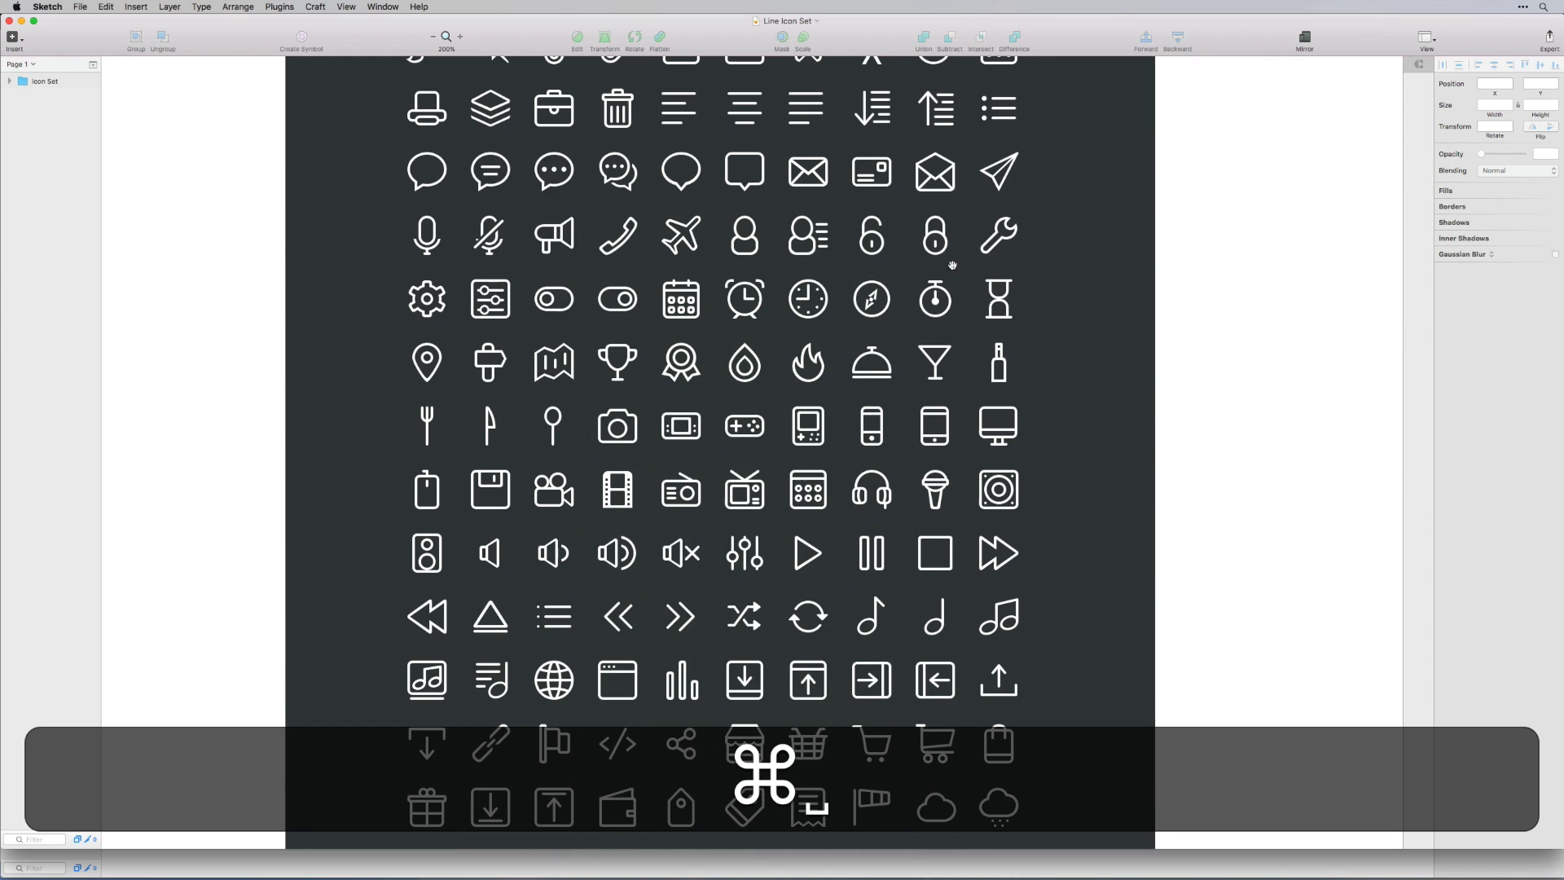
pyautogui.scroll(5, 970, 407)
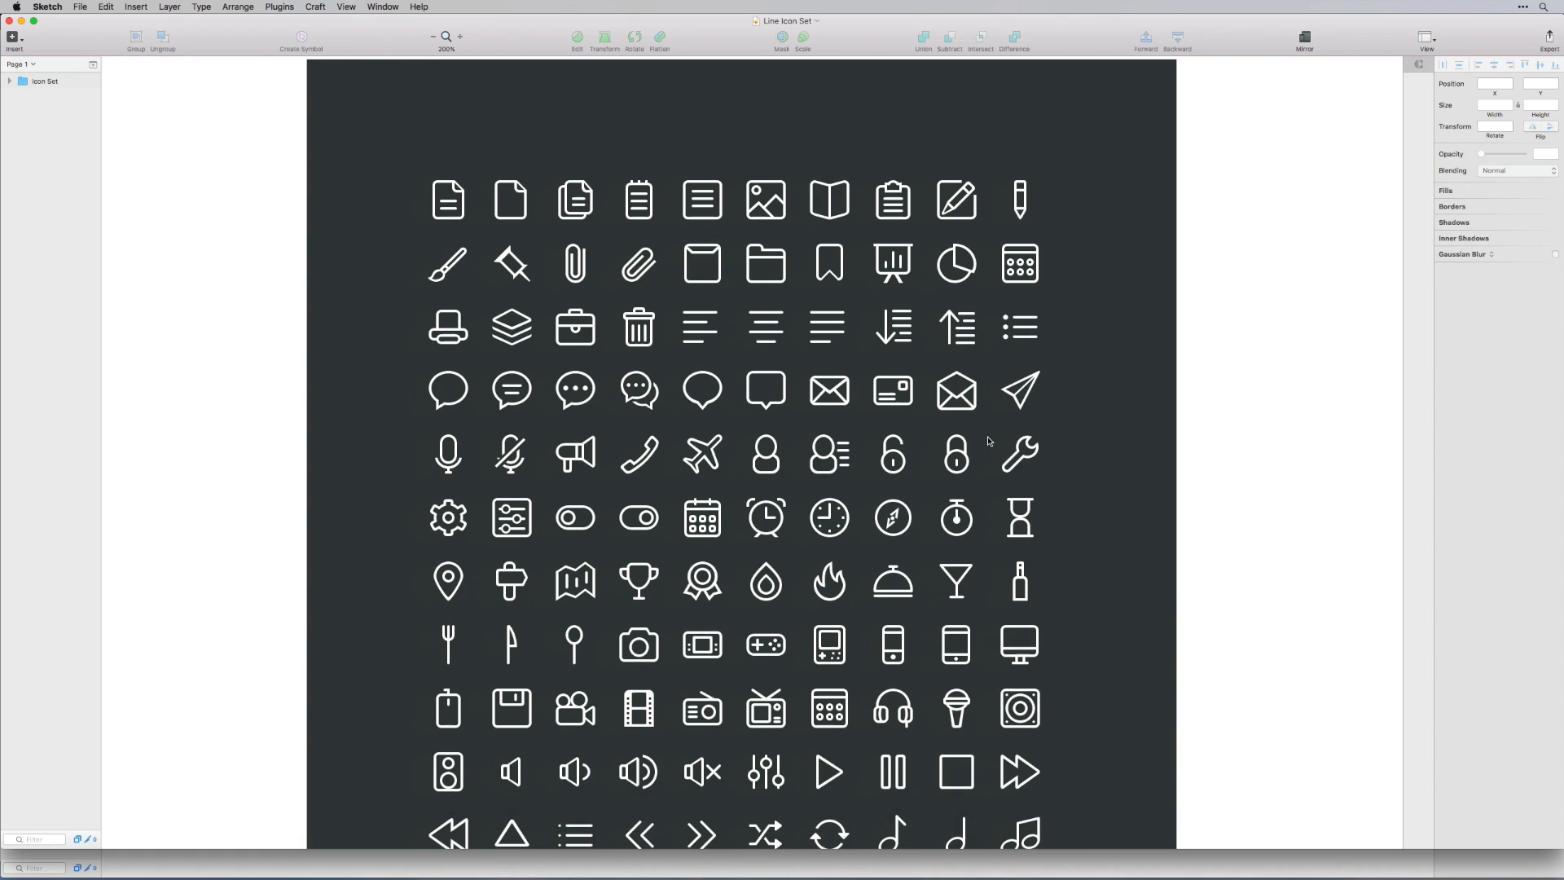
pyautogui.click(766, 213)
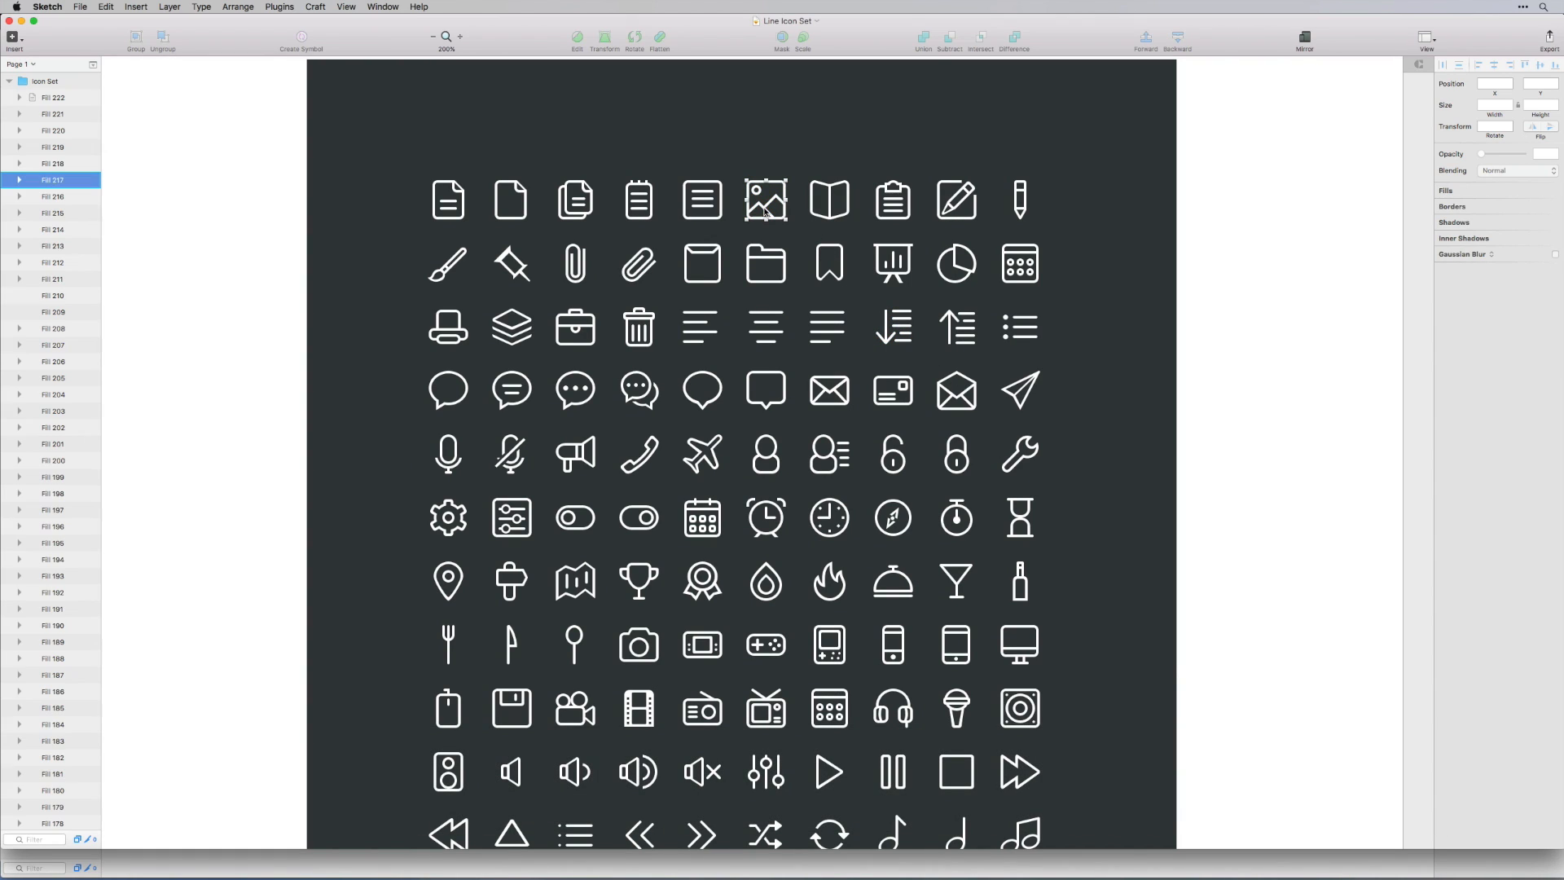
pyautogui.press('super+c')
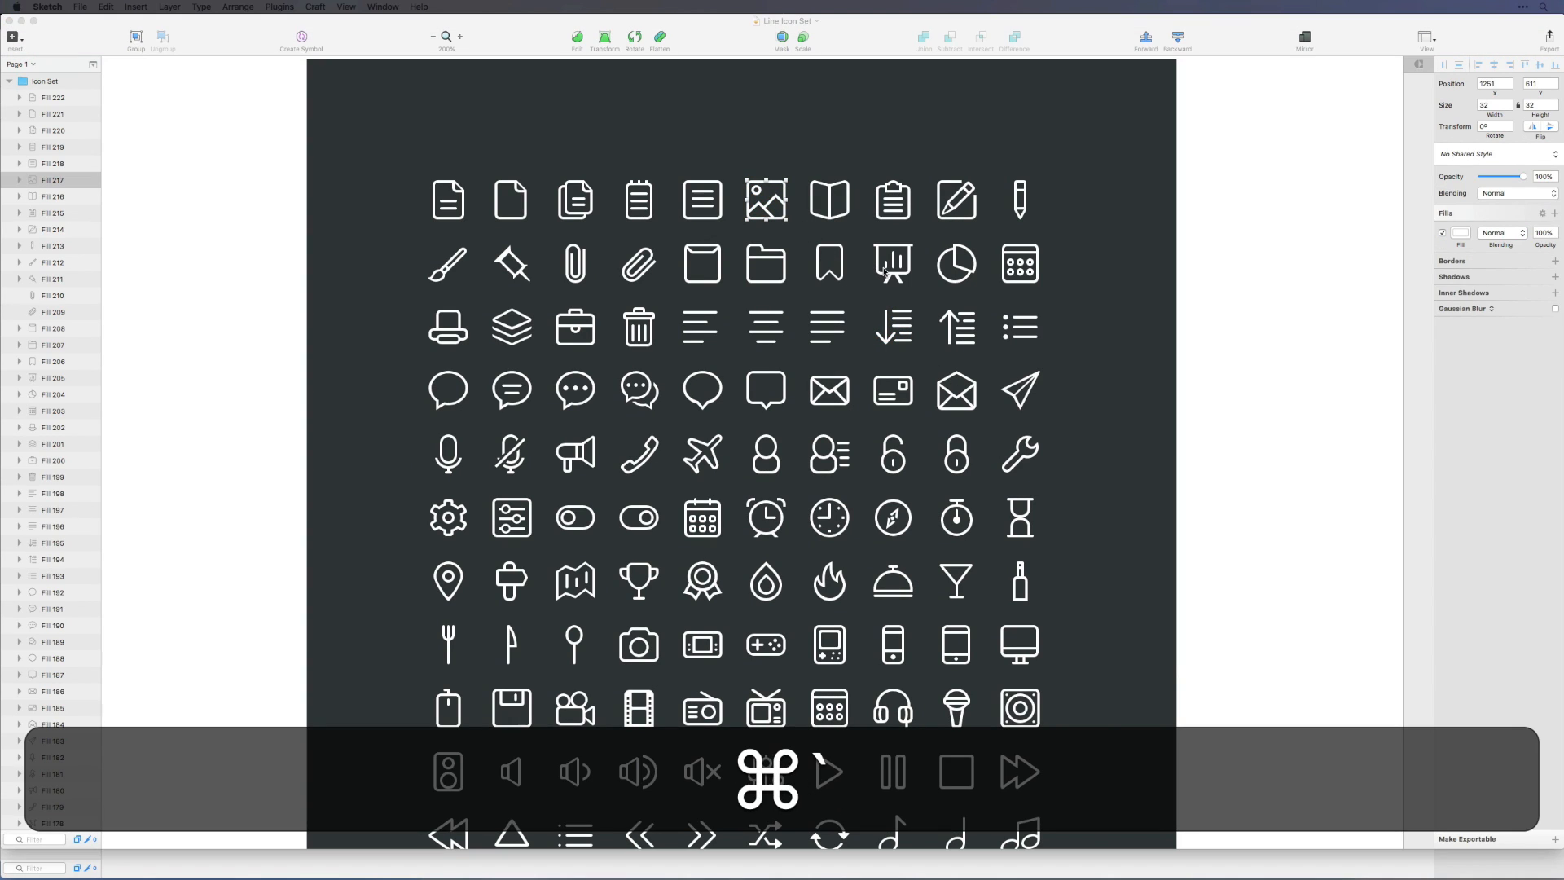
# Paste the picture icon into the Client Communication App document and fill it with the saved grey-blue CEDCE4
pyautogui.press('super+grave')
pyautogui.press('super+v')
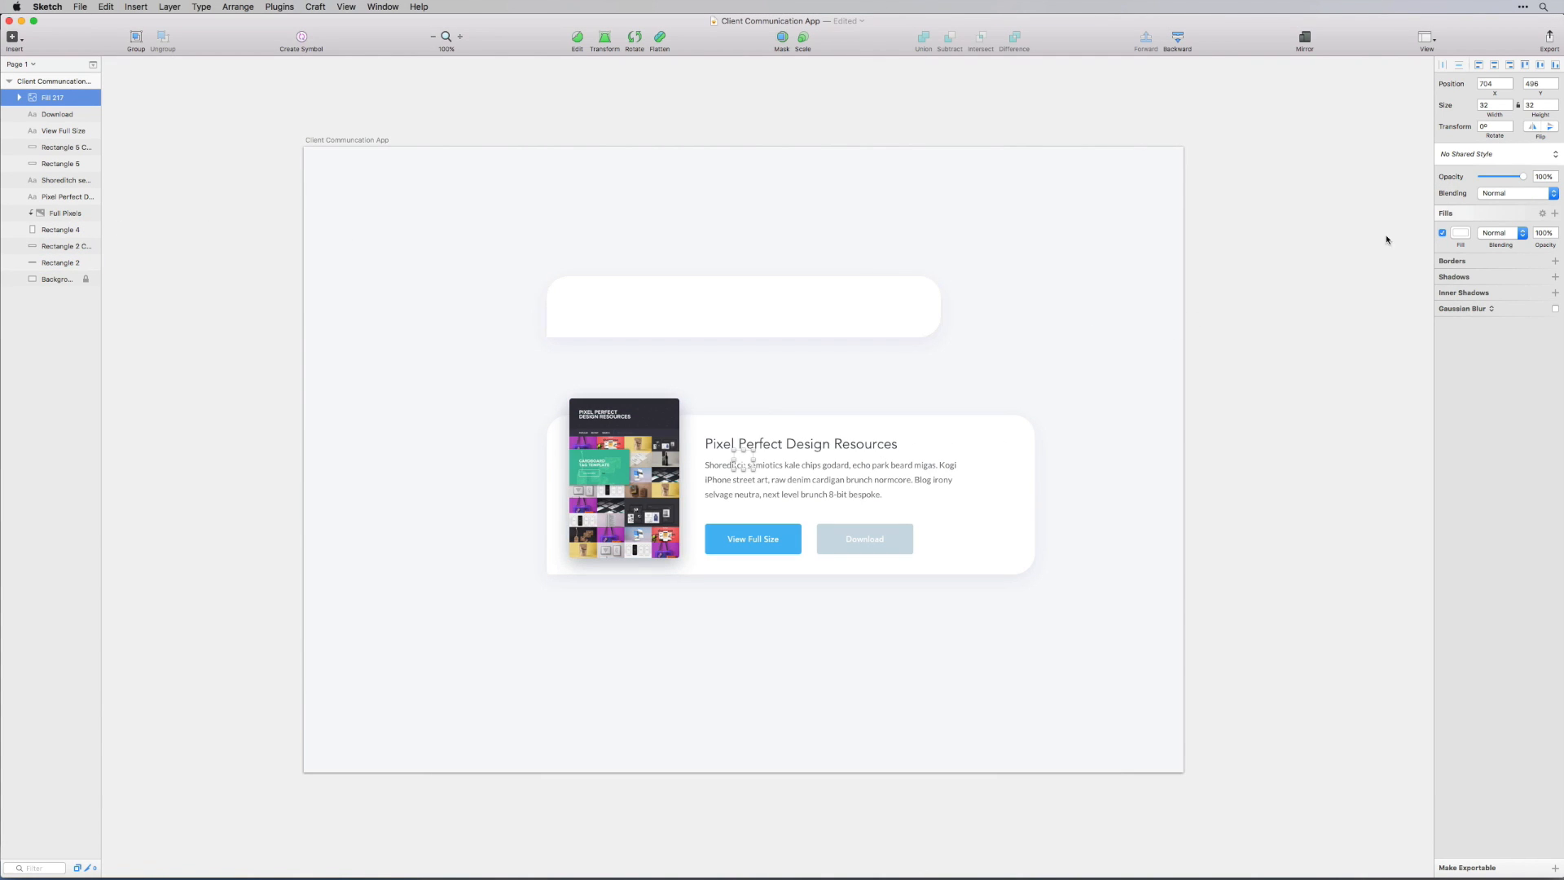
pyautogui.click(1459, 234)
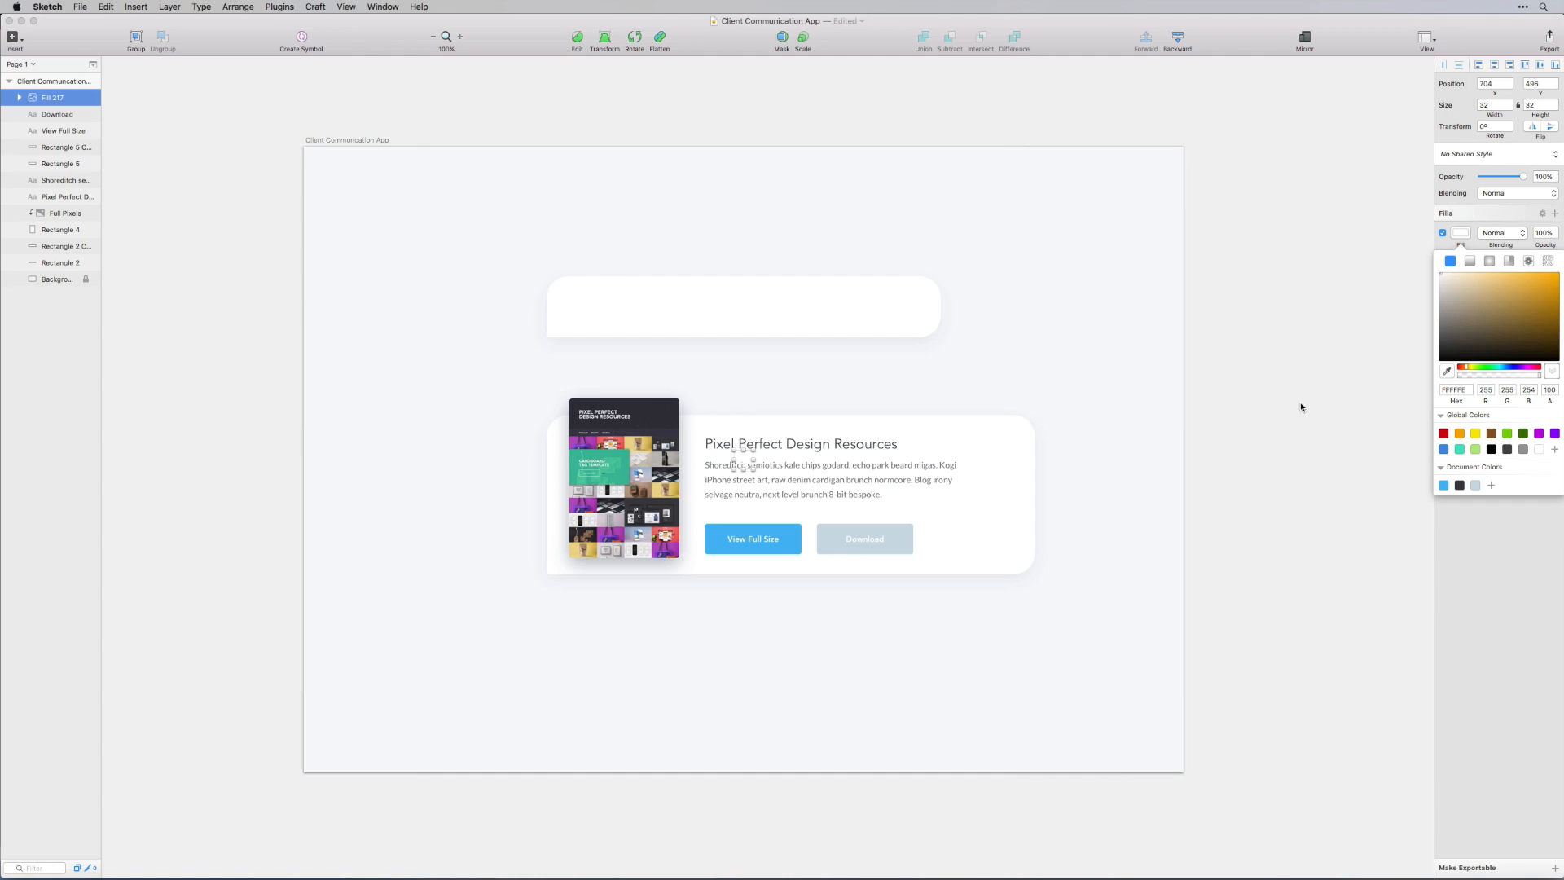
pyautogui.click(1475, 484)
# Move the picture icon to the lower bubble's upper-right corner, at about X 1134, Y 464
pyautogui.hotkey('shift', 'Right')
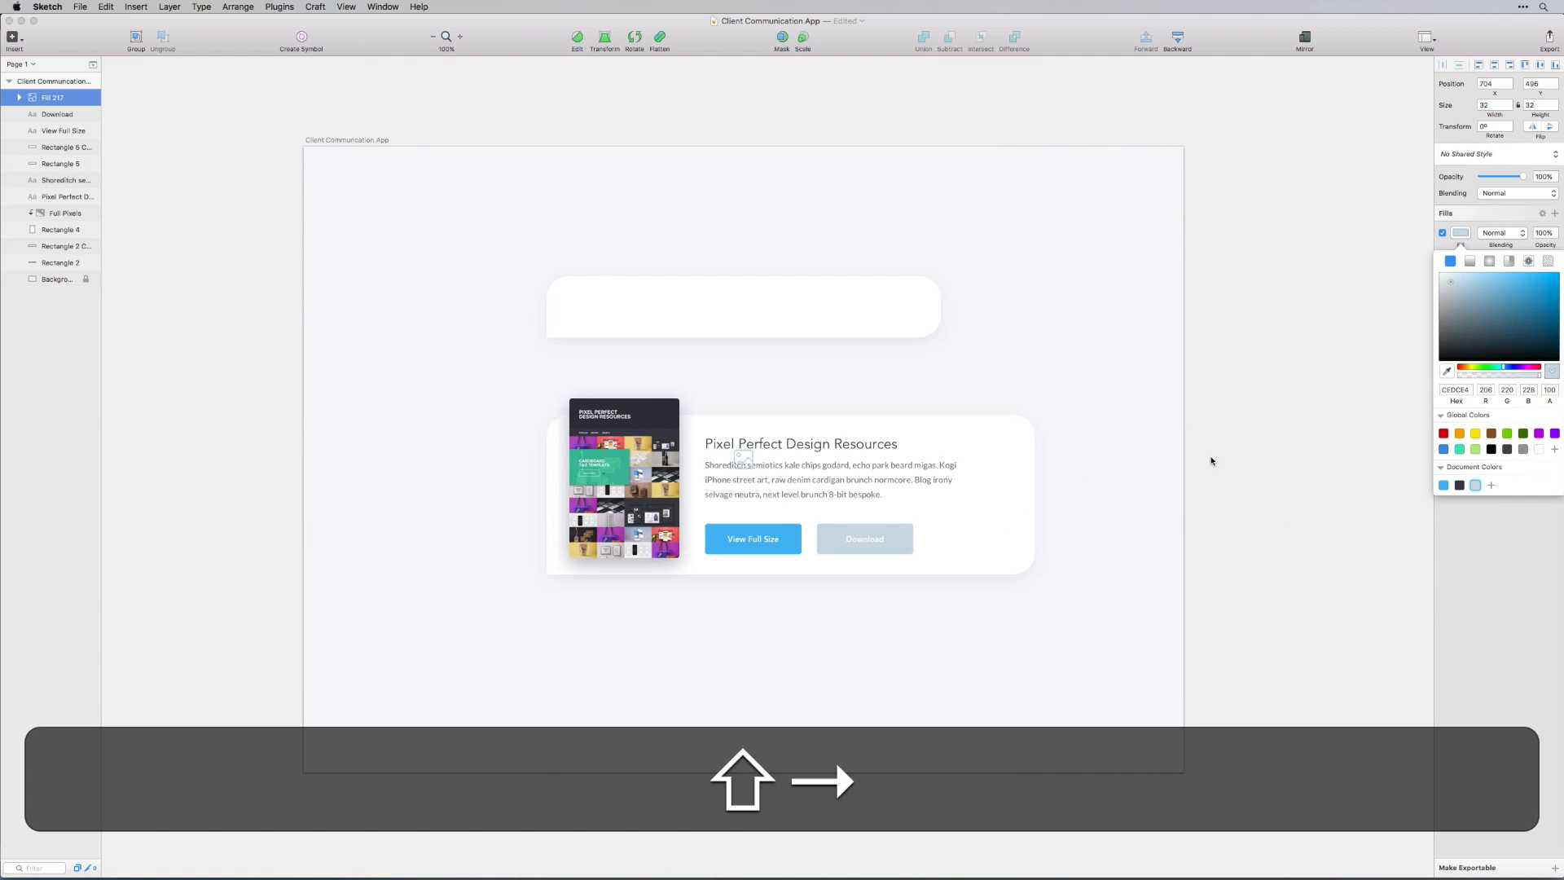
pyautogui.hotkey('shift', 'Right')
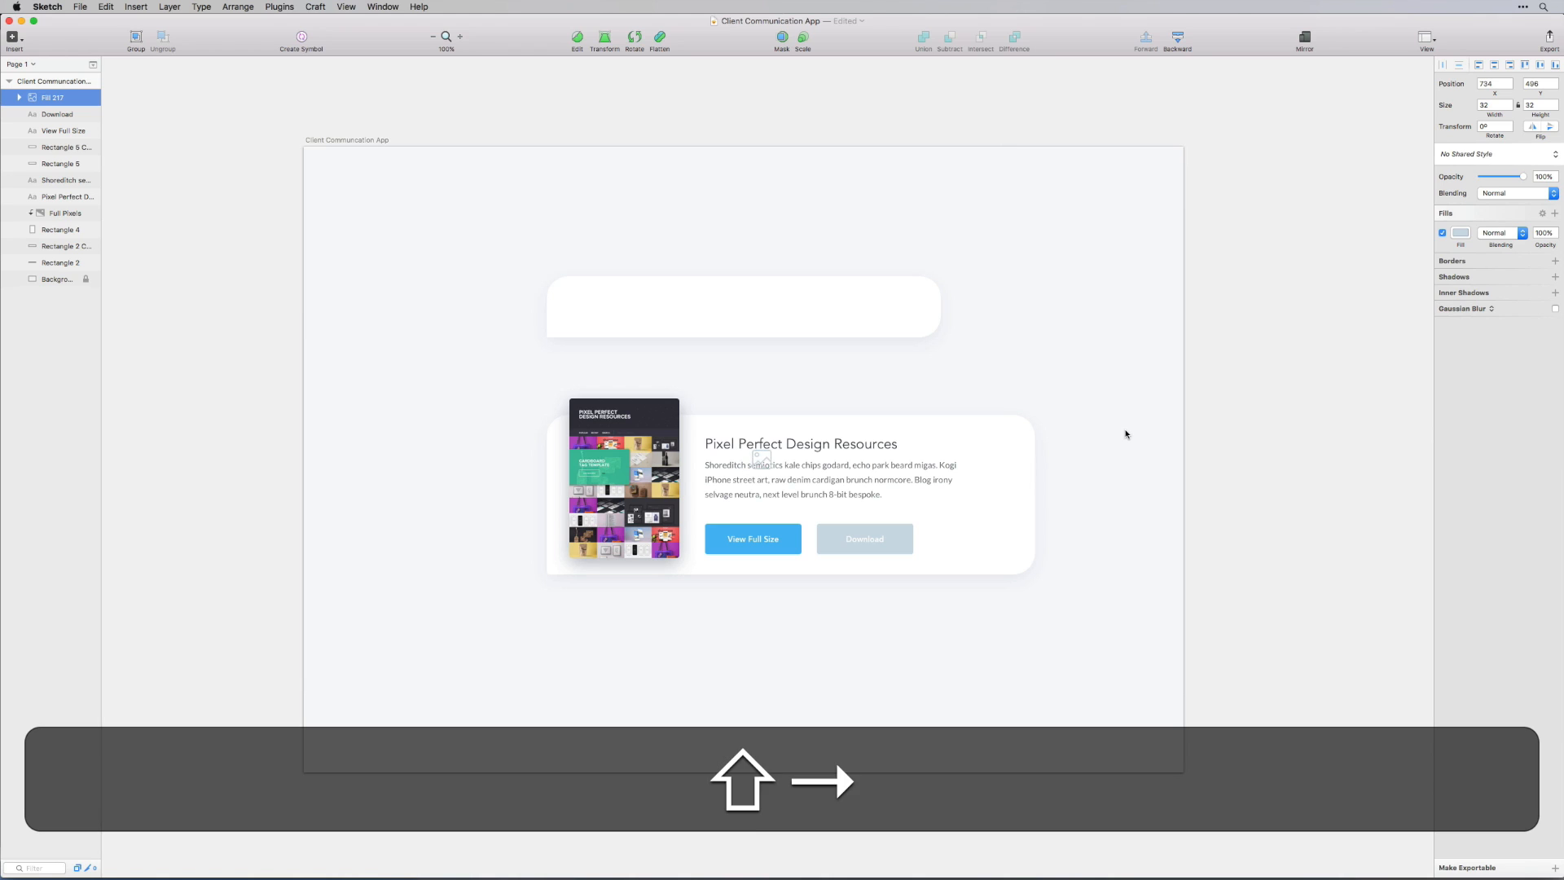
pyautogui.hotkey('shift', 'Right')
pyautogui.hotkey('shift', 'Right')
pyautogui.hotkey('shift', 'Right')
pyautogui.hotkey('shift', 'Right')
pyautogui.hotkey('shift', 'Right')
pyautogui.hotkey('shift', 'Right')
pyautogui.hotkey('shift', 'Right')
pyautogui.hotkey('shift', 'Right')
pyautogui.hotkey('shift', 'Right')
pyautogui.hotkey('shift', 'Right')
pyautogui.hotkey('shift', 'Right')
pyautogui.hotkey('shift', 'Right')
pyautogui.hotkey('shift', 'Right')
pyautogui.hotkey('shift', 'Right')
pyautogui.hotkey('shift', 'Right')
pyautogui.hotkey('shift', 'Right')
pyautogui.hotkey('shift', 'Right')
pyautogui.hotkey('shift', 'Right')
pyautogui.hotkey('shift', 'Right')
pyautogui.hotkey('shift', 'Right')
pyautogui.hotkey('shift', 'Up')
pyautogui.hotkey('shift', 'Up')
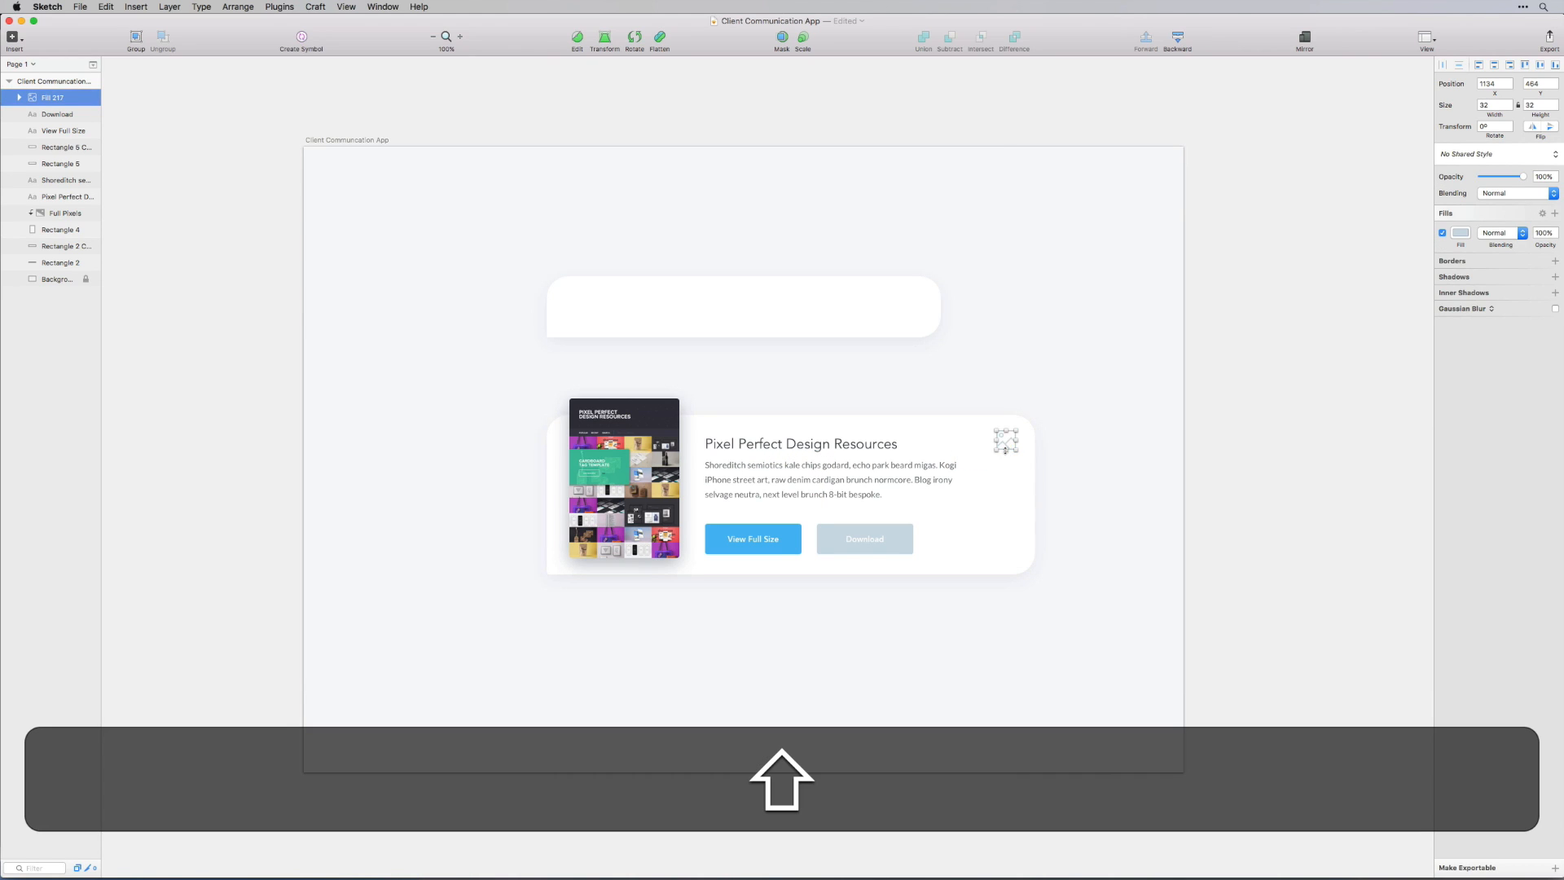
pyautogui.click(1082, 462)
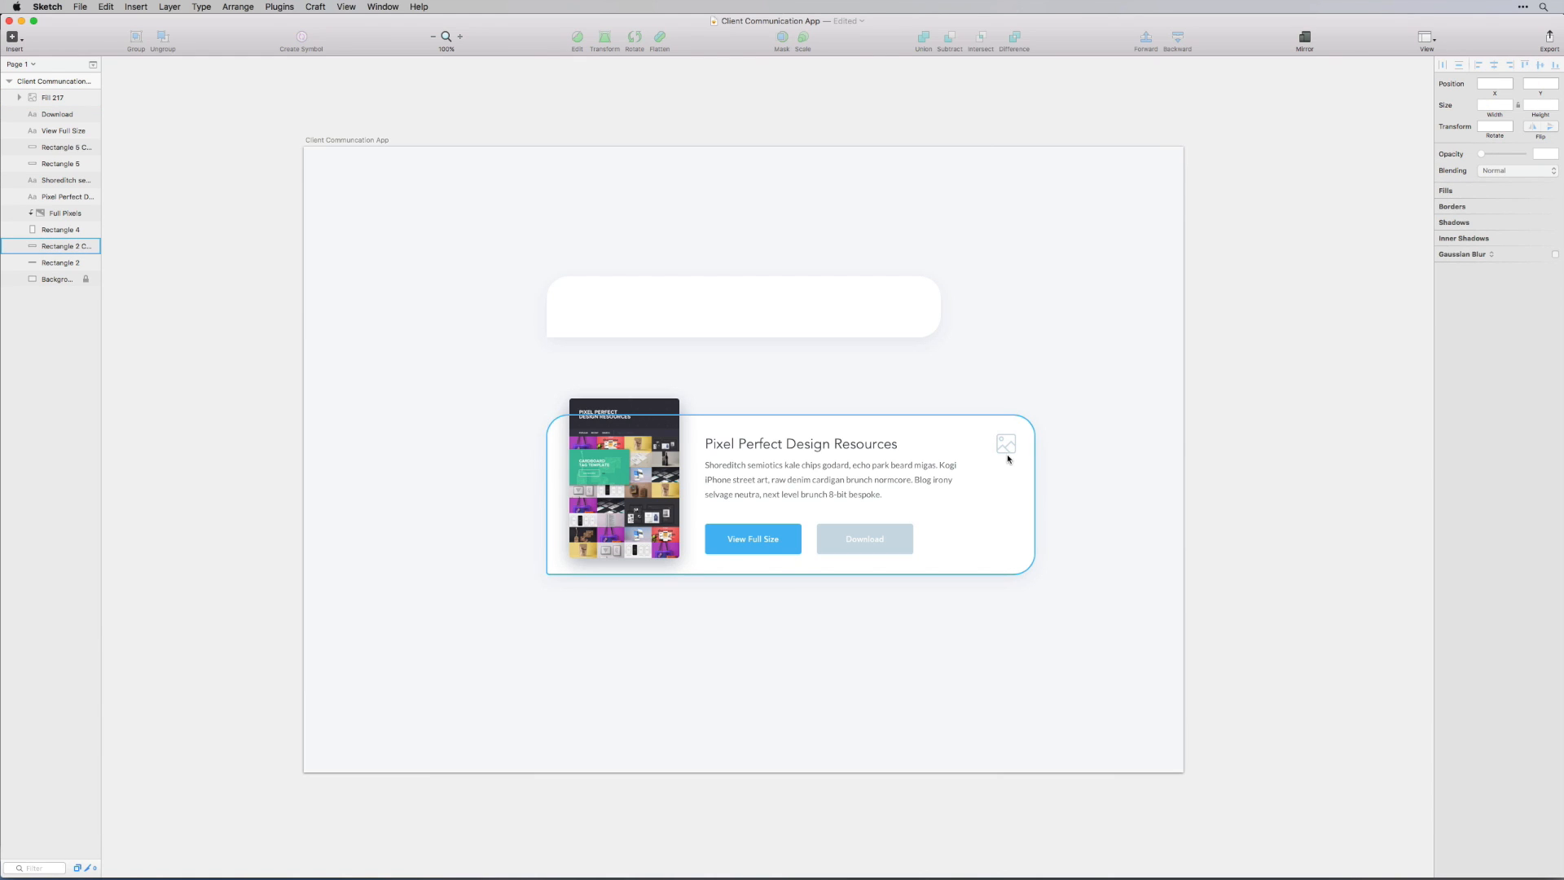
# Enlarge the picture icon proportionally to 39 × 39 and place it at about X 1128, Y 470
pyautogui.click(1007, 455)
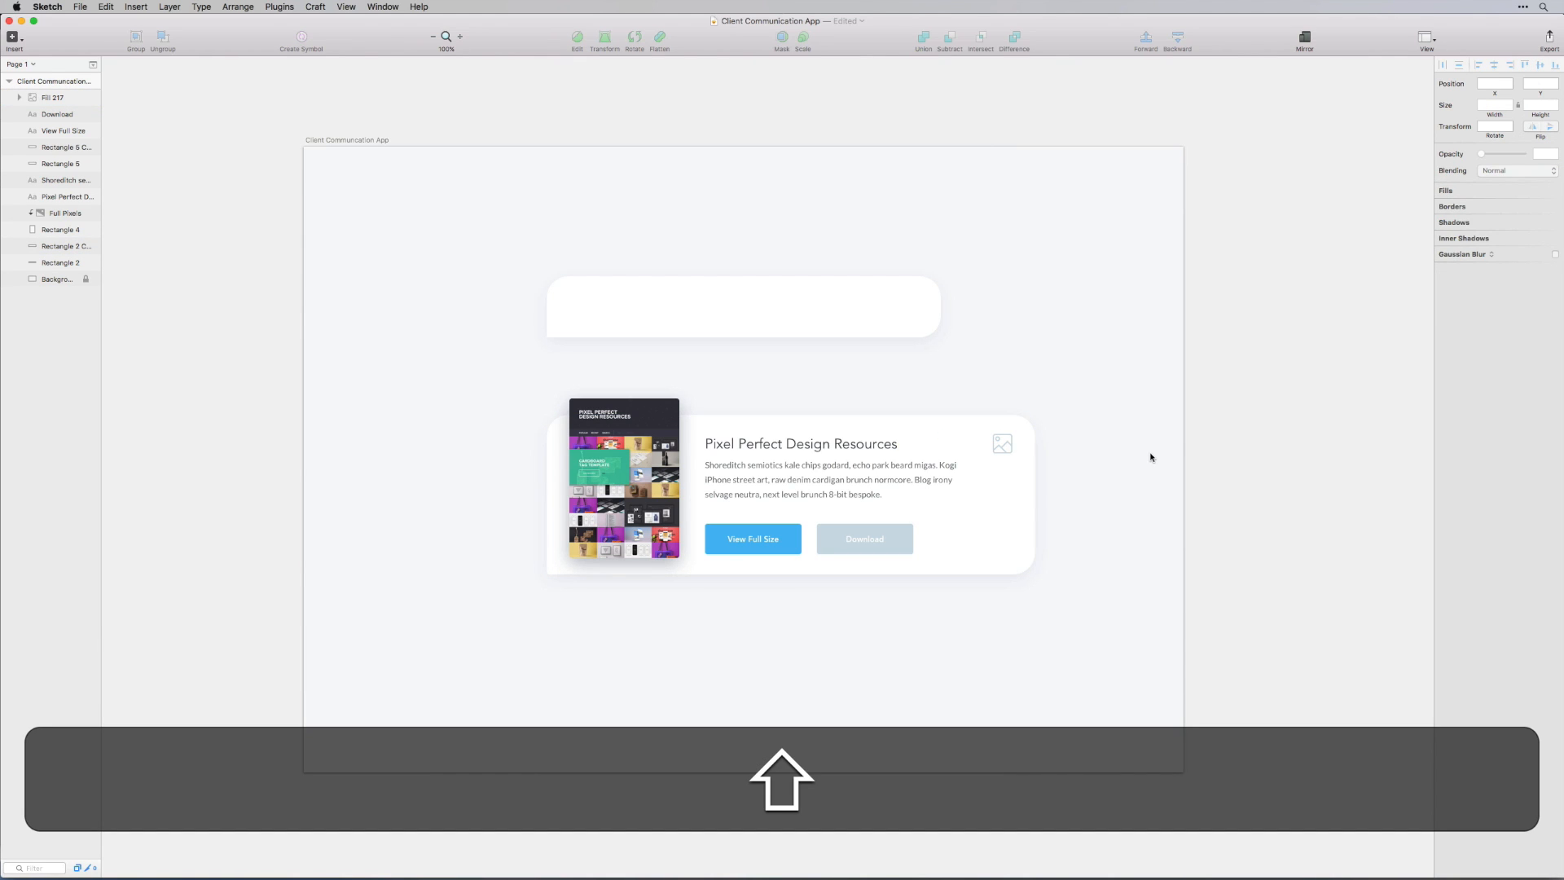
pyautogui.moveTo(1015, 456); pyautogui.dragTo(1017, 457)
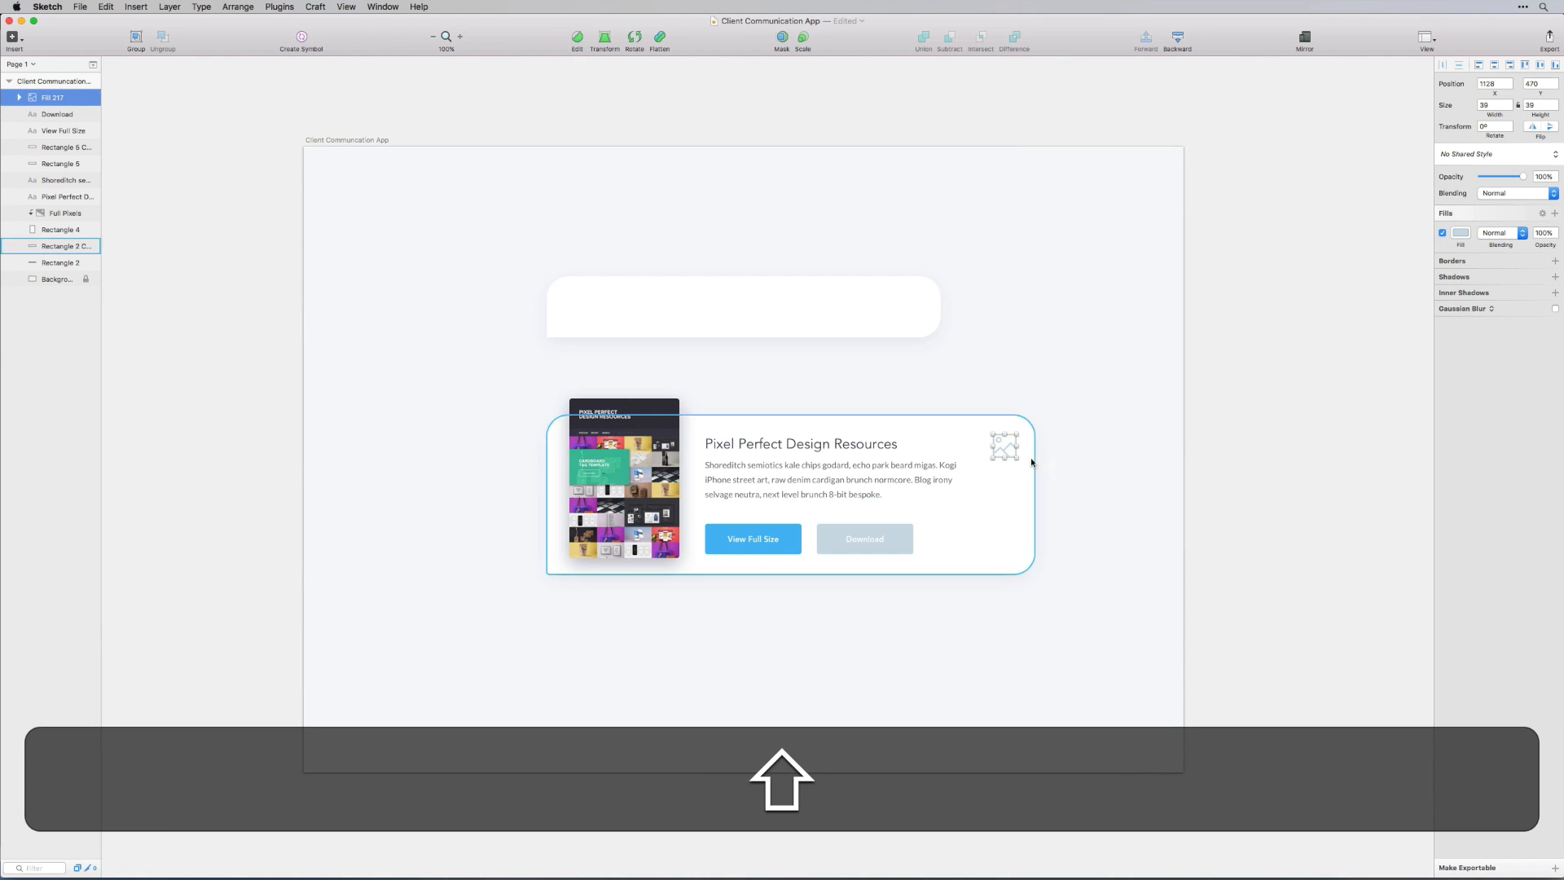
pyautogui.press('shift+super+z')
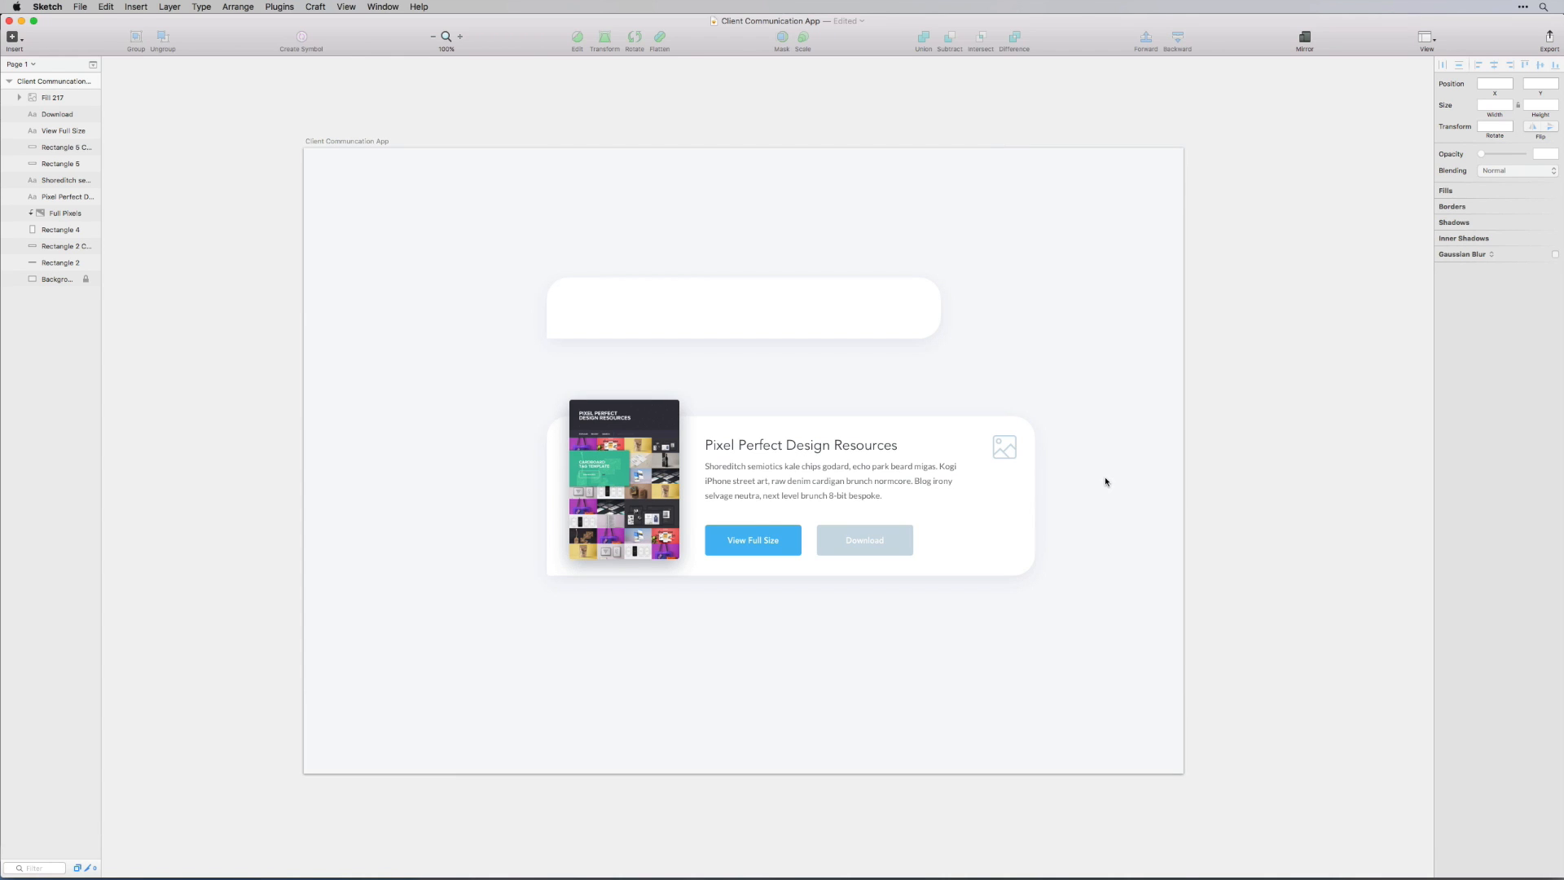
pyautogui.click(822, 443)
pyautogui.keyDown('shift'); pyautogui.click(796, 487); pyautogui.keyUp('shift')
pyautogui.keyDown('shift'); pyautogui.click(747, 531); pyautogui.keyUp('shift')
pyautogui.keyDown('shift'); pyautogui.click(747, 540); pyautogui.keyUp('shift')
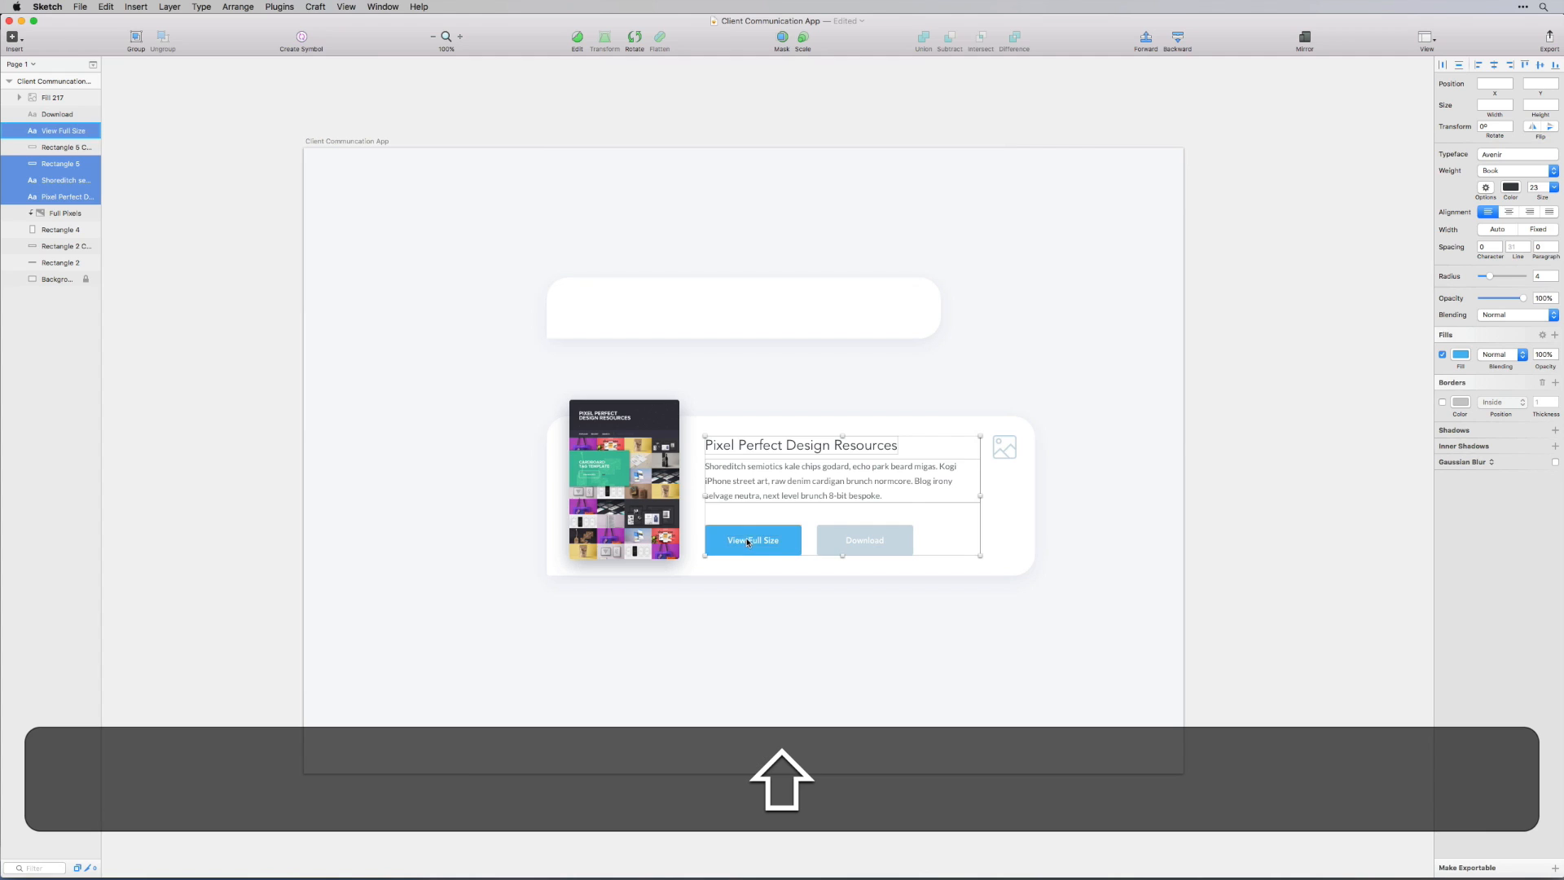
pyautogui.keyDown('shift'); pyautogui.click(851, 533); pyautogui.keyUp('shift')
pyautogui.click(865, 619)
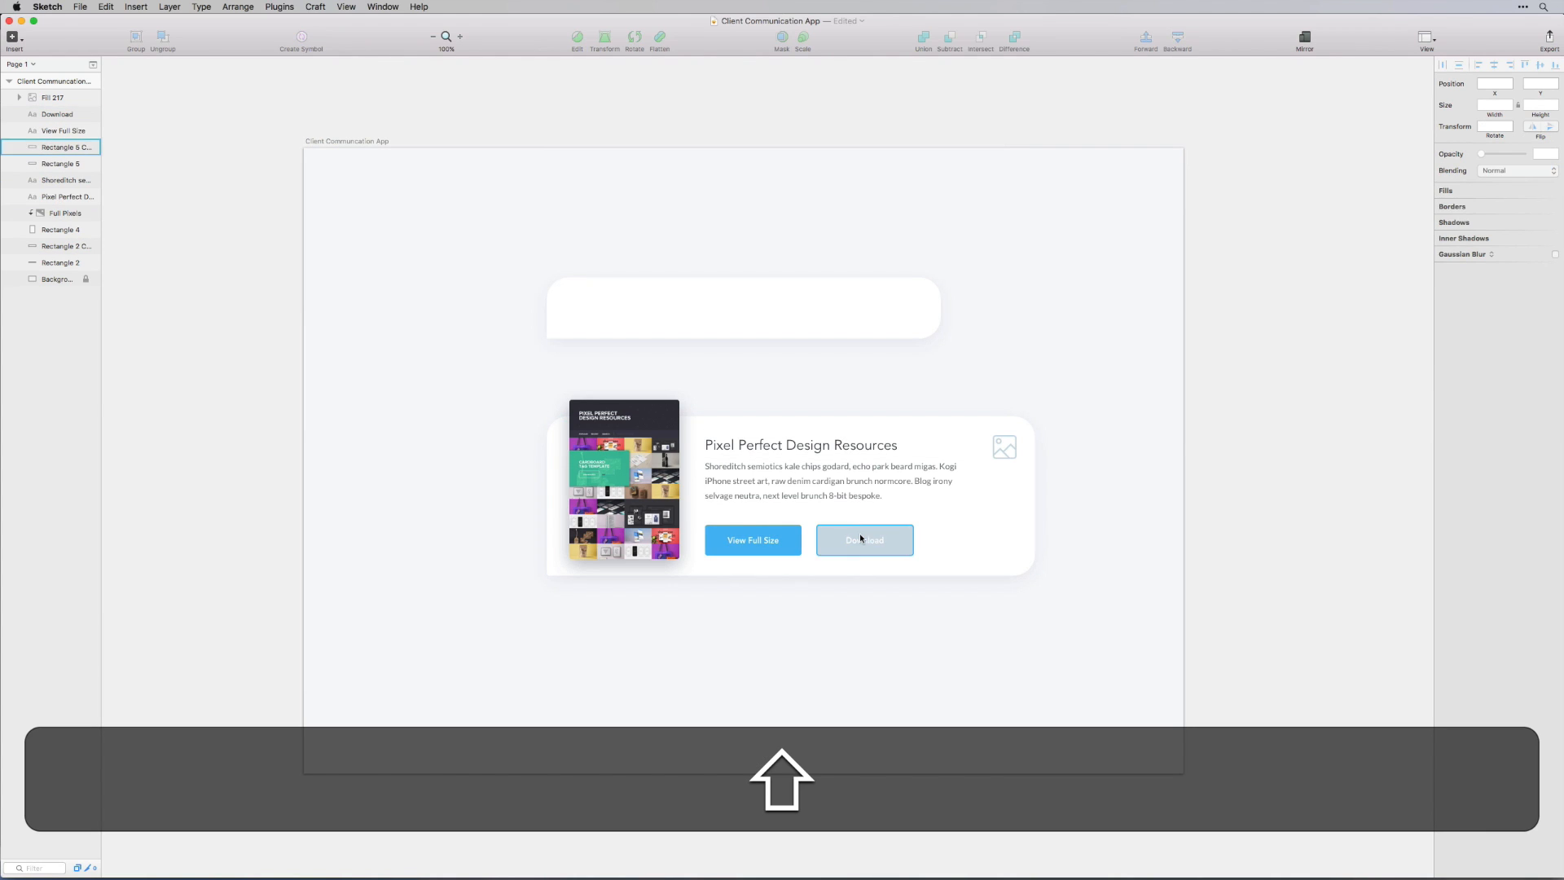
# Group the View Full Size and Download buttons with their labels and name the group Buttons
pyautogui.click(859, 533)
pyautogui.keyDown('shift'); pyautogui.click(856, 542); pyautogui.keyUp('shift')
pyautogui.keyDown('shift'); pyautogui.click(758, 544); pyautogui.keyUp('shift')
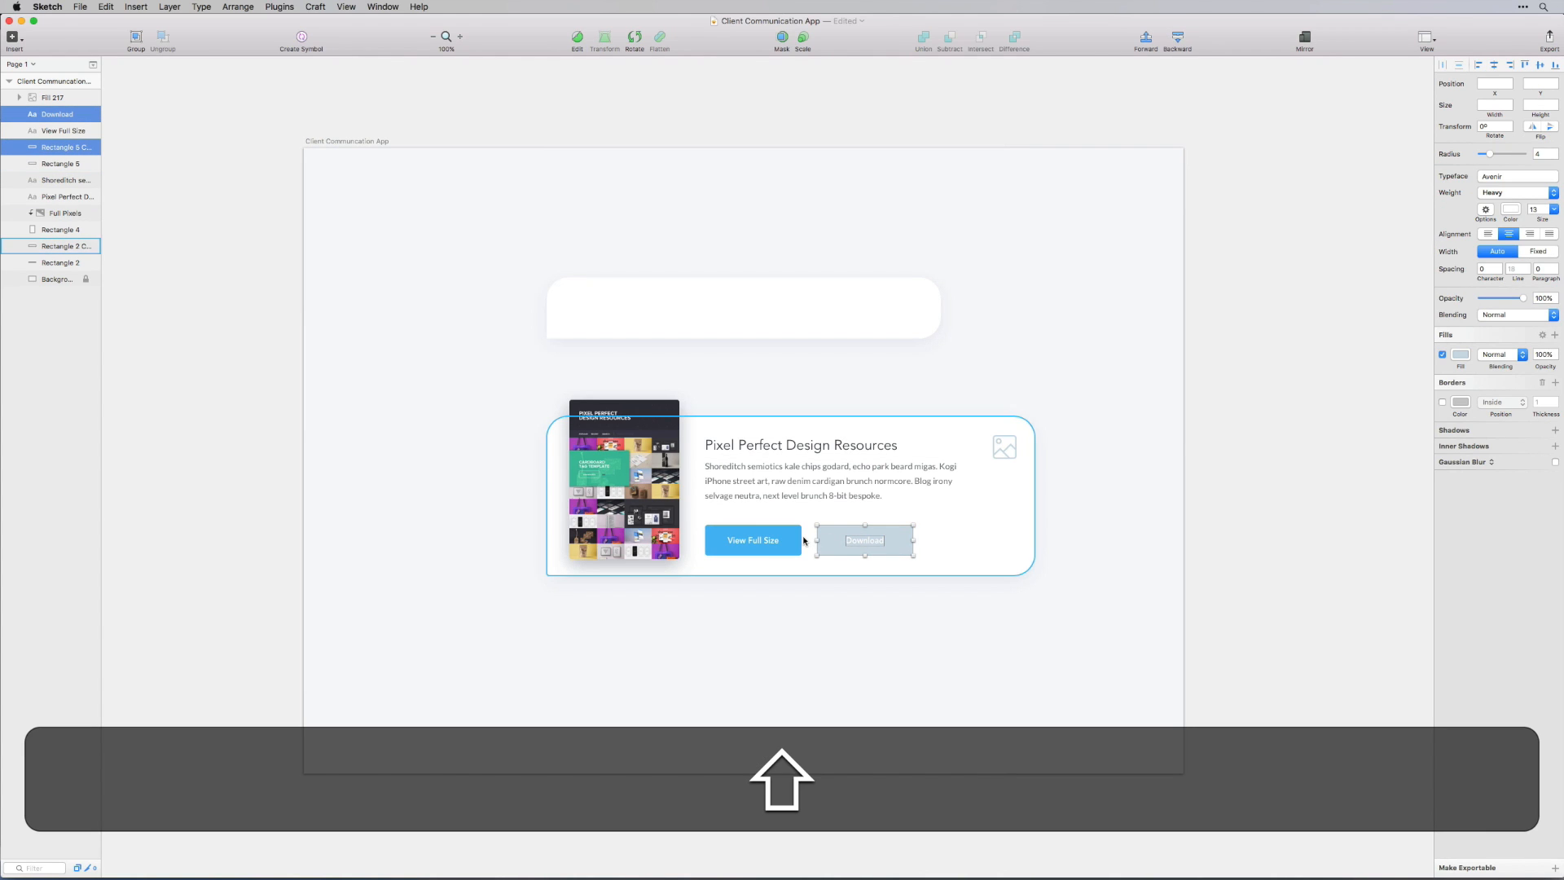
pyautogui.press('super+g')
pyautogui.doubleClick(48, 114)
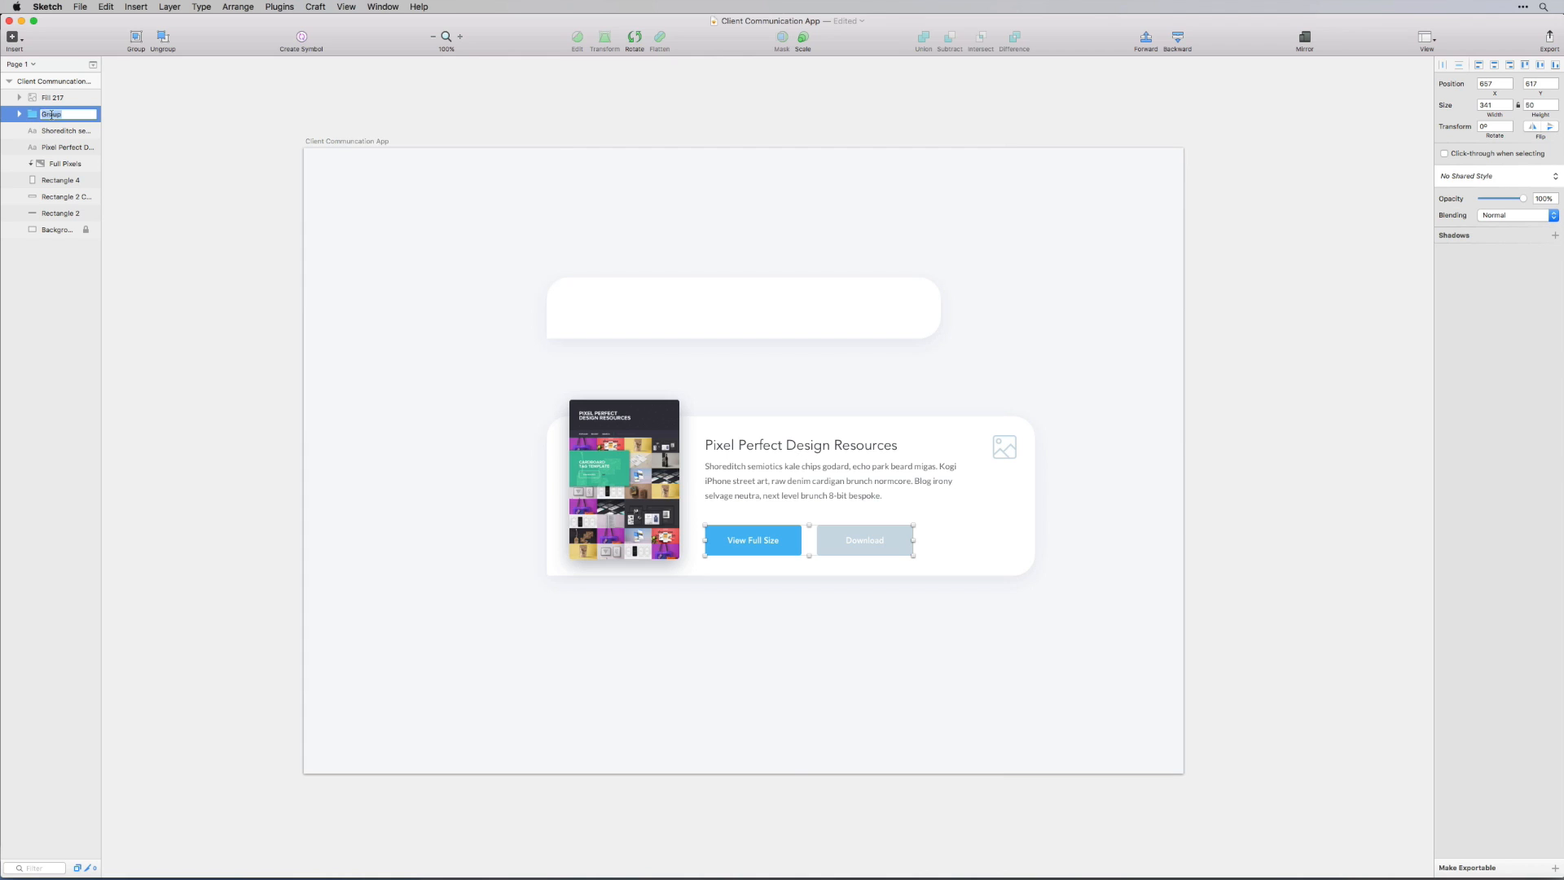
pyautogui.write('Buttons')
pyautogui.press('Return')
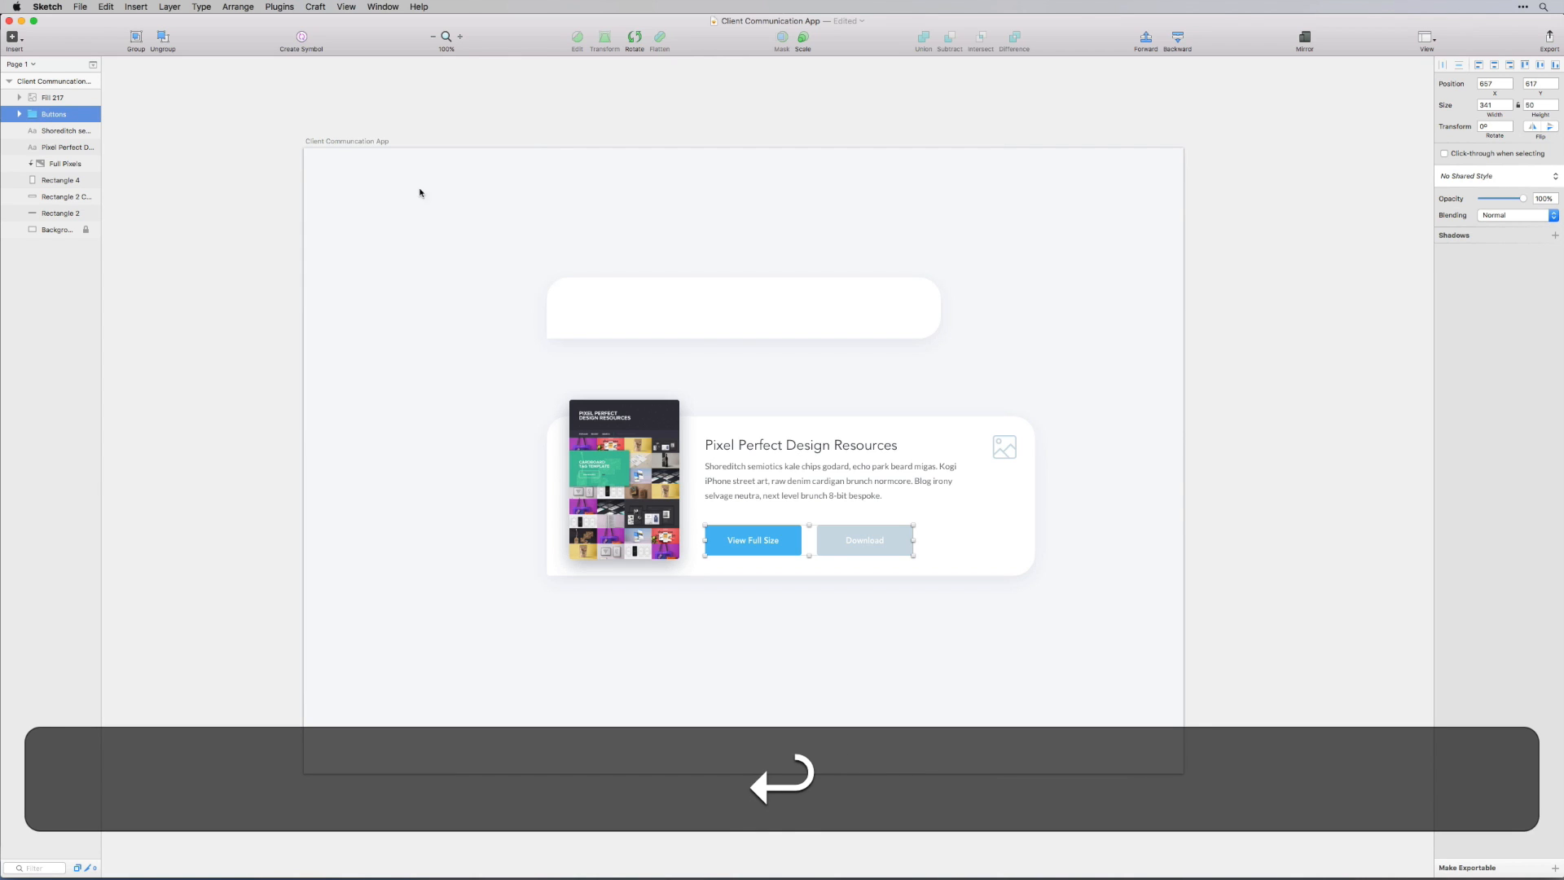
# Group the Pixel Perfect Design Resources title, its paragraph and the Buttons group under the name File Content
pyautogui.click(712, 445)
pyautogui.keyDown('shift'); pyautogui.click(740, 467); pyautogui.keyUp('shift')
pyautogui.keyDown('shift'); pyautogui.click(756, 533); pyautogui.keyUp('shift')
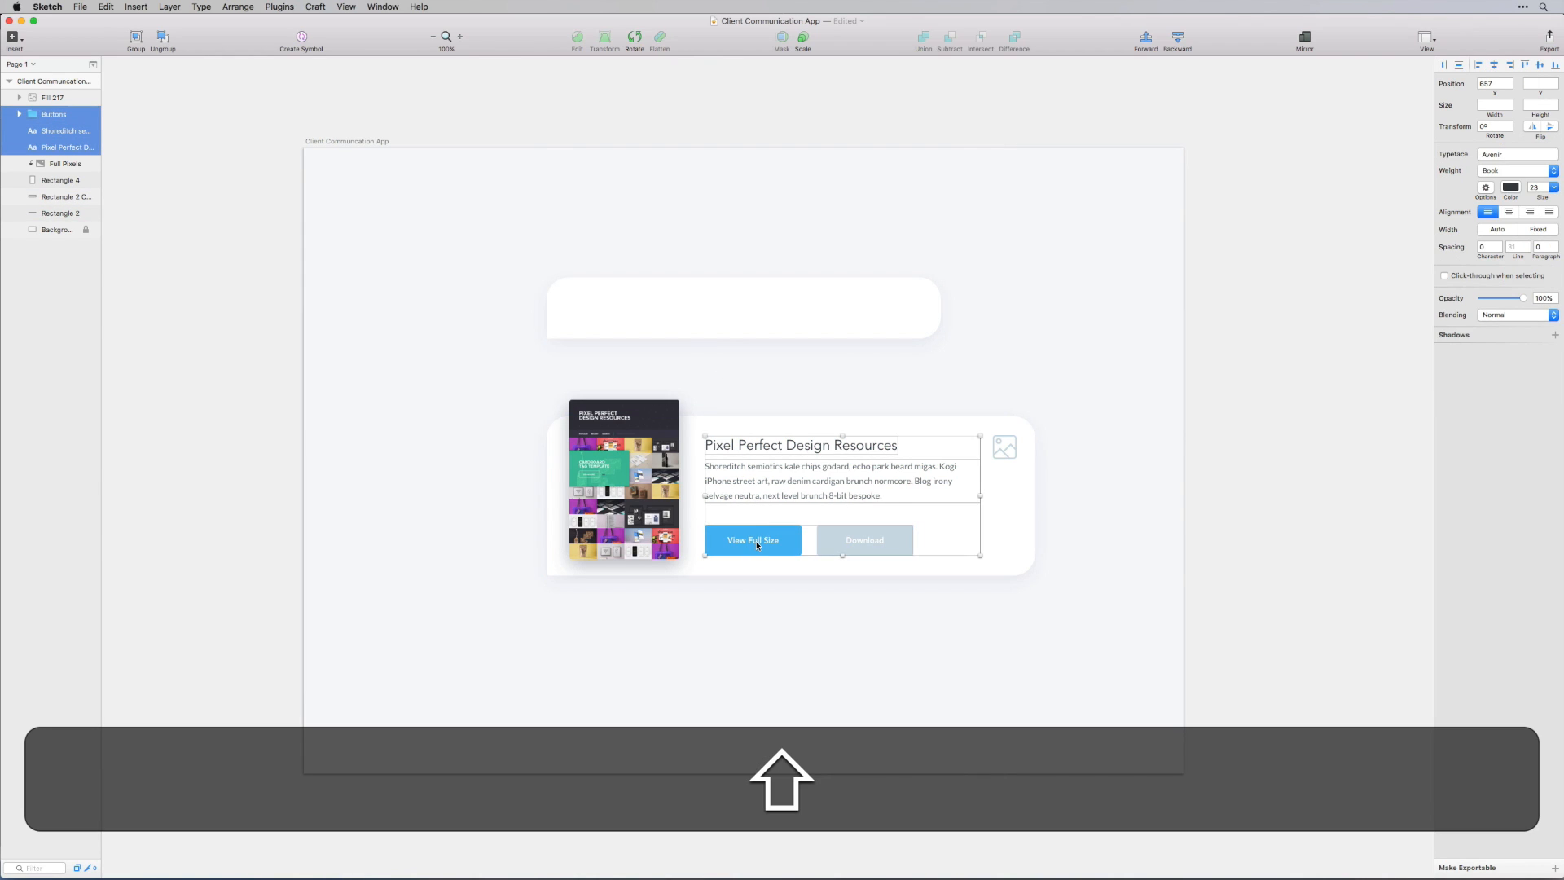
pyautogui.press('super+g')
pyautogui.doubleClick(59, 115)
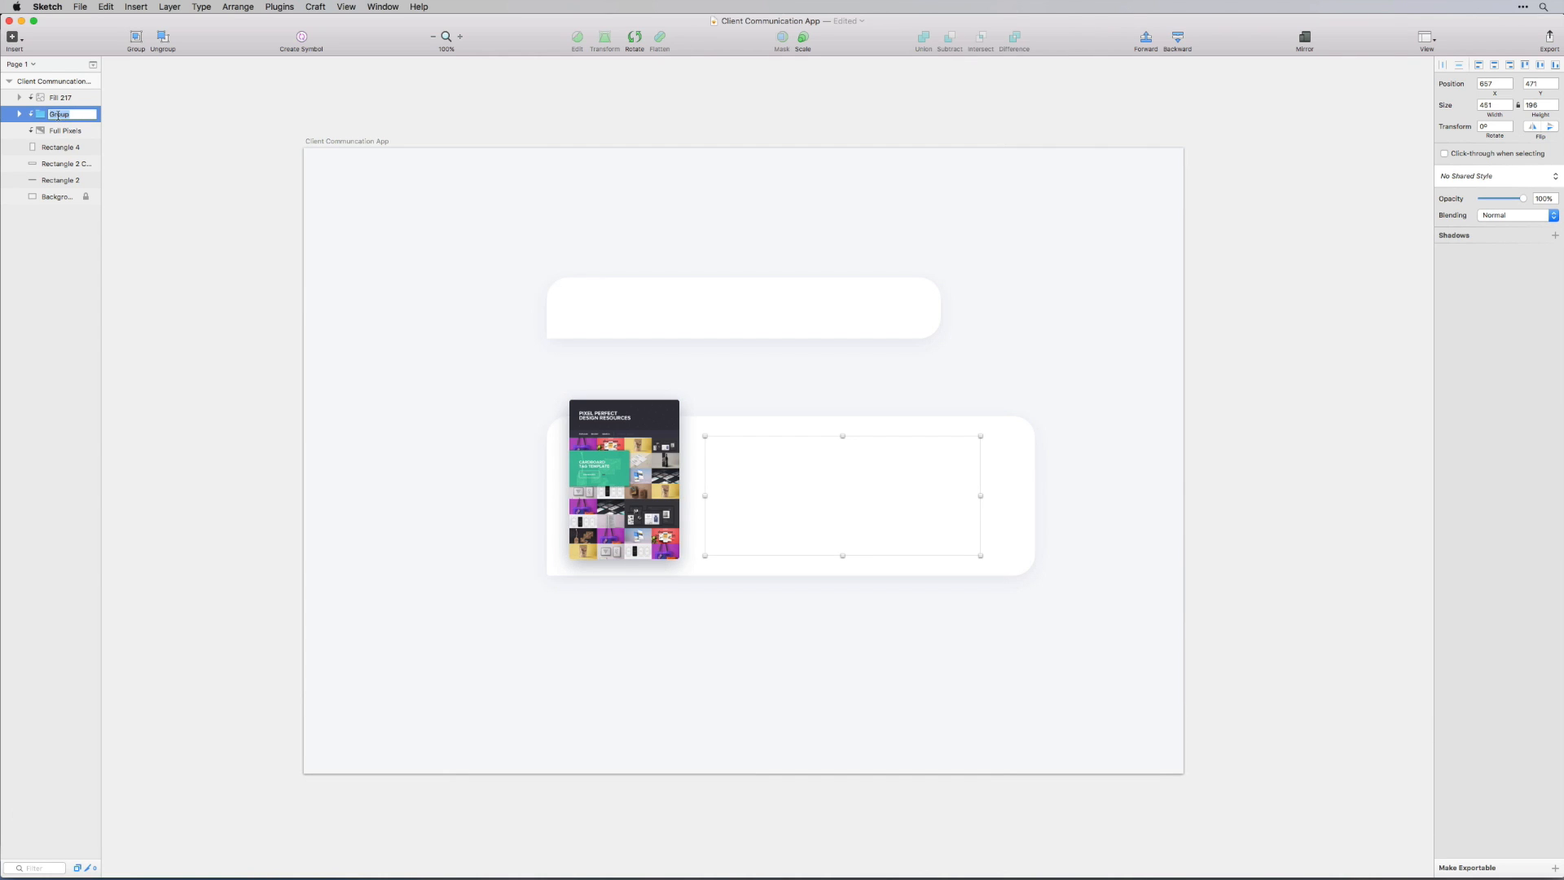
pyautogui.write('File Content')
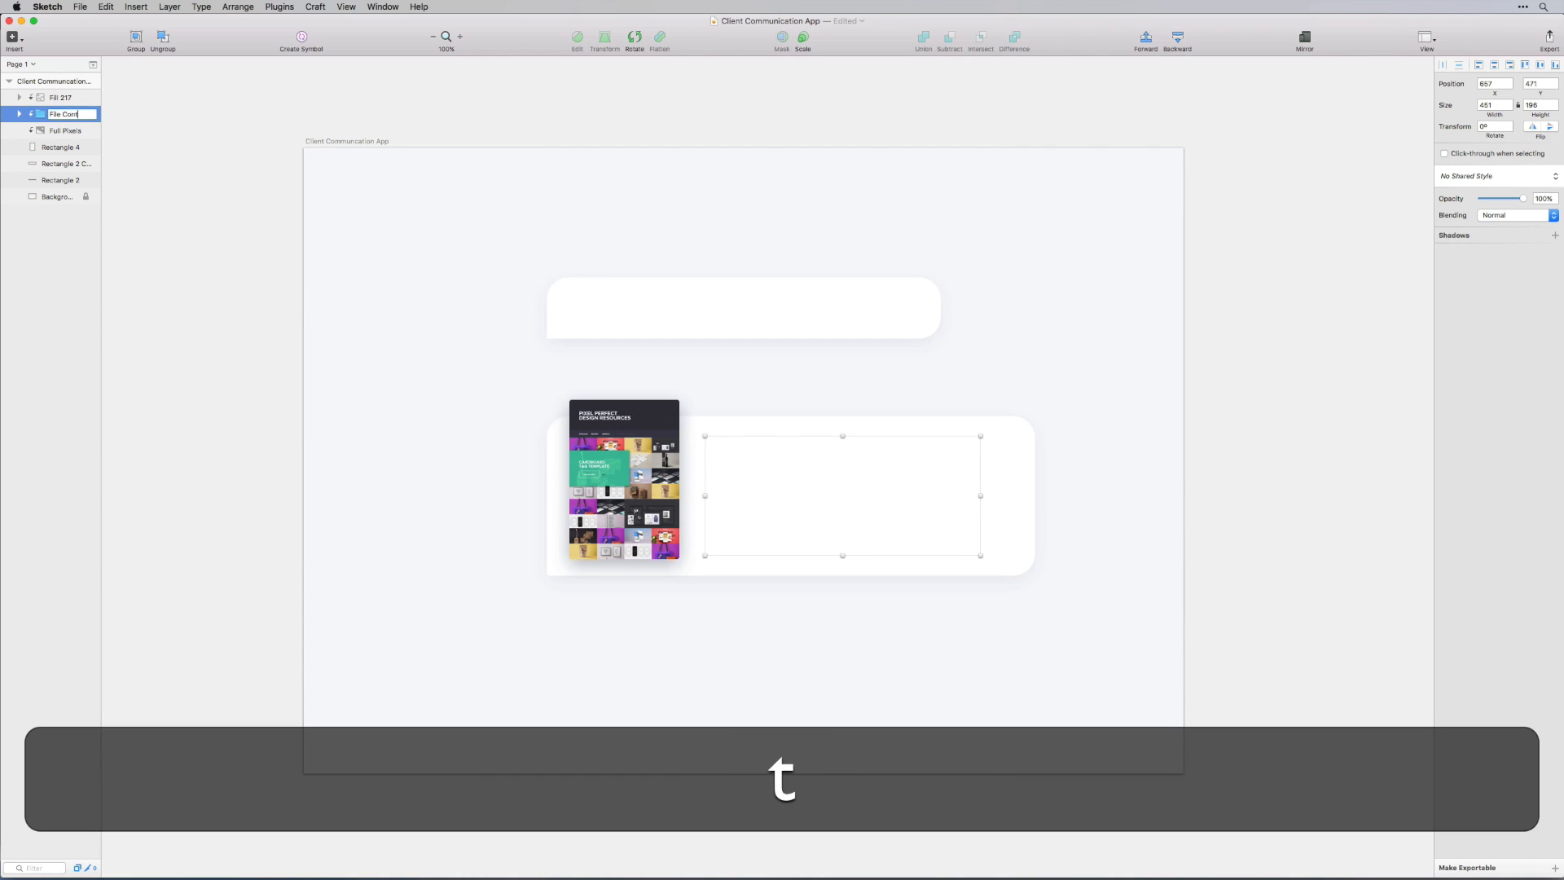
pyautogui.press('Return')
# Make the picture icon and the File Content group ignore the underlying mask
pyautogui.keyDown('shift'); pyautogui.click(54, 97); pyautogui.keyUp('shift')
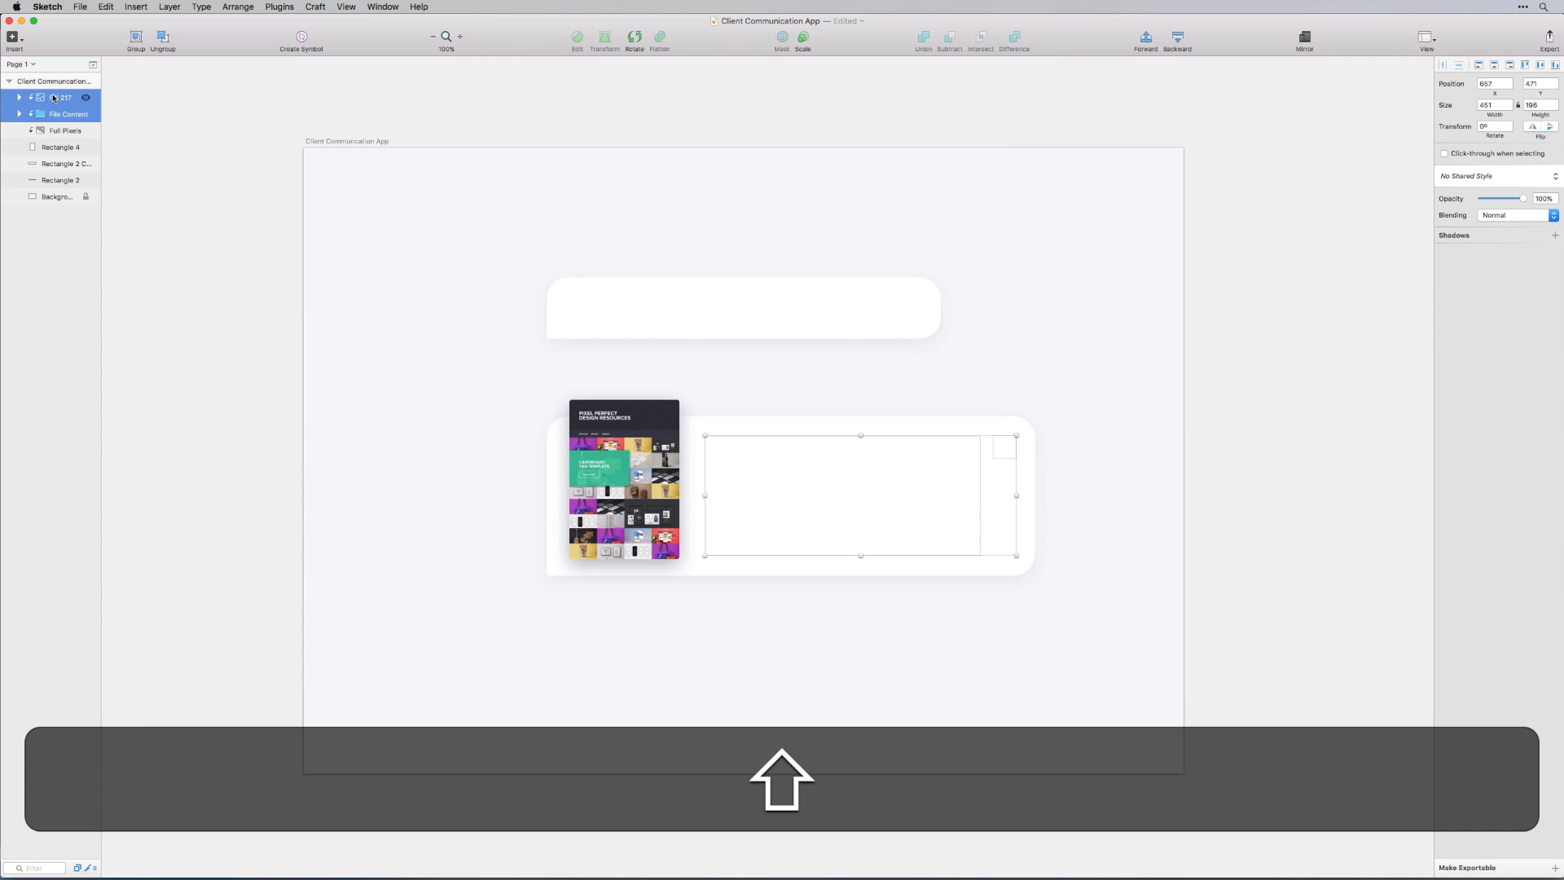
pyautogui.rightClick(53, 101)
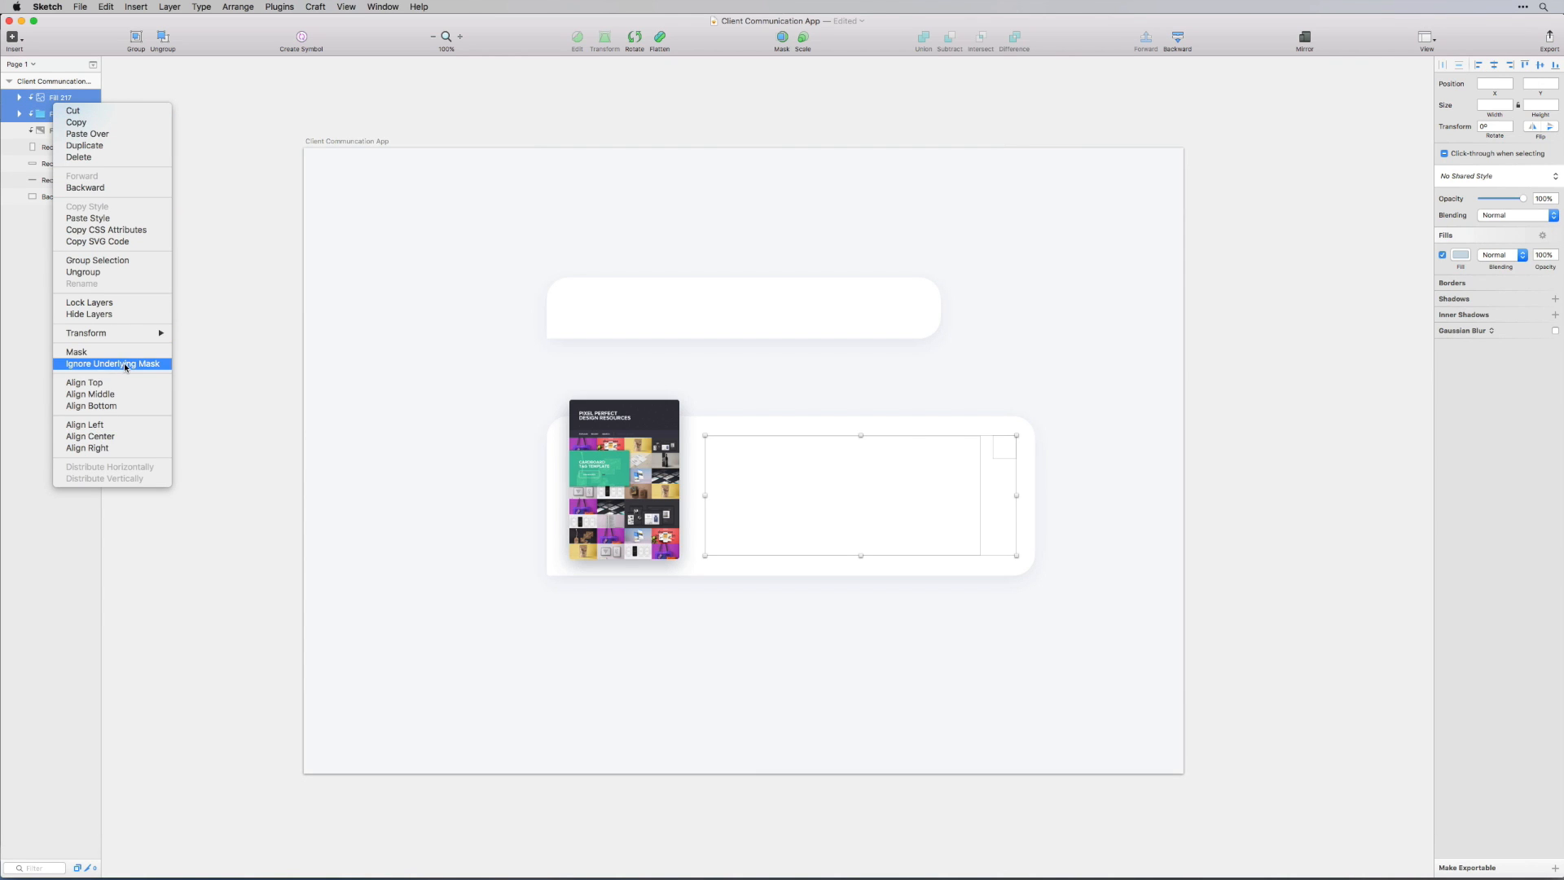
pyautogui.click(129, 364)
pyautogui.click(1217, 417)
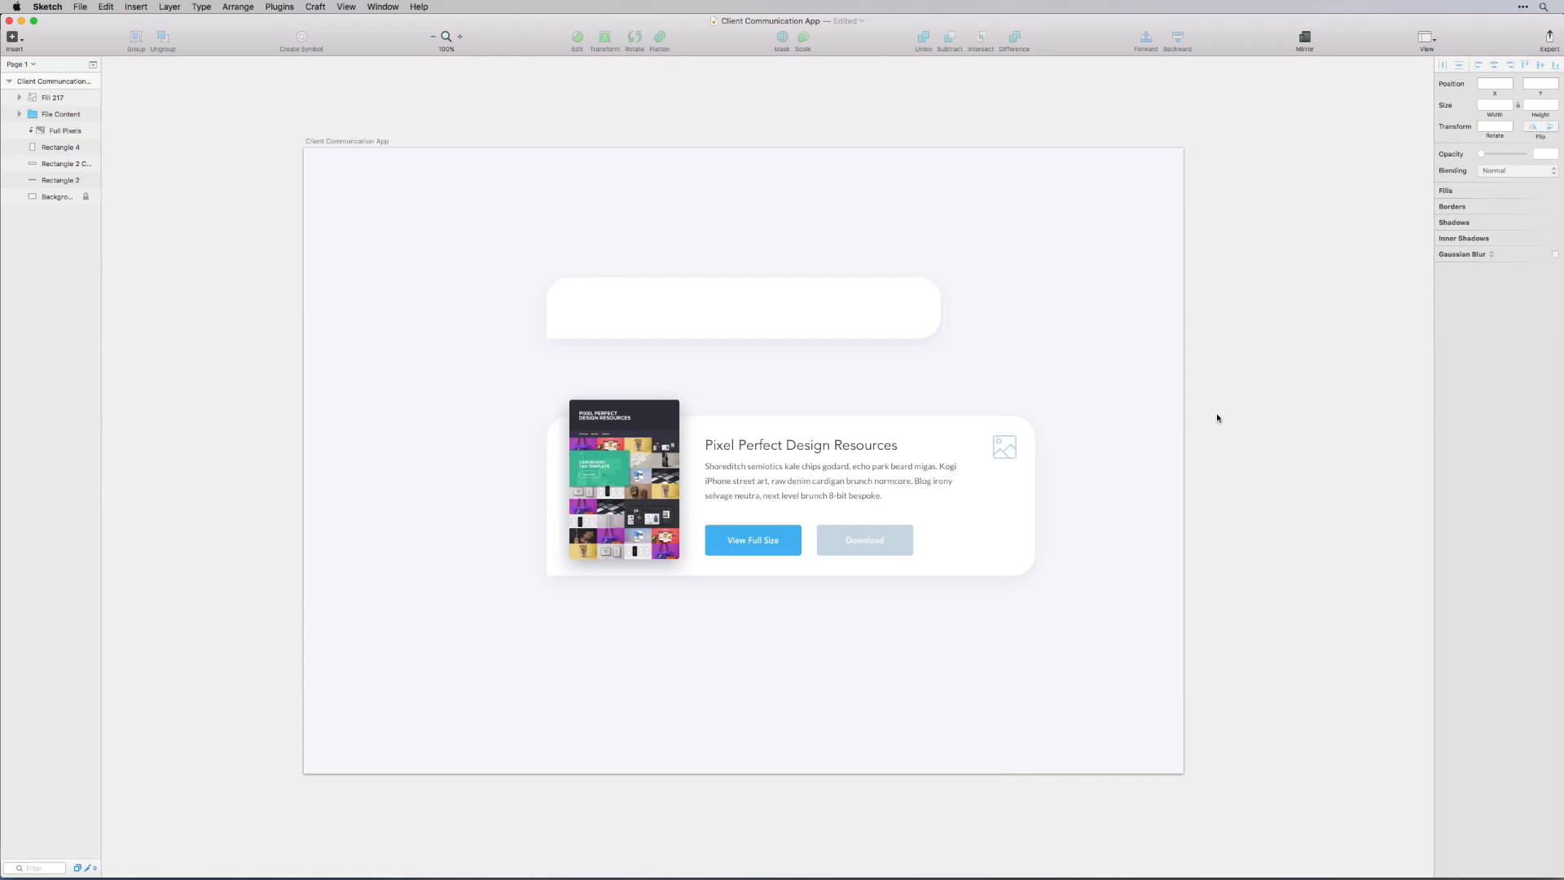
# Group the website preview image with its mask rectangle and name the group File Preview
pyautogui.click(65, 130)
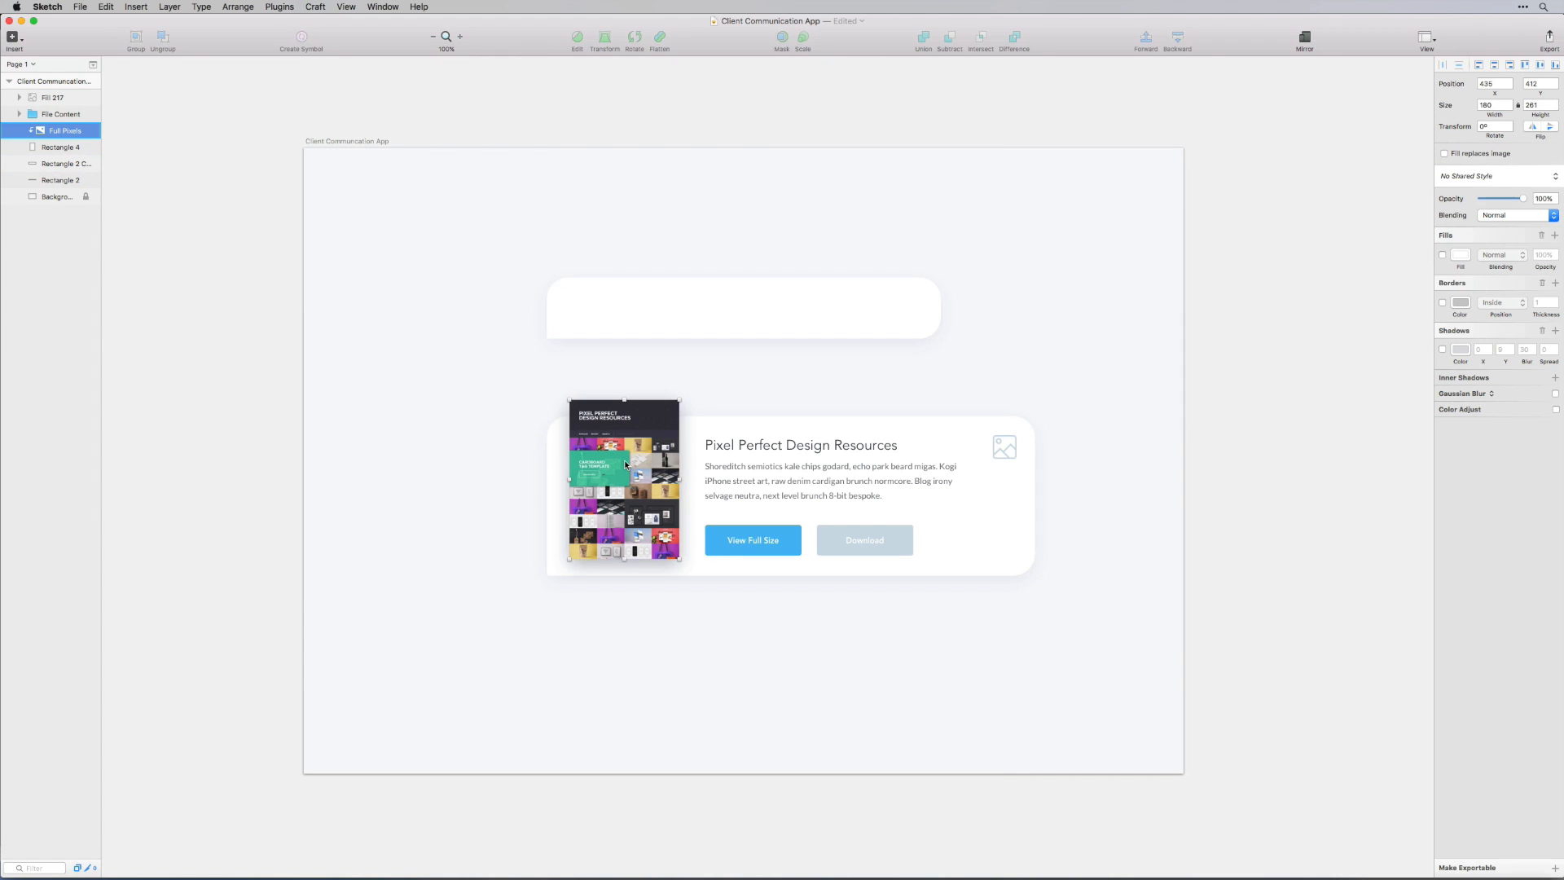
pyautogui.keyDown('shift'); pyautogui.click(64, 147); pyautogui.keyUp('shift')
pyautogui.press('super+g')
pyautogui.doubleClick(54, 131)
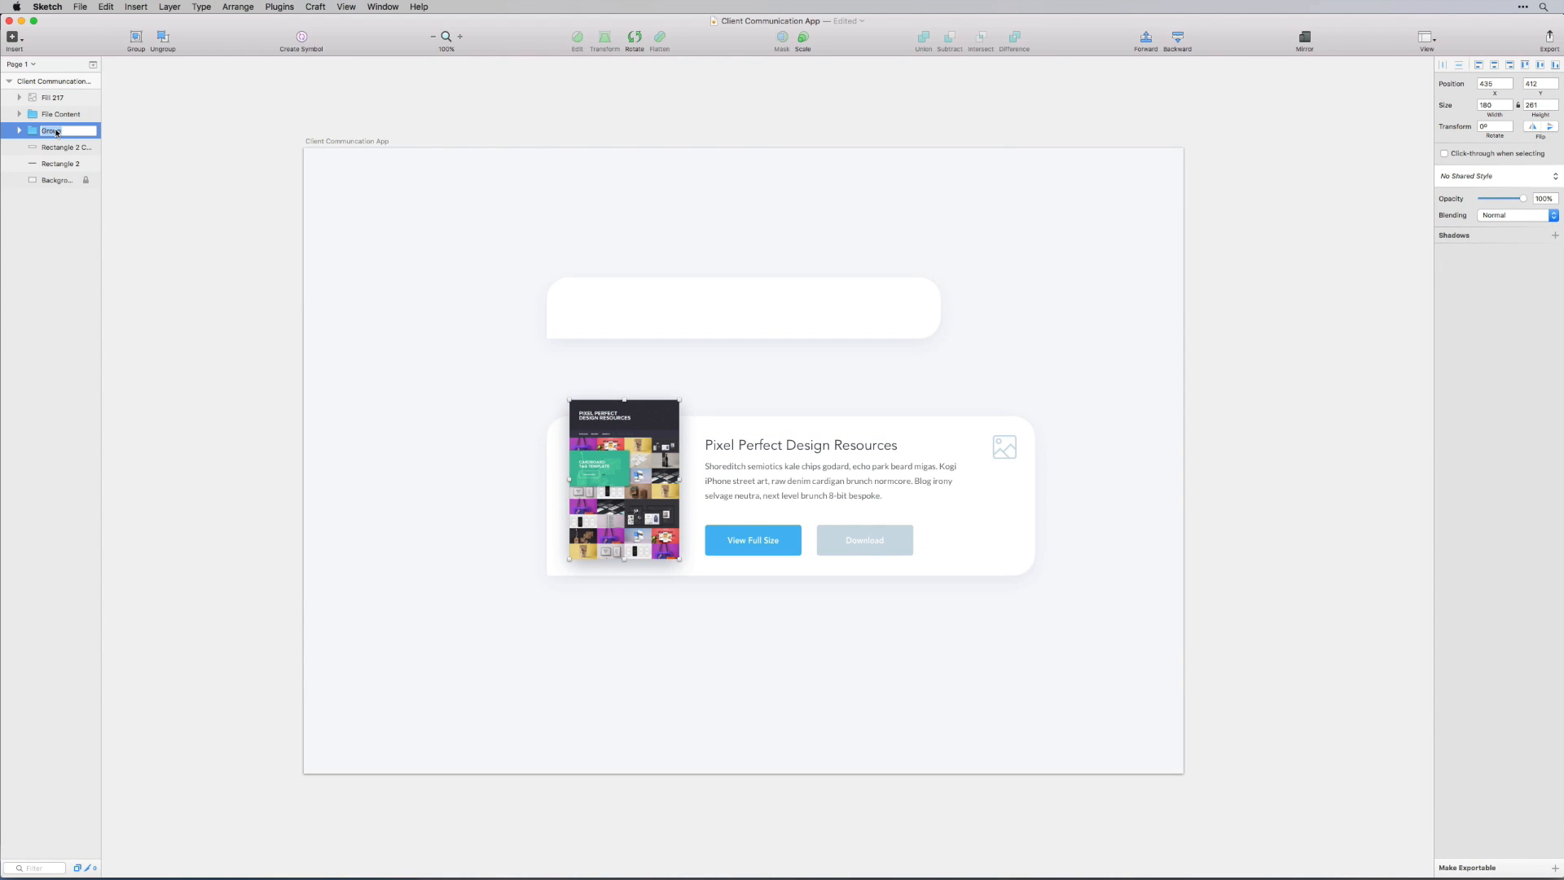
pyautogui.write('File Preview')
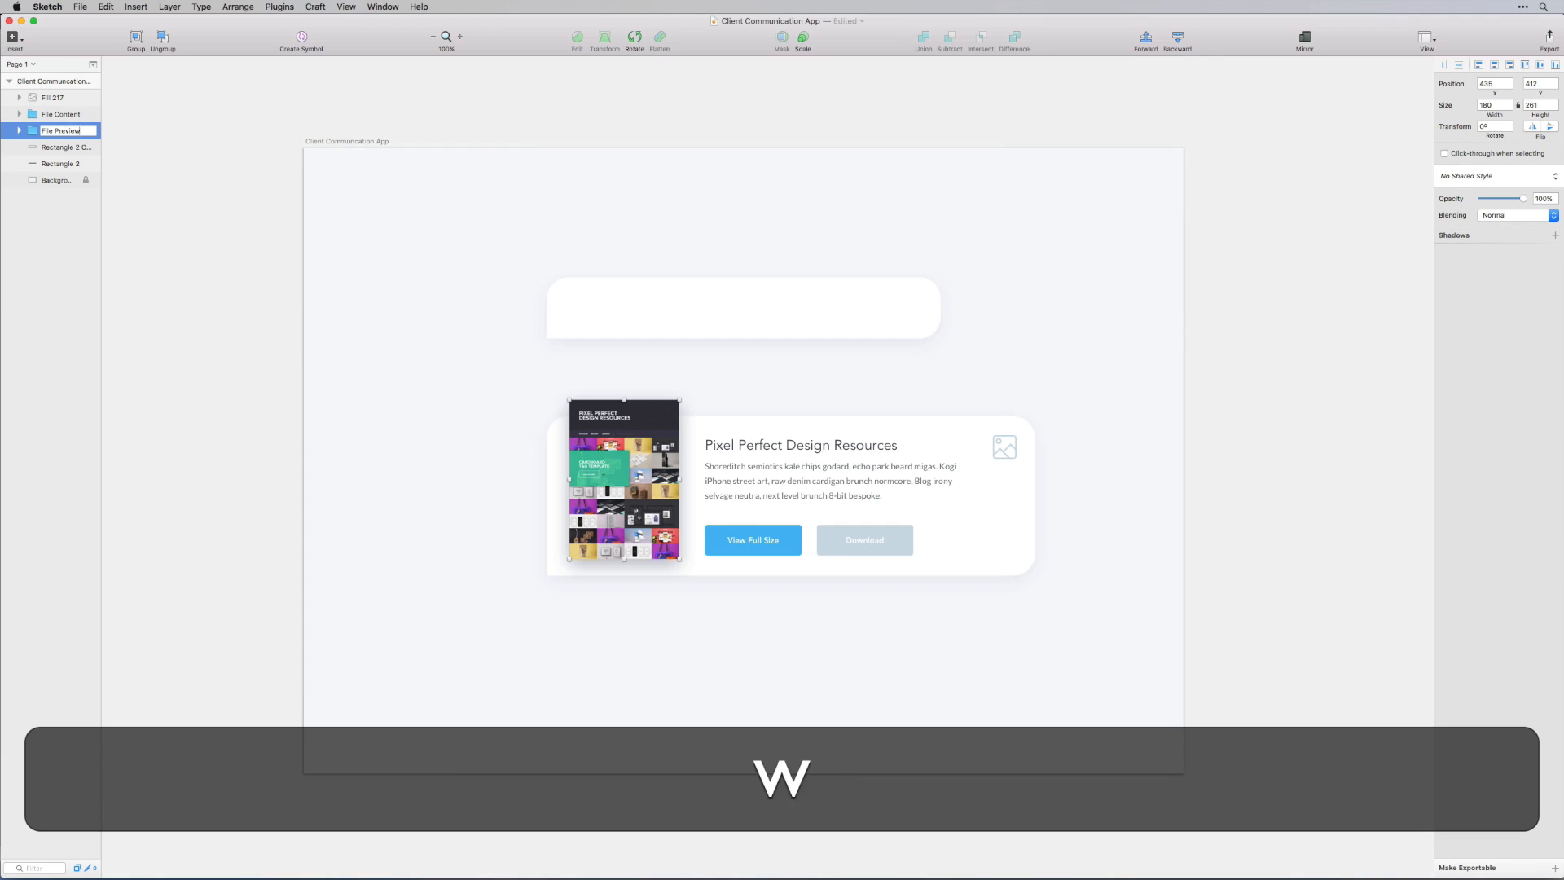
pyautogui.press('Return')
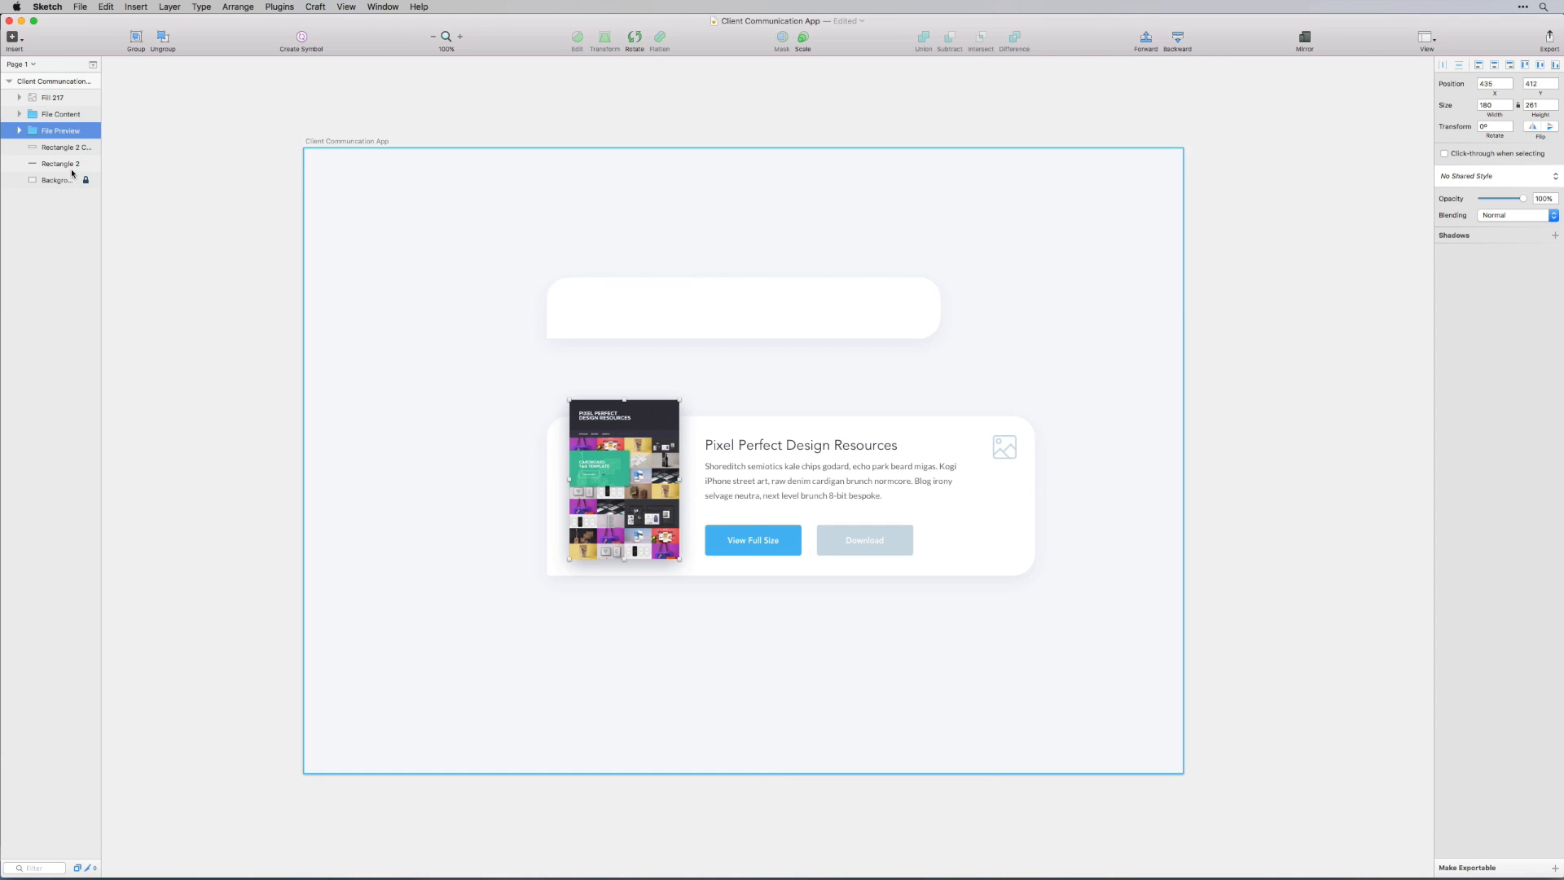
# Group the lower bubble with all of its contents and name the group File Upload
pyautogui.moveTo(1108, 644); pyautogui.dragTo(483, 408)
pyautogui.press('super+g')
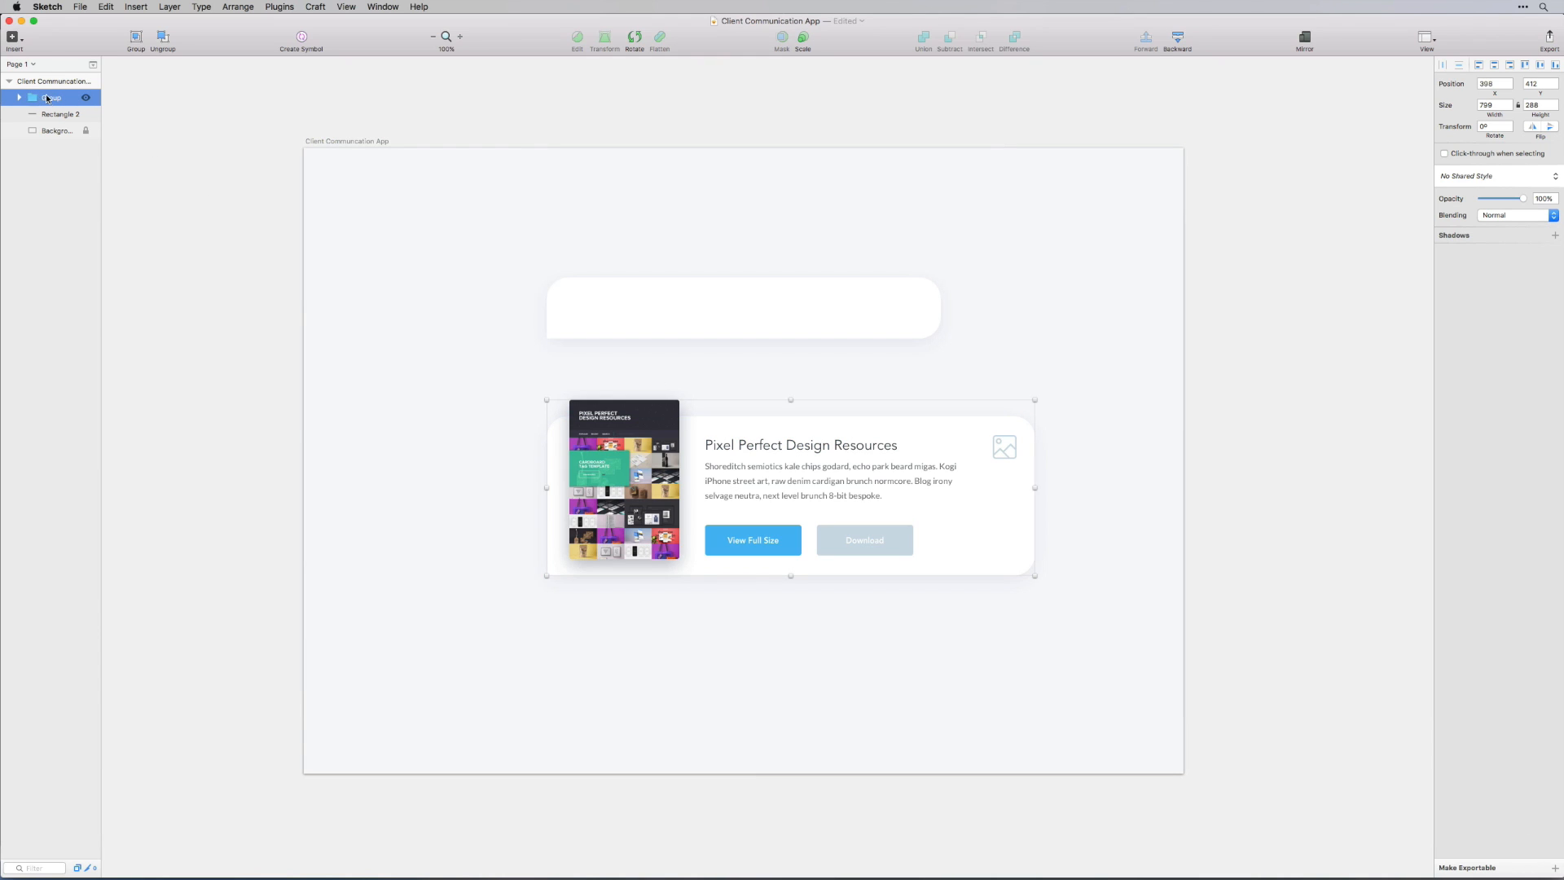
pyautogui.write('File ')
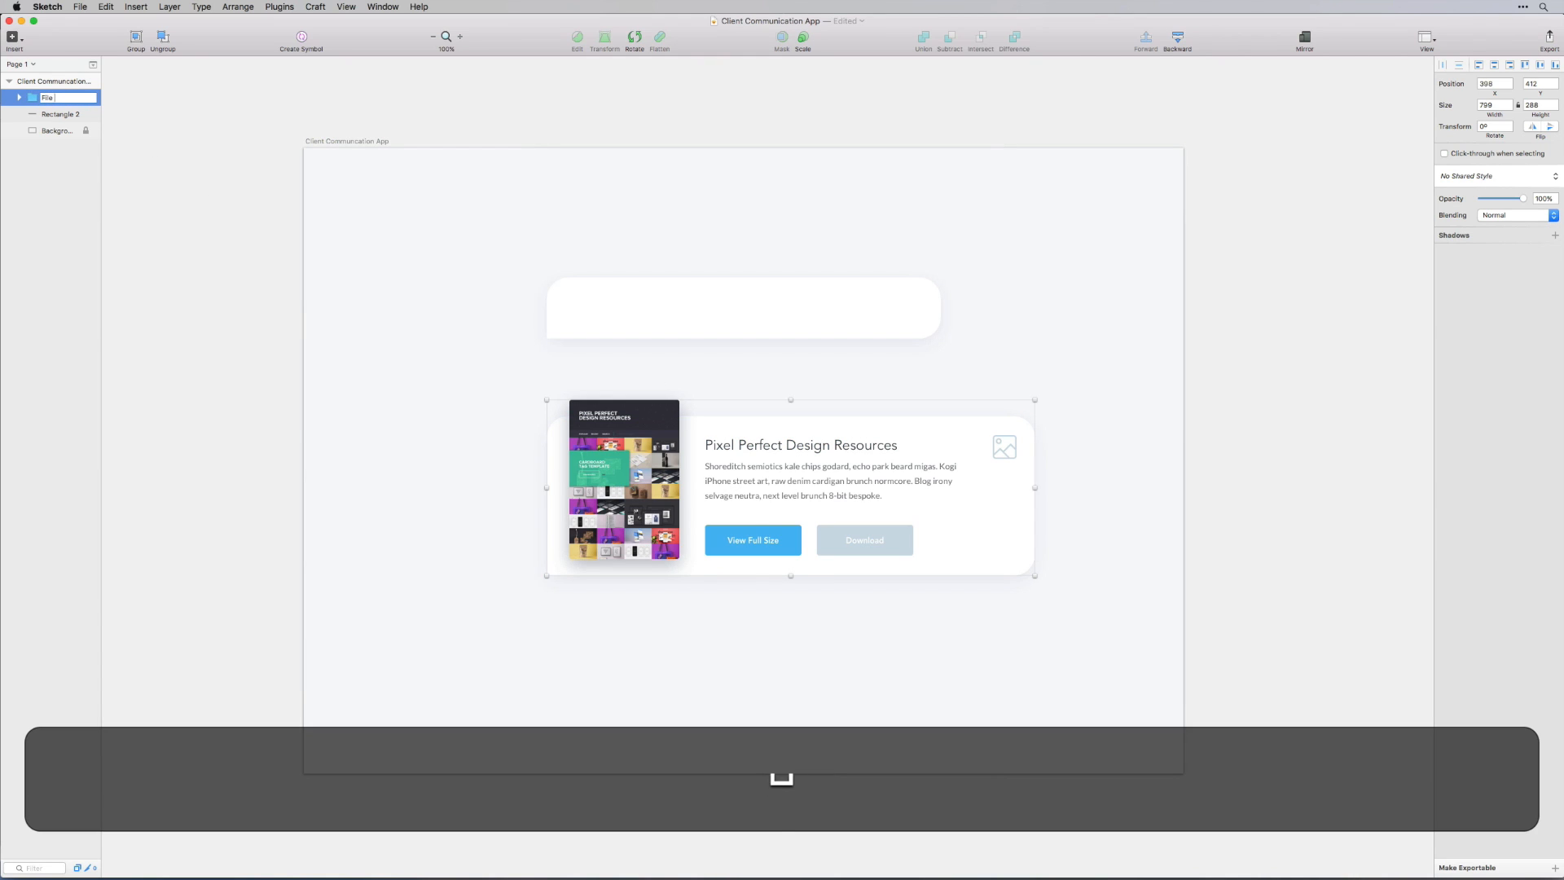
pyautogui.write('Upload')
pyautogui.press('Return')
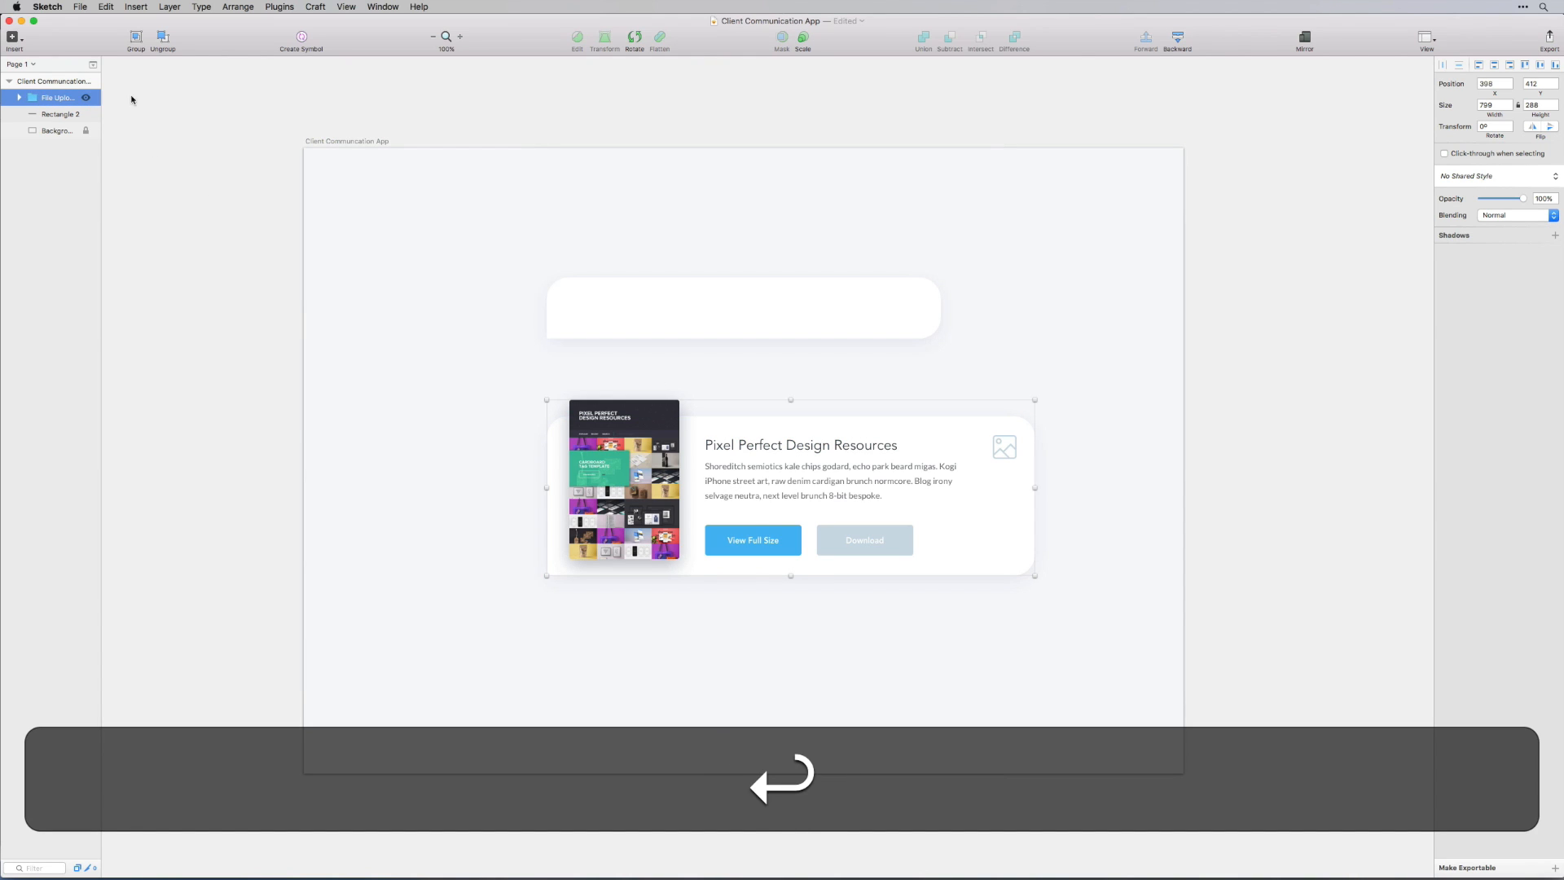
# Centre the File Upload group horizontally on the artboard and move the empty bubble just beneath it, to about X 321, Y 722
pyautogui.moveTo(820, 487); pyautogui.dragTo(767, 489)
pyautogui.click(852, 638)
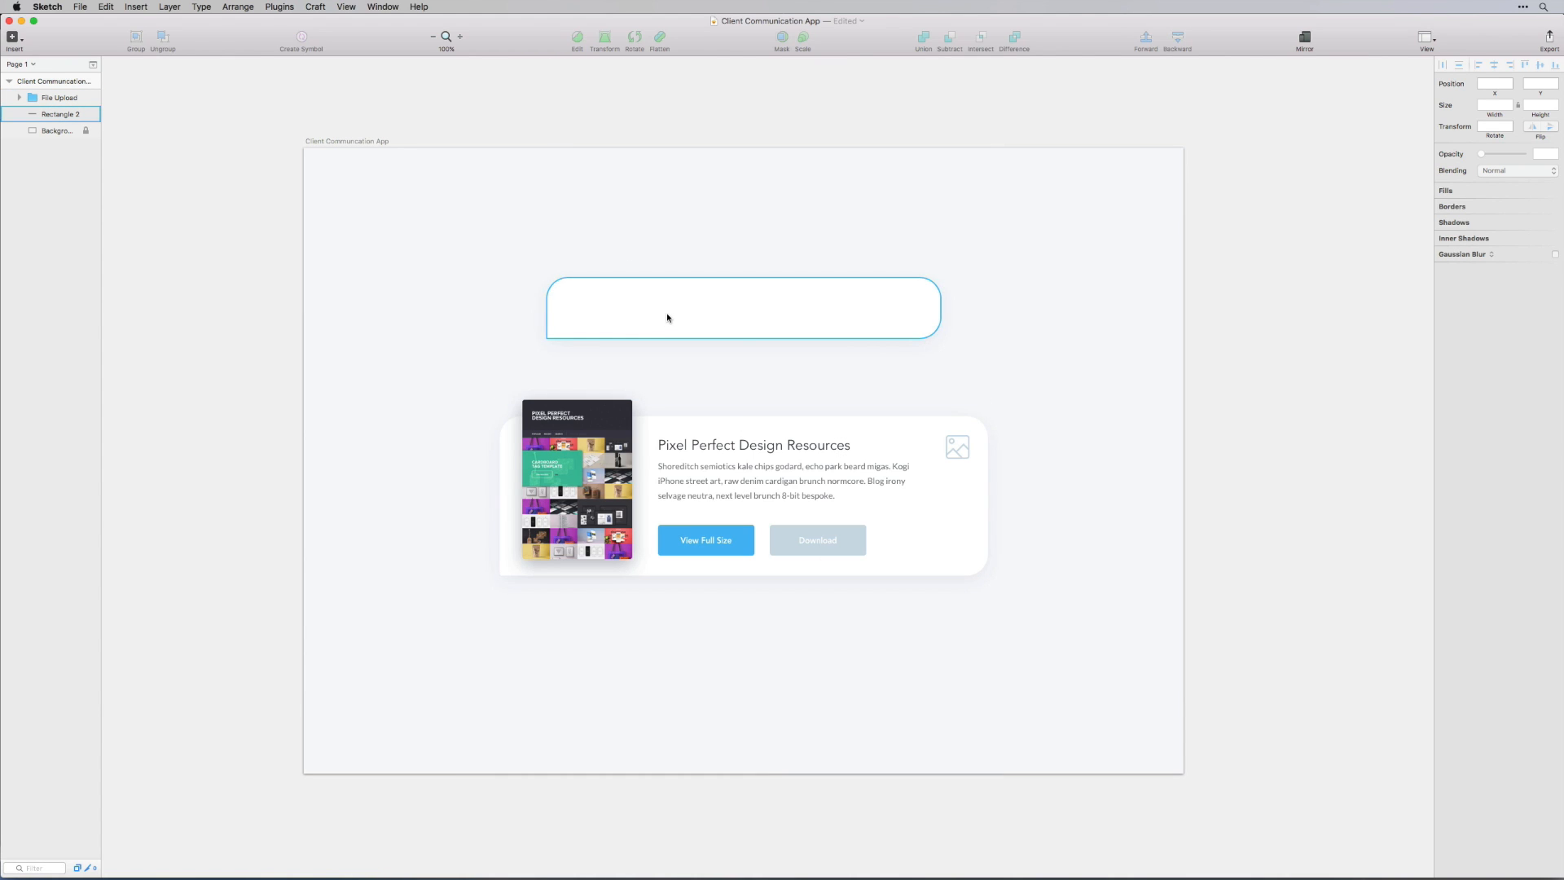
pyautogui.moveTo(668, 318); pyautogui.dragTo(640, 614)
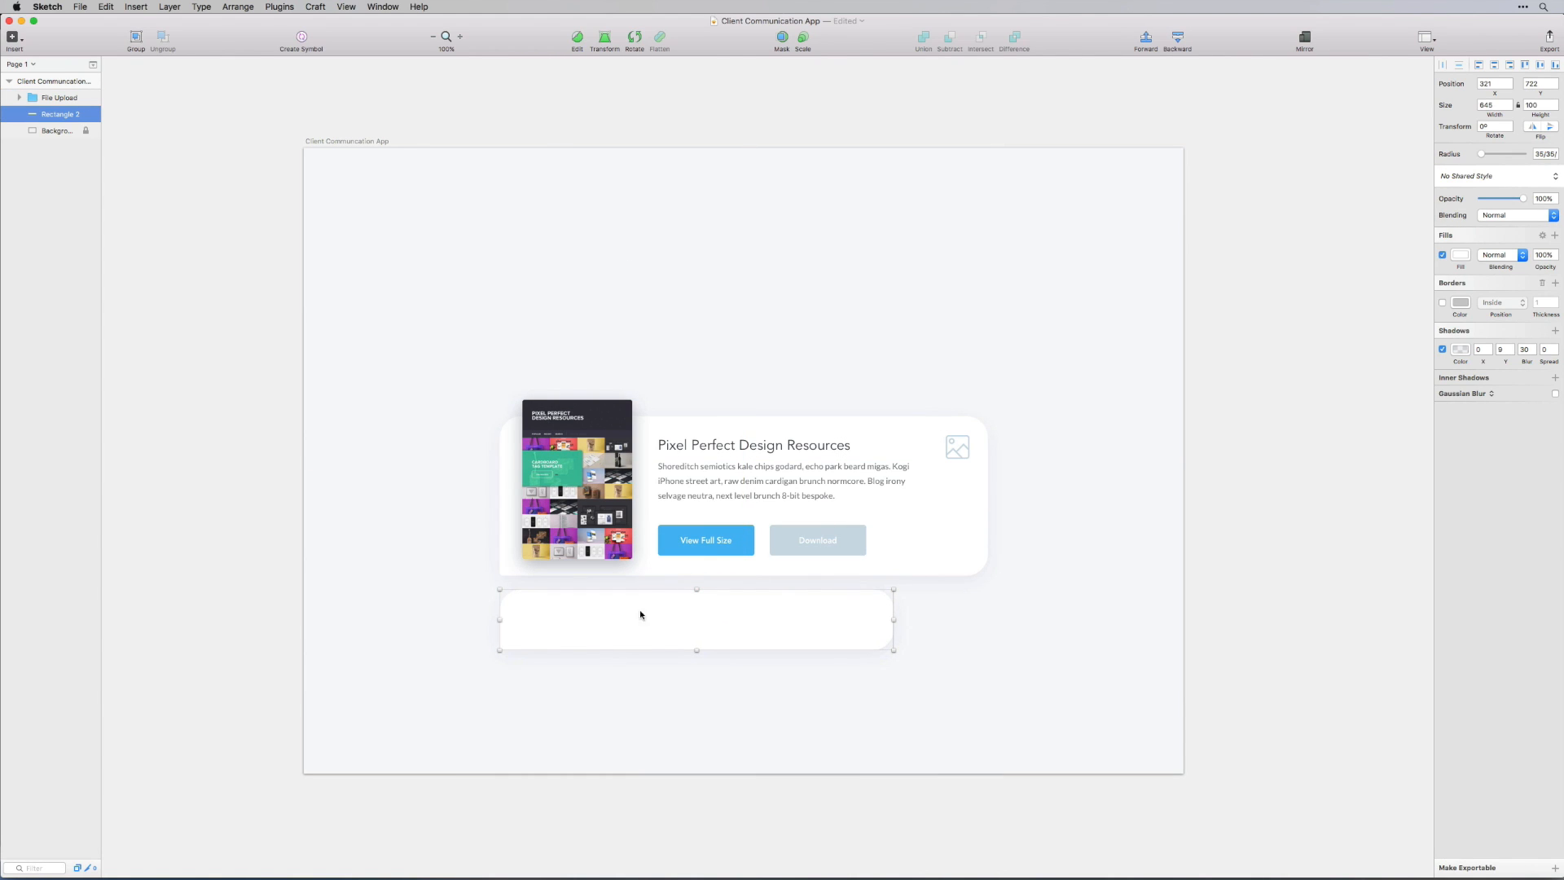
pyautogui.click(1046, 675)
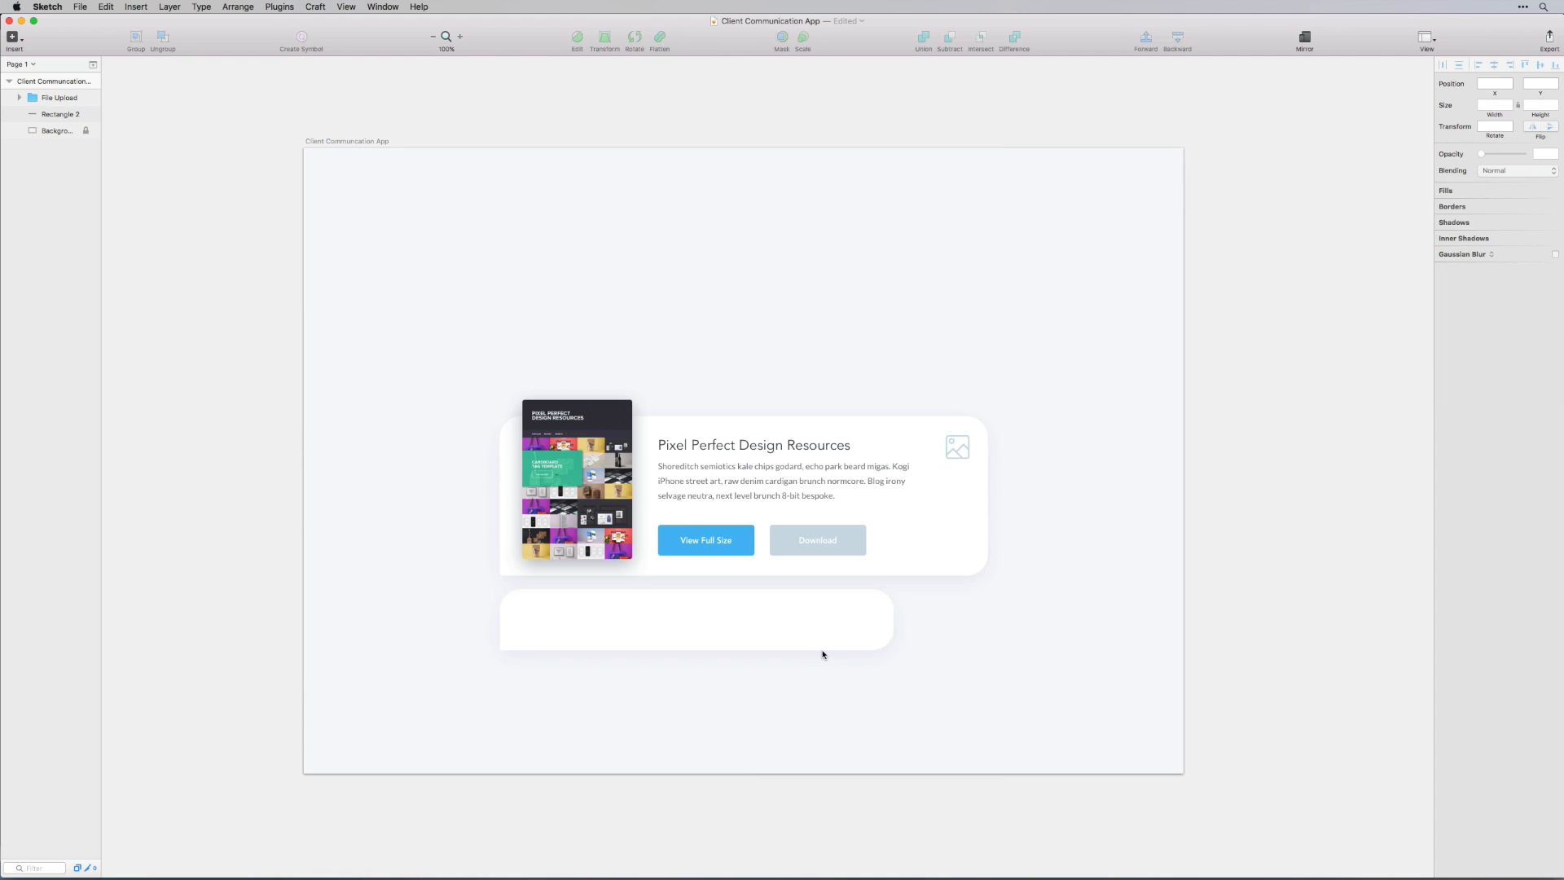
# Duplicate the Shoreditch paragraph from the File Upload group and move the copy straight down to Y 759, over the empty bubble
pyautogui.doubleClick(765, 478)
pyautogui.doubleClick(764, 472)
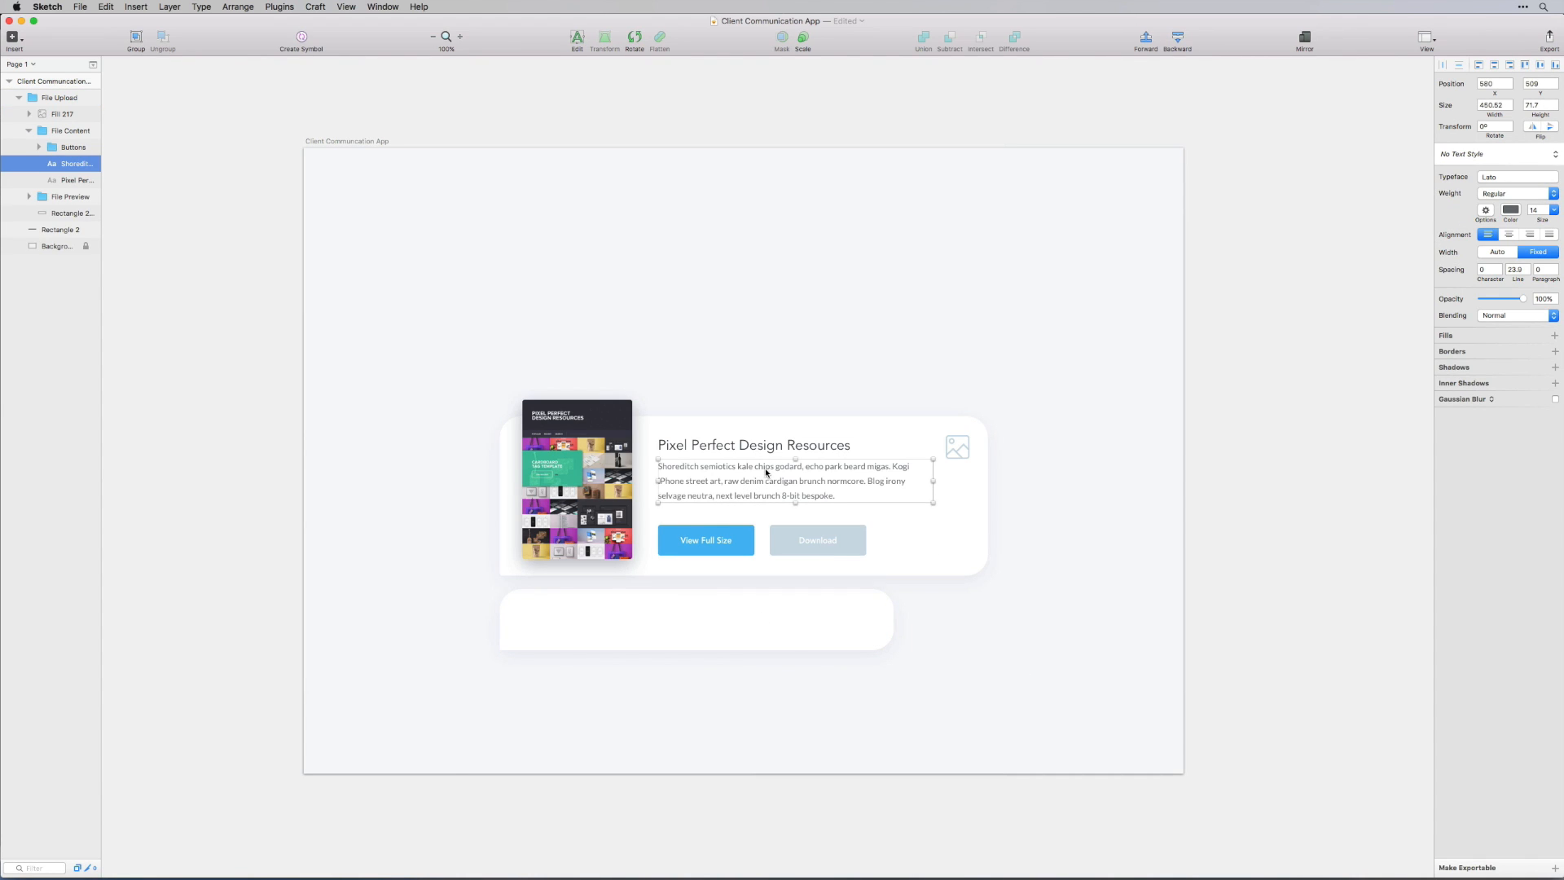
pyautogui.press('super+c')
pyautogui.press('super+v')
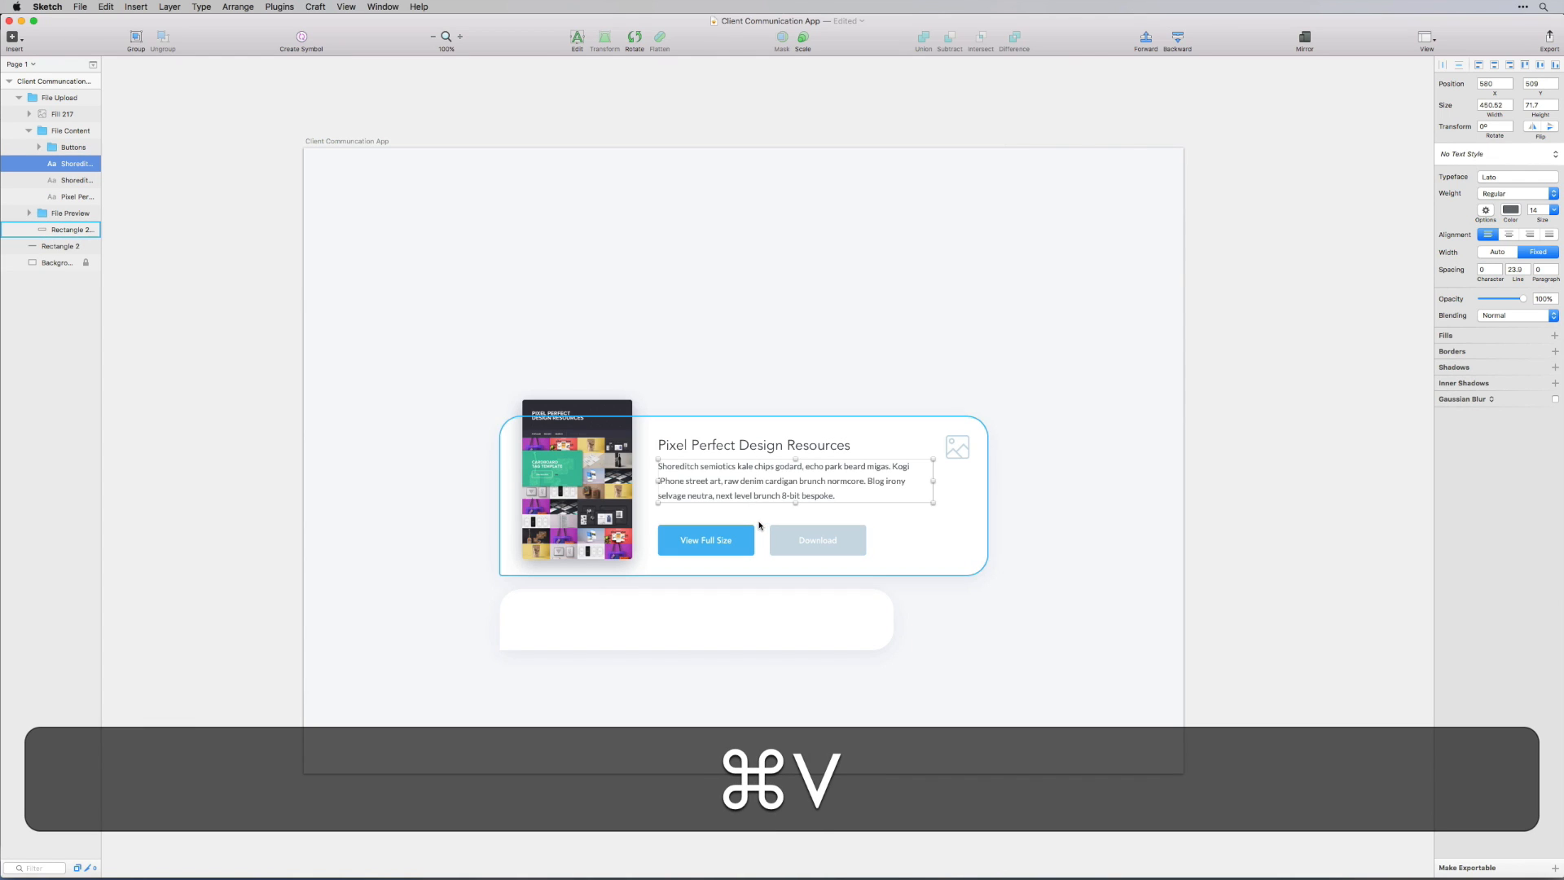
pyautogui.hotkey('shift', 'Down')
pyautogui.hotkey('shift', 'Down')
pyautogui.hotkey('shift', 'Down')
pyautogui.hotkey('shift', 'Down')
pyautogui.hotkey('shift', 'Down')
pyautogui.hotkey('shift', 'Down')
pyautogui.hotkey('shift', 'Down')
pyautogui.hotkey('shift', 'Down')
pyautogui.hotkey('shift', 'Down')
pyautogui.hotkey('shift', 'Down')
pyautogui.hotkey('shift', 'Down')
pyautogui.hotkey('shift', 'Down')
pyautogui.hotkey('shift', 'Down')
pyautogui.hotkey('shift', 'Down')
pyautogui.hotkey('shift', 'Down')
pyautogui.hotkey('shift', 'Down')
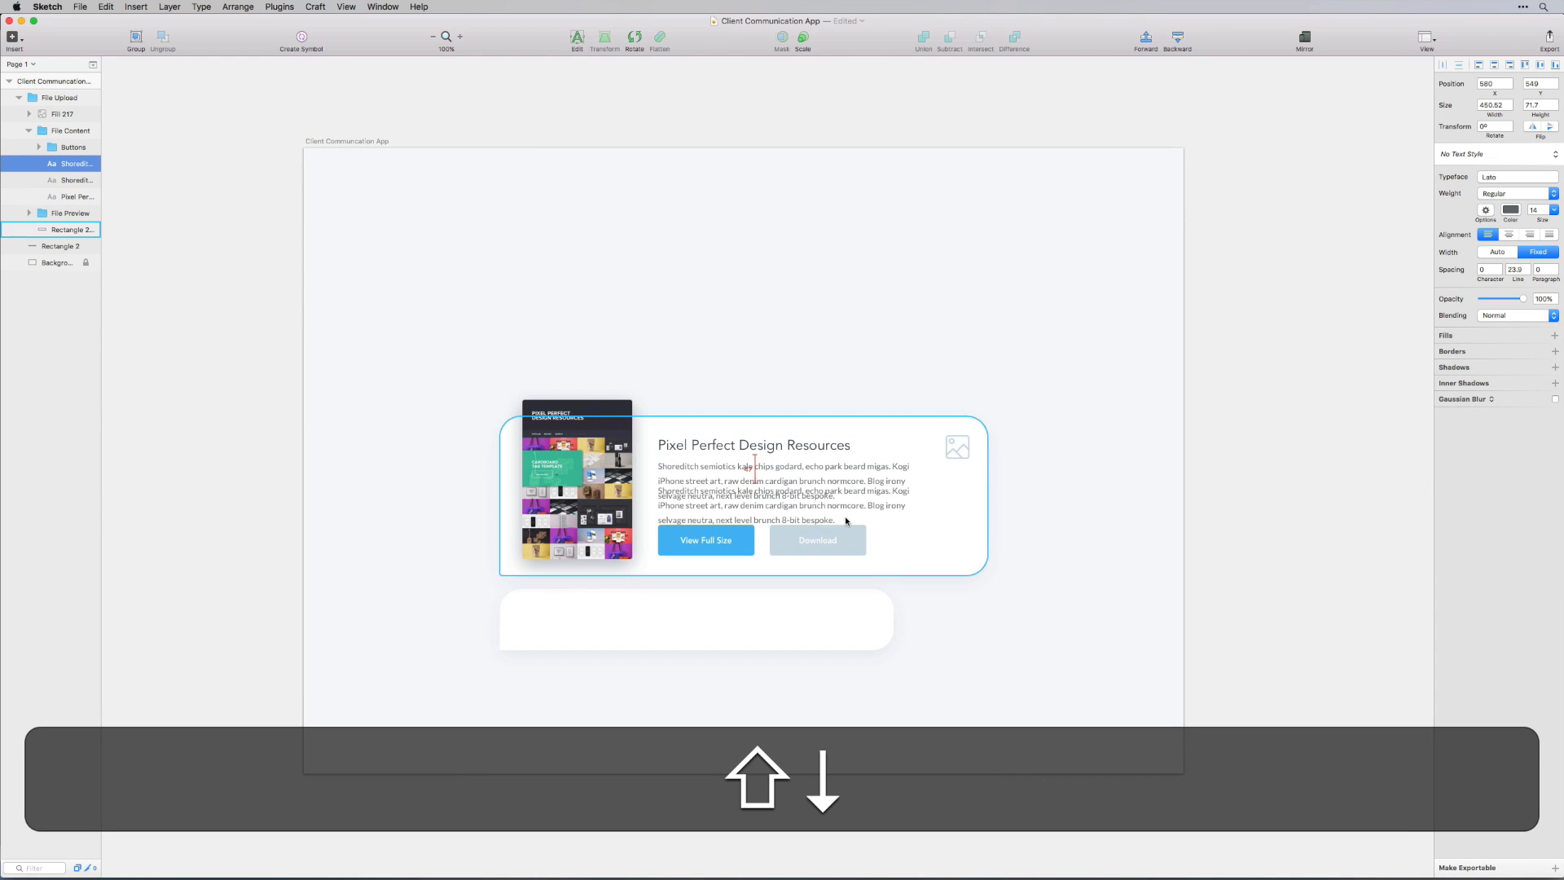
pyautogui.hotkey('shift', 'Down')
pyautogui.hotkey('shift', 'Down')
pyautogui.hotkey('shift', 'Down')
pyautogui.hotkey('shift', 'Down')
pyautogui.hotkey('shift', 'Down')
pyautogui.hotkey('shift', 'Down')
pyautogui.hotkey('shift', 'Down')
pyautogui.hotkey('shift', 'Down')
pyautogui.hotkey('shift', 'Down')
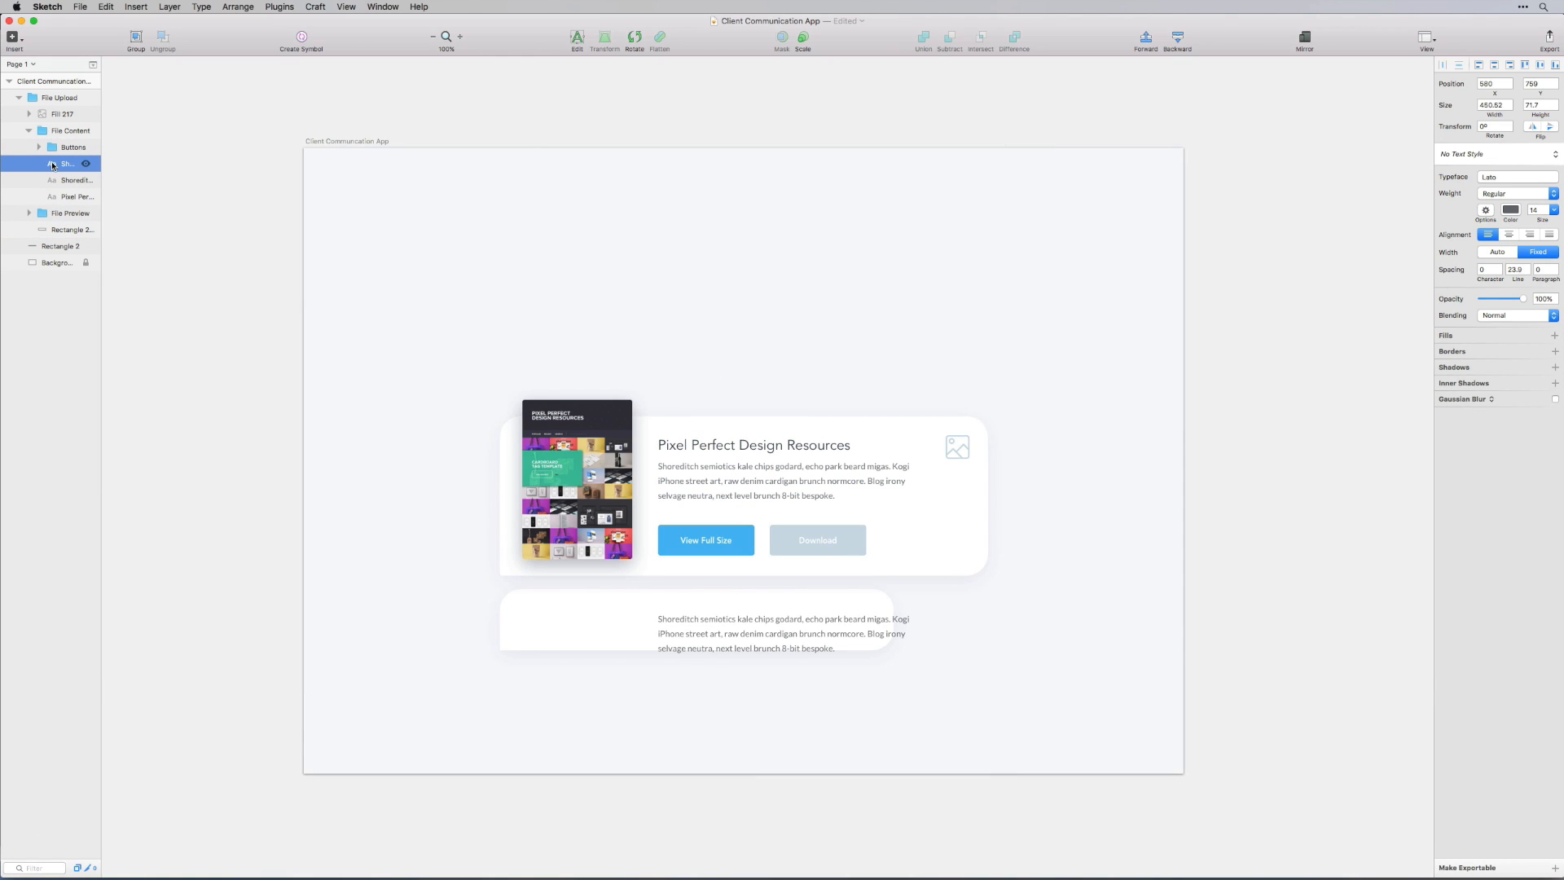
# Take the copied paragraph out of the File Upload group to the top of the layer order and position it inside the empty bubble
pyautogui.moveTo(68, 165); pyautogui.dragTo(70, 89)
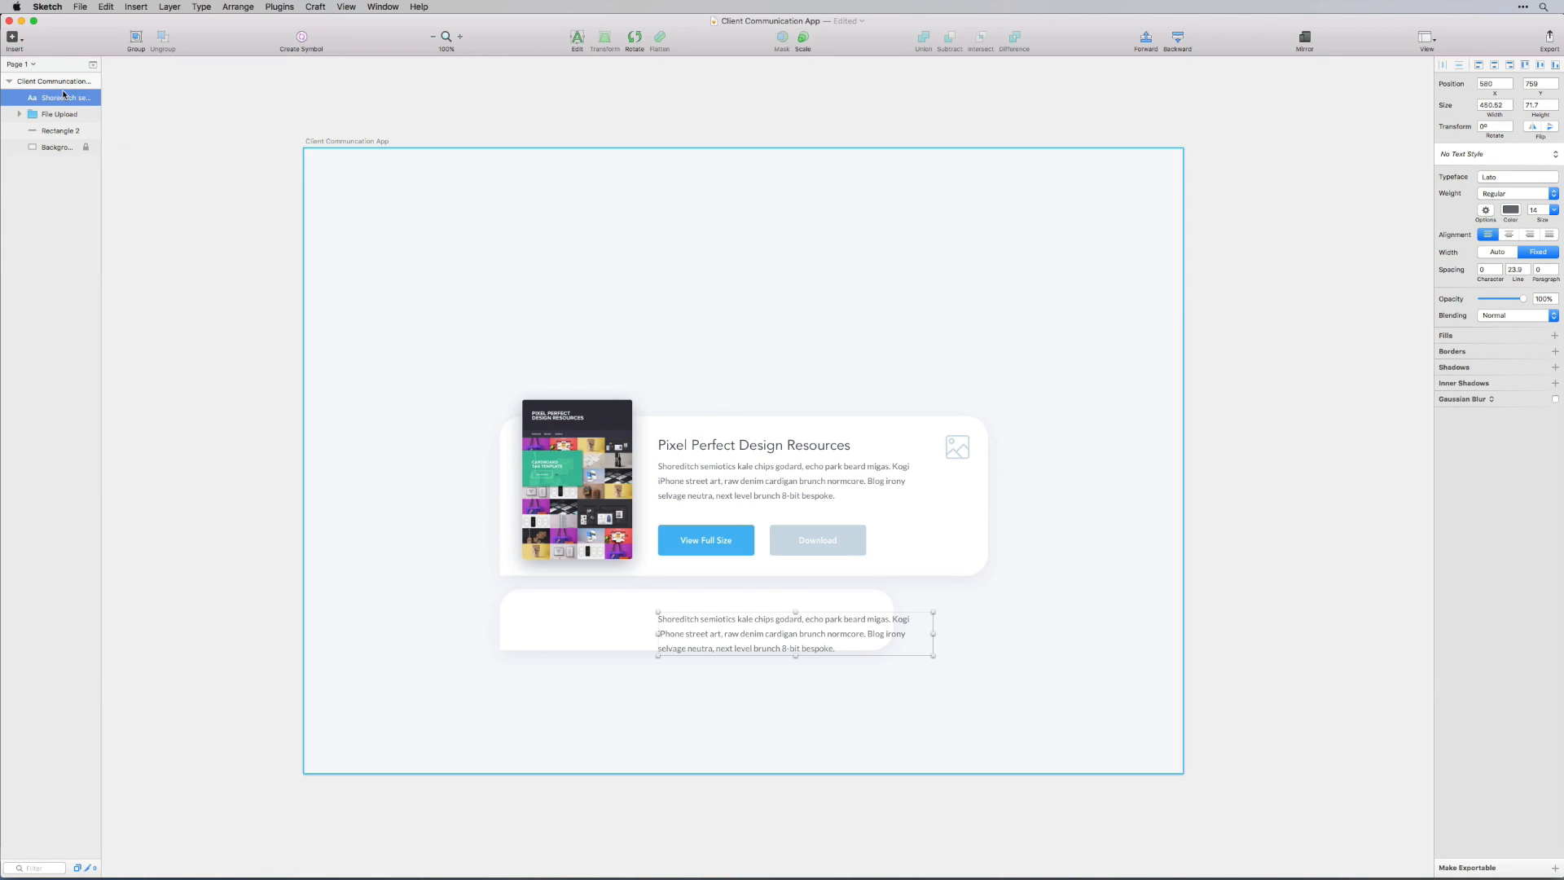
pyautogui.moveTo(720, 629); pyautogui.dragTo(678, 633)
pyautogui.click(780, 728)
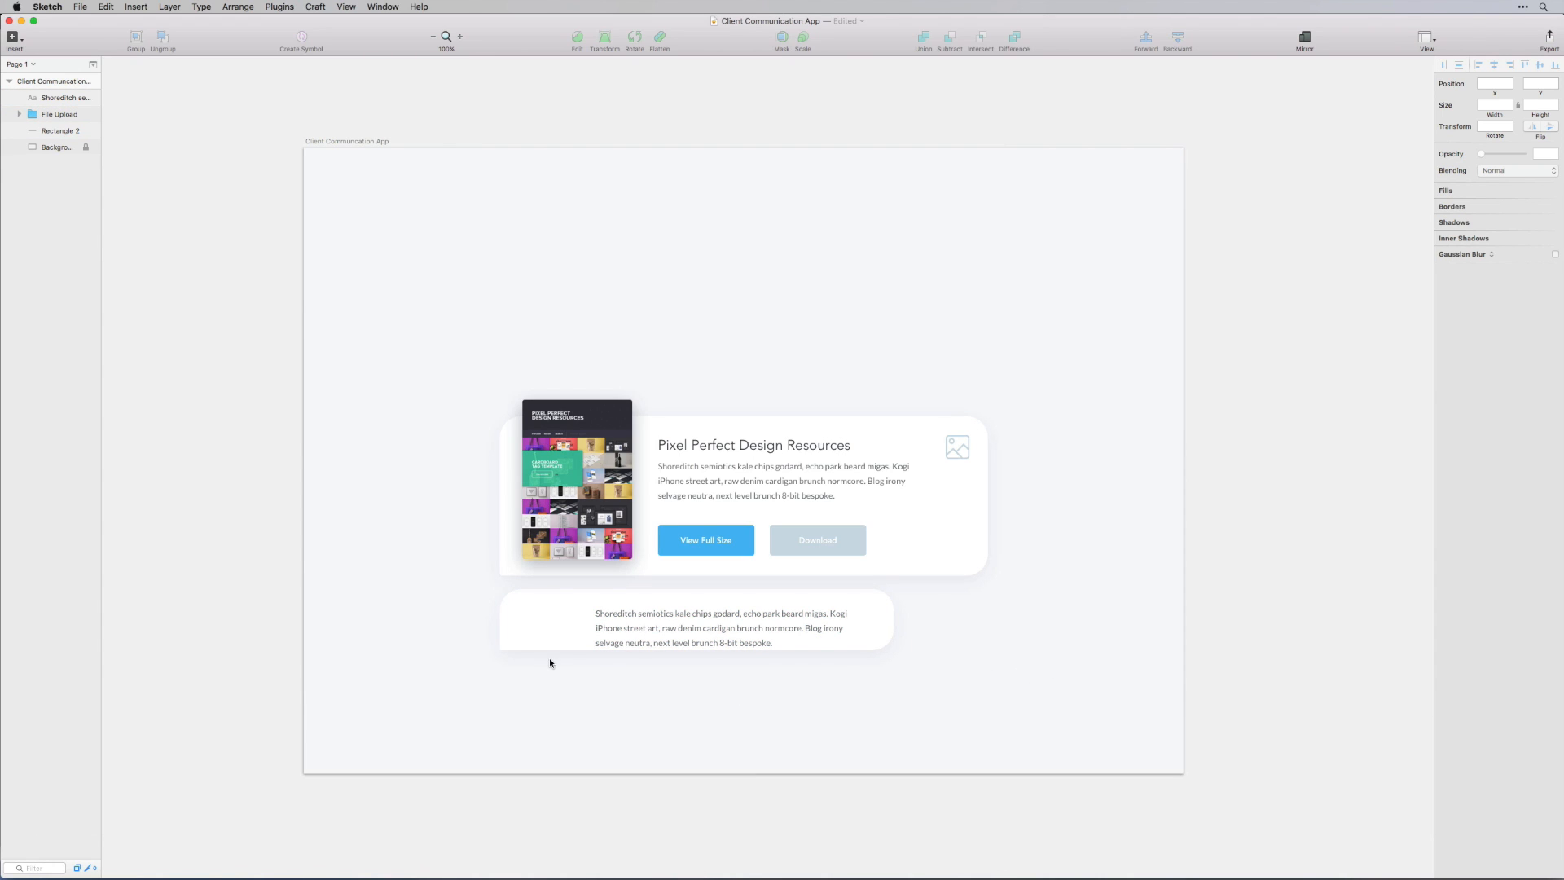
# Bring the profile image from Finder into the artboard and shrink it to about 68 × 68 in the lower bubble, beside the paragraph
pyautogui.press('super+Tab')
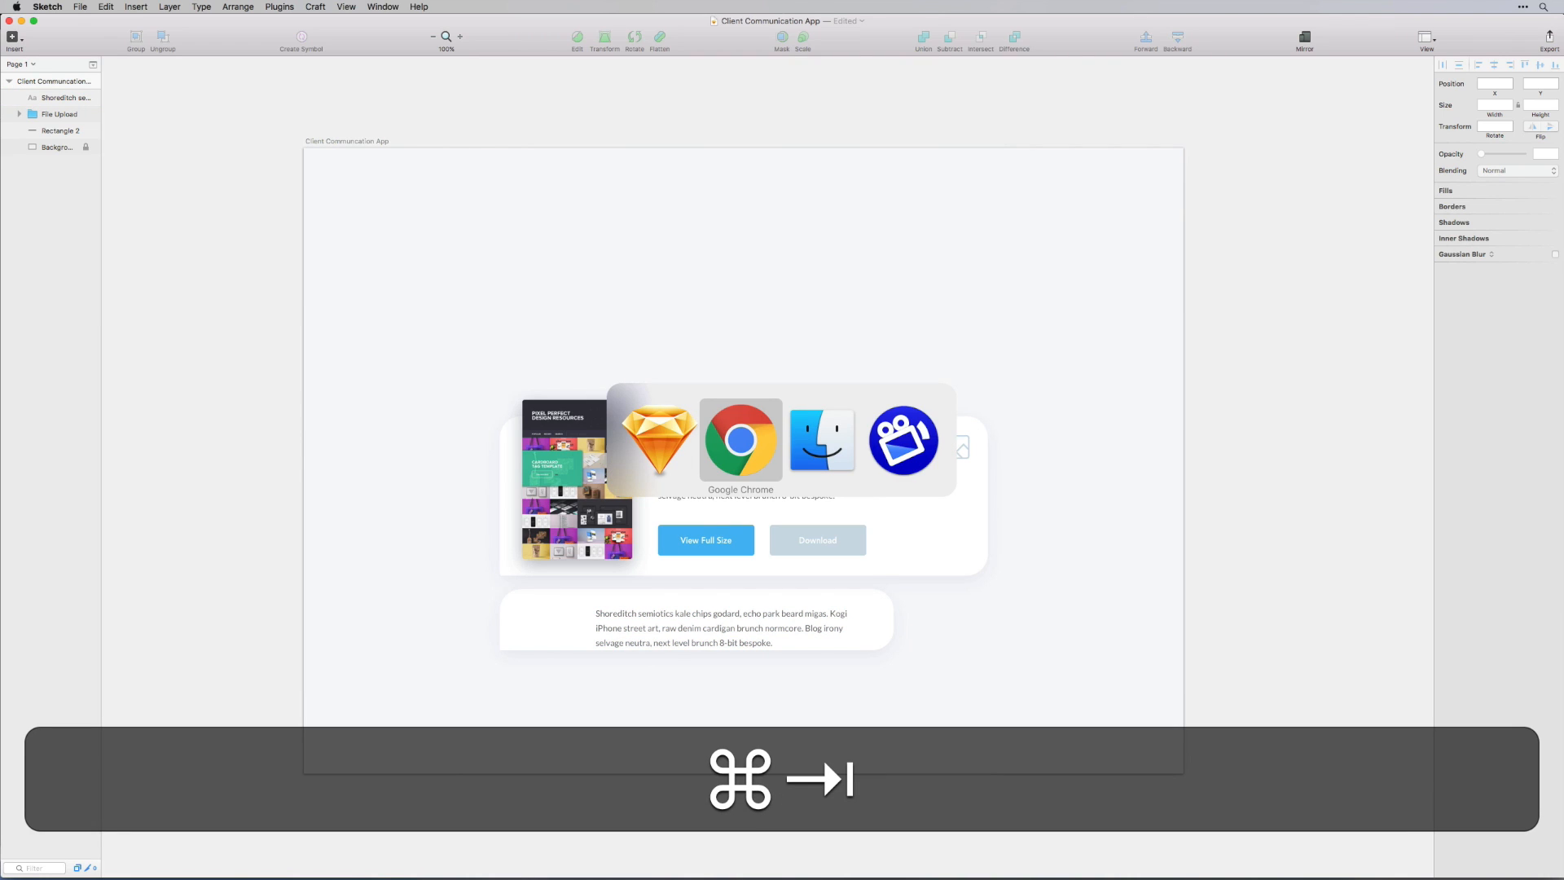
pyautogui.press('super+Tab')
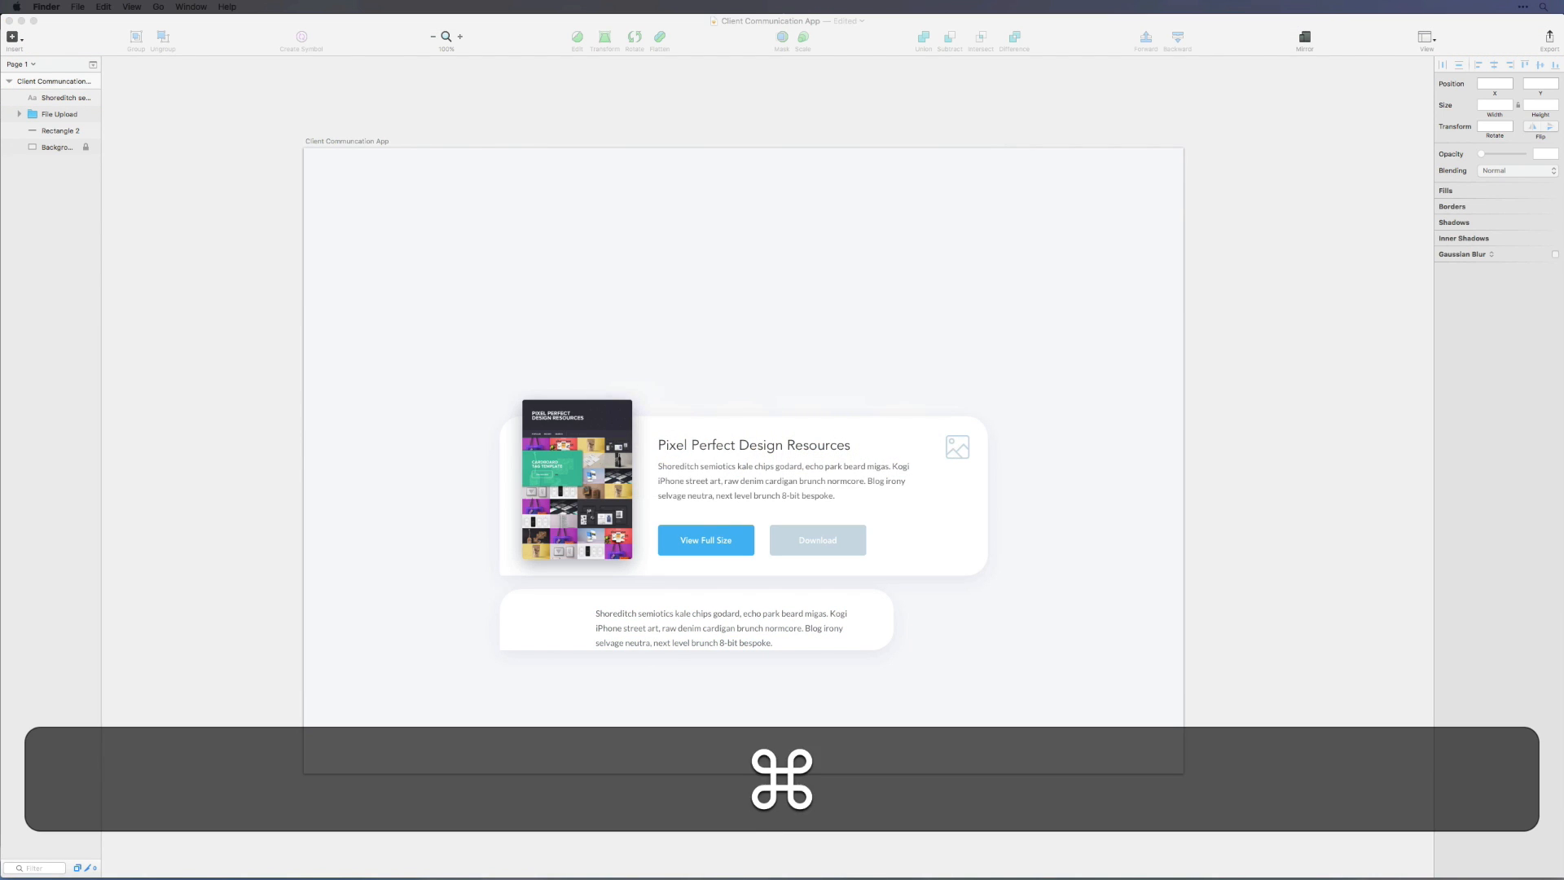
pyautogui.press('super+t')
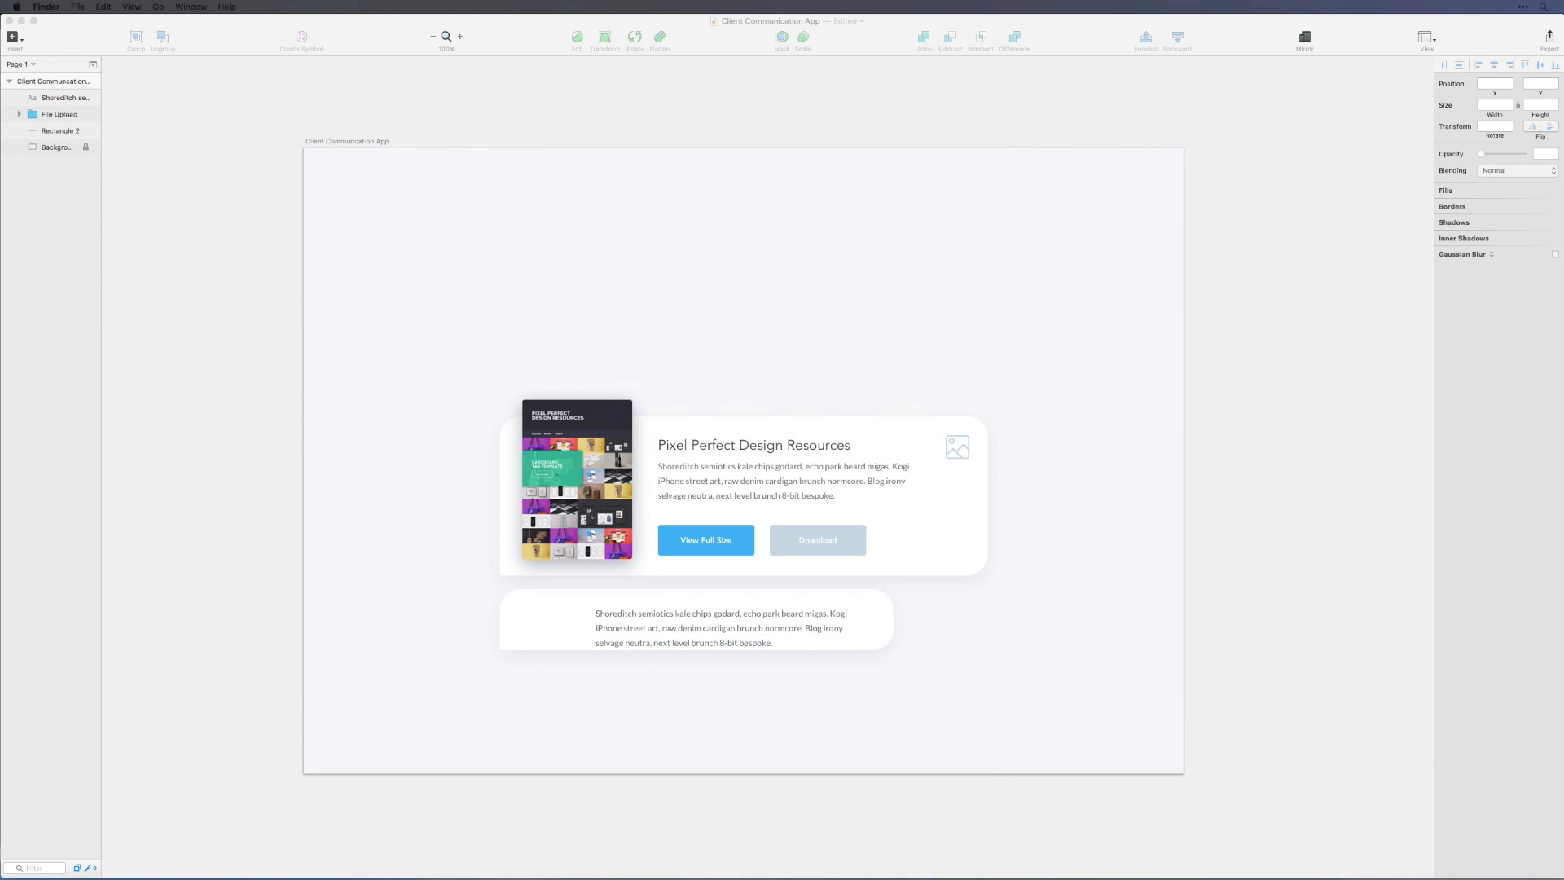
pyautogui.moveTo(1304, 349); pyautogui.dragTo(708, 423)
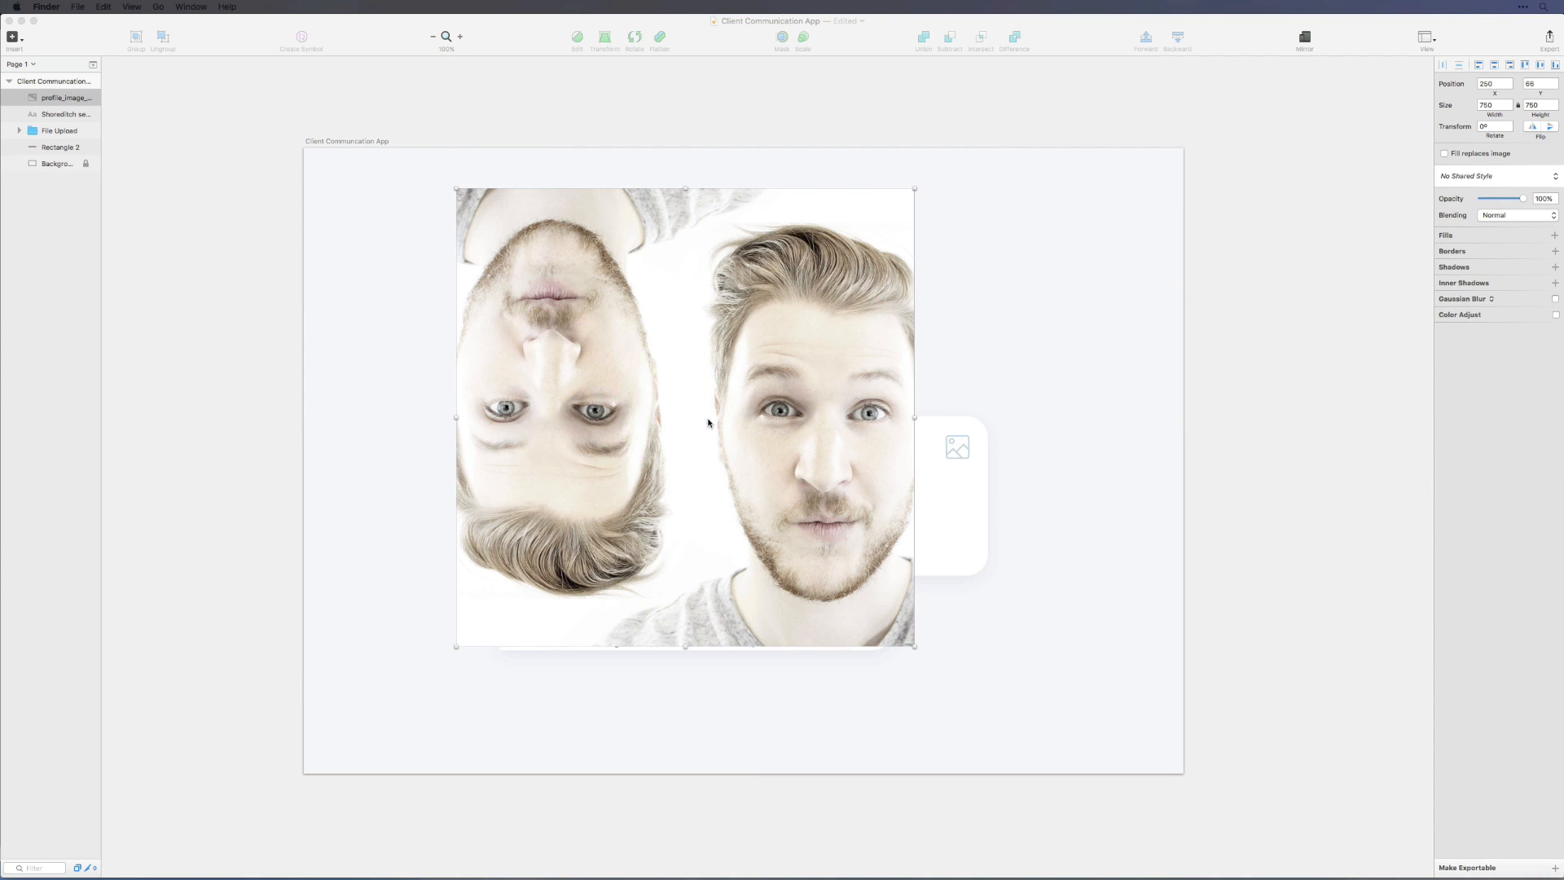
pyautogui.moveTo(914, 188)
pyautogui.mouseDown()
pyautogui.moveTo(481, 611)
pyautogui.moveTo(535, 624)
pyautogui.mouseUp()
pyautogui.click(565, 668)
# Reposition the profile image within the lower bubble to about X 351, Y 742
pyautogui.press('super+equal')
pyautogui.press('super+equal')
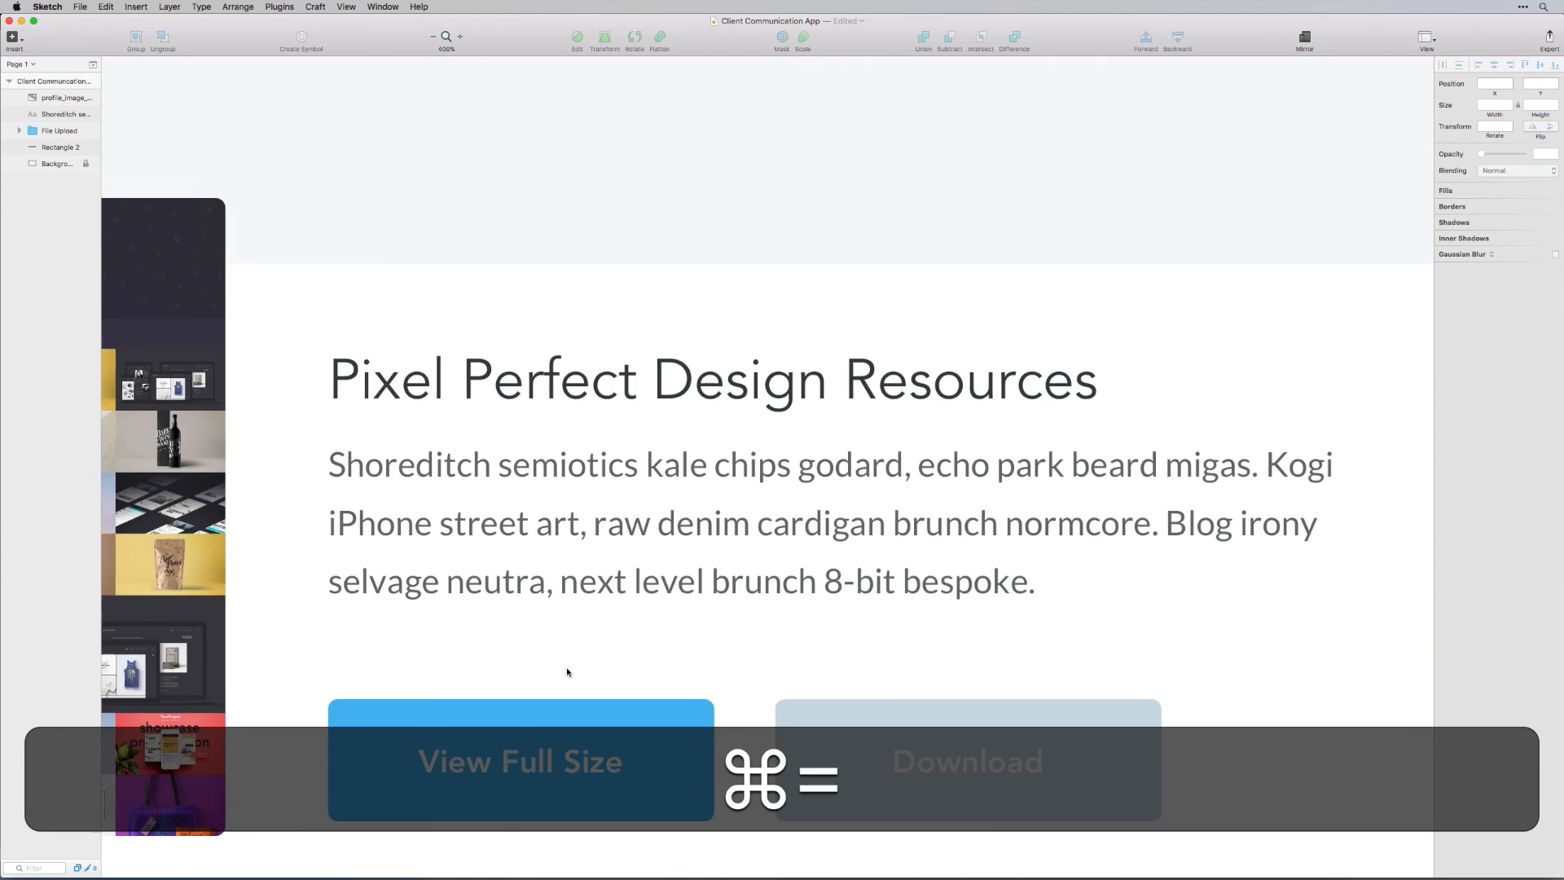
pyautogui.scroll(-10, 407, 673)
pyautogui.hscroll(-10, 407, 674)
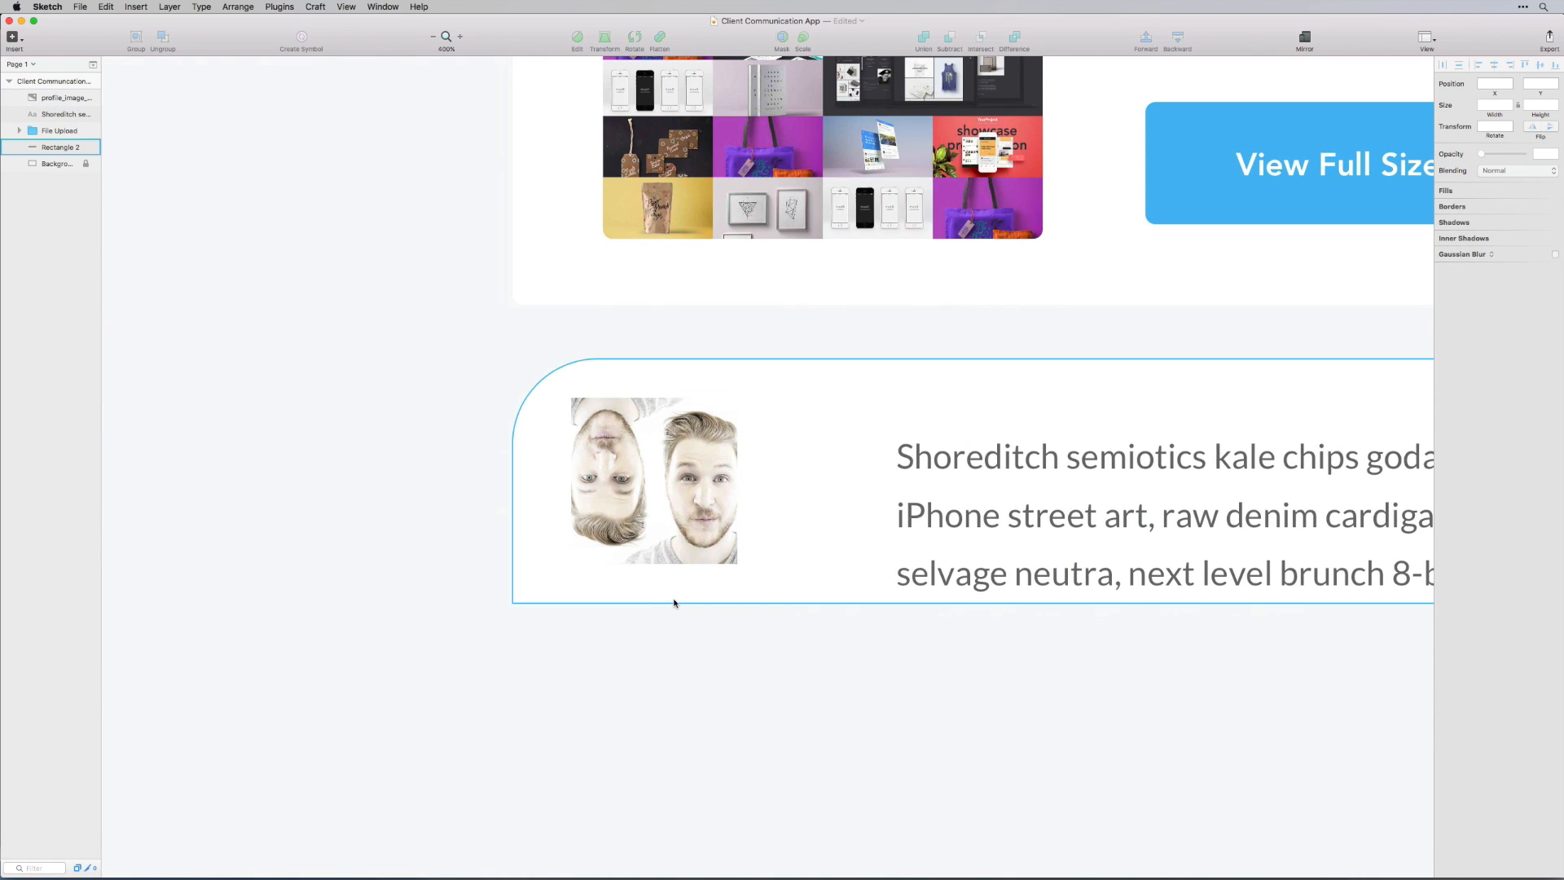
pyautogui.press('super+equal')
pyautogui.press('super+space')
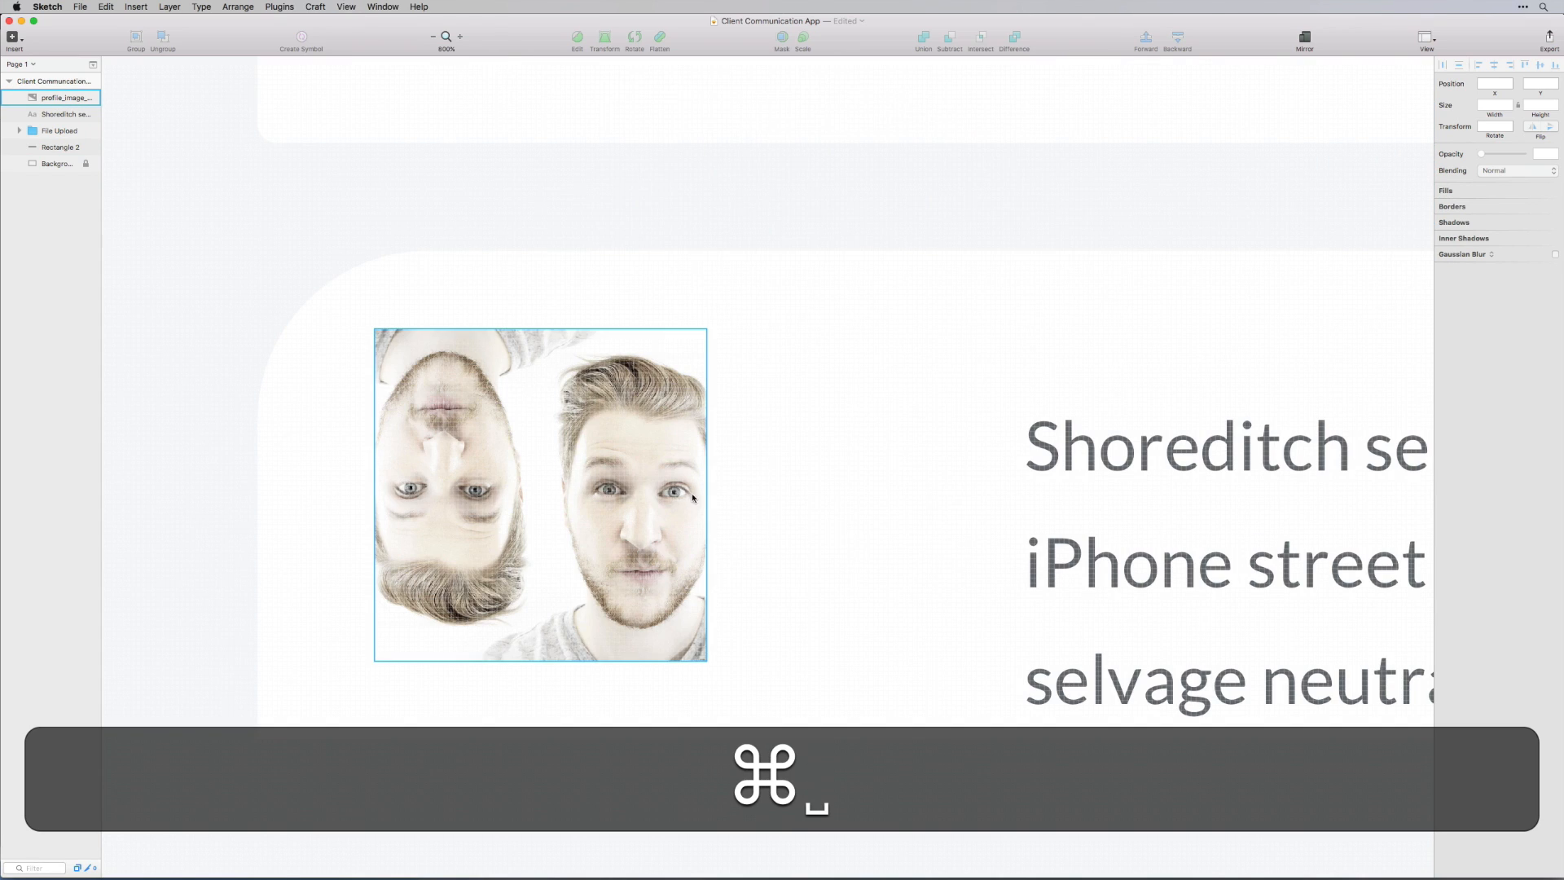
pyautogui.hscroll(-4, 692, 492)
pyautogui.moveTo(747, 525); pyautogui.dragTo(777, 546)
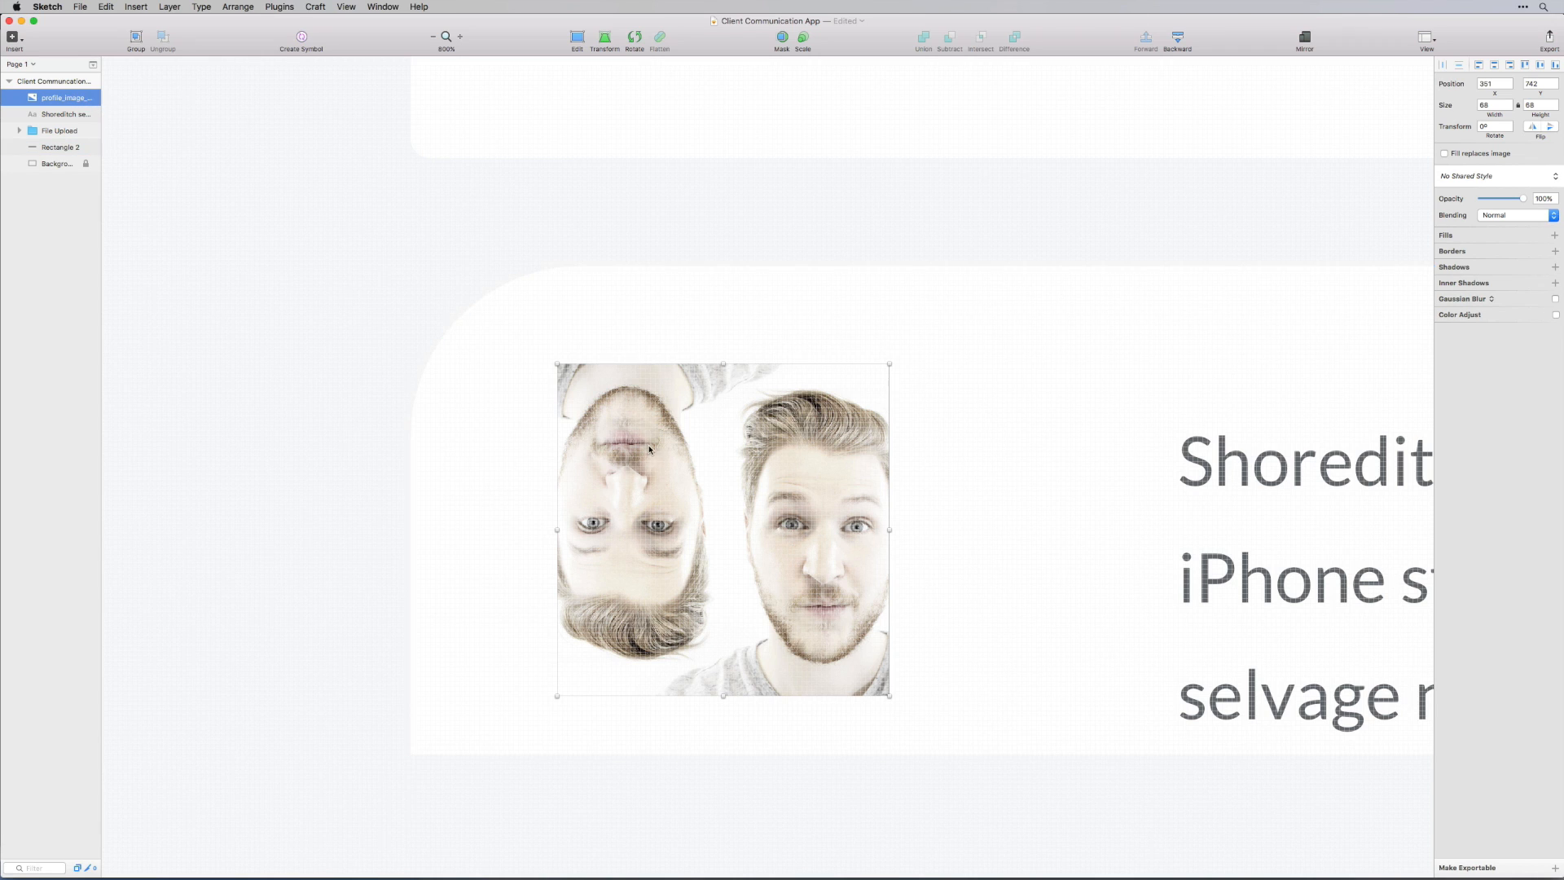
# Draw a 68 × 68 circle exactly over the profile image, at X 351, Y 742
pyautogui.press('o')
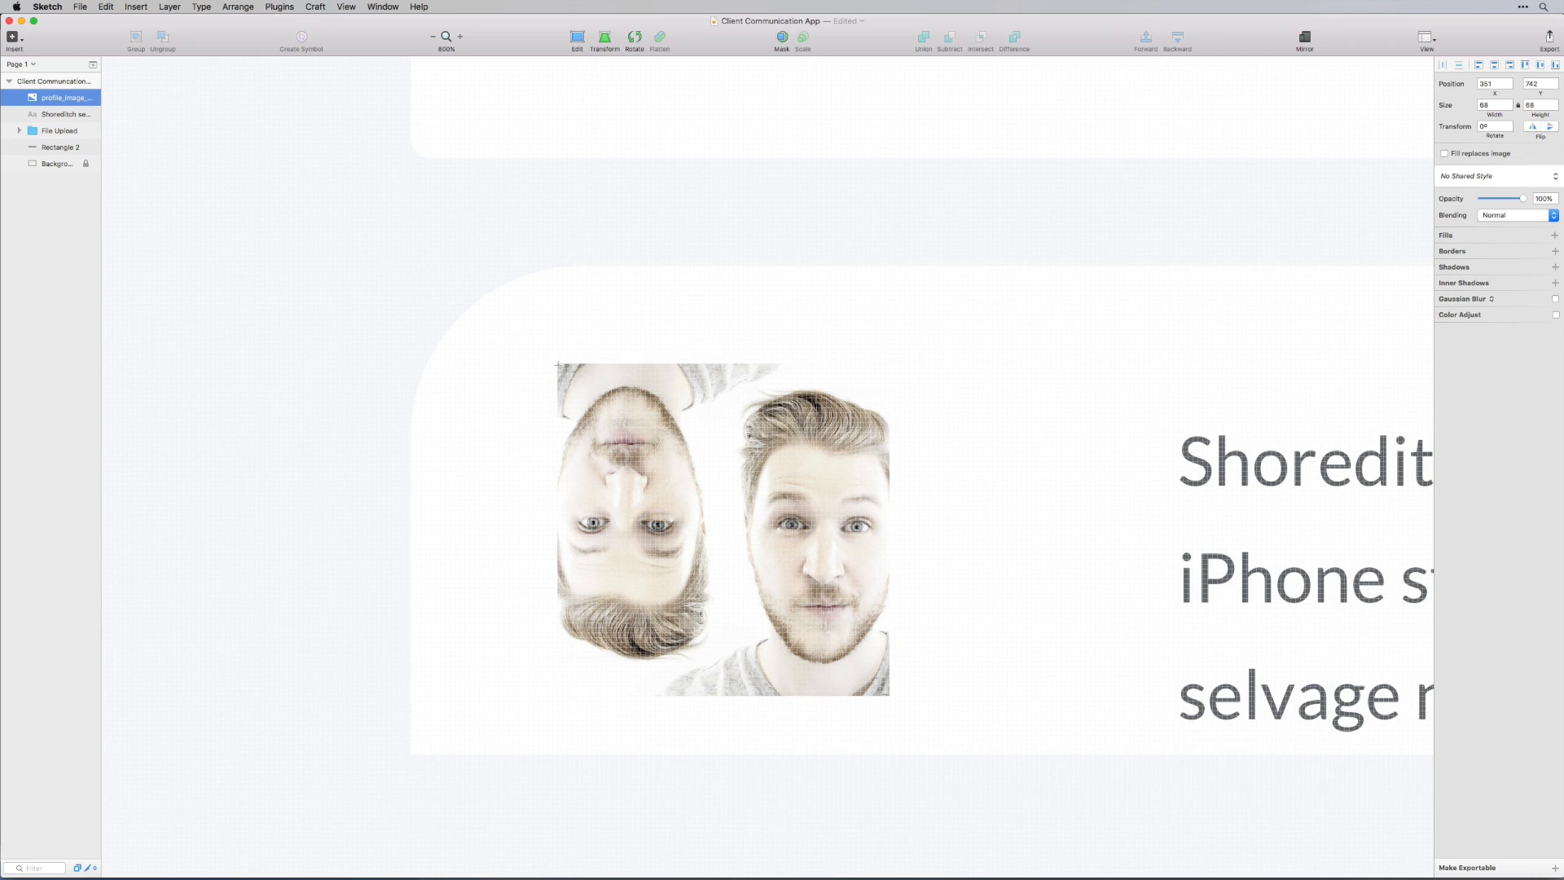
pyautogui.moveTo(554, 367); pyautogui.dragTo(887, 708)
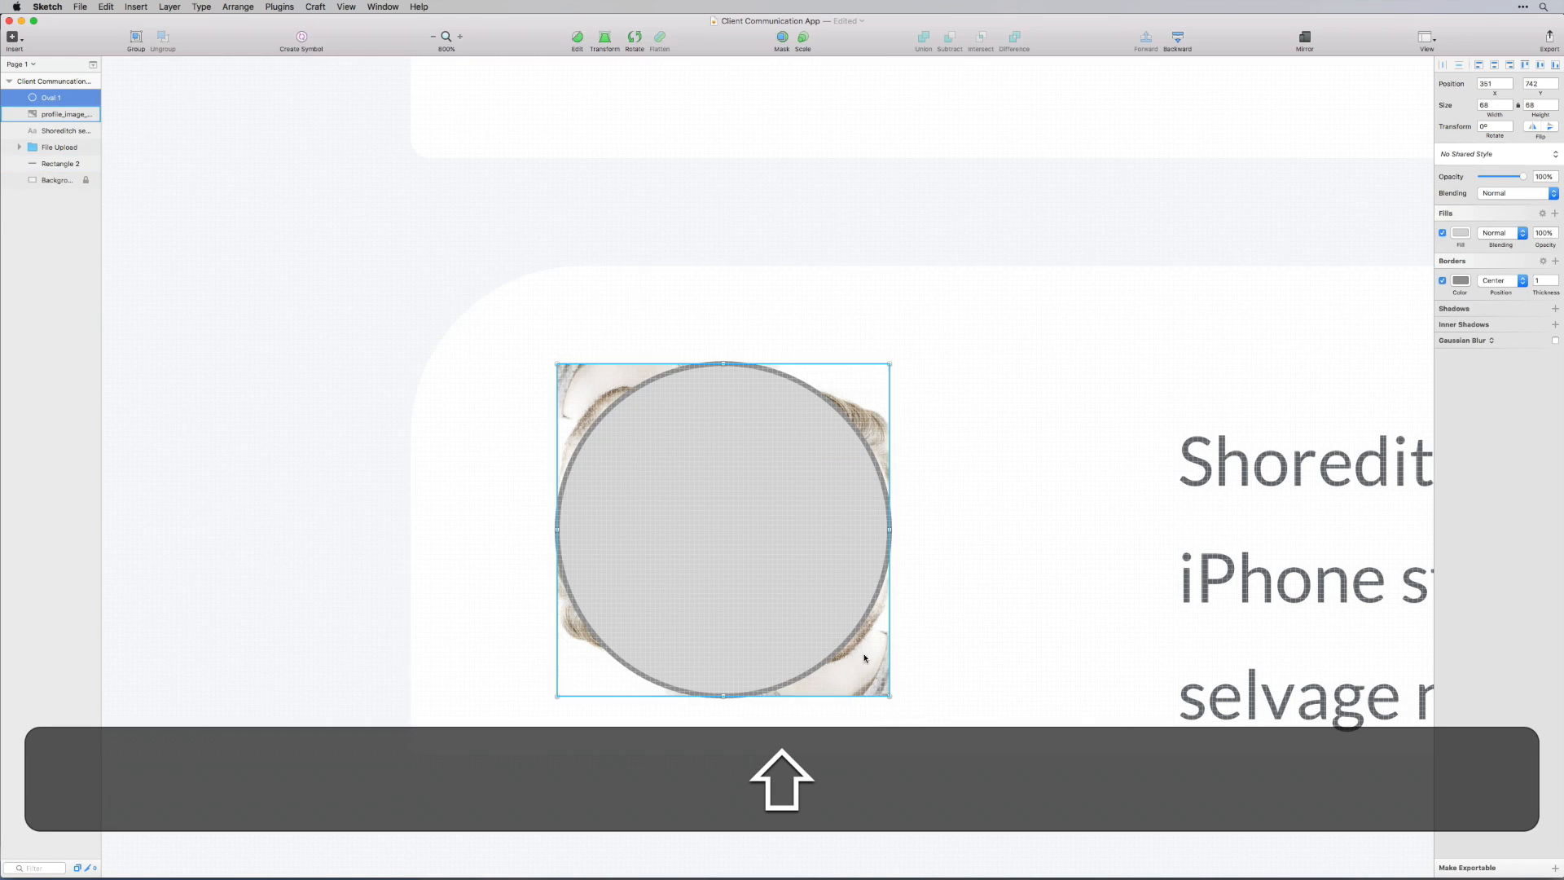
# Remove the border from the circle and move it one layer down, beneath the profile image
pyautogui.click(1441, 281)
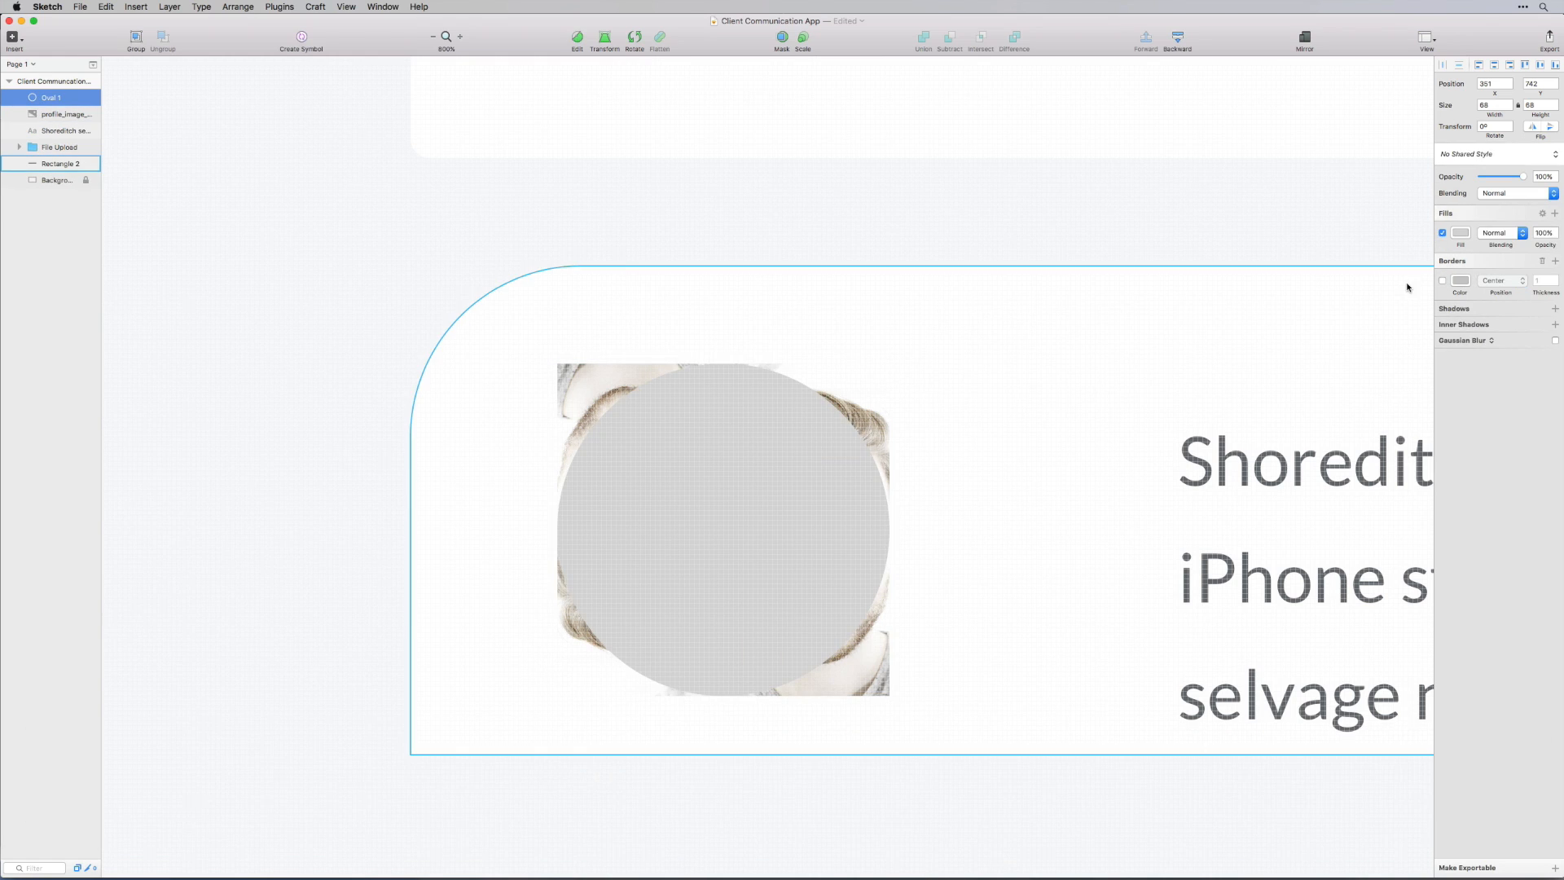
pyautogui.press('alt+super+Down')
# Turn the circle into a mask so the profile image is clipped to a round shape
pyautogui.keyDown('shift'); pyautogui.click(51, 103); pyautogui.keyUp('shift')
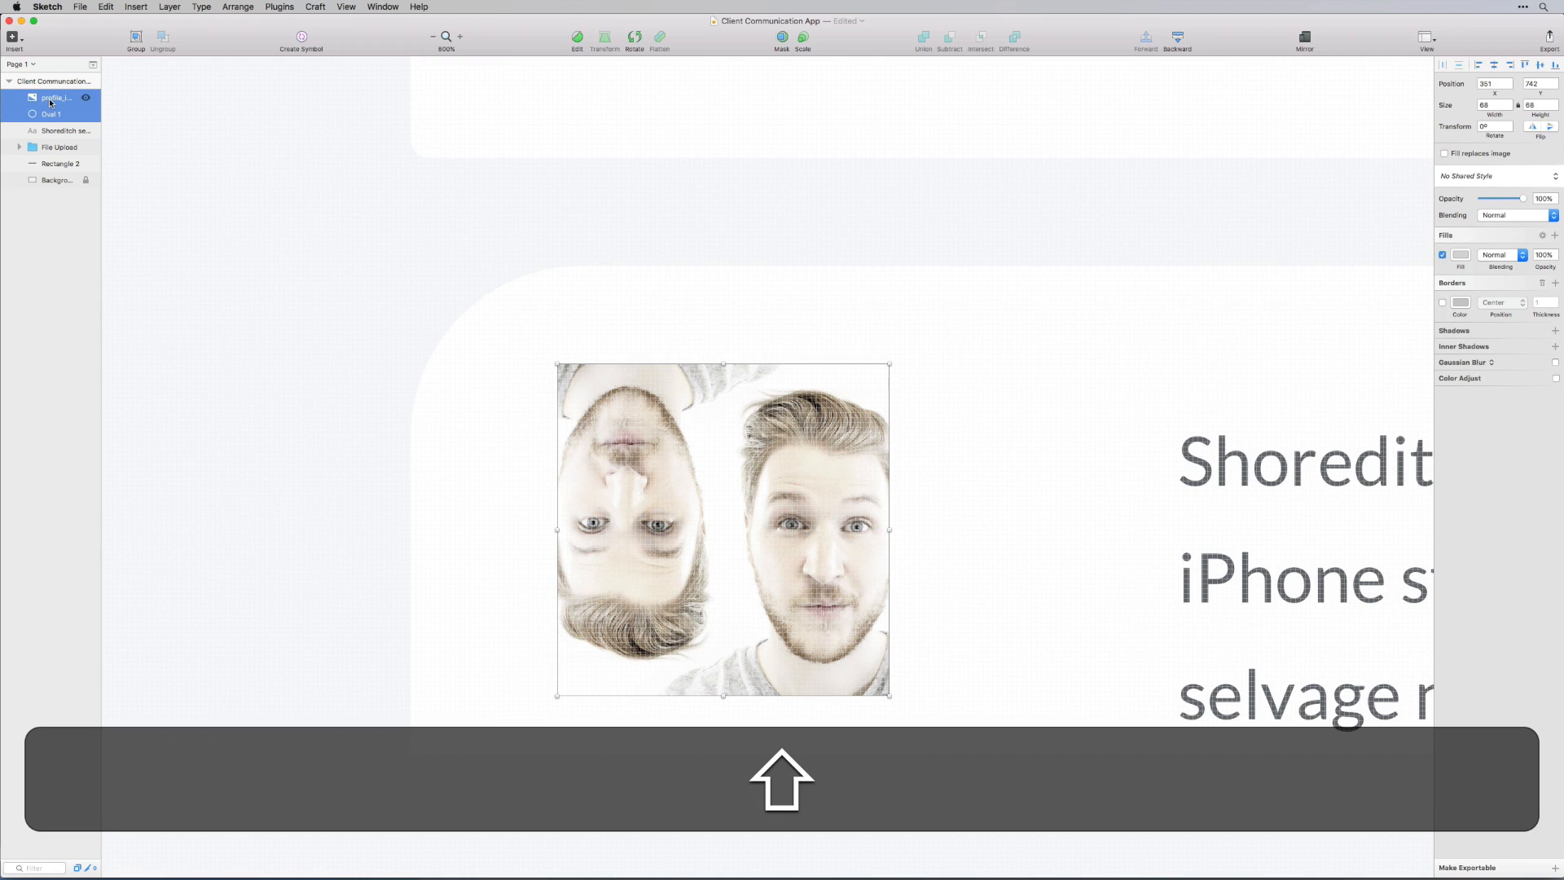
pyautogui.rightClick(57, 111)
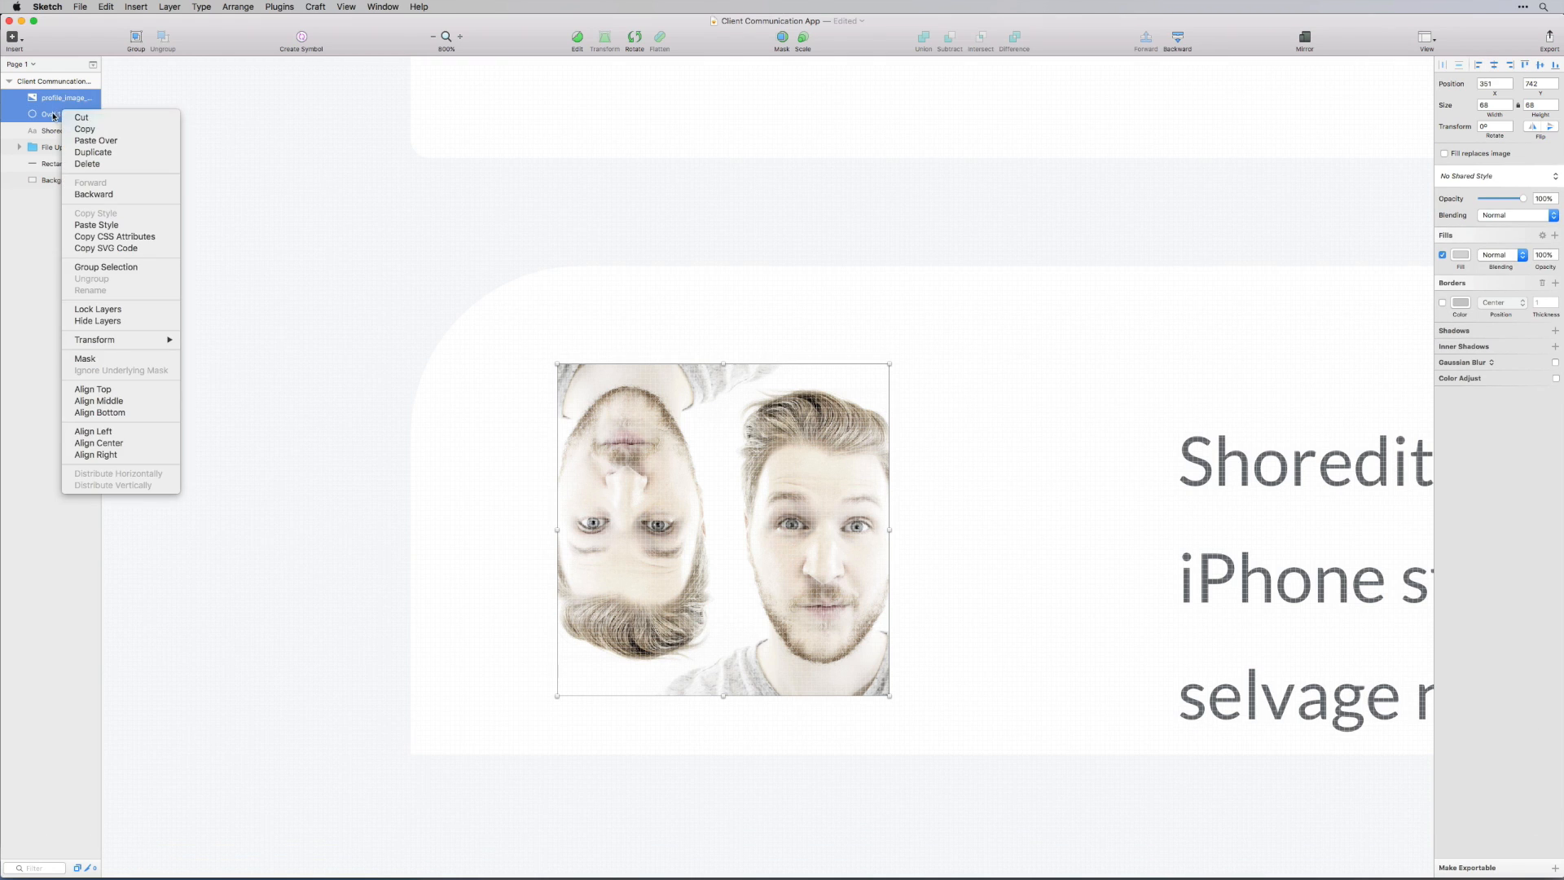
pyautogui.click(56, 112)
pyautogui.click(71, 115)
pyautogui.rightClick(51, 112)
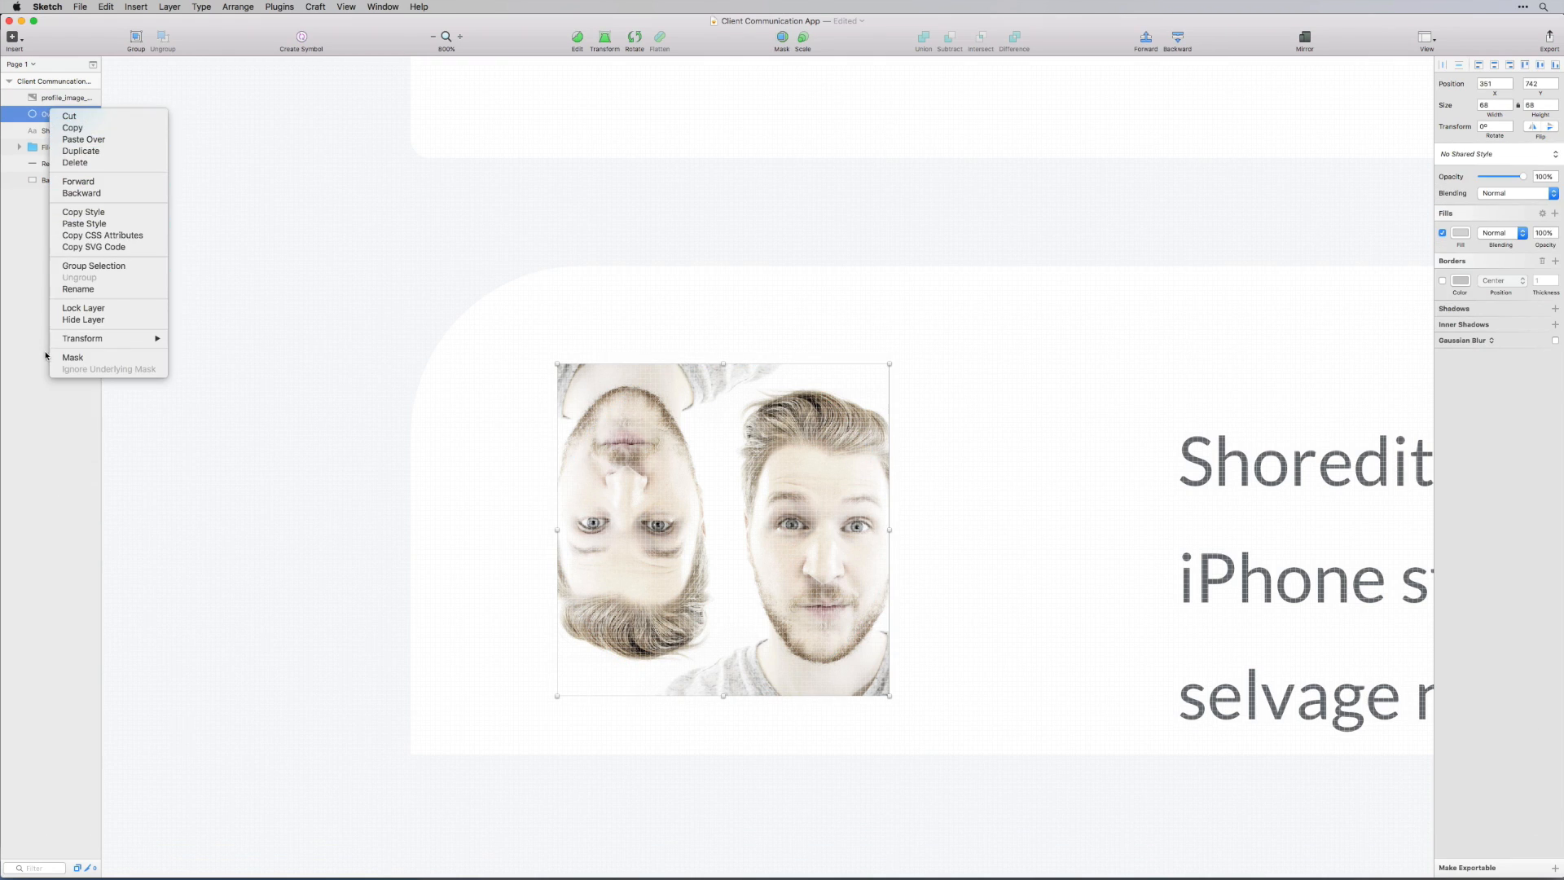
pyautogui.click(72, 357)
pyautogui.click(650, 233)
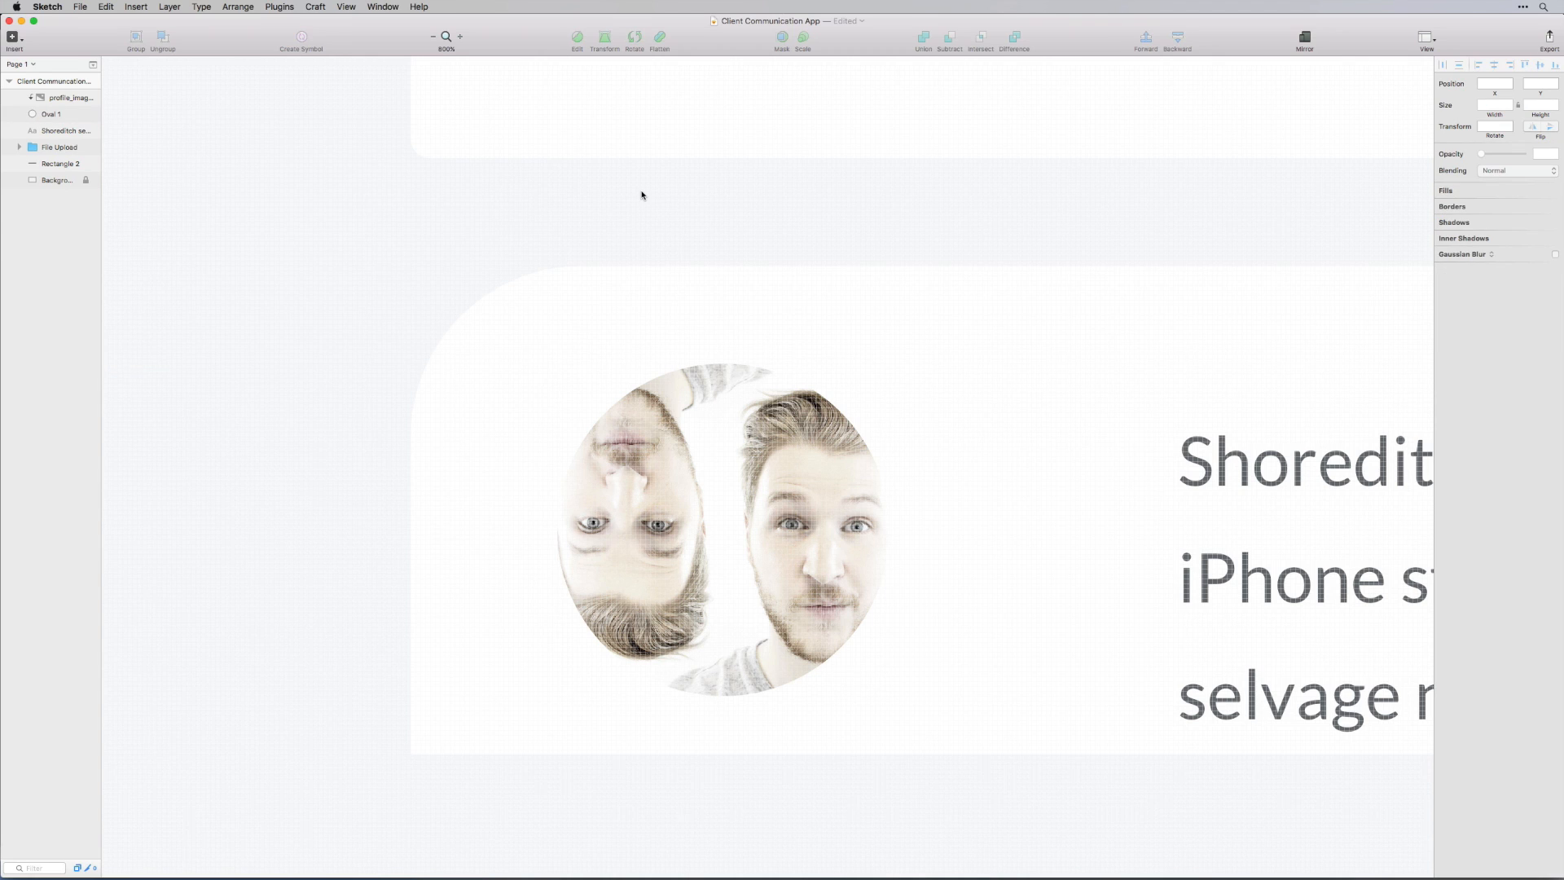
# Shrink the profile image and its circle mask together to about 39 × 39 and nudge them slightly left in the lower bubble
pyautogui.press('super+minus')
pyautogui.press('super+minus')
pyautogui.click(66, 98)
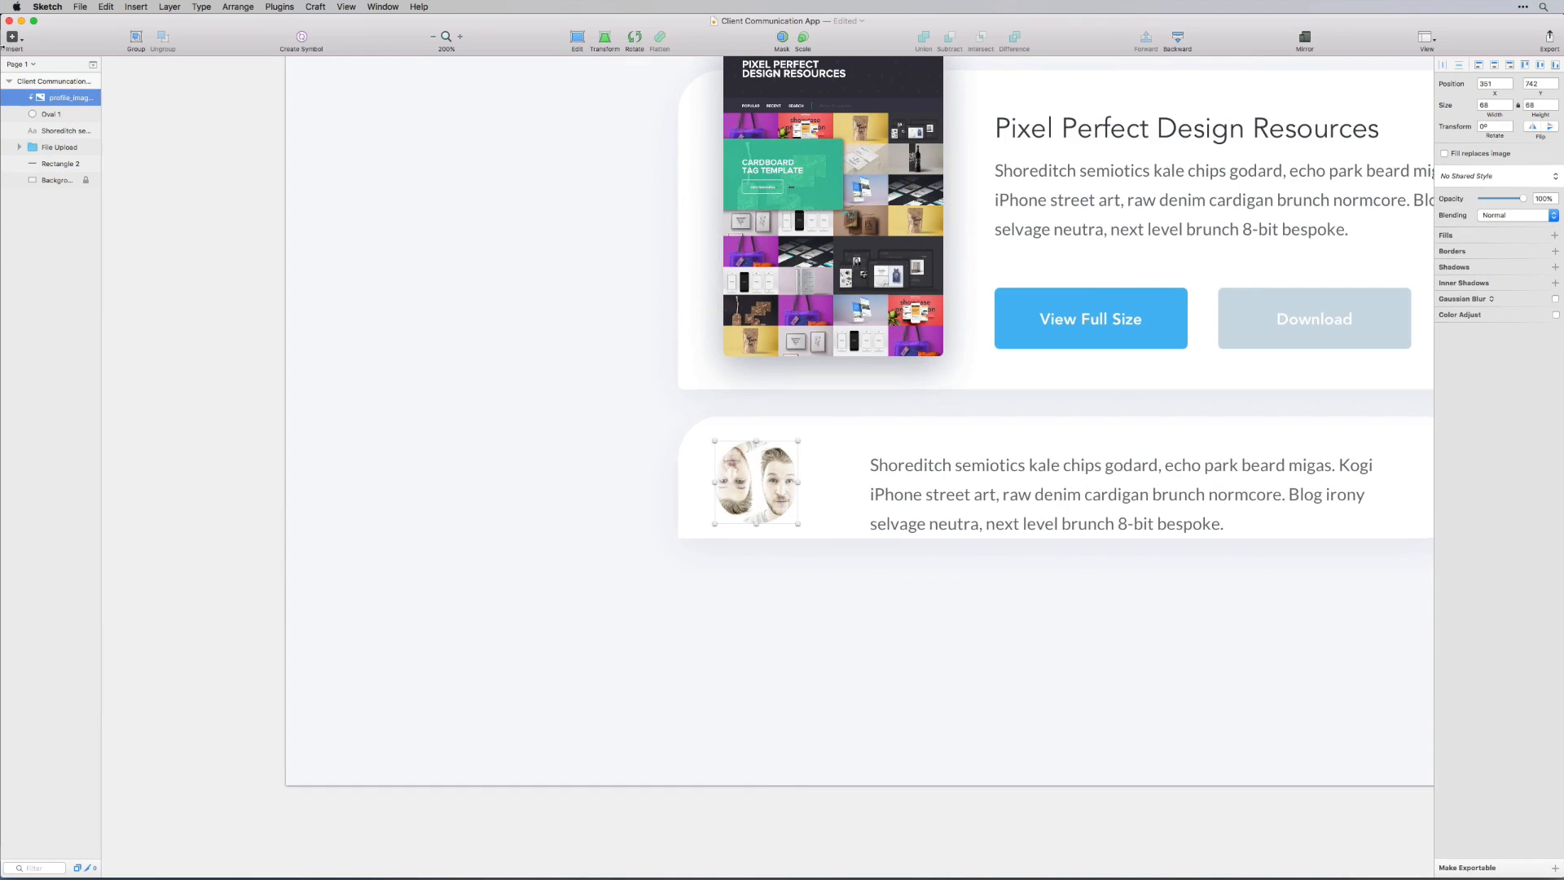
pyautogui.keyDown('shift'); pyautogui.click(66, 113); pyautogui.keyUp('shift')
pyautogui.moveTo(798, 441); pyautogui.dragTo(757, 479)
pyautogui.press('Left')
pyautogui.press('Left')
pyautogui.press('Left')
pyautogui.press('Left')
pyautogui.click(838, 569)
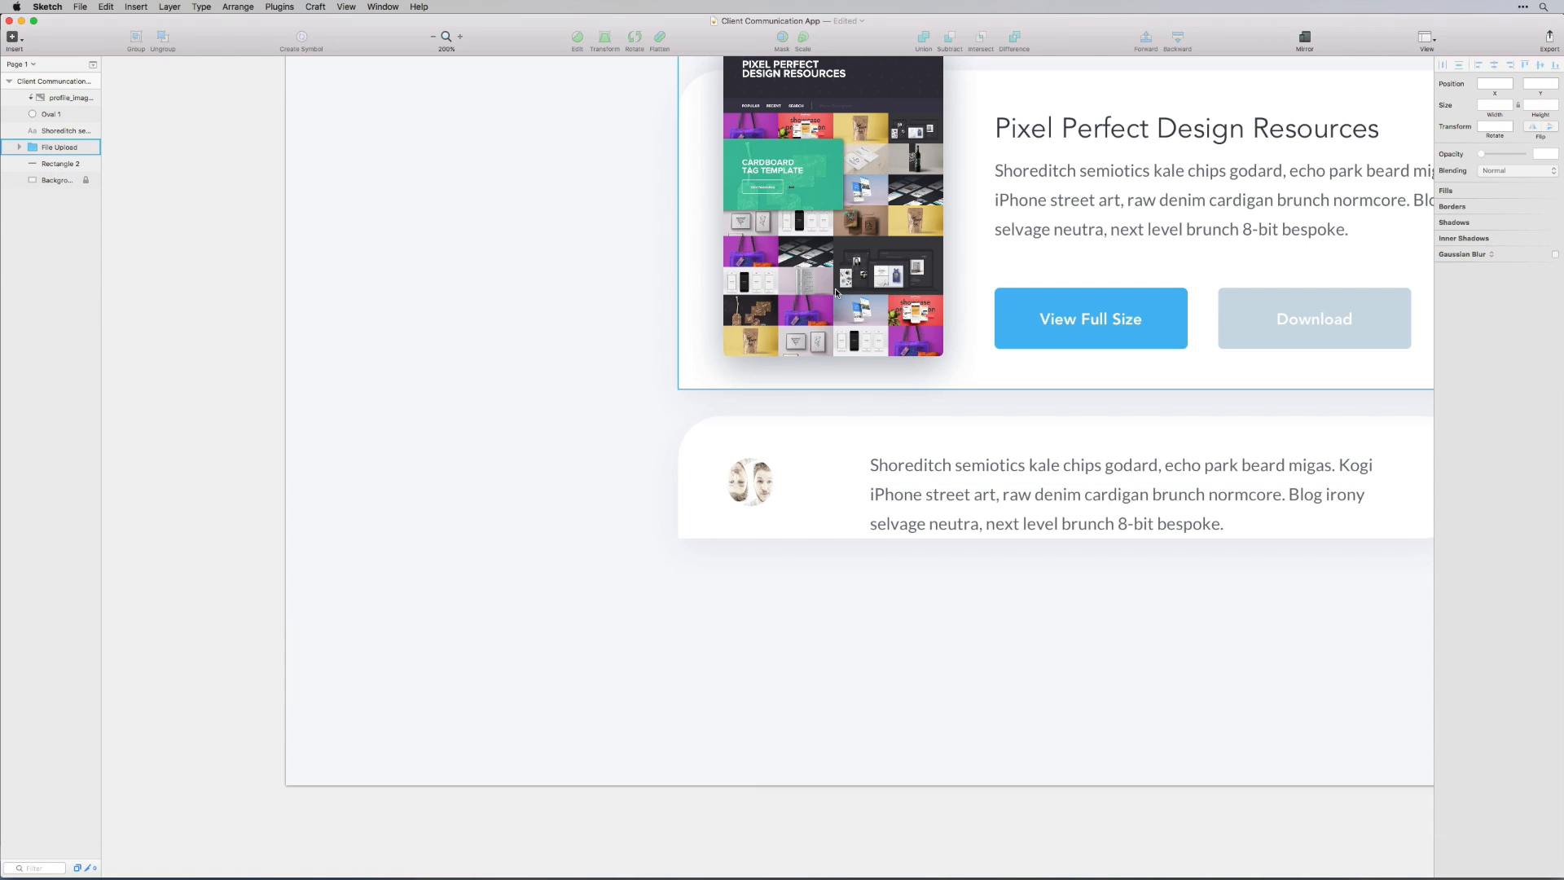
# Copy the style of the rounded rectangle in the File Preview group and paste it onto the circle mask to give it the same shadow
pyautogui.click(773, 188)
pyautogui.doubleClick(781, 183)
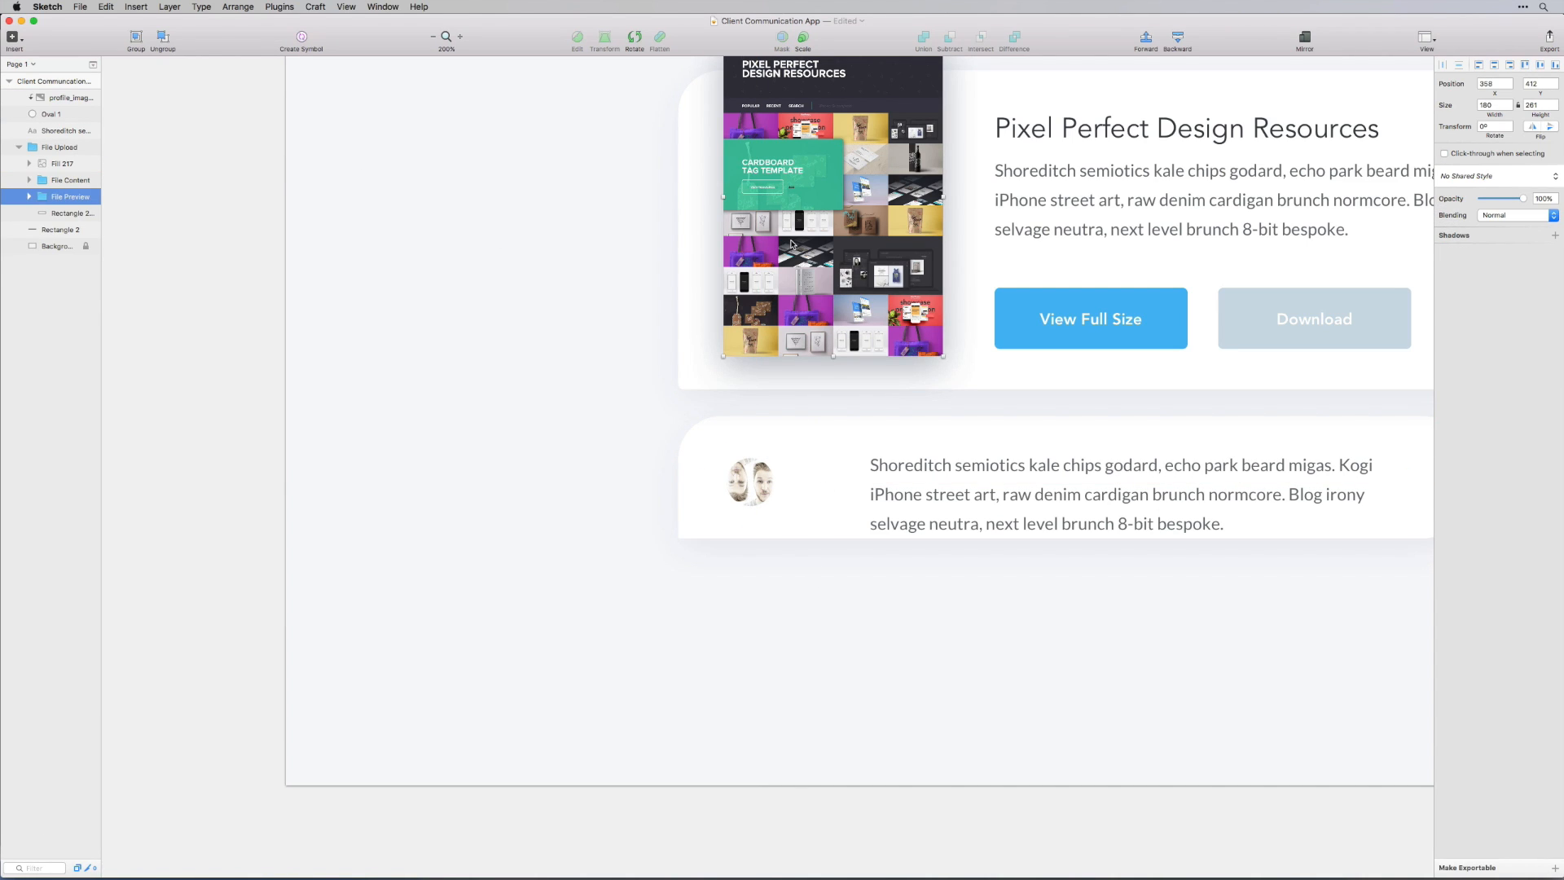
pyautogui.click(30, 197)
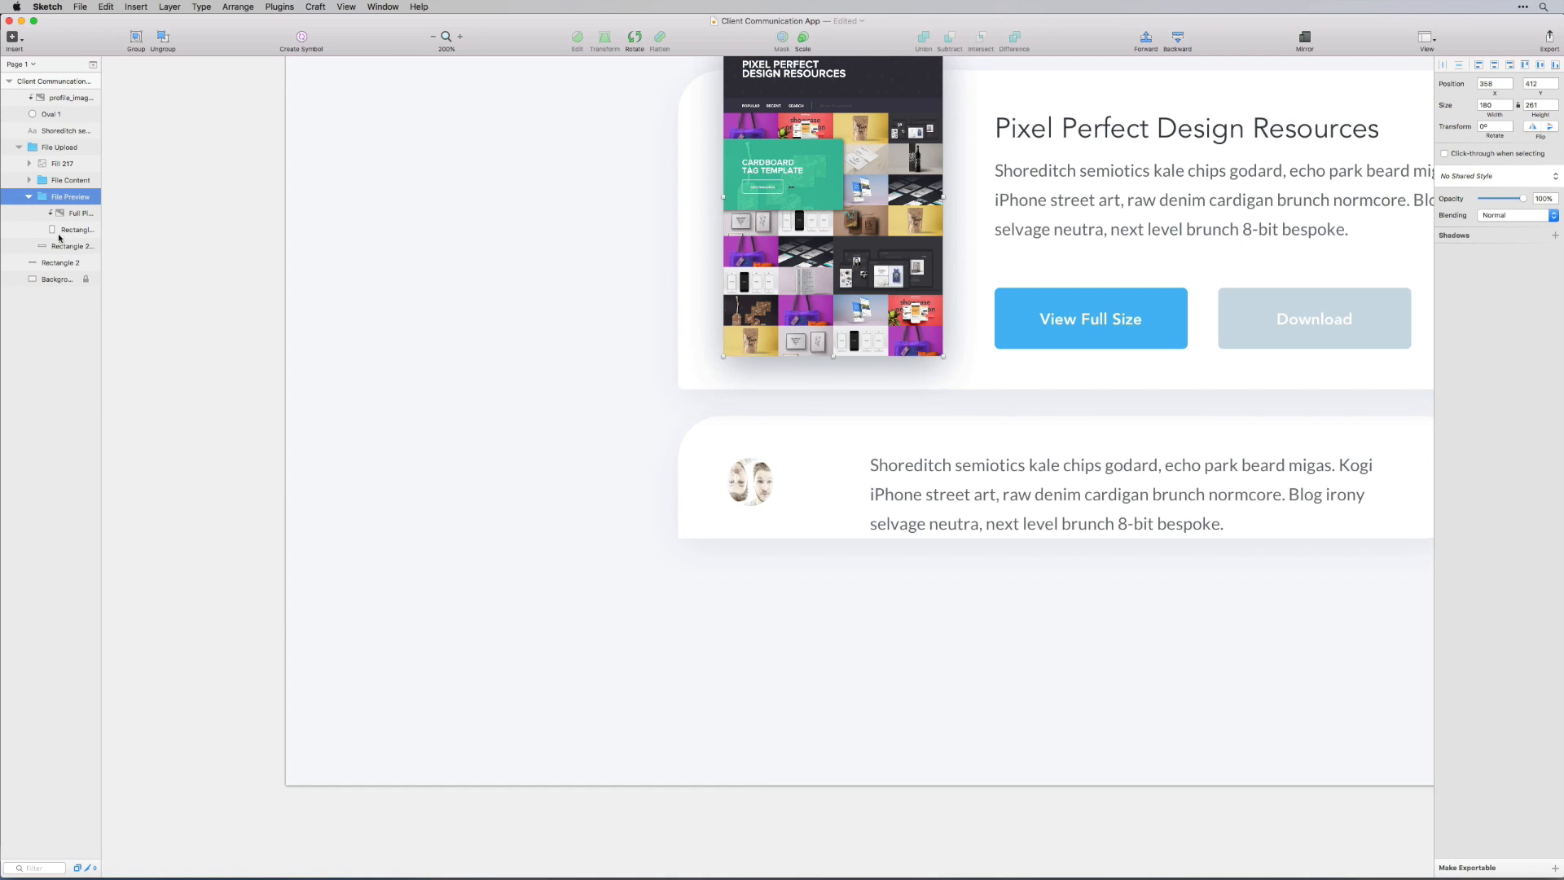
pyautogui.click(63, 230)
pyautogui.press('alt+super+c')
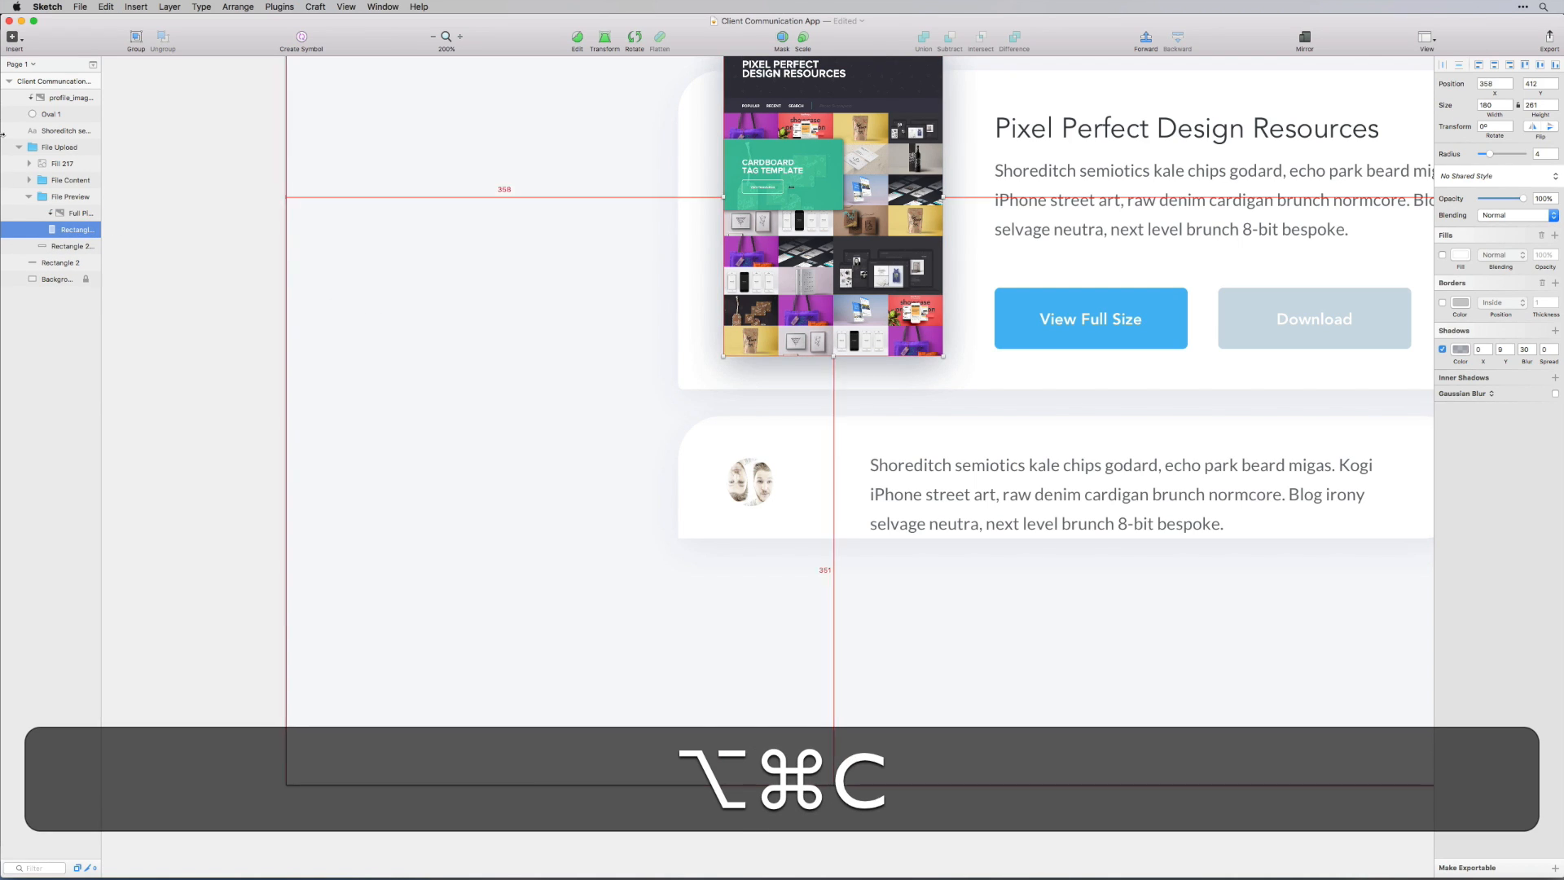
pyautogui.click(54, 114)
pyautogui.press('alt+super+v')
pyautogui.click(894, 750)
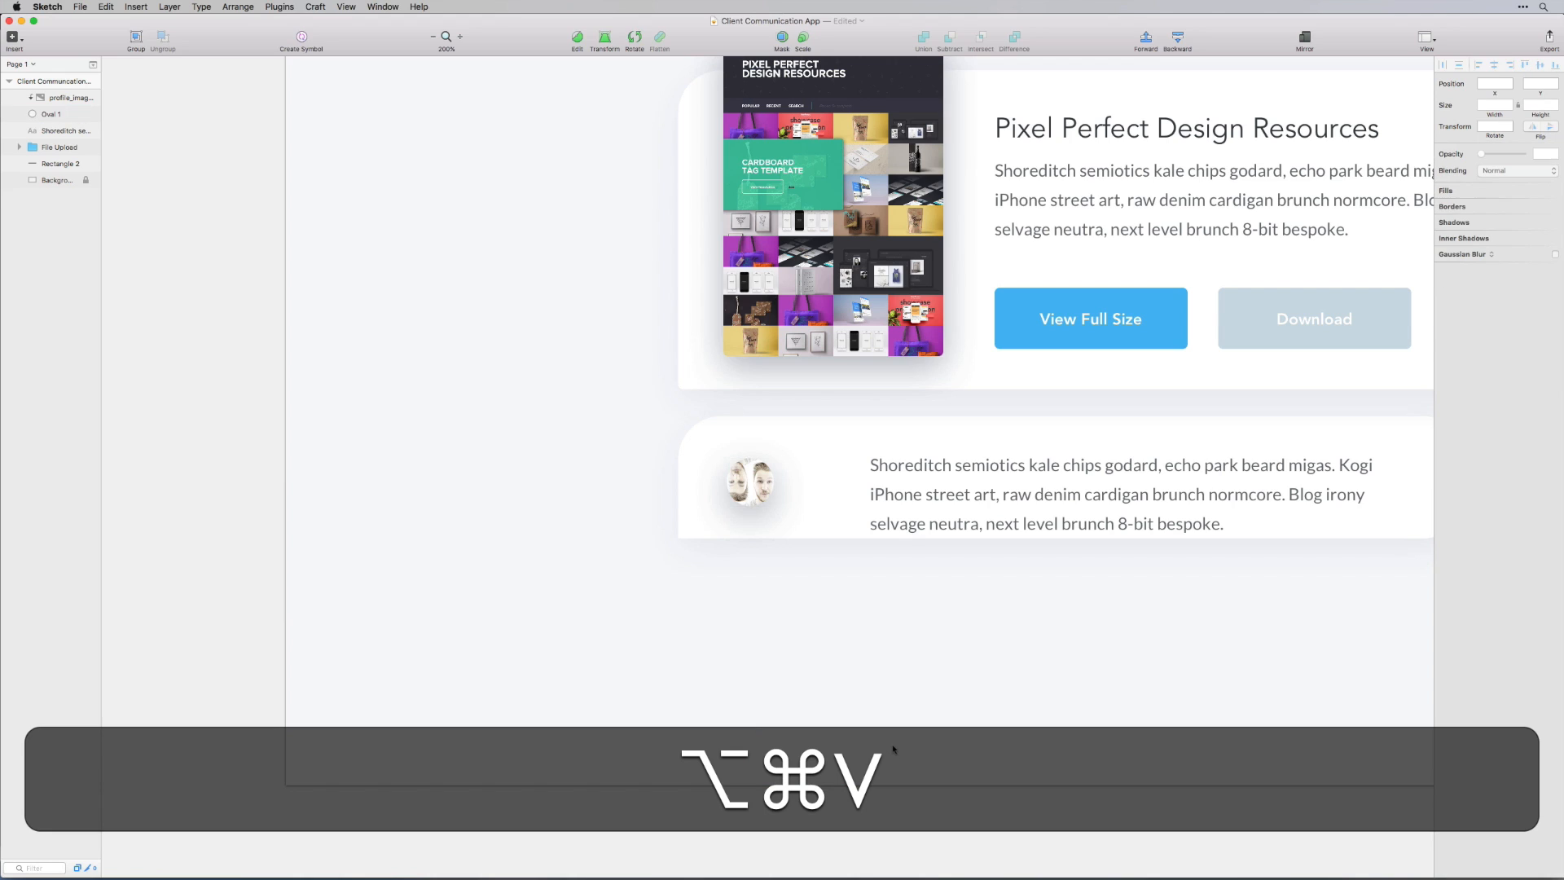
# Examine the shadow colour settings of the profile image's circle mask
pyautogui.moveTo(937, 620); pyautogui.dragTo(815, 729)
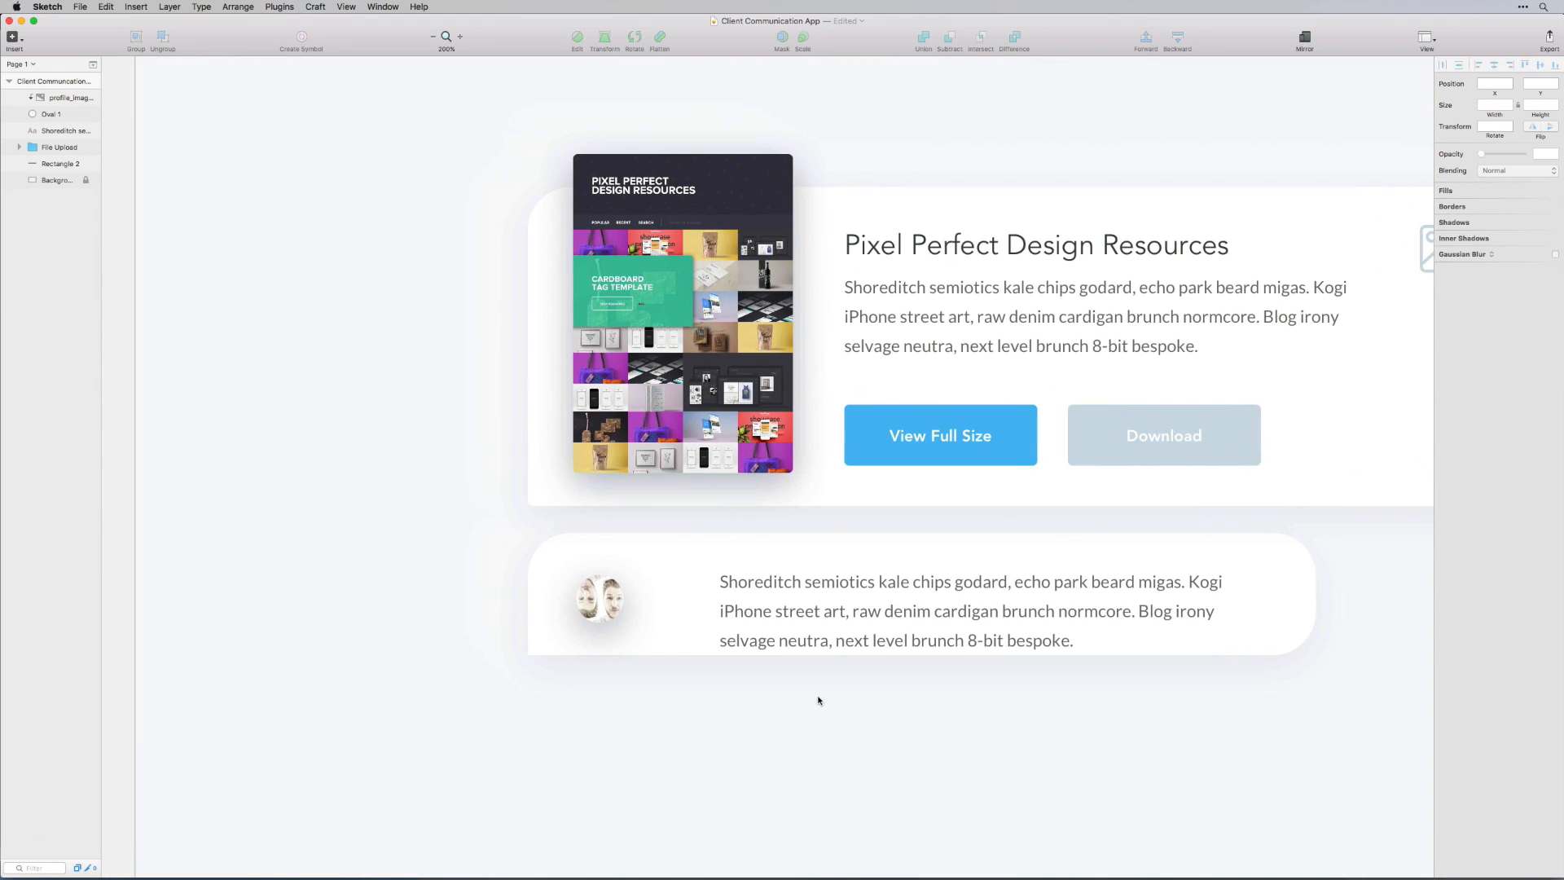
pyautogui.click(43, 116)
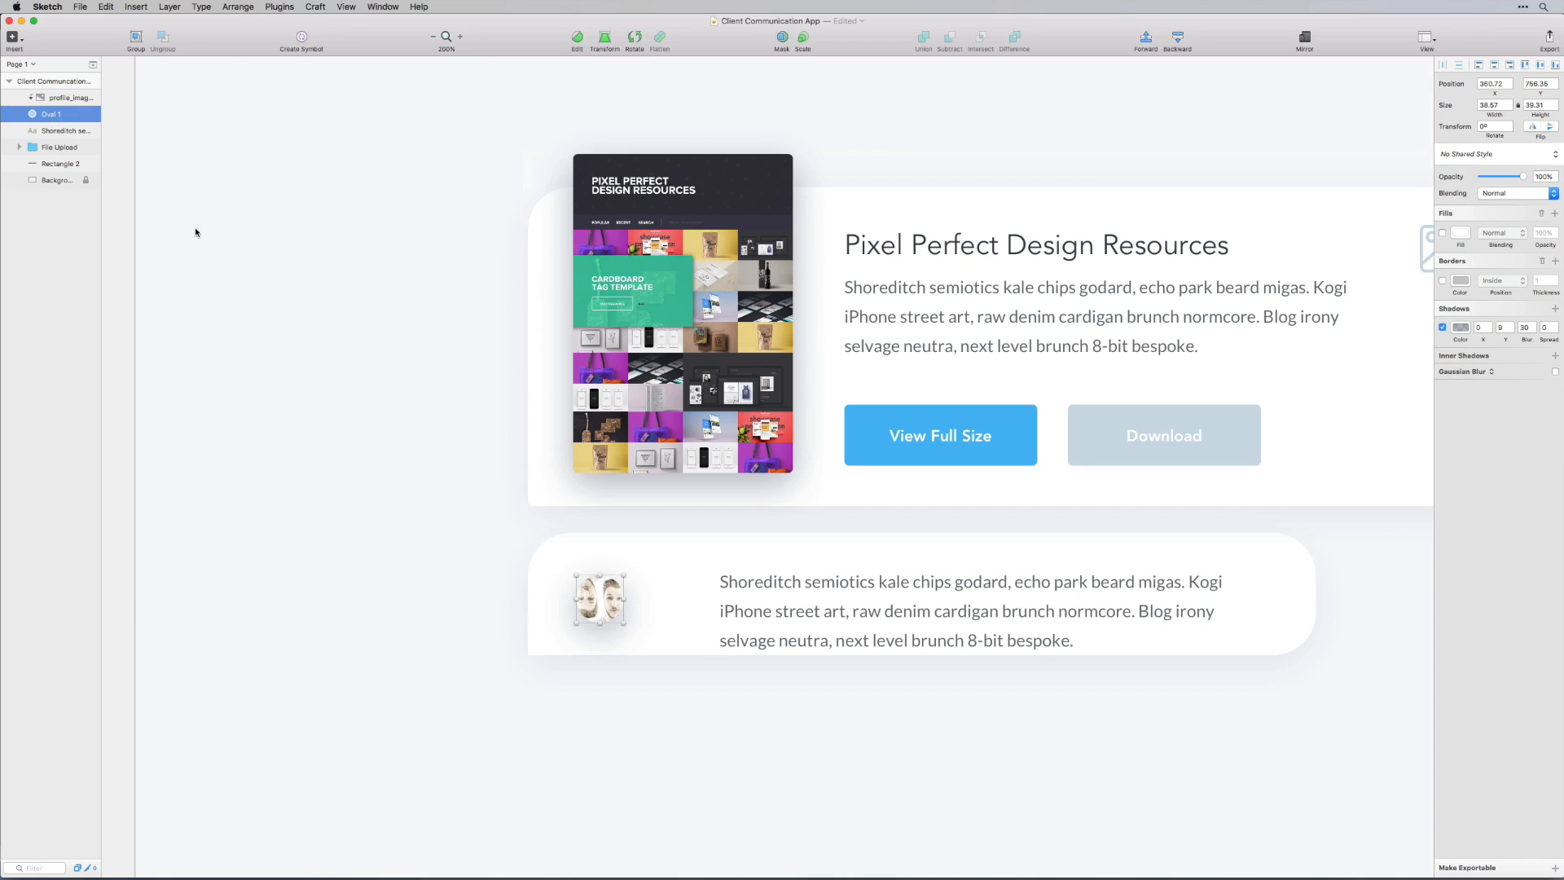
pyautogui.click(638, 747)
pyautogui.click(25, 116)
pyautogui.keyDown('shift'); pyautogui.click(1533, 331); pyautogui.keyUp('shift')
pyautogui.click(1457, 331)
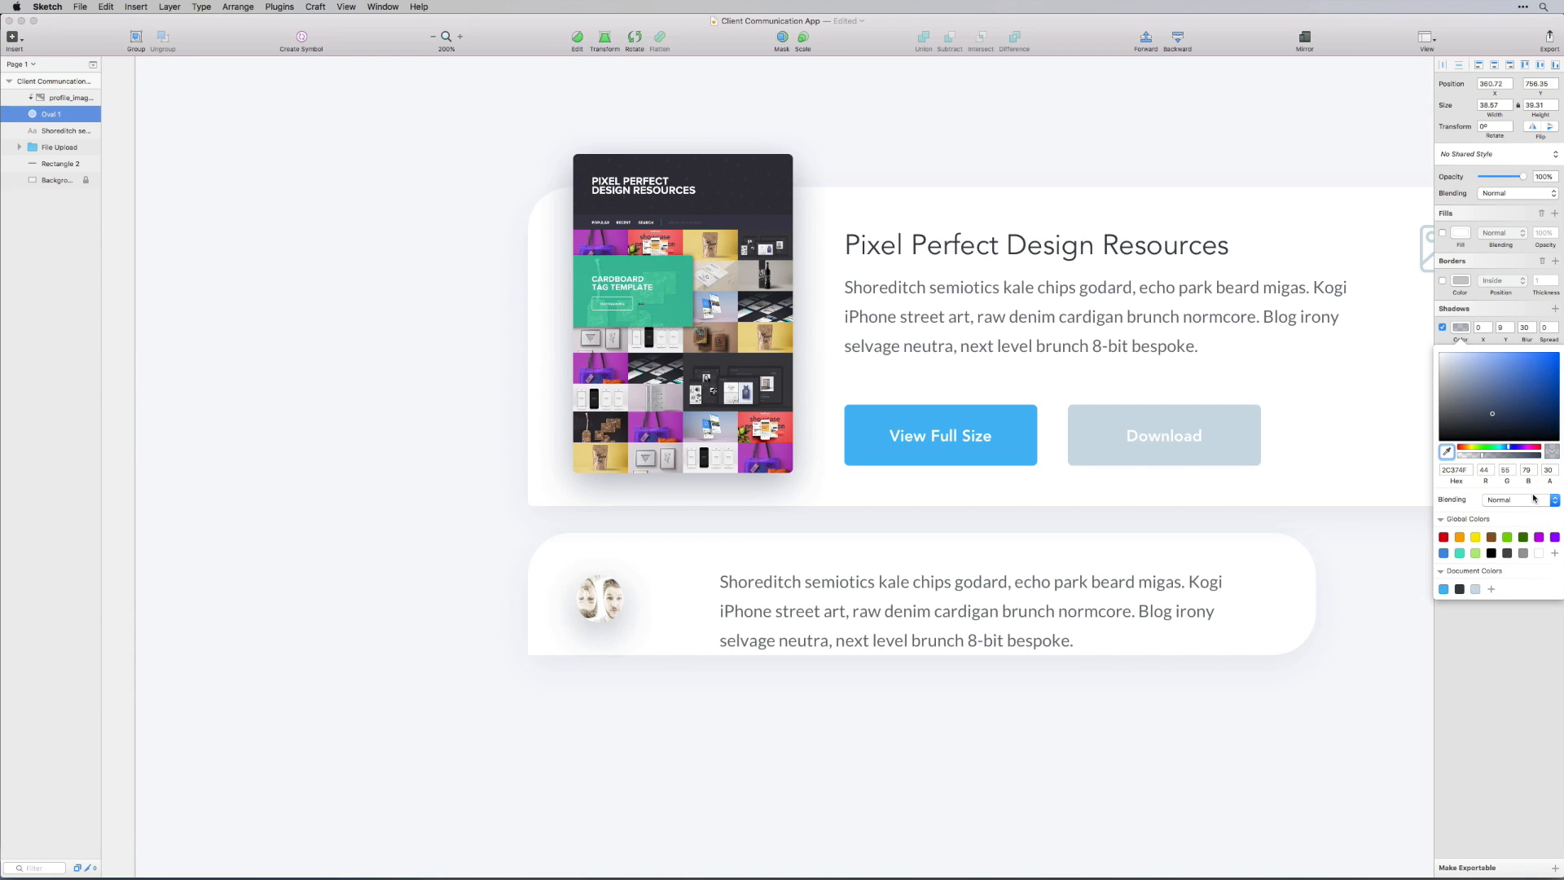
pyautogui.click(1121, 758)
# Replace the lower bubble's paragraph with "Hey [first name], you can see above that I have attached a PNG of the first go at this design."
pyautogui.press('space')
pyautogui.moveTo(882, 671); pyautogui.dragTo(810, 683)
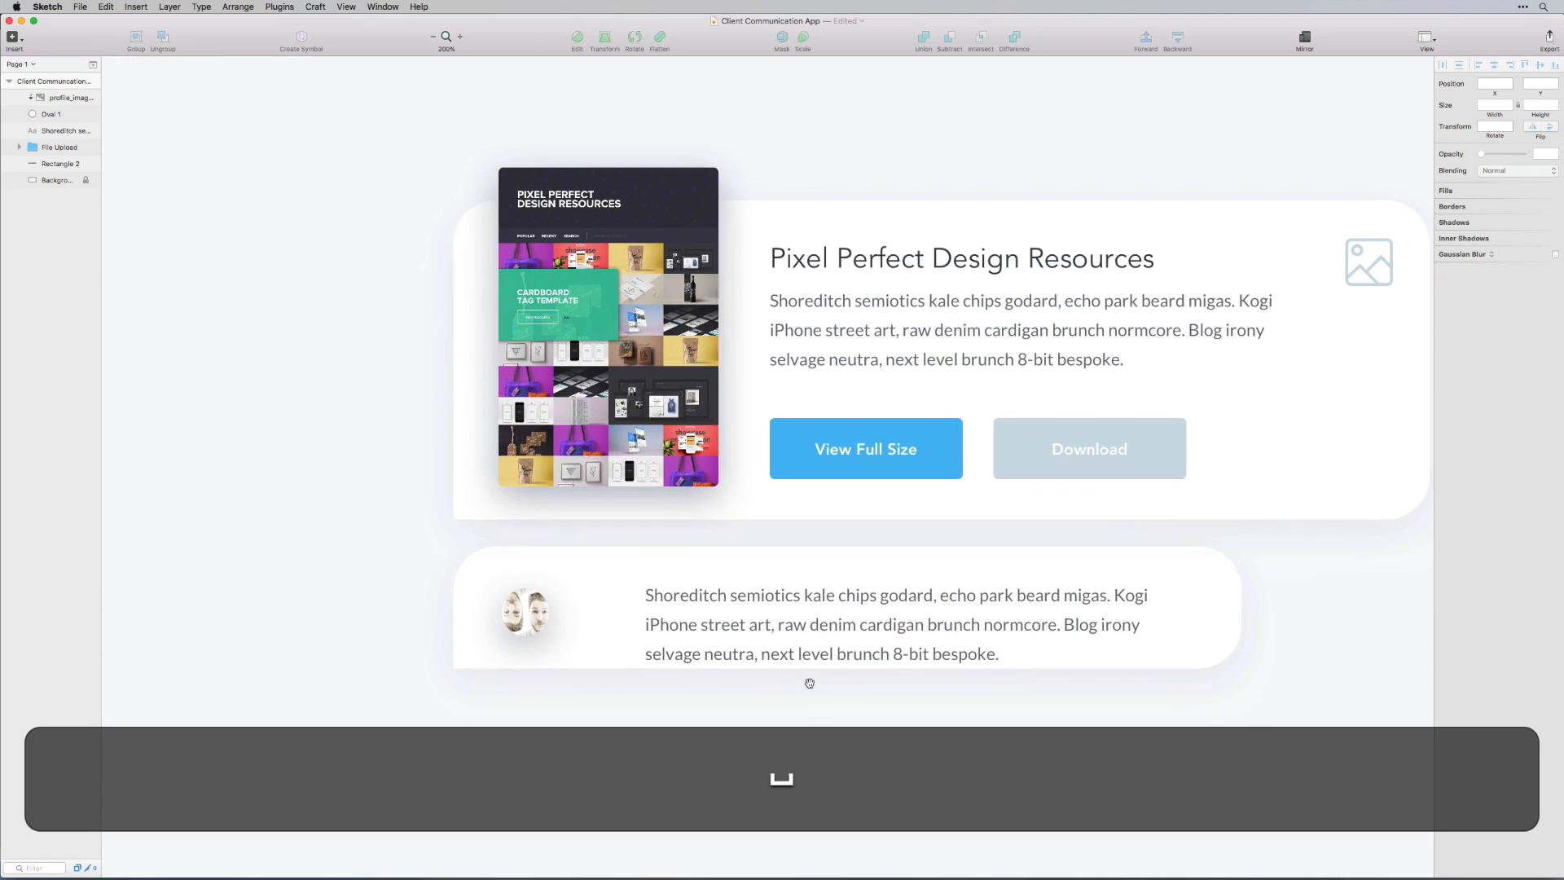
pyautogui.click(712, 622)
pyautogui.doubleClick(712, 623)
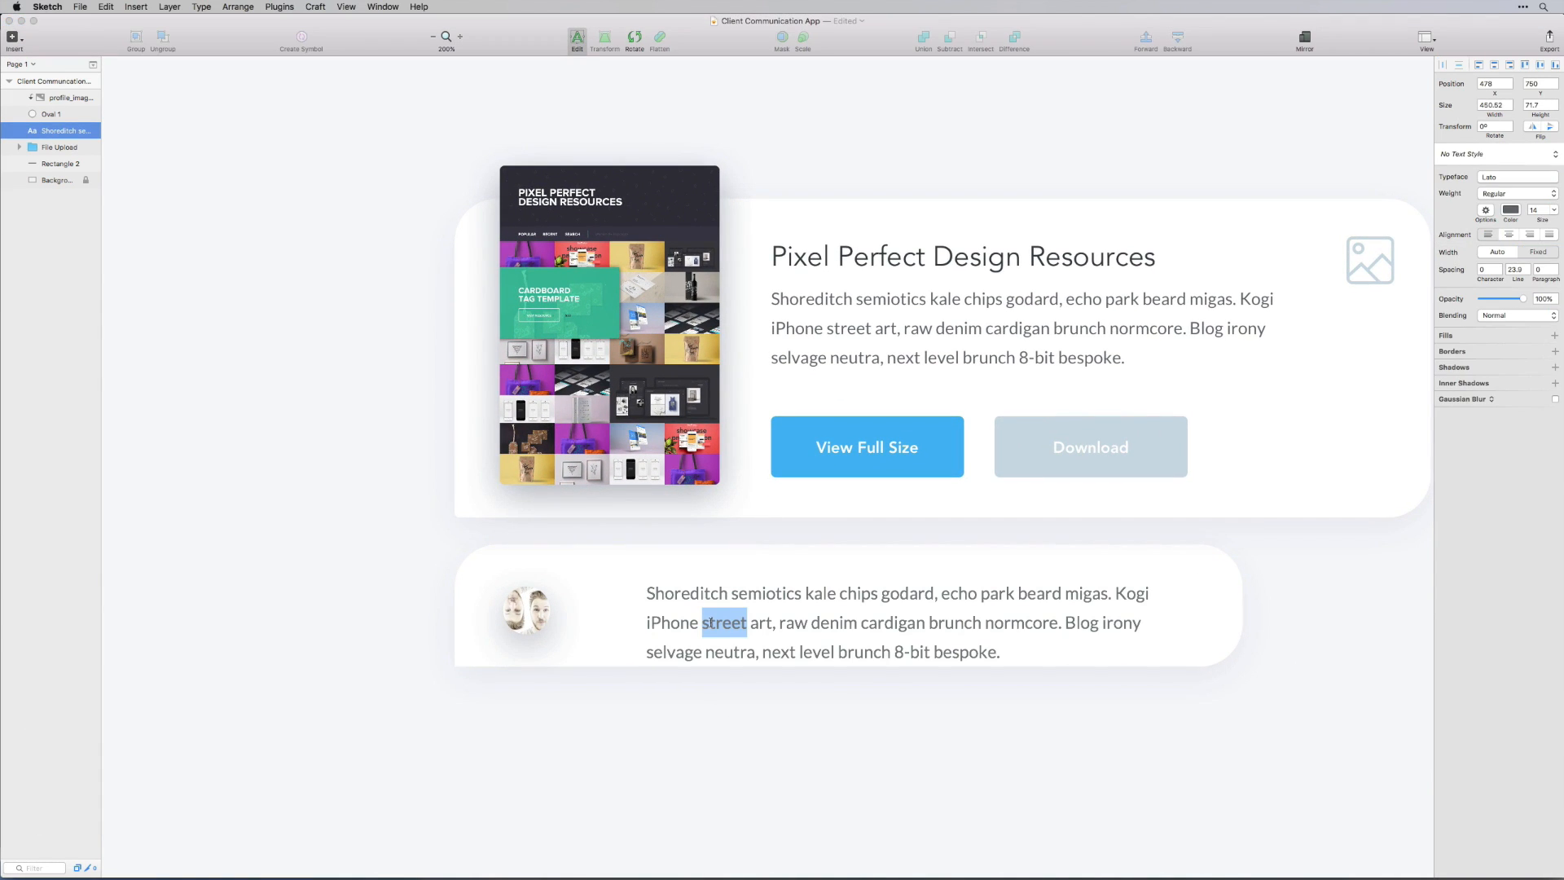
pyautogui.press('super+a')
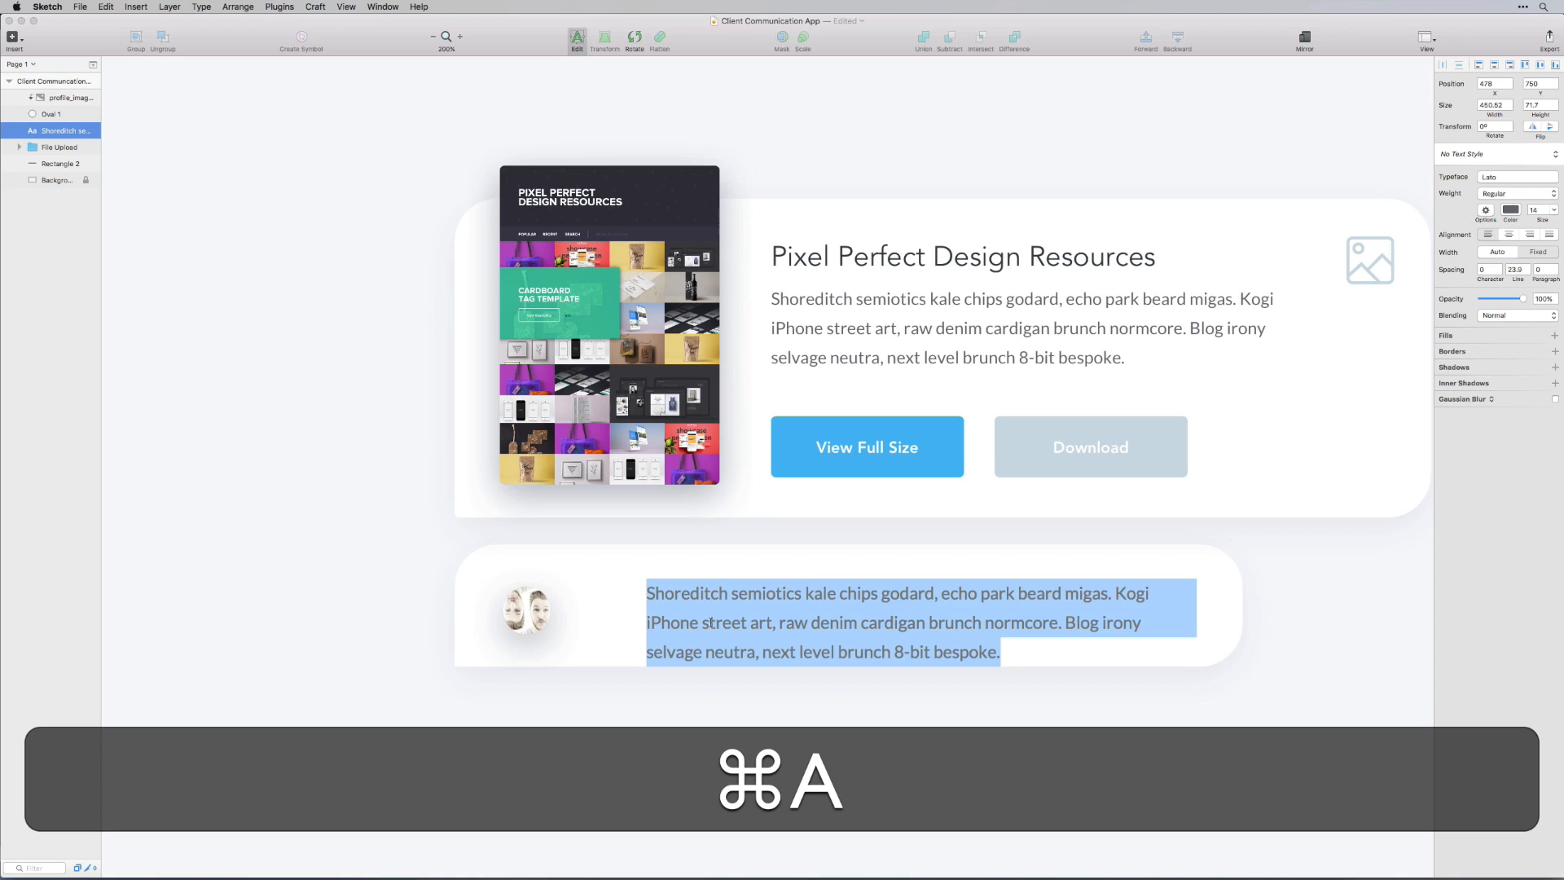
pyautogui.write('Hey J')
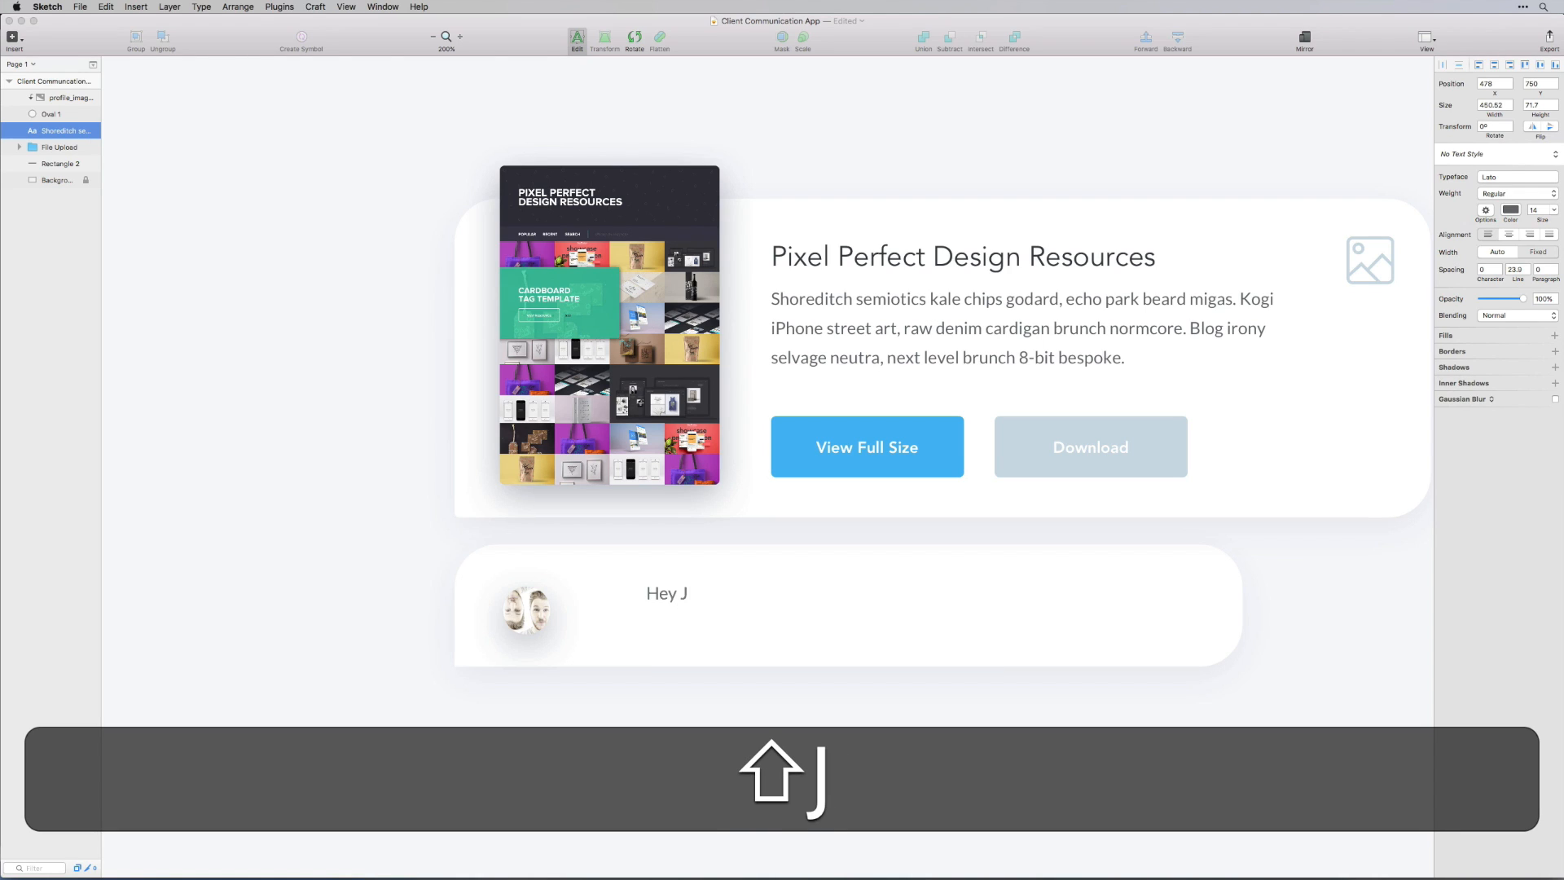
pyautogui.write('ane, ')
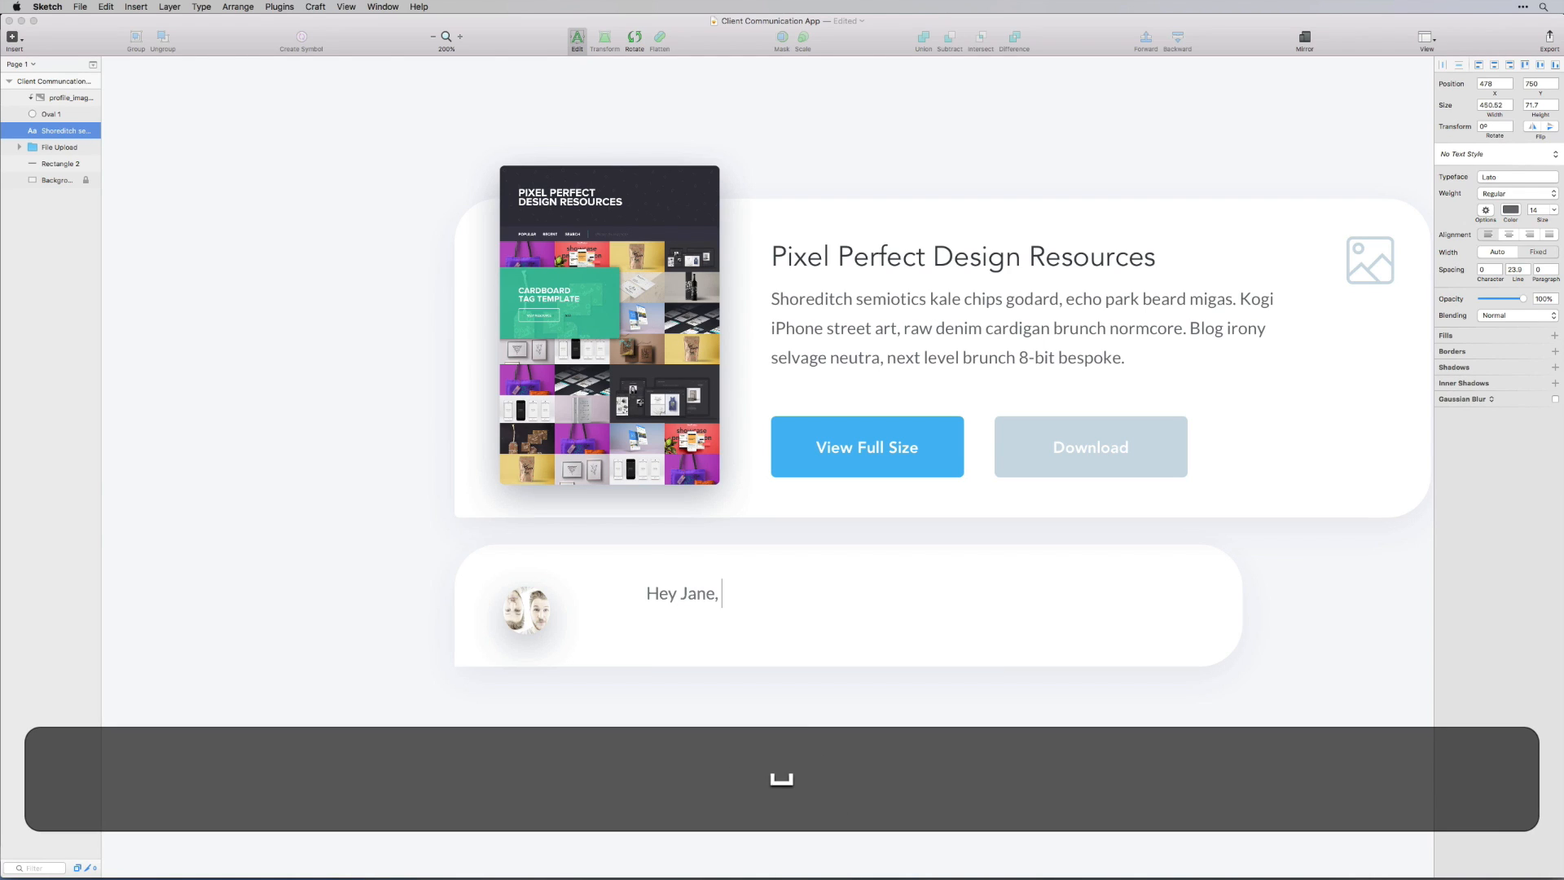
pyautogui.write('you can see abo')
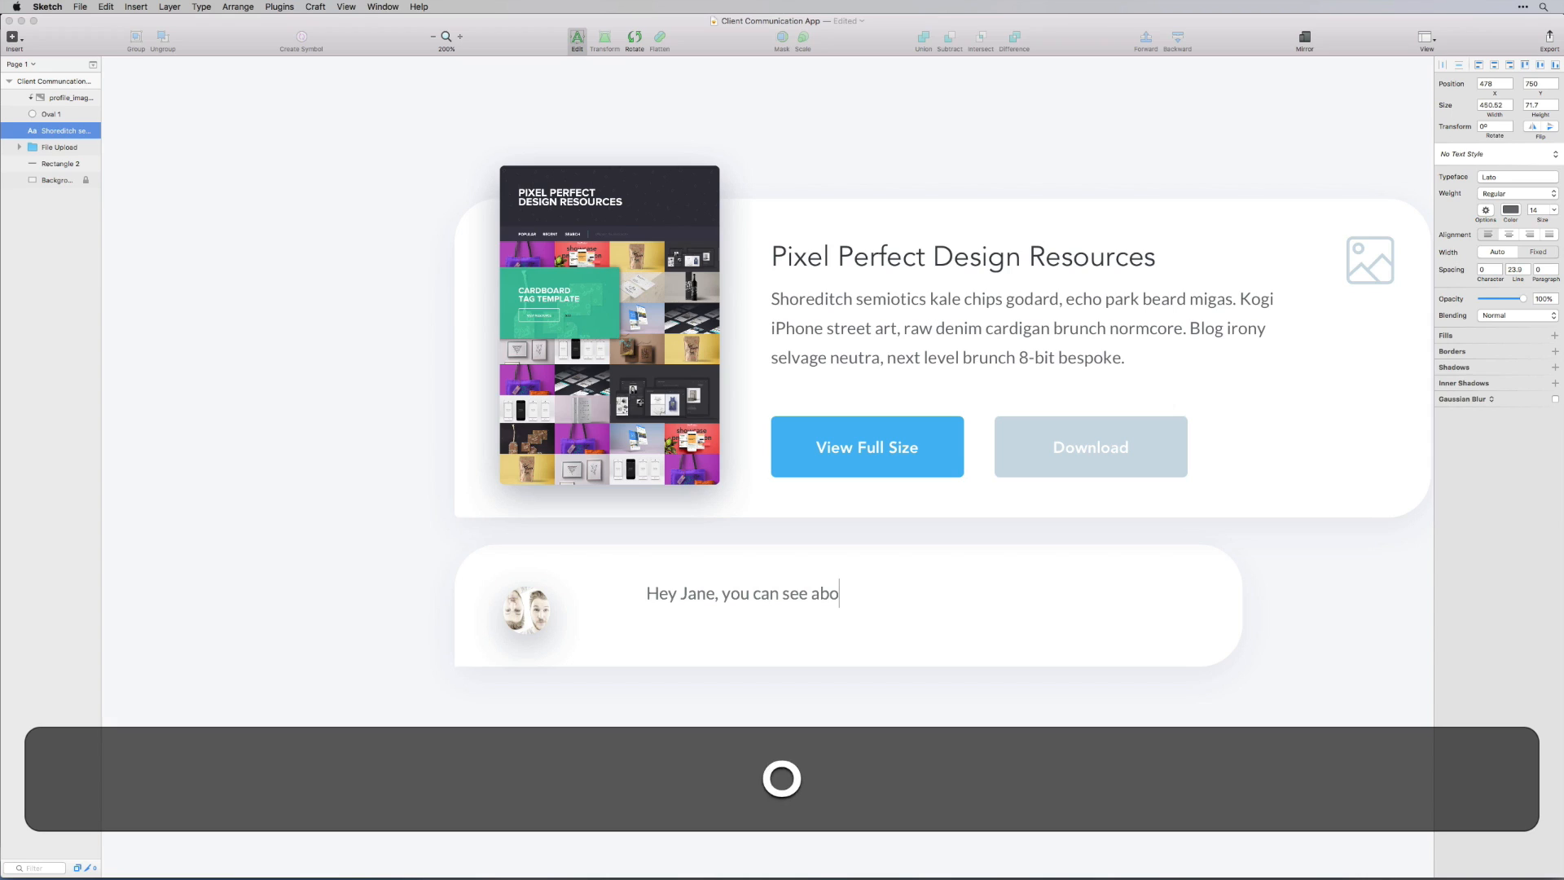
pyautogui.write('ve that I have attached a PNG')
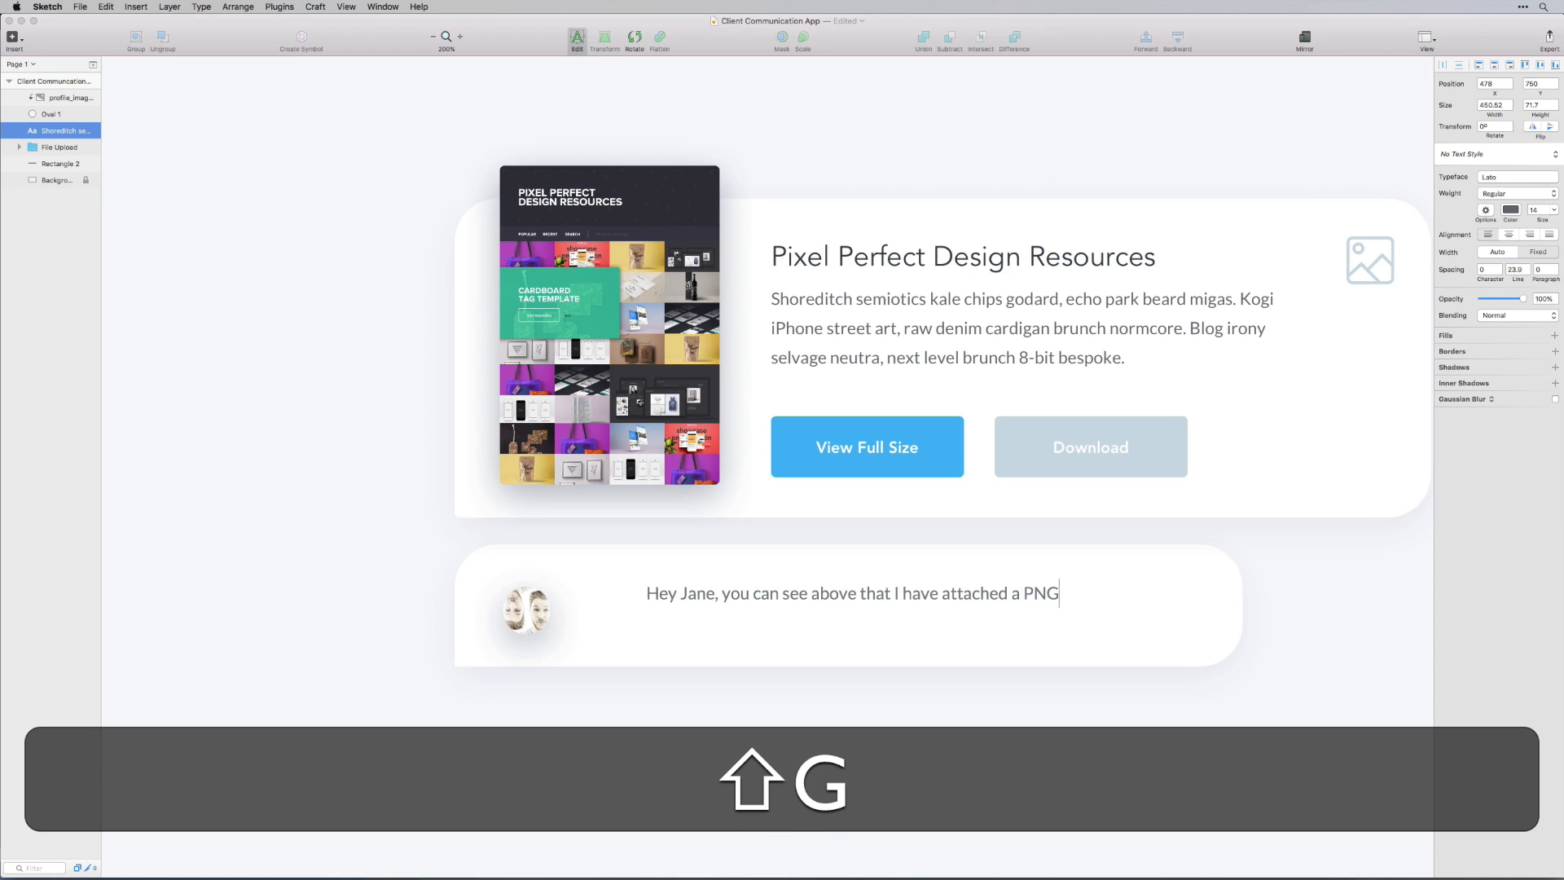
pyautogui.write(' of the first go at')
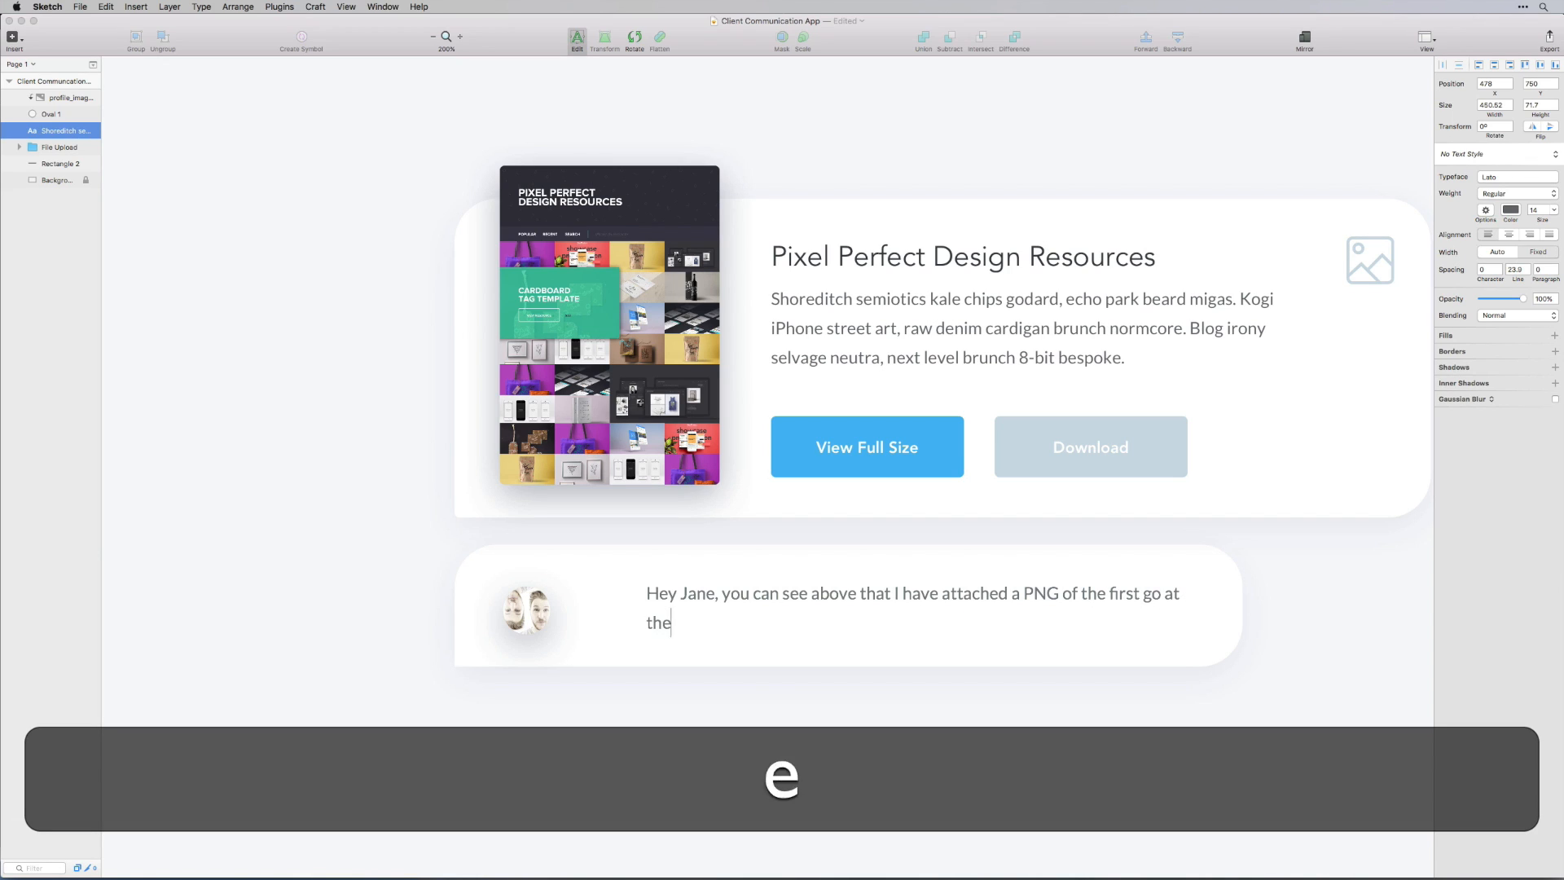
pyautogui.press('BackSpace')
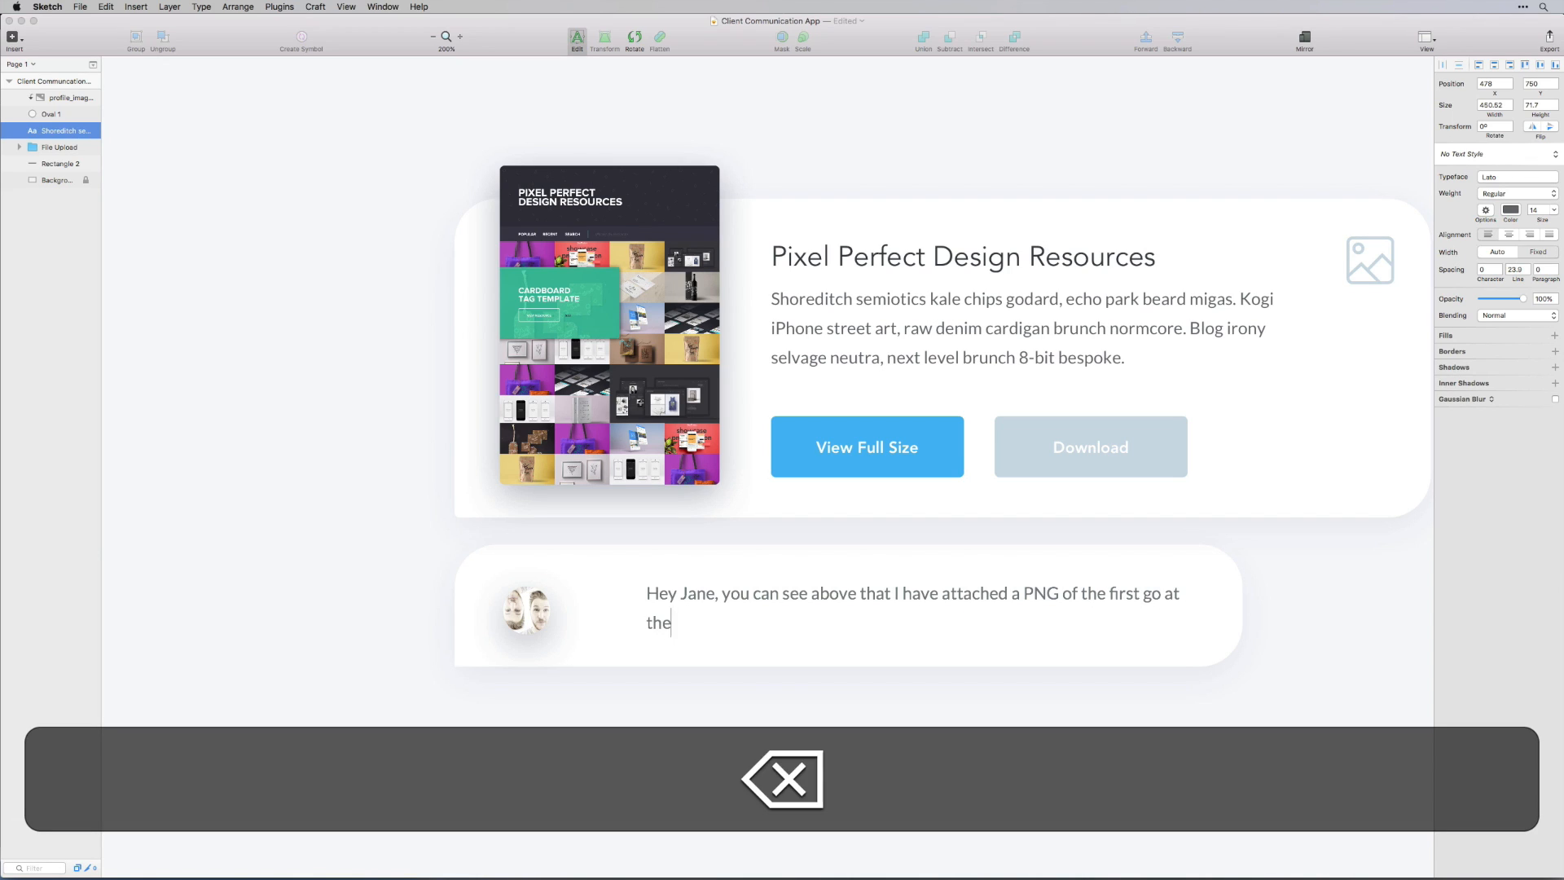
pyautogui.write('i sdesign')
pyautogui.press('BackSpace')
pyautogui.write('s design.')
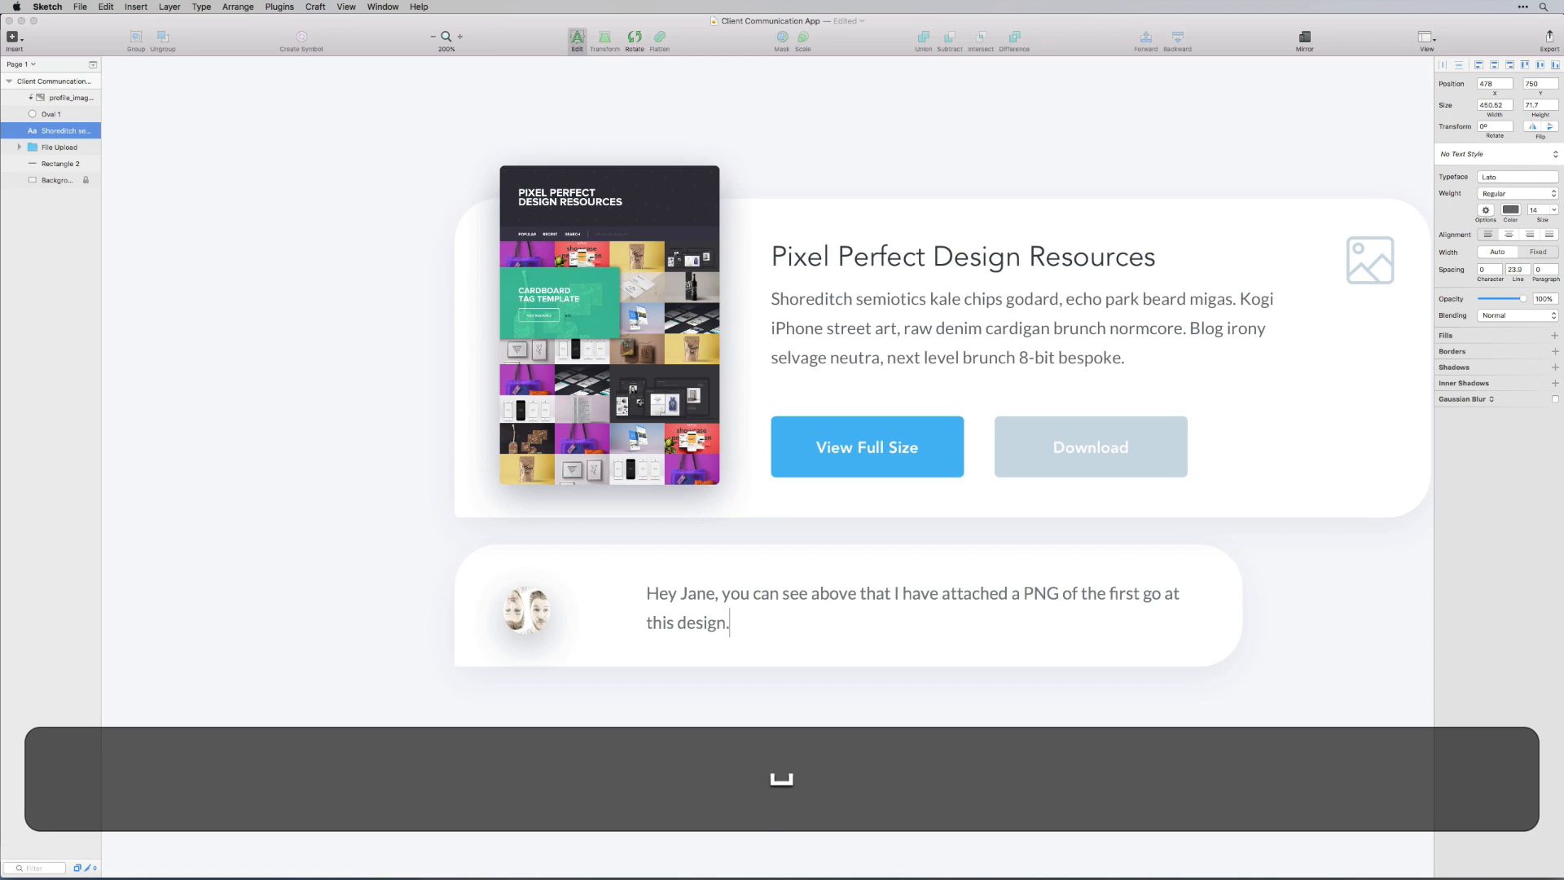
# Append "Can you take a look and let me know your thoughts?" to the message in the lower bubble
pyautogui.write(' Can you take a l')
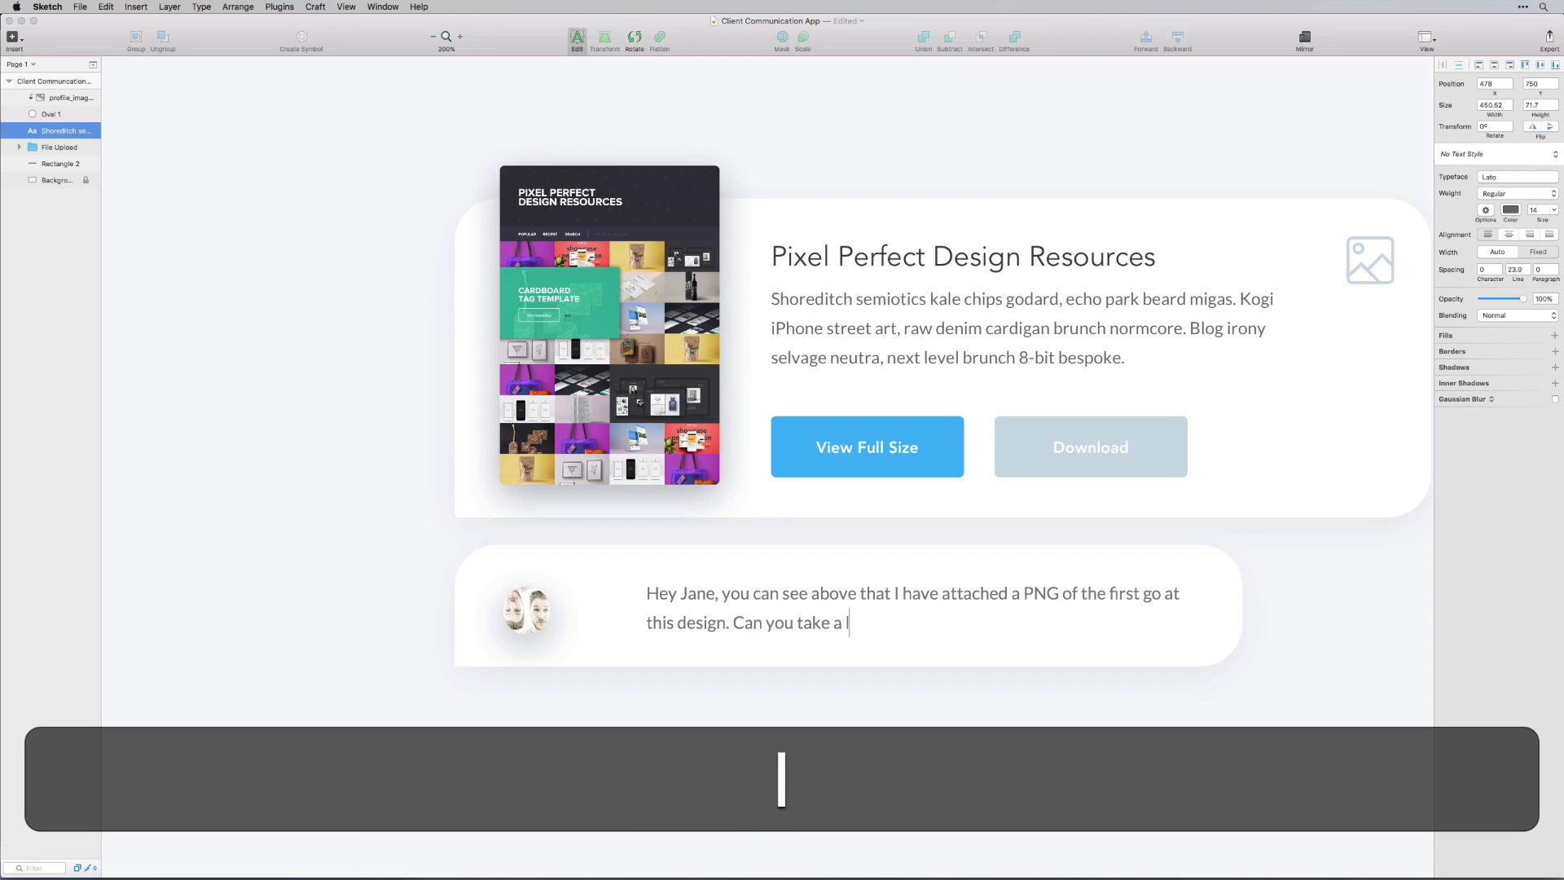
pyautogui.write('ook and let me kno')
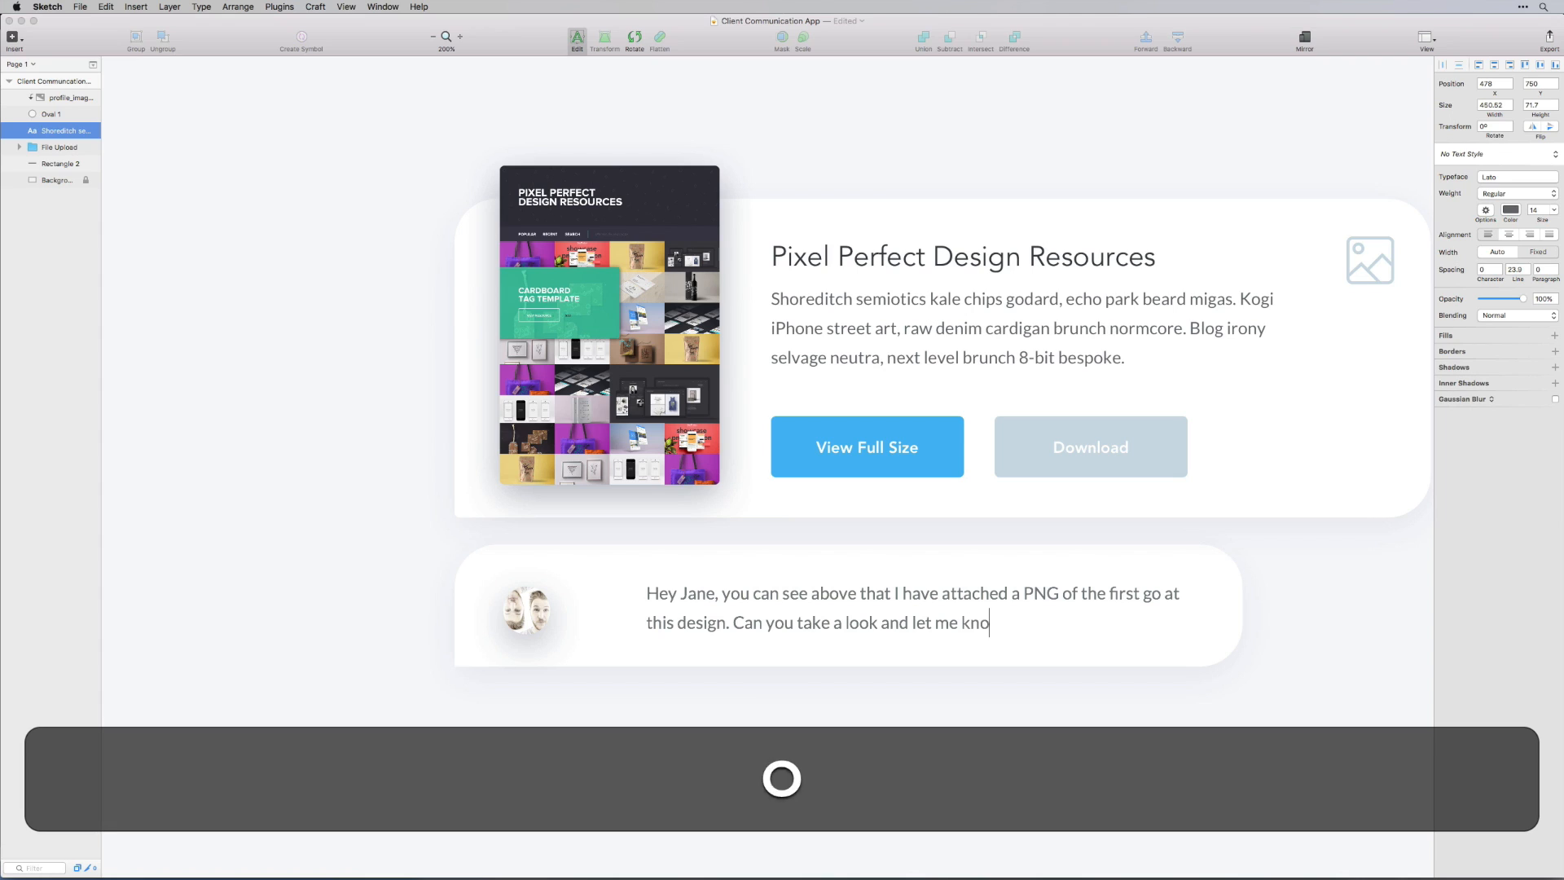
pyautogui.write('w your thoughts?')
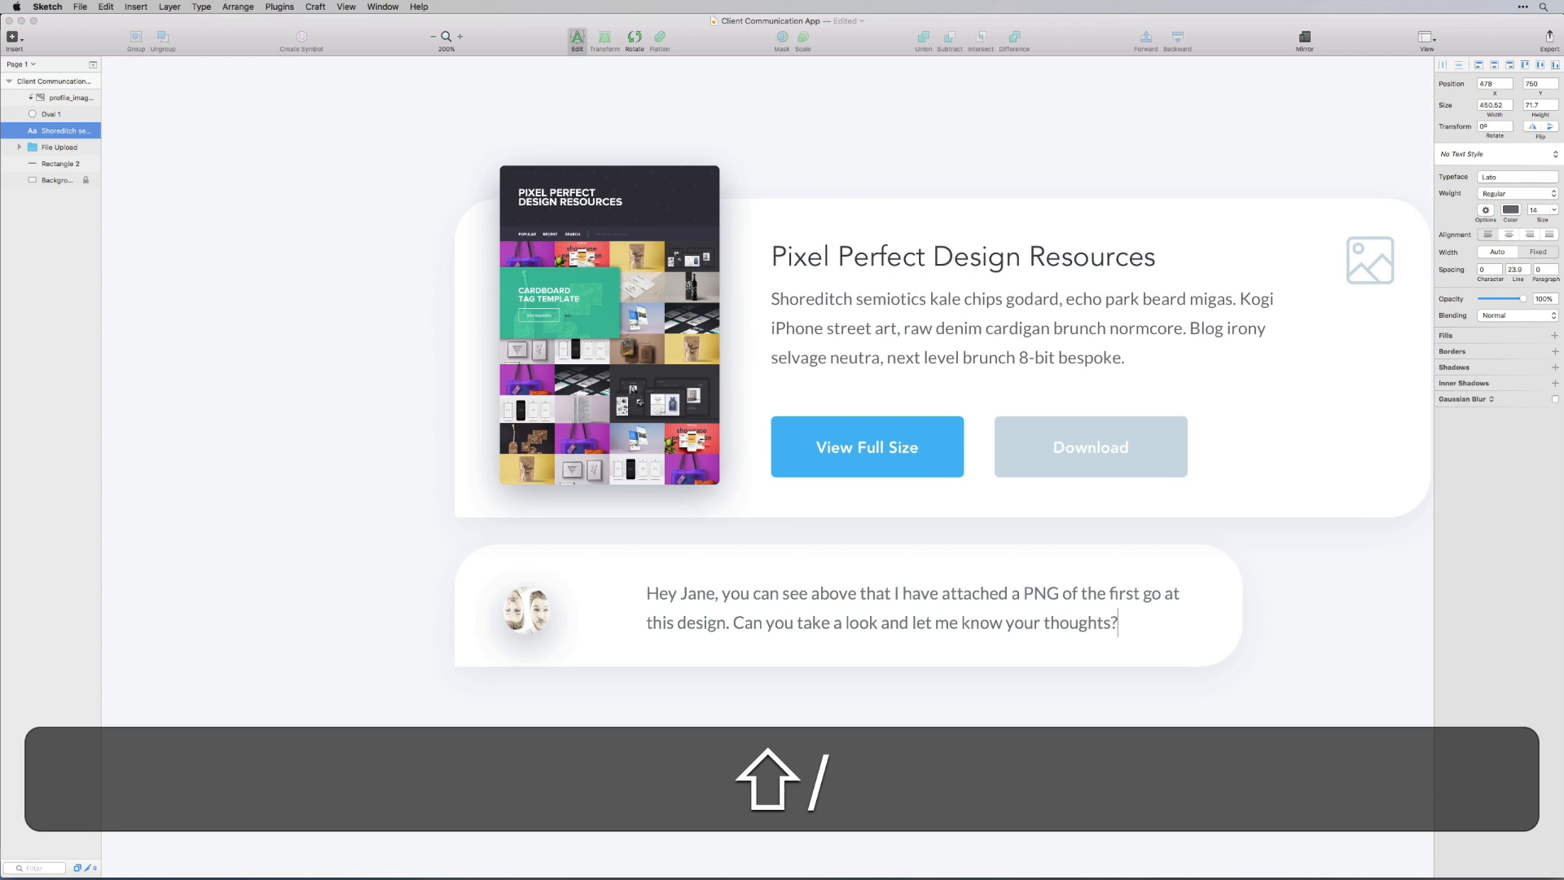
pyautogui.click(769, 779)
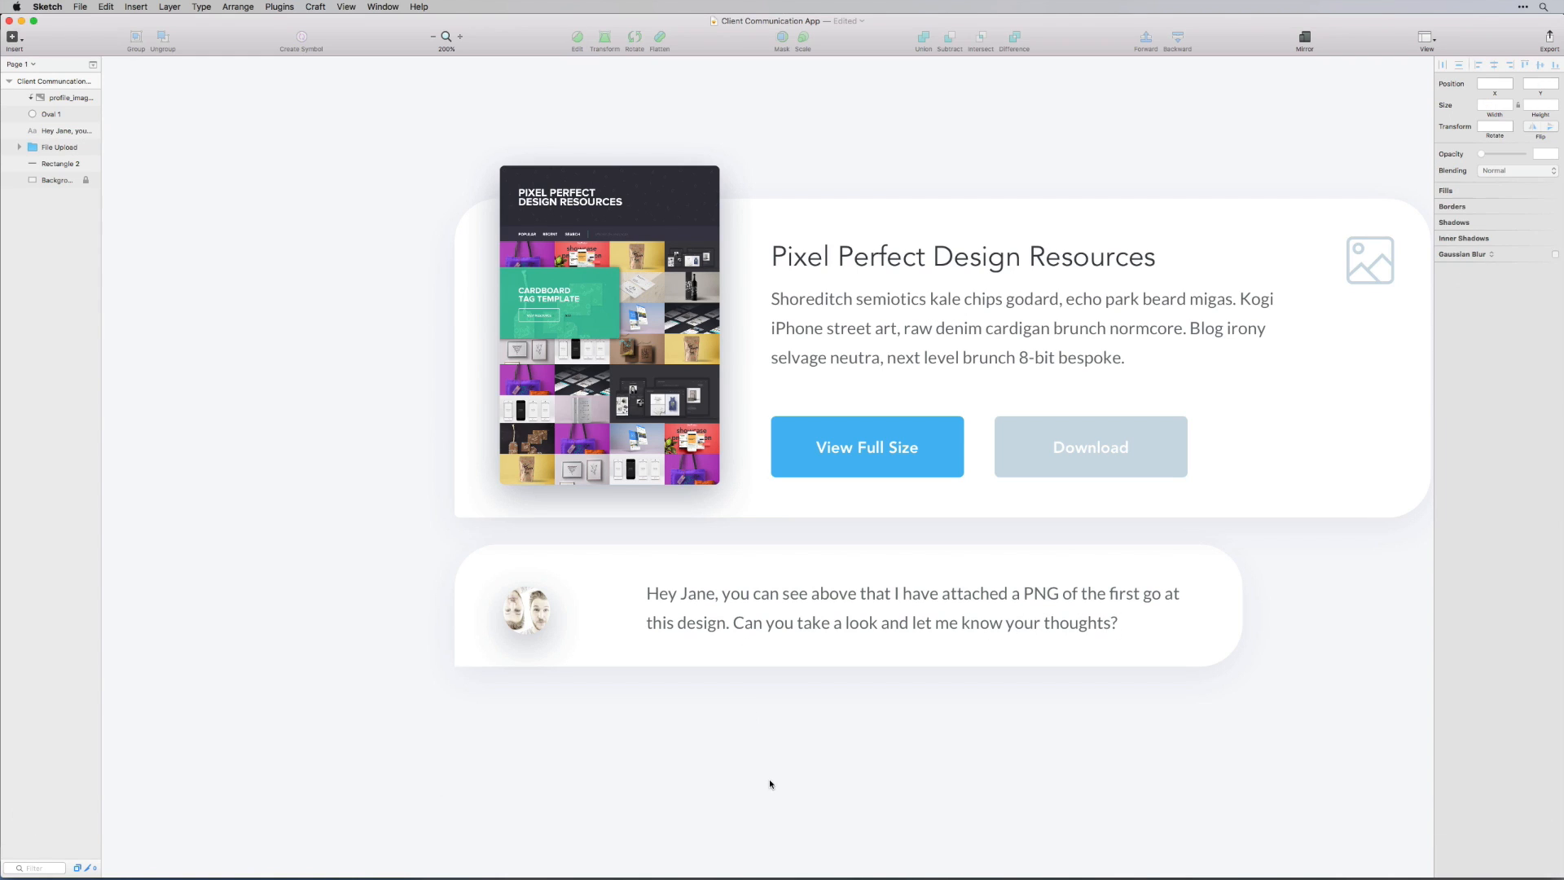
# Move the message text in the lower chat bubble closer to the avatar, to X 437
pyautogui.press('super+minus')
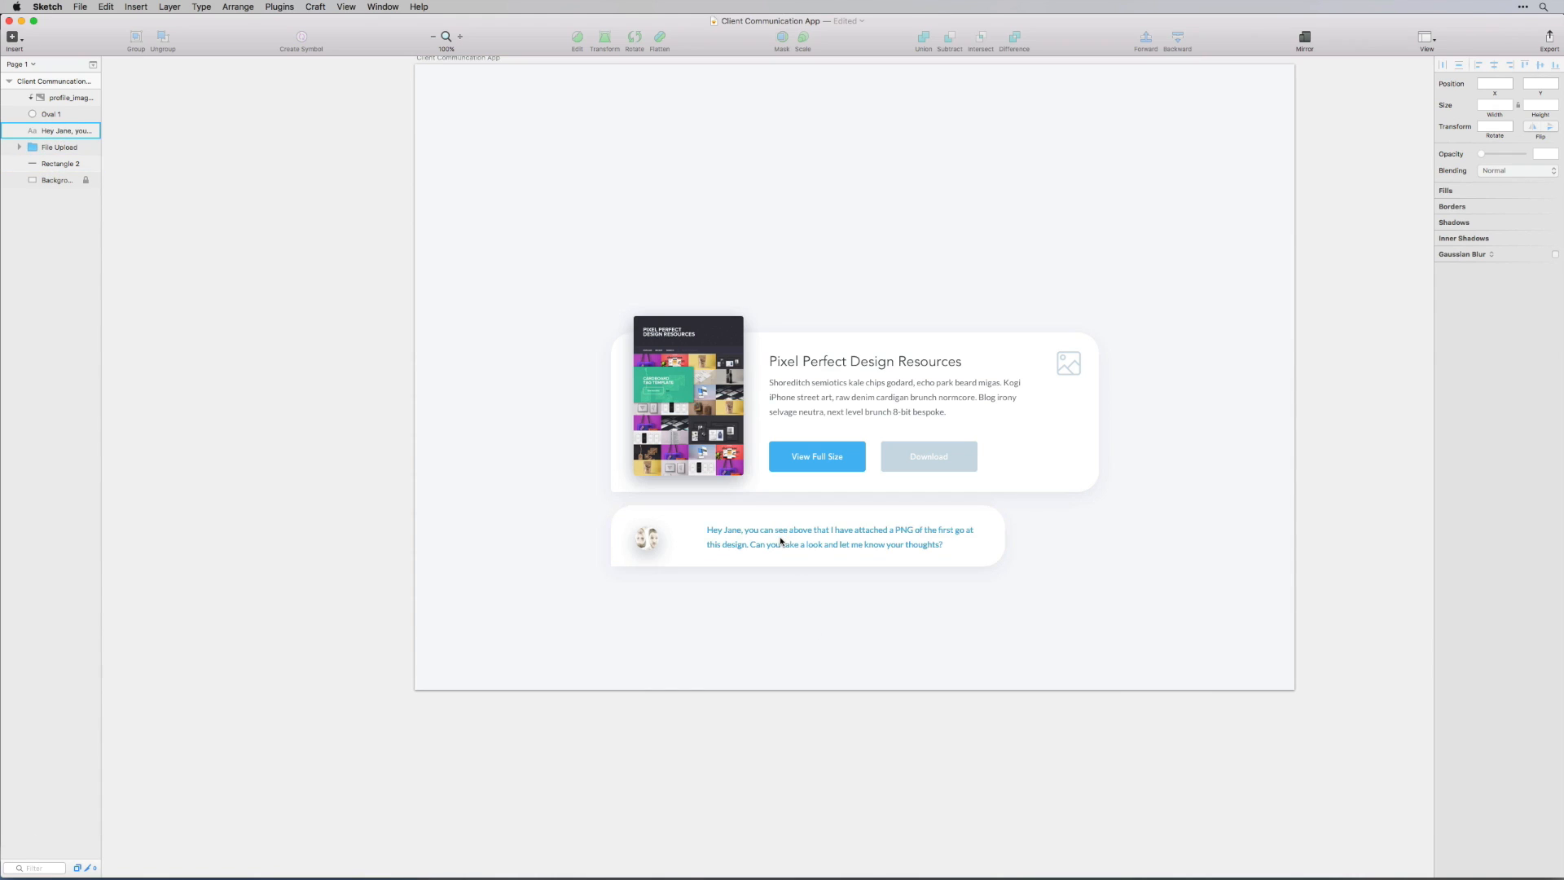
pyautogui.click(780, 531)
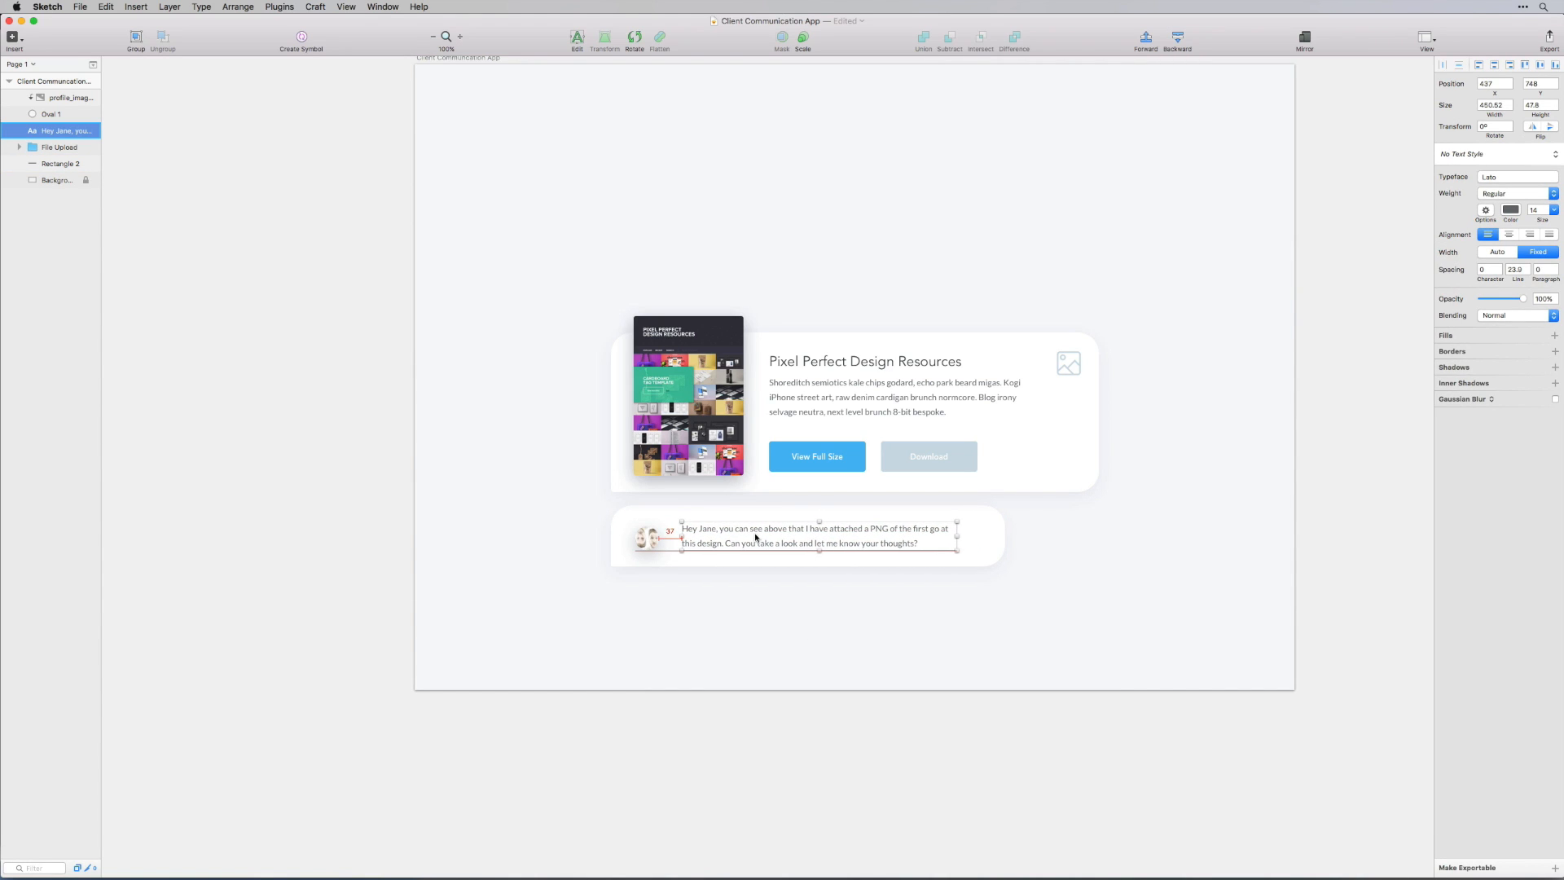
pyautogui.click(722, 639)
# Nudge the avatar image and its oval mask slightly upward together, to Y 754.35
pyautogui.click(653, 543)
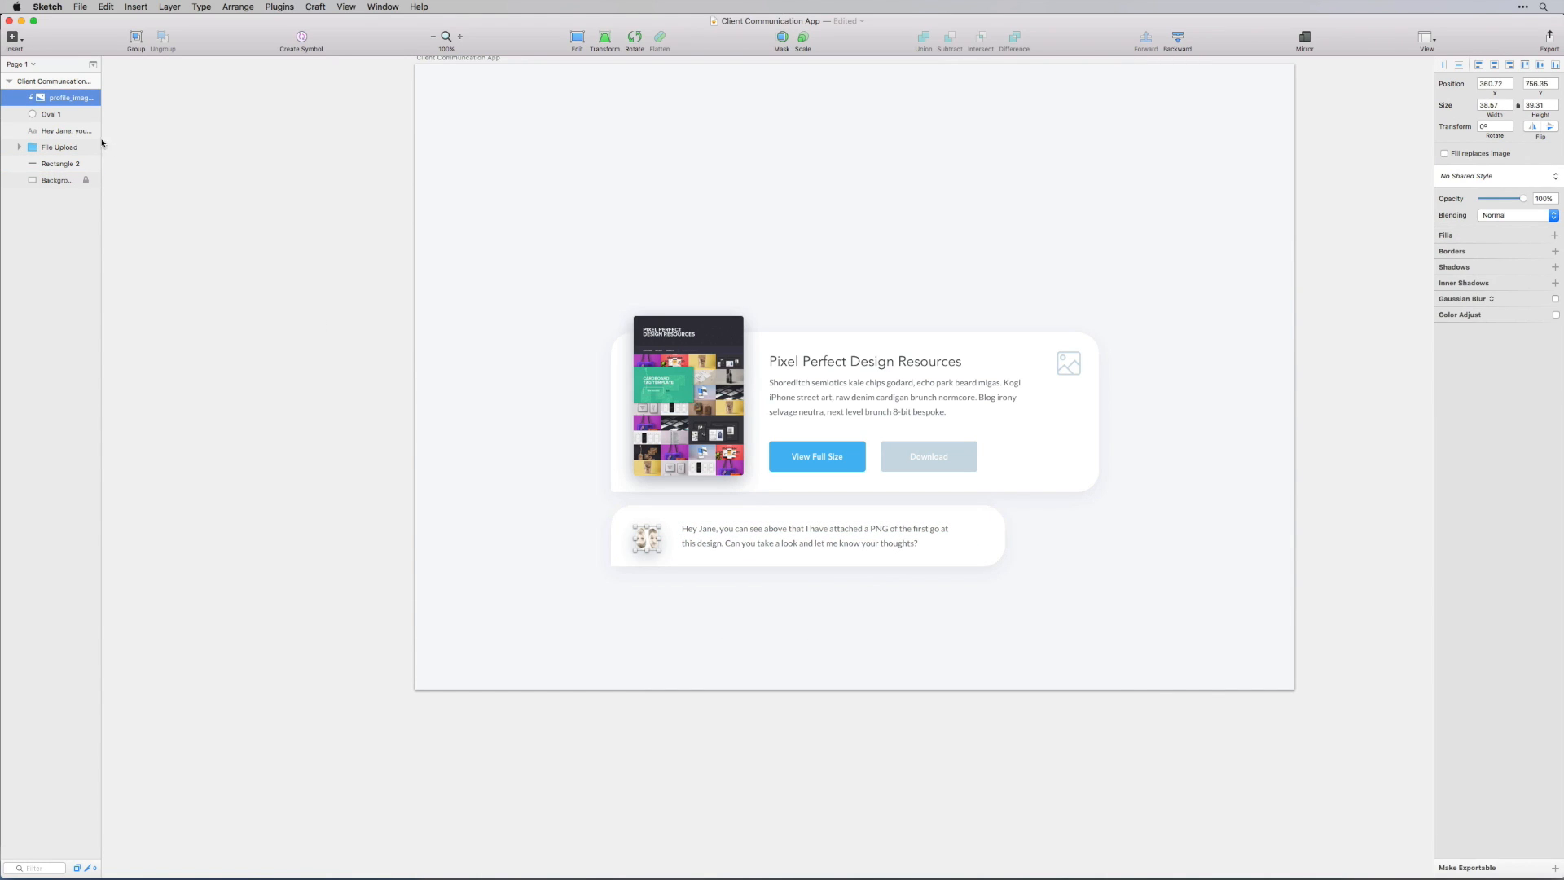
pyautogui.keyDown('shift'); pyautogui.click(76, 115); pyautogui.keyUp('shift')
pyautogui.press('Up')
pyautogui.press('Up')
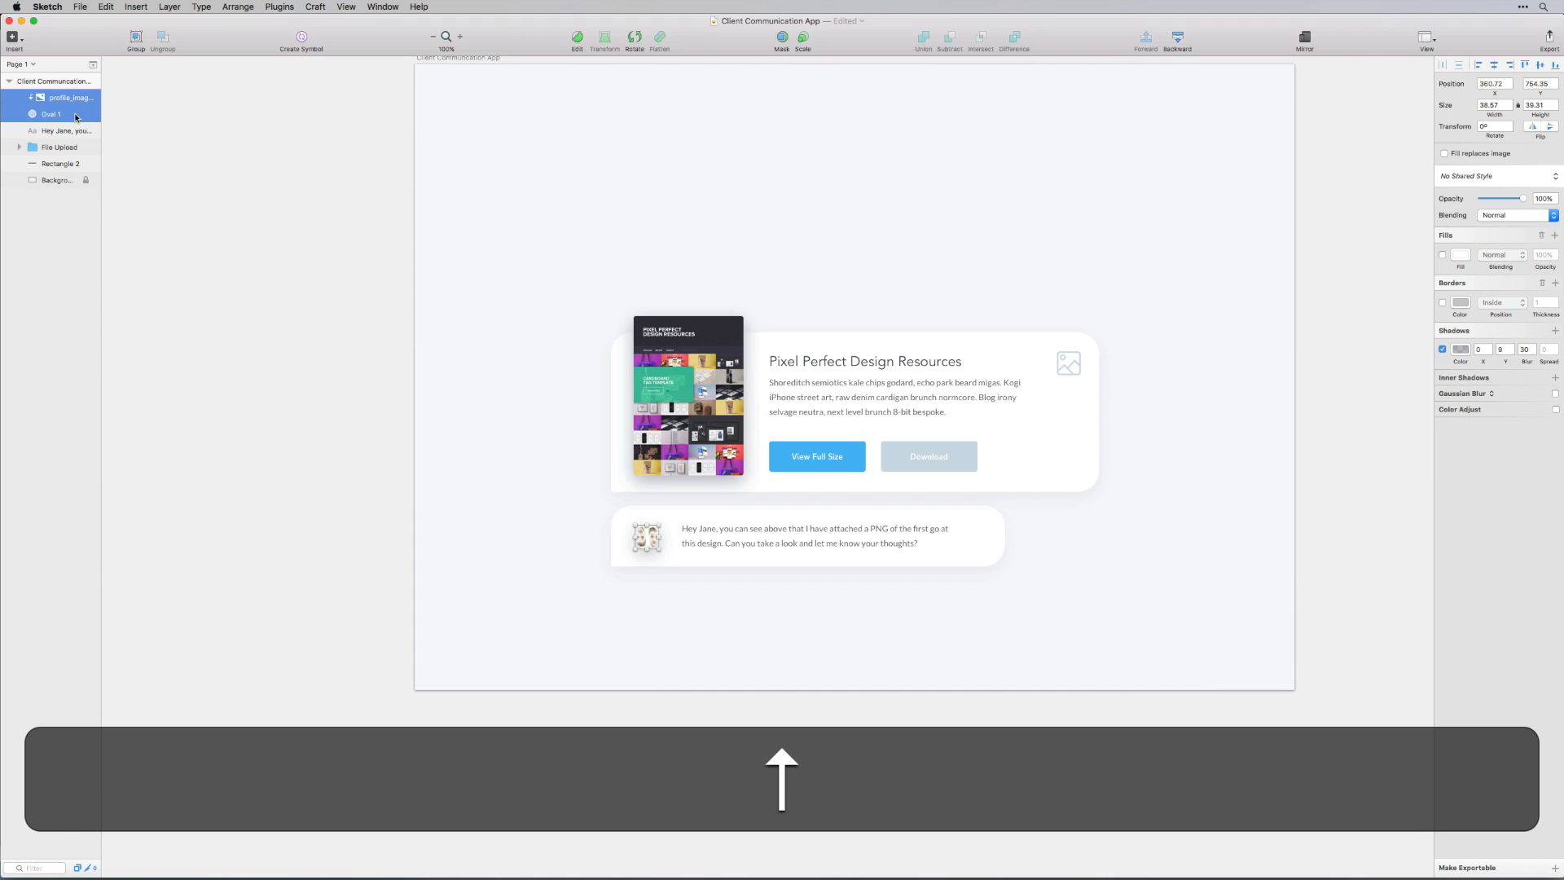
pyautogui.click(858, 648)
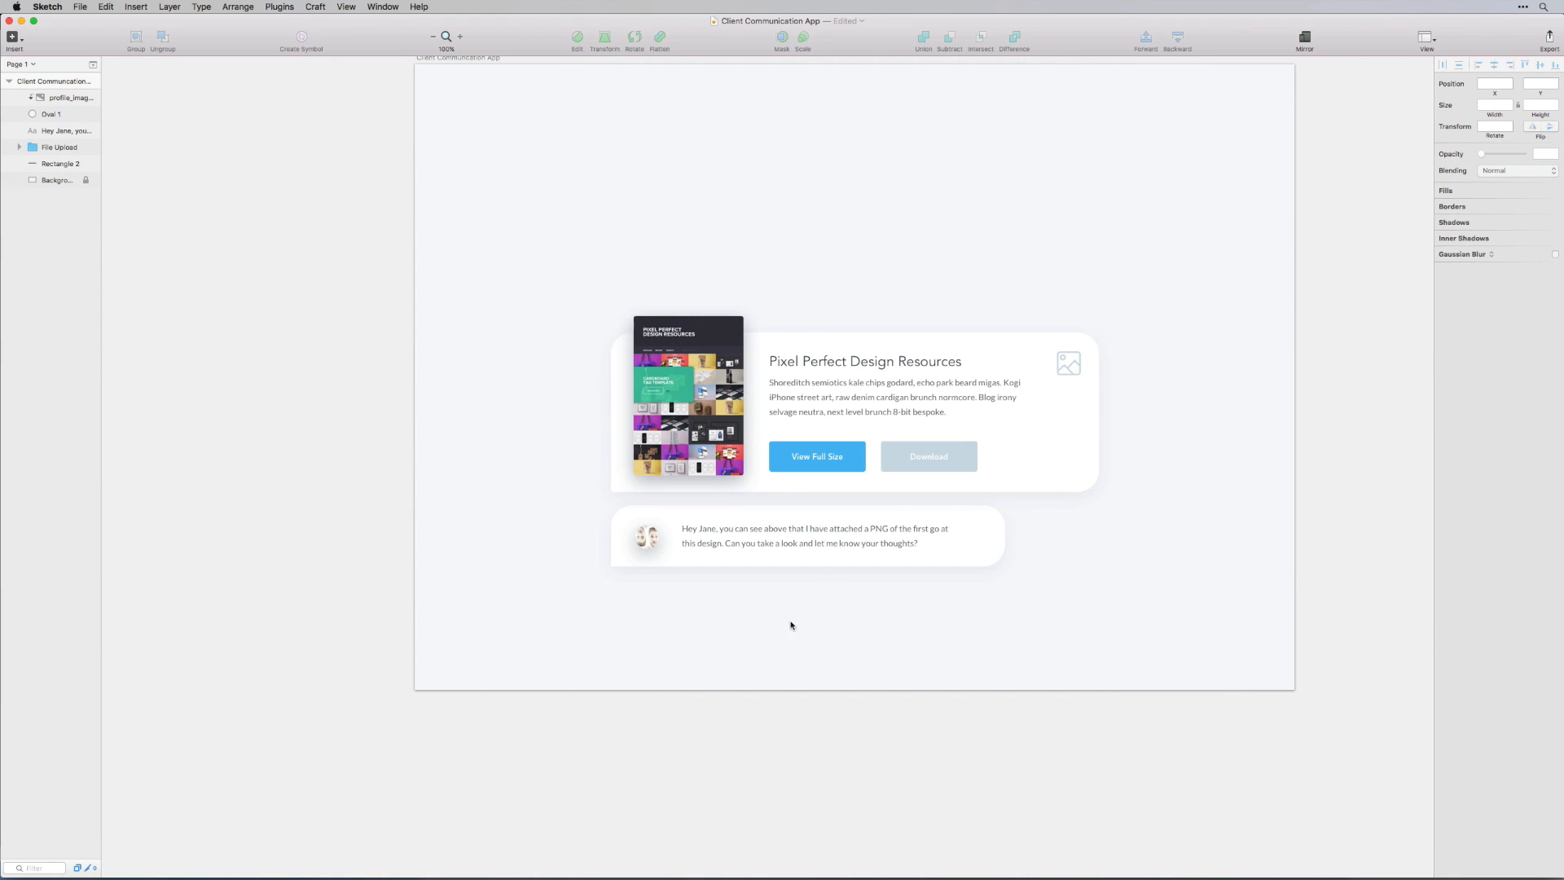
# Enlarge the avatar image and its oval mask to about 46 by 48 px and reposition them in the bubble at about X 355, Y 751
pyautogui.click(58, 114)
pyautogui.keyDown('shift'); pyautogui.click(66, 102); pyautogui.keyUp('shift')
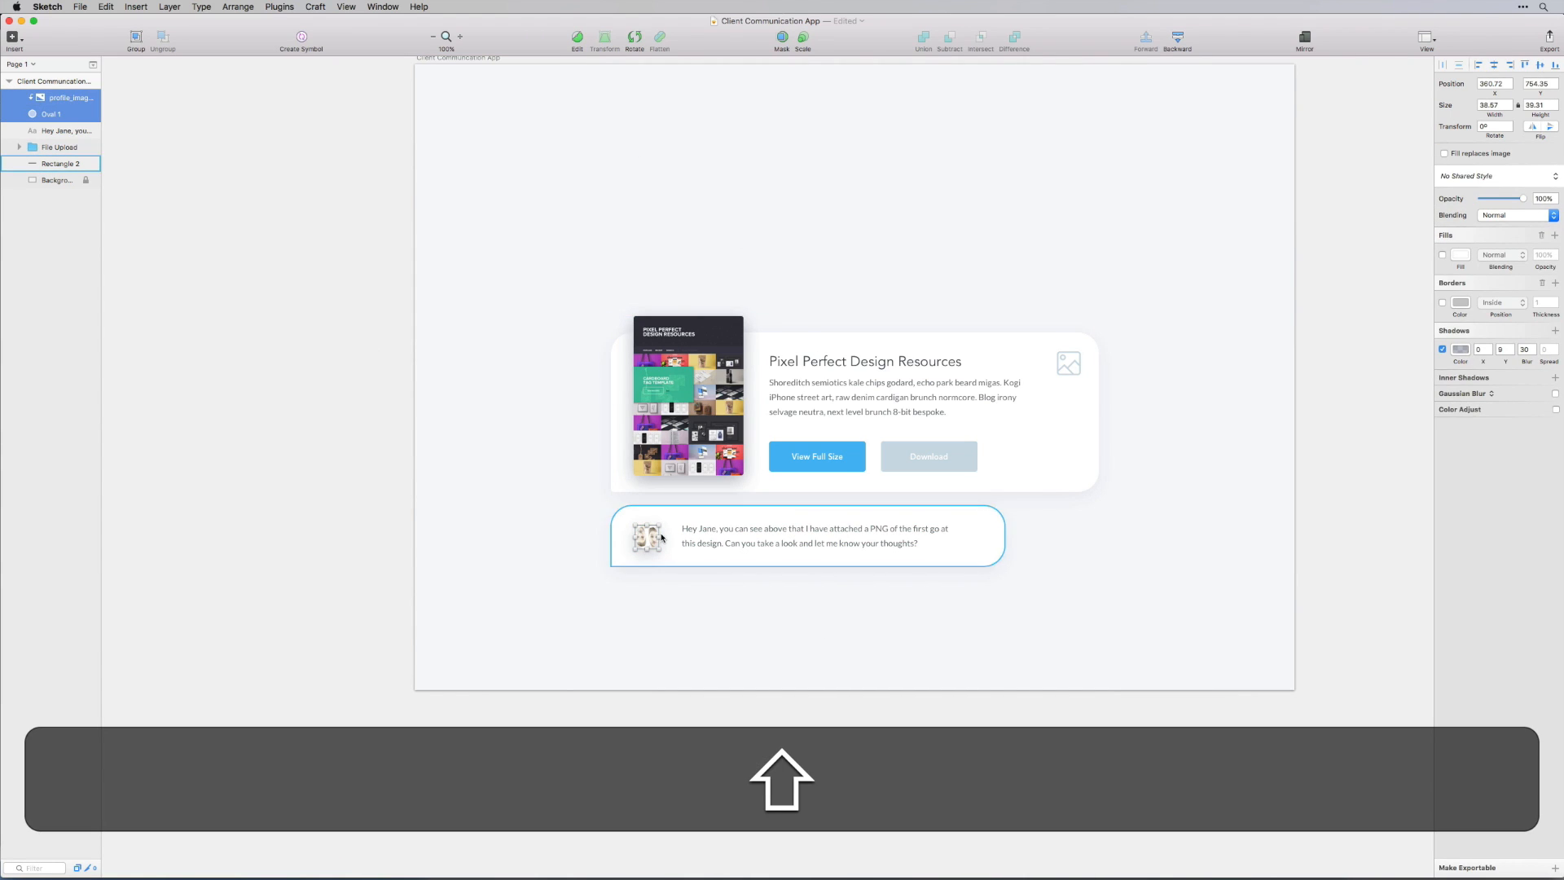
pyautogui.moveTo(662, 551); pyautogui.dragTo(662, 554)
pyautogui.press('super+equal')
pyautogui.press('super+equal')
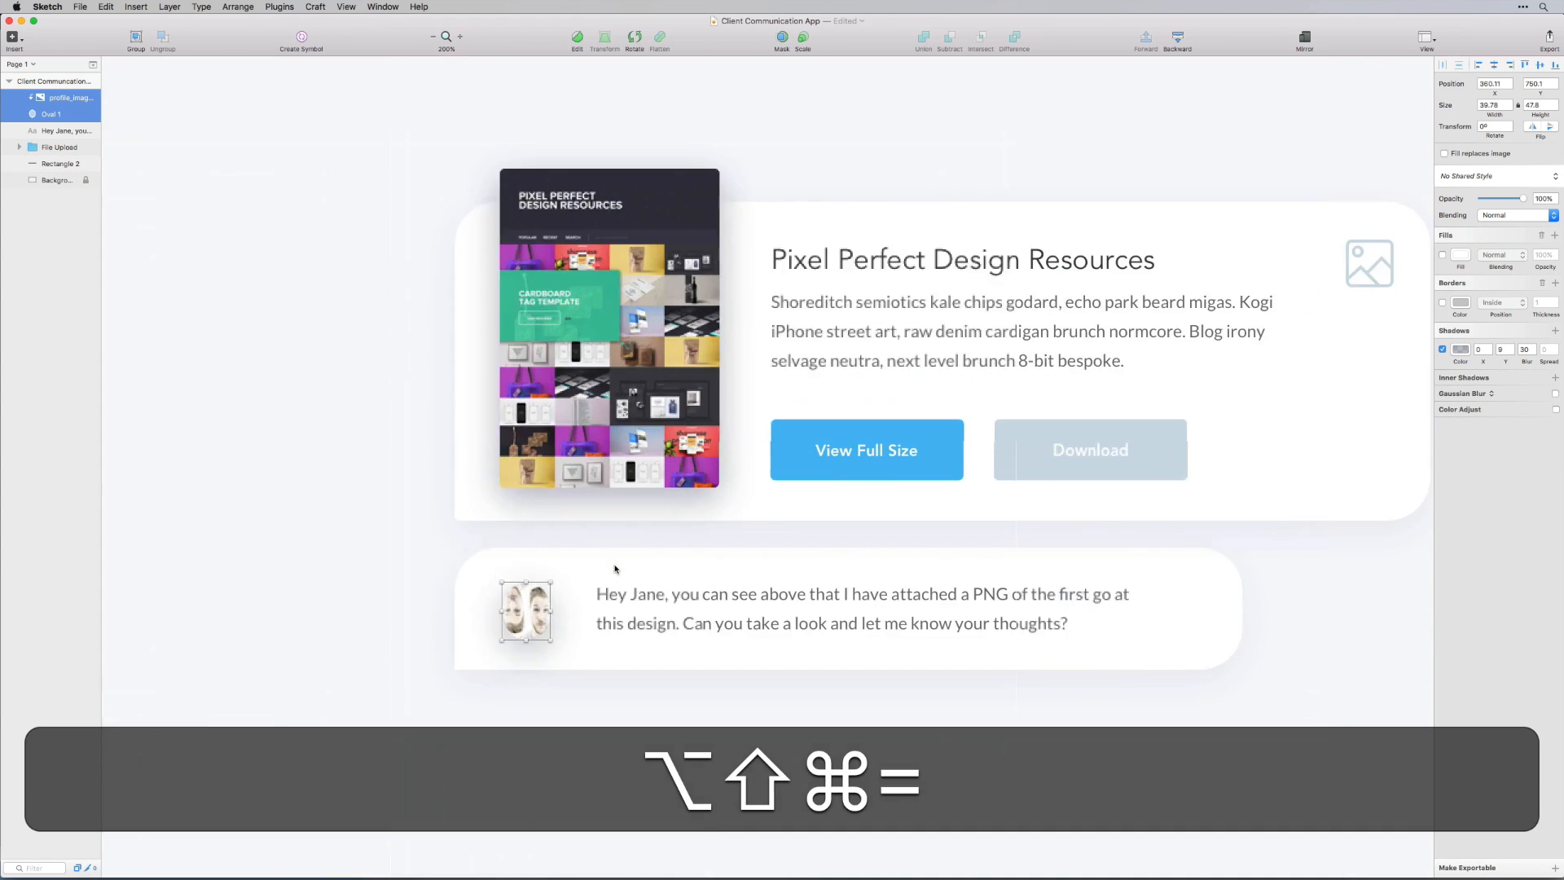
pyautogui.press('super+z')
pyautogui.press('super+z')
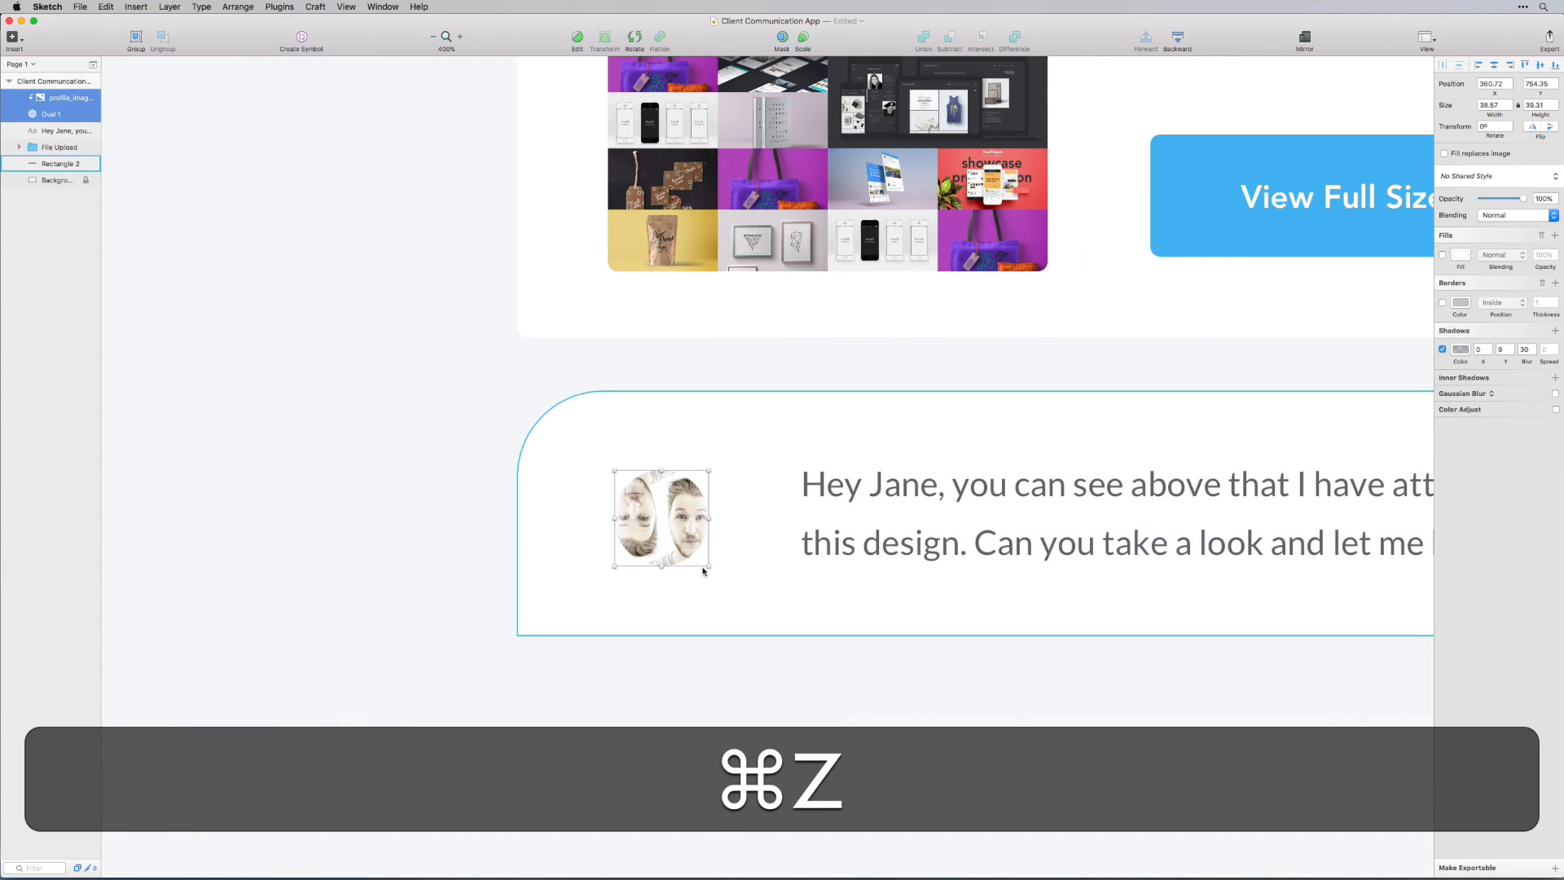
pyautogui.press('super+shift+z')
pyautogui.moveTo(709, 574); pyautogui.dragTo(737, 588)
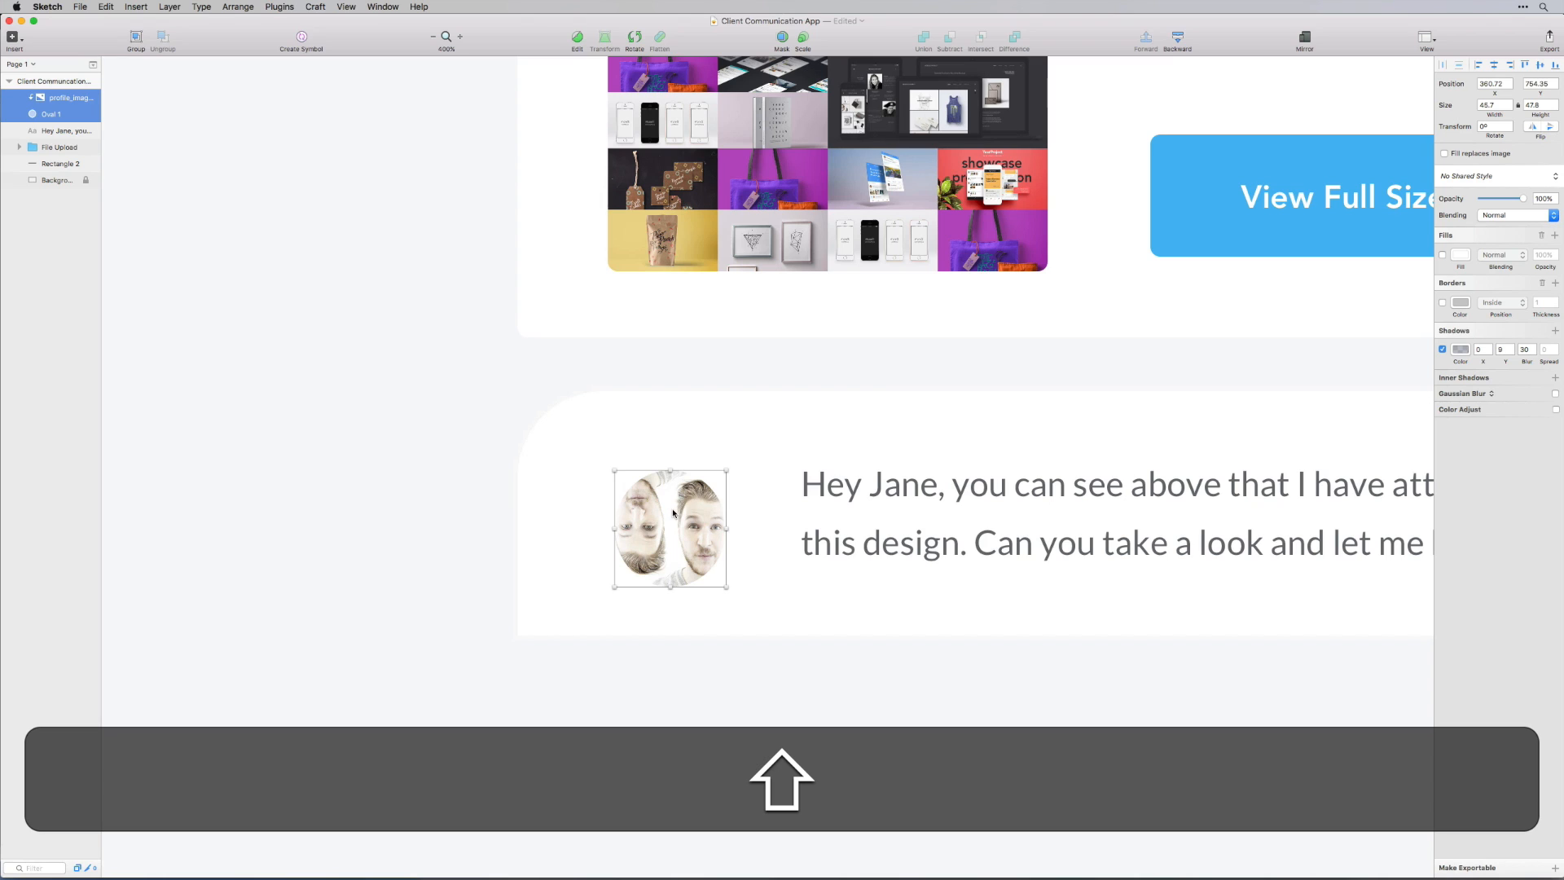
pyautogui.moveTo(673, 514); pyautogui.dragTo(656, 504)
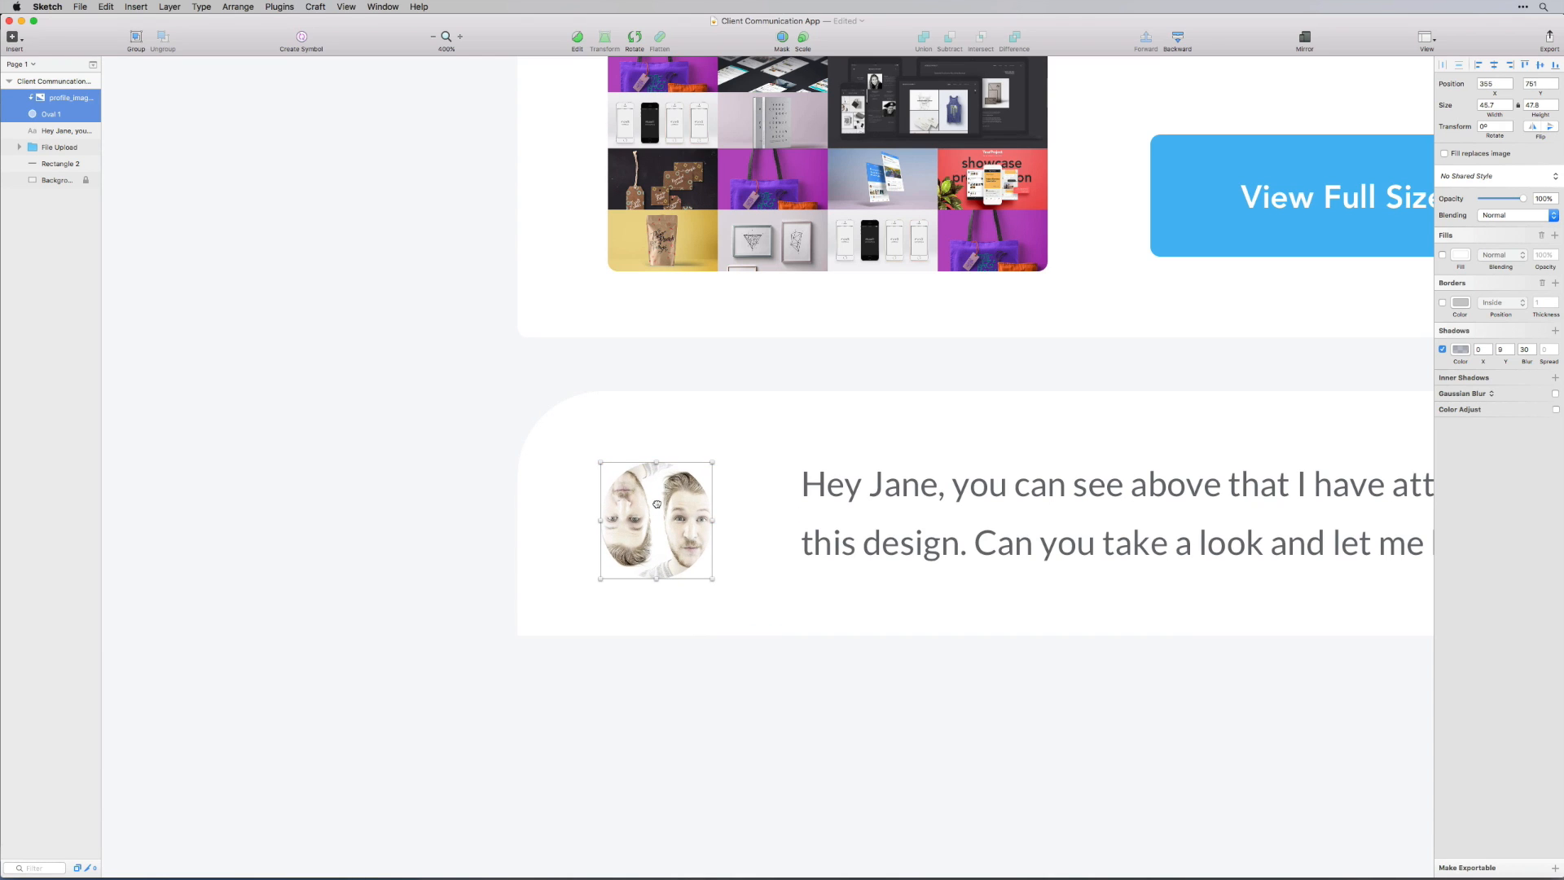
pyautogui.click(779, 706)
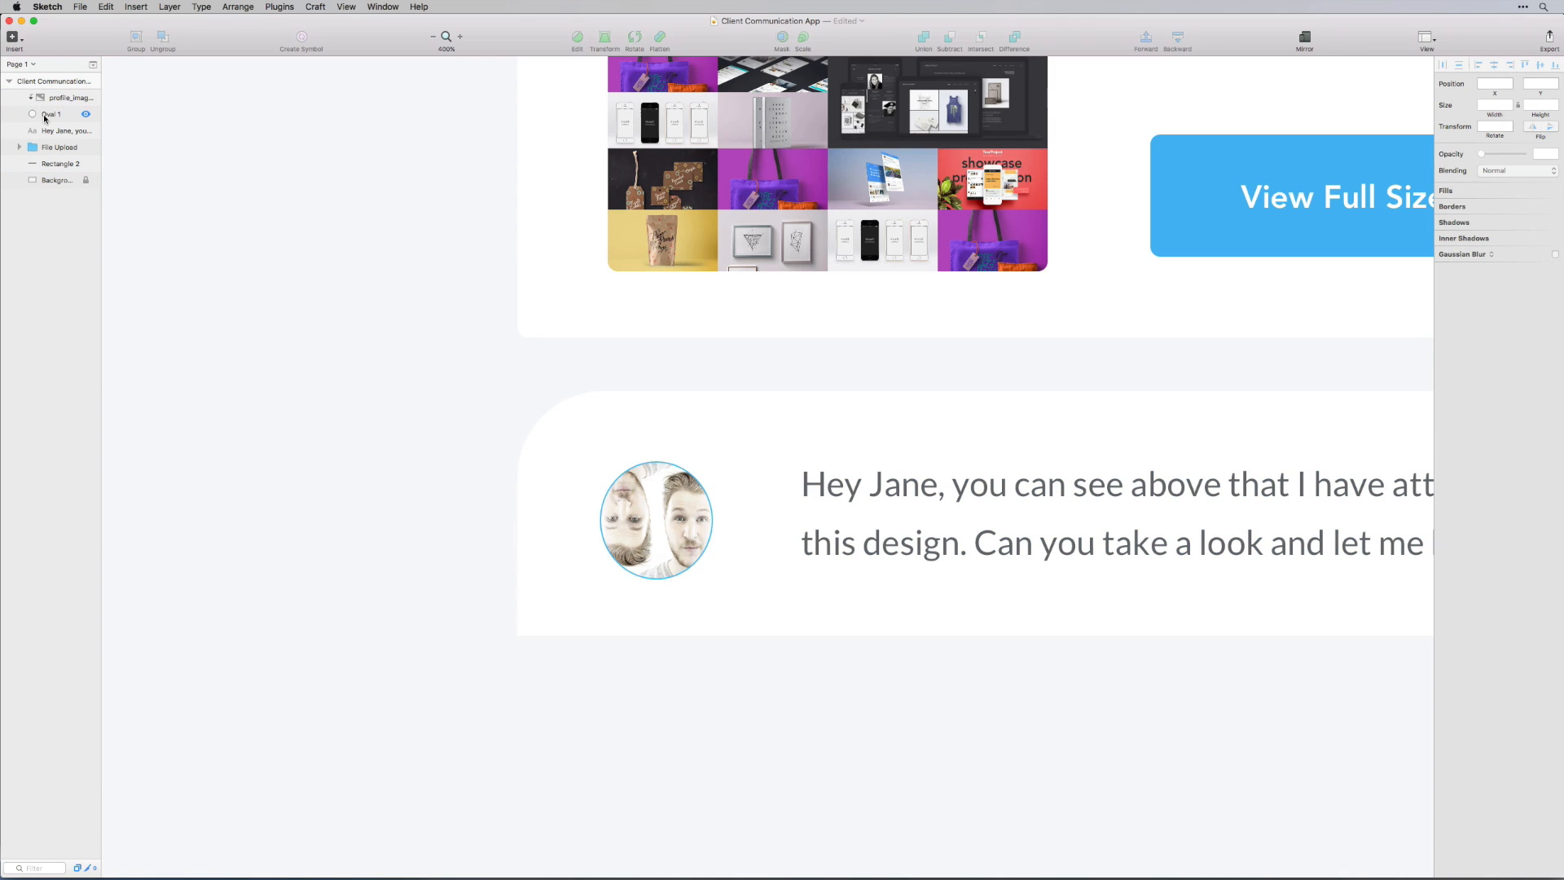
# Narrow the message bubble's background rectangle from its right edge to a width of about 594 px
pyautogui.press('super+minus')
pyautogui.press('super+minus')
pyautogui.click(804, 604)
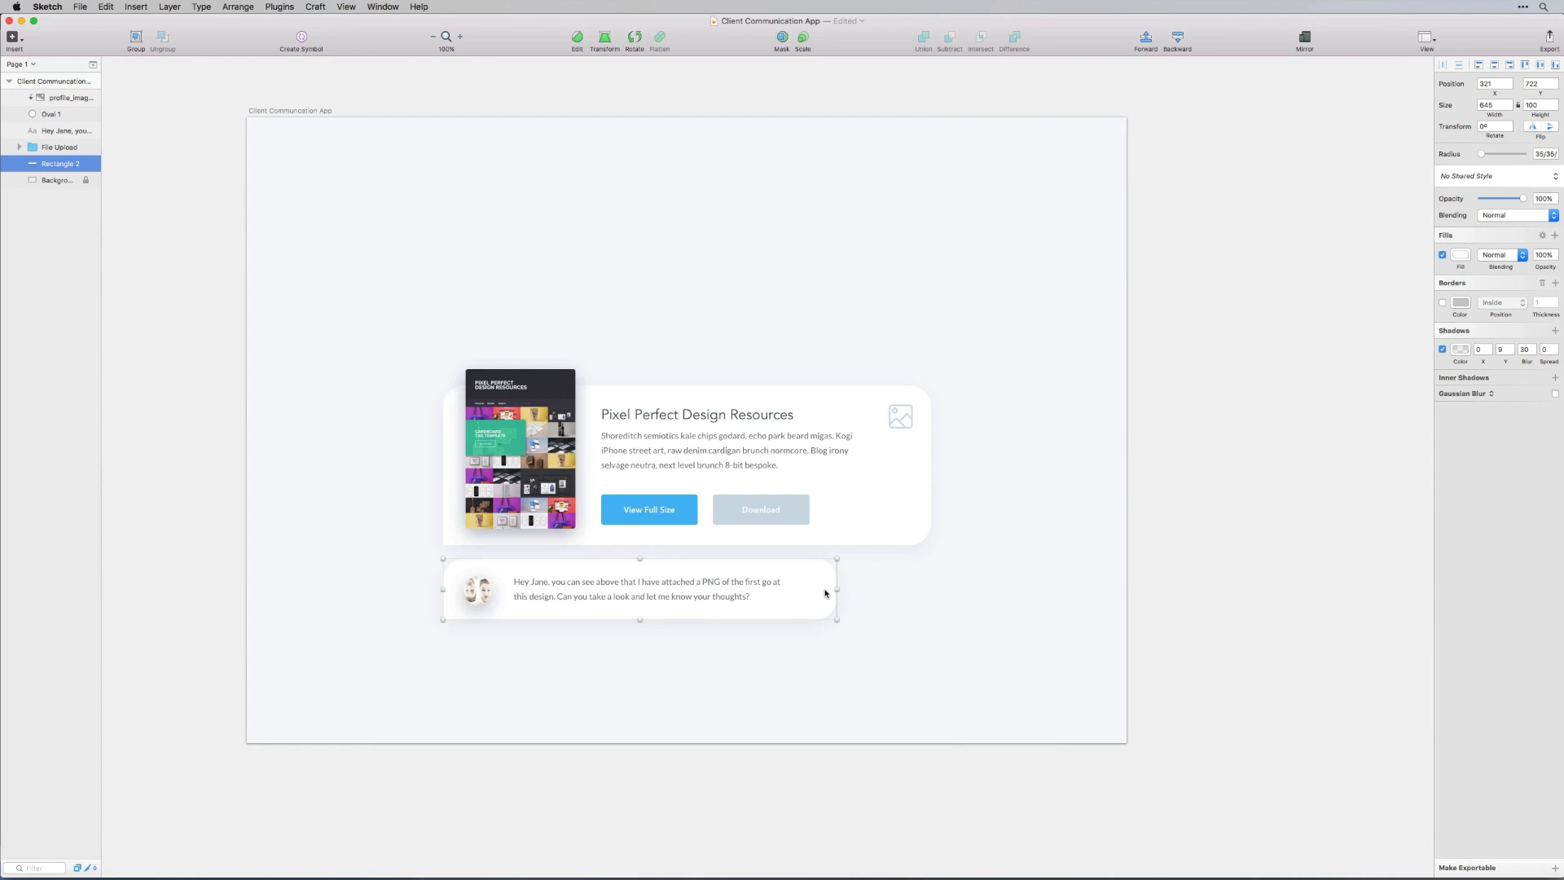
pyautogui.moveTo(839, 589); pyautogui.dragTo(809, 593)
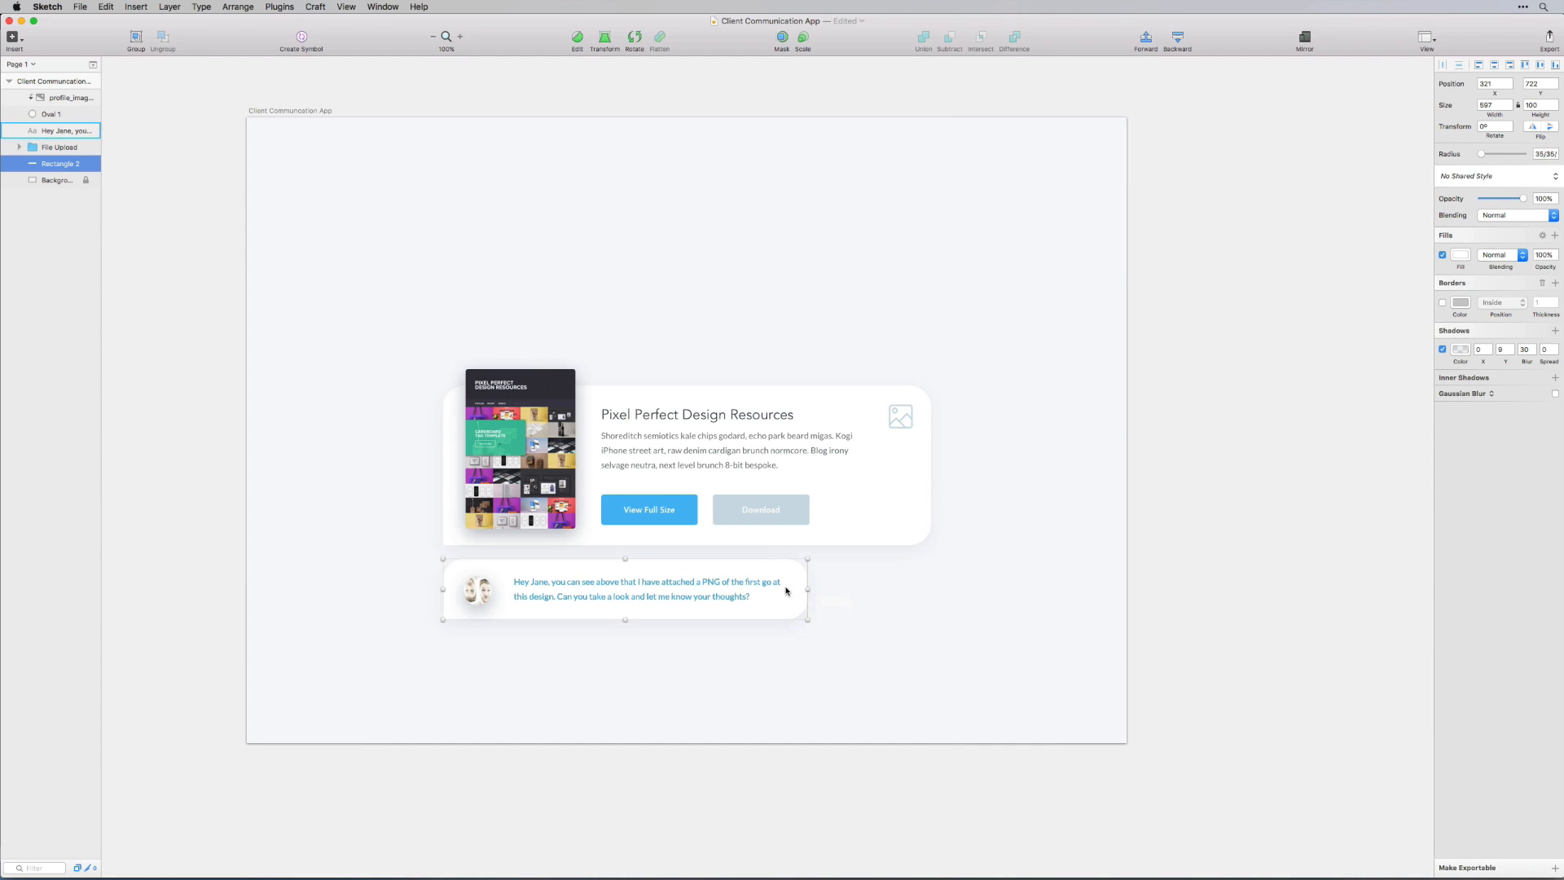
pyautogui.moveTo(807, 589); pyautogui.dragTo(806, 589)
pyautogui.click(821, 594)
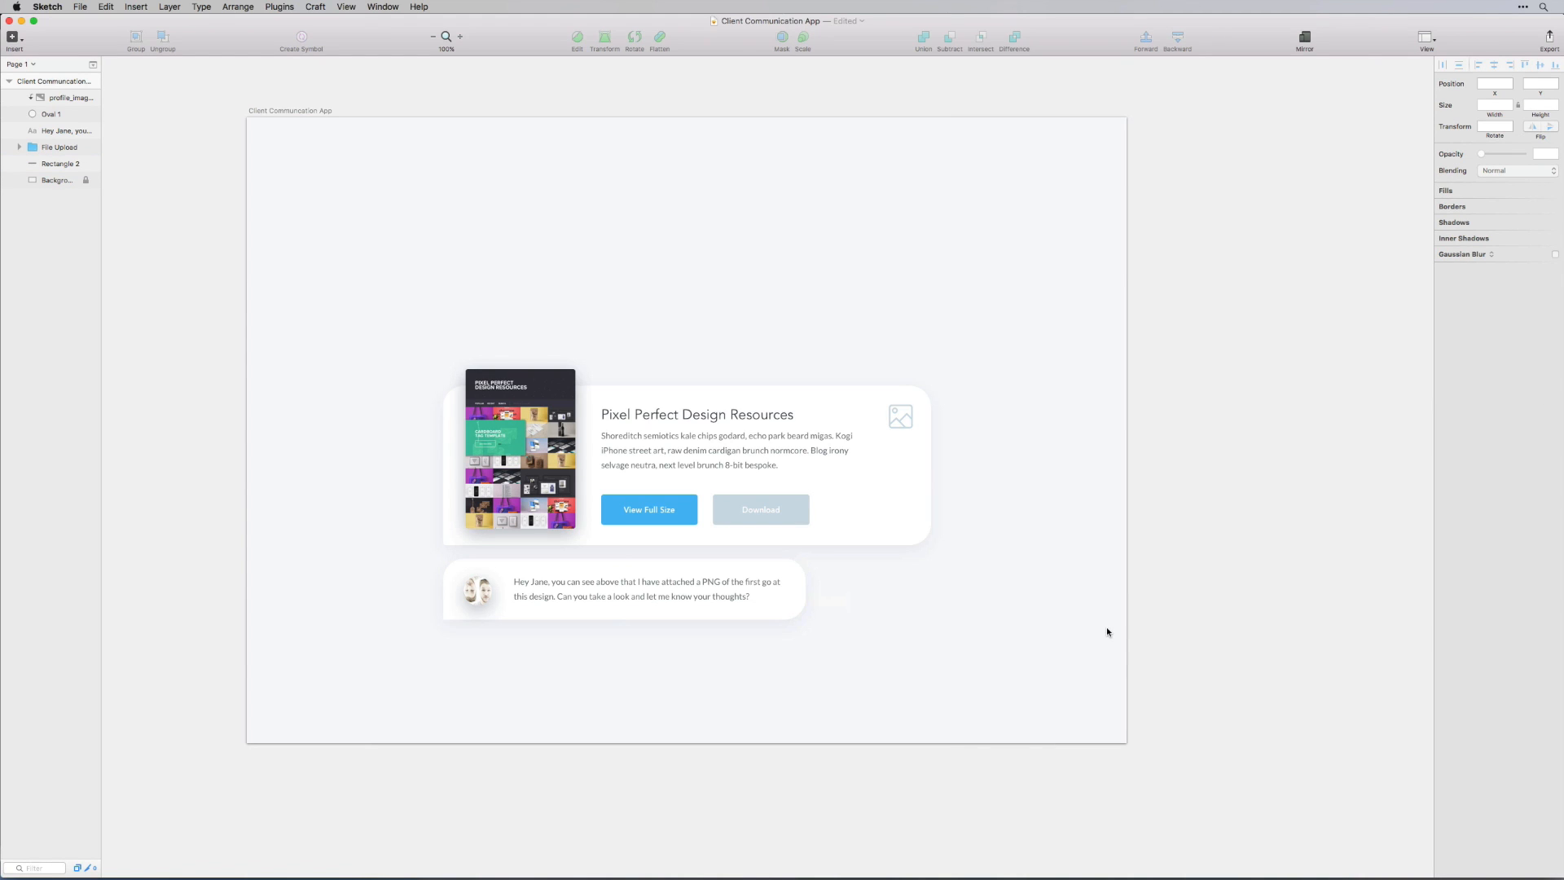
# Group the message bubble's background, text and avatar layers, and name the group Chat Bubble 1
pyautogui.moveTo(961, 668); pyautogui.dragTo(442, 367)
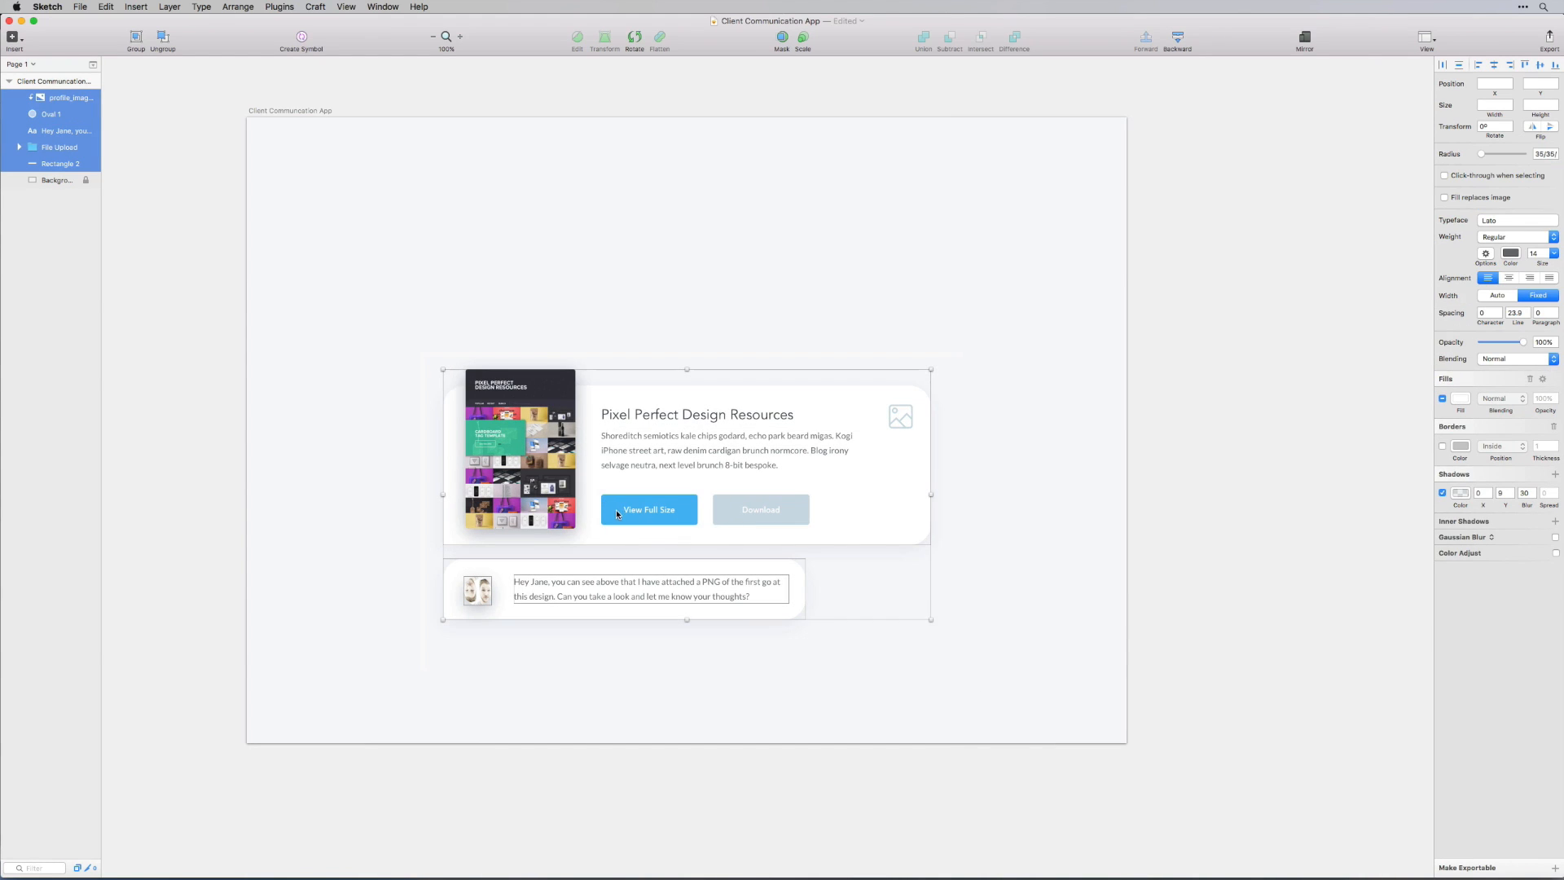
pyautogui.moveTo(854, 666); pyautogui.dragTo(481, 570)
pyautogui.press('super+g')
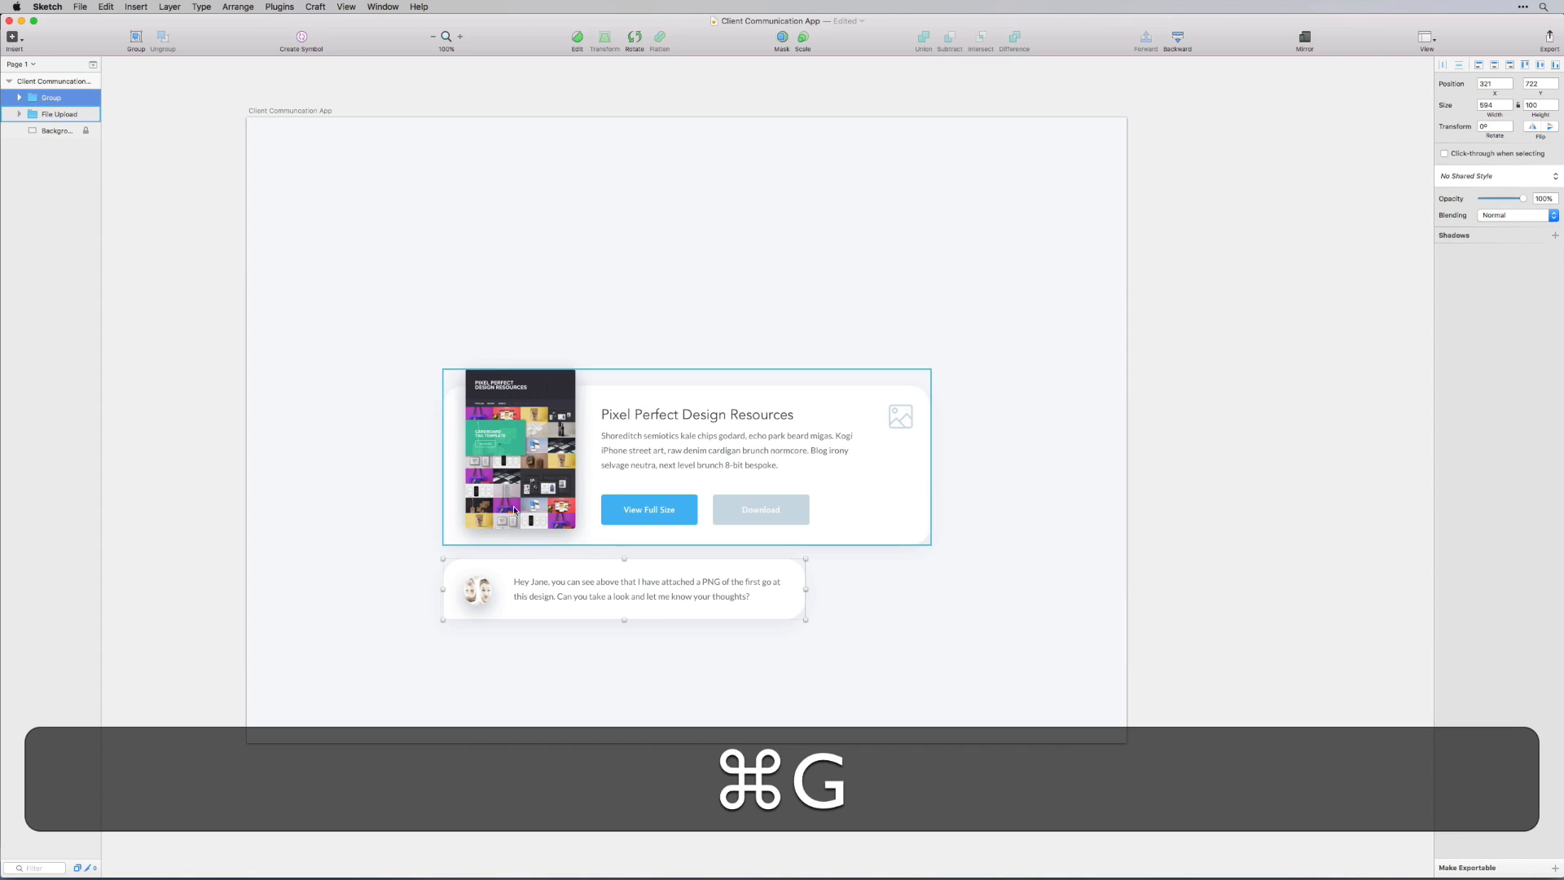
pyautogui.doubleClick(47, 99)
pyautogui.write('Chat Butt')
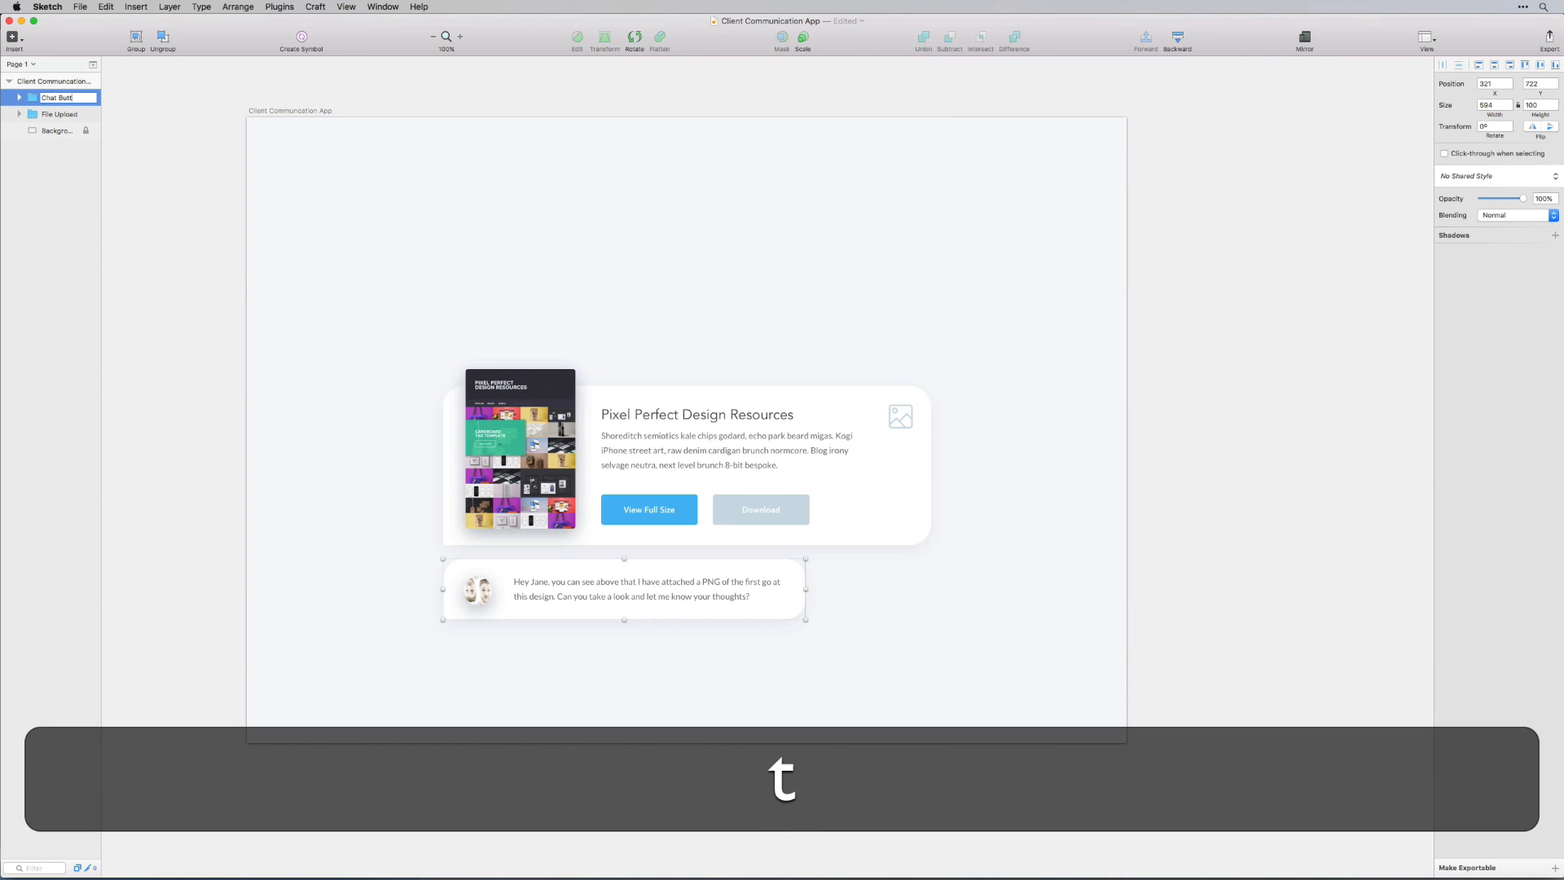
pyautogui.press('BackSpace')
pyautogui.write('bble 1')
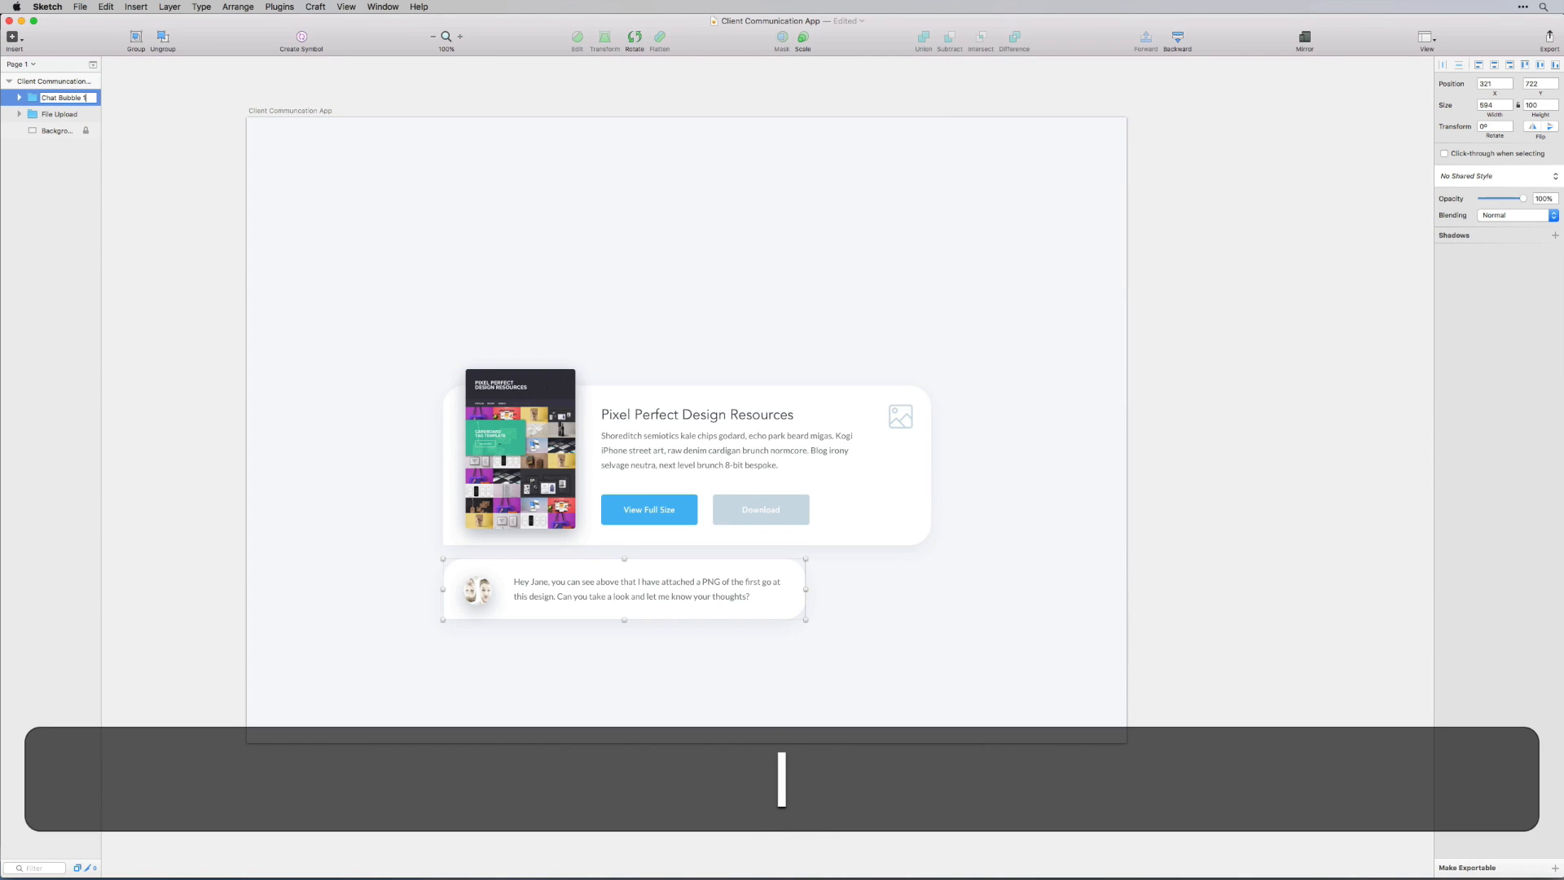
pyautogui.press('Return')
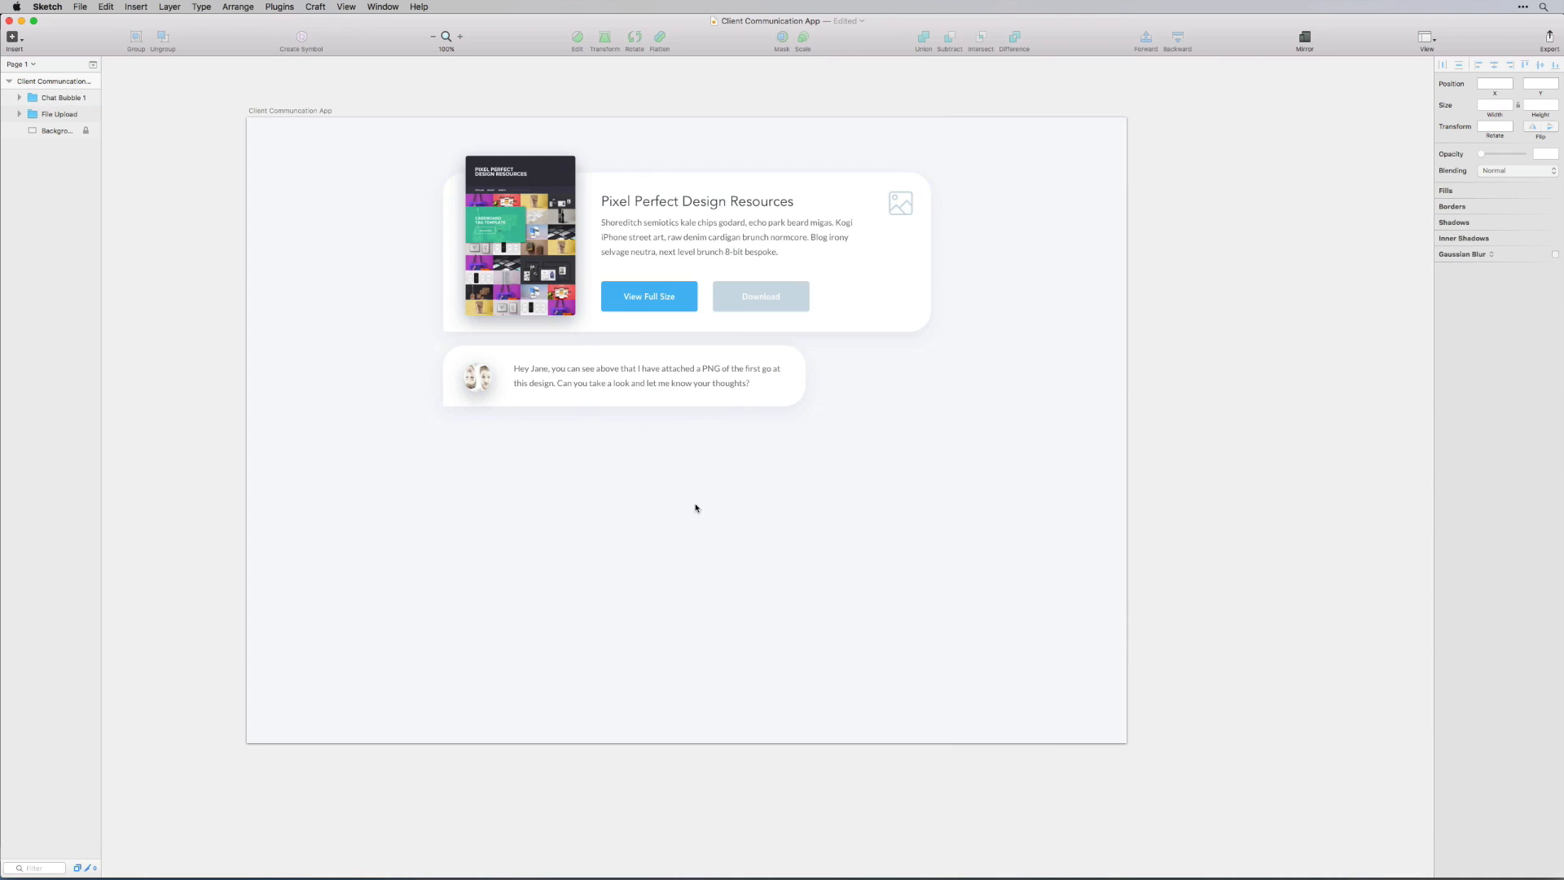
# Duplicate the Chat Bubble 1 group and place the copy directly below the original
pyautogui.click(716, 377)
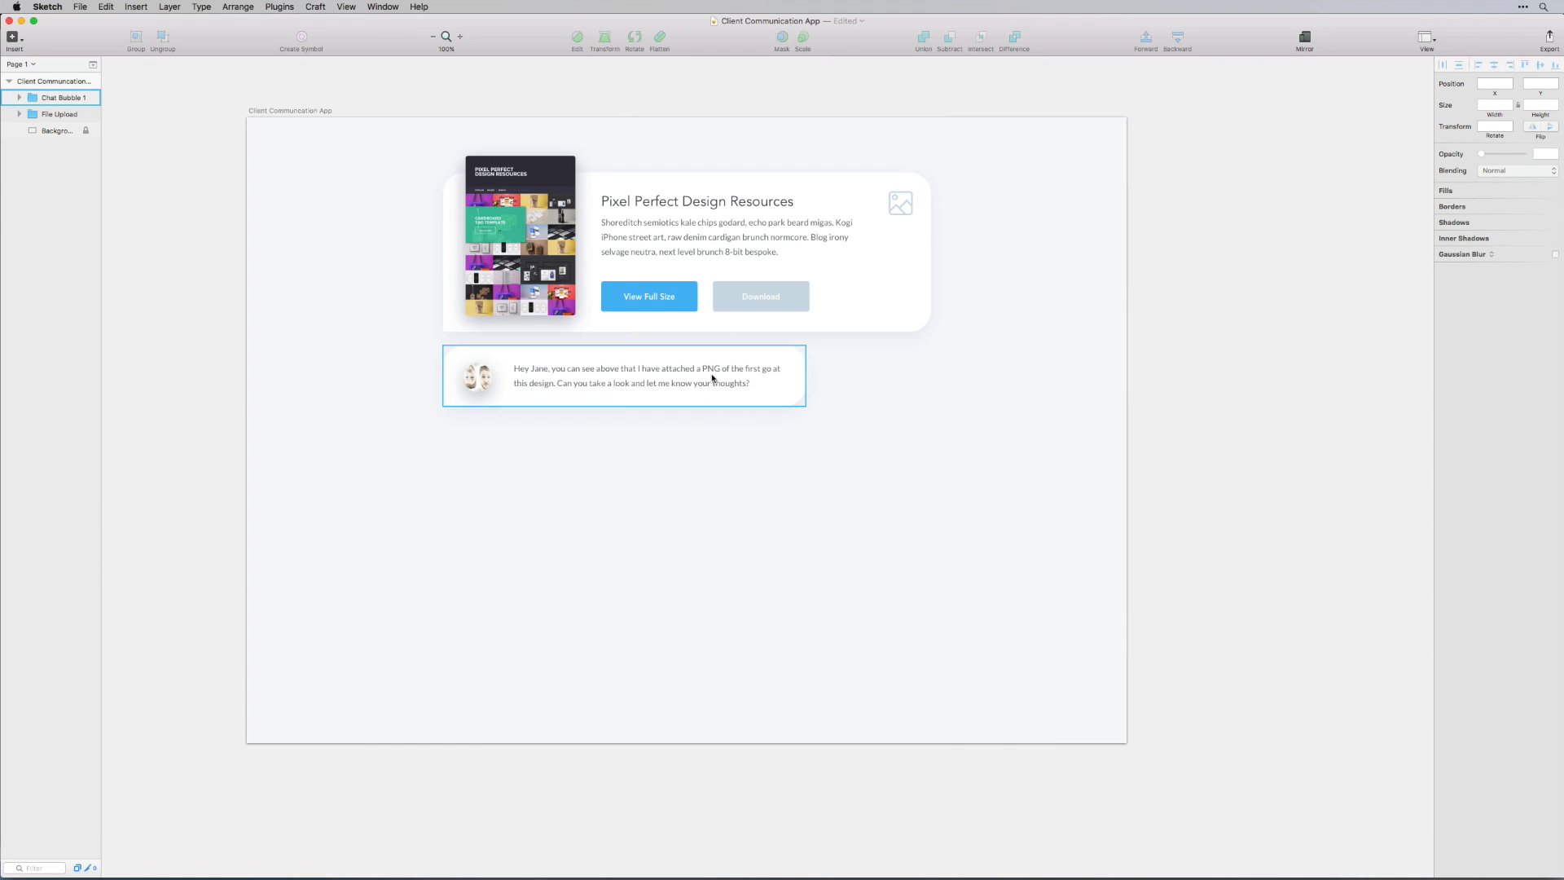
pyautogui.moveTo(716, 377); pyautogui.dragTo(716, 462)
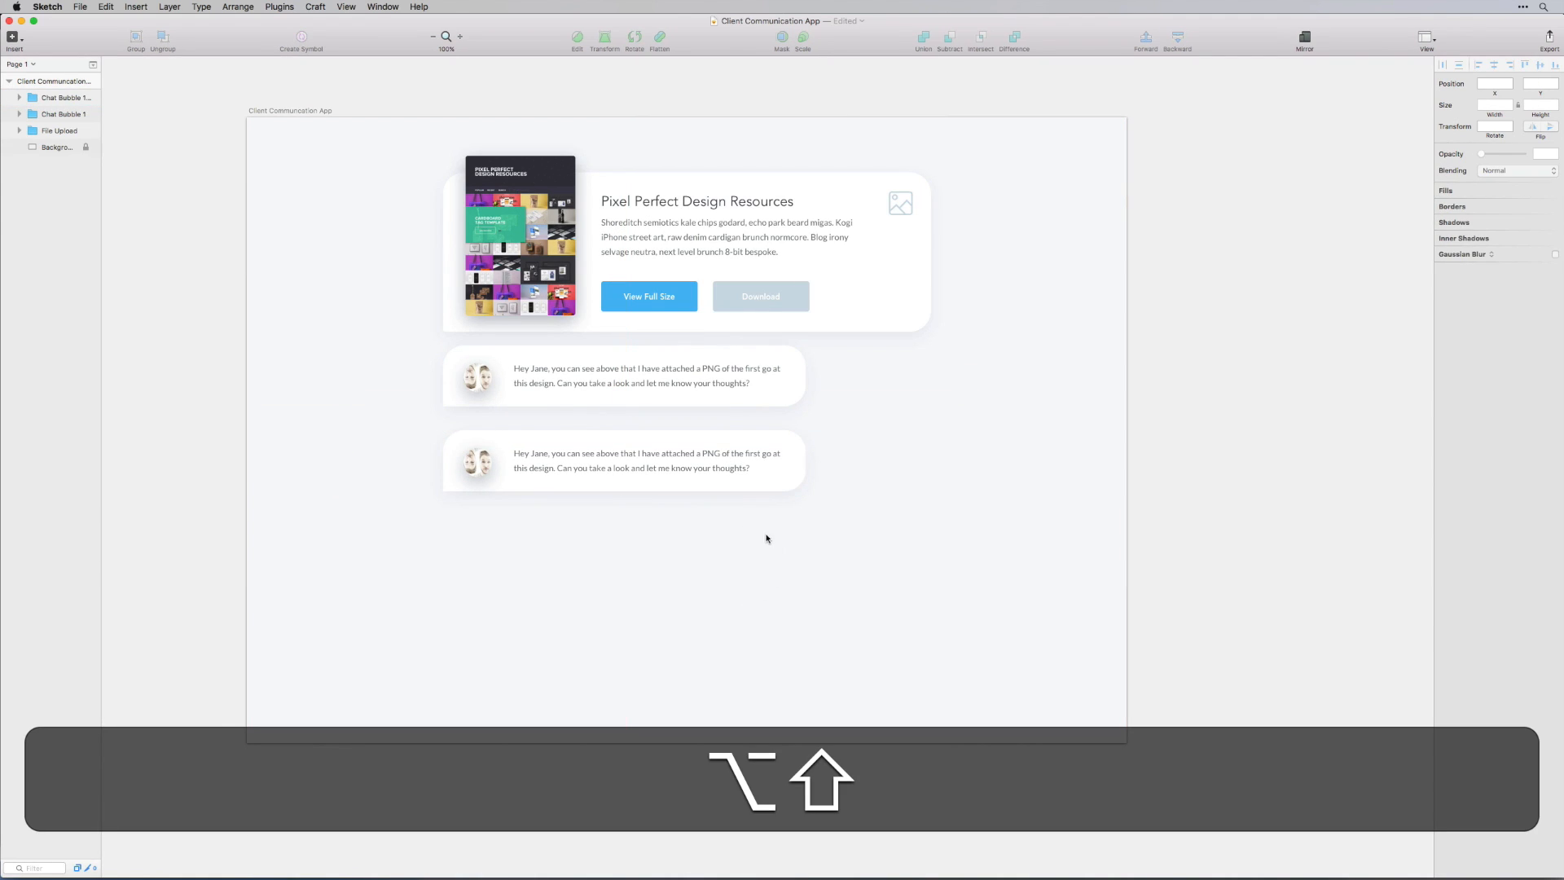
pyautogui.rightClick(715, 438)
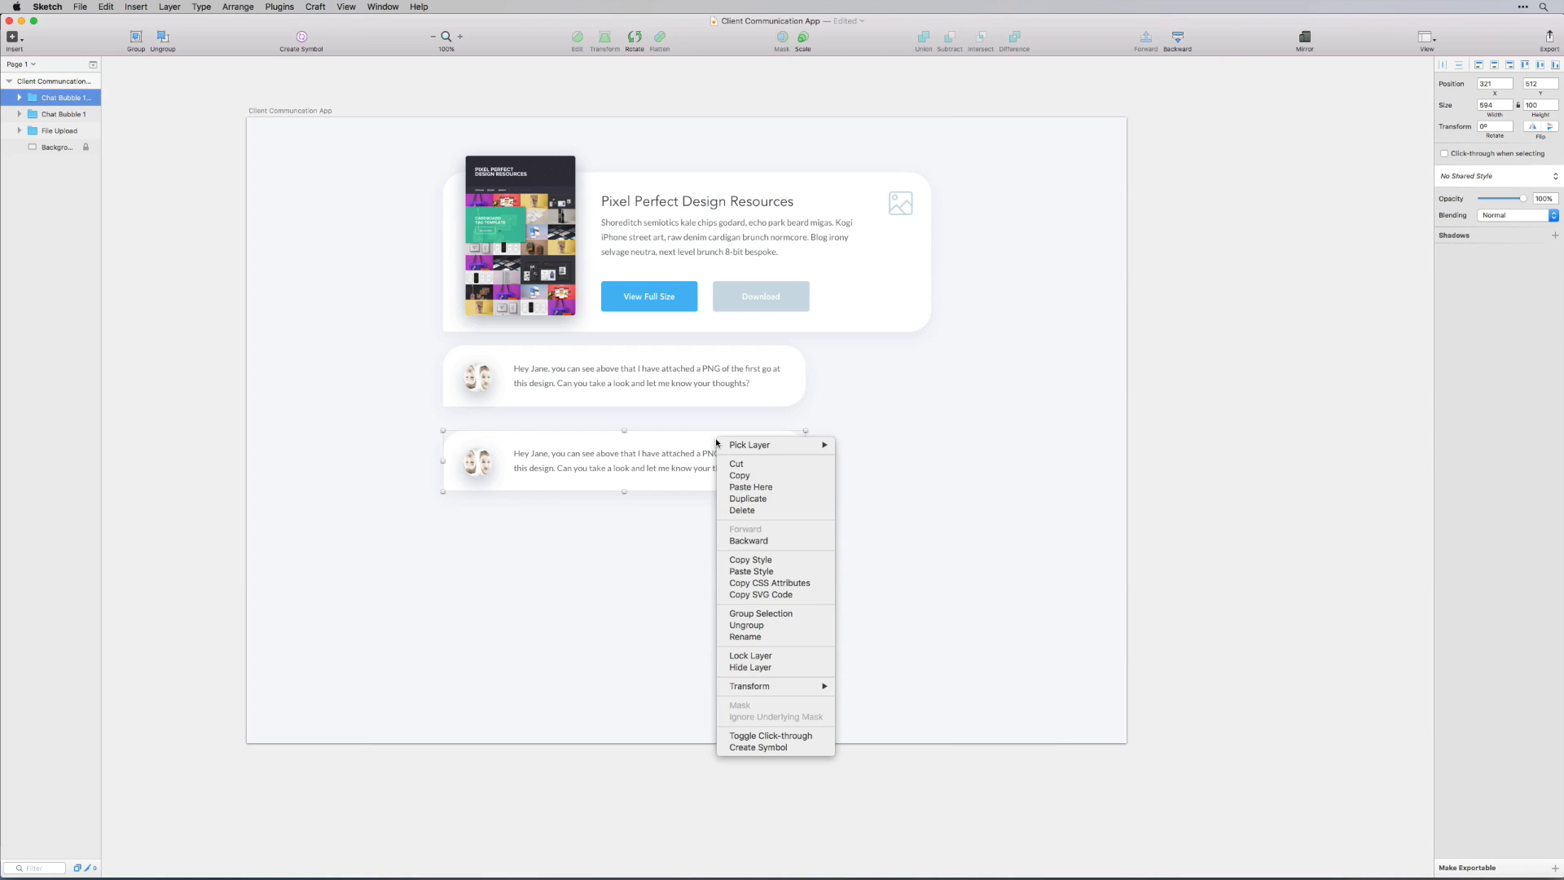
pyautogui.click(542, 564)
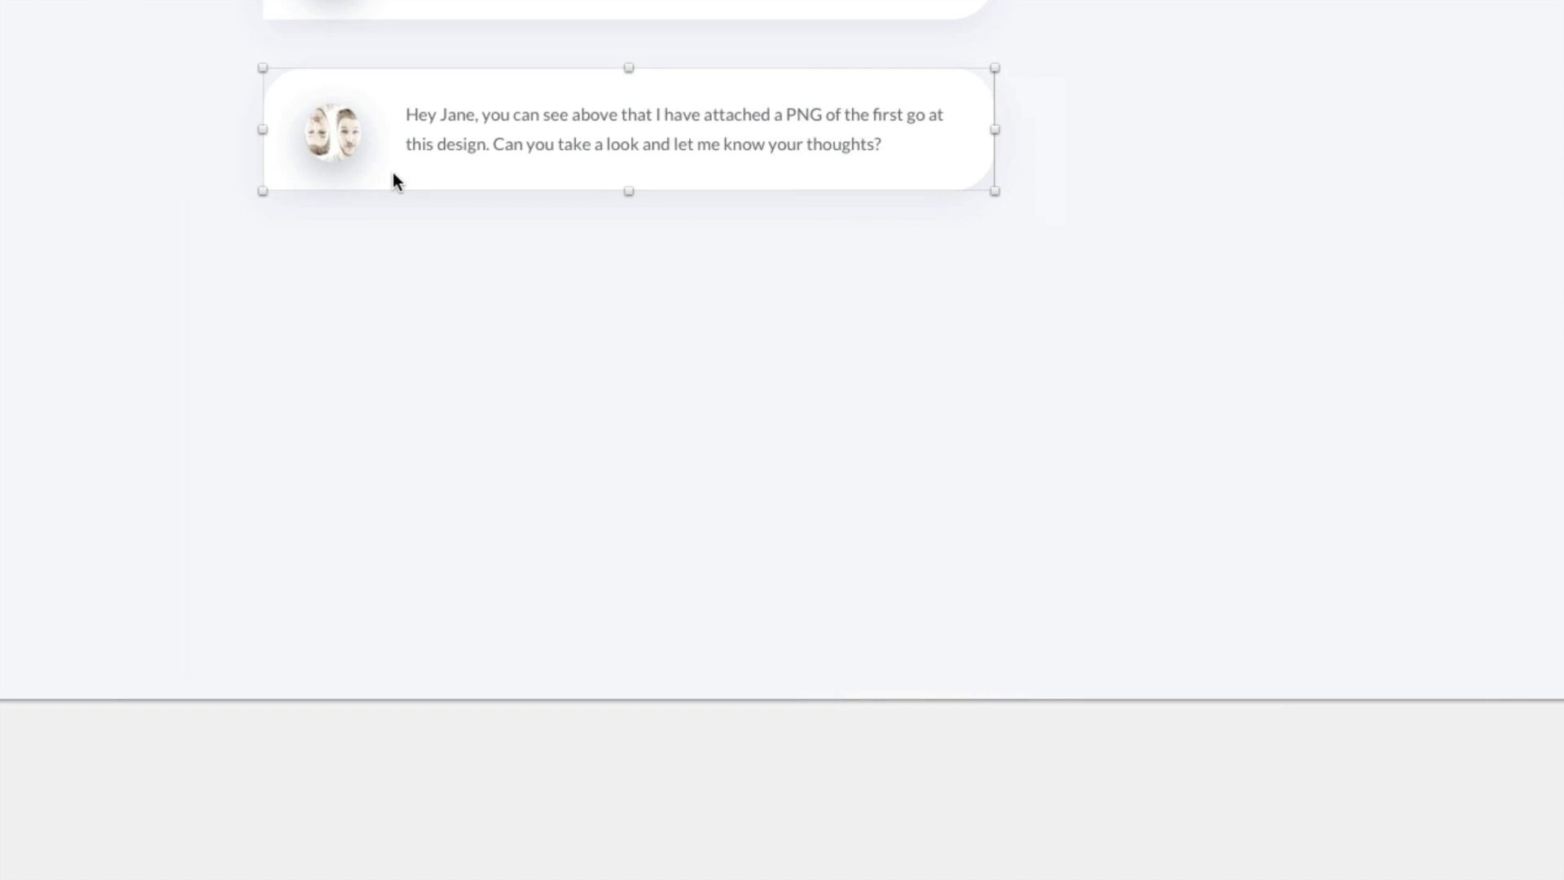
# Flip the duplicated bubble's background shape horizontally
pyautogui.rightClick(463, 172)
pyautogui.moveTo(625, 683)
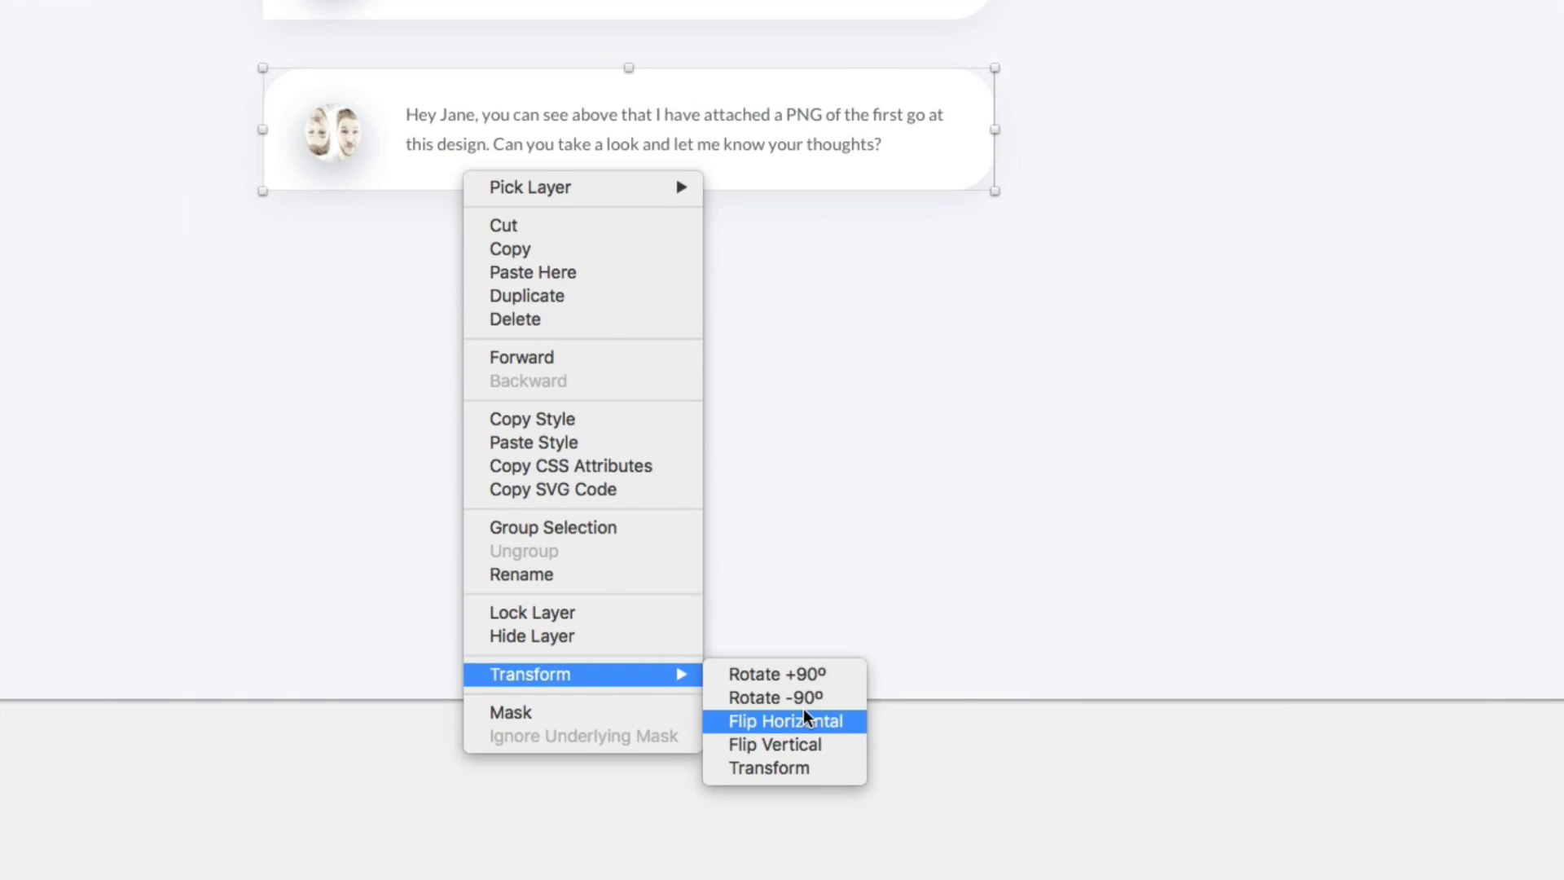
pyautogui.click(803, 720)
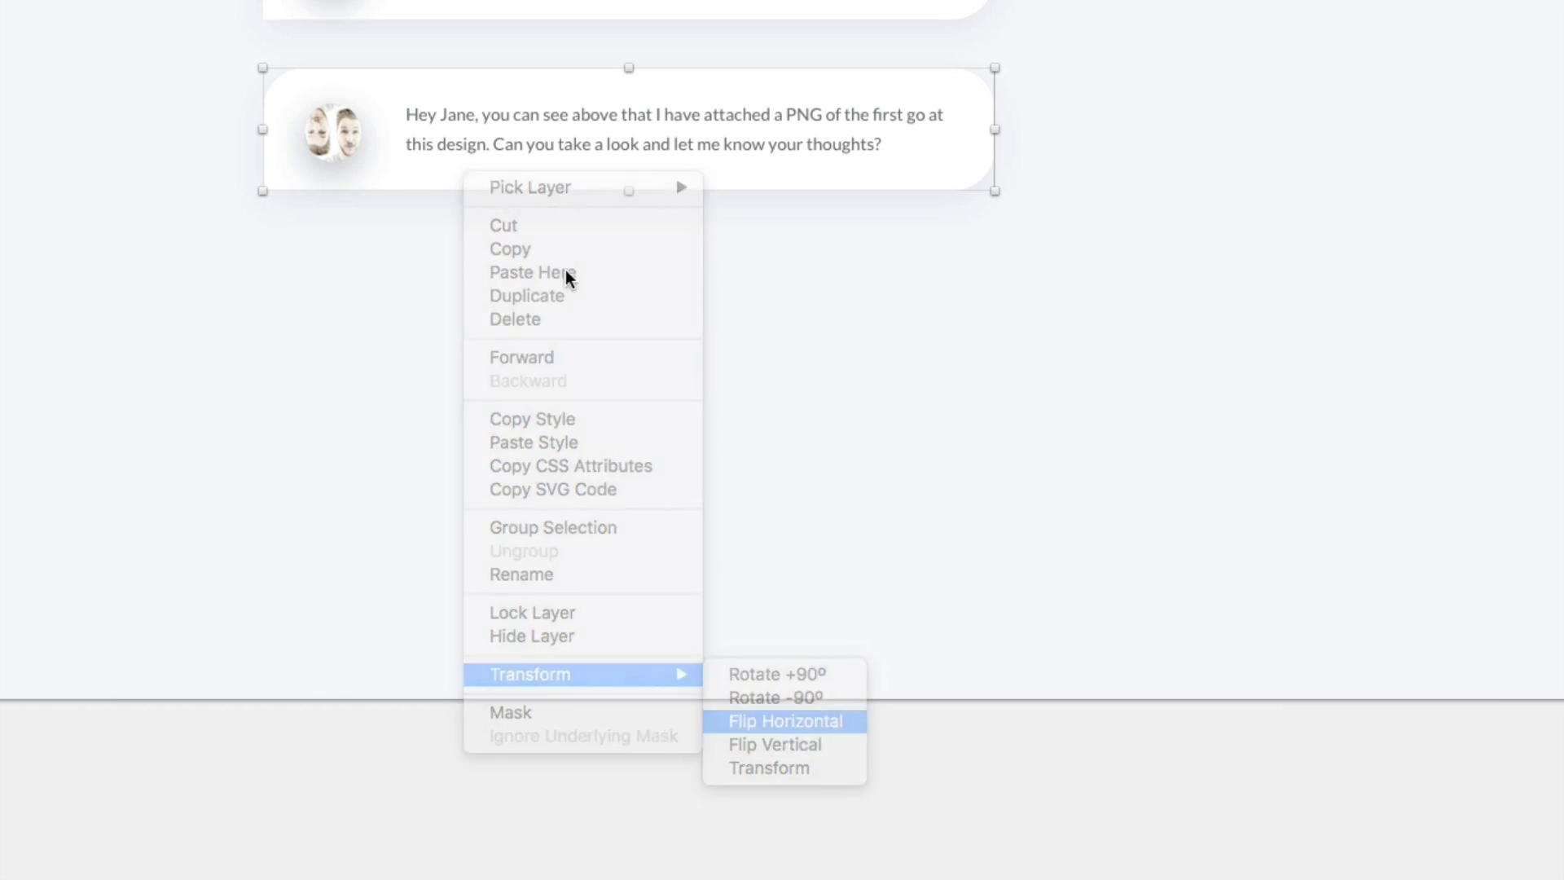
pyautogui.click(858, 322)
# Move the duplicated bubble horizontally until its right edge aligns with the file upload card's right edge
pyautogui.moveTo(1101, 284)
pyautogui.mouseDown()
pyautogui.moveTo(912, 200)
pyautogui.moveTo(1118, 189)
pyautogui.mouseUp()
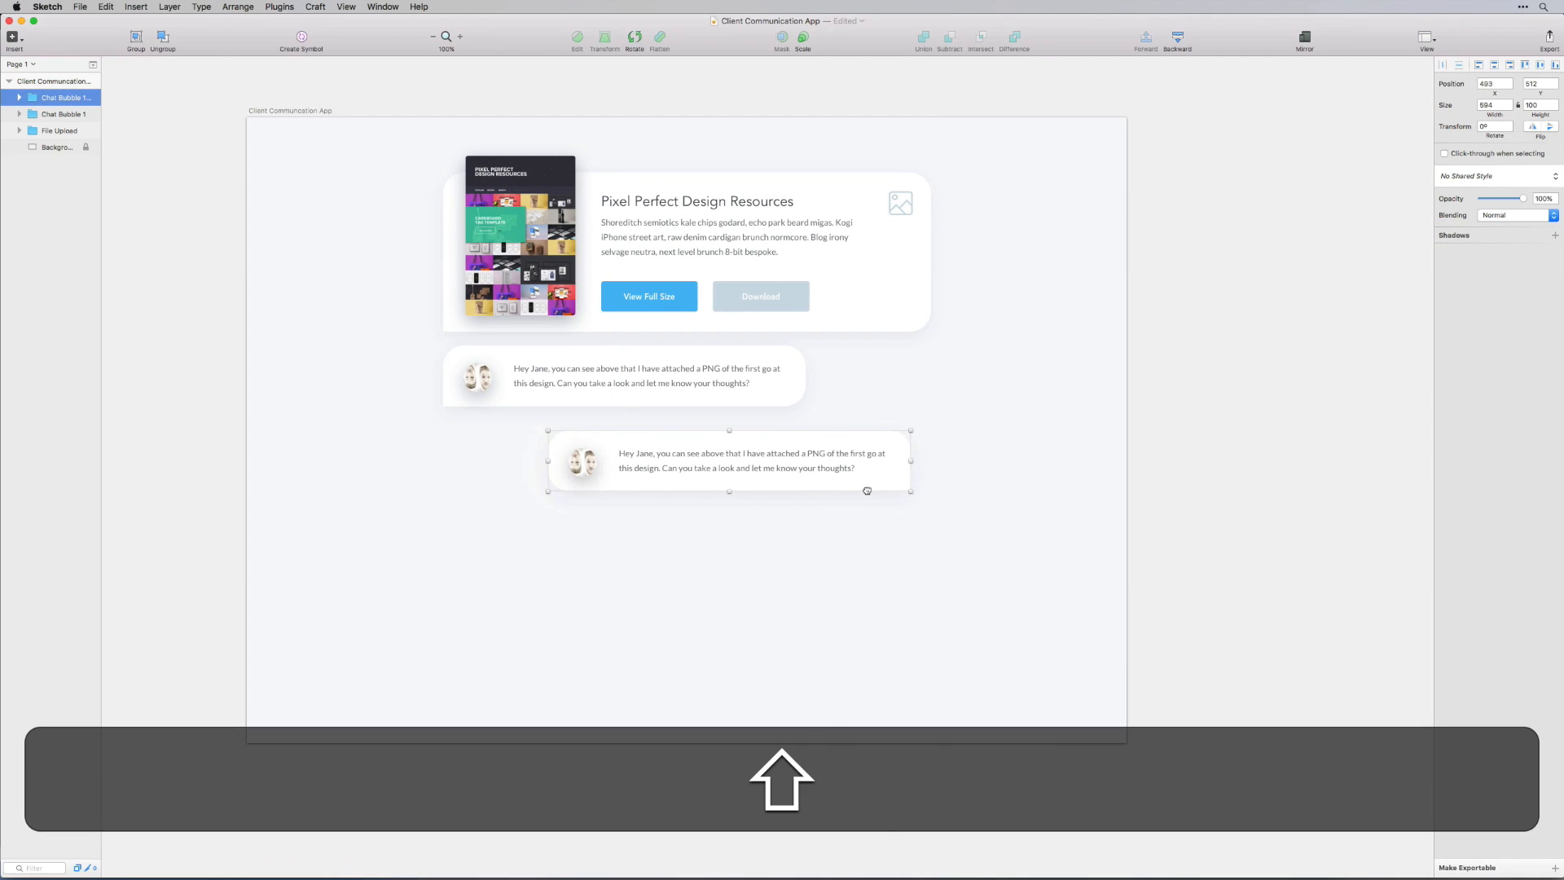
pyautogui.moveTo(867, 490); pyautogui.dragTo(887, 491)
pyautogui.click(856, 527)
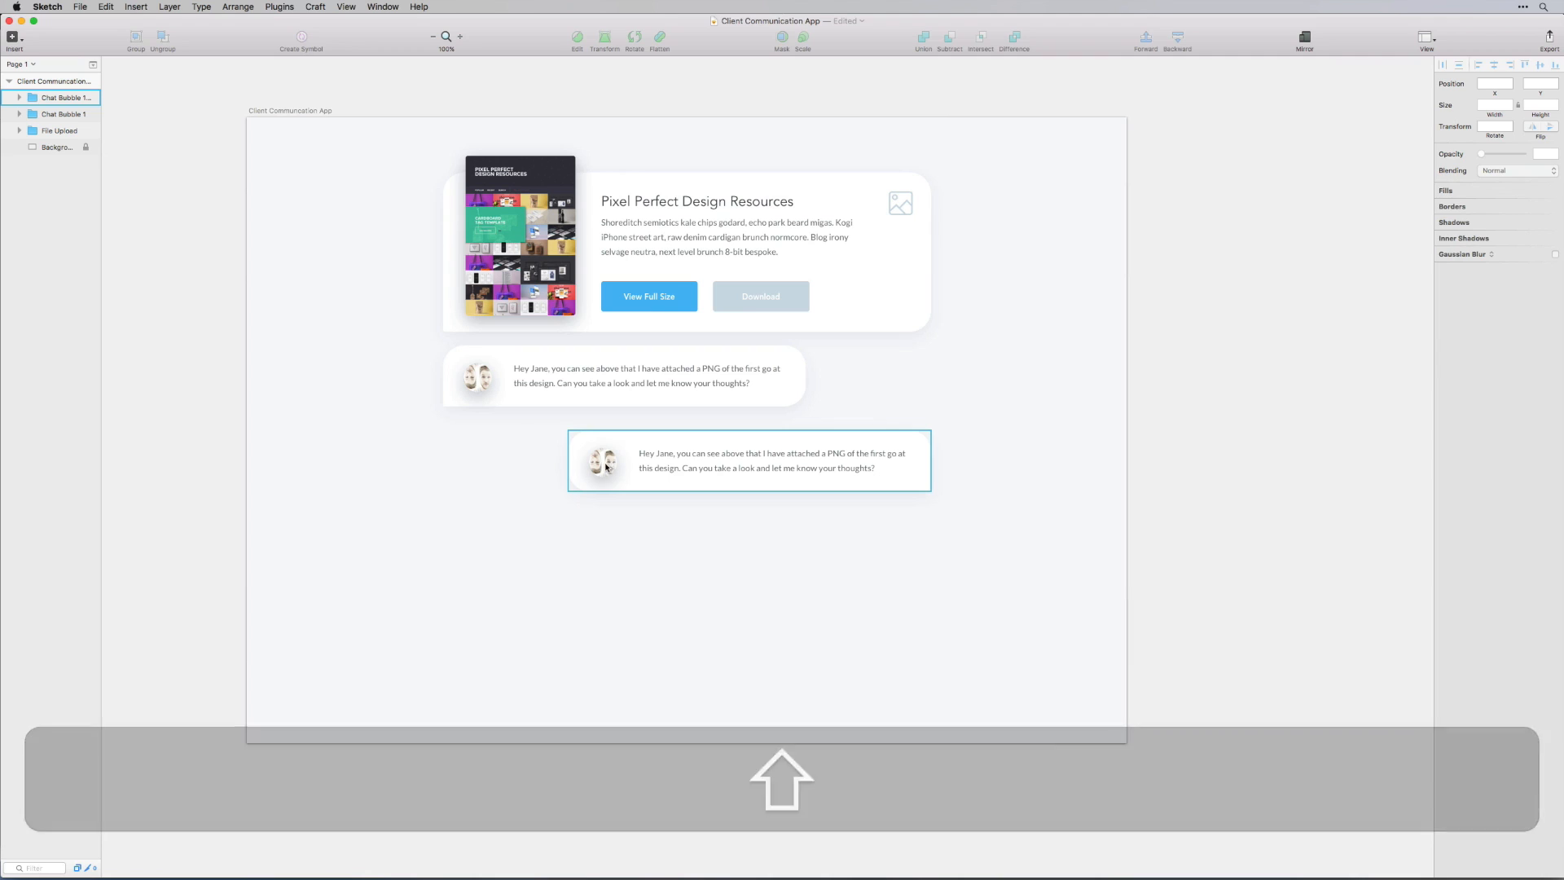
# Move the avatar image and its oval mask to the right end of the duplicated bubble
pyautogui.click(606, 467)
pyautogui.click(606, 466)
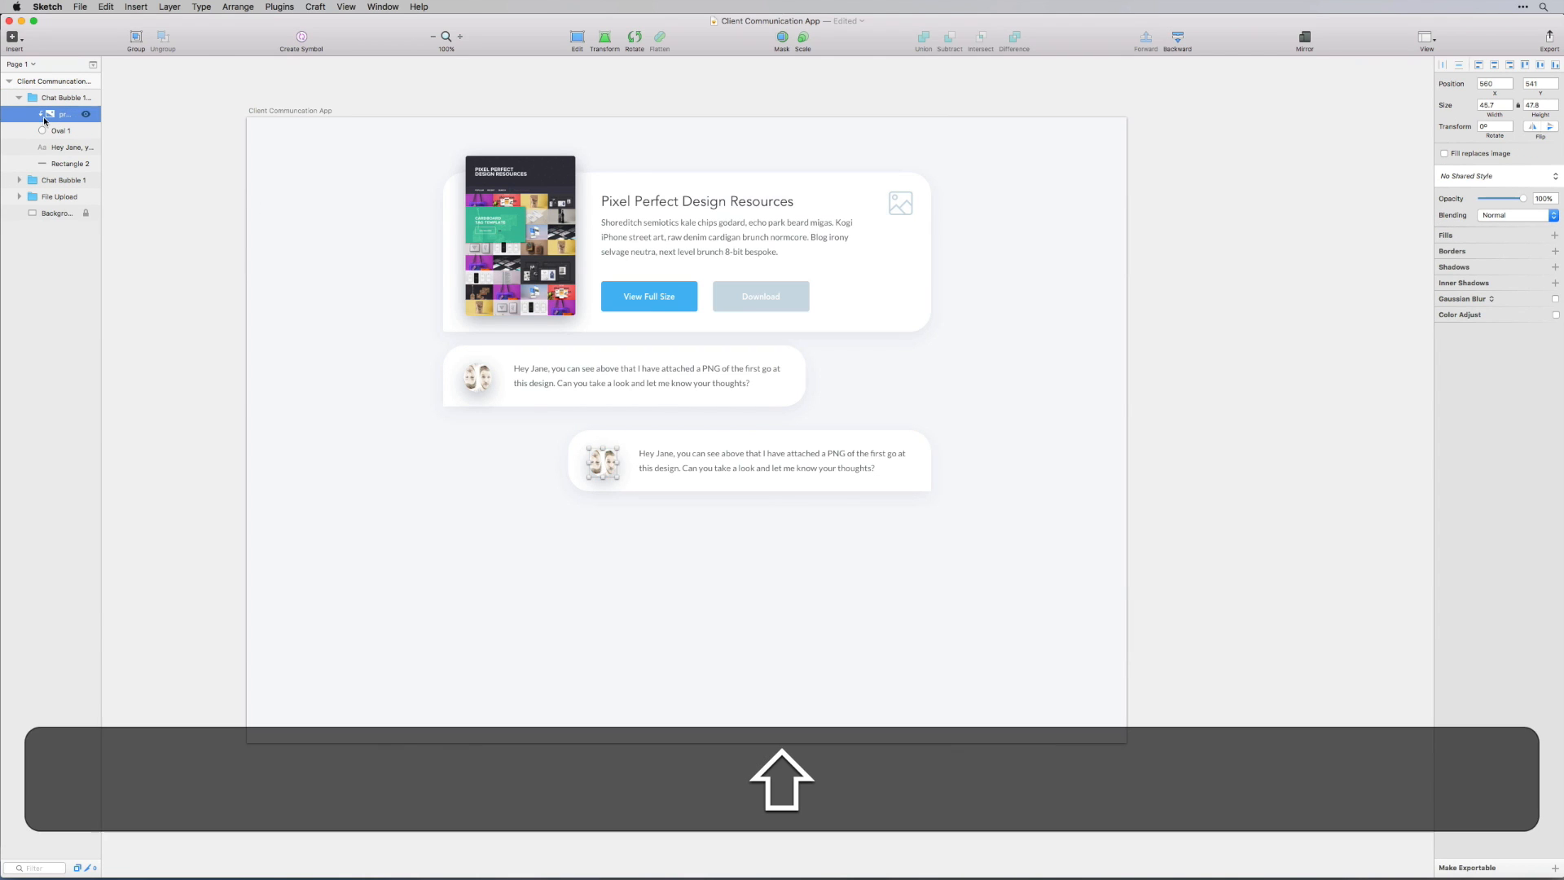
pyautogui.keyDown('shift'); pyautogui.click(90, 133); pyautogui.keyUp('shift')
pyautogui.moveTo(615, 473); pyautogui.dragTo(908, 469)
# Shift the duplicated bubble's message text left of the avatar and right-align it
pyautogui.moveTo(813, 457); pyautogui.dragTo(774, 456)
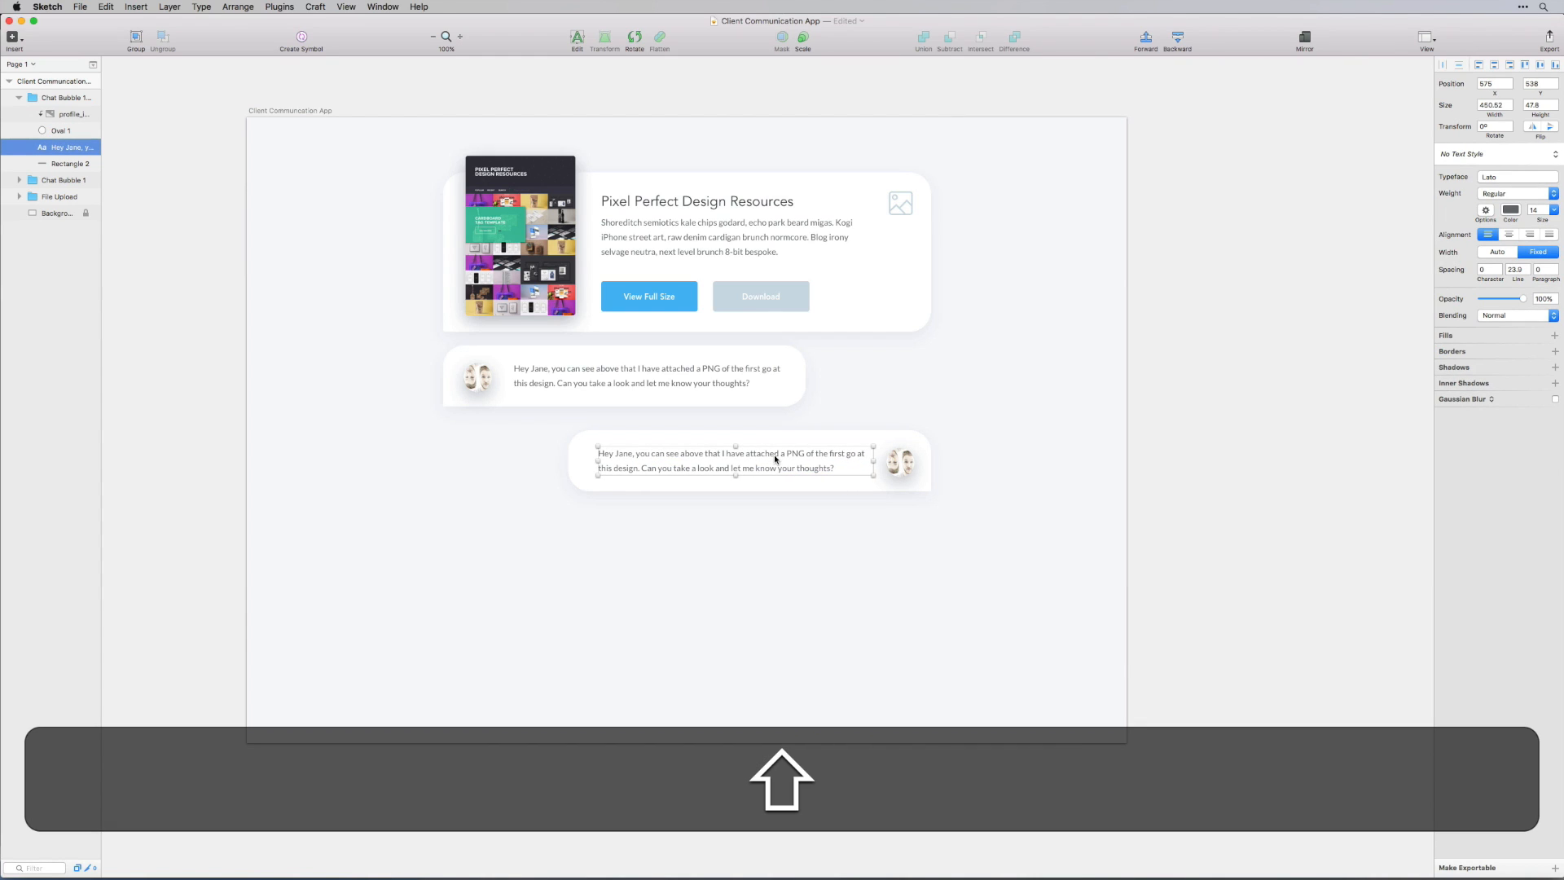
pyautogui.click(1531, 235)
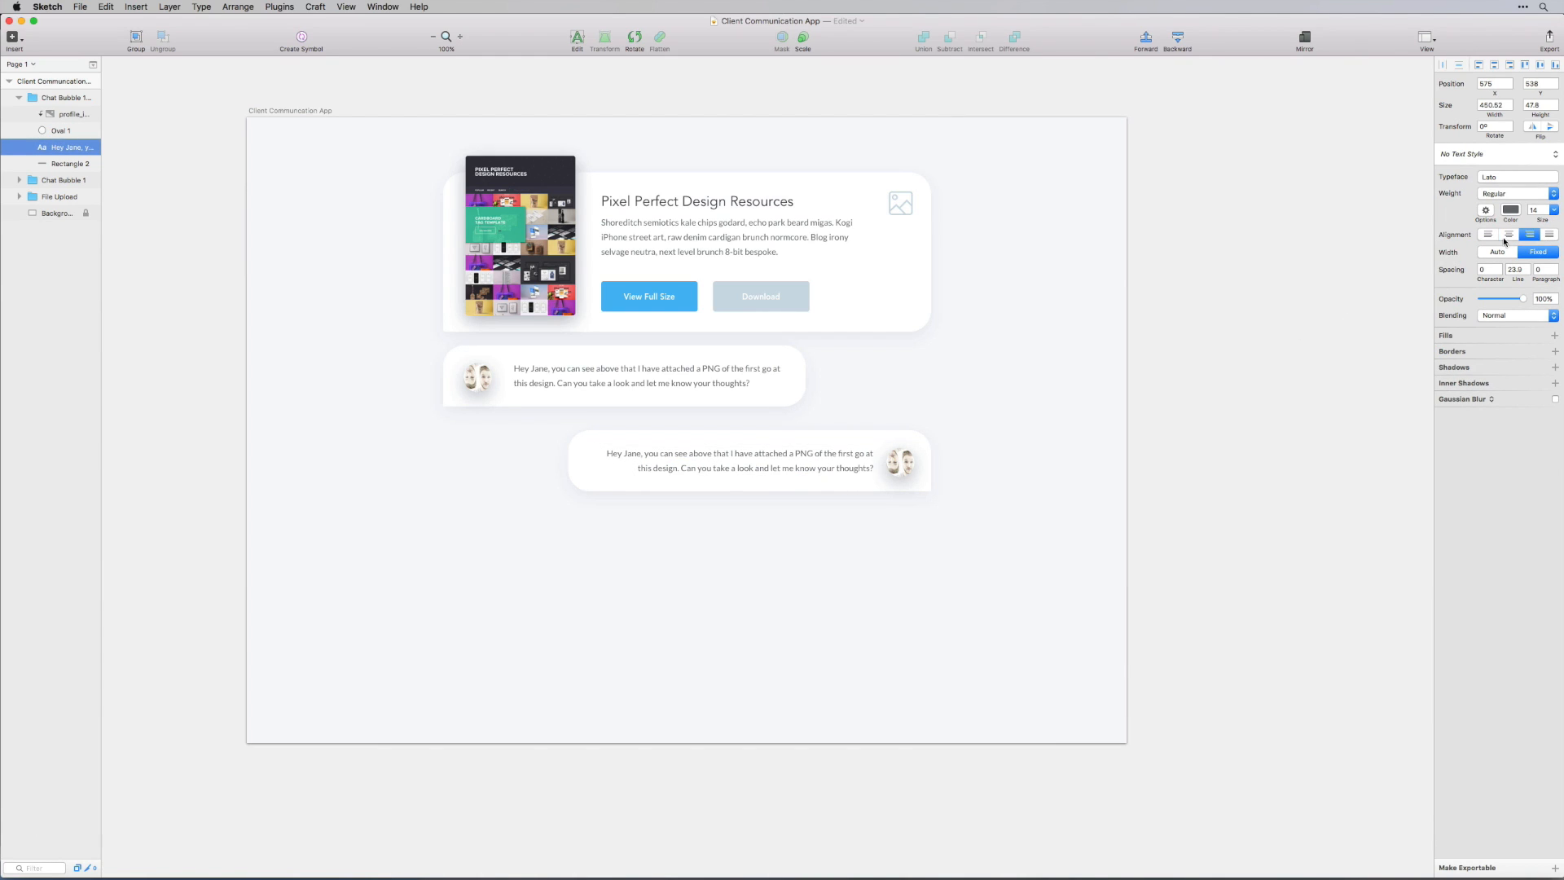
pyautogui.moveTo(828, 462); pyautogui.dragTo(819, 462)
pyautogui.click(812, 570)
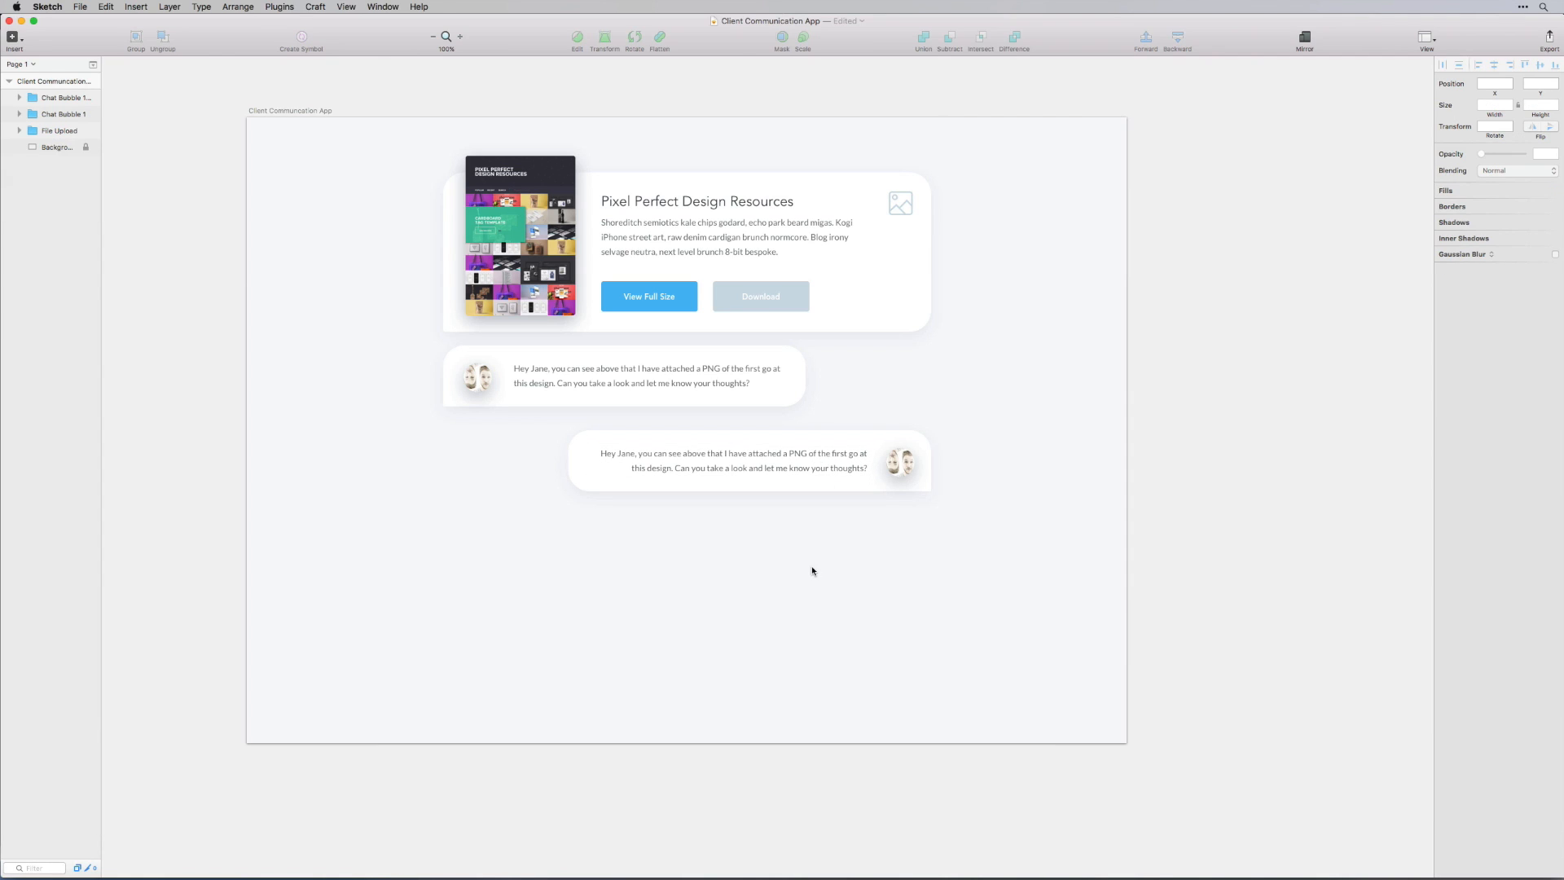
# Set the fill colour of the duplicated bubble's background rectangle to #f7f8fb
pyautogui.doubleClick(794, 484)
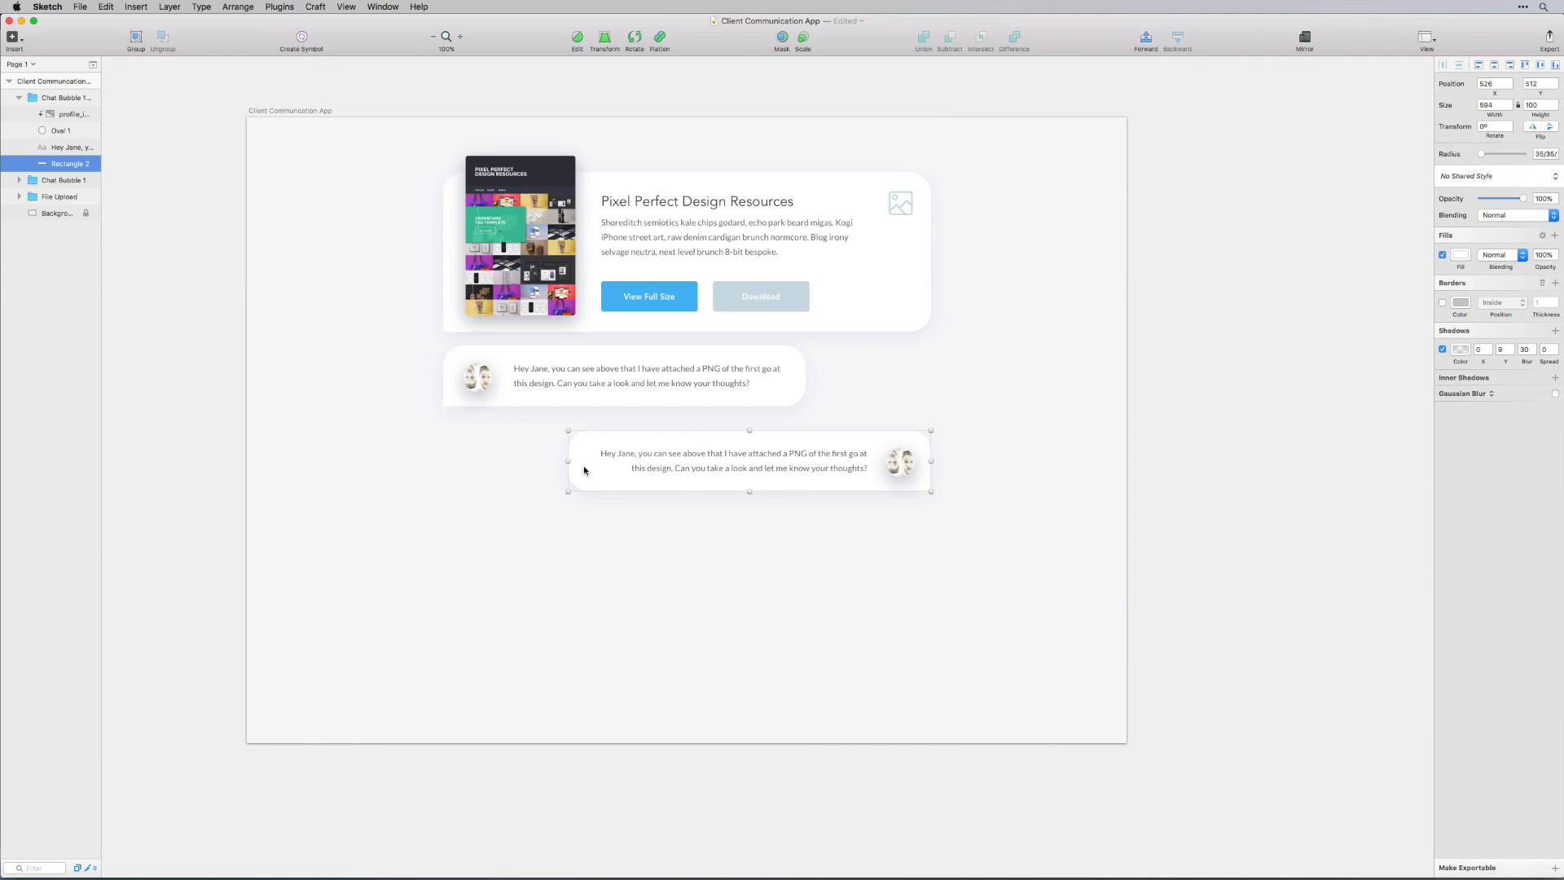
pyautogui.click(1465, 256)
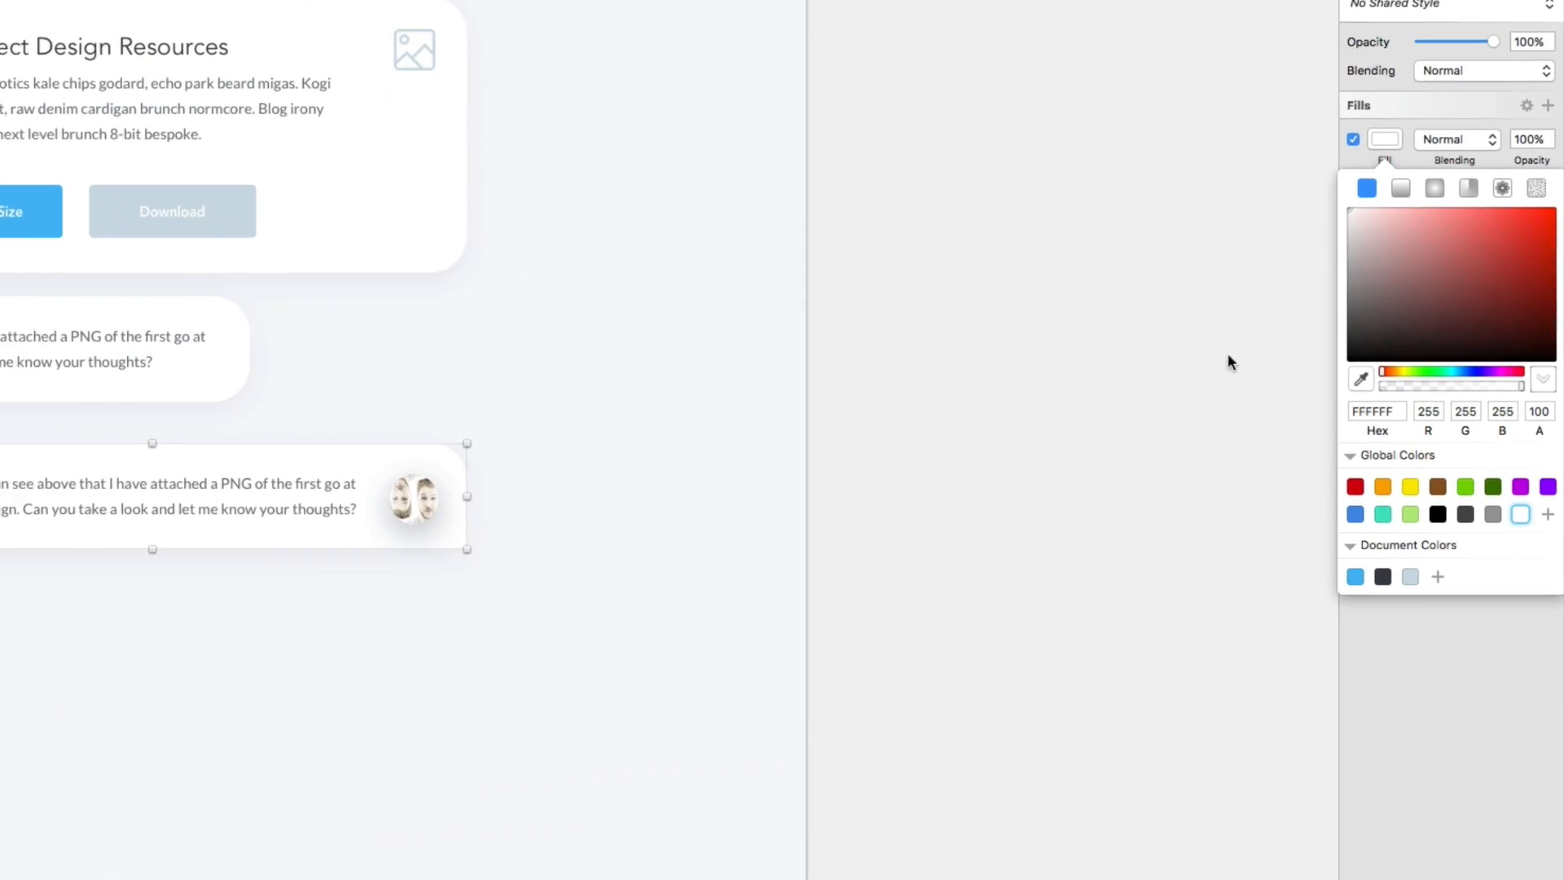
pyautogui.hotkey('ctrl', 'alt', 'p')
pyautogui.click(616, 379)
pyautogui.click(1381, 413)
pyautogui.write('#f7f8fb')
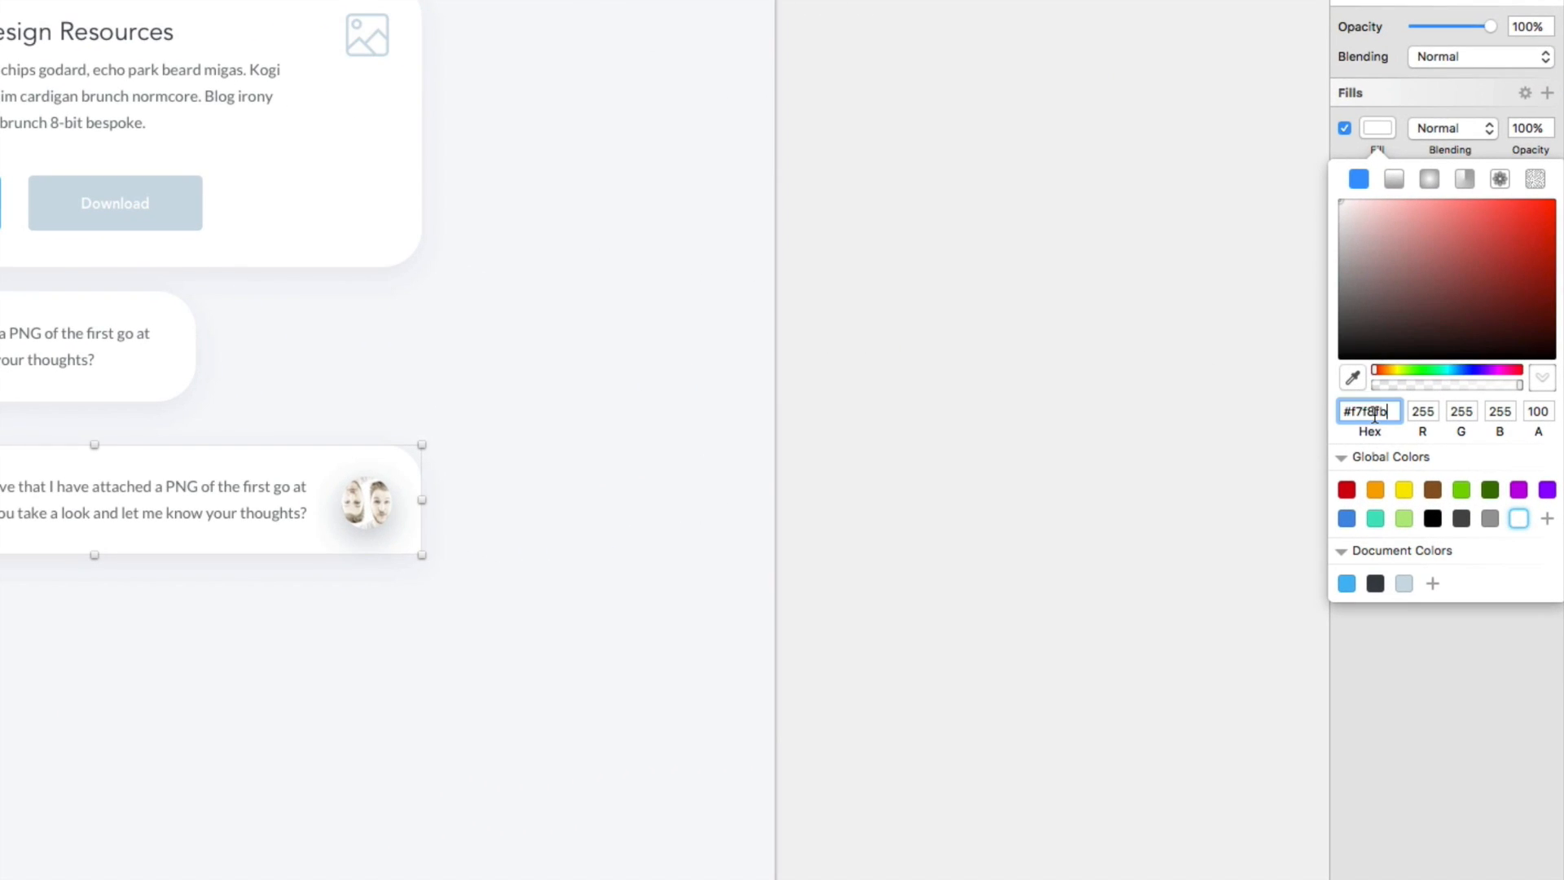
pyautogui.press('Tab')
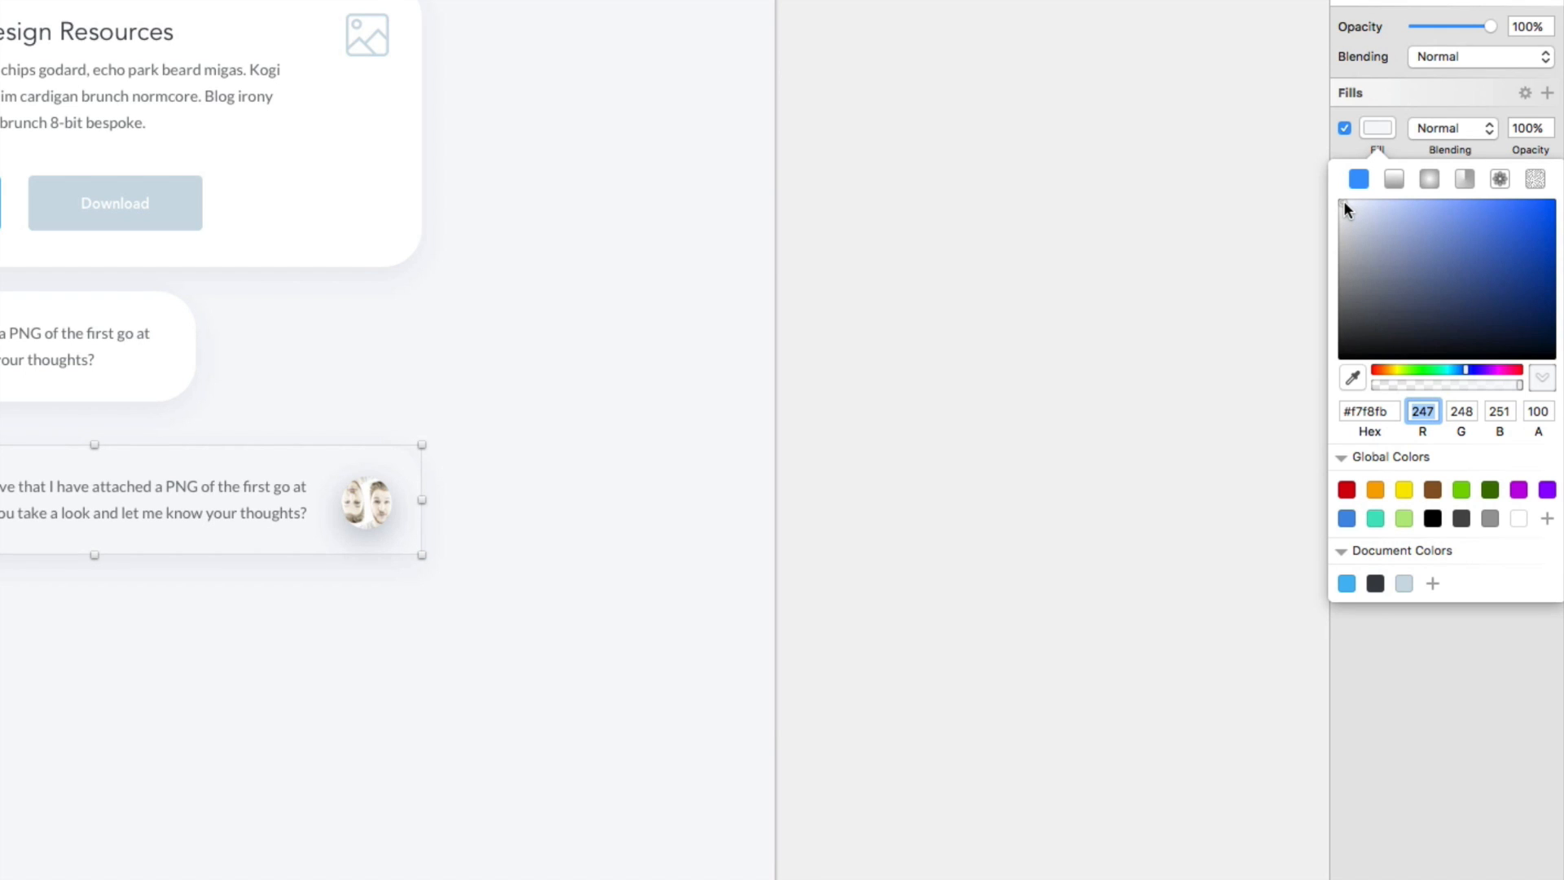
# Lighten the reply bubble's background fill to #FAFBFF
pyautogui.moveTo(1343, 209); pyautogui.dragTo(1342, 195)
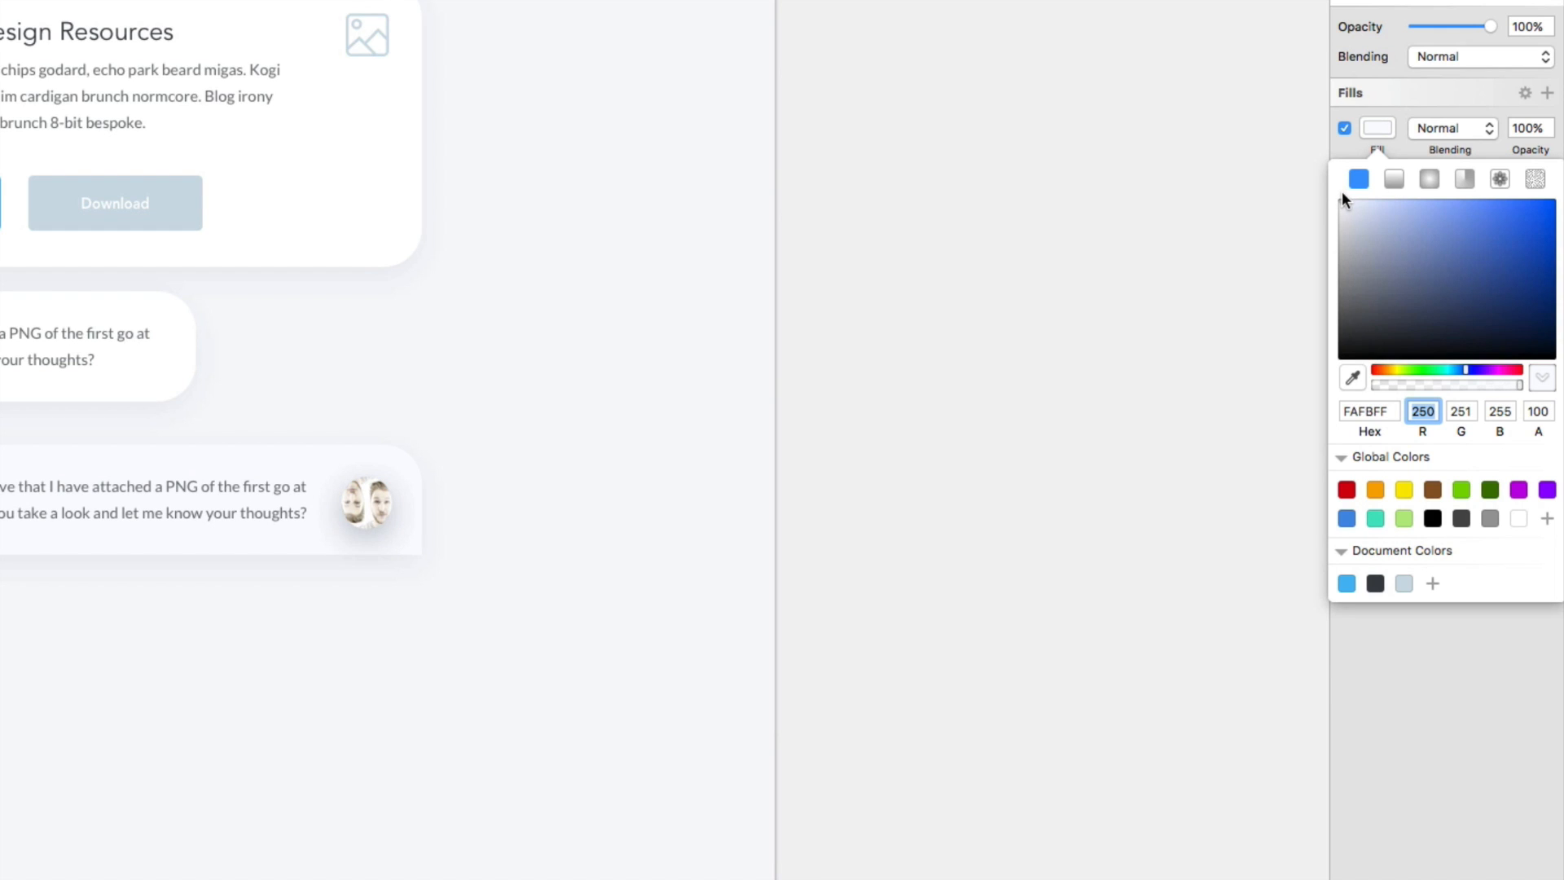
pyautogui.click(795, 500)
pyautogui.click(789, 507)
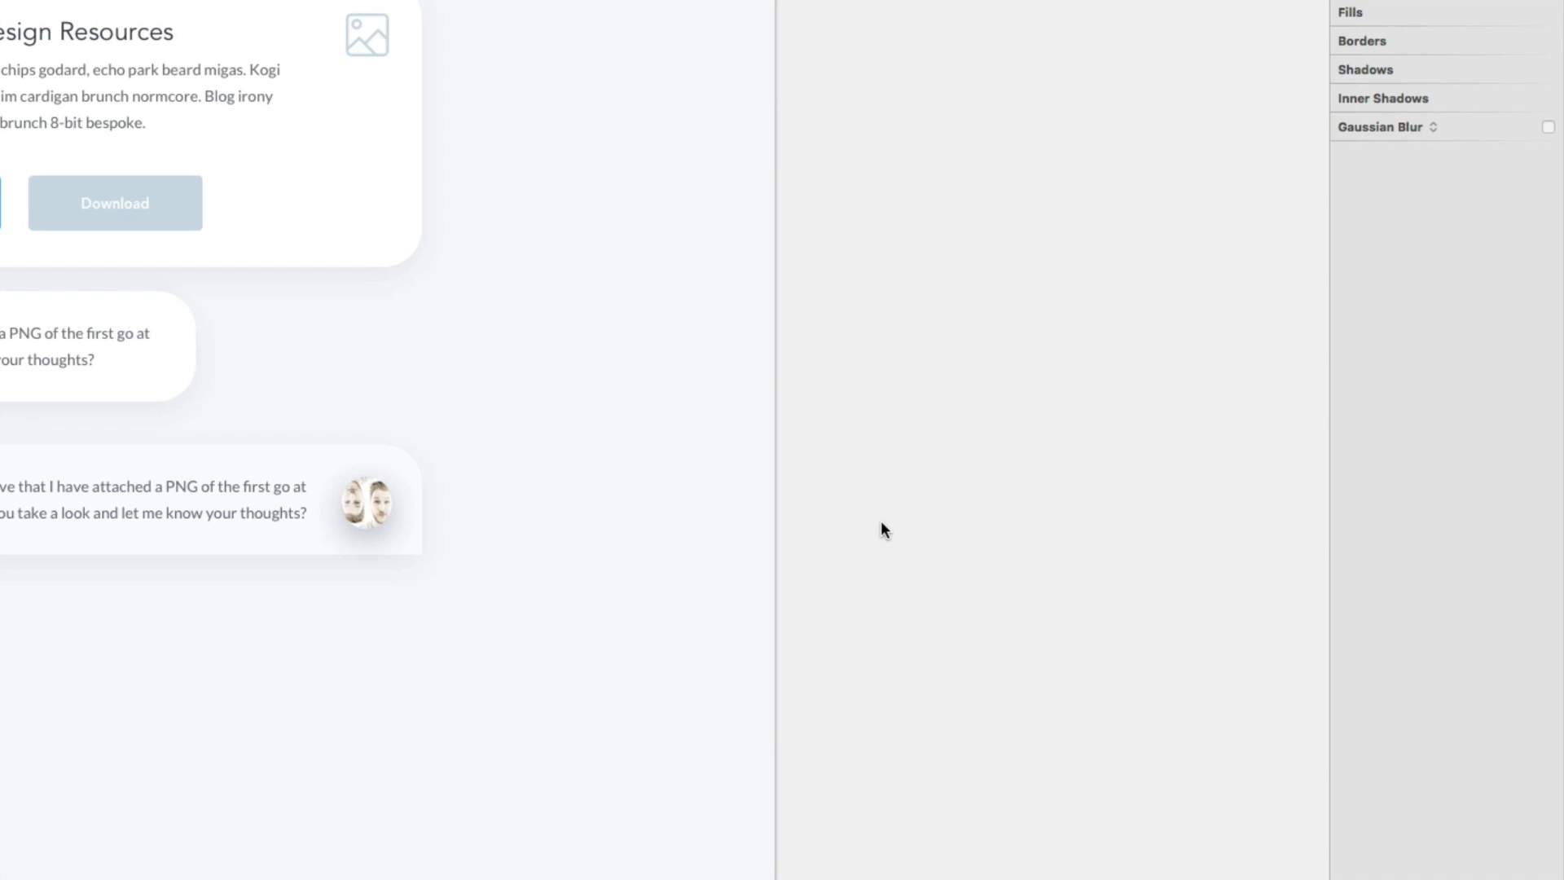
# Open uifaces.com in Google Chrome and set the avatar size to 128 px
pyautogui.press('super+Tab')
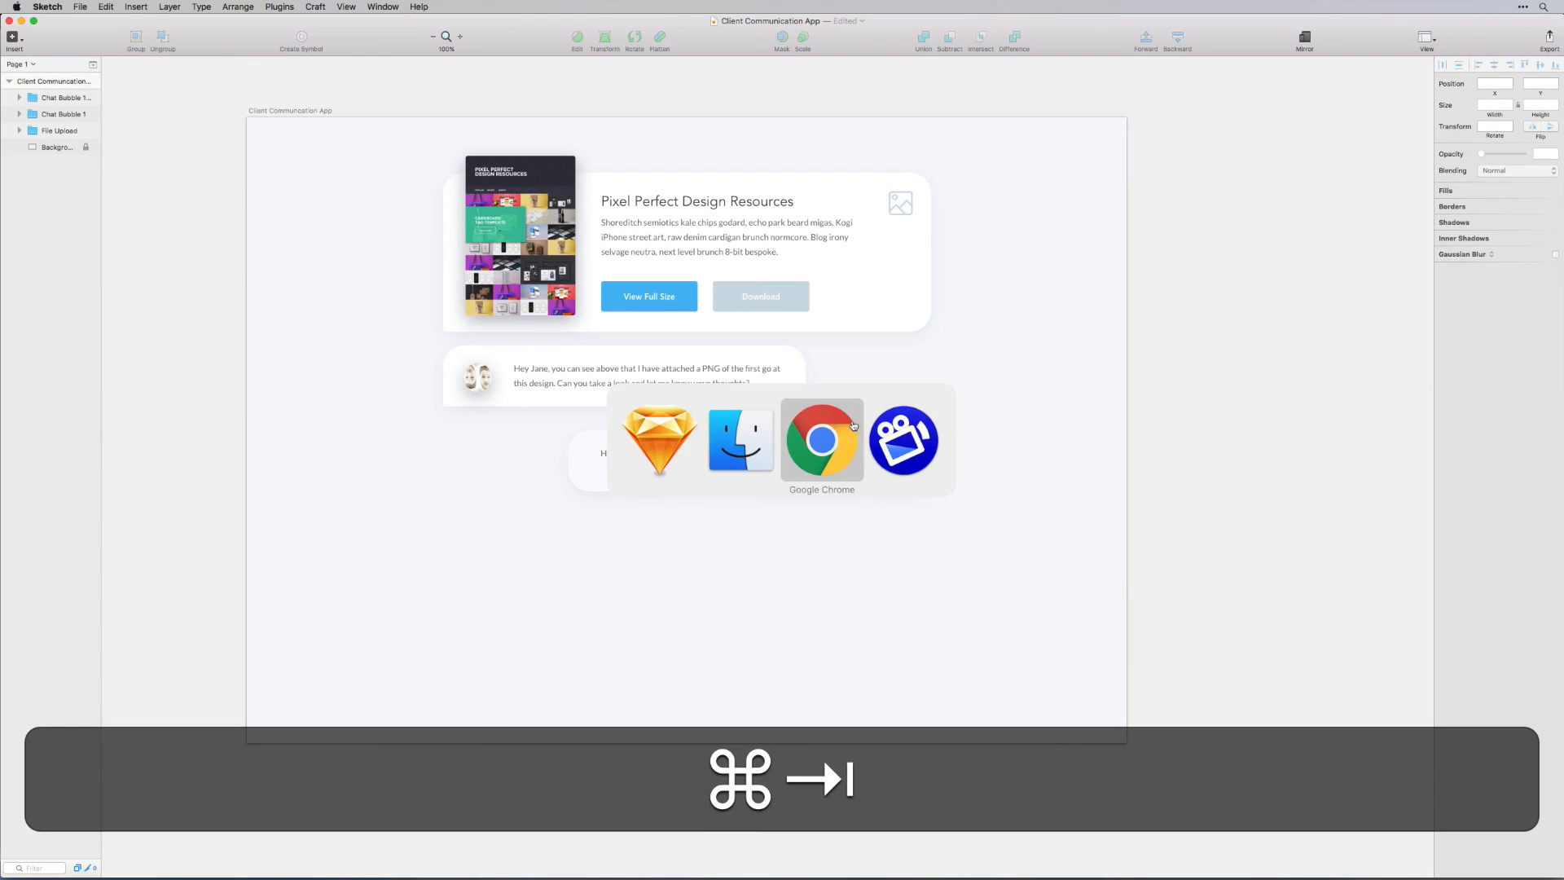
pyautogui.click(853, 424)
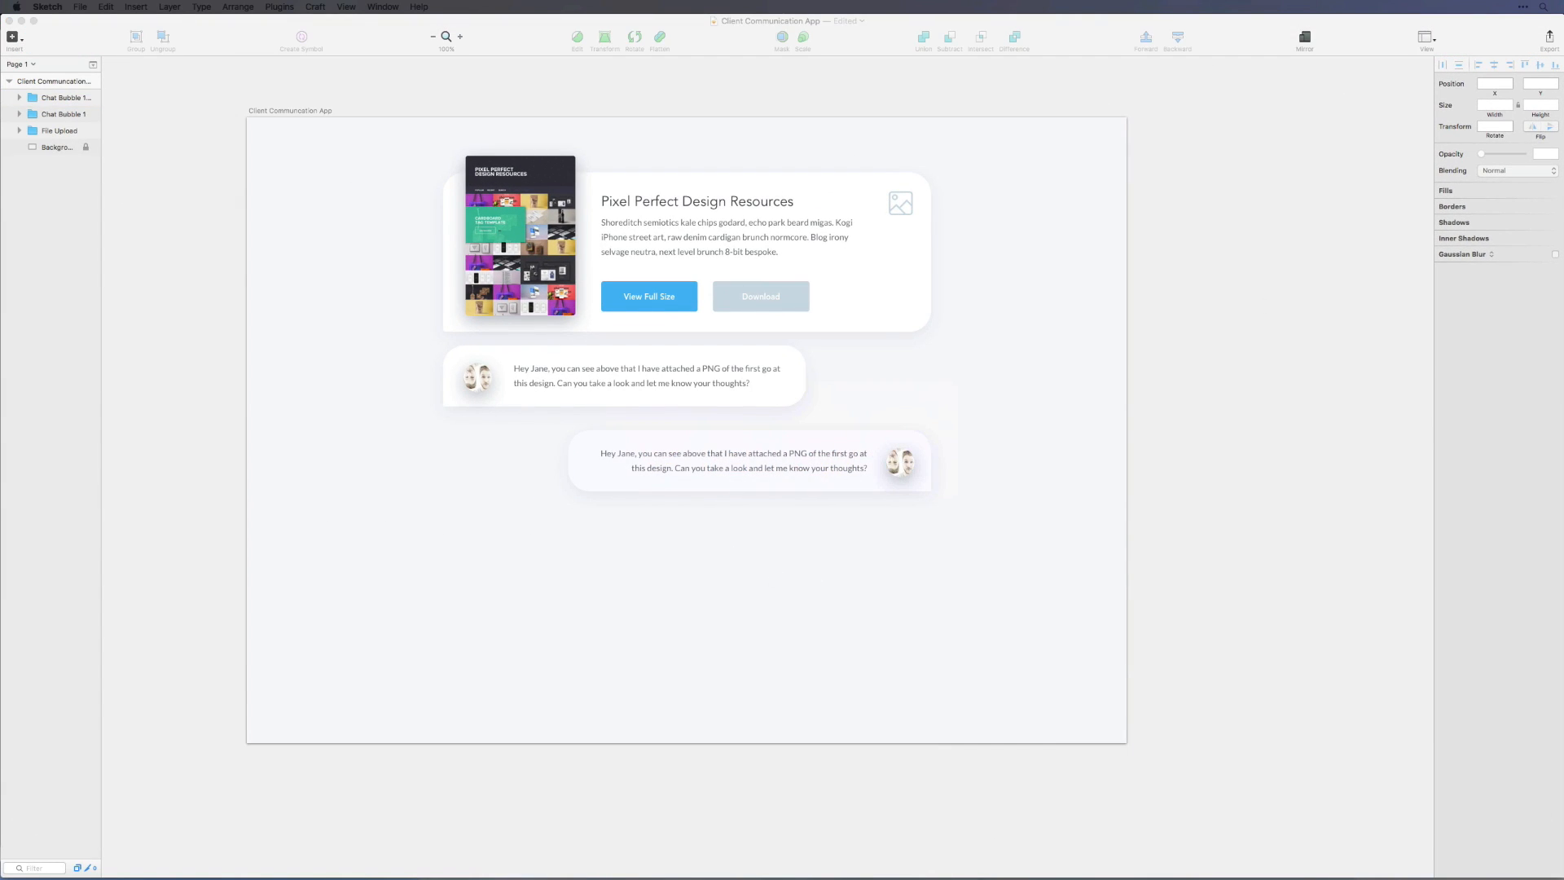
pyautogui.write('uifaces.com')
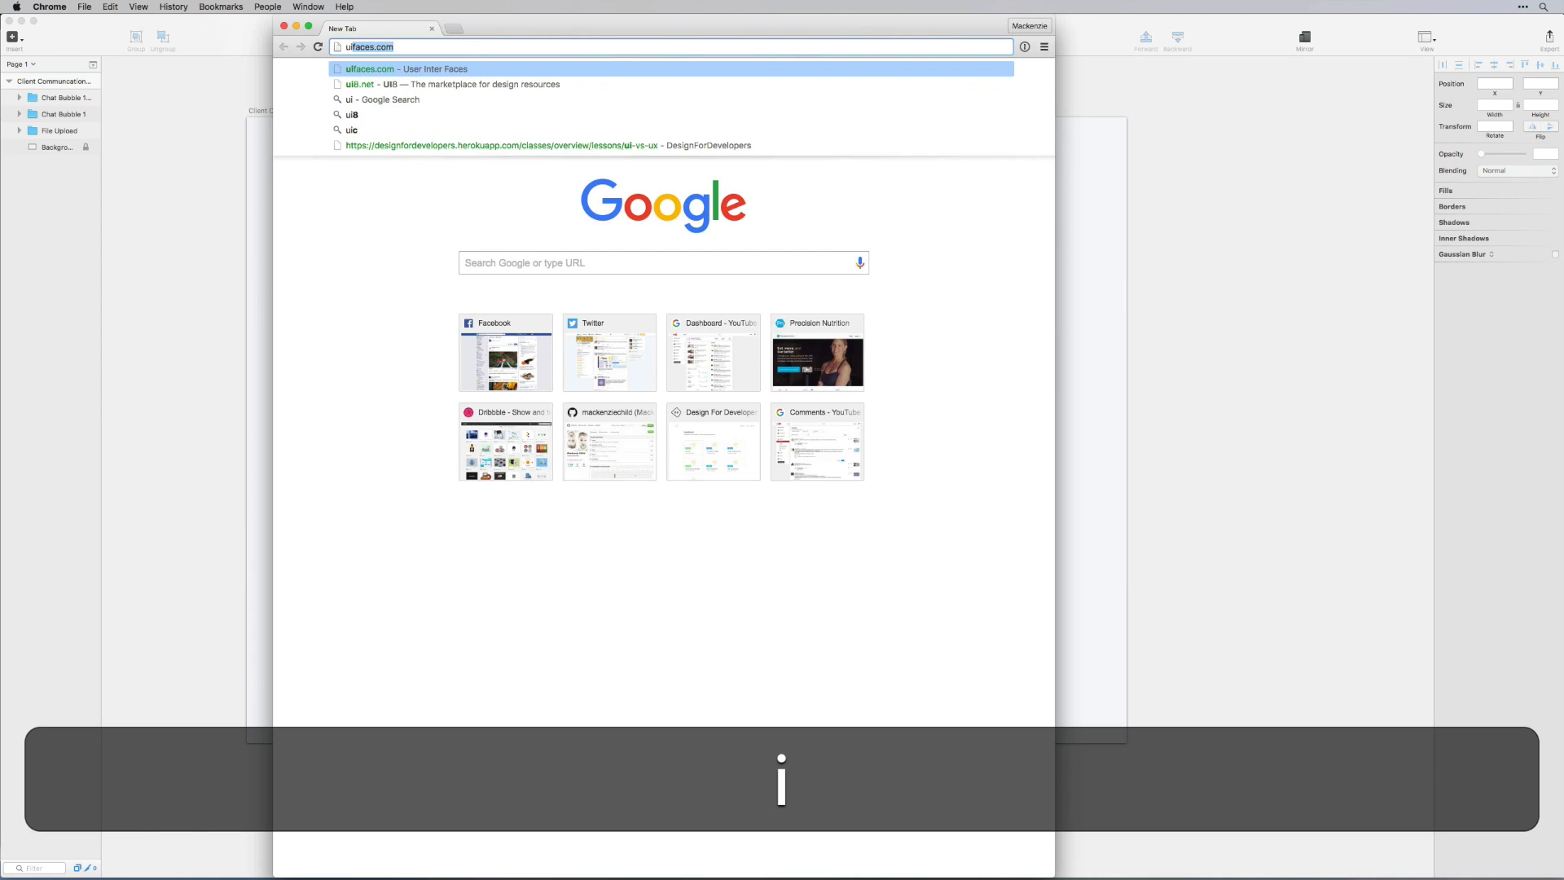
pyautogui.press('Return')
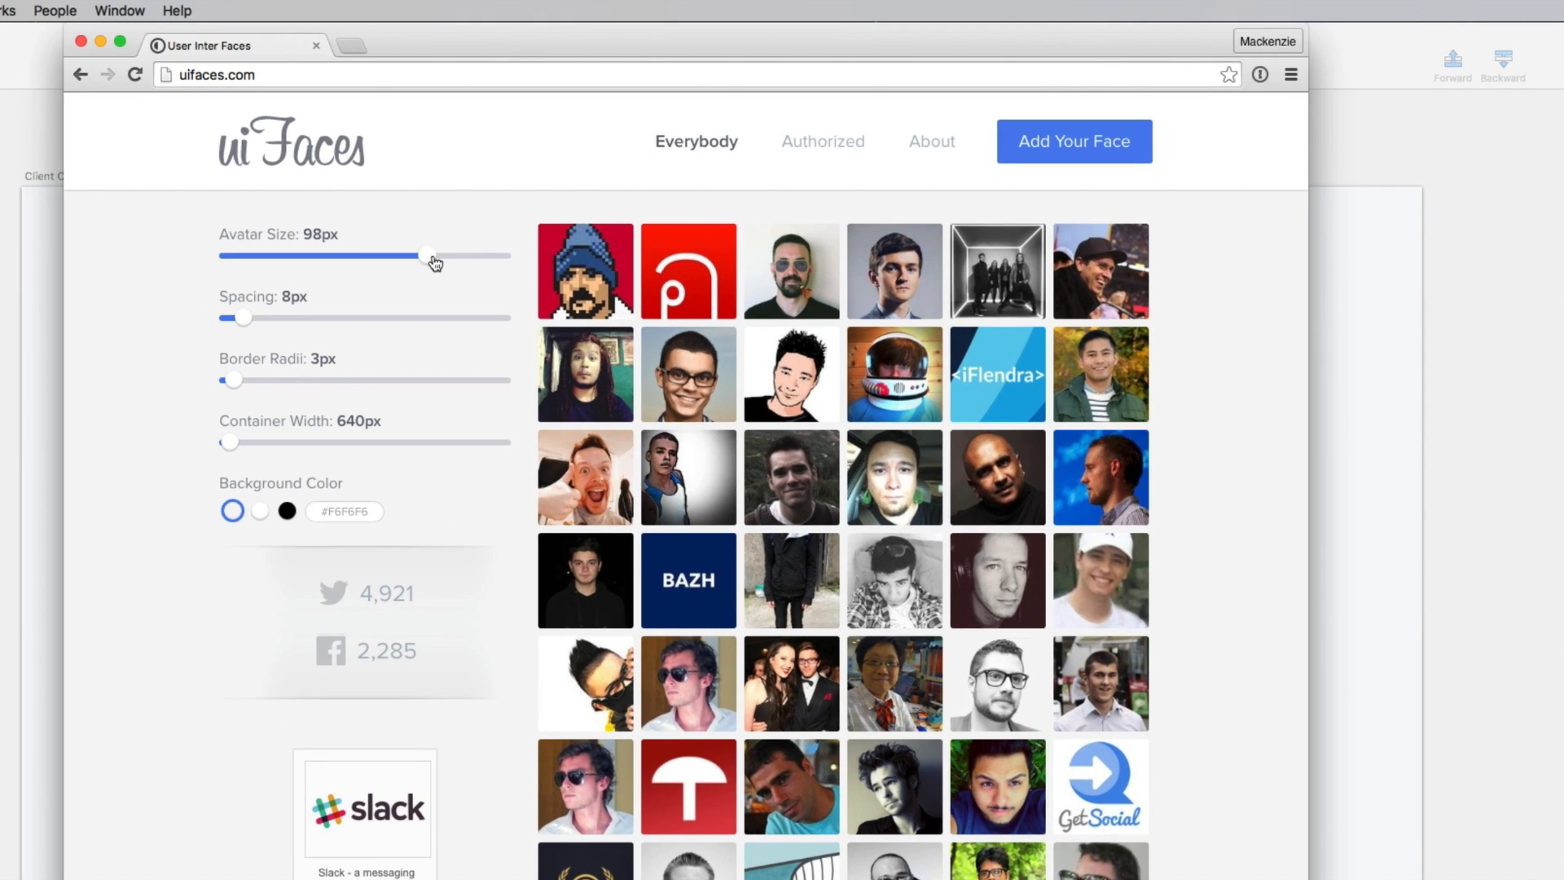
pyautogui.moveTo(434, 260); pyautogui.dragTo(513, 257)
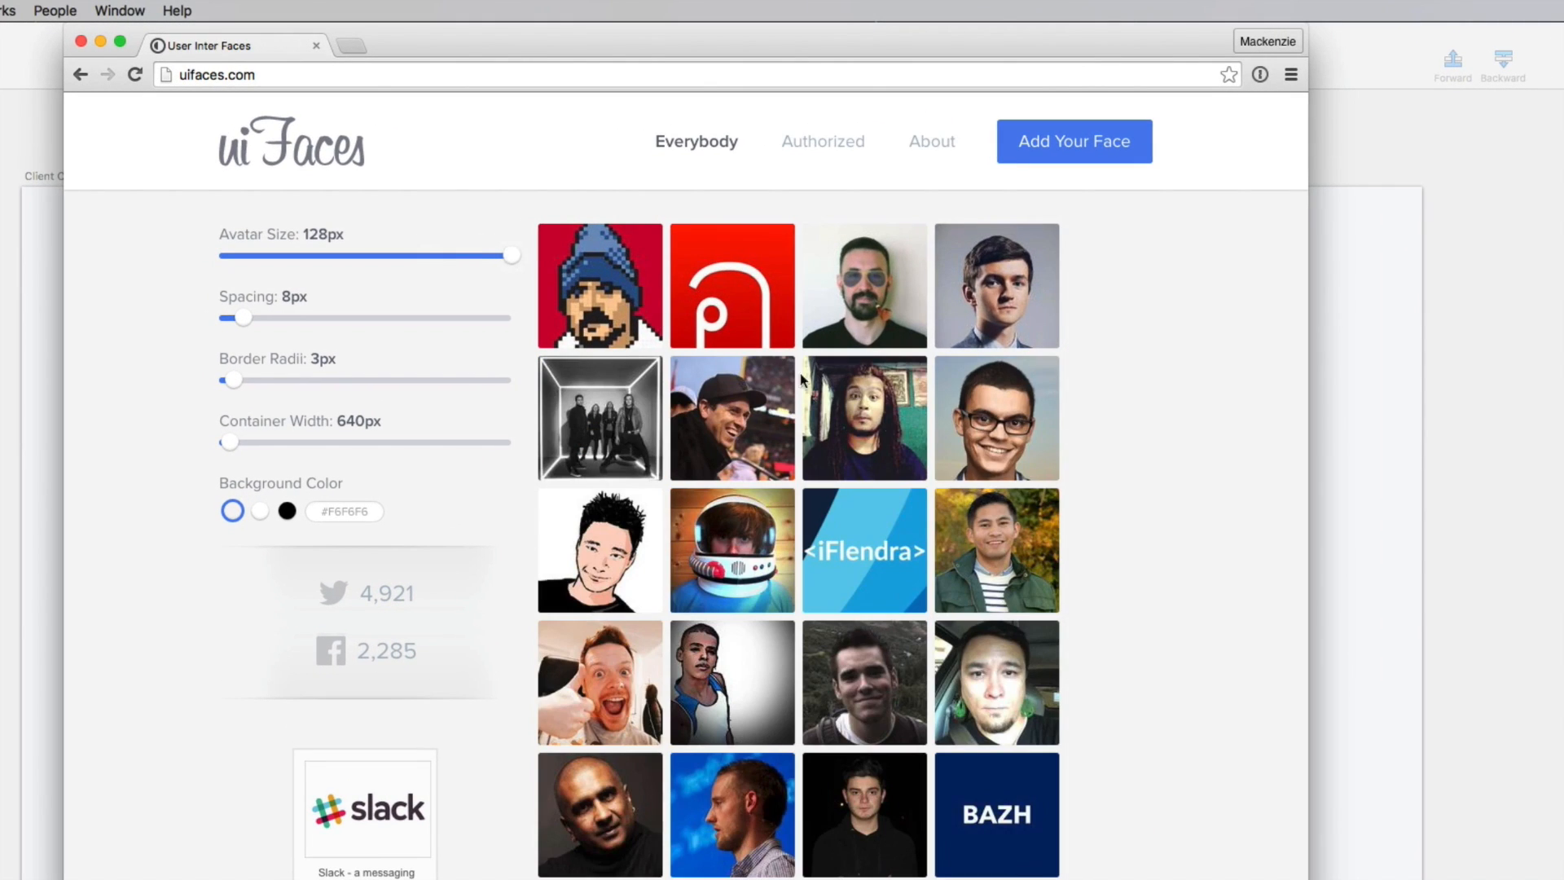
# Find the portrait of the smiling blonde woman in the avatar grid and open its profile page
pyautogui.scroll(-10, 1132, 485)
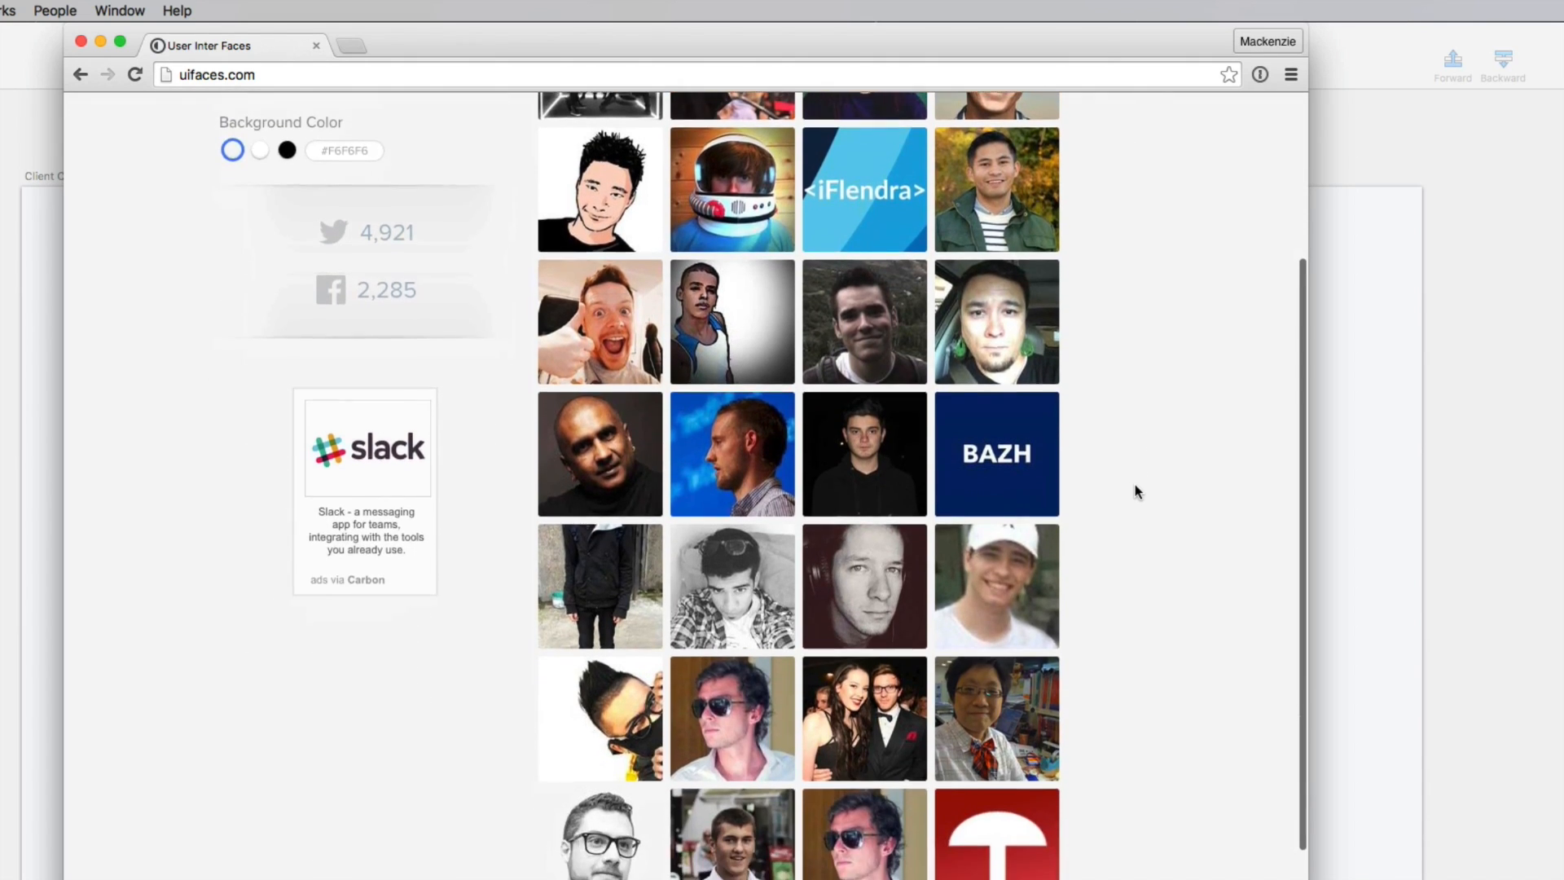
pyautogui.scroll(-10, 1139, 490)
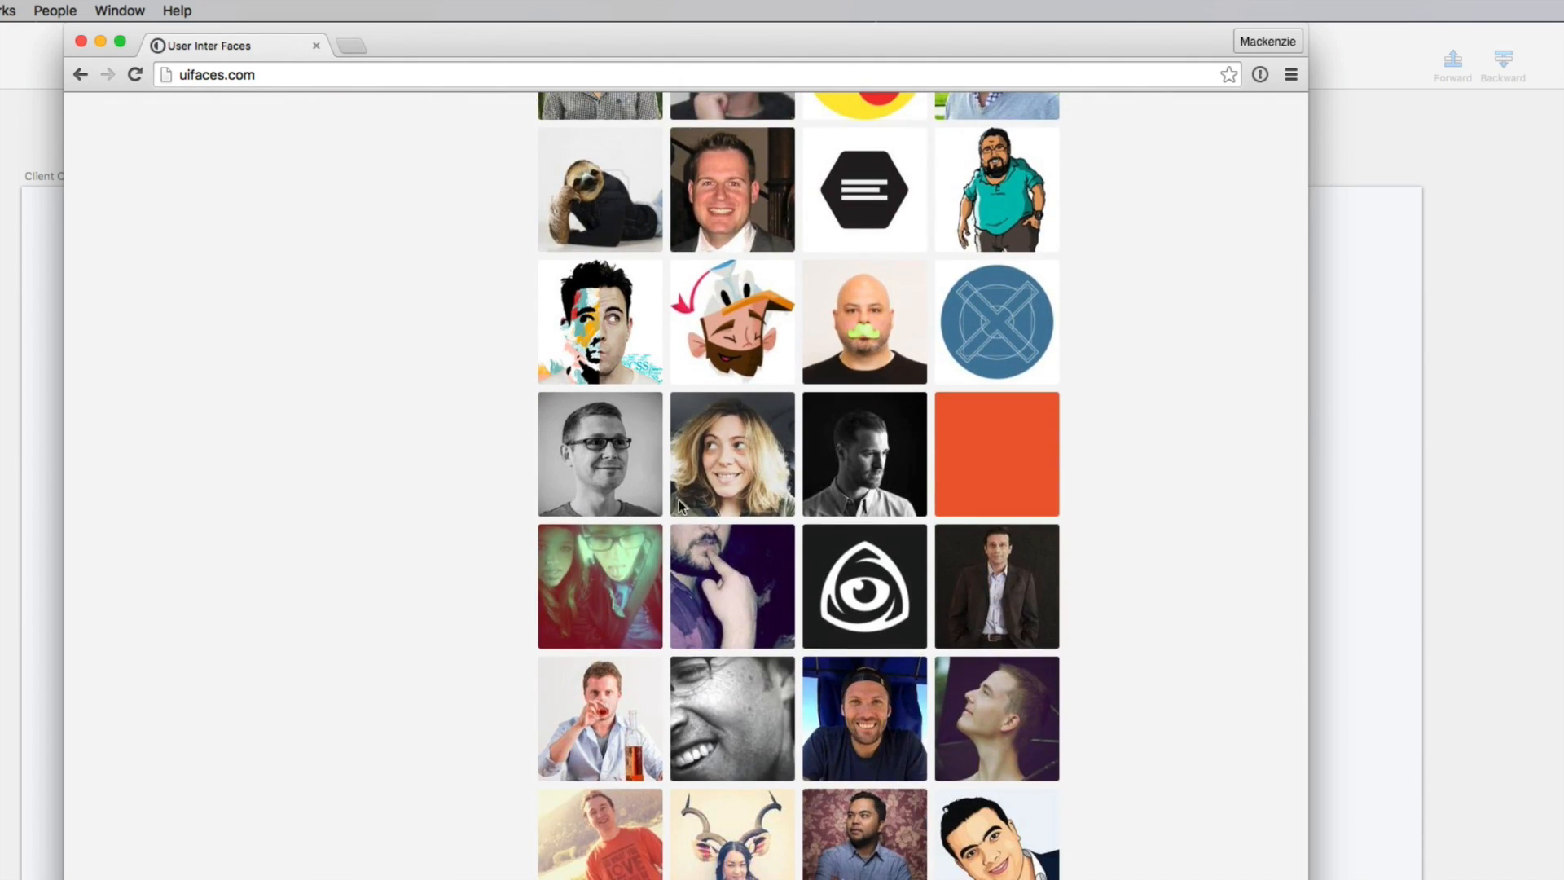
pyautogui.click(758, 461)
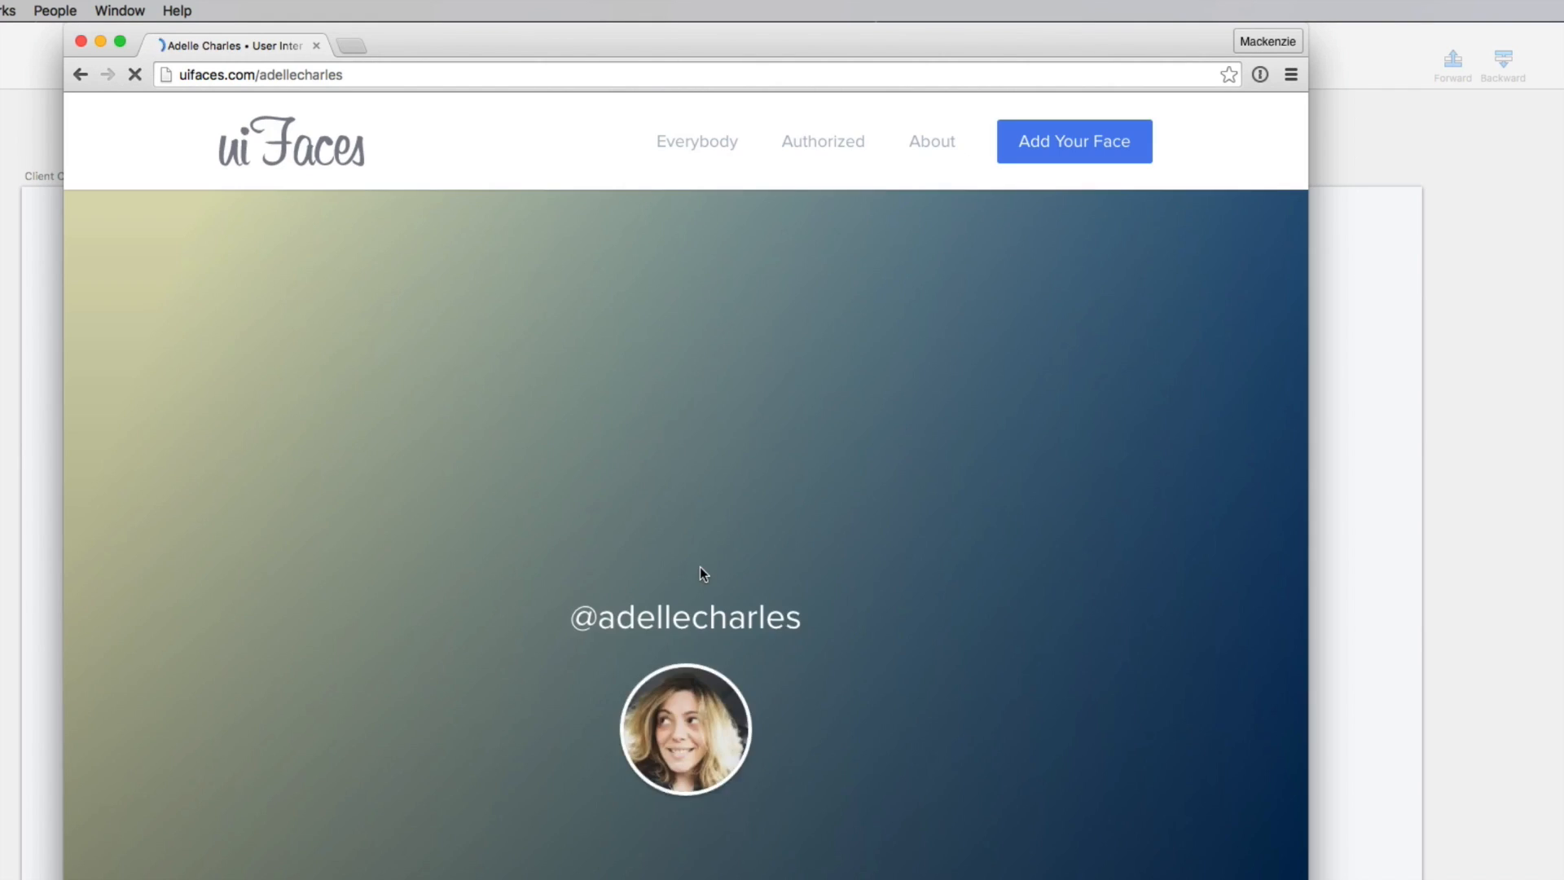
# Bring the woman's portrait into the Sketch design and scale it to about 53 × 53 over the reply bubble's avatar
pyautogui.moveTo(683, 720); pyautogui.dragTo(1384, 702)
pyautogui.click(1558, 503)
pyautogui.moveTo(1116, 787); pyautogui.dragTo(1059, 734)
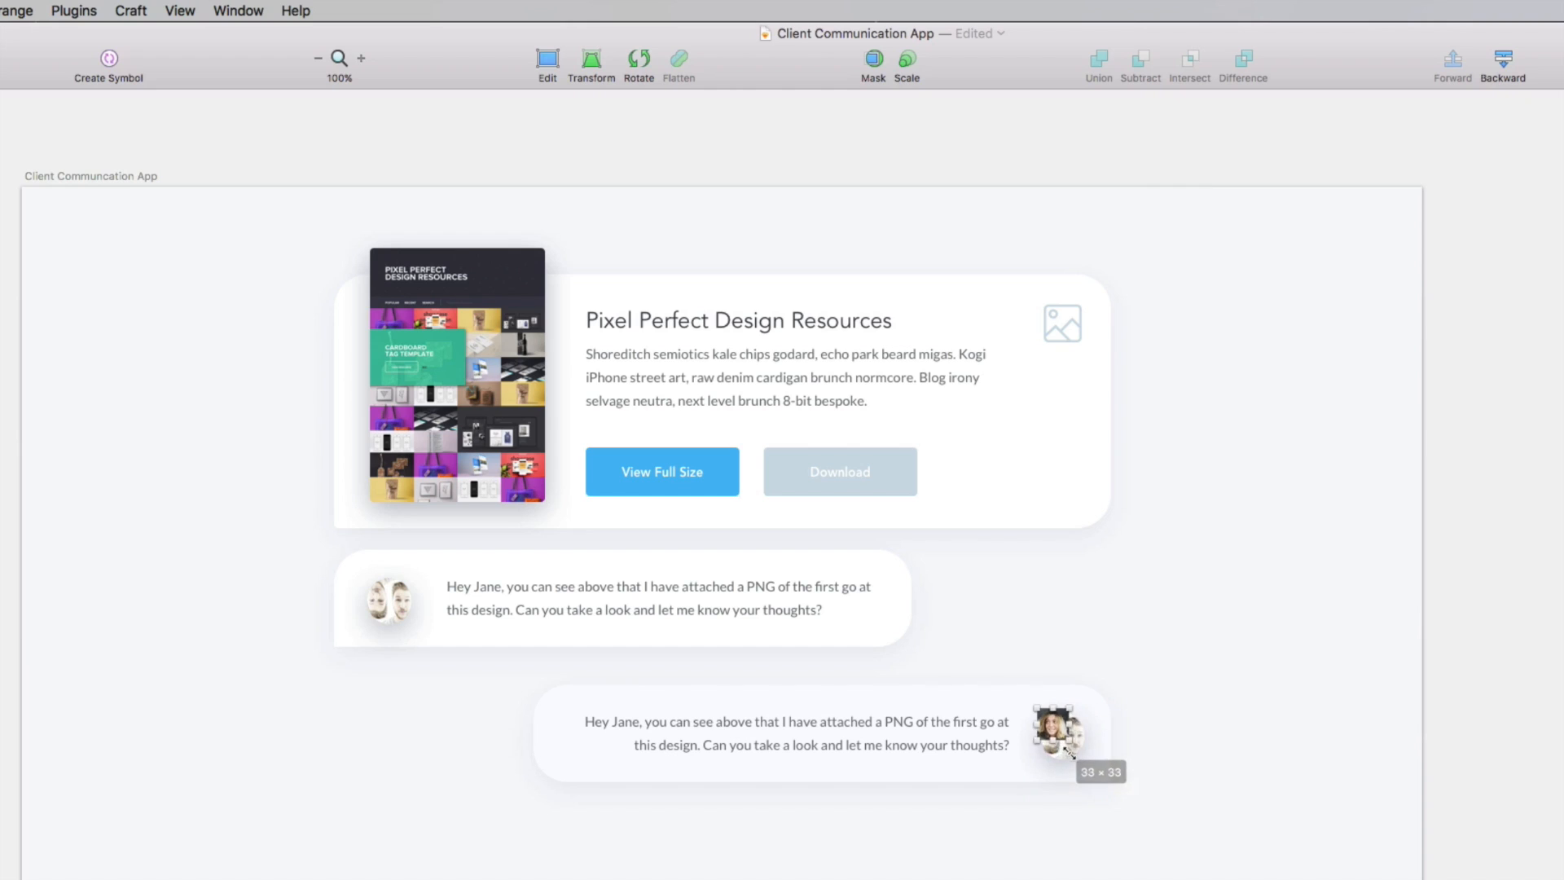
pyautogui.click(1147, 800)
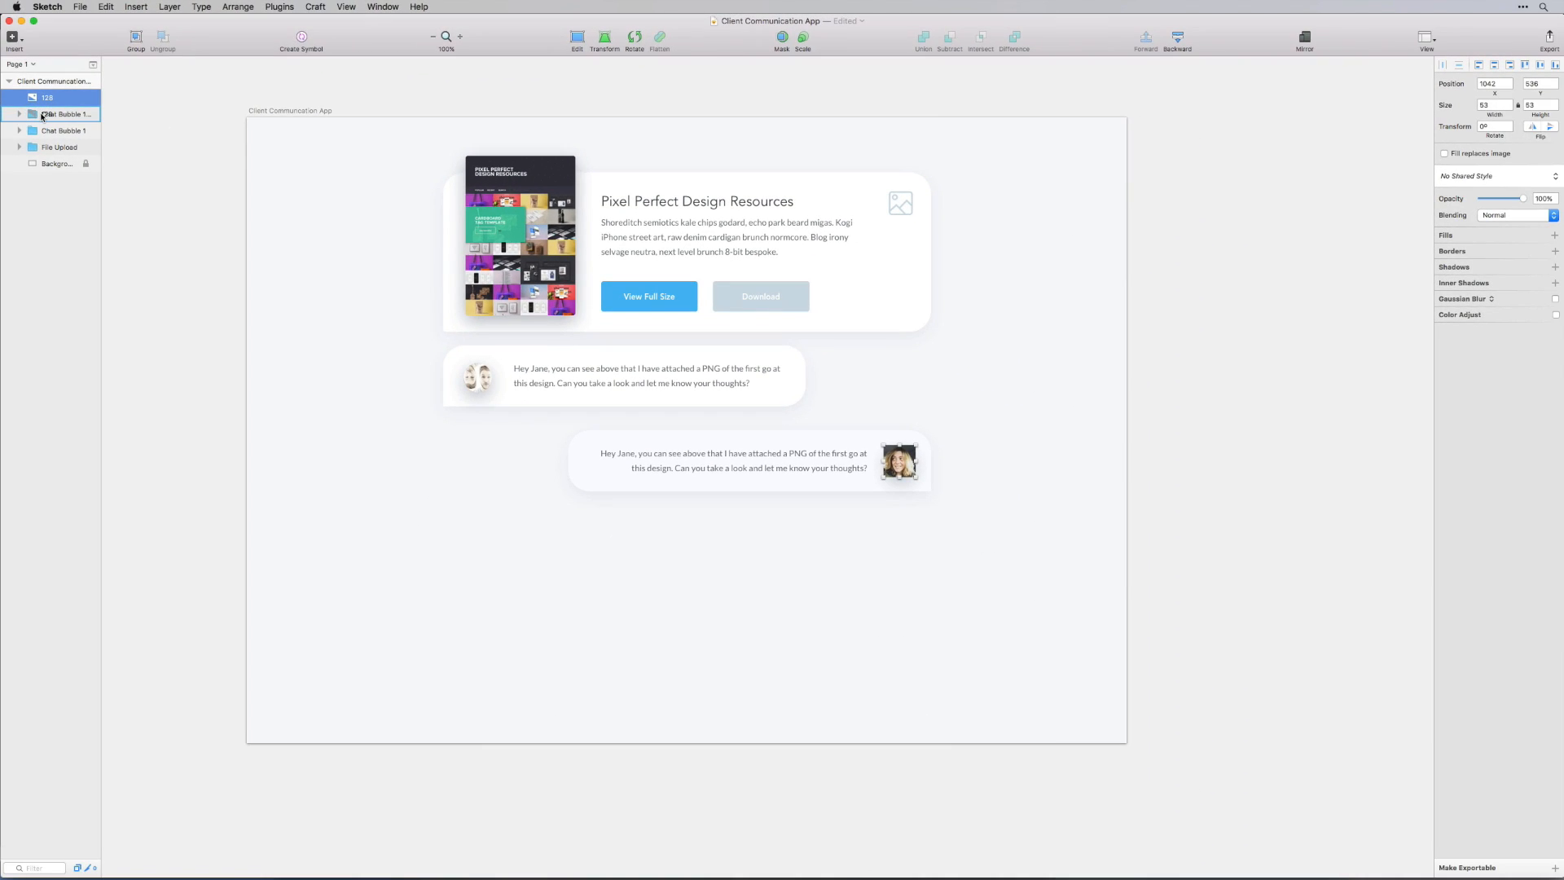
# Move the new portrait into the reply bubble's group above the oval mask and delete the old profile image
pyautogui.moveTo(41, 117); pyautogui.dragTo(60, 137)
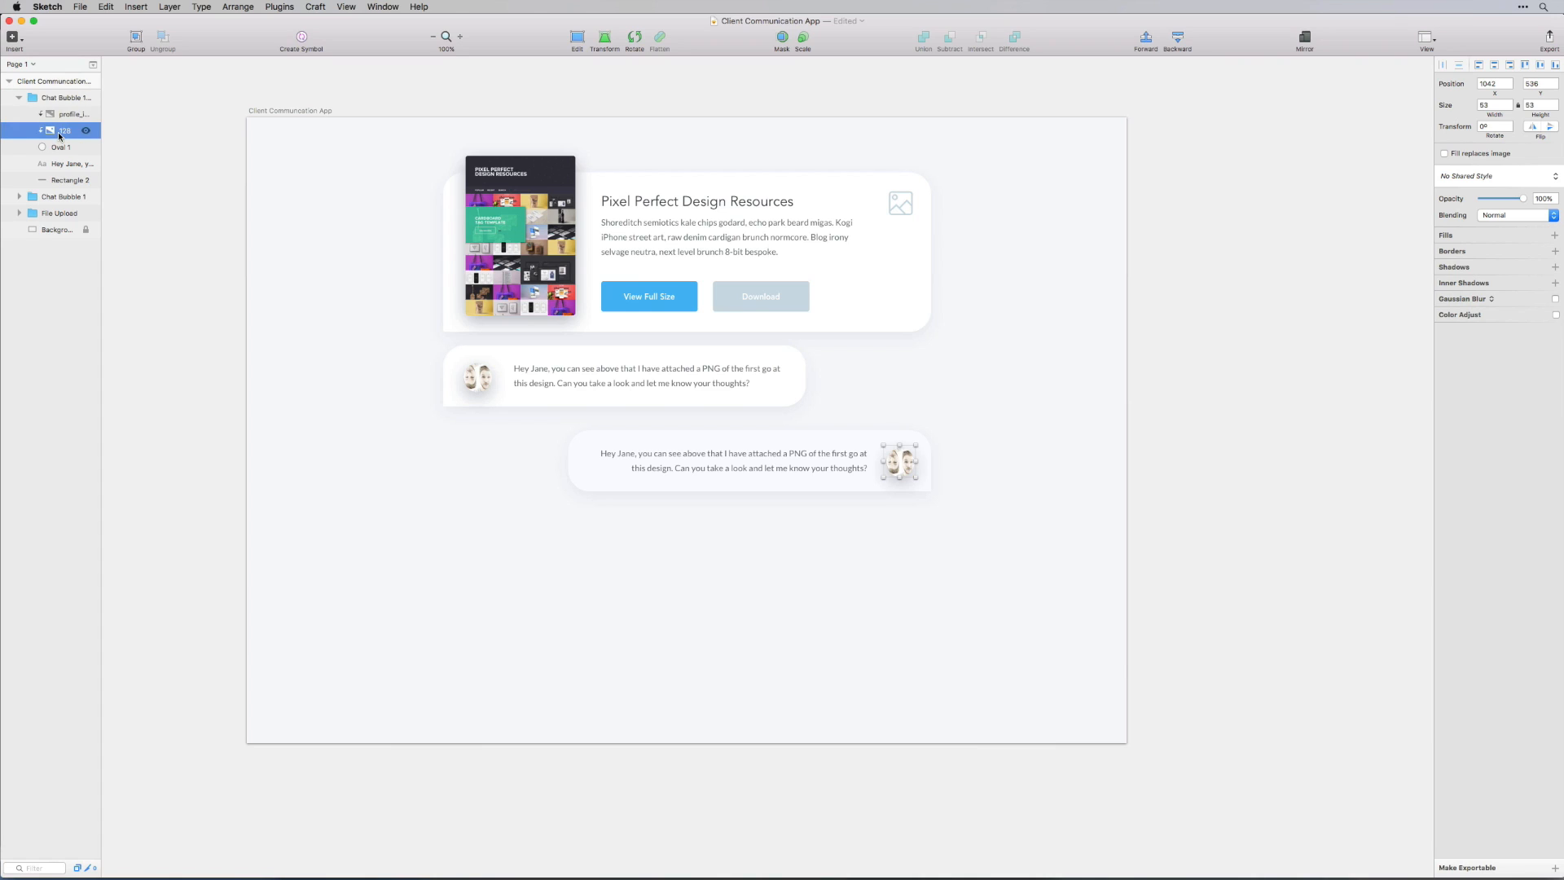
pyautogui.click(59, 114)
pyautogui.press('BackSpace')
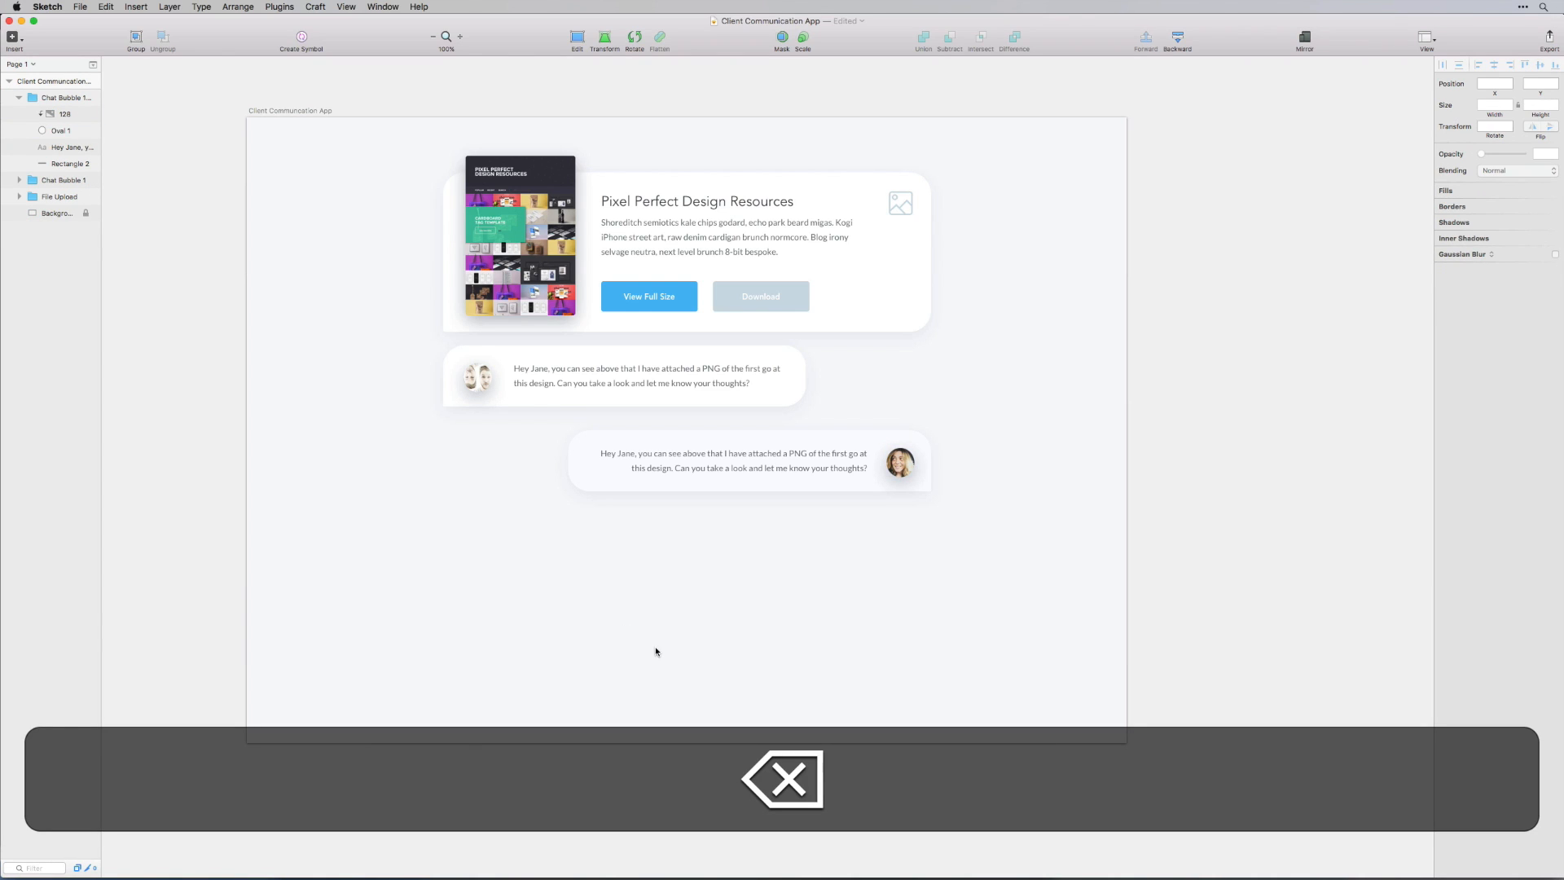
# Replace the reply message with a greeting to the sender and "This is looking great! Can I see it with a different color instead of that green?"
pyautogui.click(751, 455)
pyautogui.press('super+a')
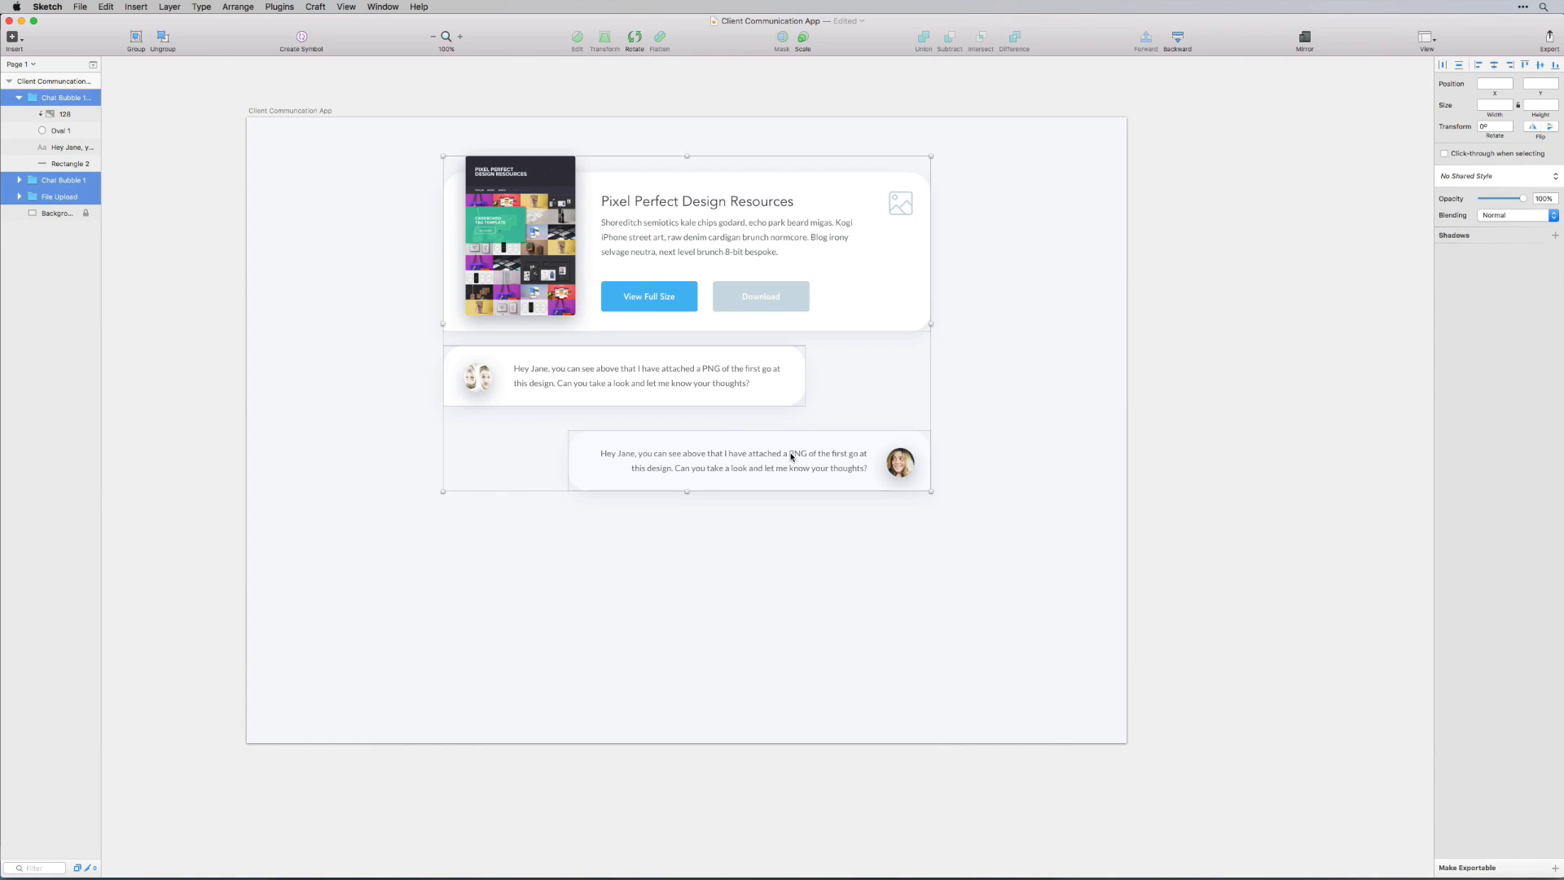
pyautogui.doubleClick(790, 453)
pyautogui.doubleClick(789, 453)
pyautogui.press('super+a')
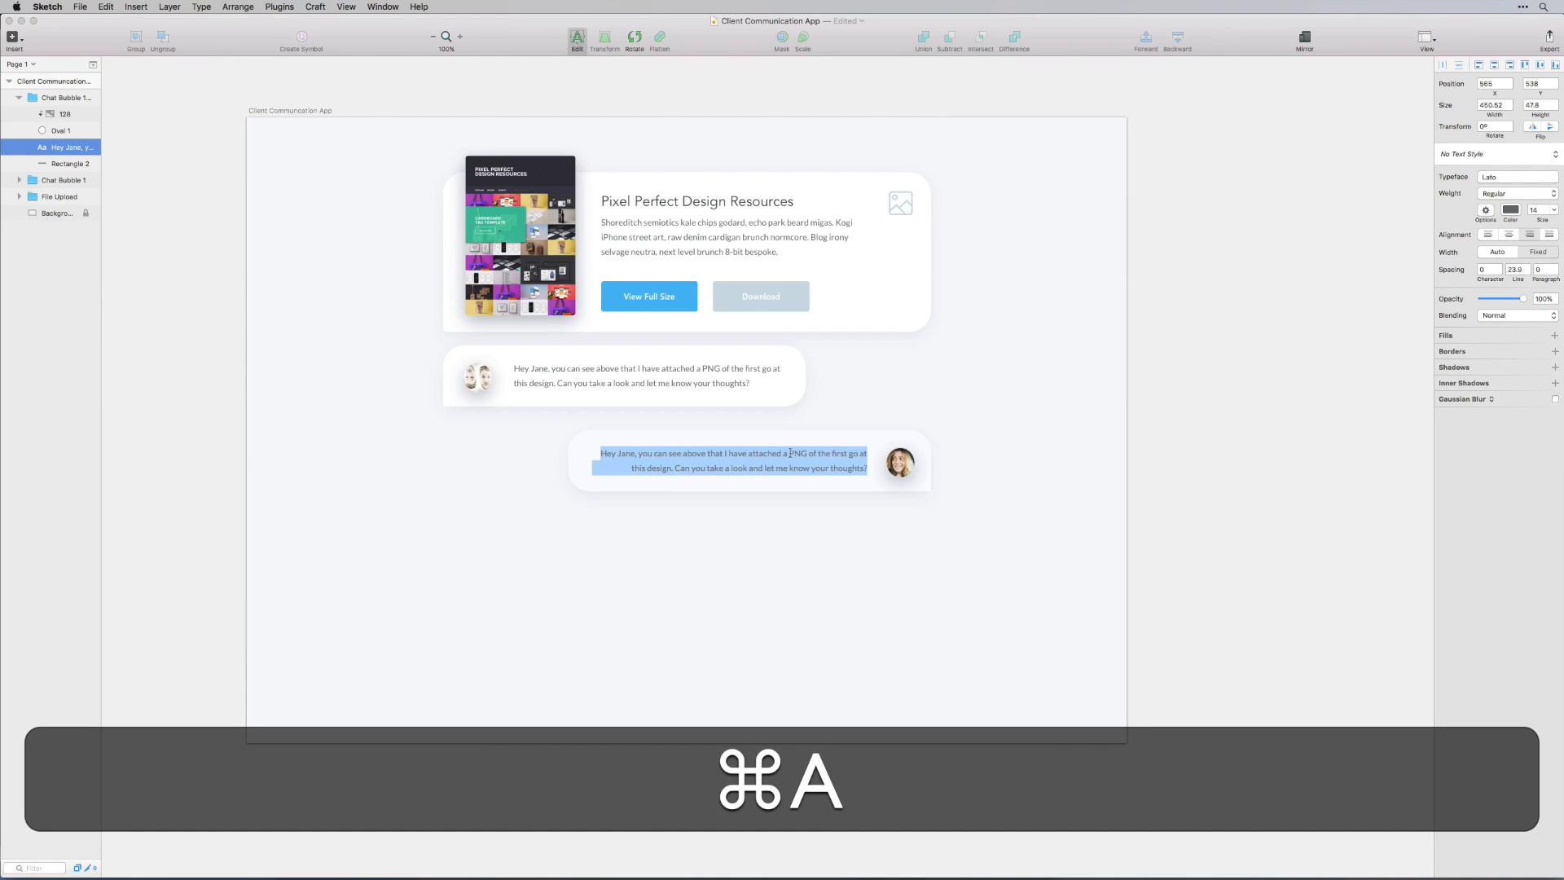
pyautogui.write('Hi')
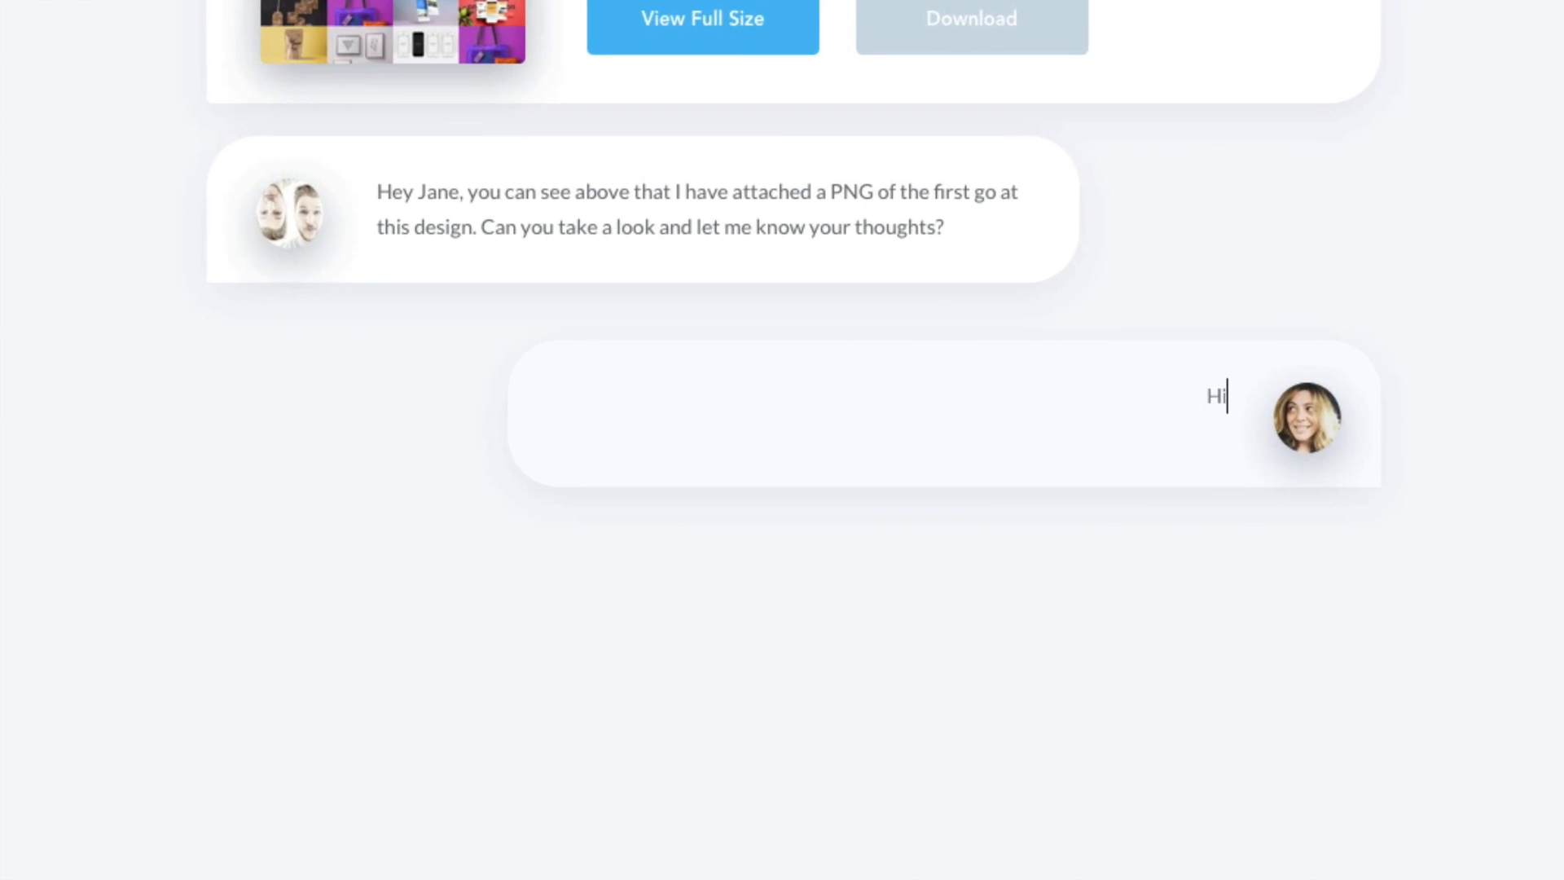
pyautogui.write(' Mackenzie!')
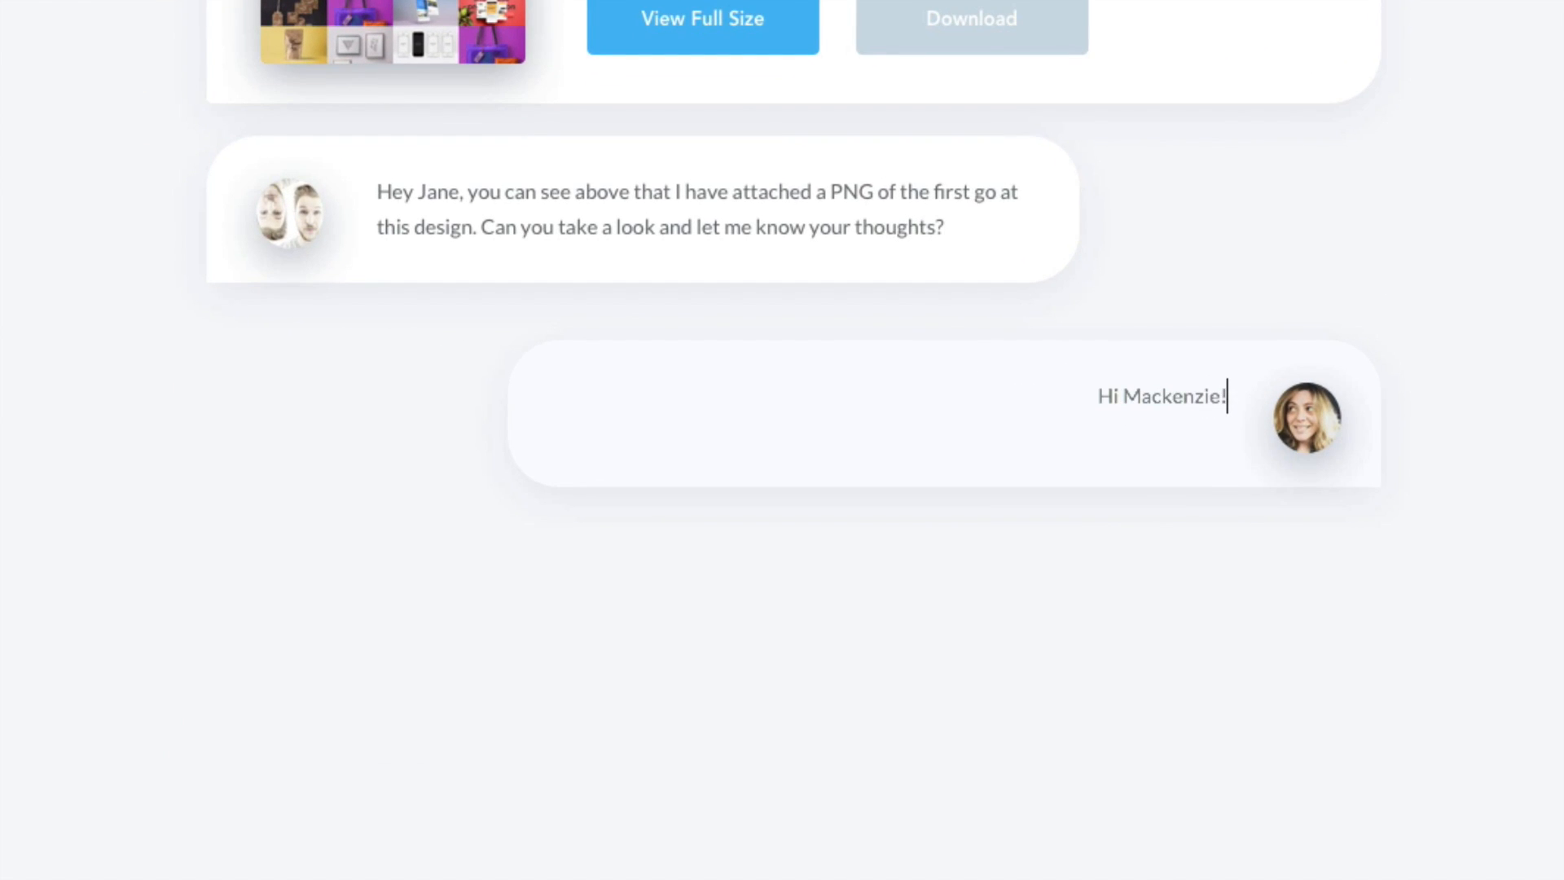
pyautogui.write(' This is lookin')
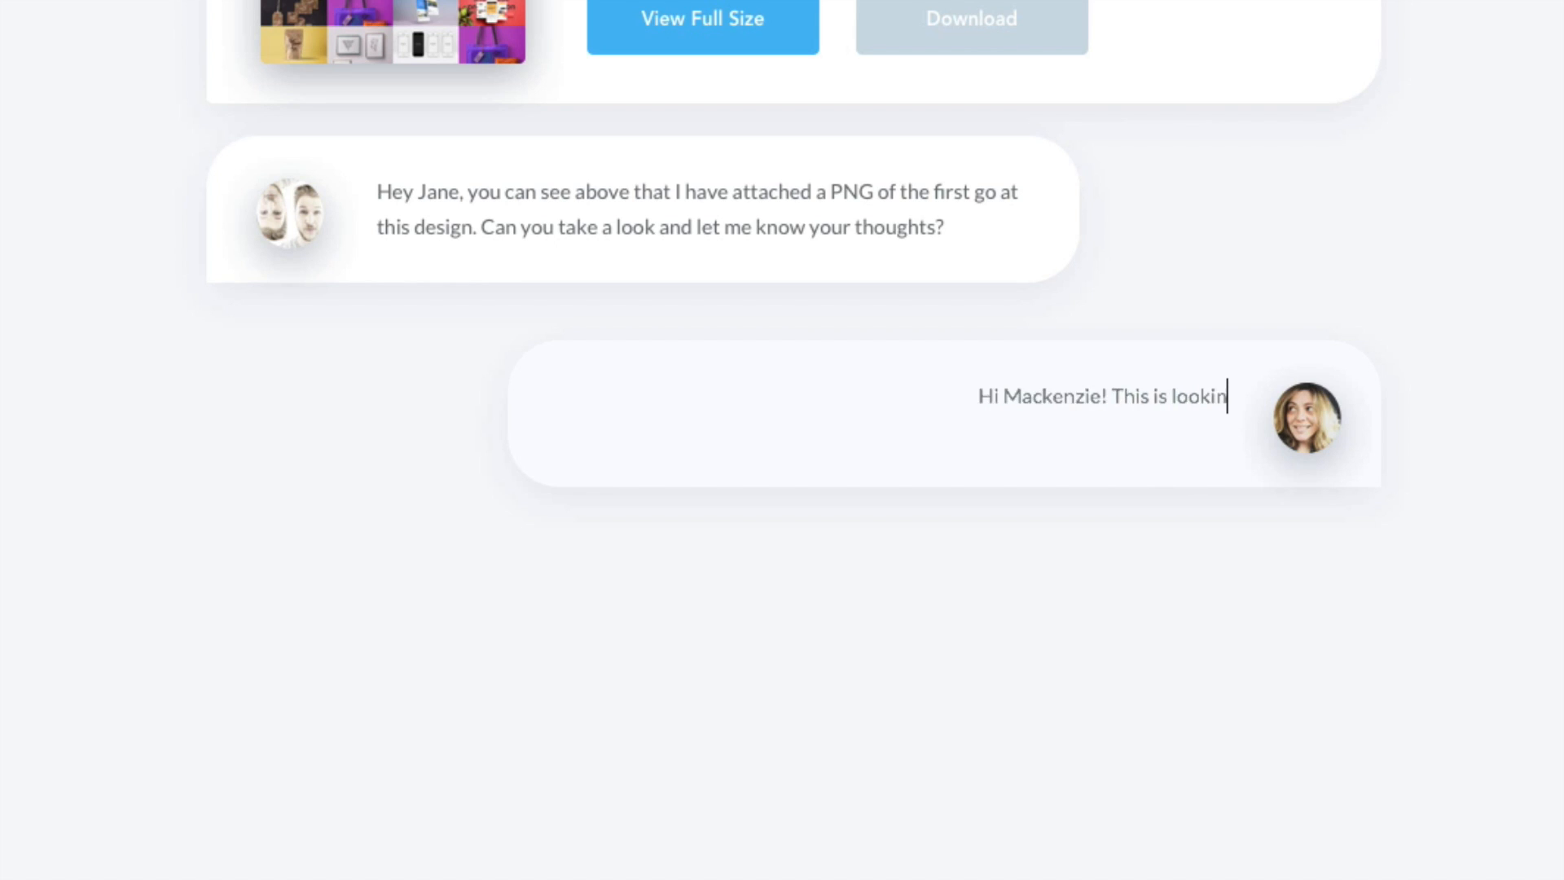
pyautogui.write('g great! Can')
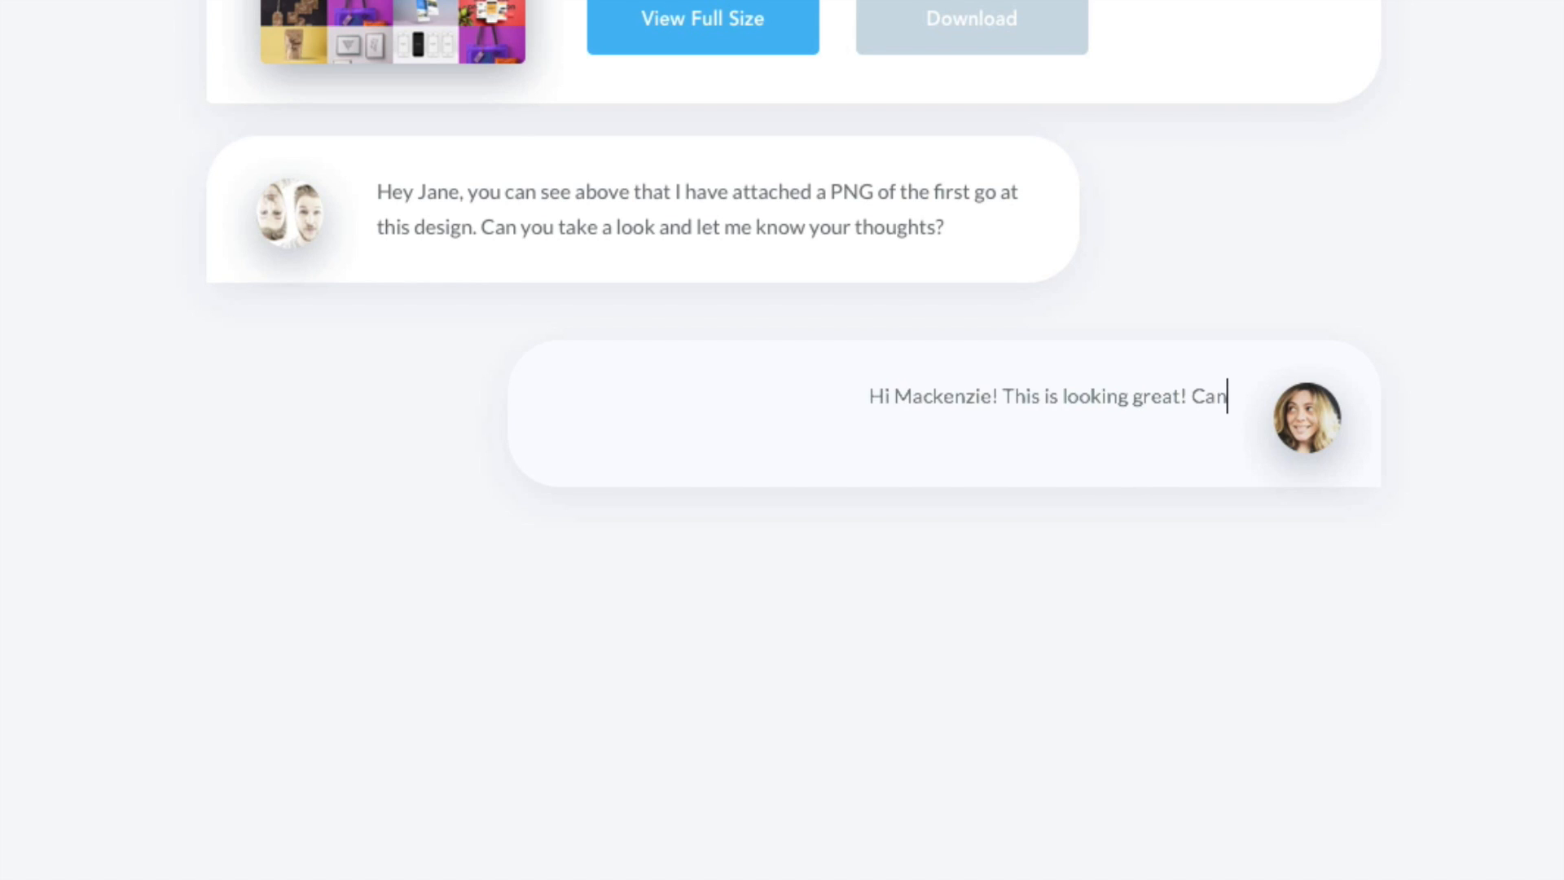
pyautogui.write(' I see')
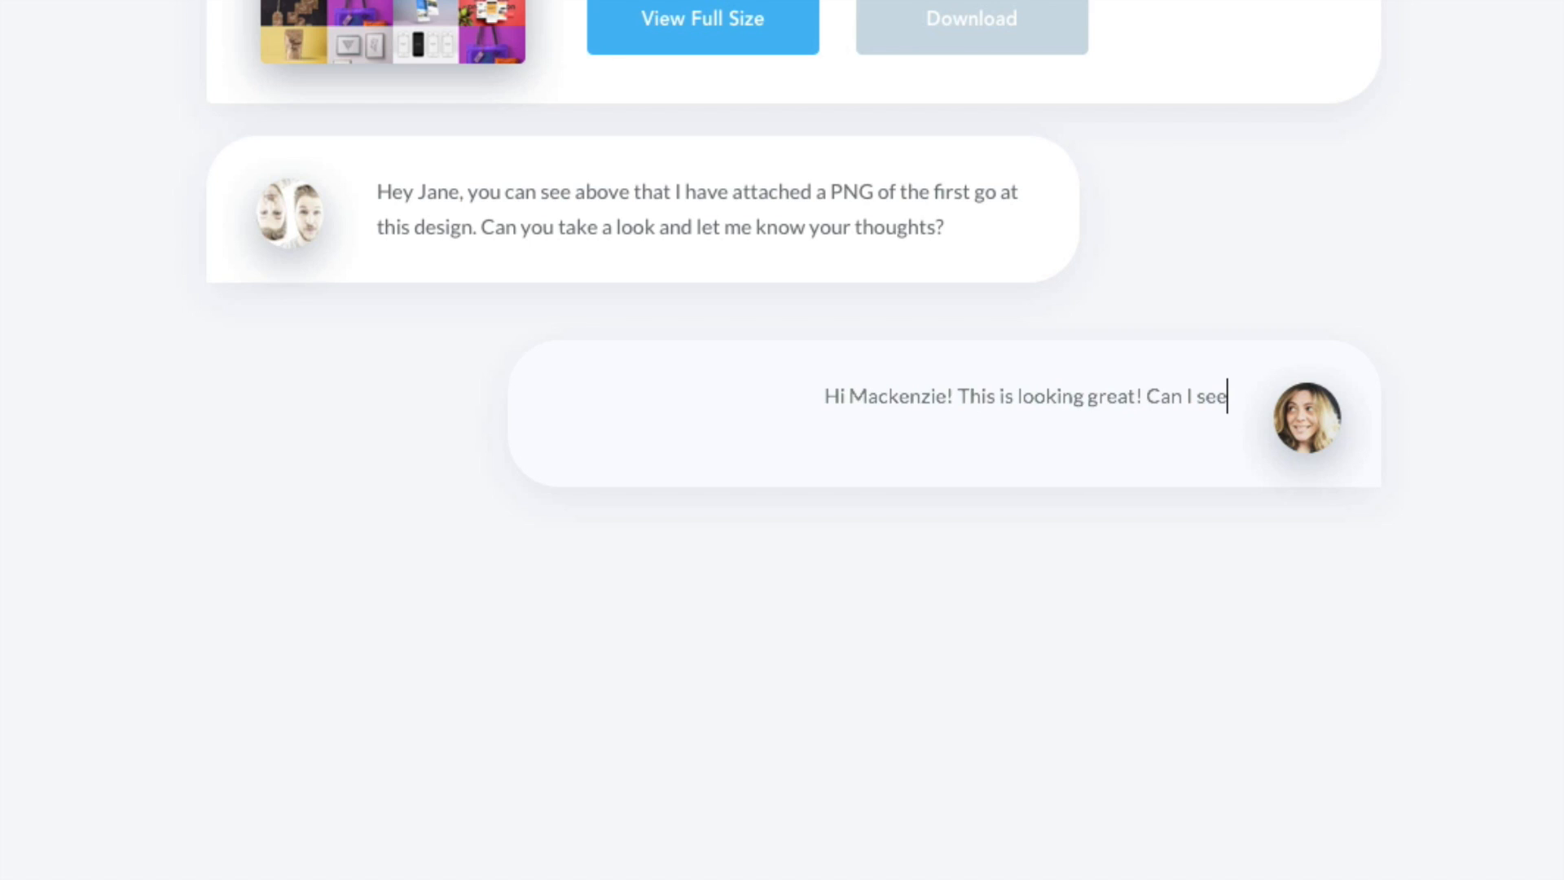
pyautogui.write(' it with a different color?')
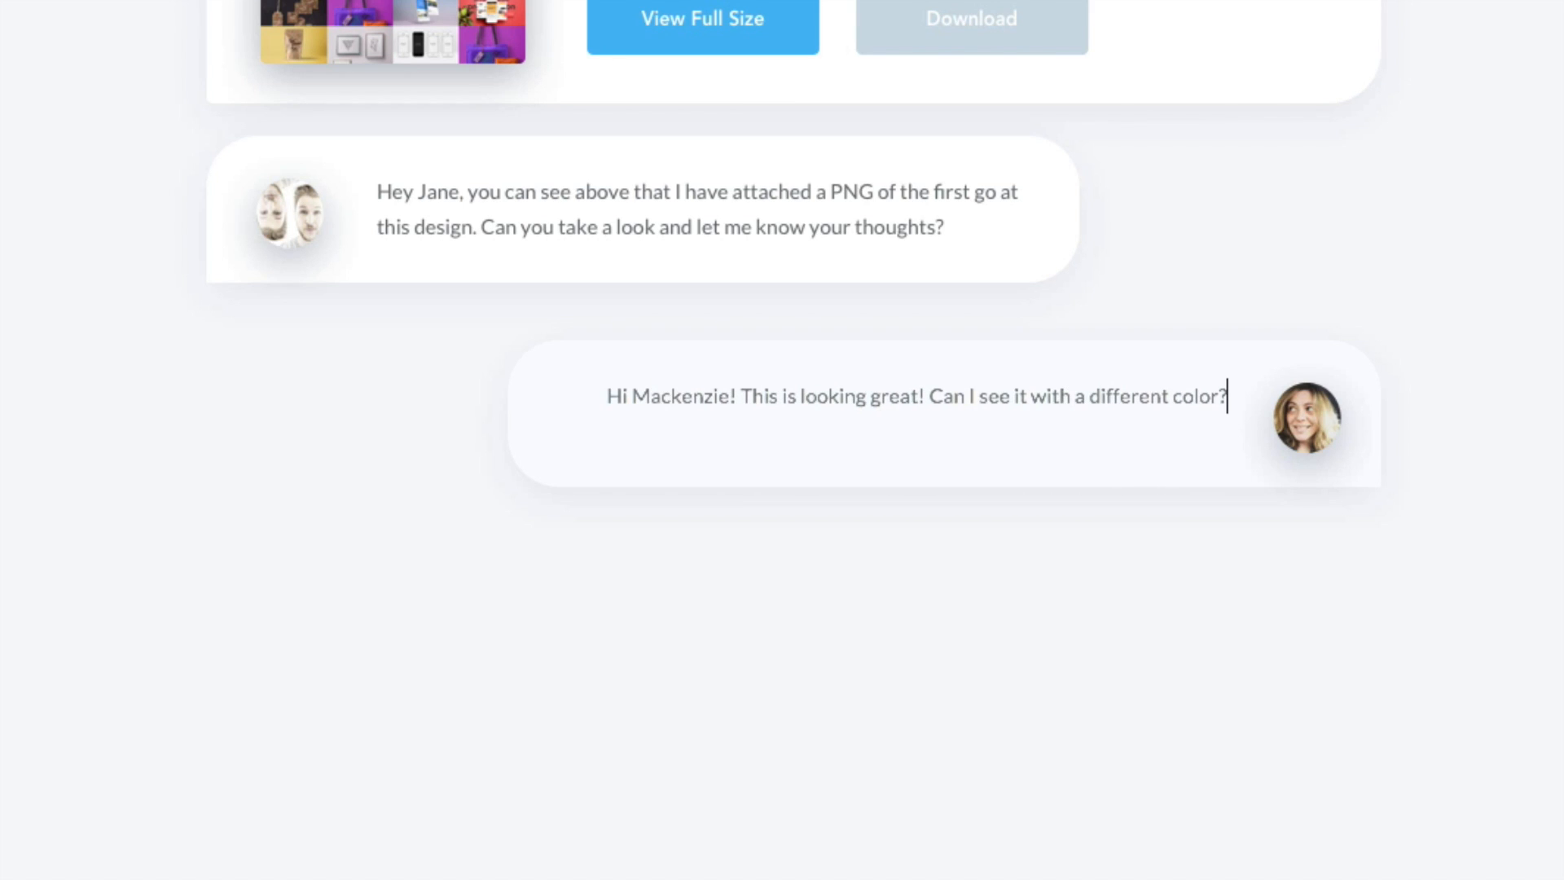
pyautogui.press('BackSpace')
pyautogui.write('instead of that g')
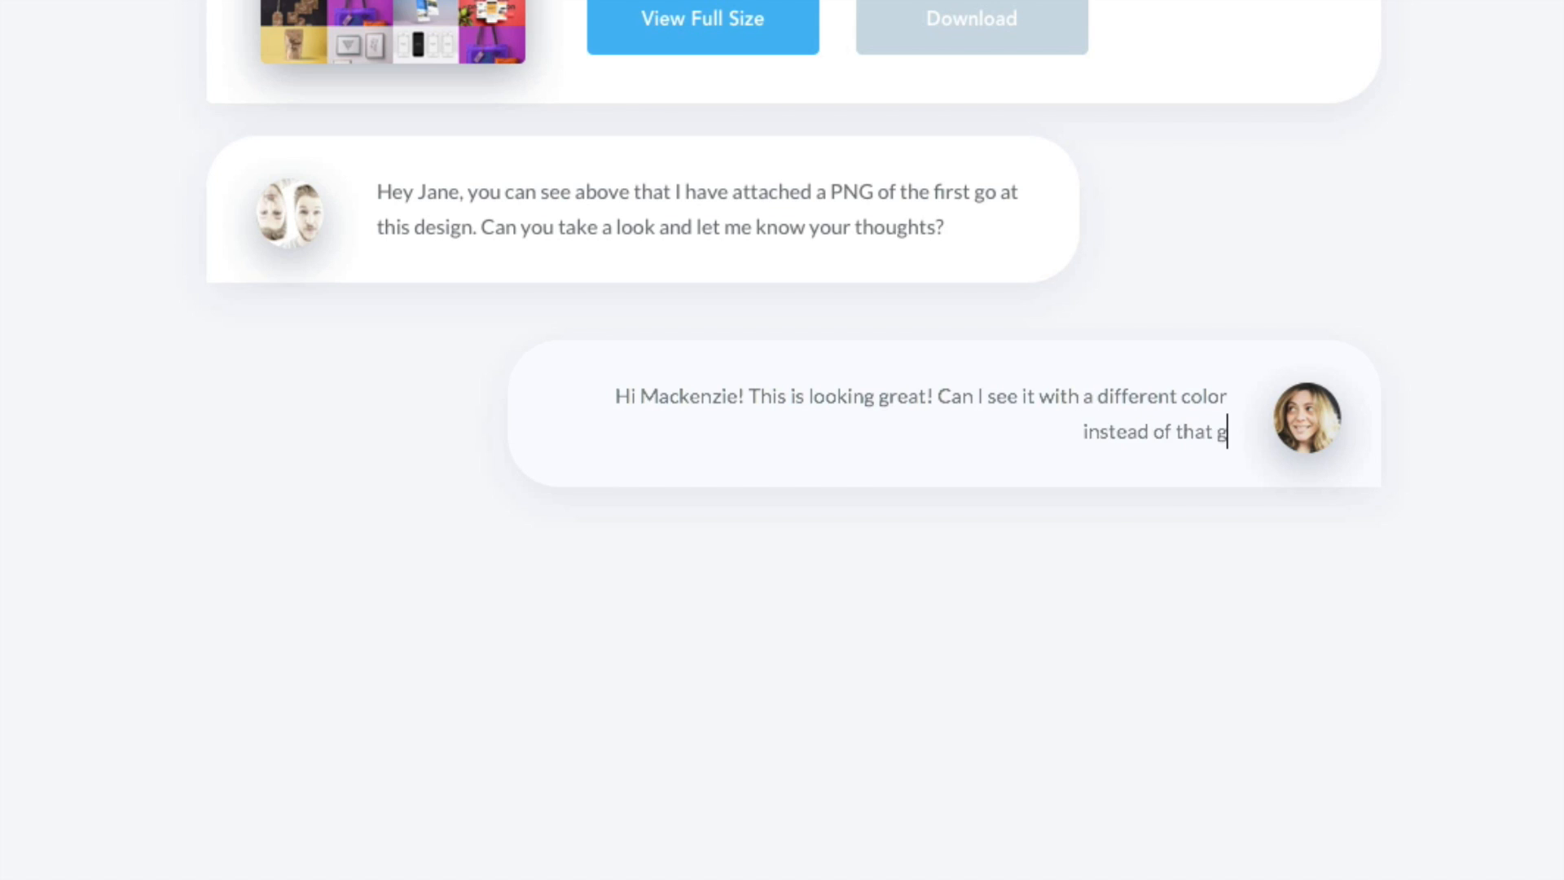
pyautogui.write('reen?')
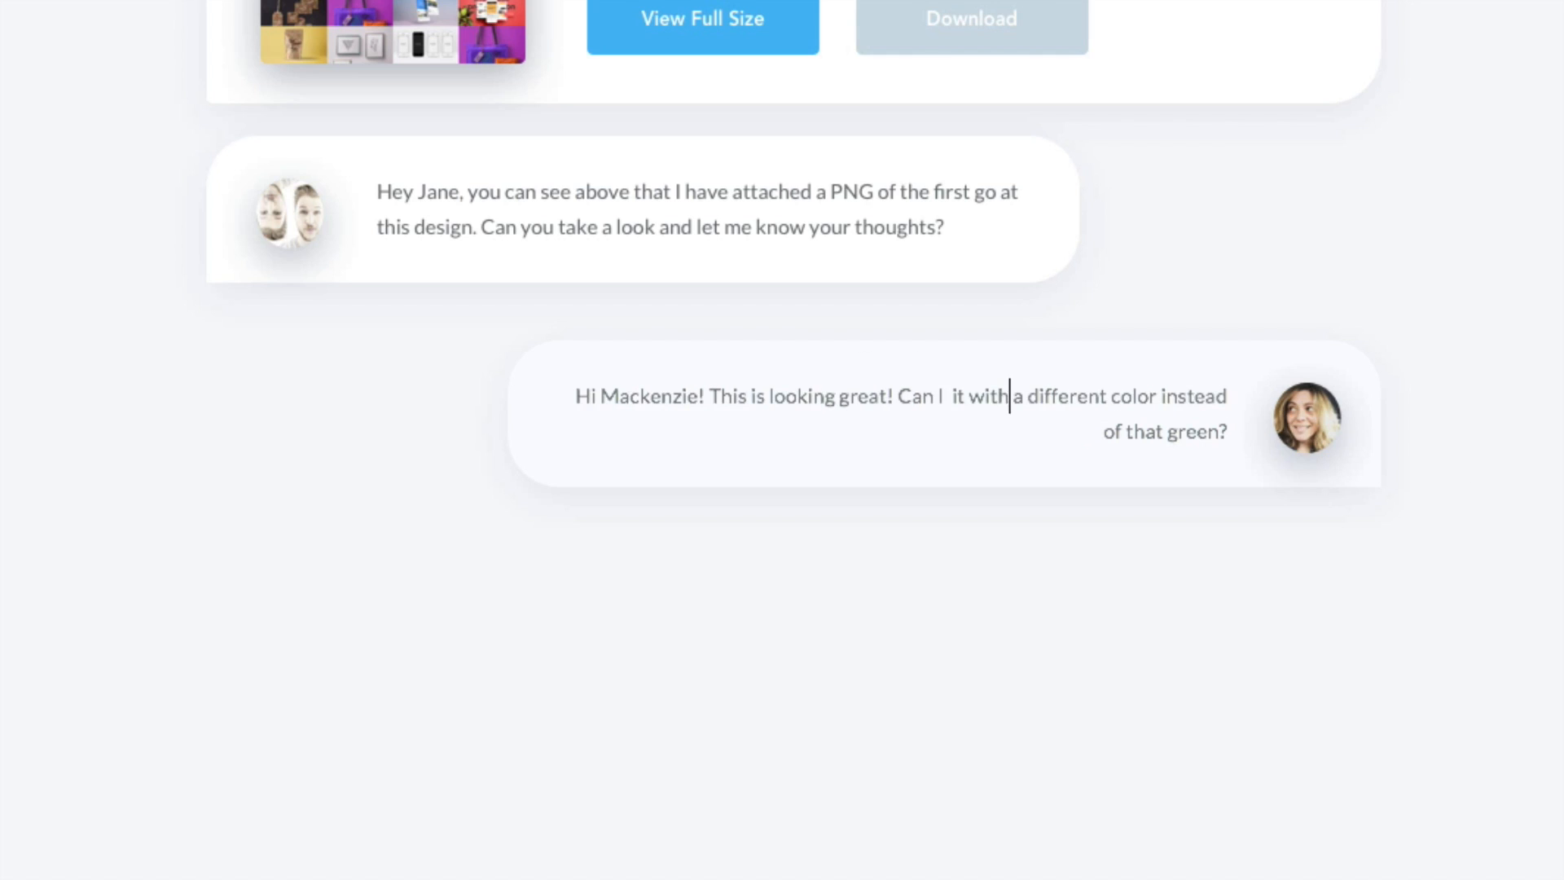
# Break the reply message before "a different color" and narrow its text box to fit the two lines
pyautogui.press('Return')
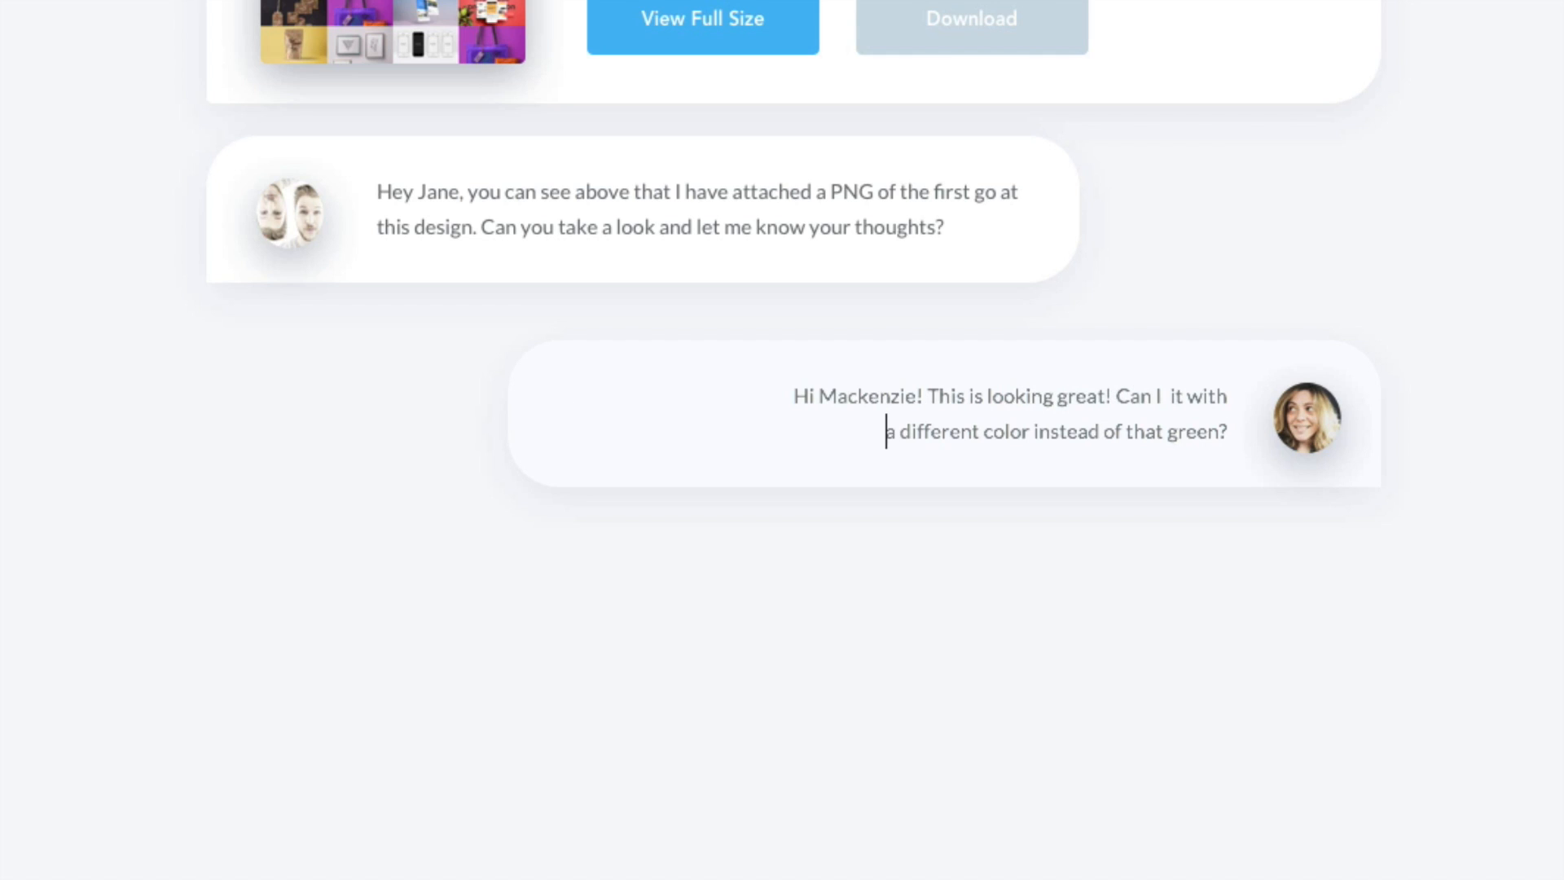
pyautogui.press('Escape')
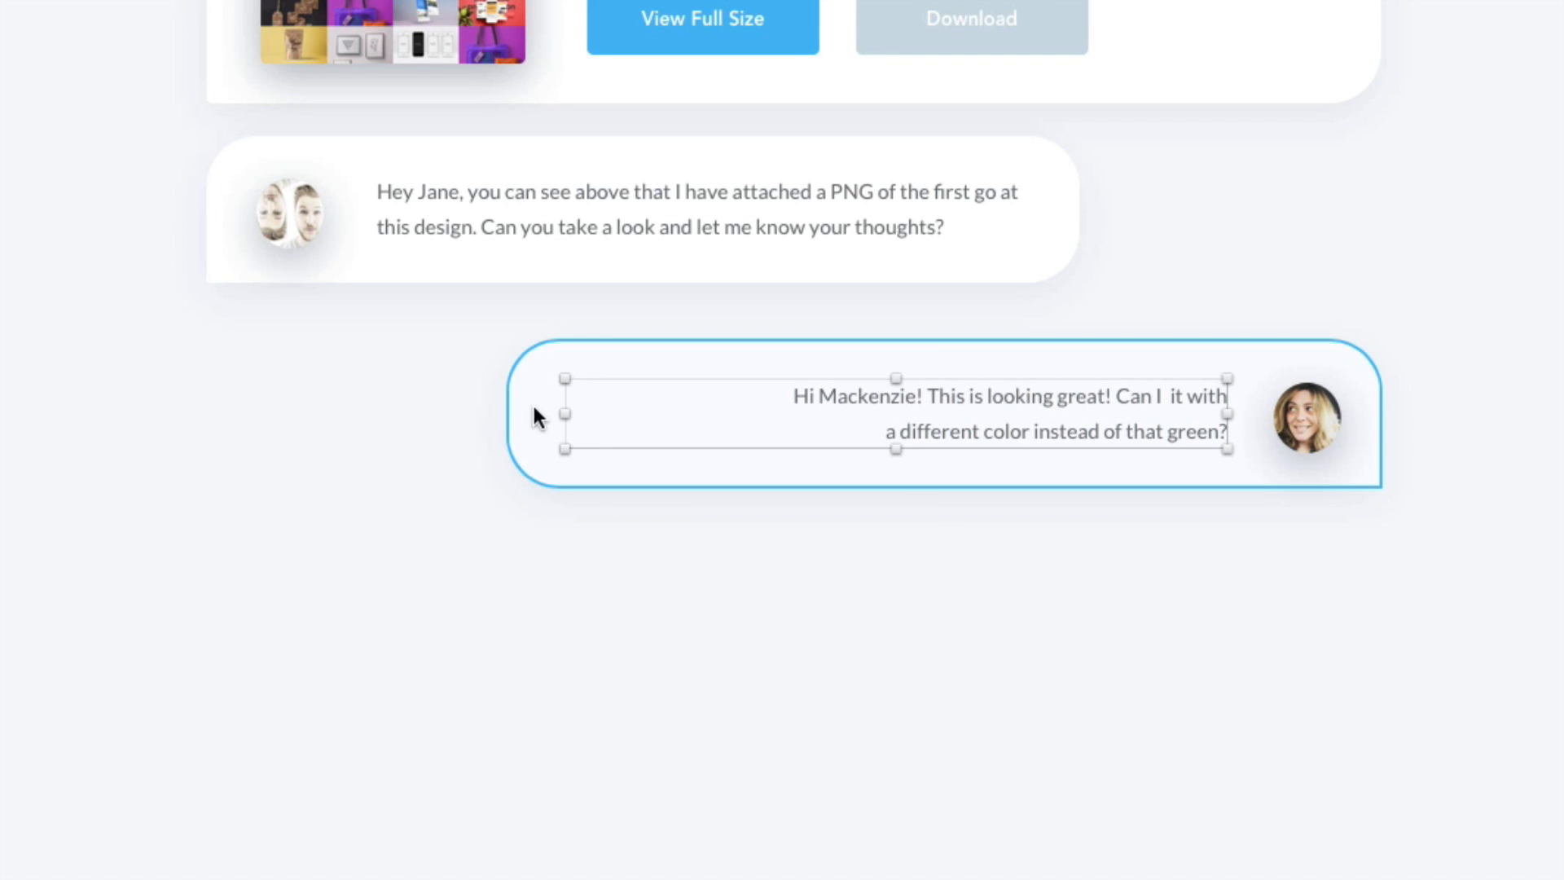
pyautogui.click(535, 400)
pyautogui.doubleClick(578, 415)
pyautogui.moveTo(567, 415); pyautogui.dragTo(782, 421)
pyautogui.press('Escape')
pyautogui.click(510, 417)
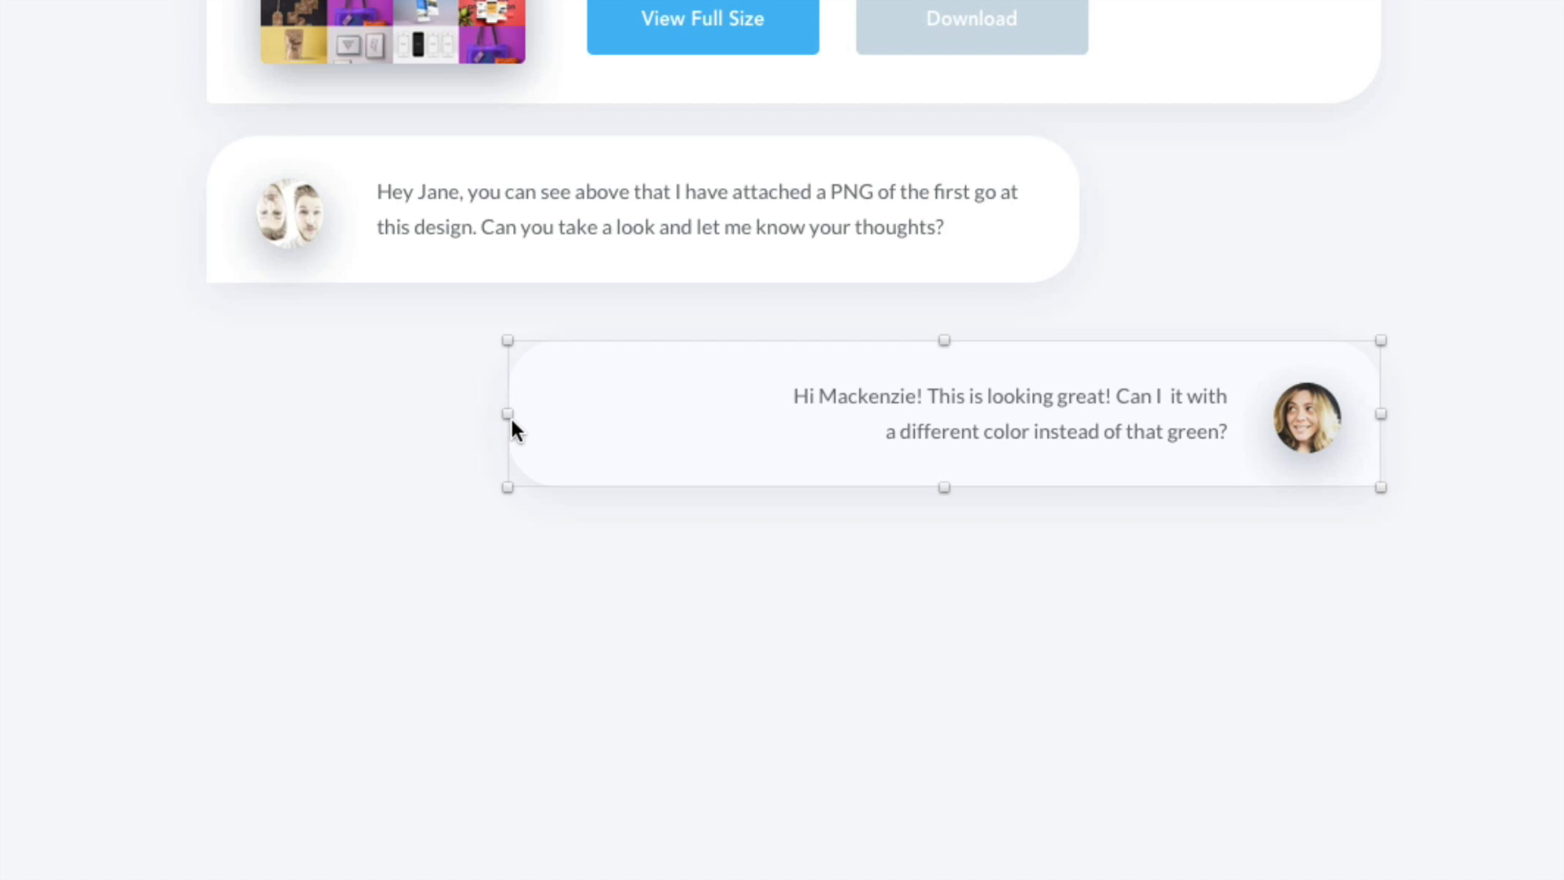
pyautogui.moveTo(510, 415); pyautogui.dragTo(752, 417)
pyautogui.press('super+z')
pyautogui.click(817, 606)
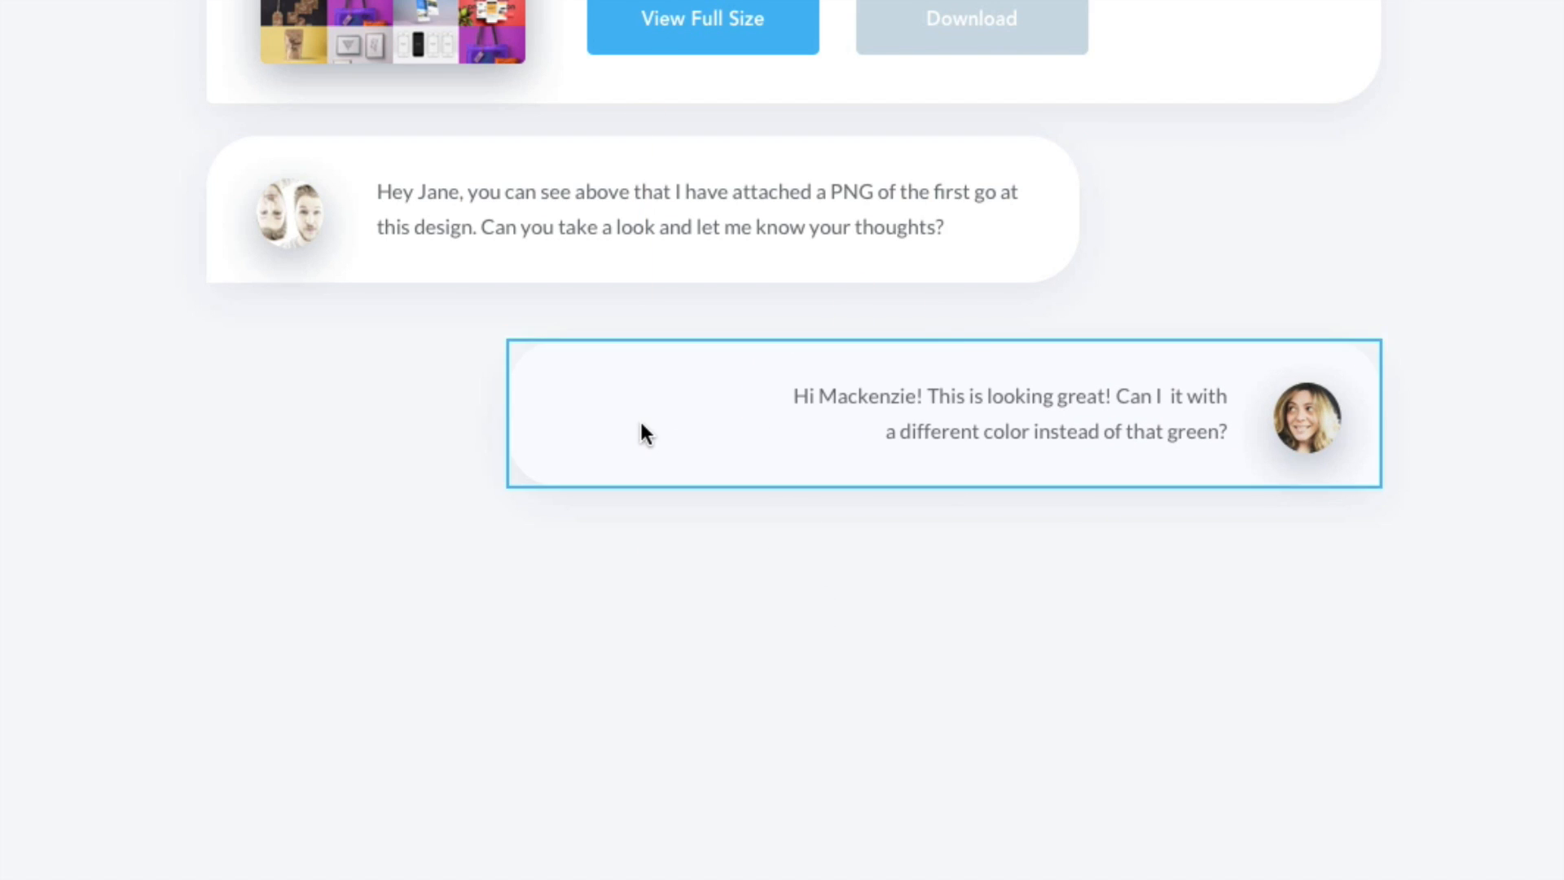
# Narrow the reply bubble's background rectangle from its left edge so it fits closely around the shorter message
pyautogui.click(641, 423)
pyautogui.moveTo(512, 414); pyautogui.dragTo(750, 412)
pyautogui.click(1467, 367)
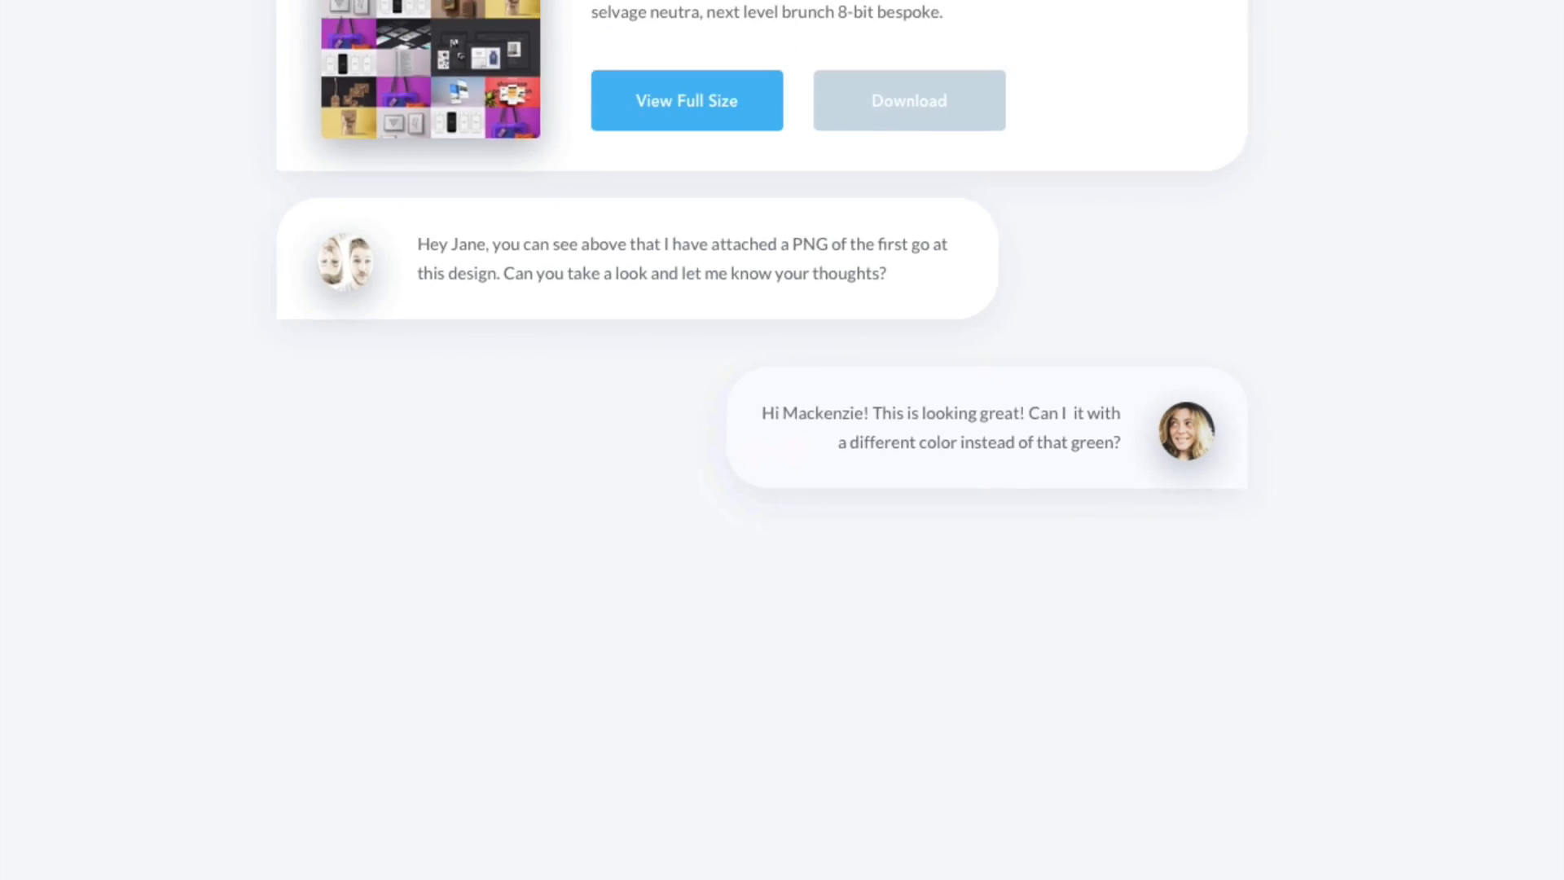
# Add a timestamp text reading "10:28am" just below the left end of the first chat bubble
pyautogui.press('space')
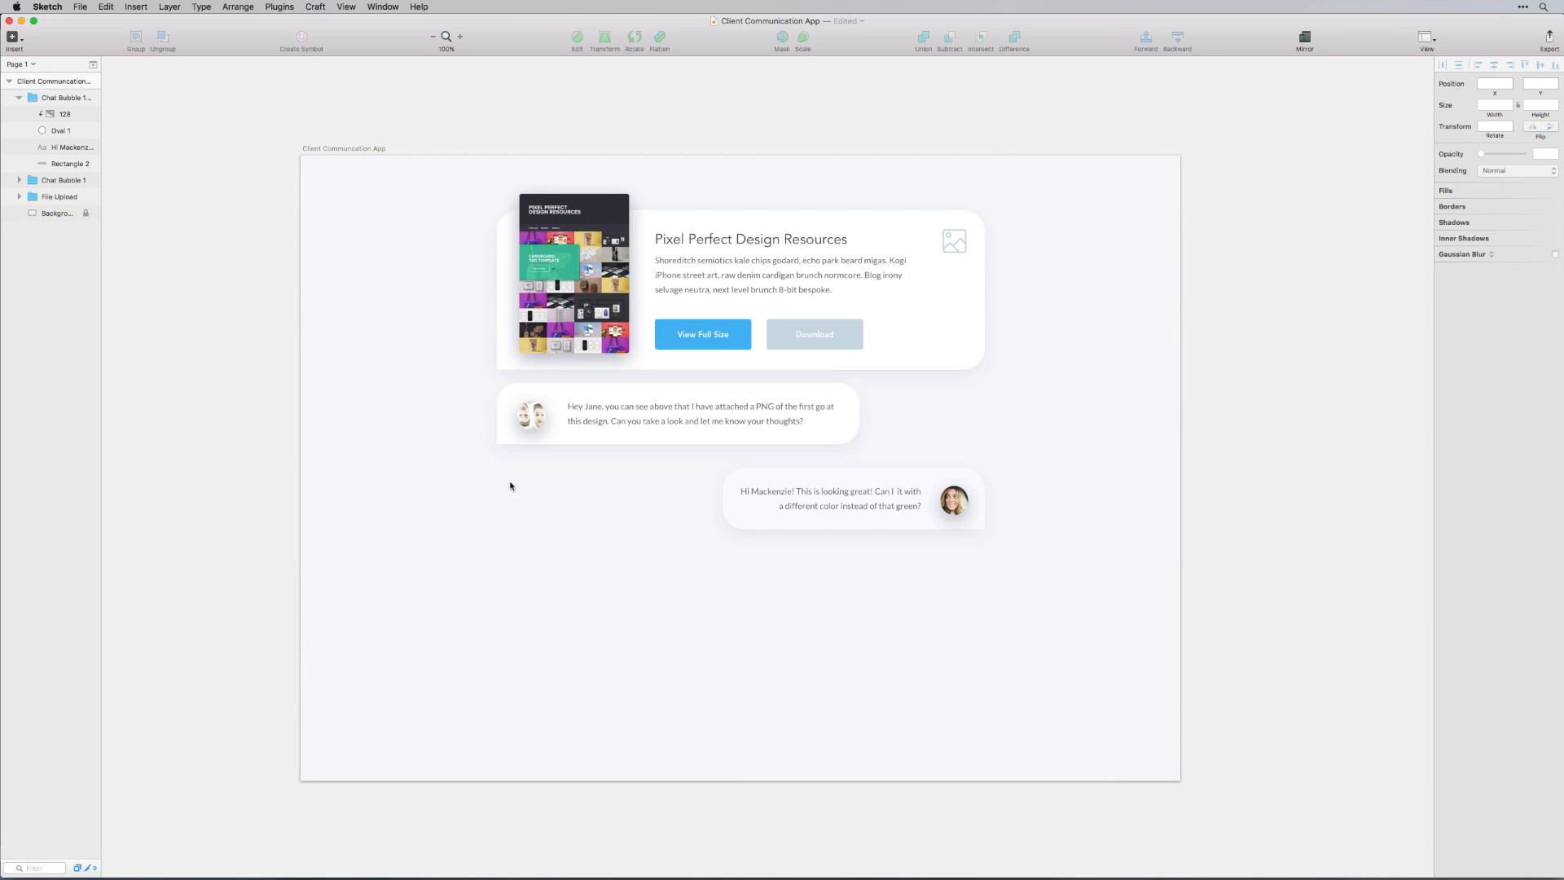
pyautogui.press('t')
pyautogui.click(495, 455)
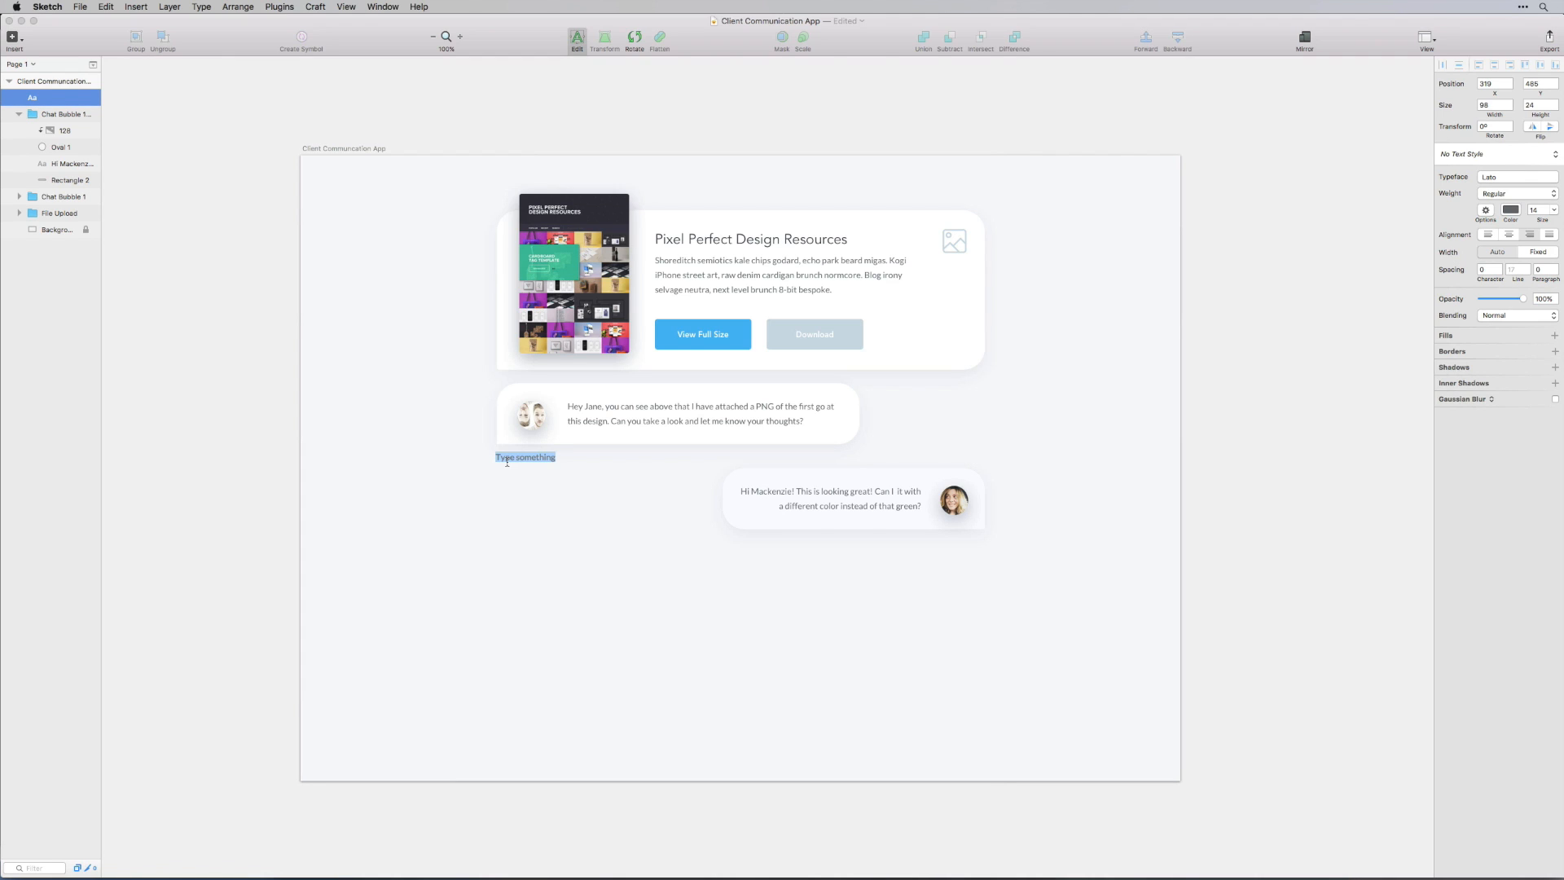
pyautogui.write('10')
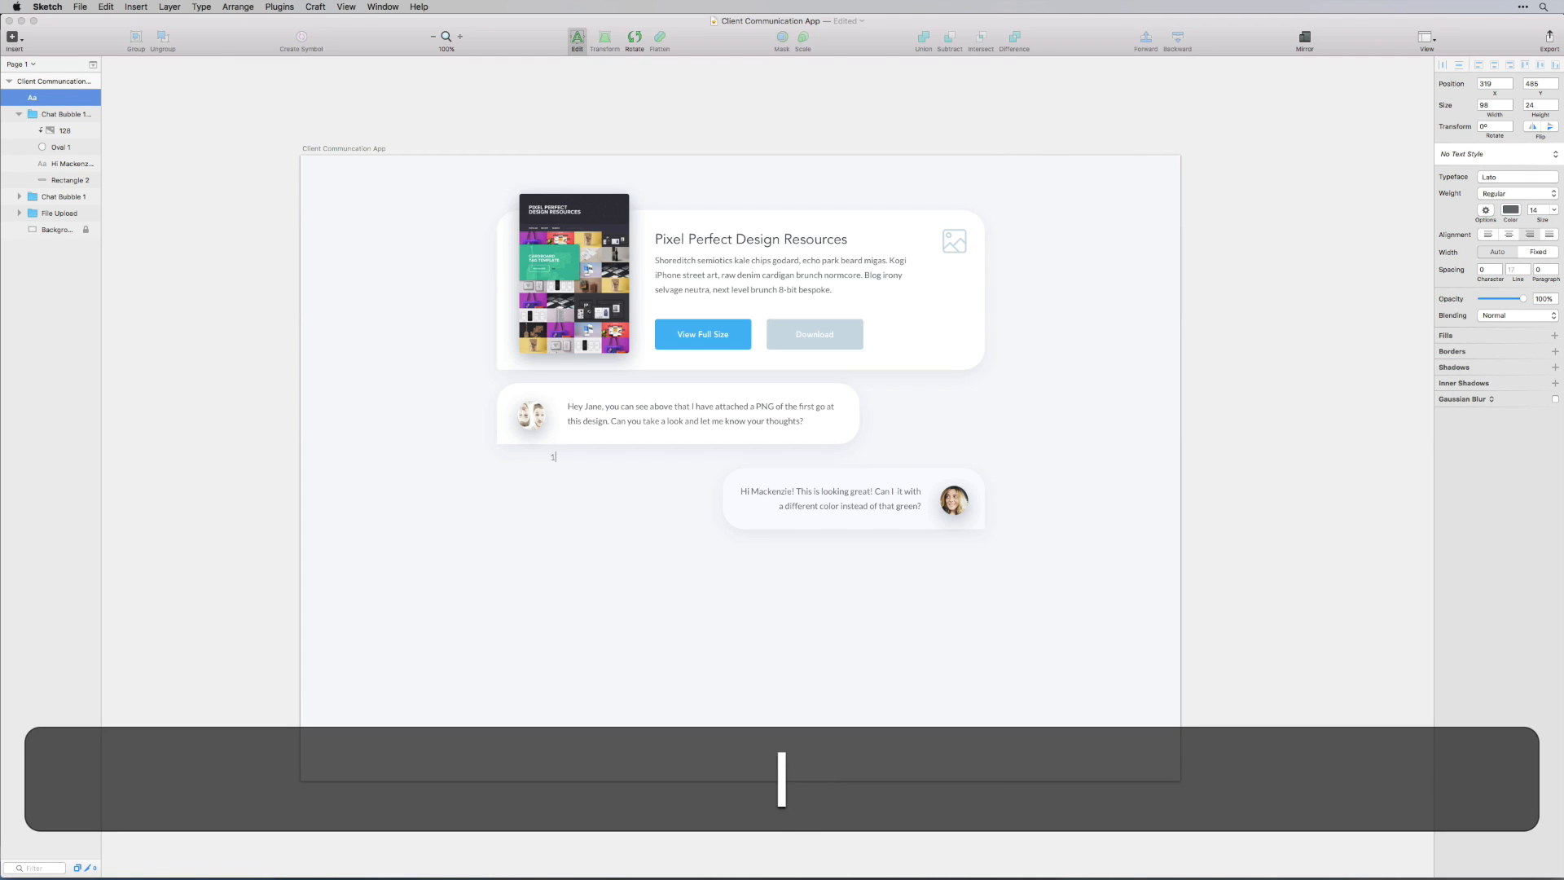
pyautogui.write('0:28')
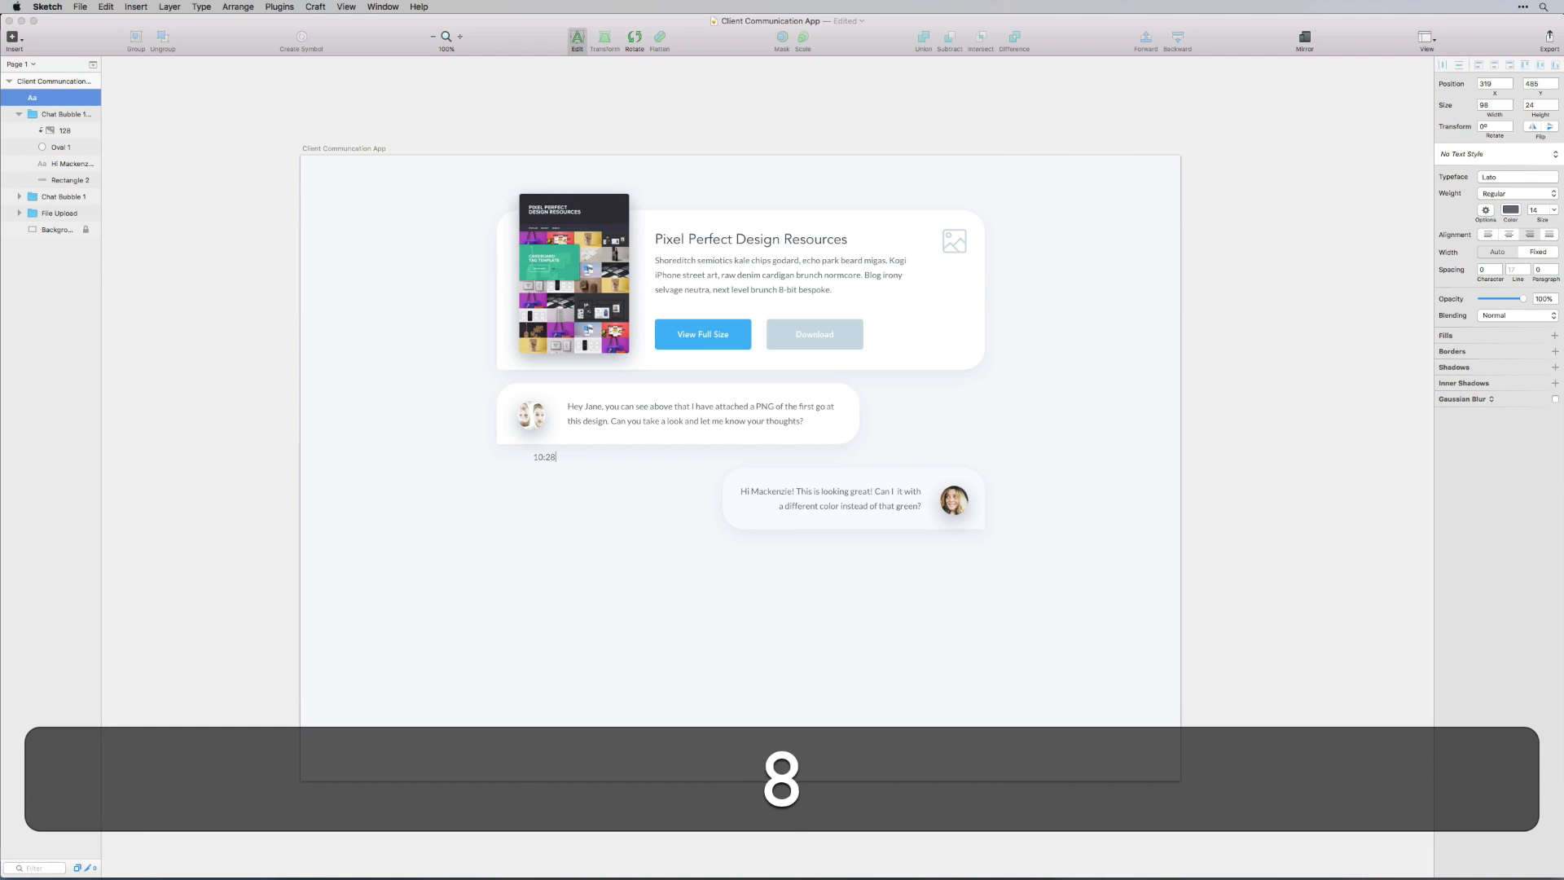
pyautogui.write('am')
# Set the first bubble's timestamp in Avenir Heavy at size 11
pyautogui.press('super+a')
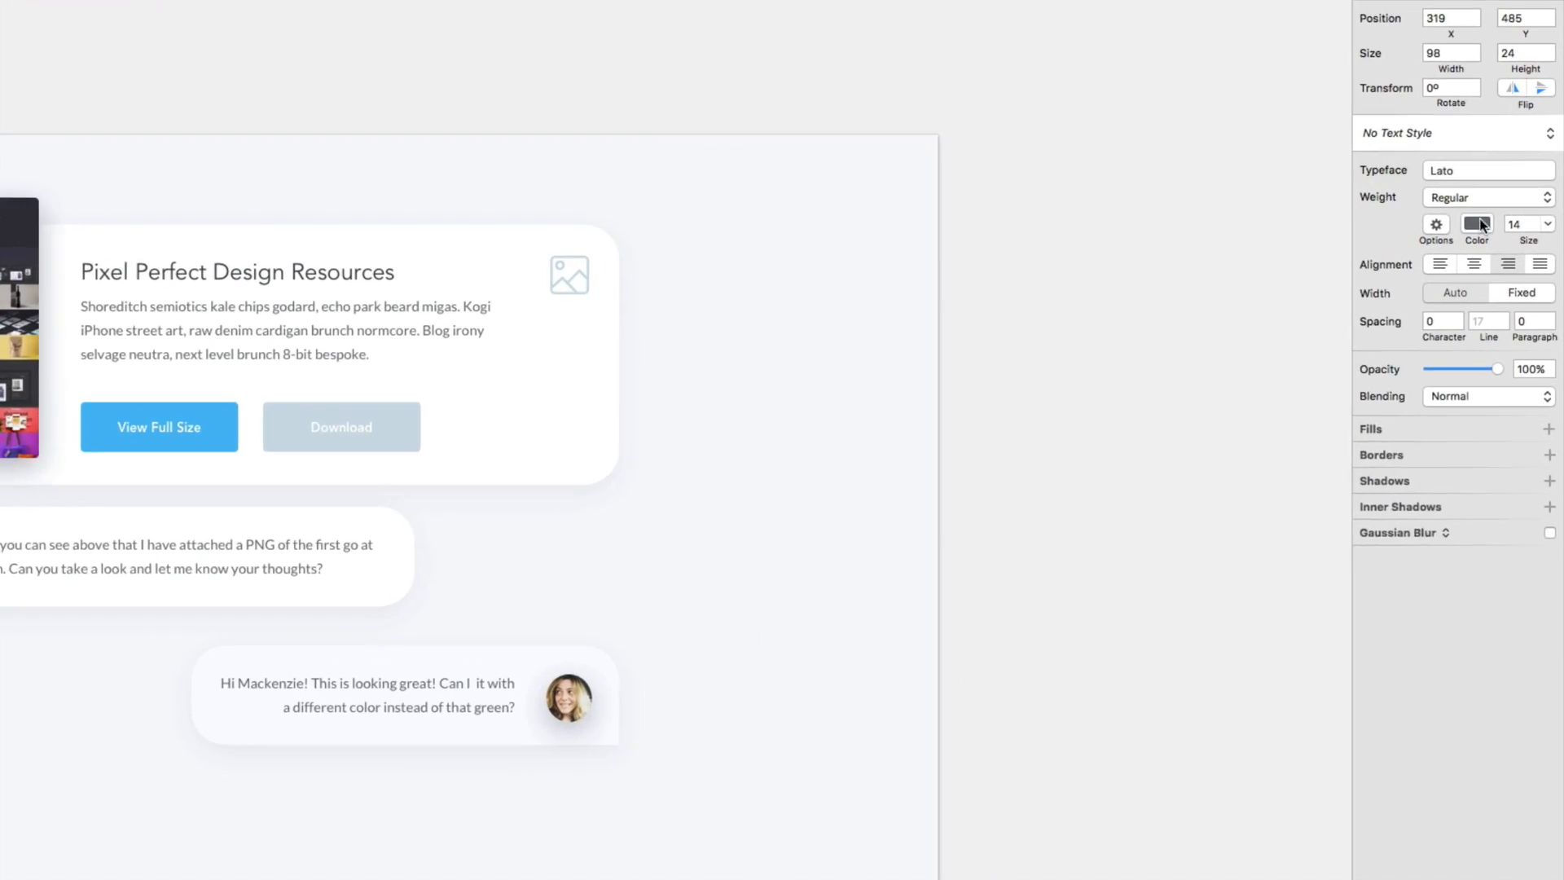
pyautogui.click(1452, 170)
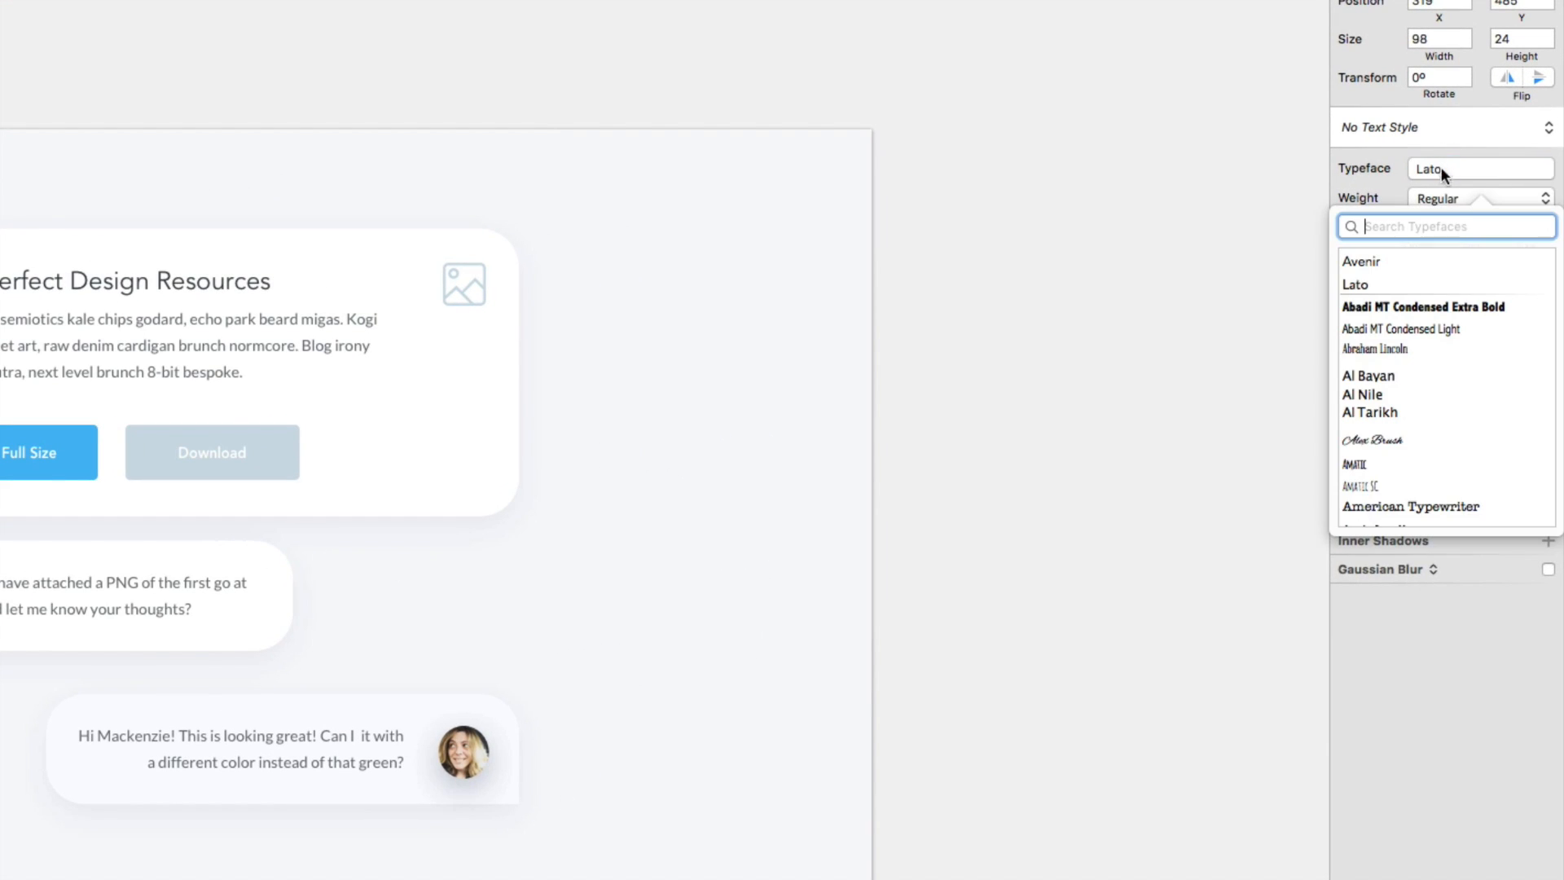
pyautogui.click(1380, 262)
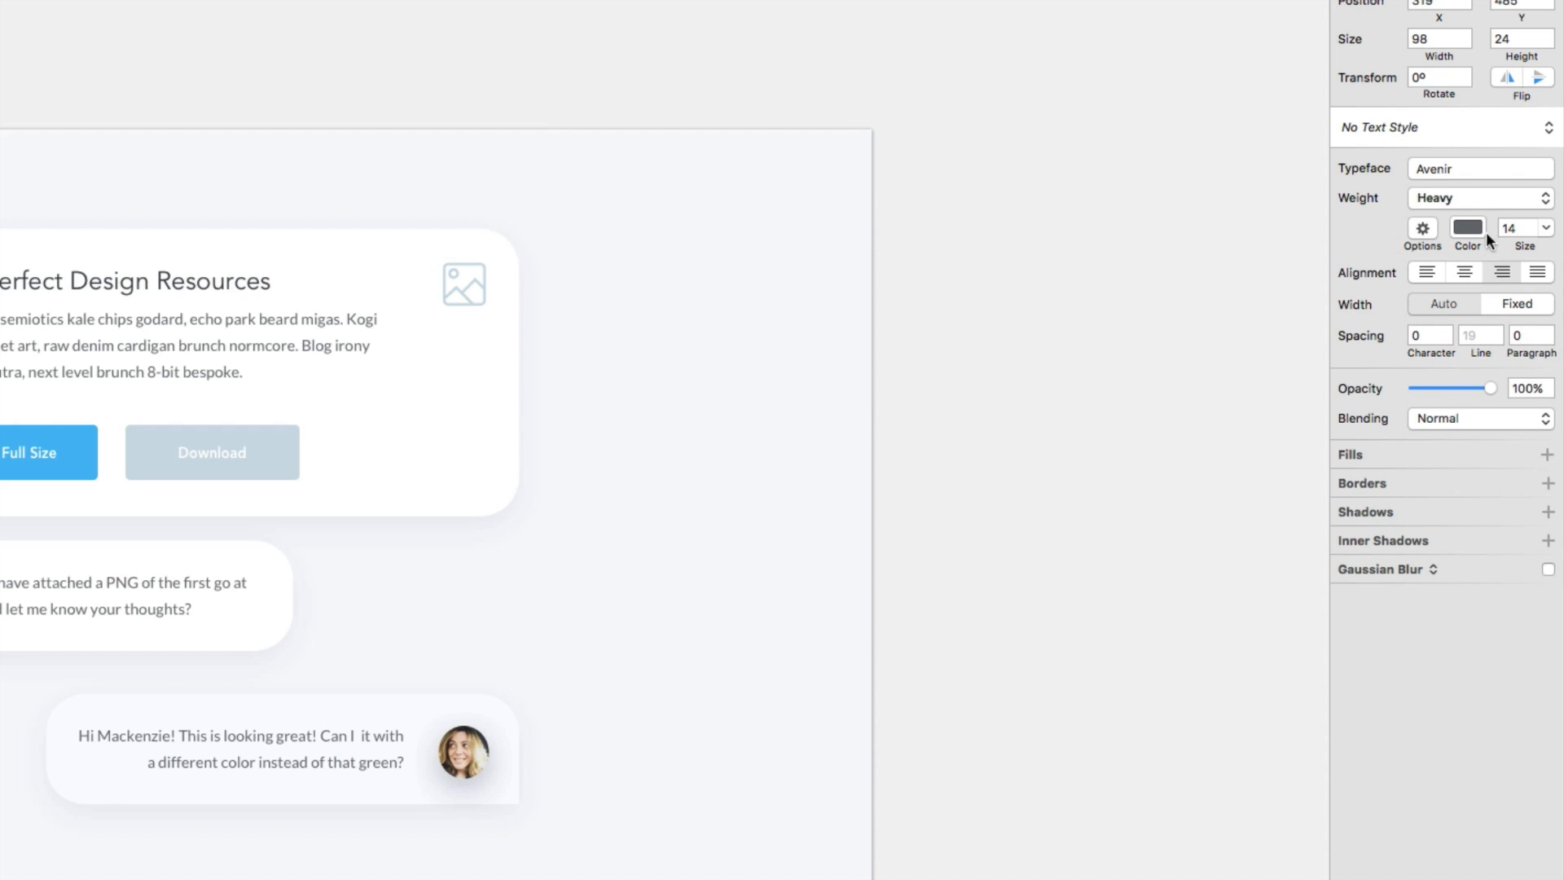
pyautogui.click(1516, 229)
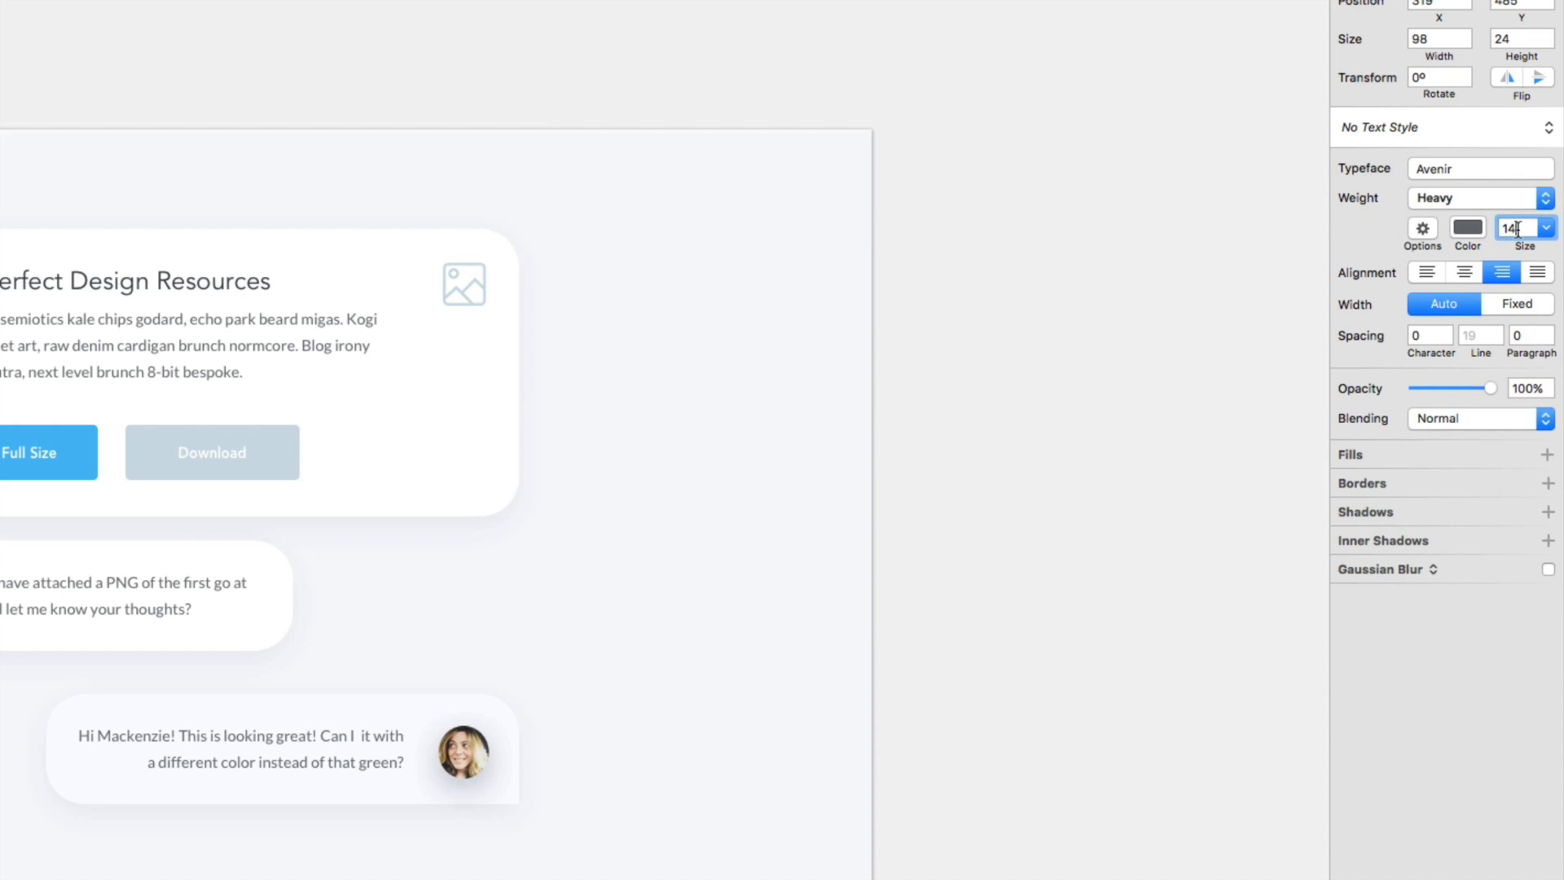
pyautogui.press('Down')
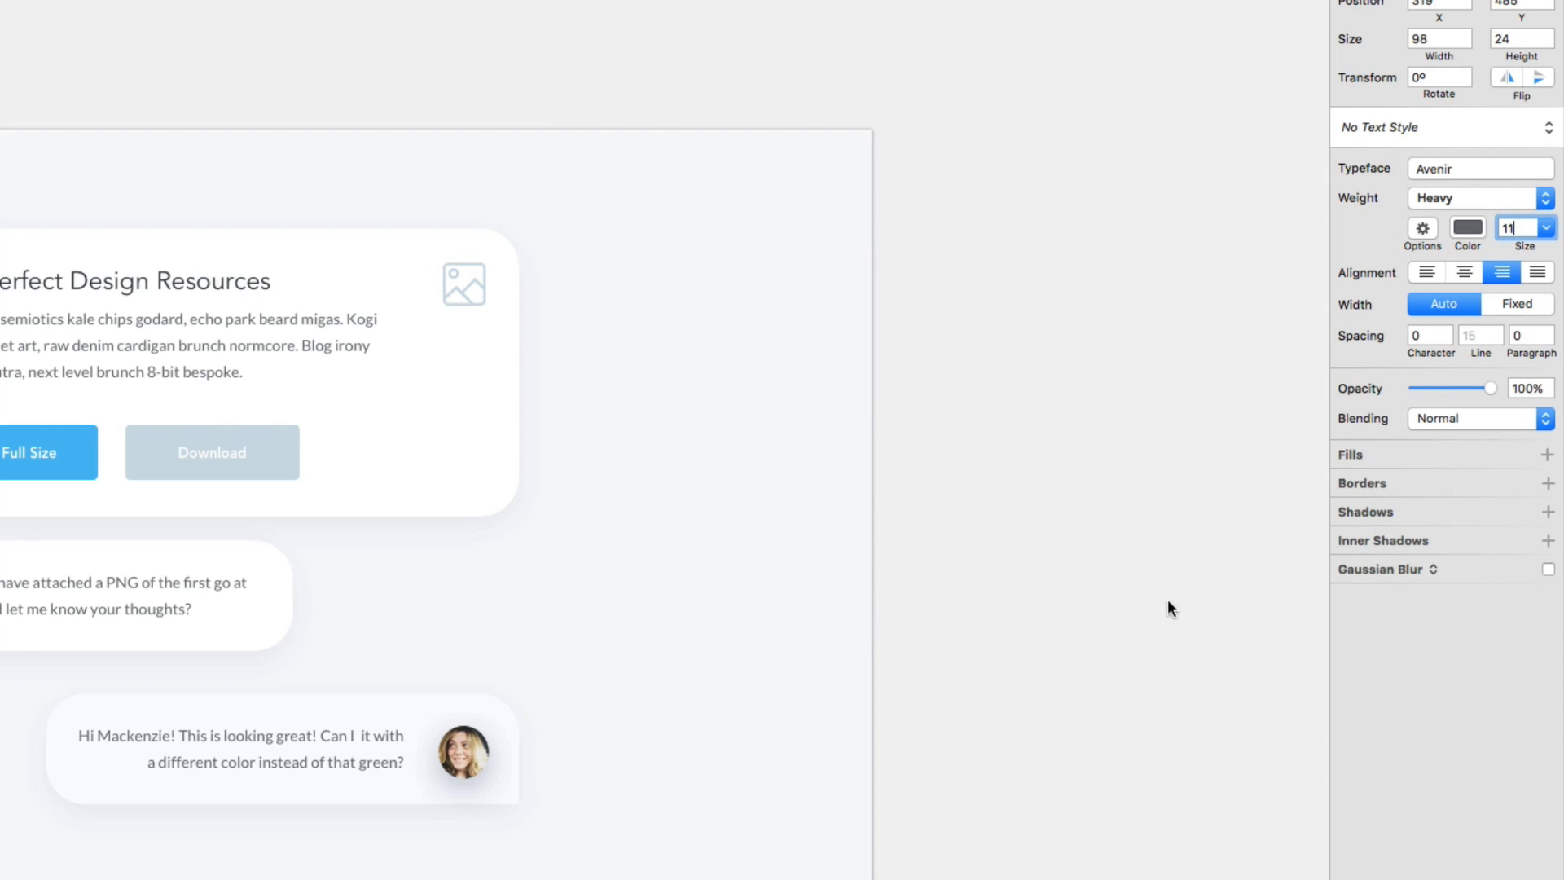
pyautogui.press('Return')
# Align the timestamp with the first bubble's left edge and place a copy just below the reply bubble's right end
pyautogui.click(537, 475)
pyautogui.click(543, 460)
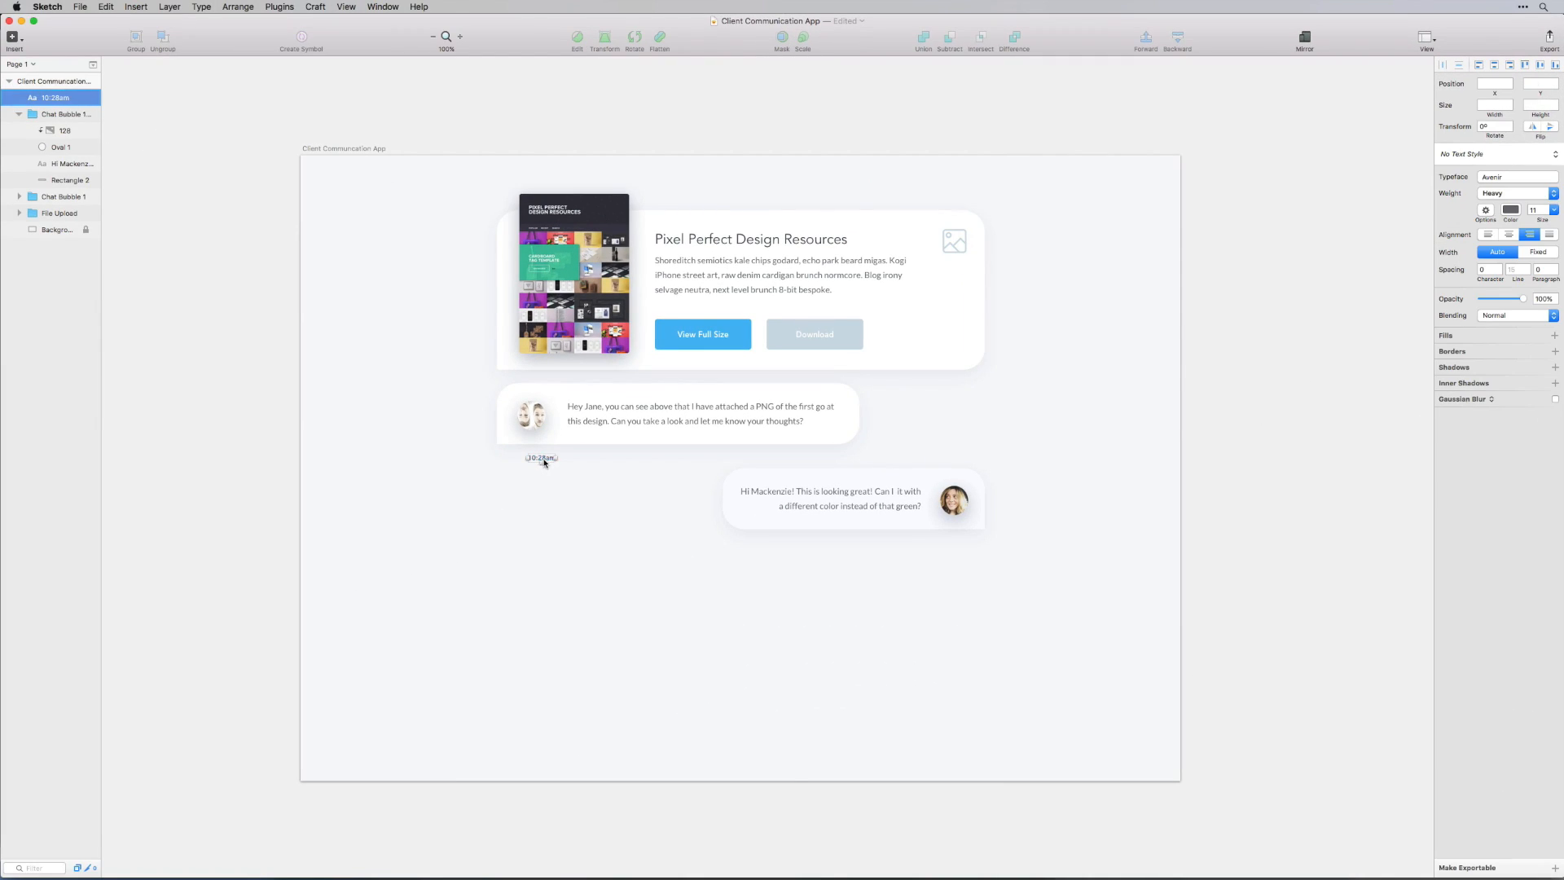
pyautogui.moveTo(544, 462); pyautogui.dragTo(971, 543)
pyautogui.click(531, 472)
# Change the reply bubble's timestamp to "12:22pm"
pyautogui.doubleClick(971, 544)
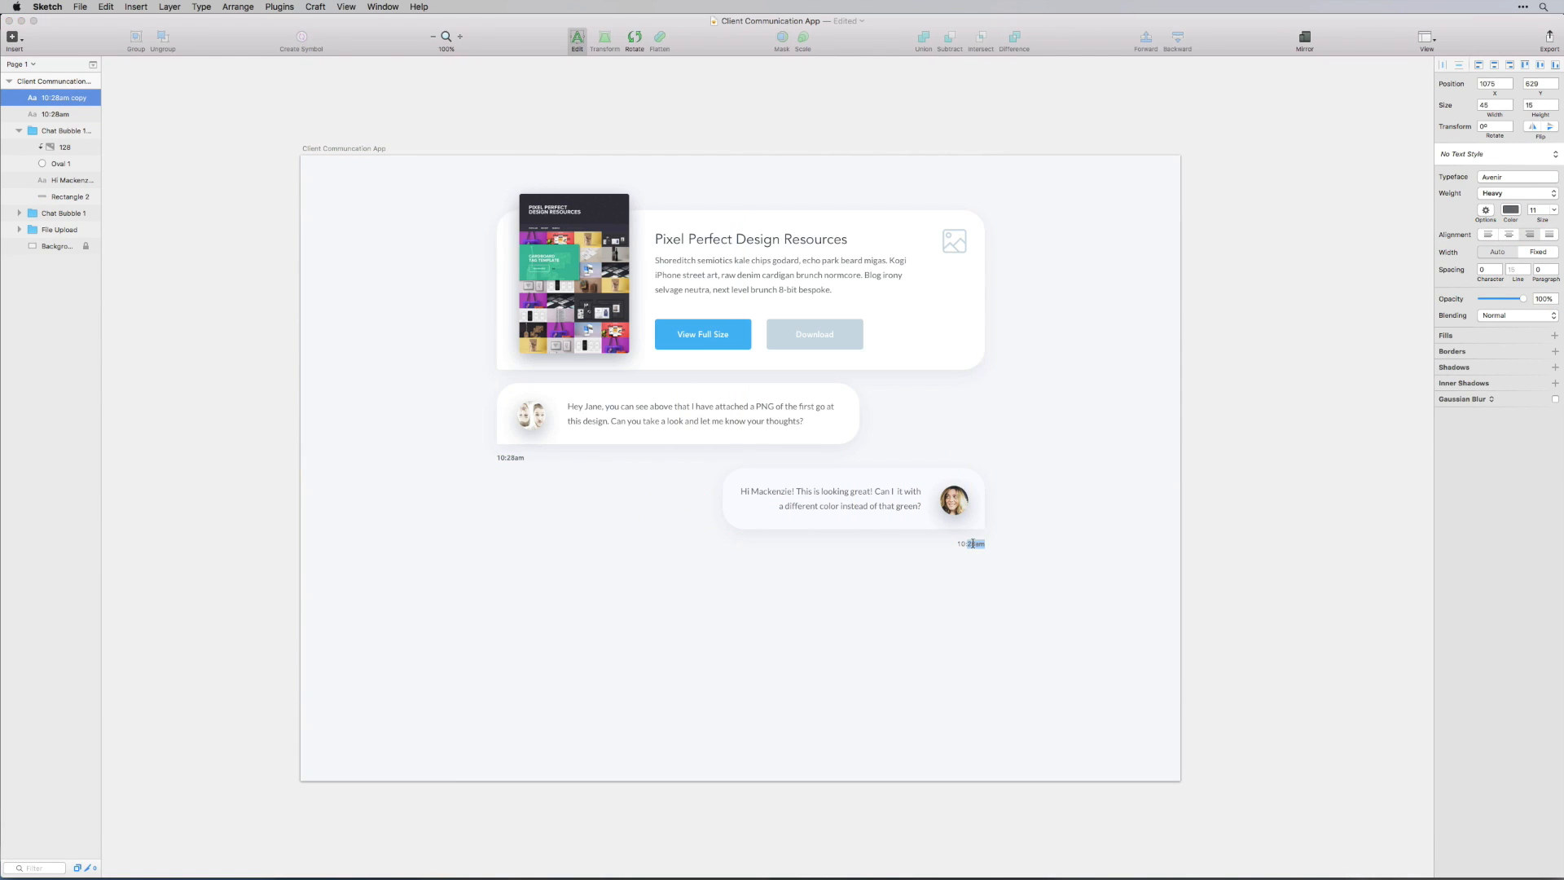
pyautogui.press('Left')
pyautogui.press('BackSpace')
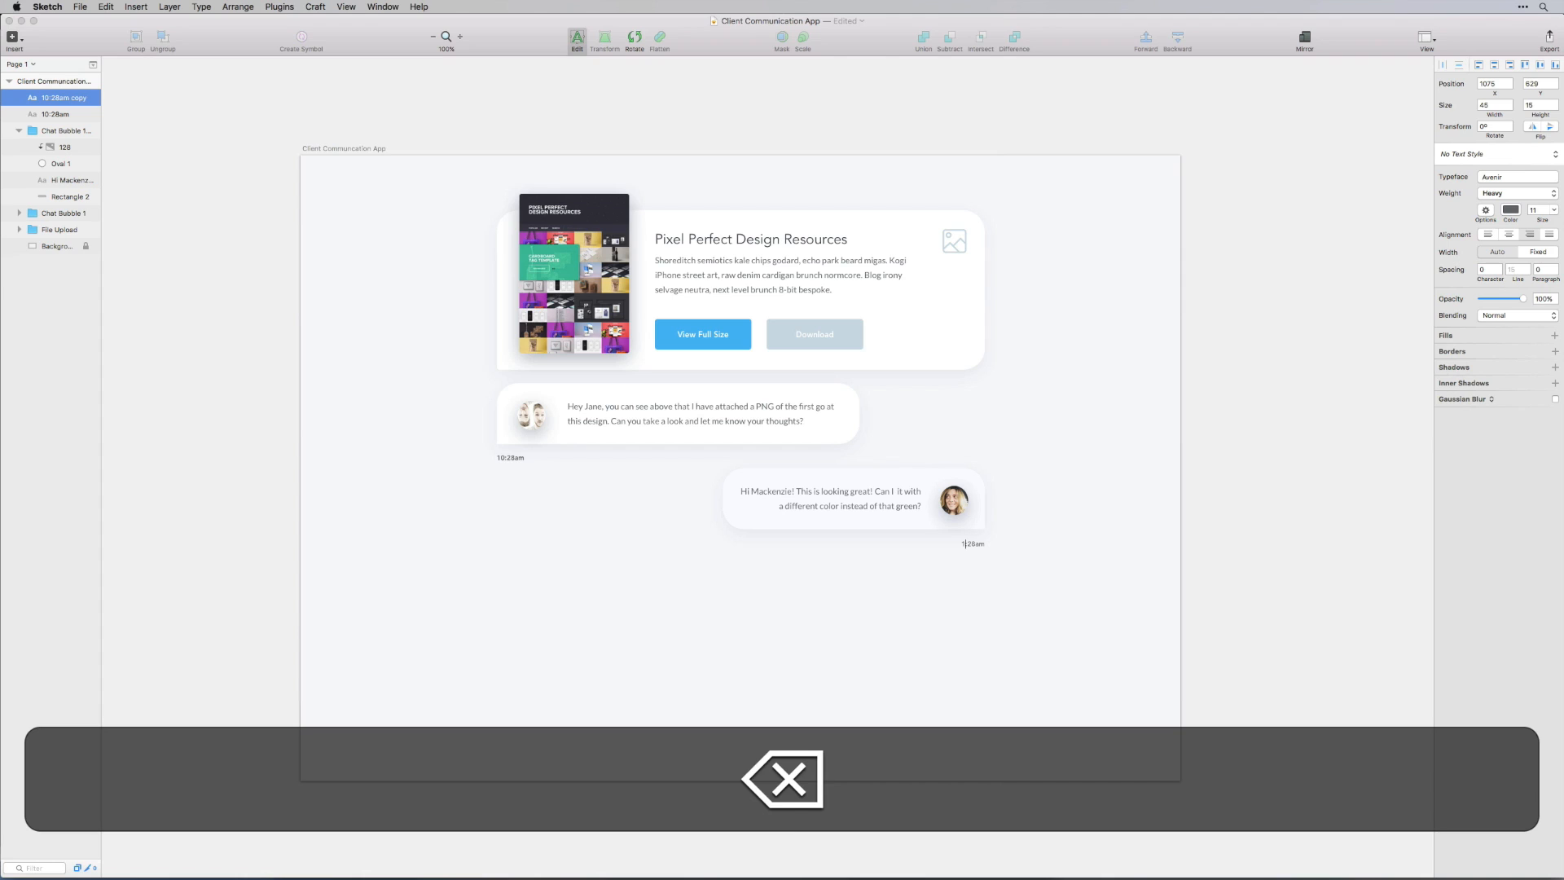
pyautogui.write('2')
pyautogui.press('Right')
pyautogui.hotkey('shift', 'Right')
pyautogui.hotkey('shift', 'Right')
pyautogui.write('2')
pyautogui.press('Right')
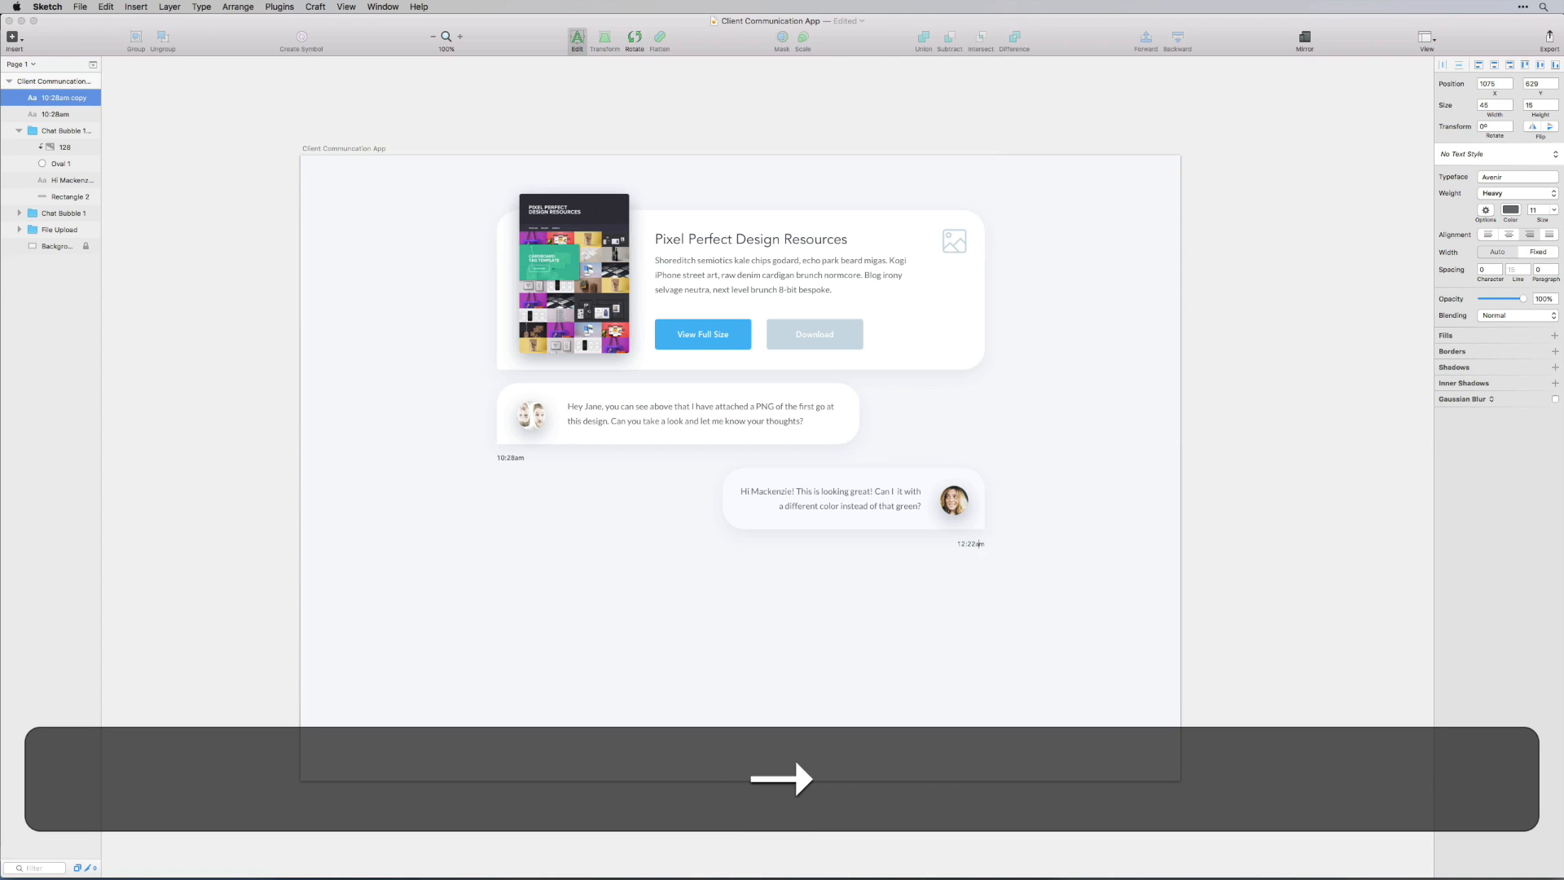
pyautogui.hotkey('shift', 'Right')
pyautogui.press('BackSpace')
pyautogui.write('p')
pyautogui.click(1099, 480)
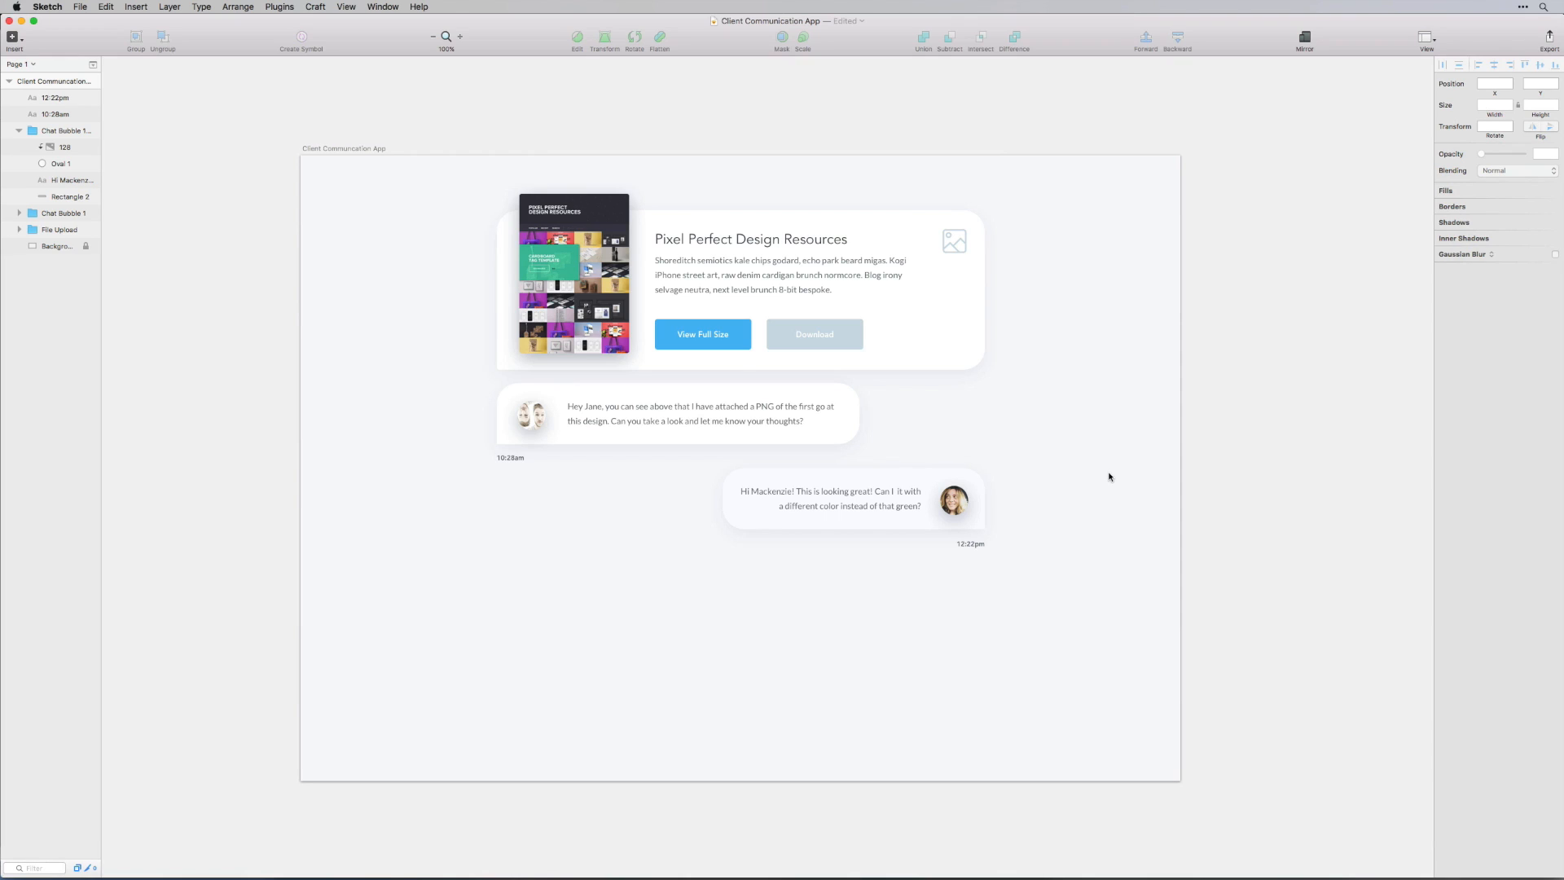
# Duplicate the first chat bubble together with its timestamp and place the copies below the reply bubble, aligned with the originals' left edge
pyautogui.click(942, 316)
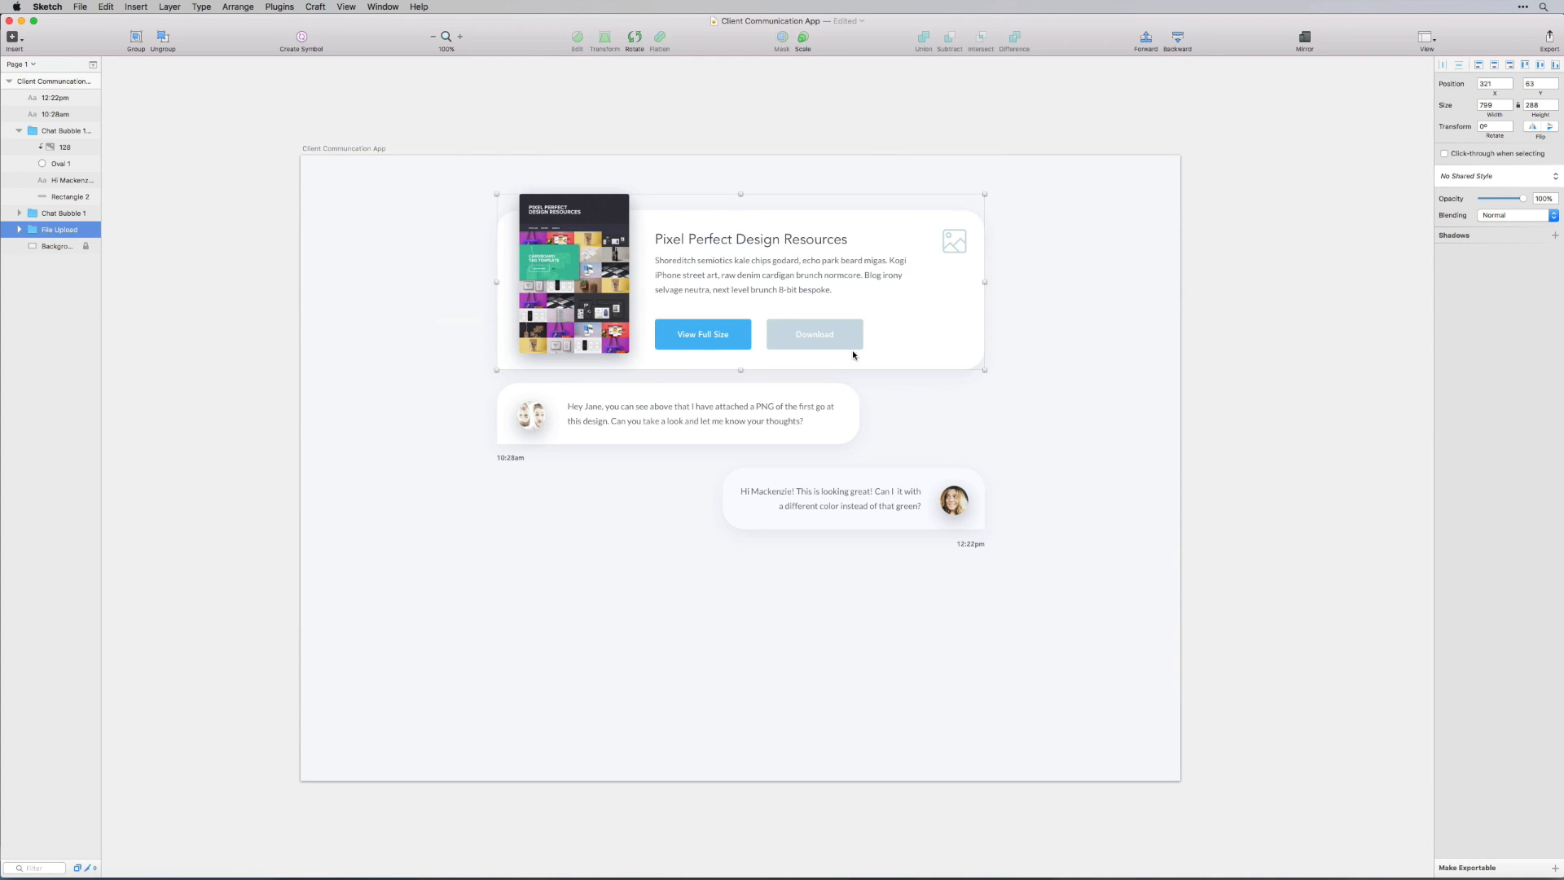
pyautogui.moveTo(579, 481); pyautogui.dragTo(604, 583)
pyautogui.click(1059, 639)
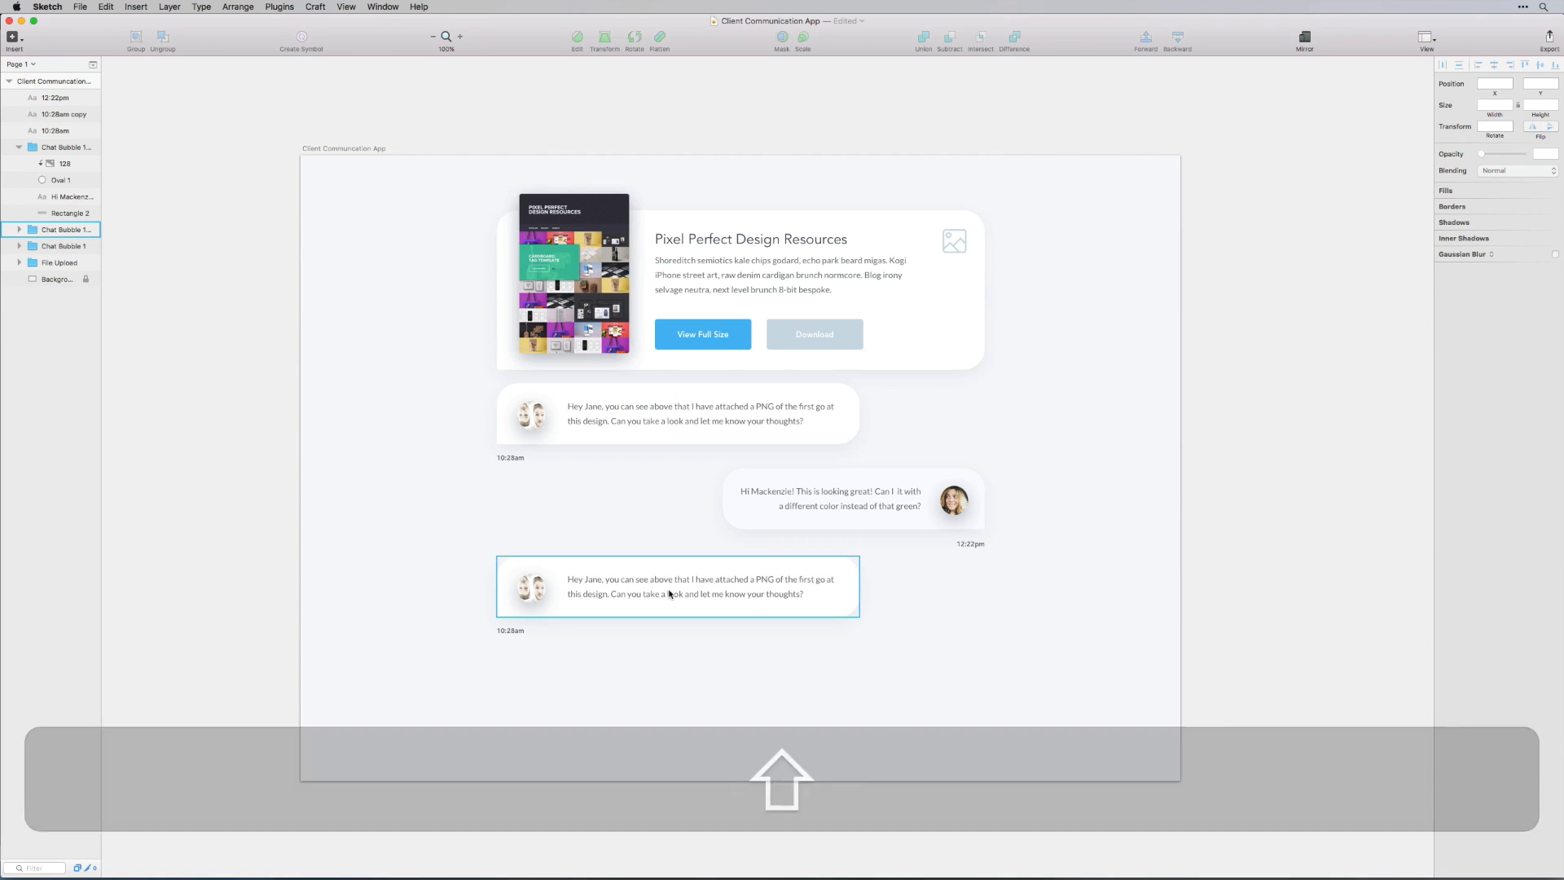
# Replace the third bubble's message with "Yes absolutely! What do you think of a blue instead?"
pyautogui.doubleClick(656, 585)
pyautogui.doubleClick(657, 585)
pyautogui.press('super+a')
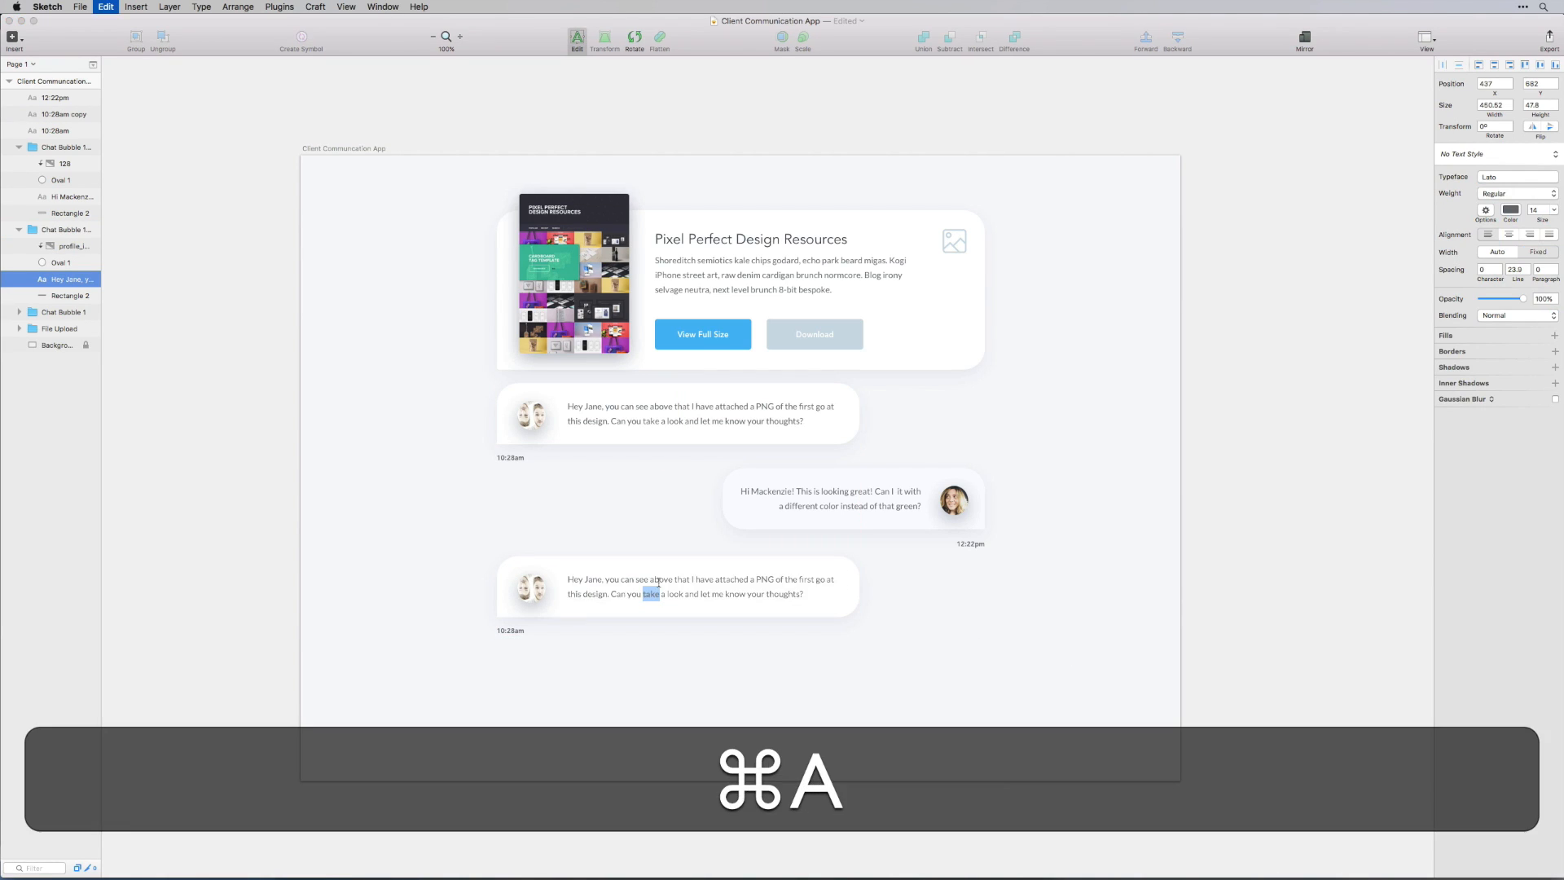
pyautogui.write('Yes Abs')
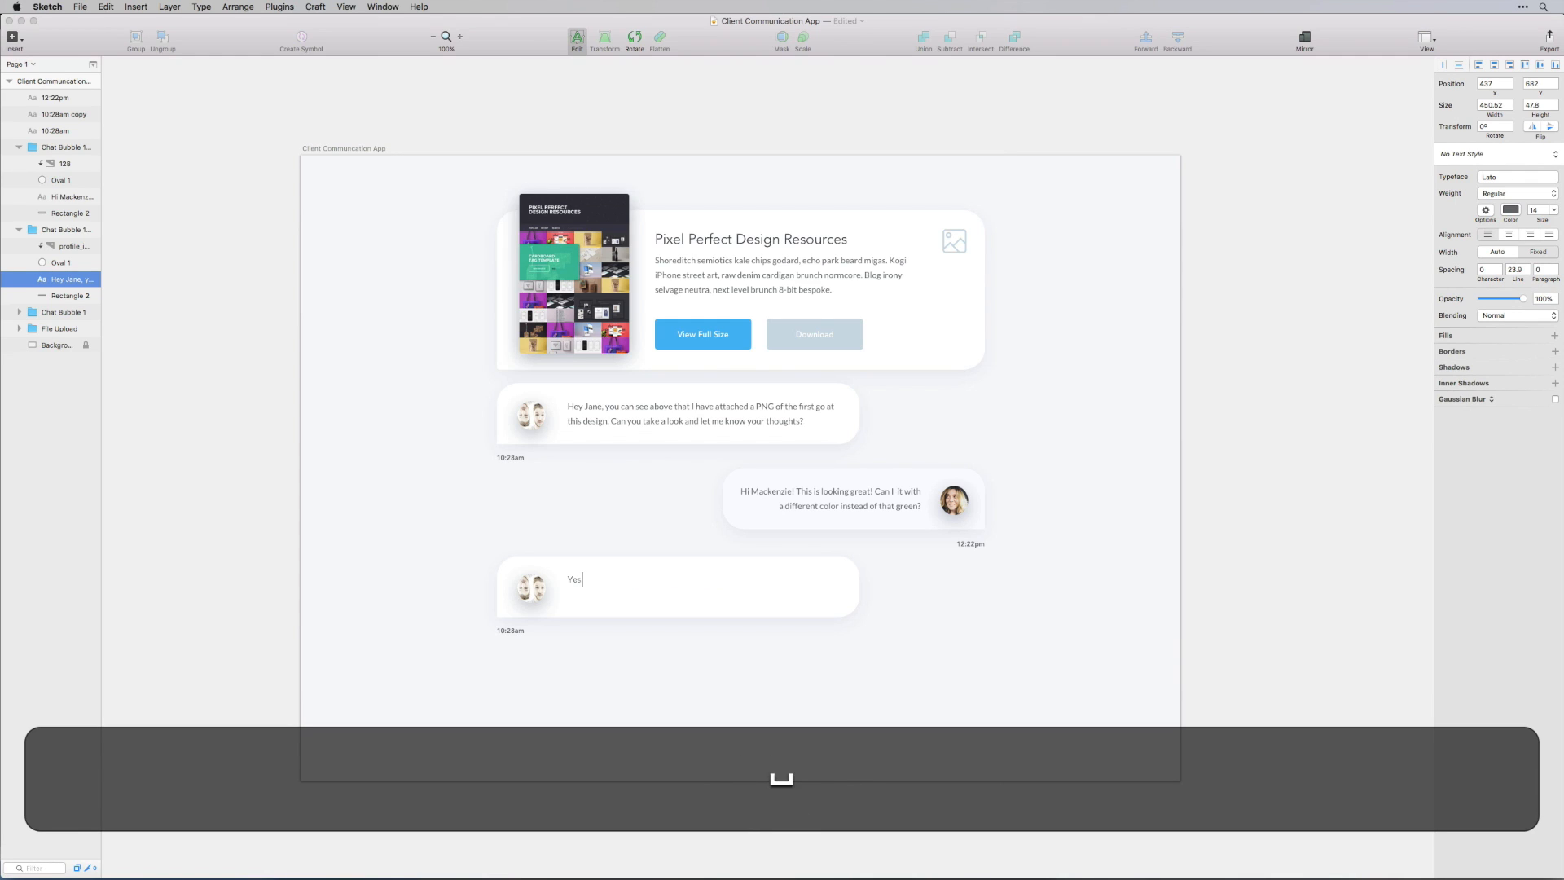
pyautogui.press('BackSpace')
pyautogui.press('BackSpace')
pyautogui.press('BackSpace')
pyautogui.write('absolutely!')
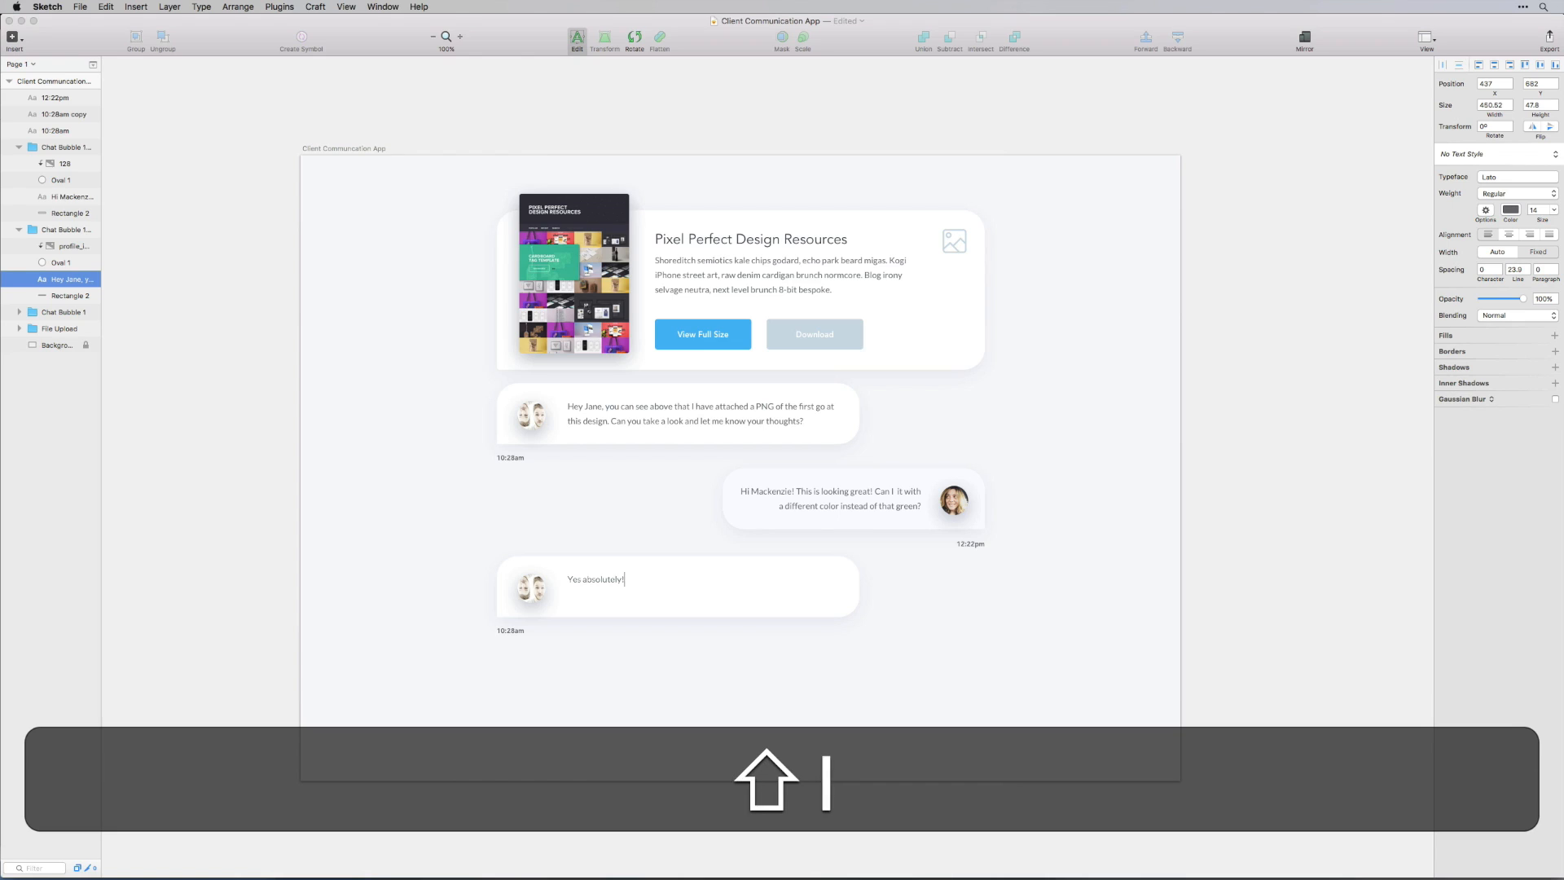
pyautogui.write(' What do you think ')
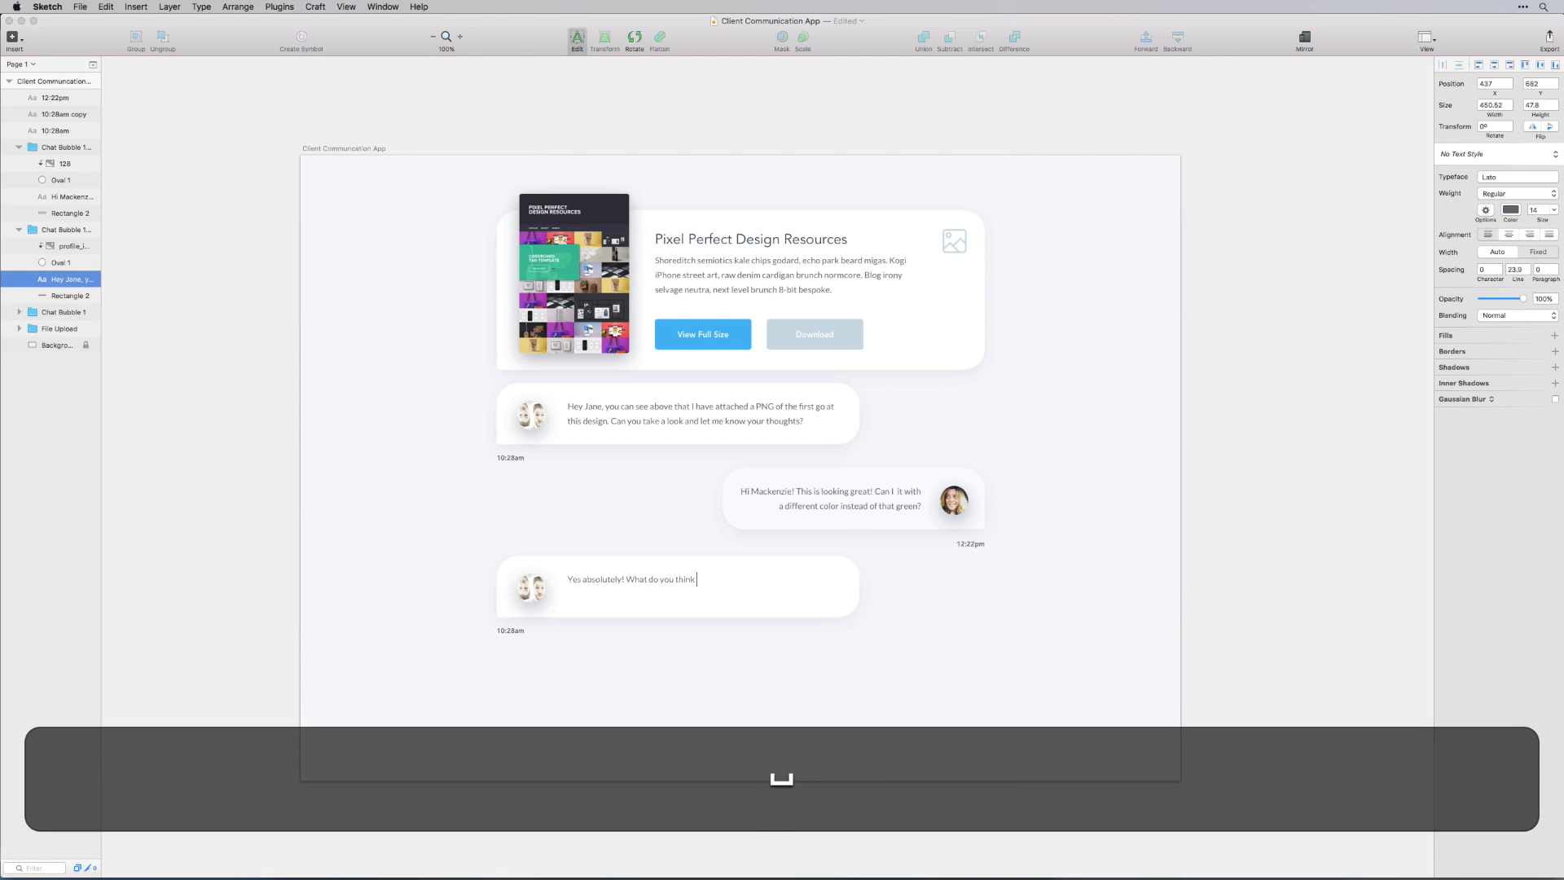
pyautogui.write('of a blue instead?')
# Center the single-line message vertically inside the third bubble, level with its avatar
pyautogui.click(673, 583)
pyautogui.moveTo(673, 584); pyautogui.dragTo(689, 591)
pyautogui.press('super+z')
pyautogui.doubleClick(671, 578)
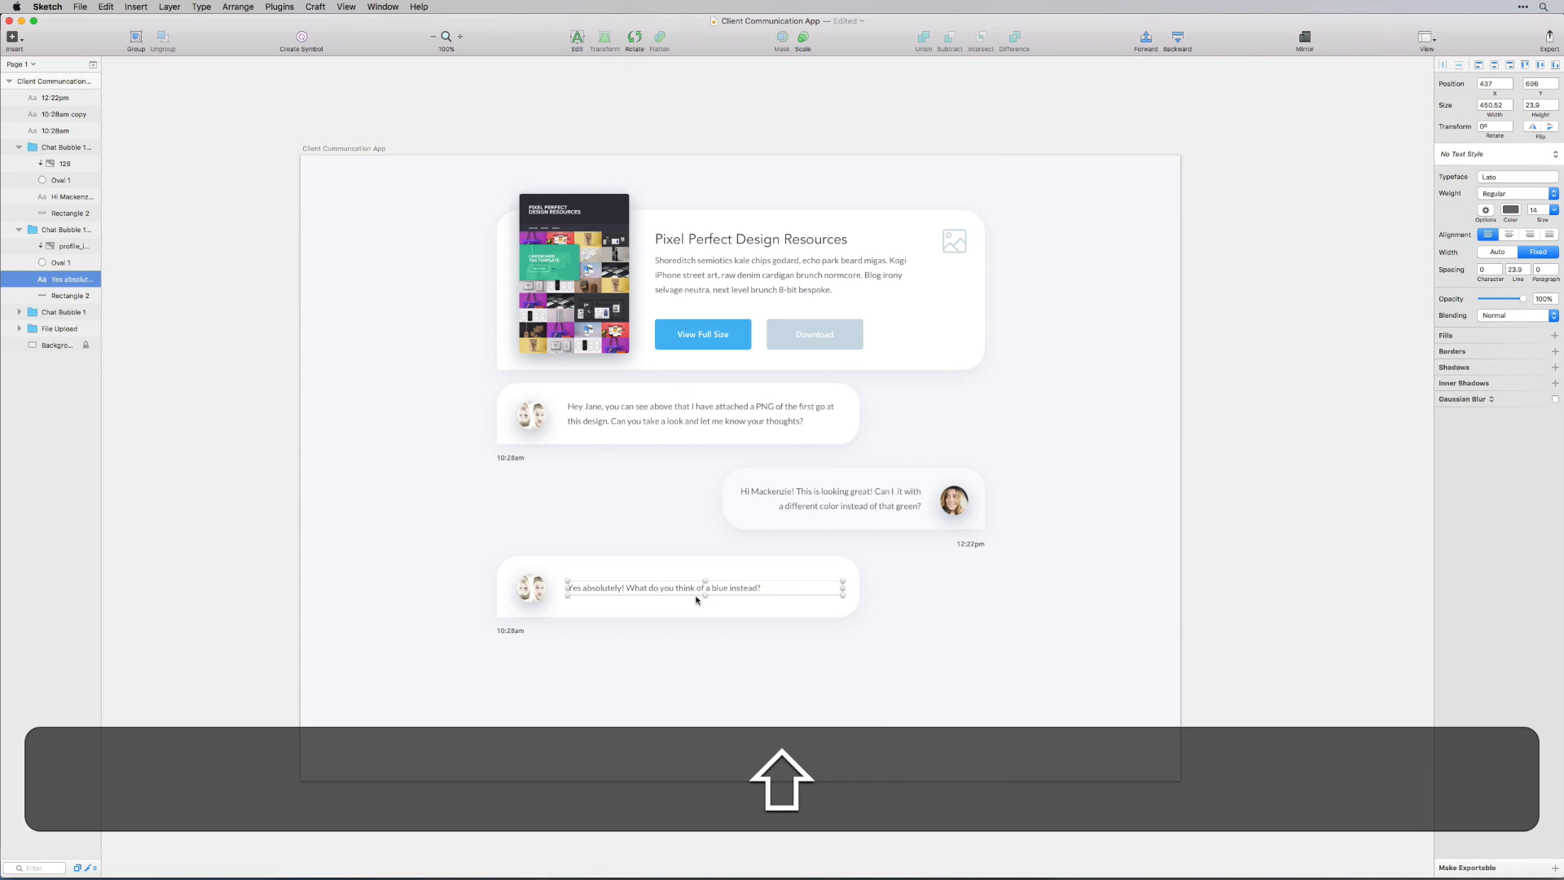
pyautogui.click(765, 658)
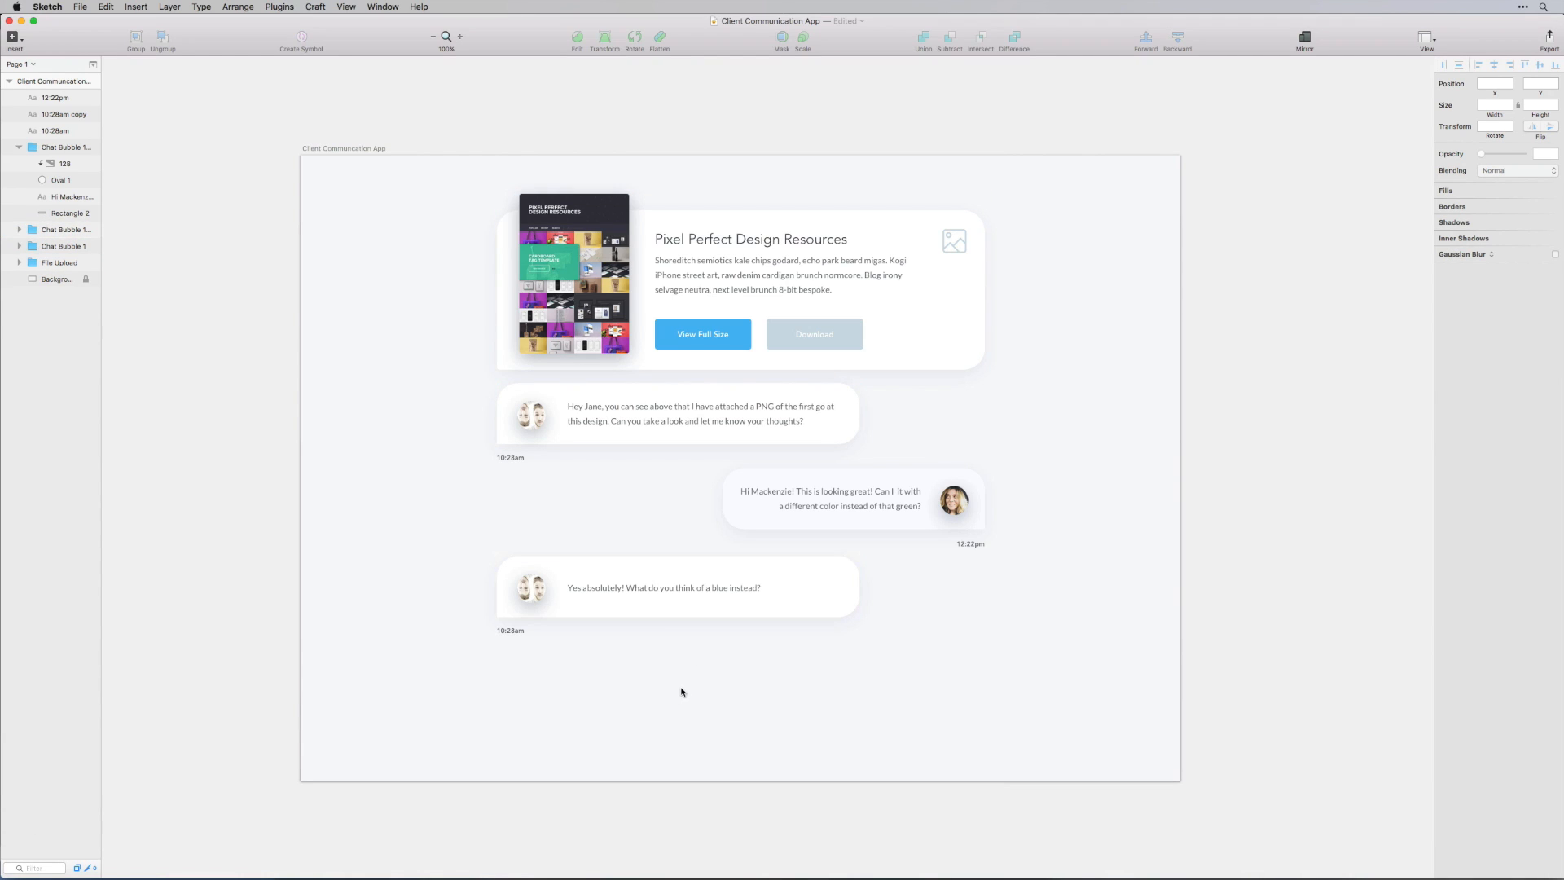
# Change the third bubble's timestamp to "2:47pm"
pyautogui.click(510, 630)
pyautogui.doubleClick(511, 632)
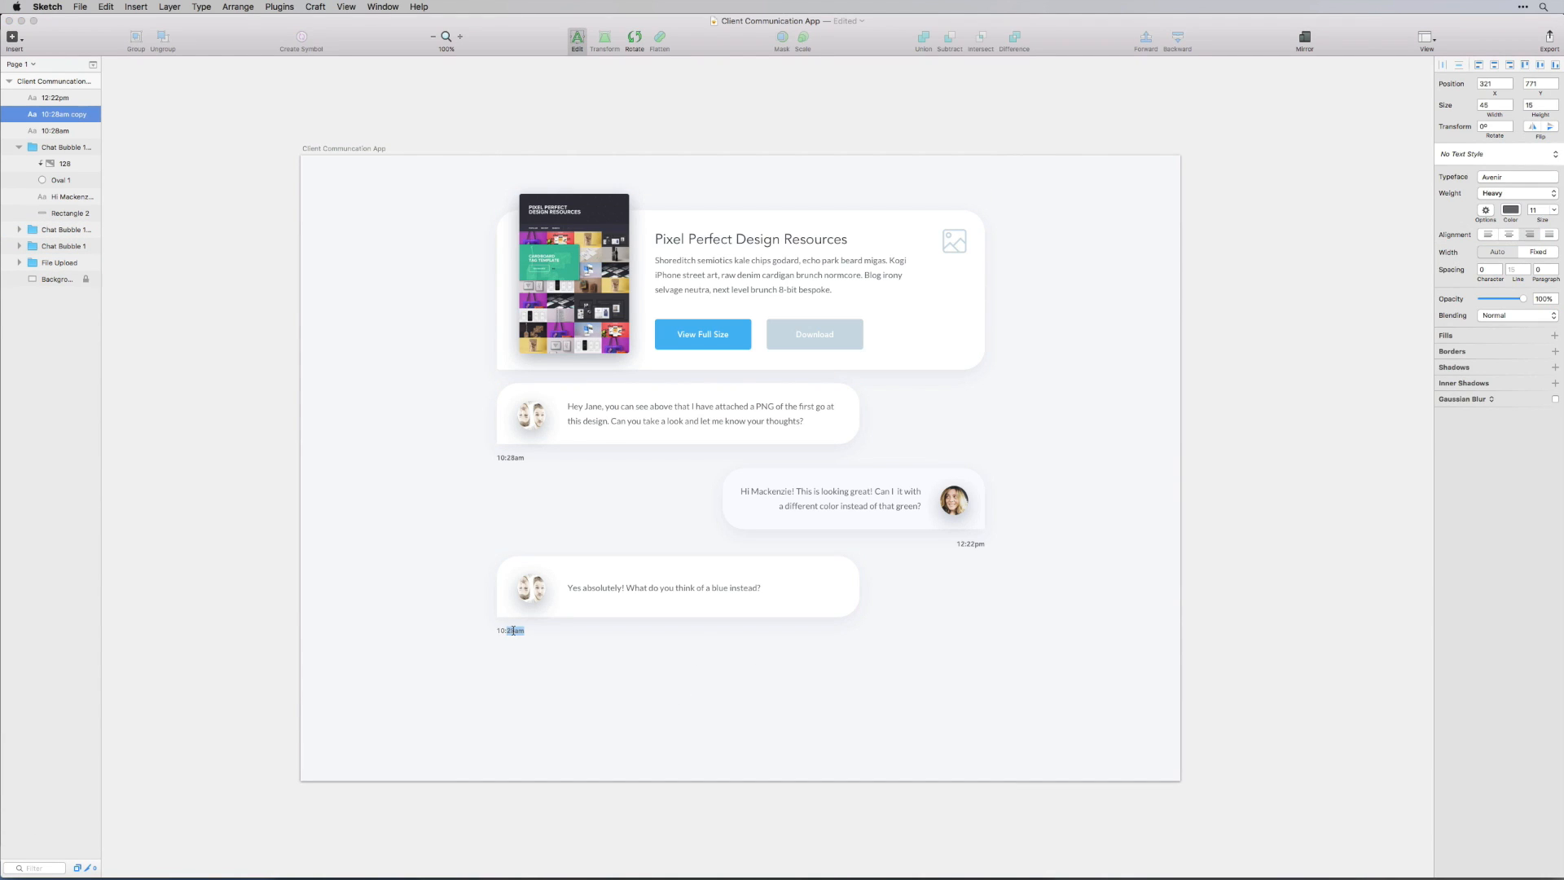
pyautogui.press('Left')
pyautogui.write('2')
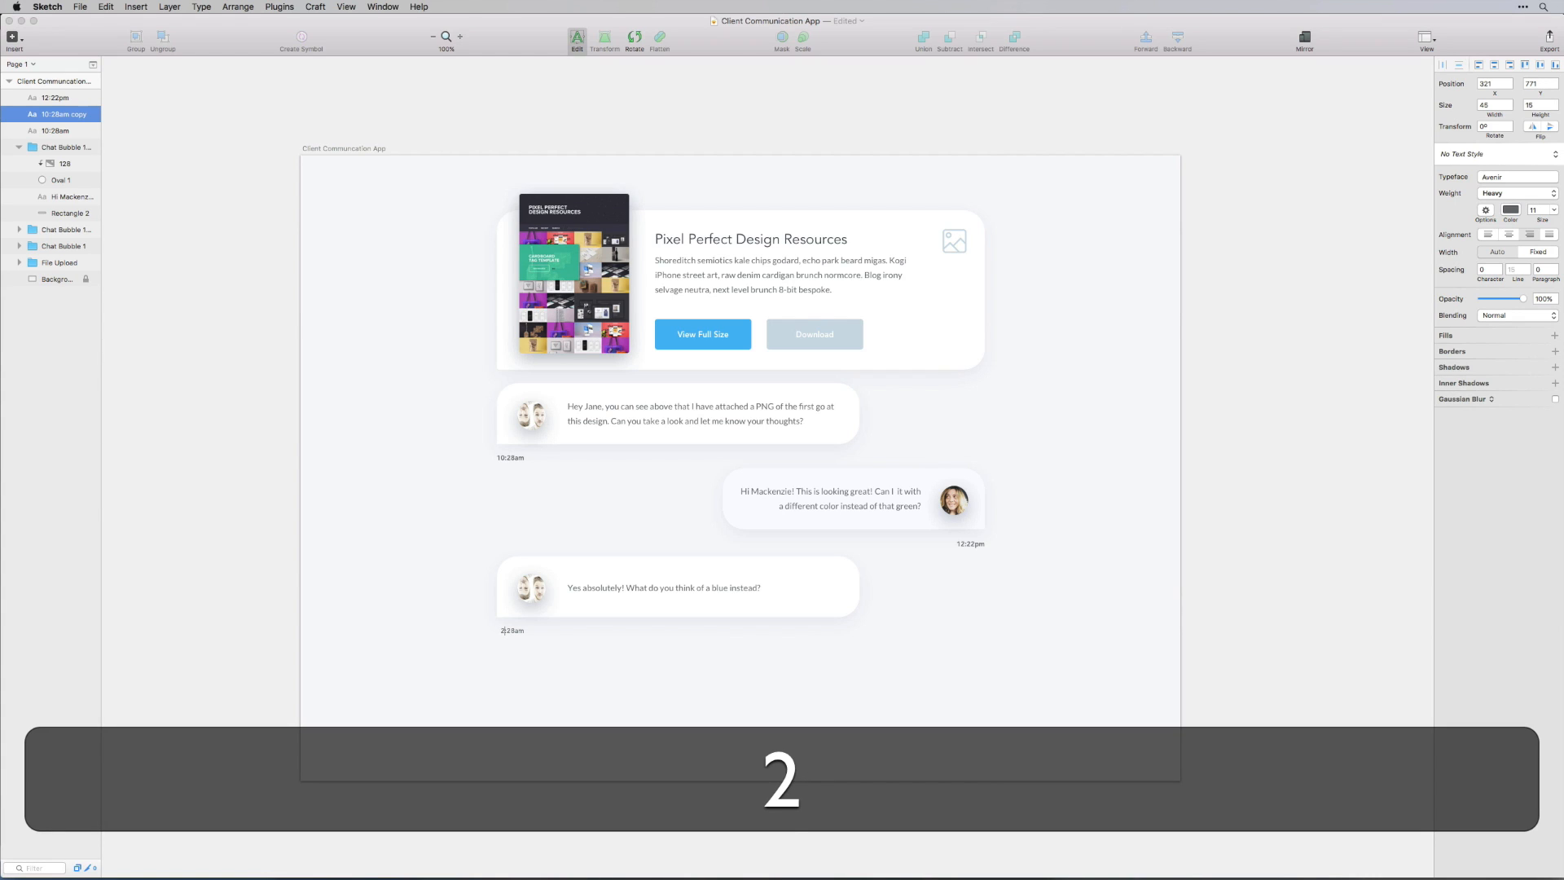
pyautogui.hotkey('shift', 'Right')
pyautogui.hotkey('shift', 'Right')
pyautogui.write('4')
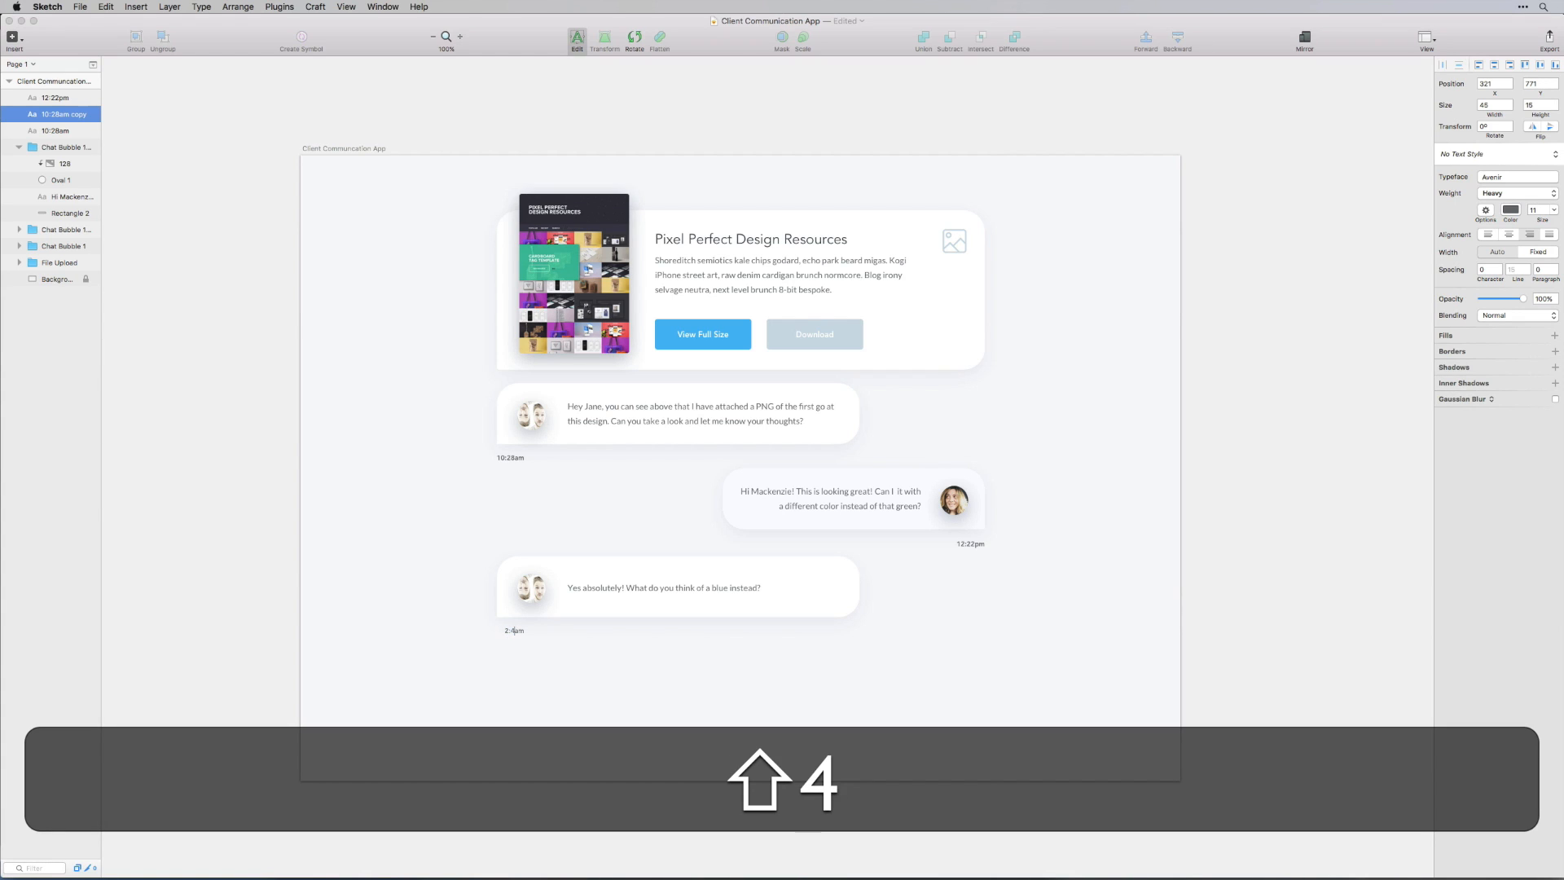
pyautogui.write('7')
pyautogui.press('Right')
pyautogui.press('BackSpace')
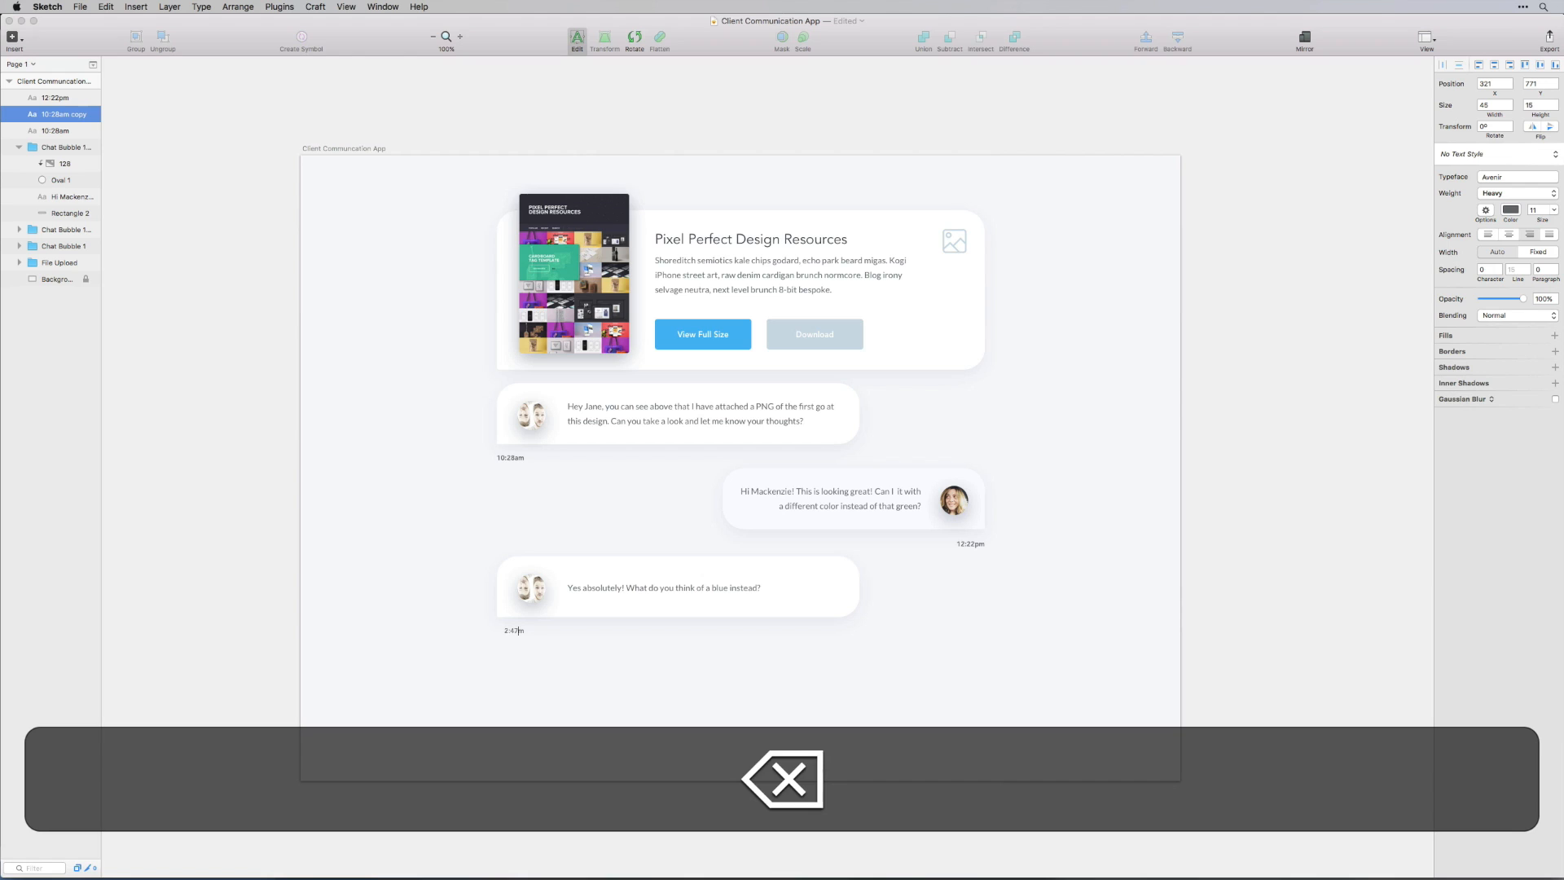
pyautogui.write('p')
pyautogui.click(684, 689)
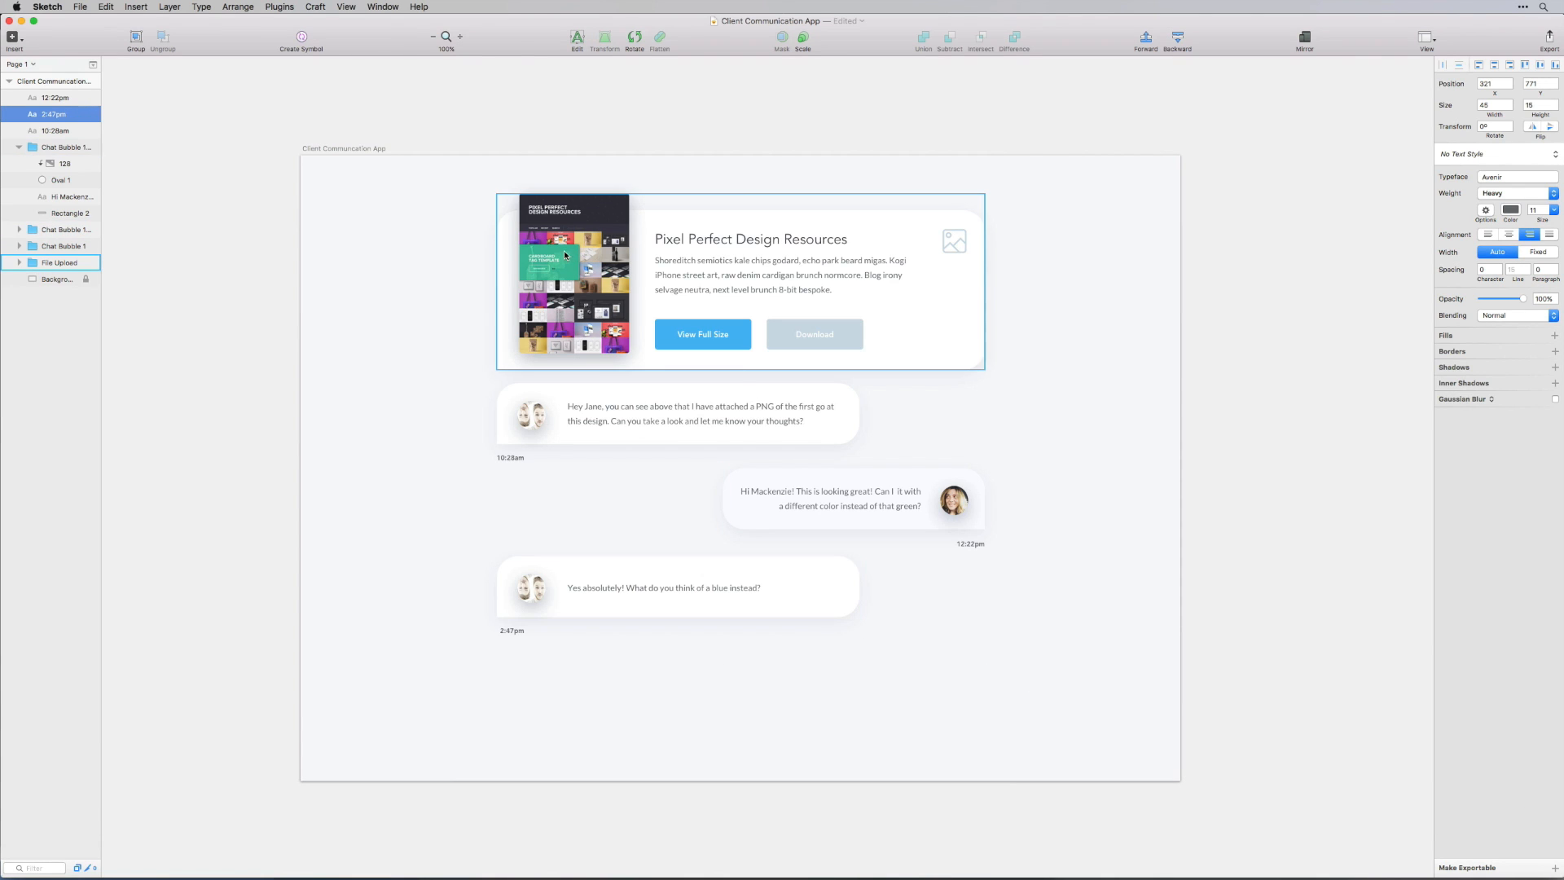
# Duplicate the file upload card below the third bubble and shift all the content up so the copy fits on the artboard
pyautogui.press('alt')
pyautogui.moveTo(674, 259); pyautogui.dragTo(674, 729)
pyautogui.moveTo(377, 168); pyautogui.dragTo(923, 697)
pyautogui.hotkey('shift', 'Up')
pyautogui.hotkey('shift', 'Up')
pyautogui.hotkey('shift', 'Up')
pyautogui.hotkey('shift', 'Up')
pyautogui.hotkey('shift', 'Up')
pyautogui.hotkey('shift', 'Up')
pyautogui.hotkey('shift', 'Up')
pyautogui.hotkey('shift', 'Up')
pyautogui.hotkey('shift', 'Up')
pyautogui.hotkey('shift', 'Up')
pyautogui.hotkey('shift', 'Up')
pyautogui.hotkey('shift', 'Up')
pyautogui.hotkey('shift', 'Up')
pyautogui.hotkey('shift', 'Up')
pyautogui.hotkey('shift', 'Up')
pyautogui.hotkey('shift', 'Up')
pyautogui.hotkey('shift', 'Up')
pyautogui.hotkey('shift', 'Up')
pyautogui.hotkey('shift', 'Up')
pyautogui.hotkey('shift', 'Up')
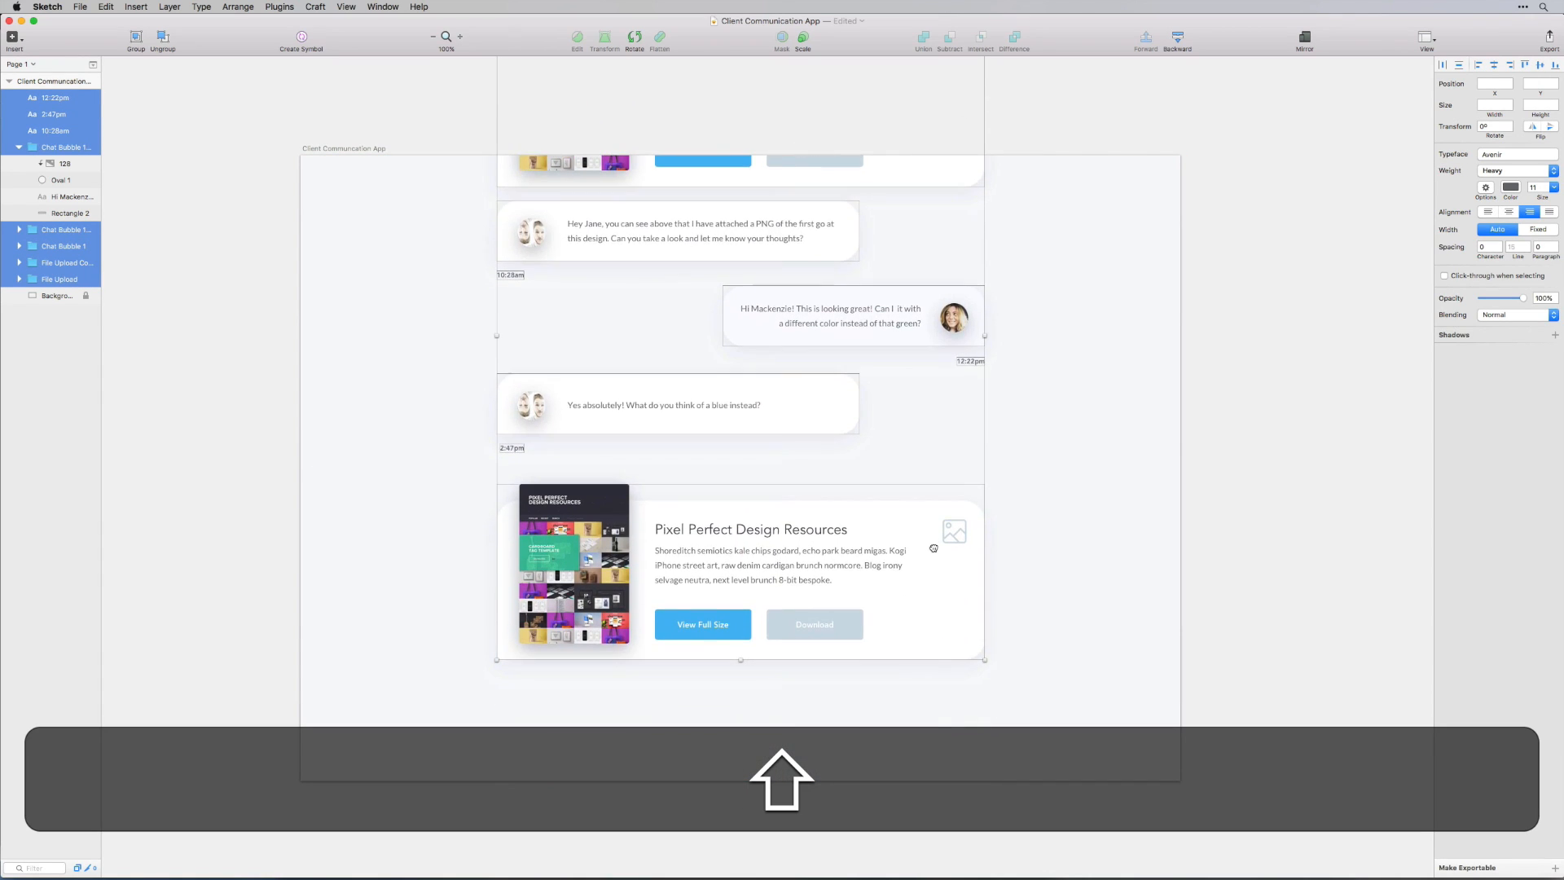
pyautogui.moveTo(933, 538); pyautogui.dragTo(936, 597)
# Change the duplicated card's title to "Pixel Perfect Design Resources V2"
pyautogui.press('Escape')
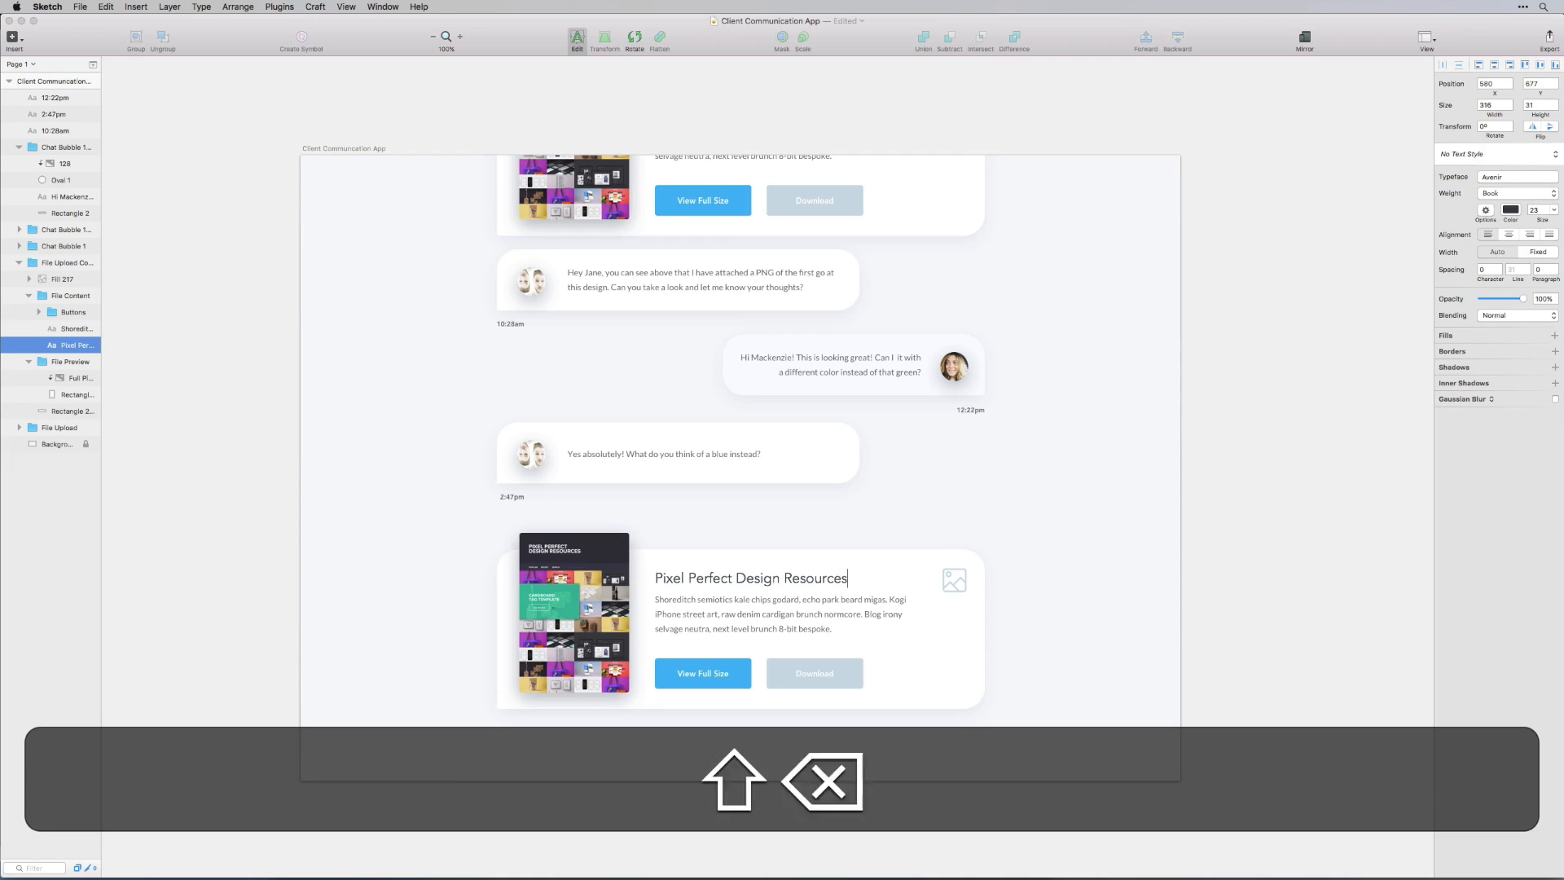
pyautogui.write('V2')
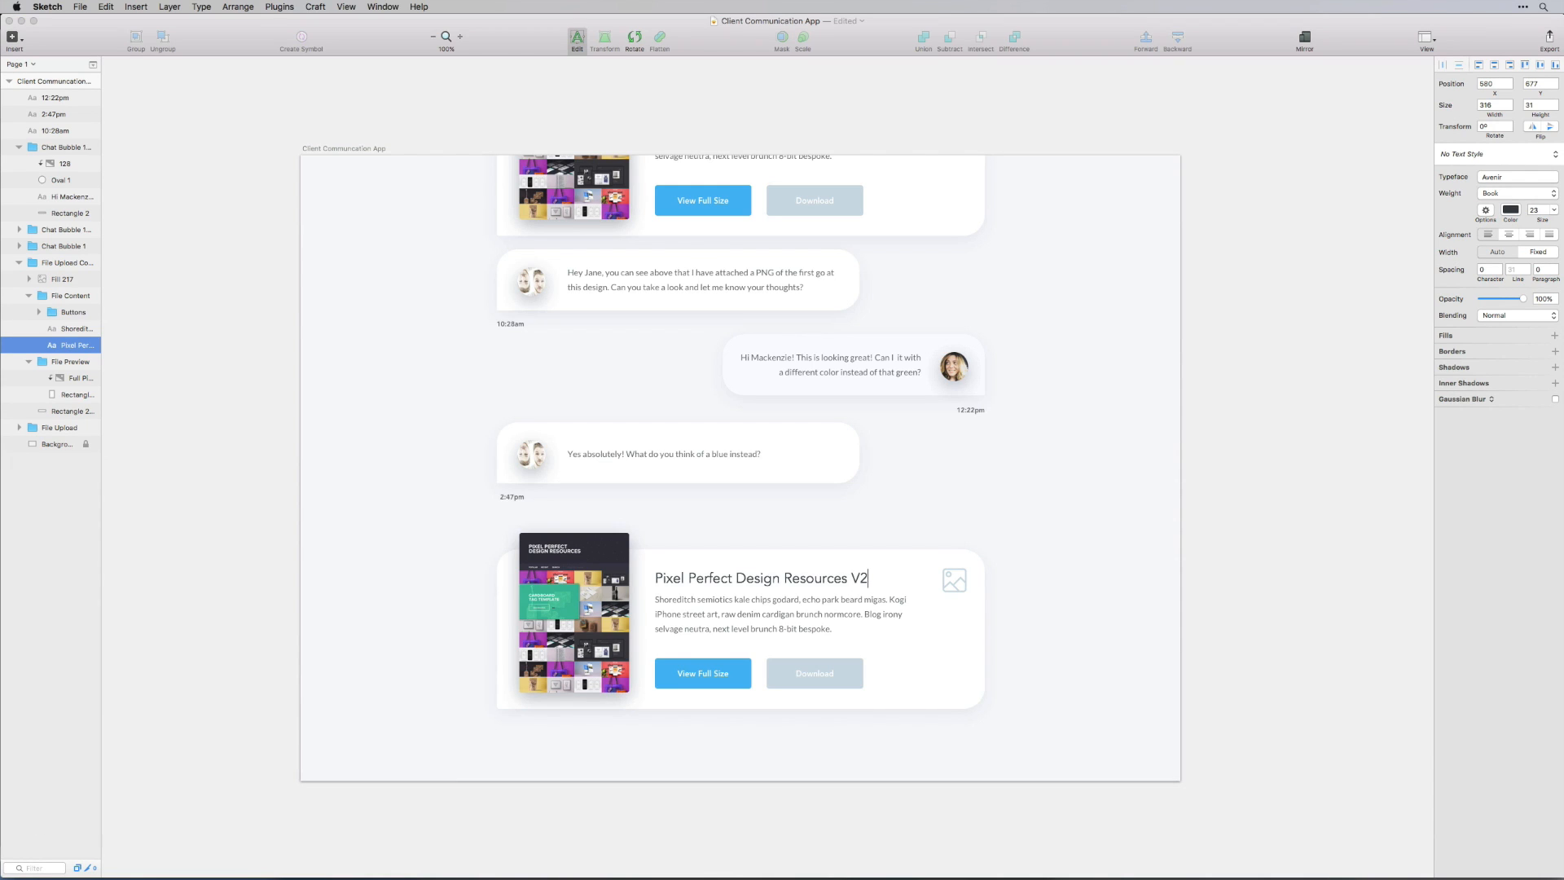
pyautogui.click(834, 594)
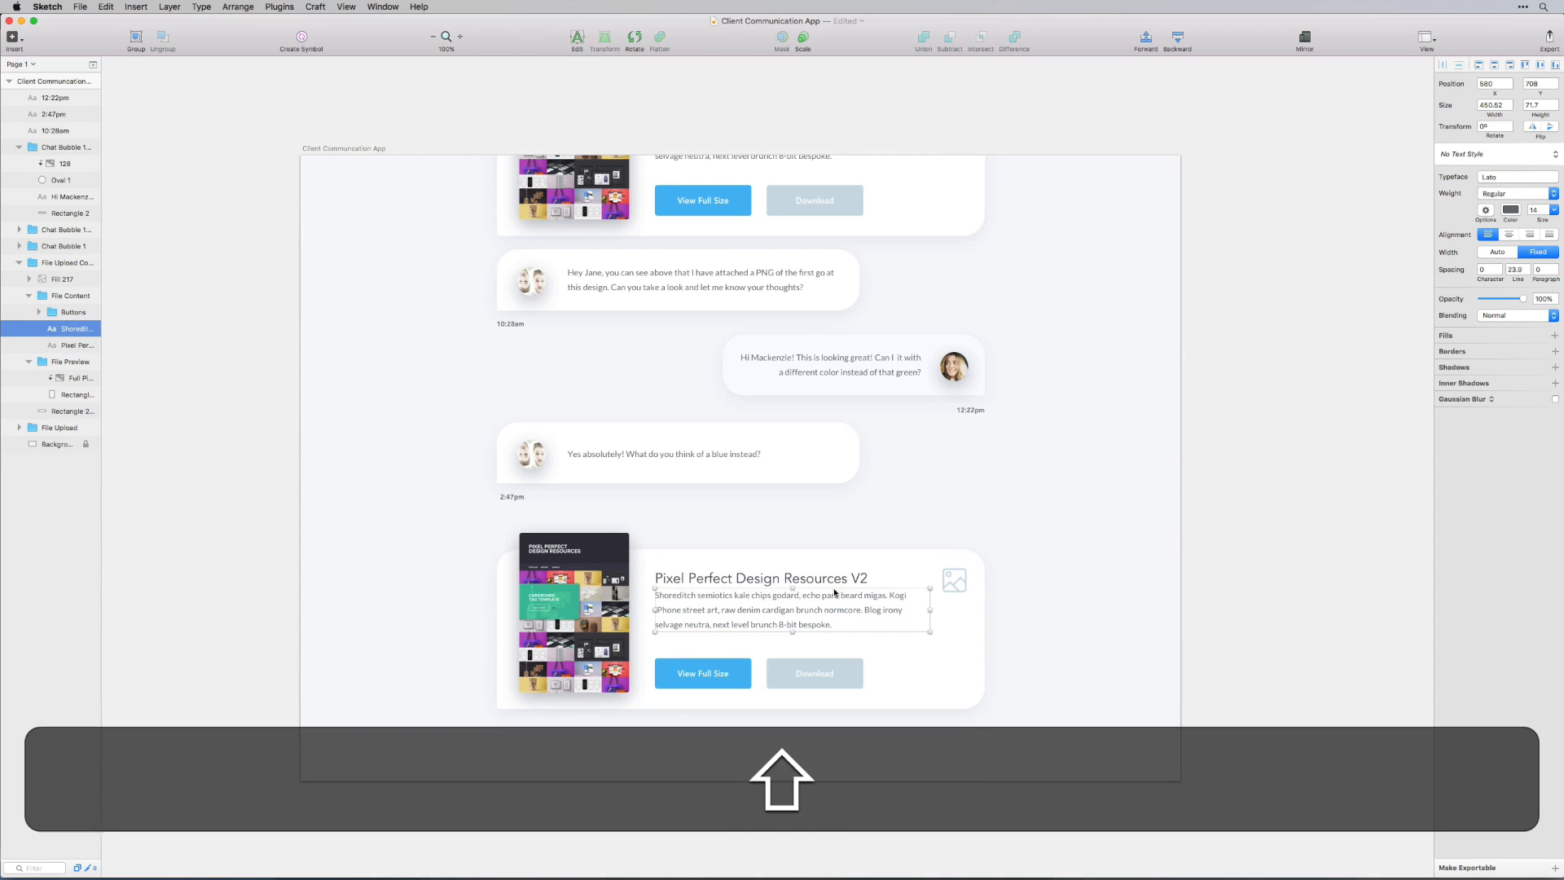
# Move the V2 card up slightly, closer to the 2:47pm timestamp
pyautogui.press('Escape')
pyautogui.press('Escape')
pyautogui.moveTo(852, 636); pyautogui.dragTo(852, 625)
pyautogui.click(959, 722)
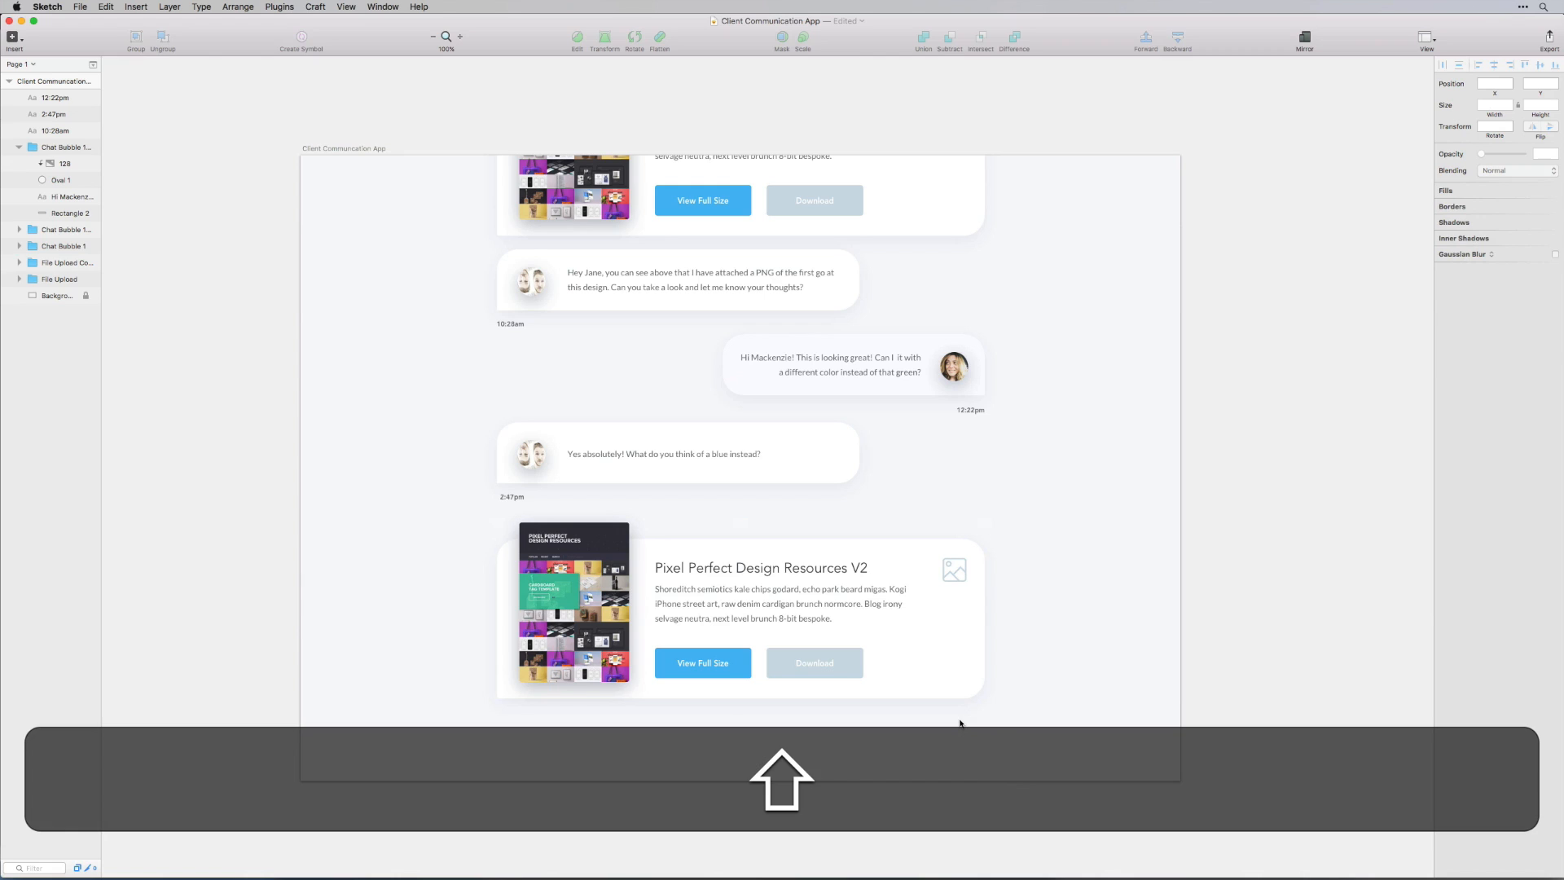
# Shift all the cards, bubbles and timestamps up slightly to free space below the V2 card
pyautogui.moveTo(1004, 668); pyautogui.dragTo(481, 168)
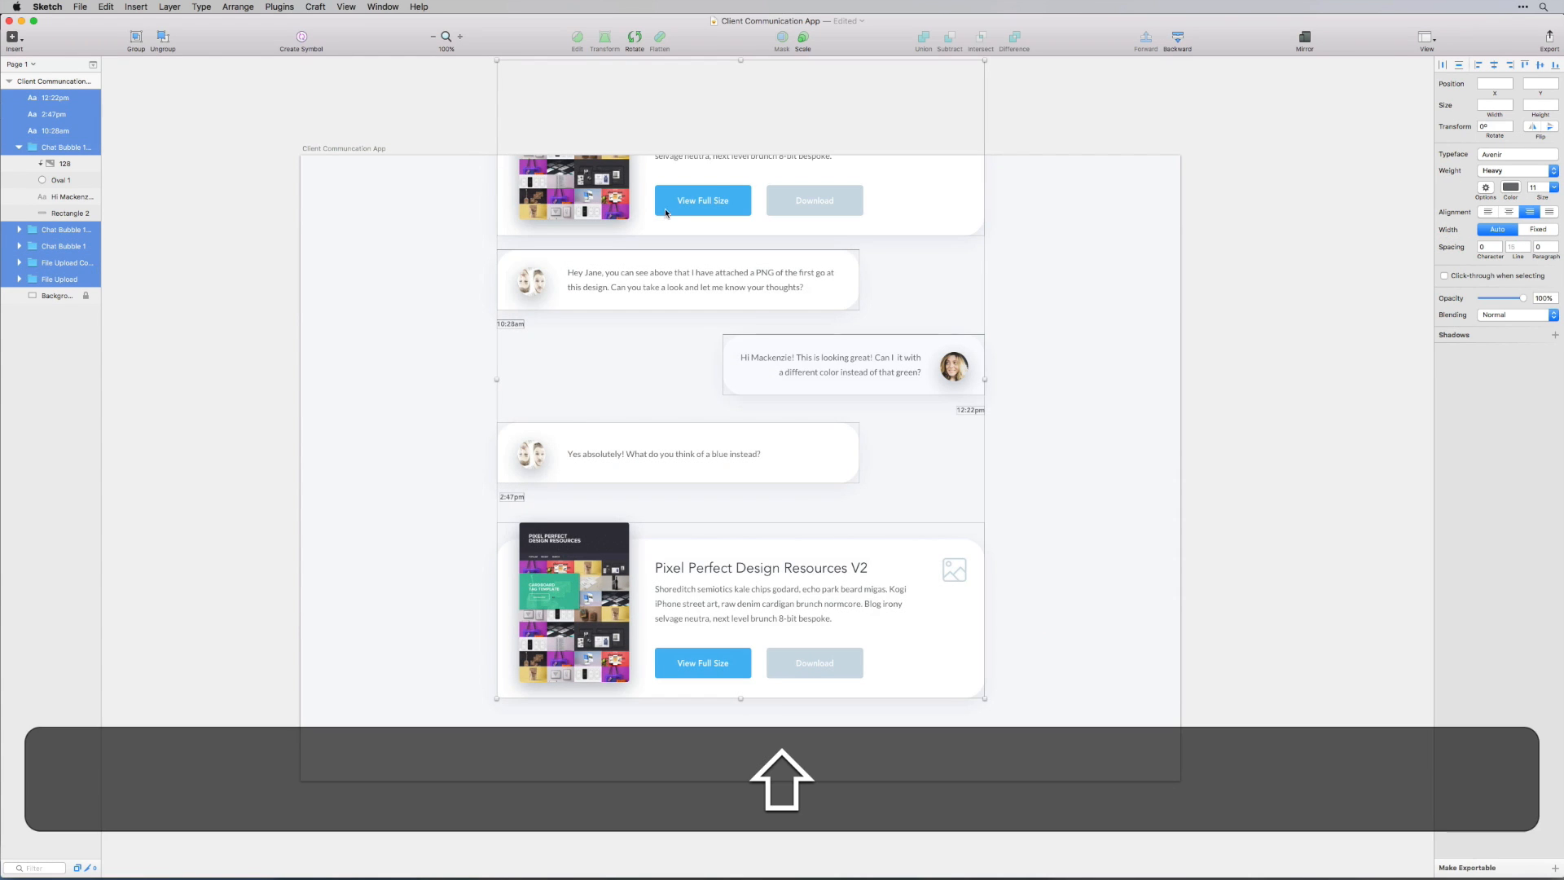
pyautogui.moveTo(669, 214); pyautogui.dragTo(668, 190)
pyautogui.click(966, 472)
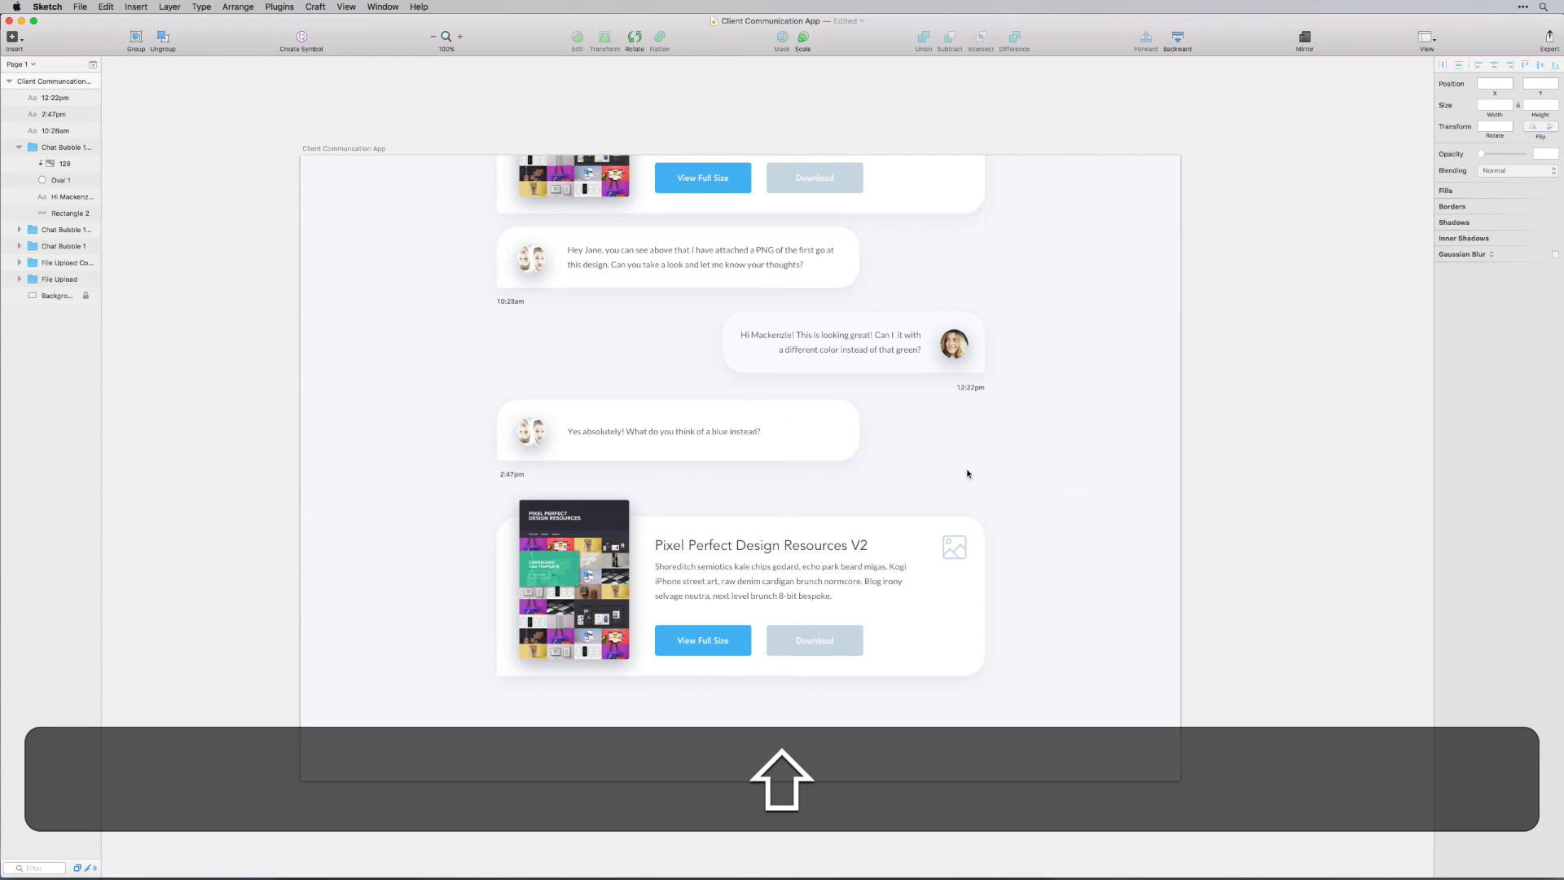
# Duplicate the third chat bubble and place the copy just below the V2 card, keeping its left alignment
pyautogui.moveTo(705, 447); pyautogui.dragTo(700, 747)
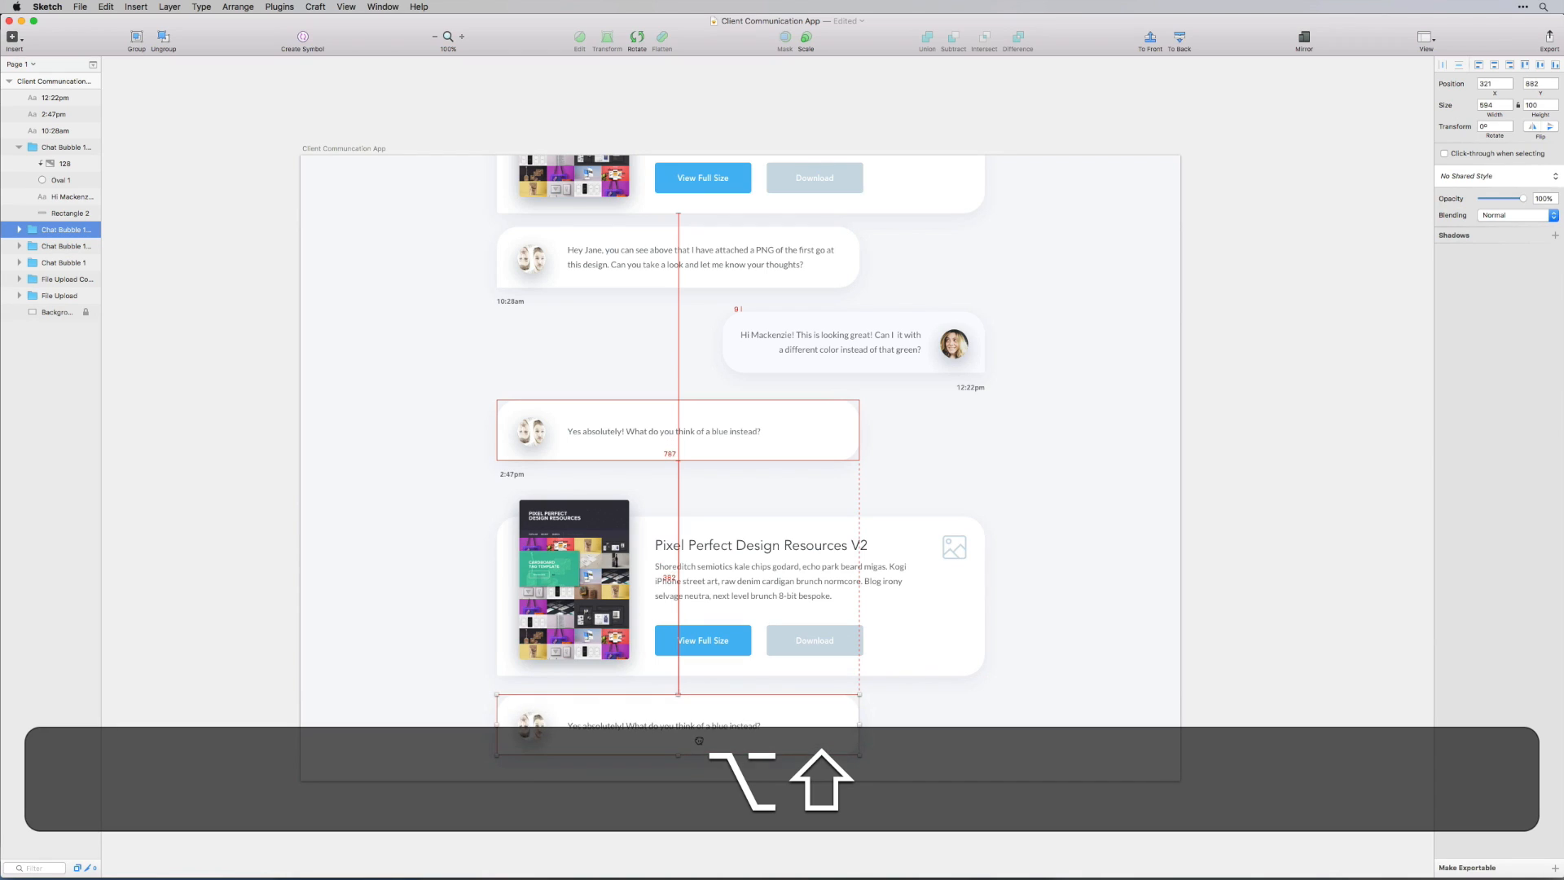
pyautogui.click(939, 713)
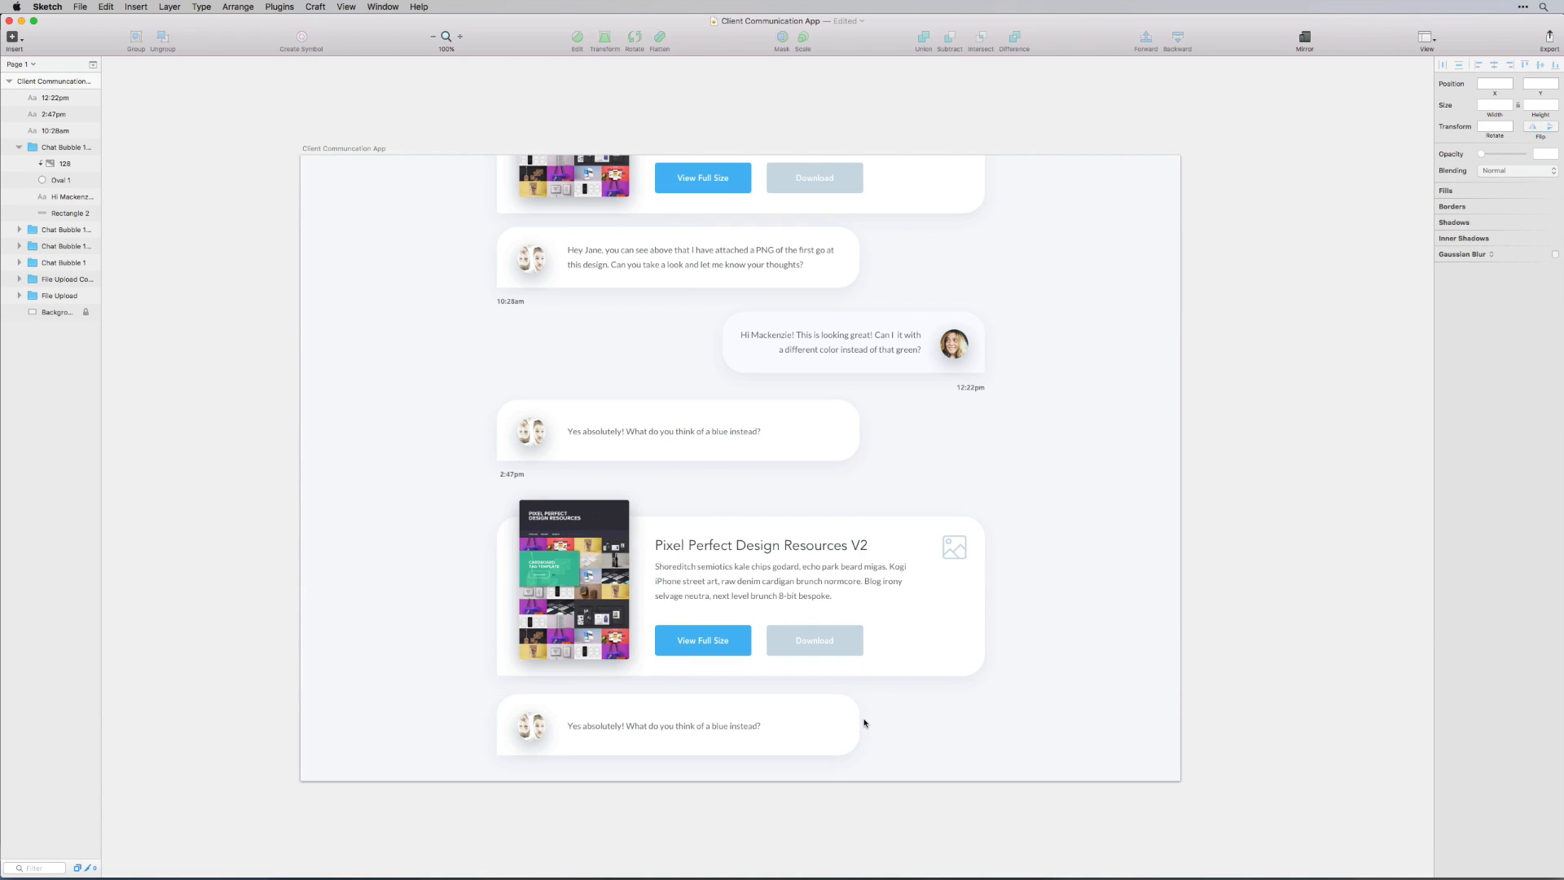
# Try to widen the whole duplicated bubble group to match the card's width
pyautogui.click(848, 723)
pyautogui.moveTo(859, 724); pyautogui.dragTo(984, 725)
pyautogui.click(1000, 729)
pyautogui.click(615, 726)
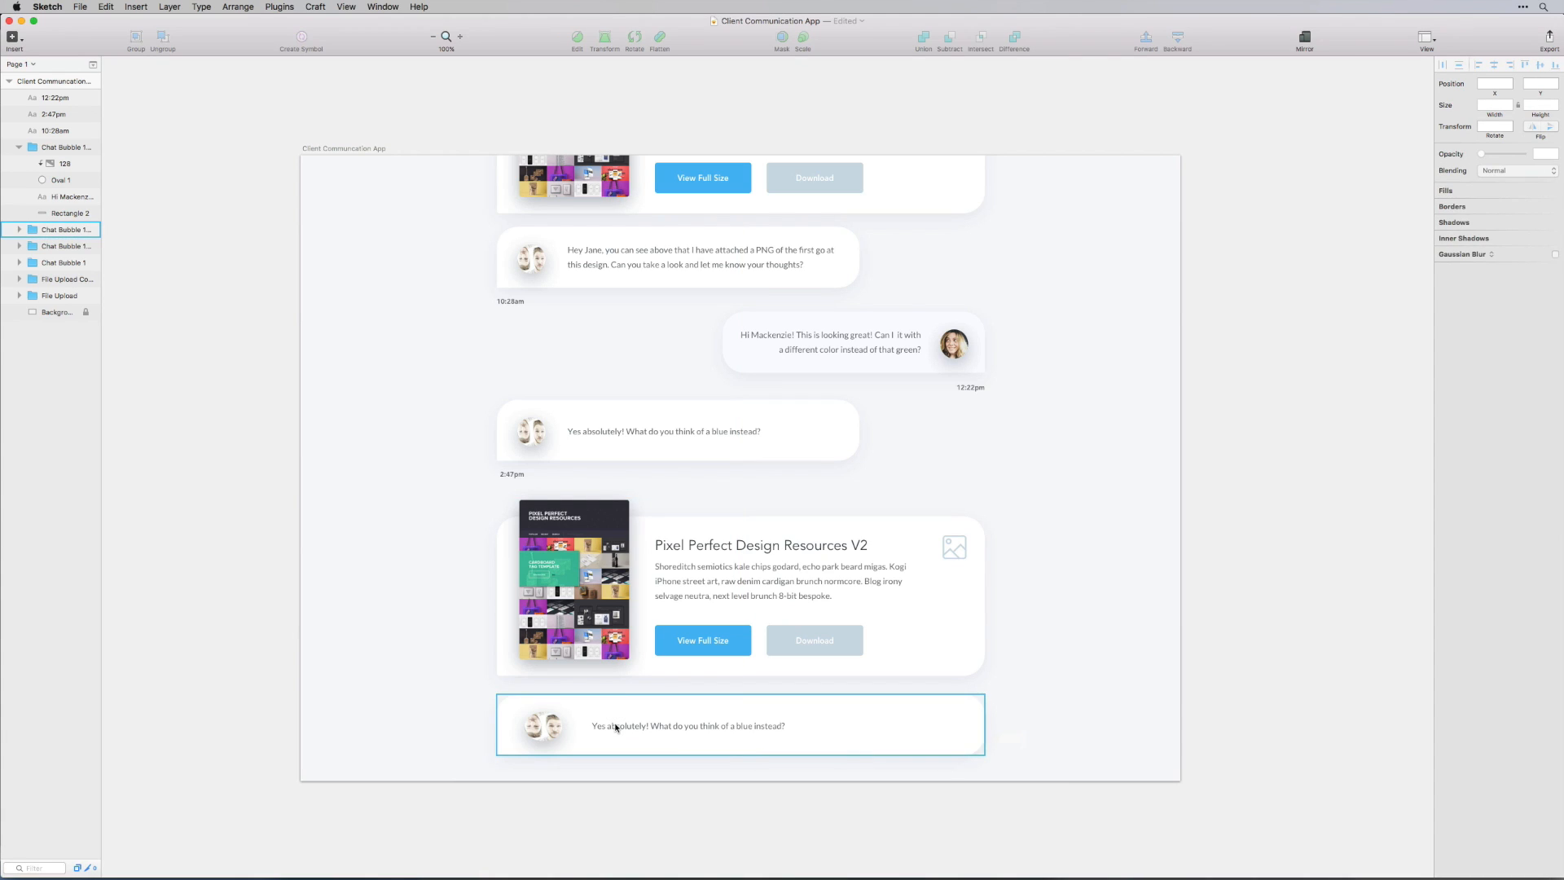
pyautogui.press('super+z')
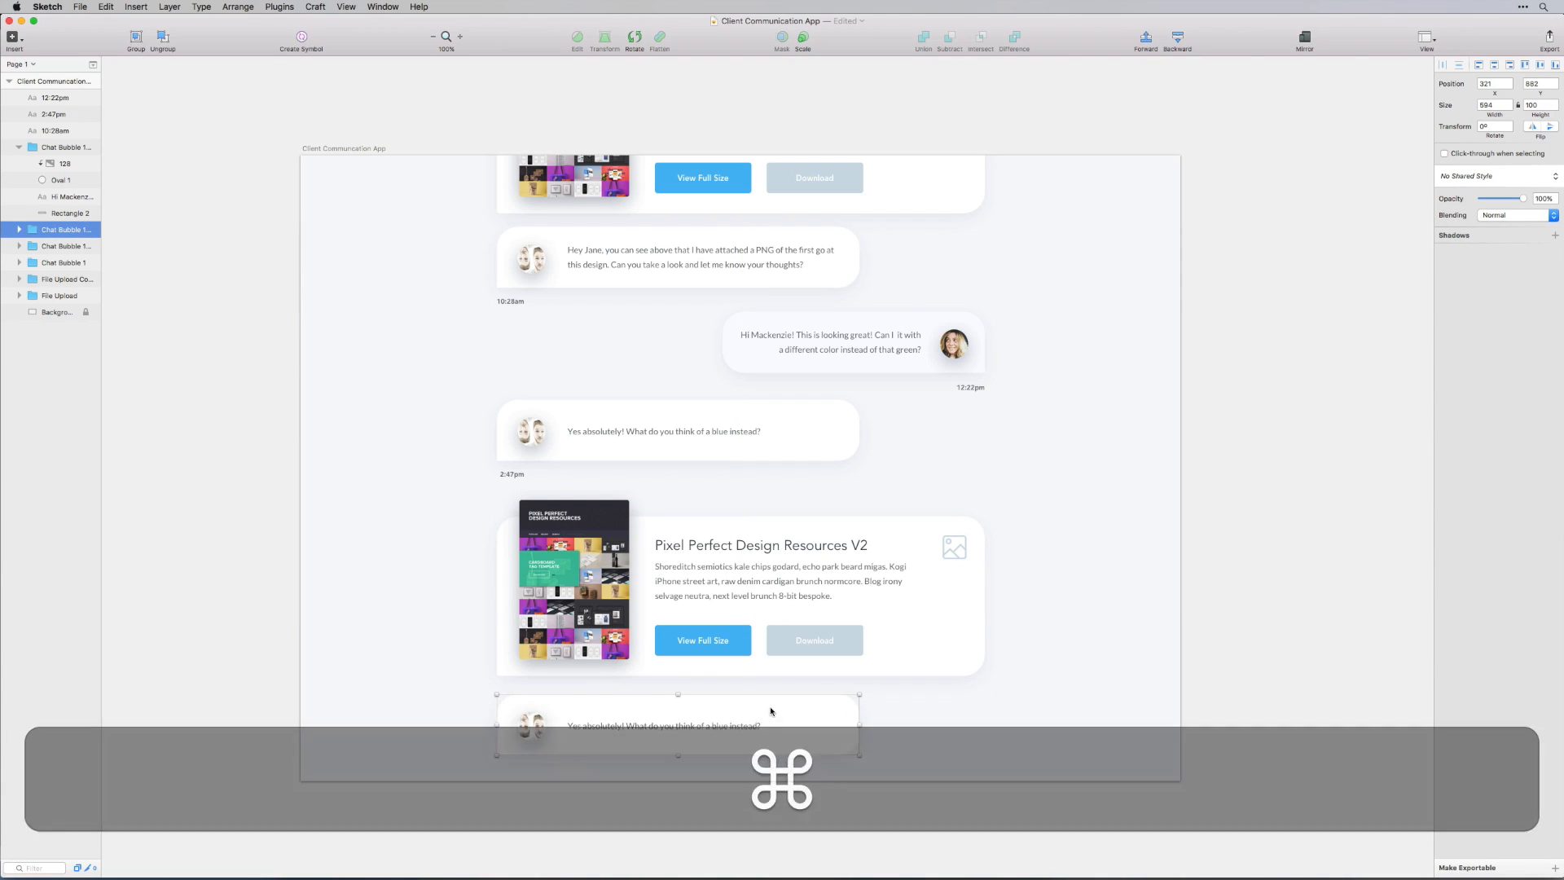
# Widen only the duplicated bubble's background rectangle to the right until it matches the V2 card's width
pyautogui.keyDown('super'); pyautogui.click(772, 715); pyautogui.keyUp('super')
pyautogui.moveTo(859, 725); pyautogui.dragTo(984, 725)
# Replace the message in the full-width bottom bubble with "Say something"
pyautogui.keyDown('super'); pyautogui.click(600, 725); pyautogui.keyUp('super')
pyautogui.doubleClick(600, 725)
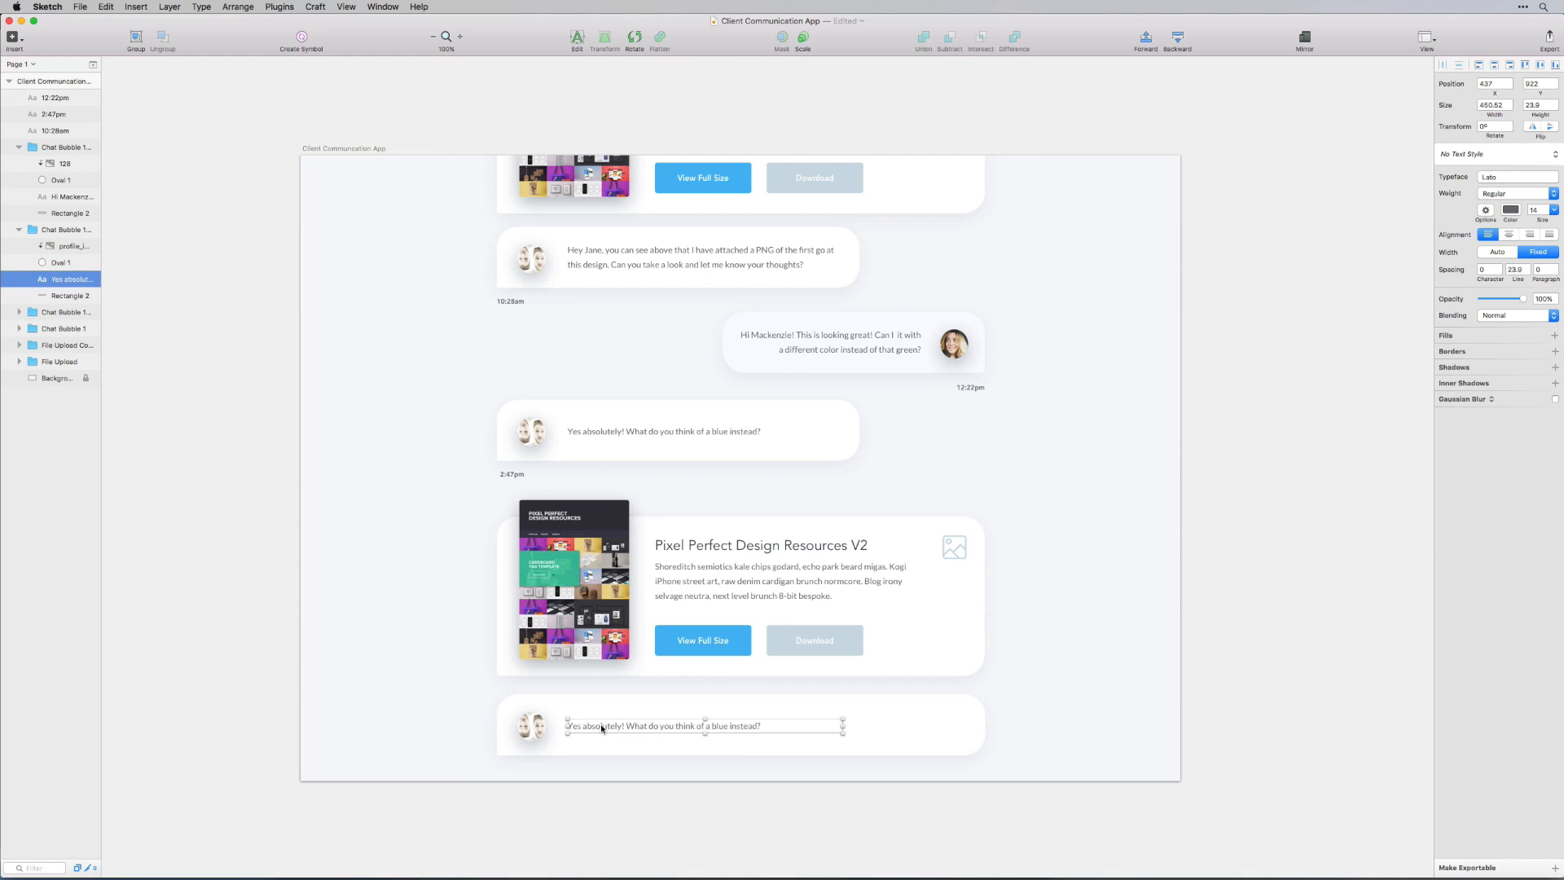
pyautogui.press('super+a')
pyautogui.write('Say something')
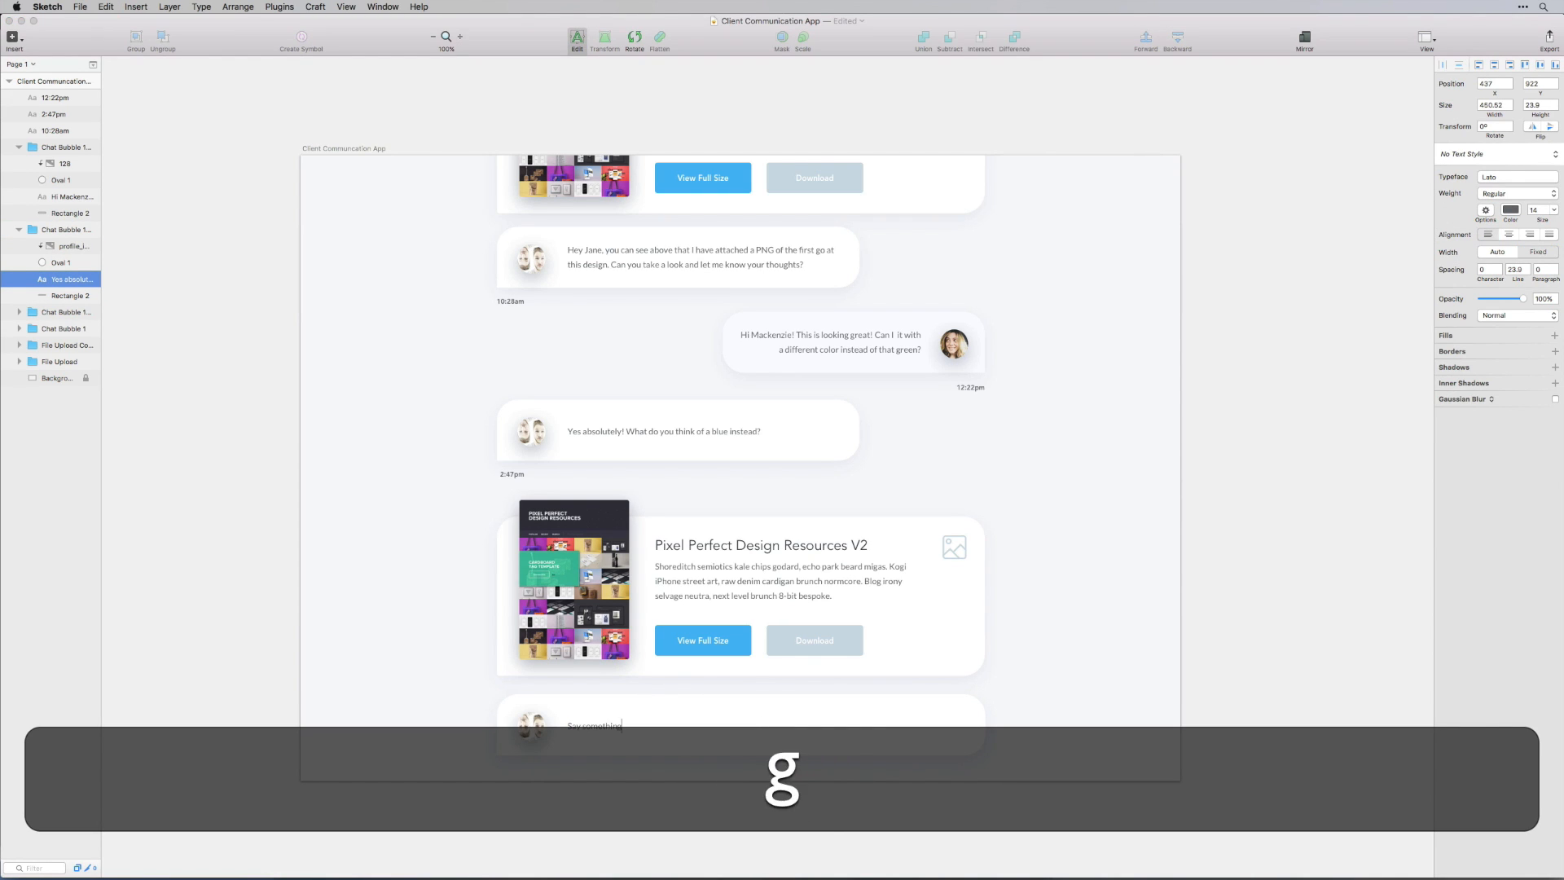
# Set the "Say something" text to the Avenir typeface at size 17
pyautogui.press('super+a')
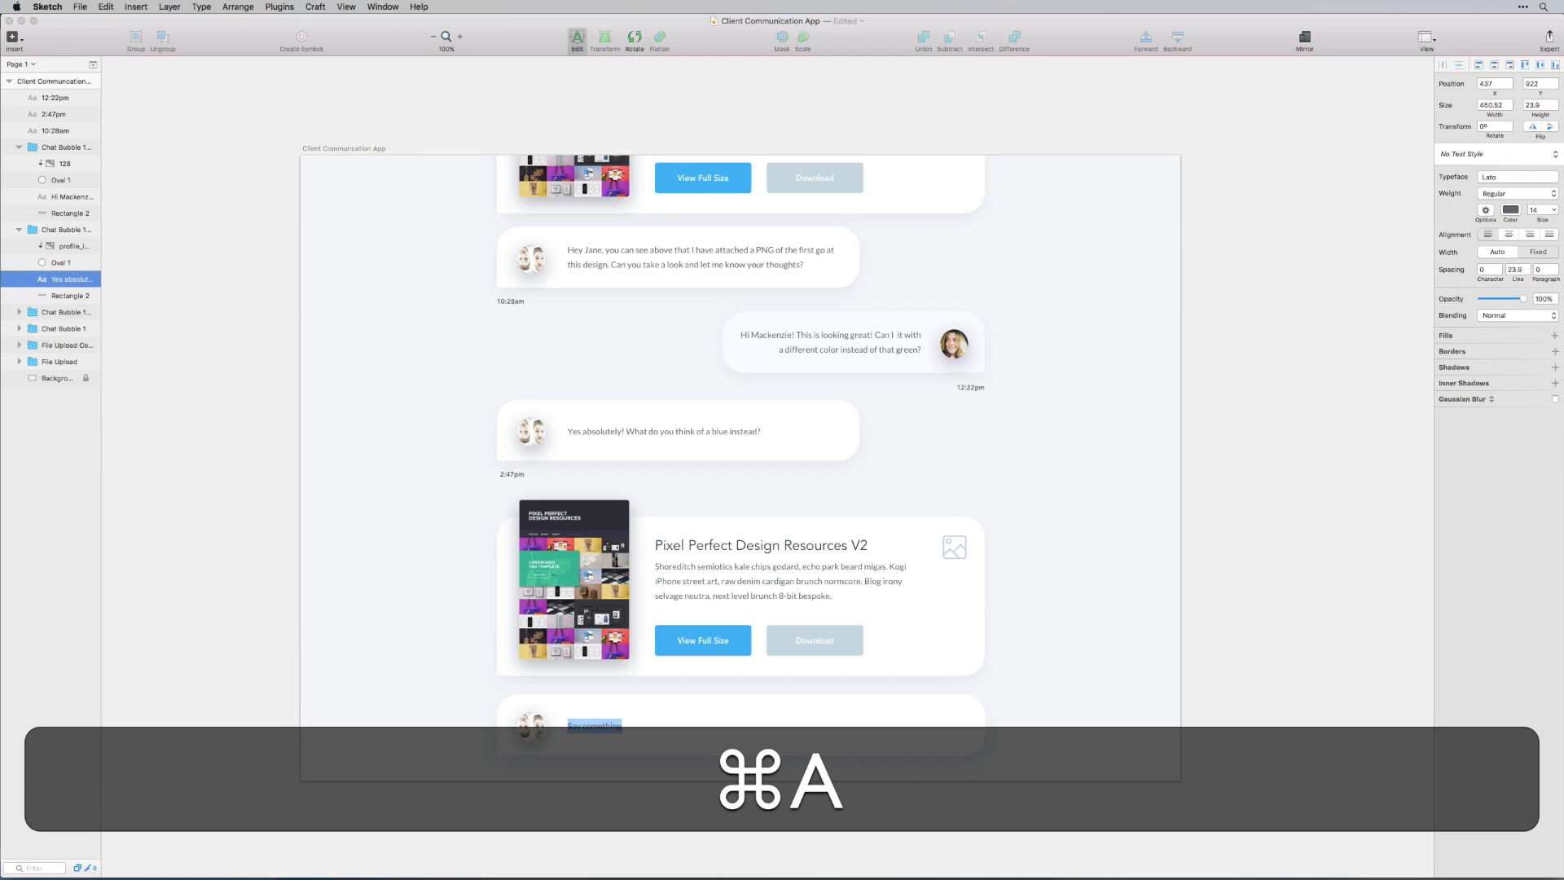
pyautogui.click(1499, 176)
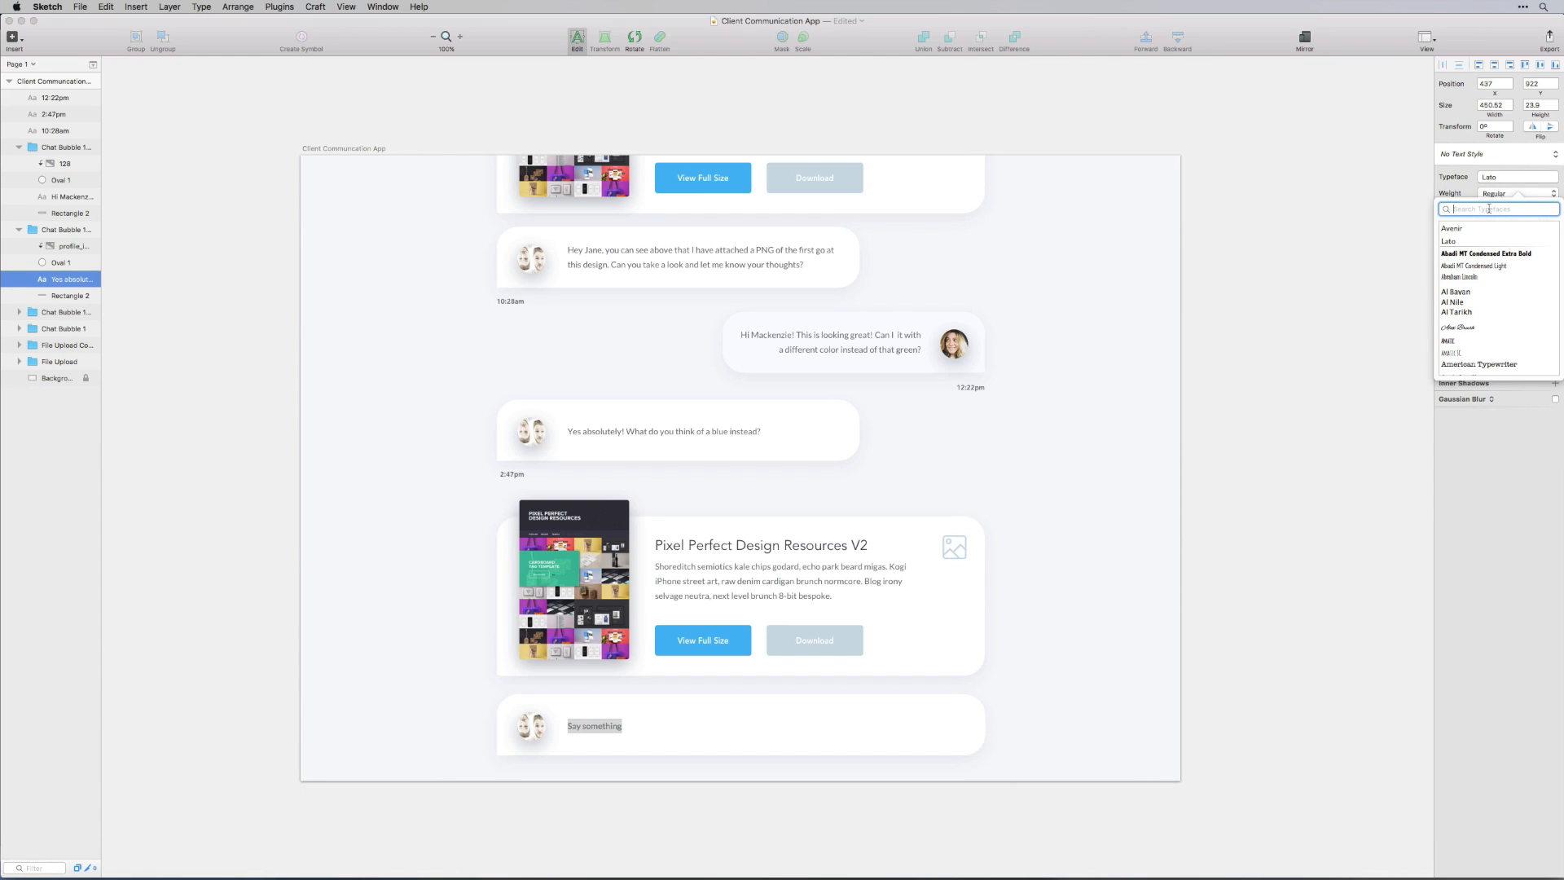
pyautogui.press('Down')
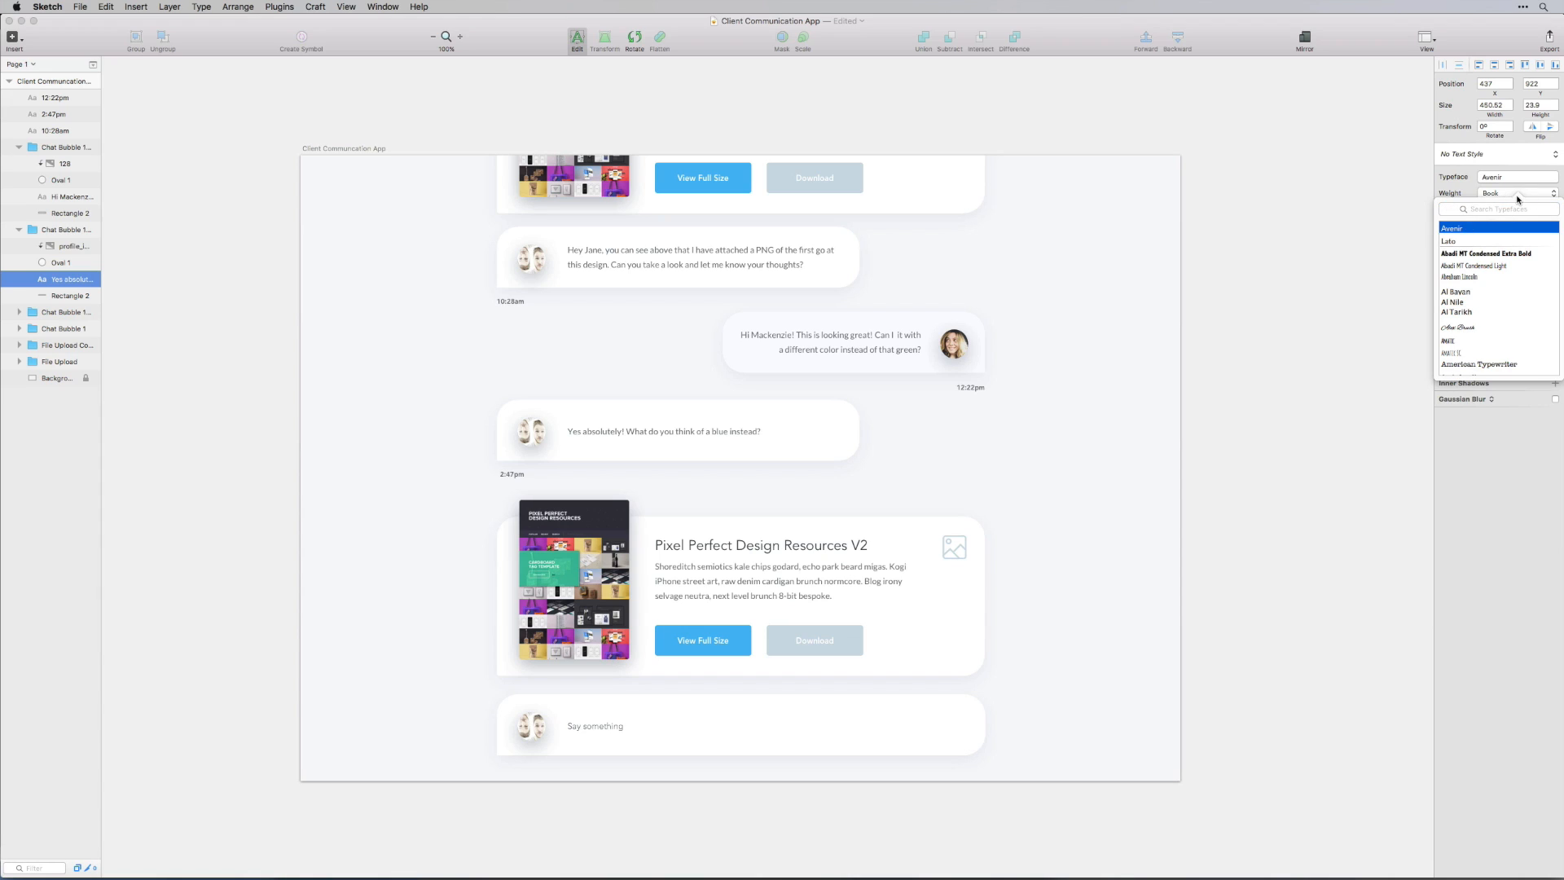
pyautogui.press('Return')
pyautogui.click(1534, 210)
pyautogui.press('super+a')
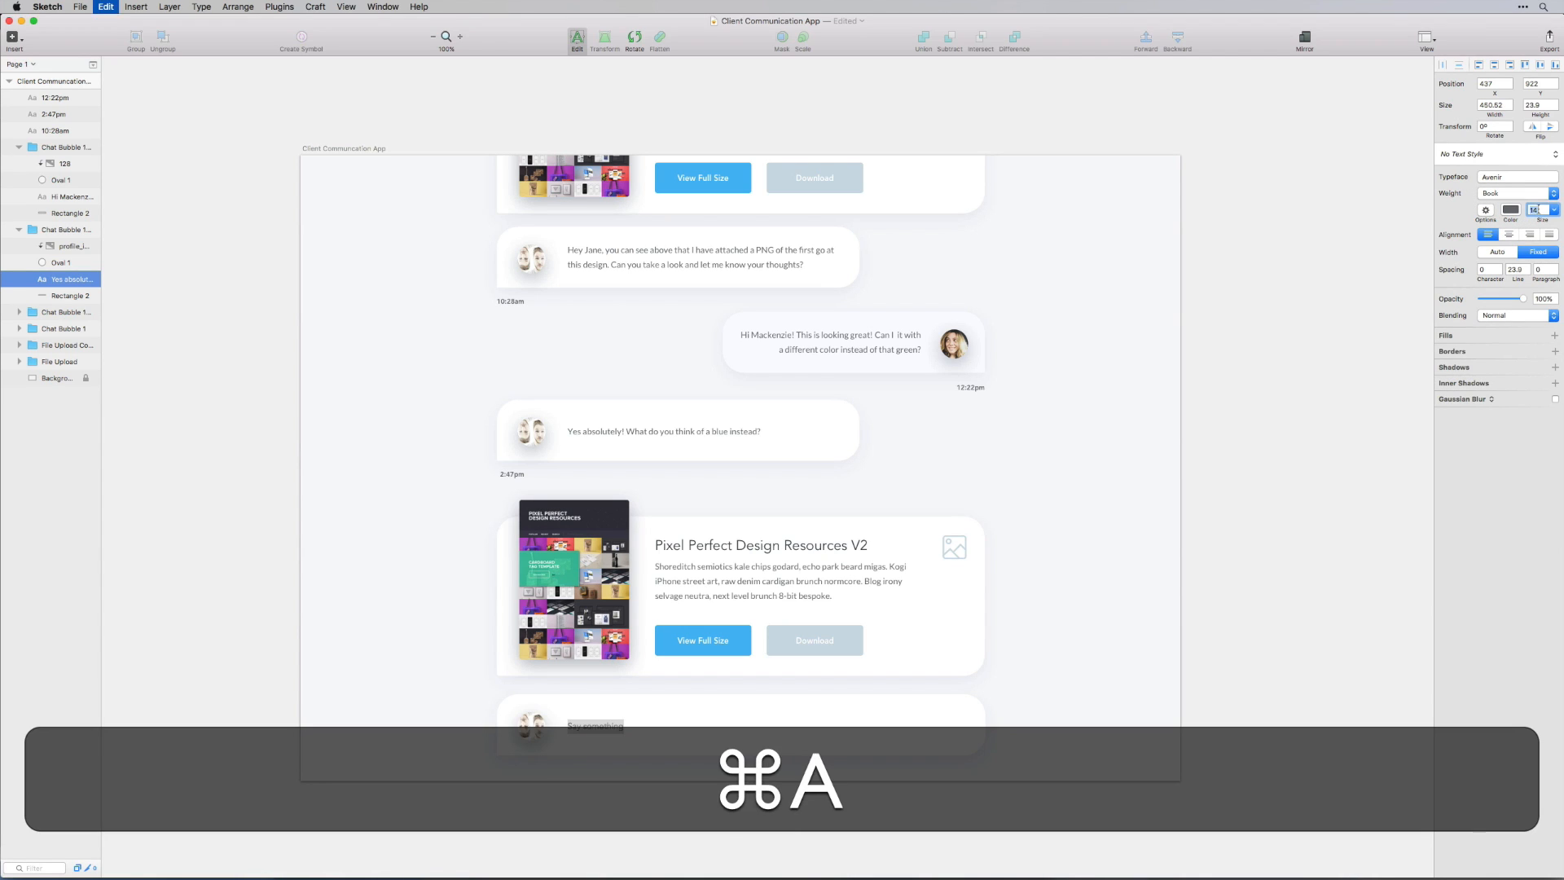
pyautogui.press('super+Up')
pyautogui.press('Up')
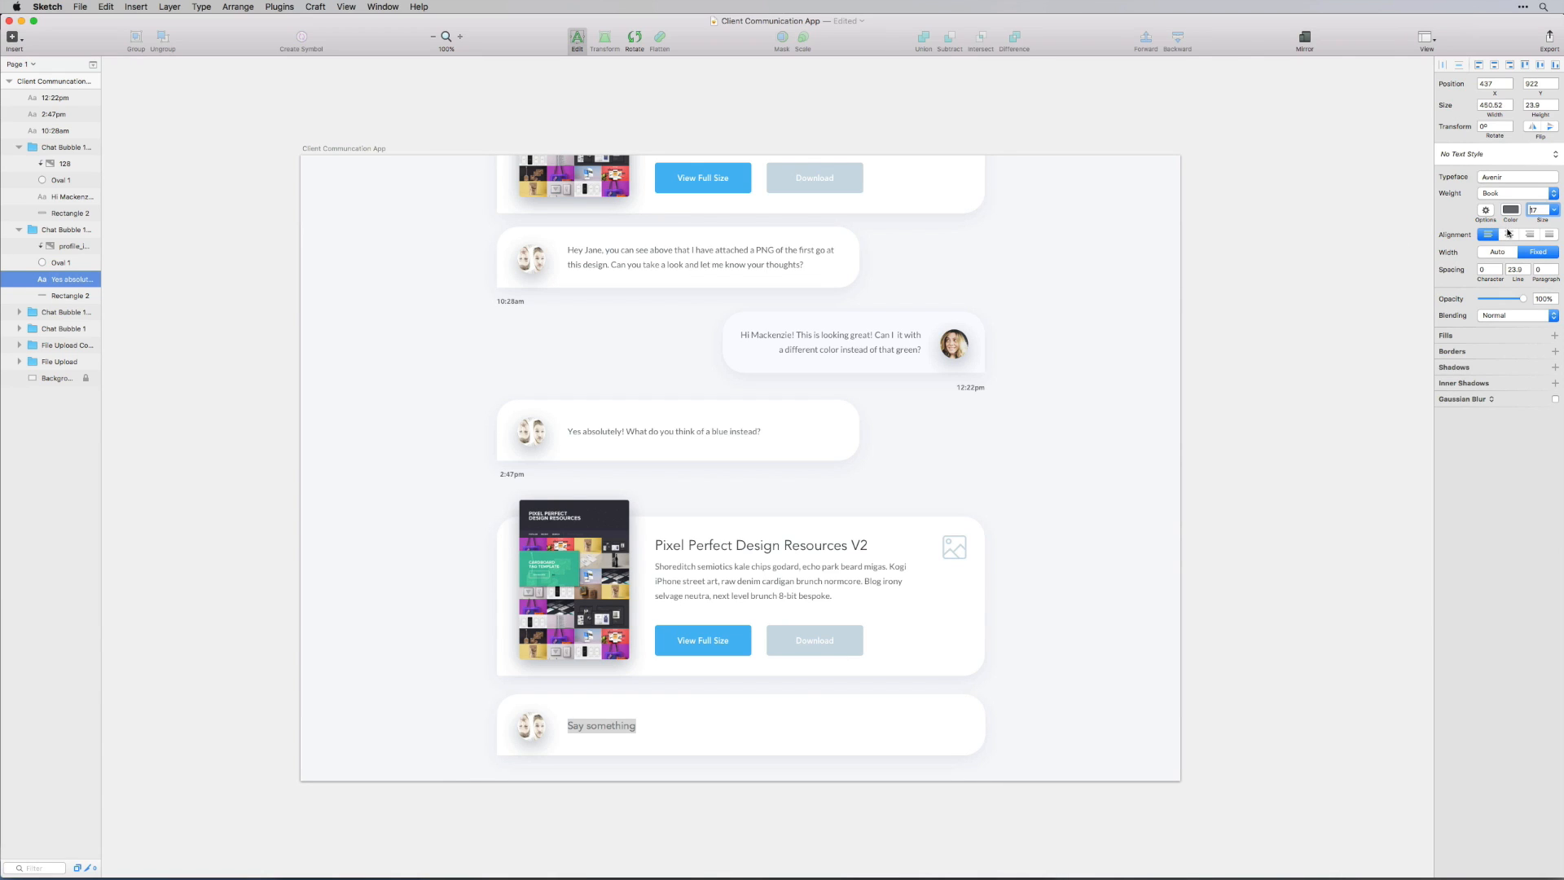
# Change the weight of the "Say something" text to Book Oblique
pyautogui.click(1507, 195)
pyautogui.click(1517, 244)
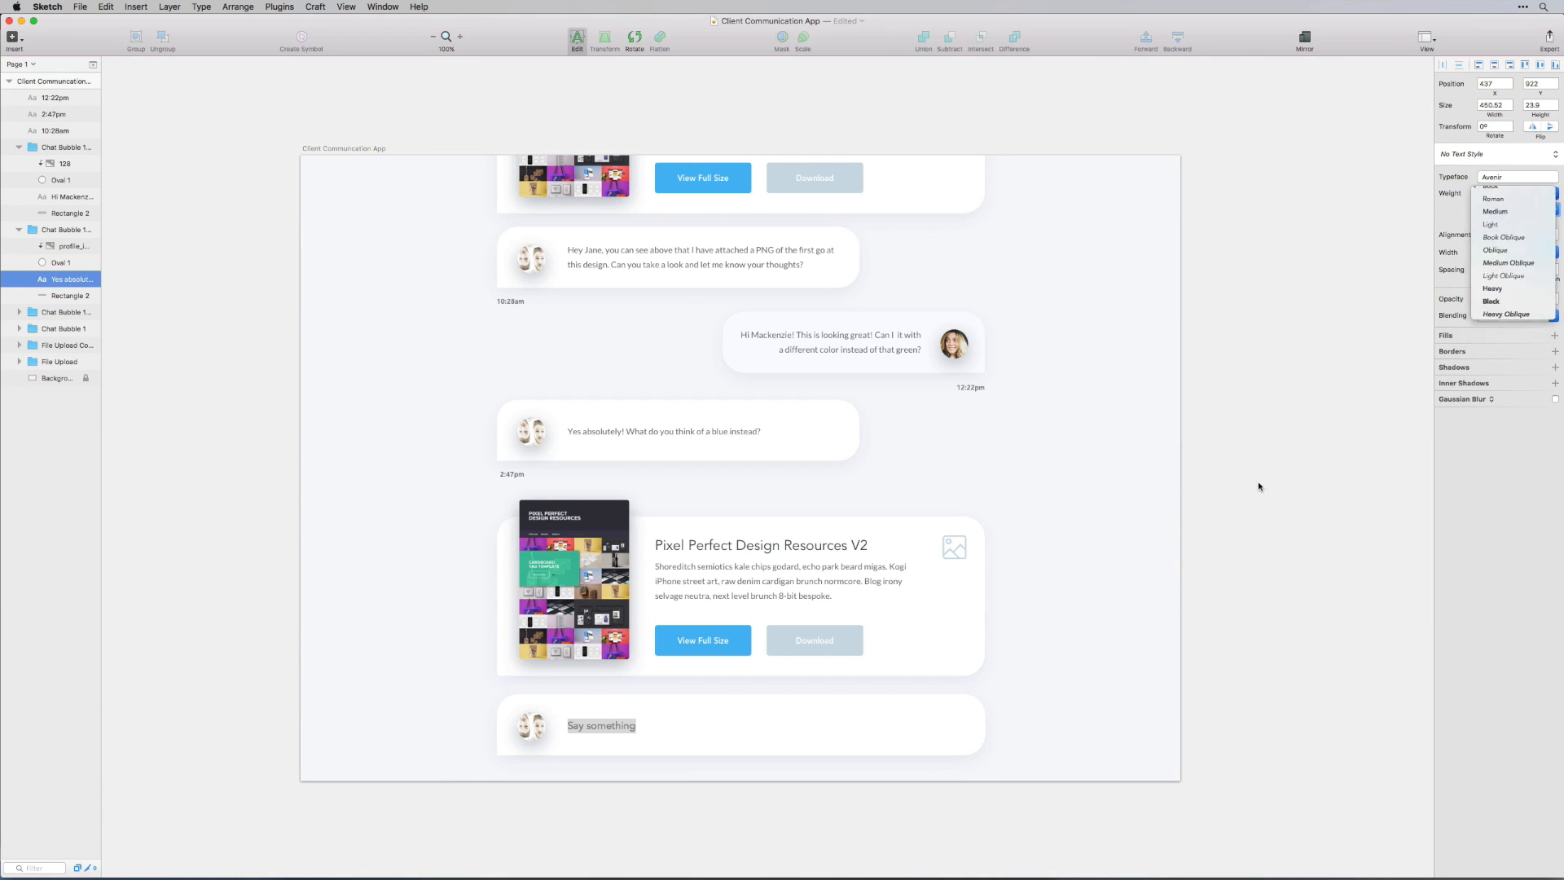
pyautogui.press('super+Tab')
pyautogui.press('super+Tab')
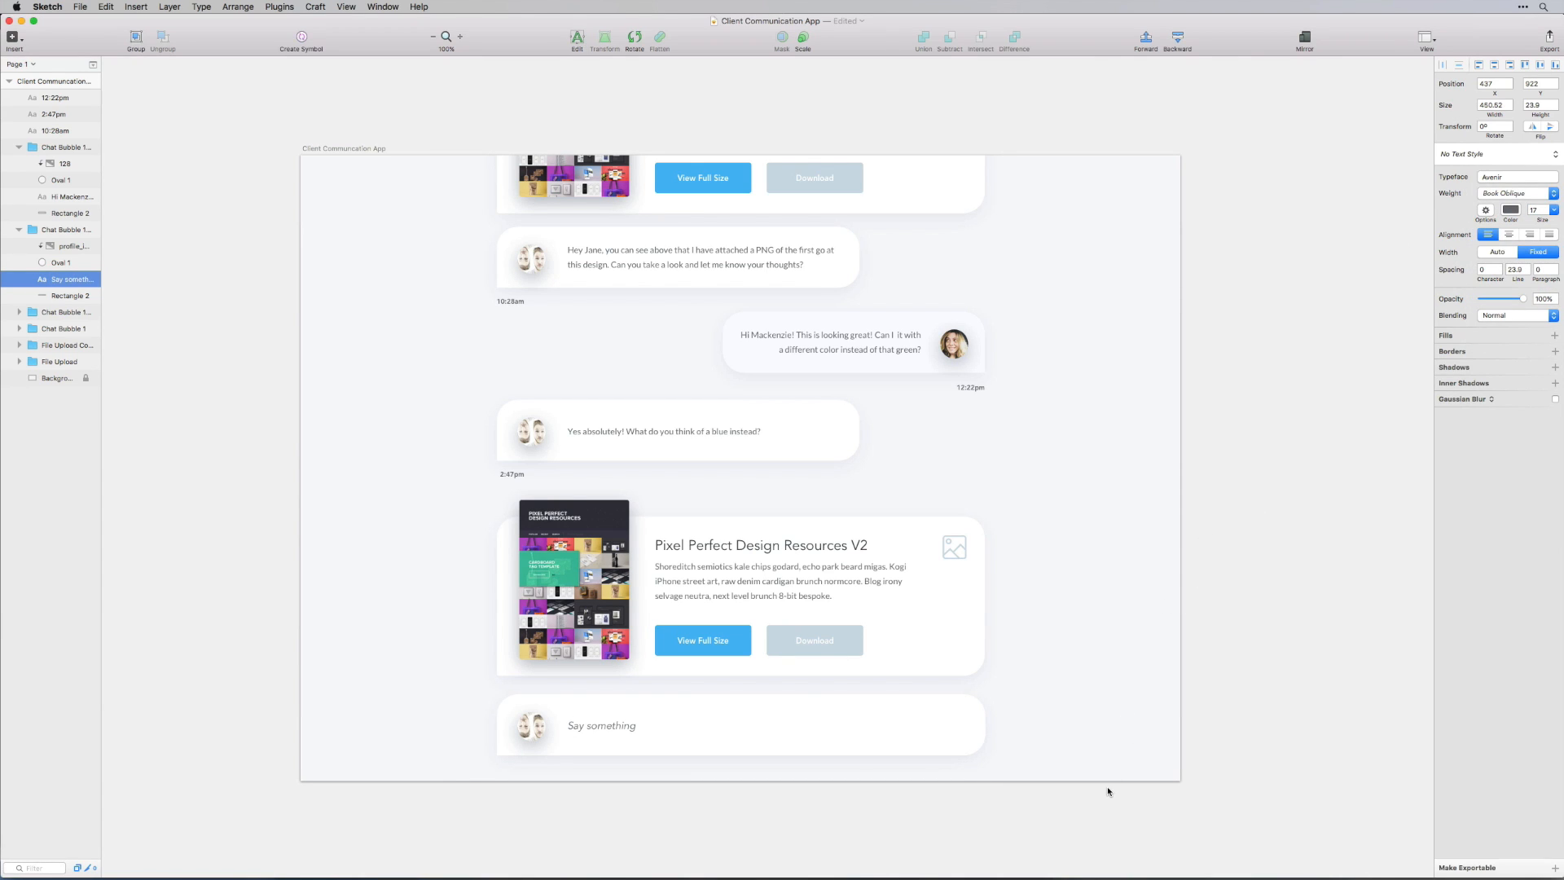
# Recolor the "Say something" text to a light blue-grey so it reads as placeholder text
pyautogui.click(633, 725)
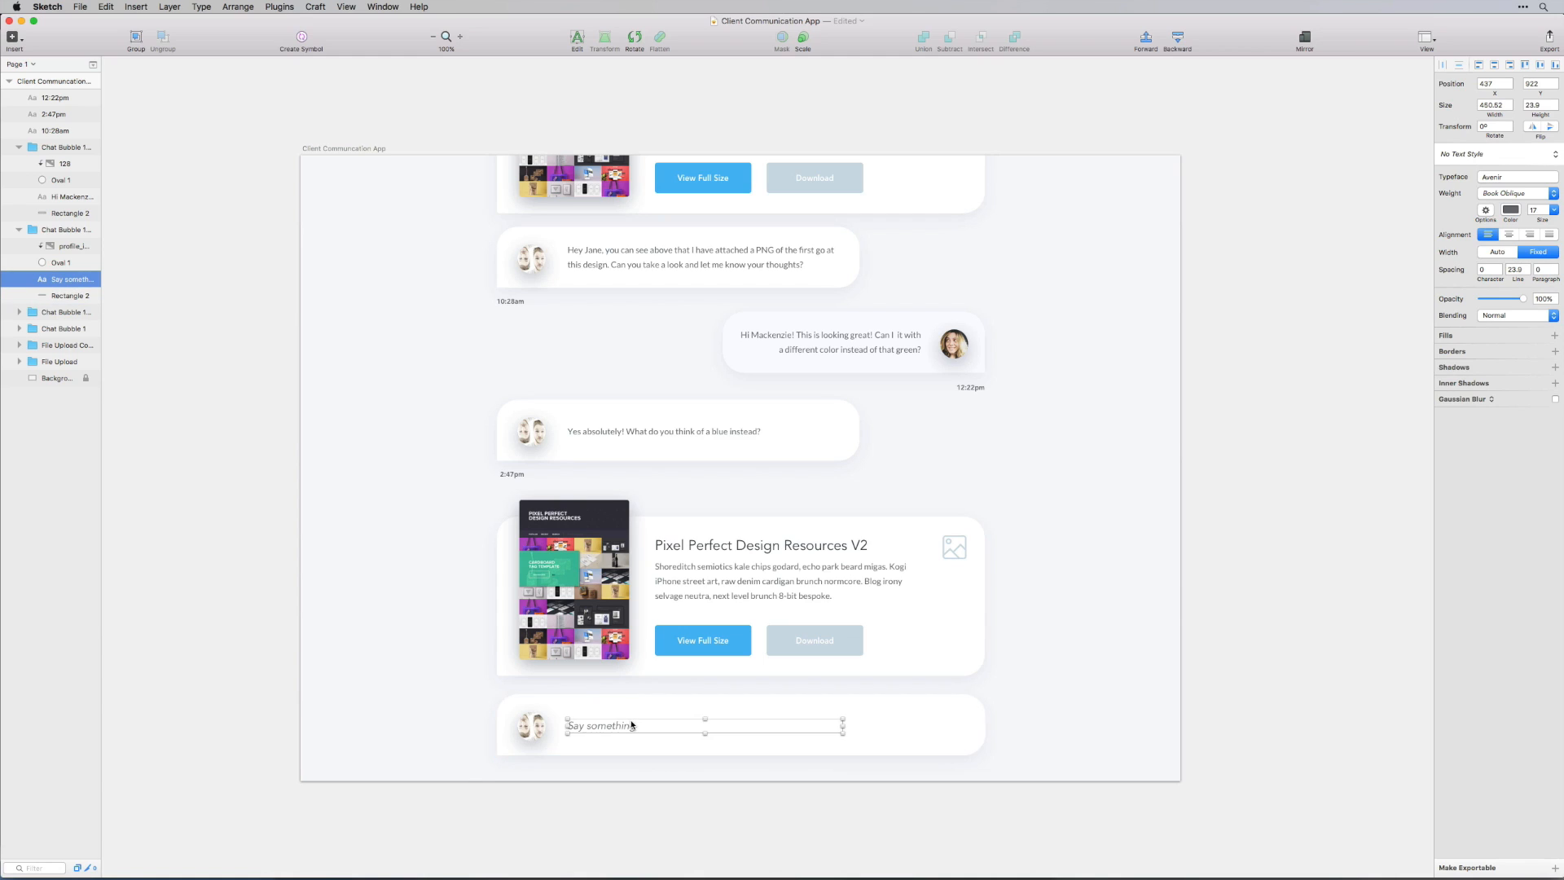
pyautogui.click(1511, 210)
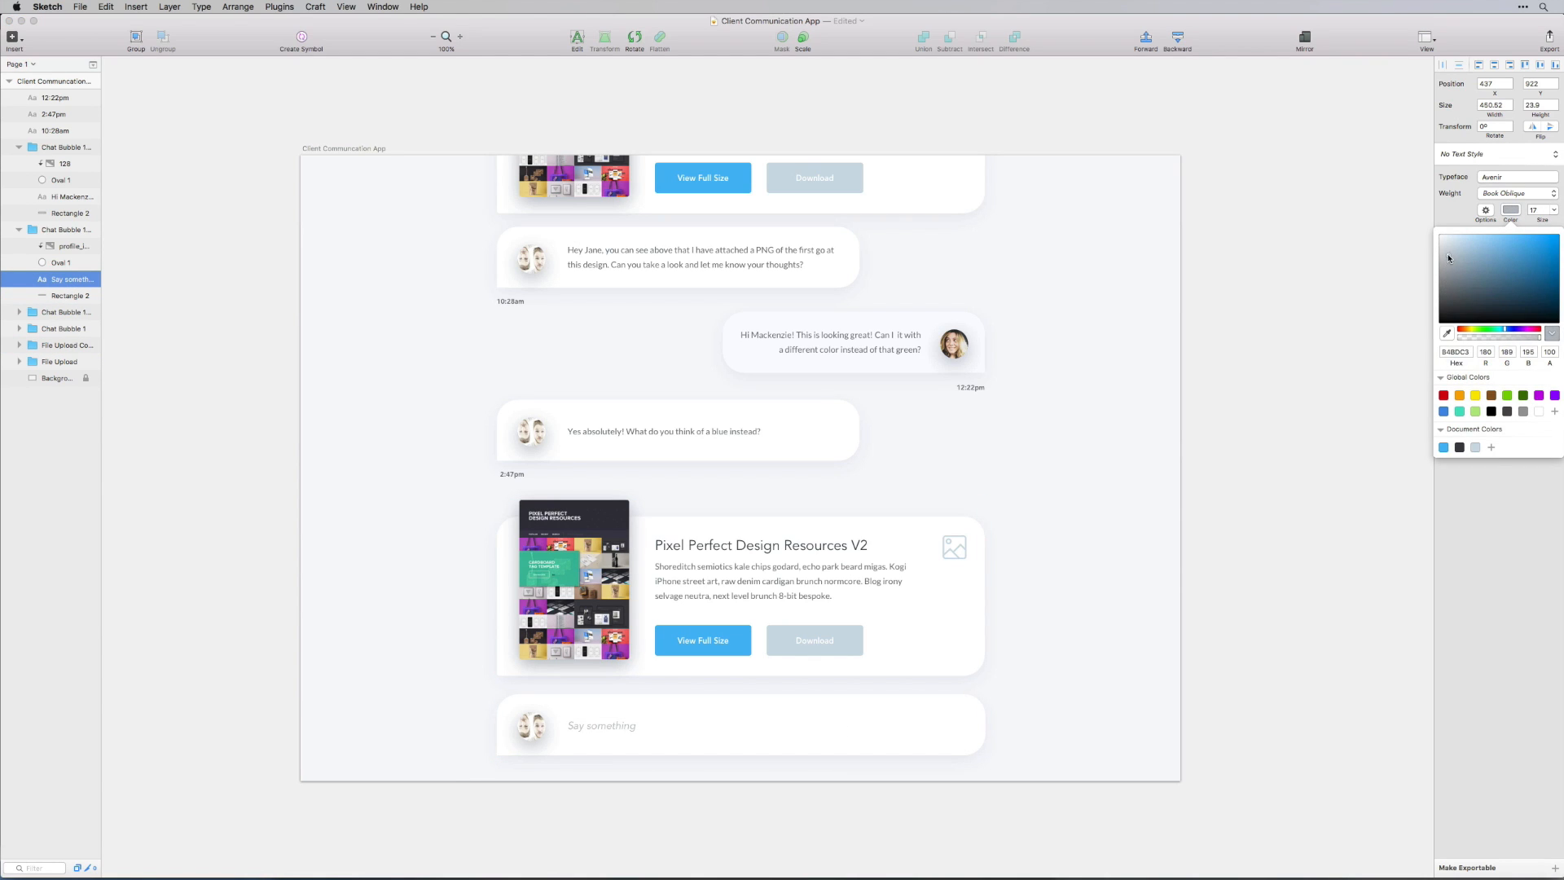
pyautogui.moveTo(1451, 255); pyautogui.dragTo(1448, 259)
pyautogui.click(1182, 385)
pyautogui.click(1293, 566)
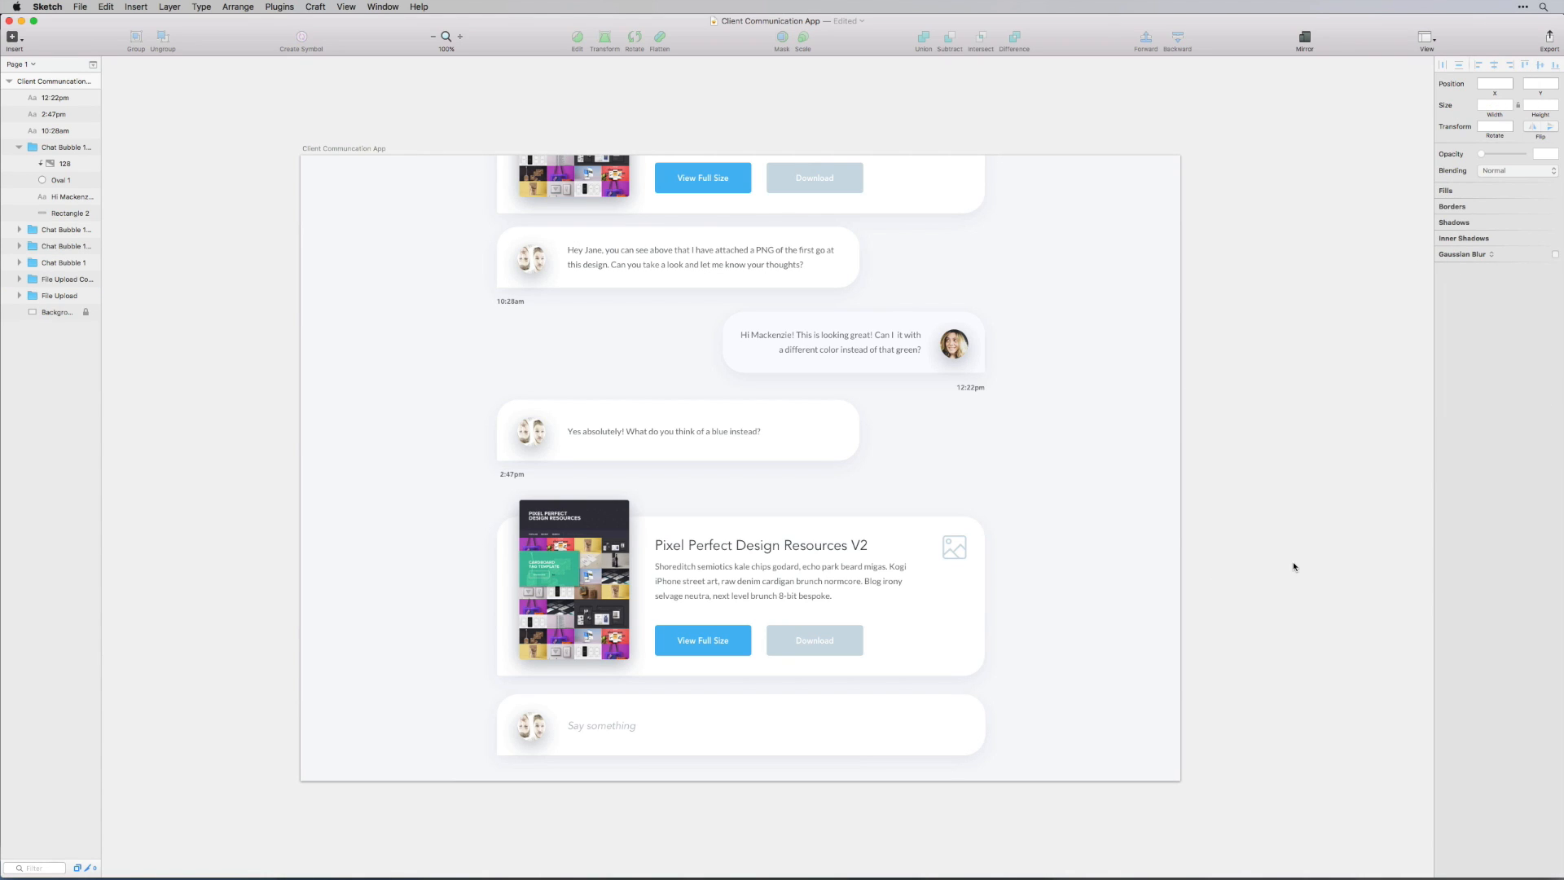
# Turn off the shadow on the avatar's oval in the first chat bubble
pyautogui.click(539, 258)
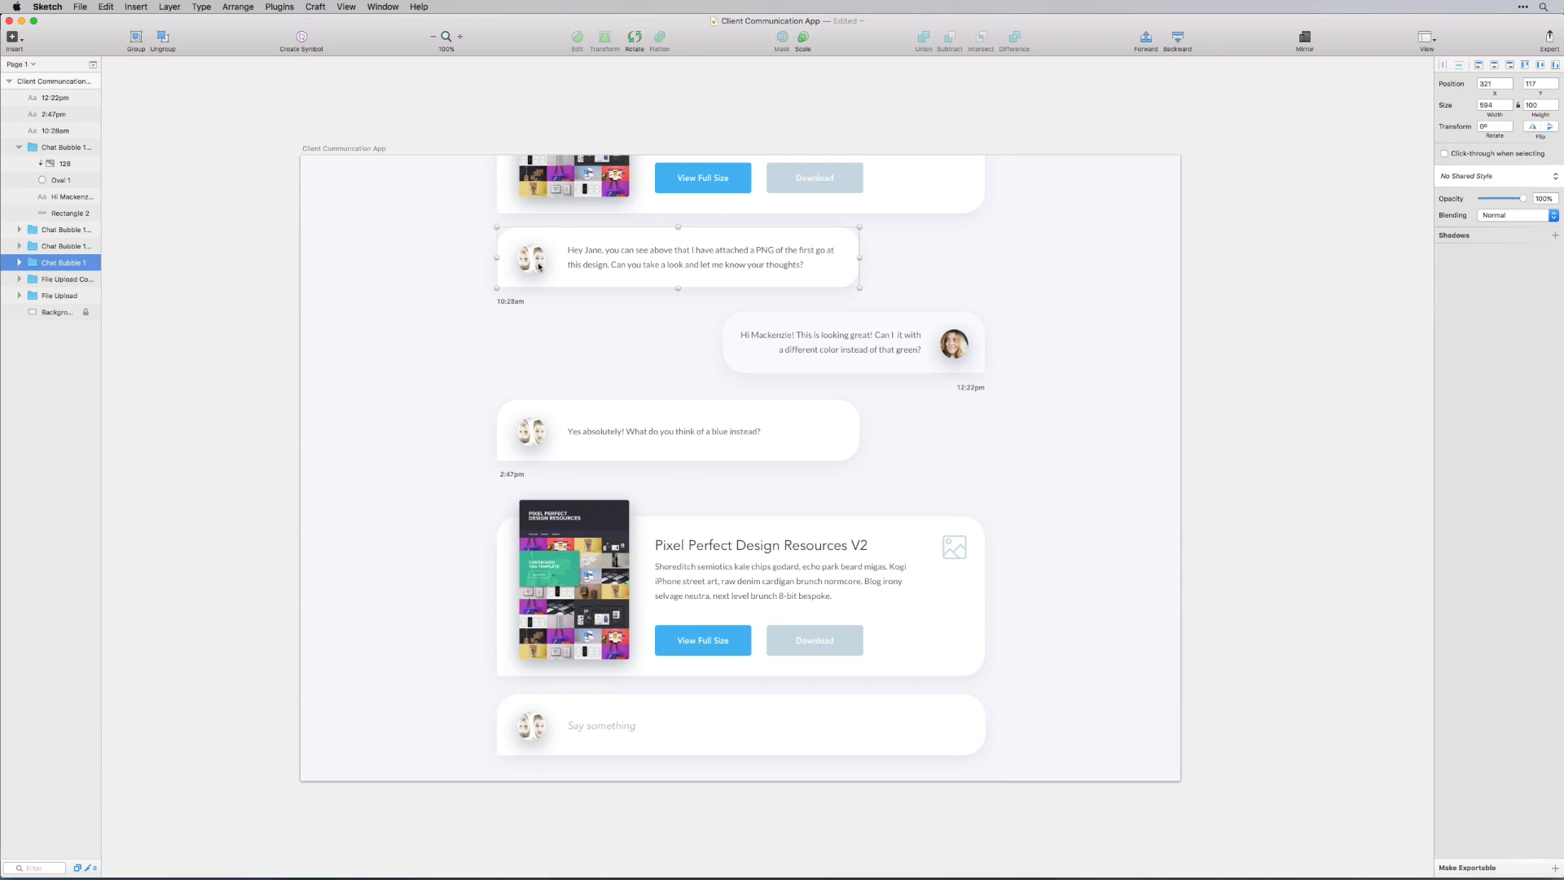
pyautogui.doubleClick(530, 251)
pyautogui.click(61, 296)
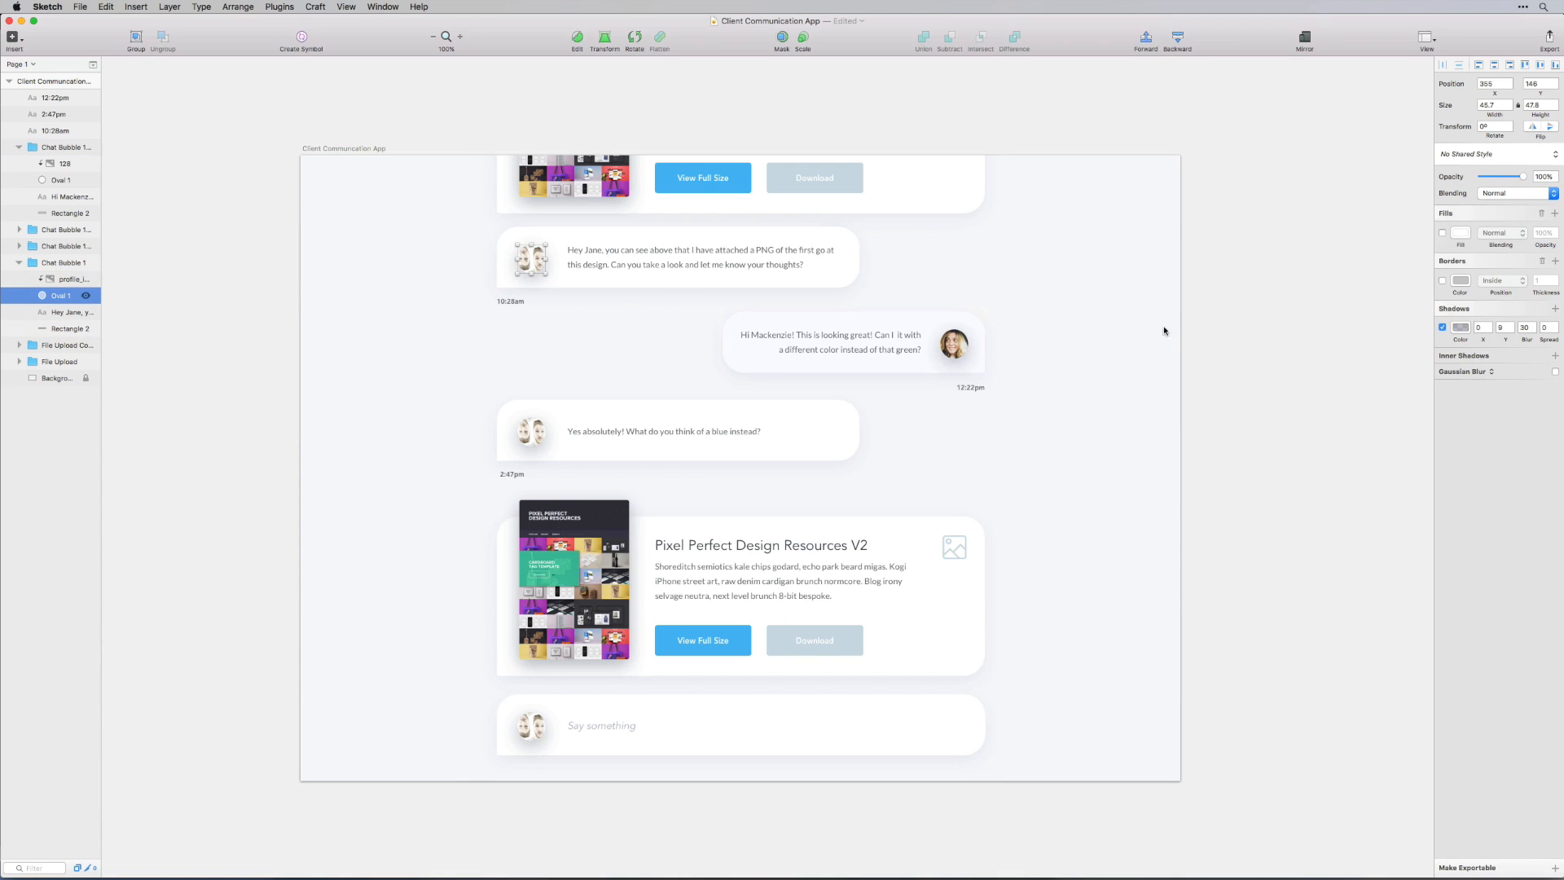
pyautogui.click(1443, 329)
pyautogui.click(1278, 307)
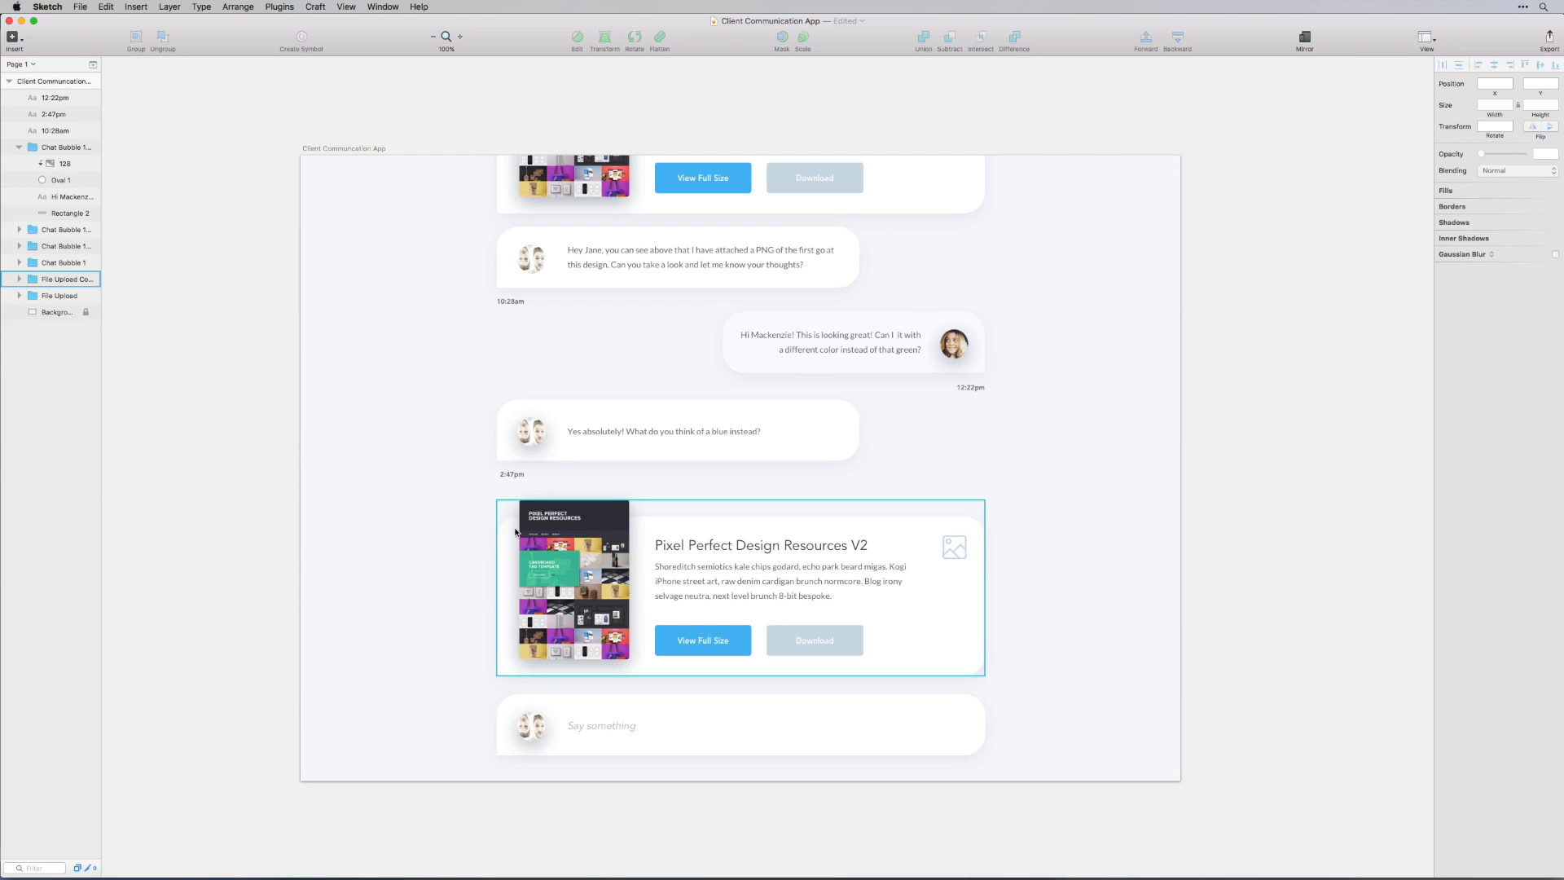
# Turn off the shadow on the avatar's oval in the third chat bubble
pyautogui.click(536, 435)
pyautogui.doubleClick(536, 435)
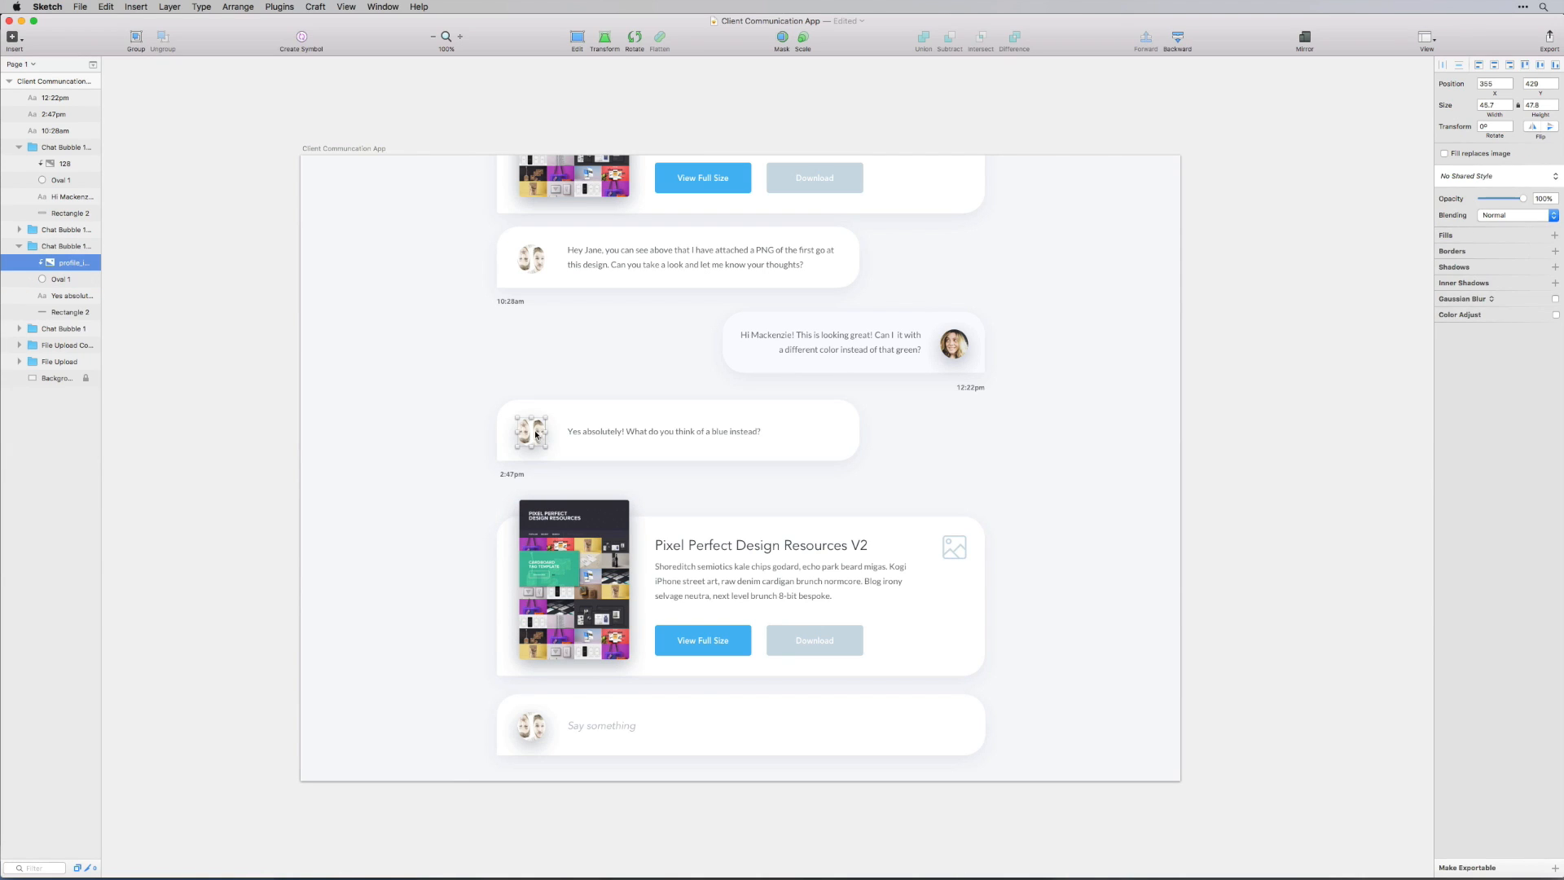
pyautogui.click(49, 280)
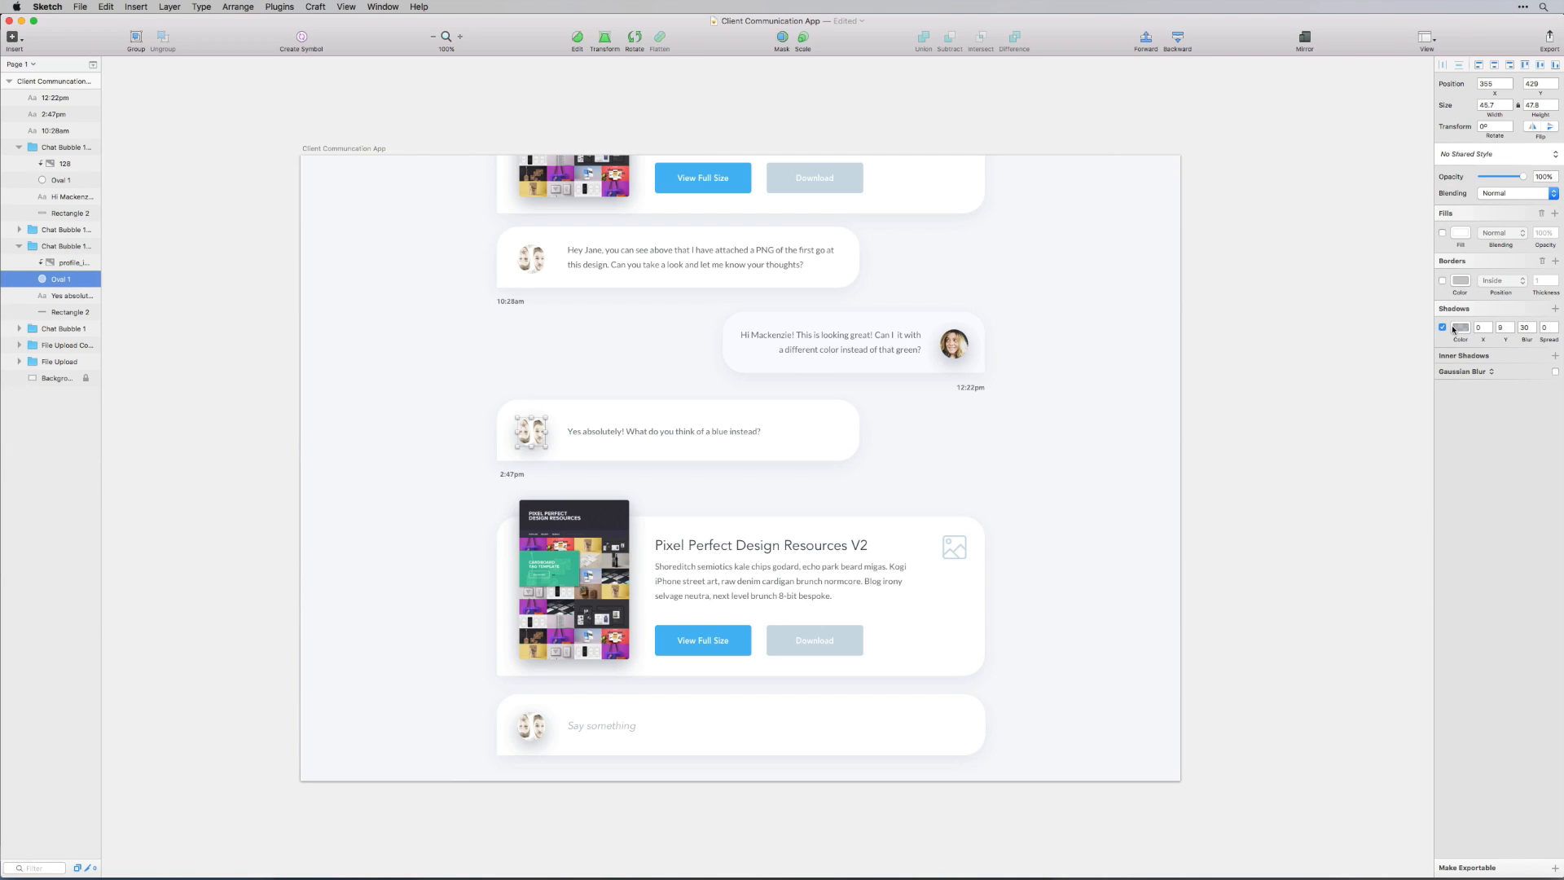
pyautogui.click(1443, 328)
# Remove the avatar shadows in the reply bubble and in the bottom "Say something" bubble
pyautogui.doubleClick(955, 344)
pyautogui.doubleClick(955, 344)
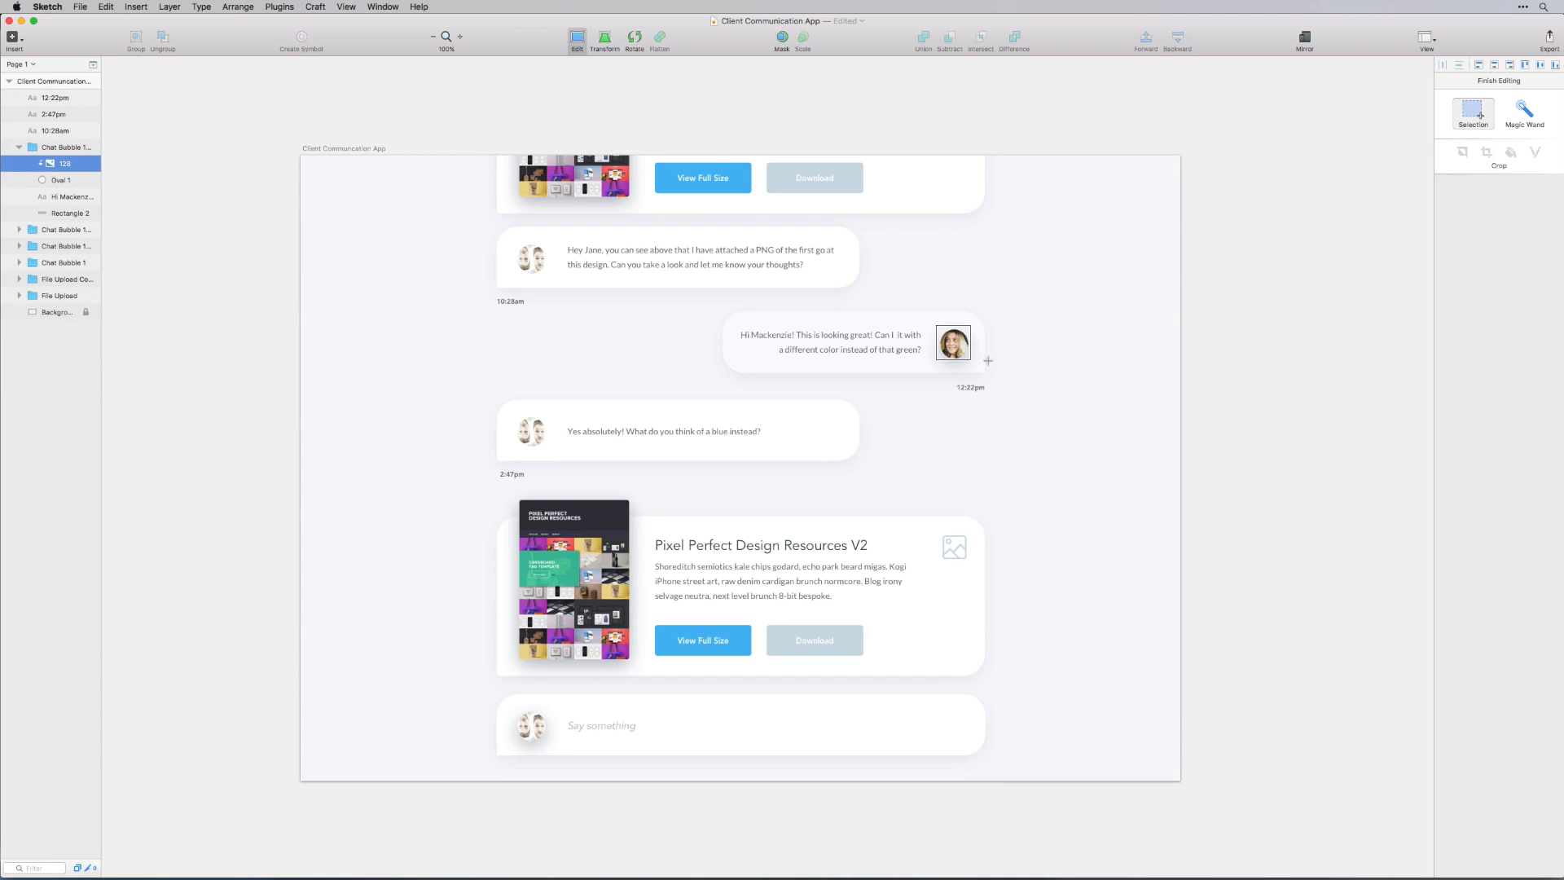
pyautogui.press('Escape')
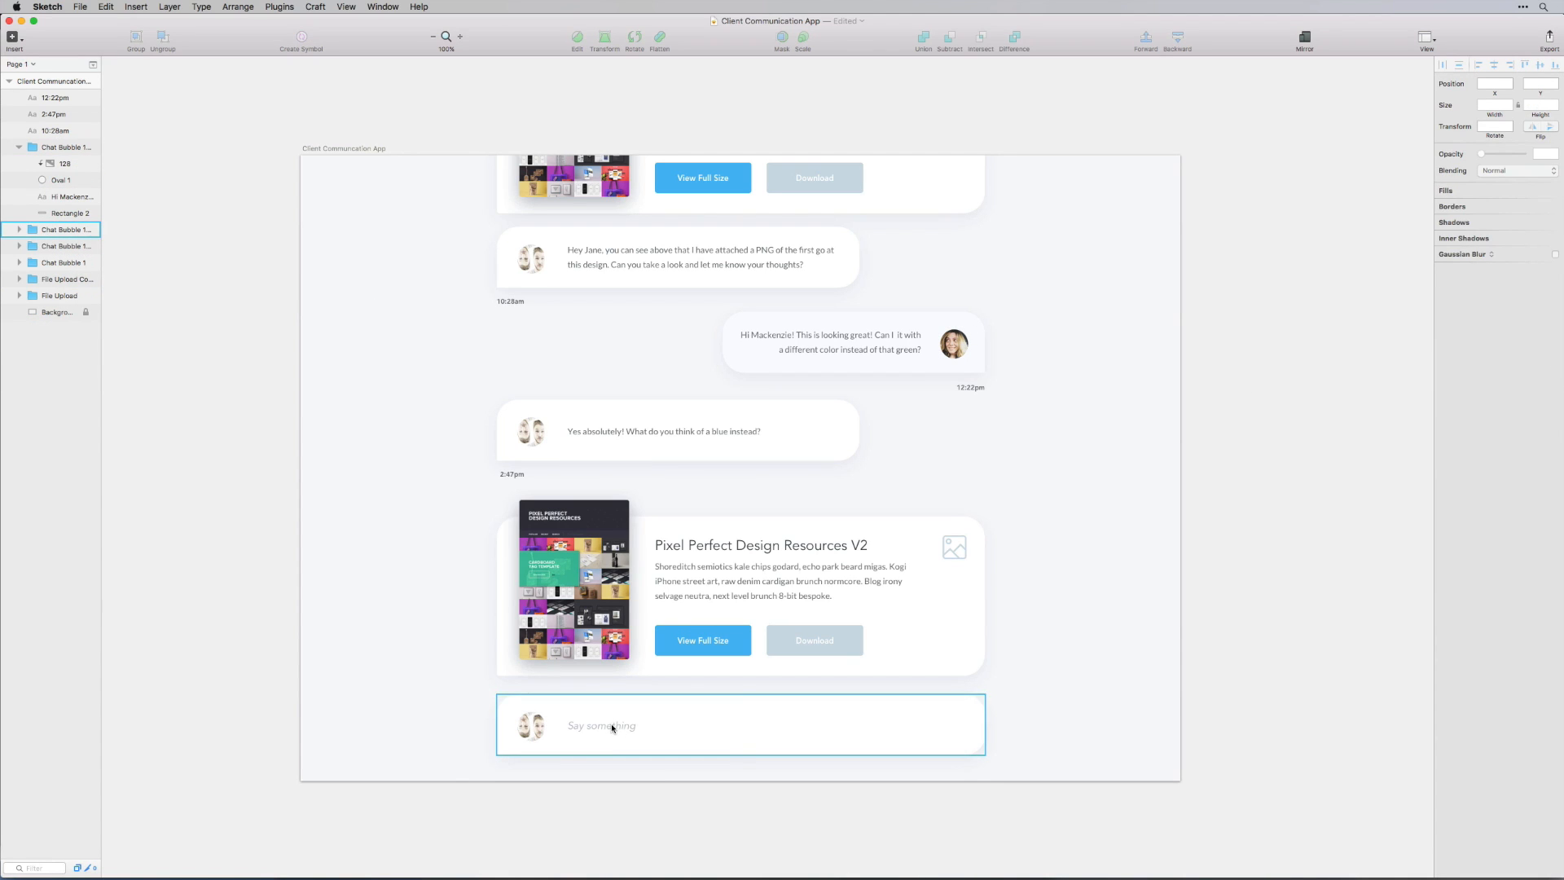
# Nudge the "Say something" text slightly left and set the V2 card's description typeface to Avenir
pyautogui.click(612, 728)
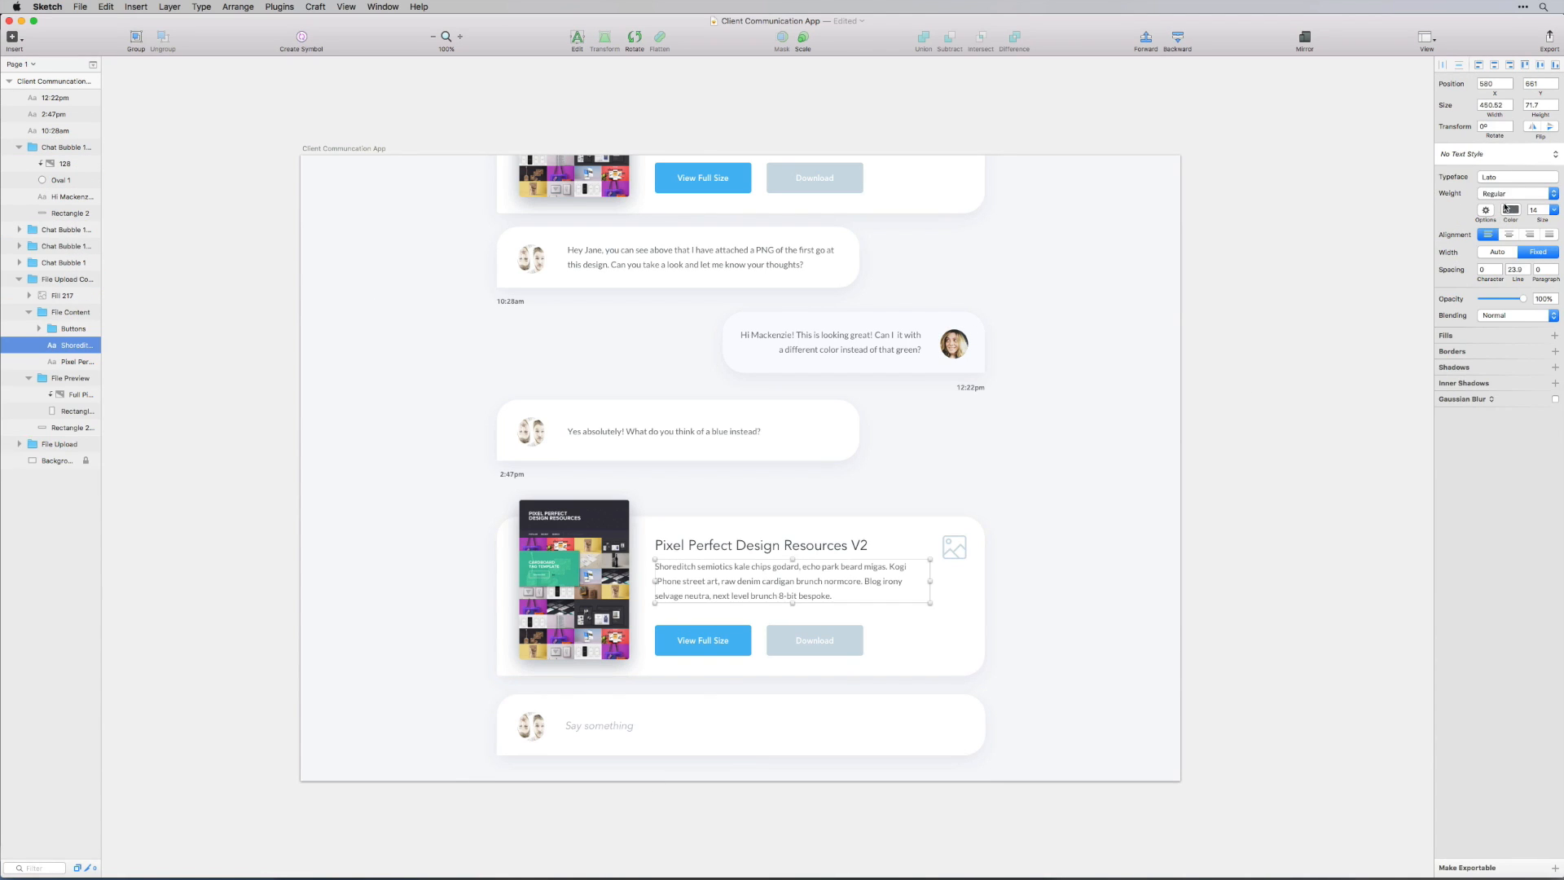
pyautogui.click(1499, 176)
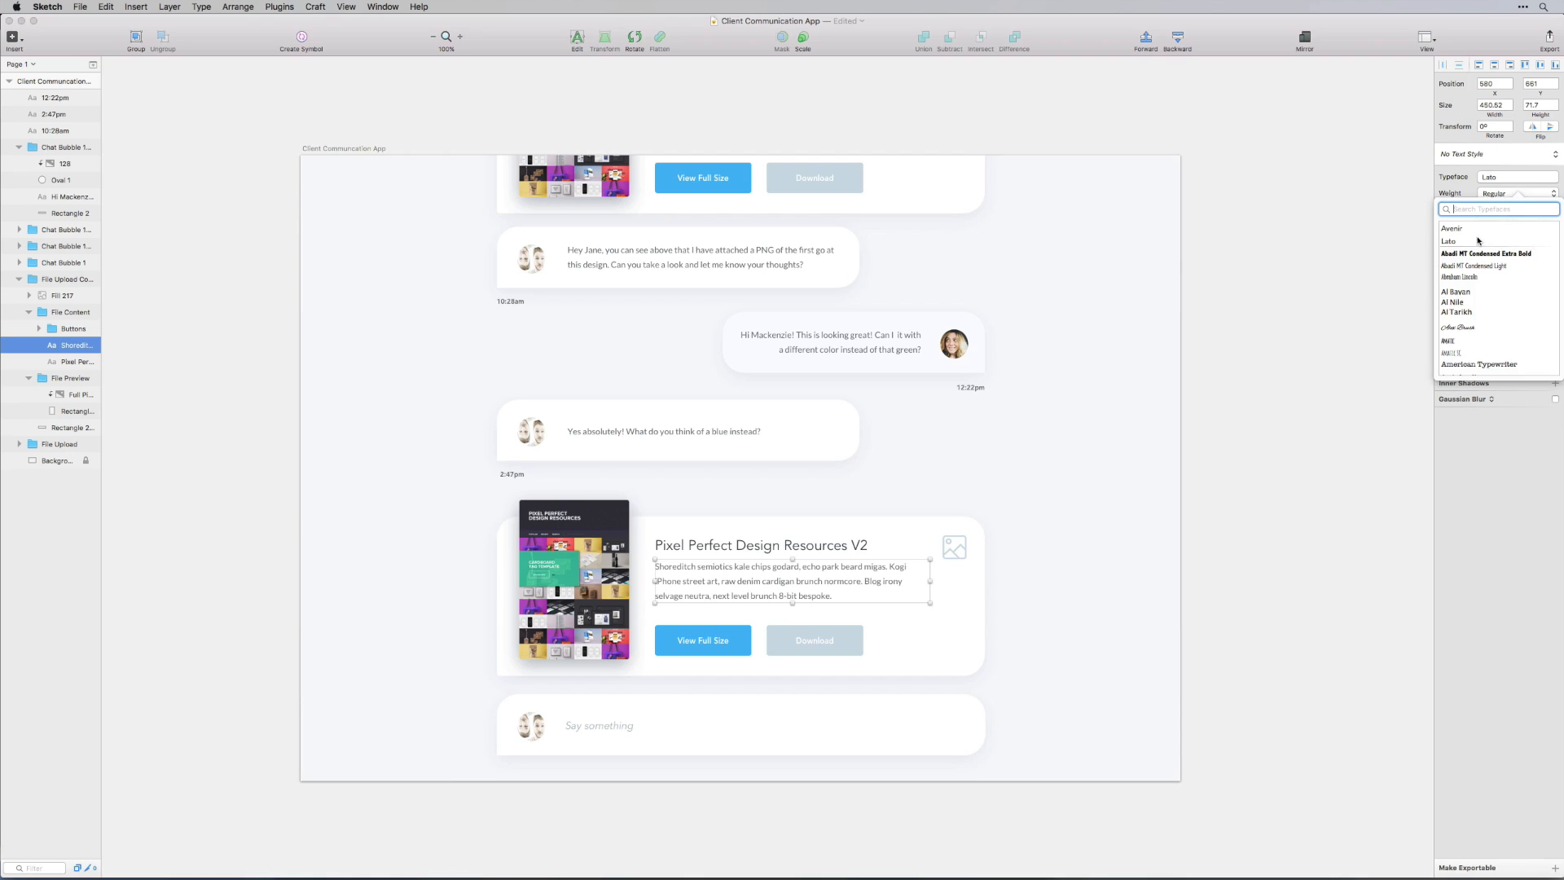
pyautogui.click(1457, 229)
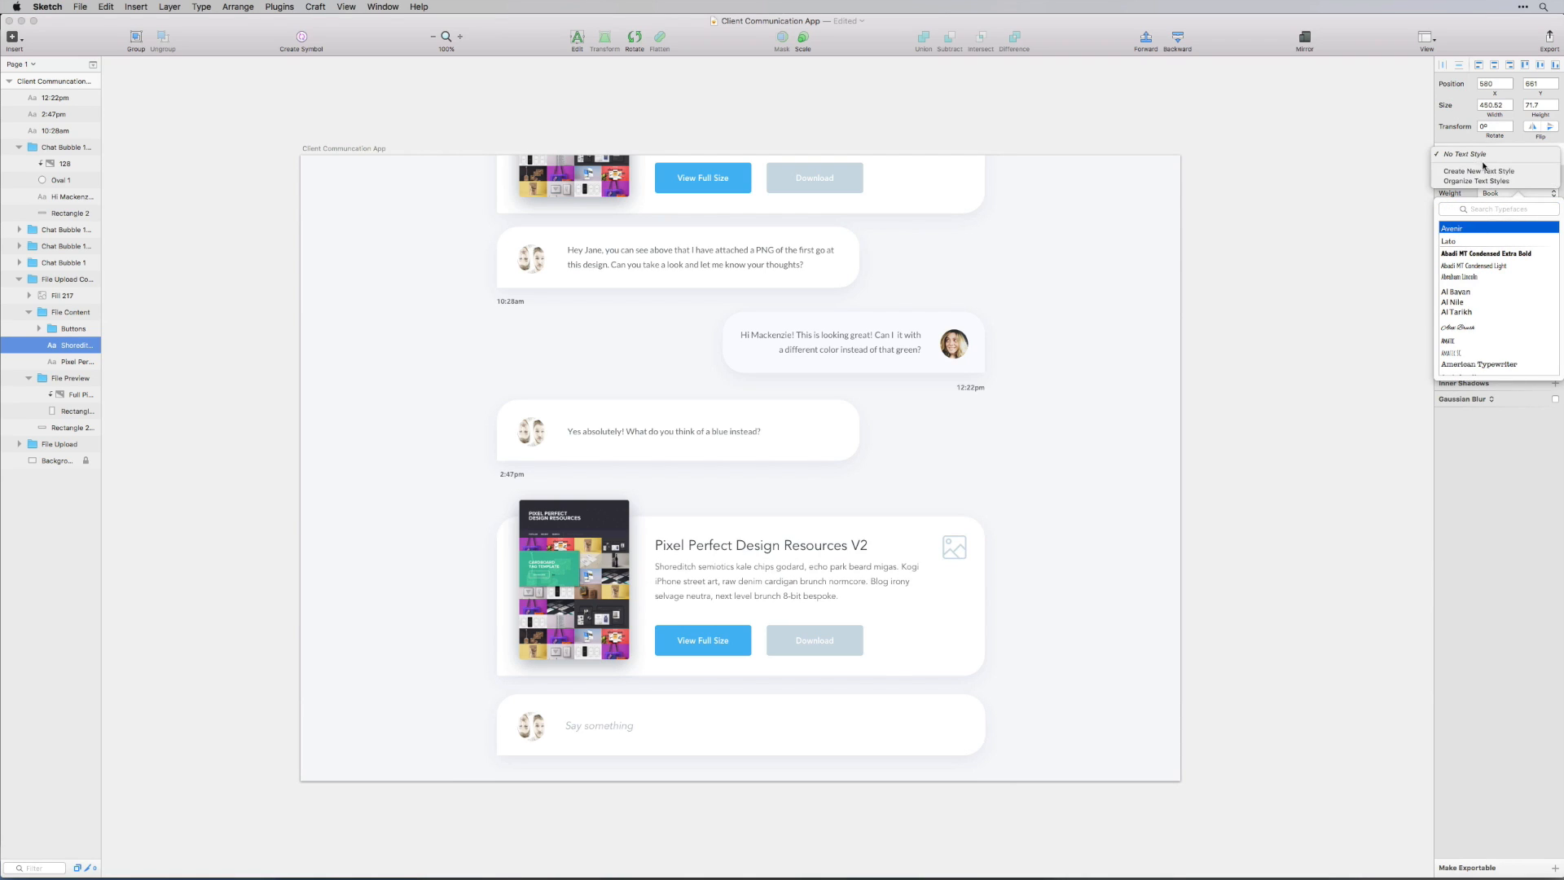
pyautogui.click(870, 549)
pyautogui.click(743, 547)
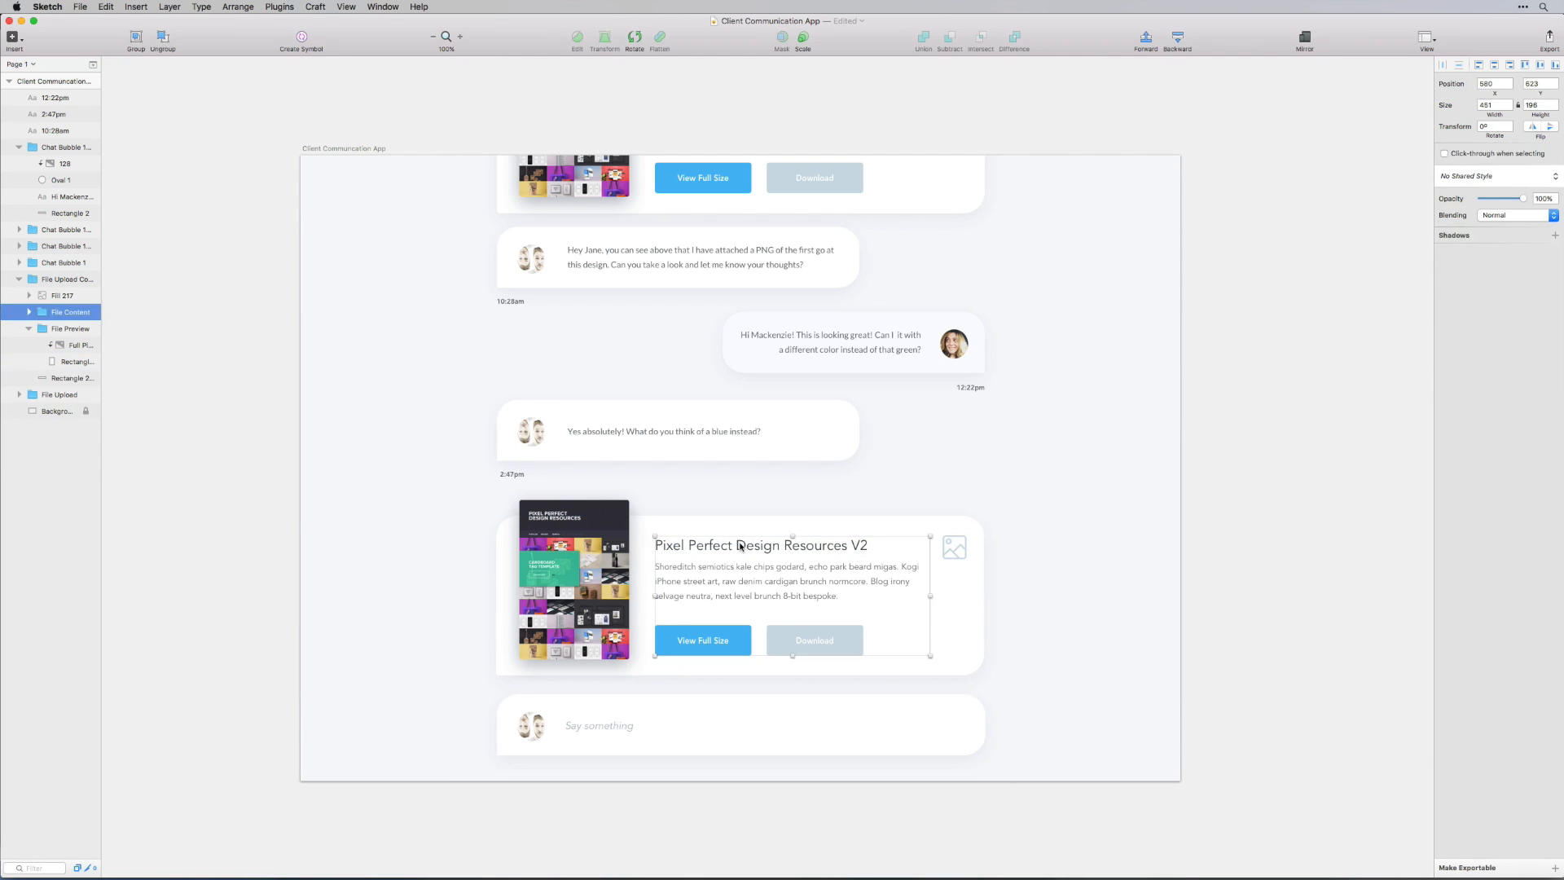
# Change the third chat bubble's message typeface to Avenir
pyautogui.click(640, 432)
pyautogui.doubleClick(647, 432)
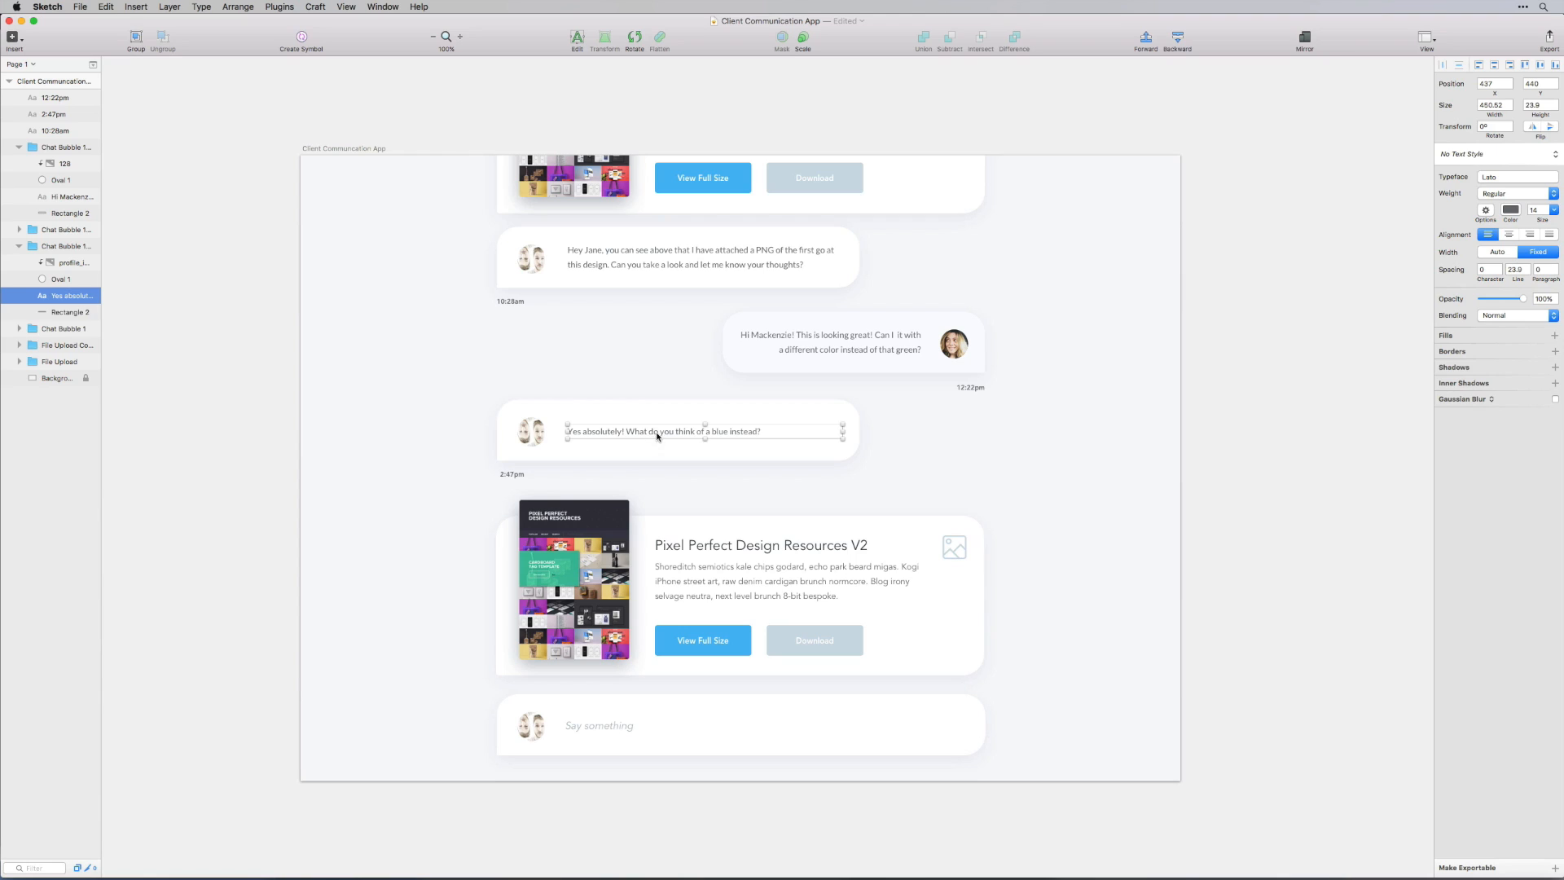
pyautogui.click(1511, 177)
pyautogui.click(1465, 229)
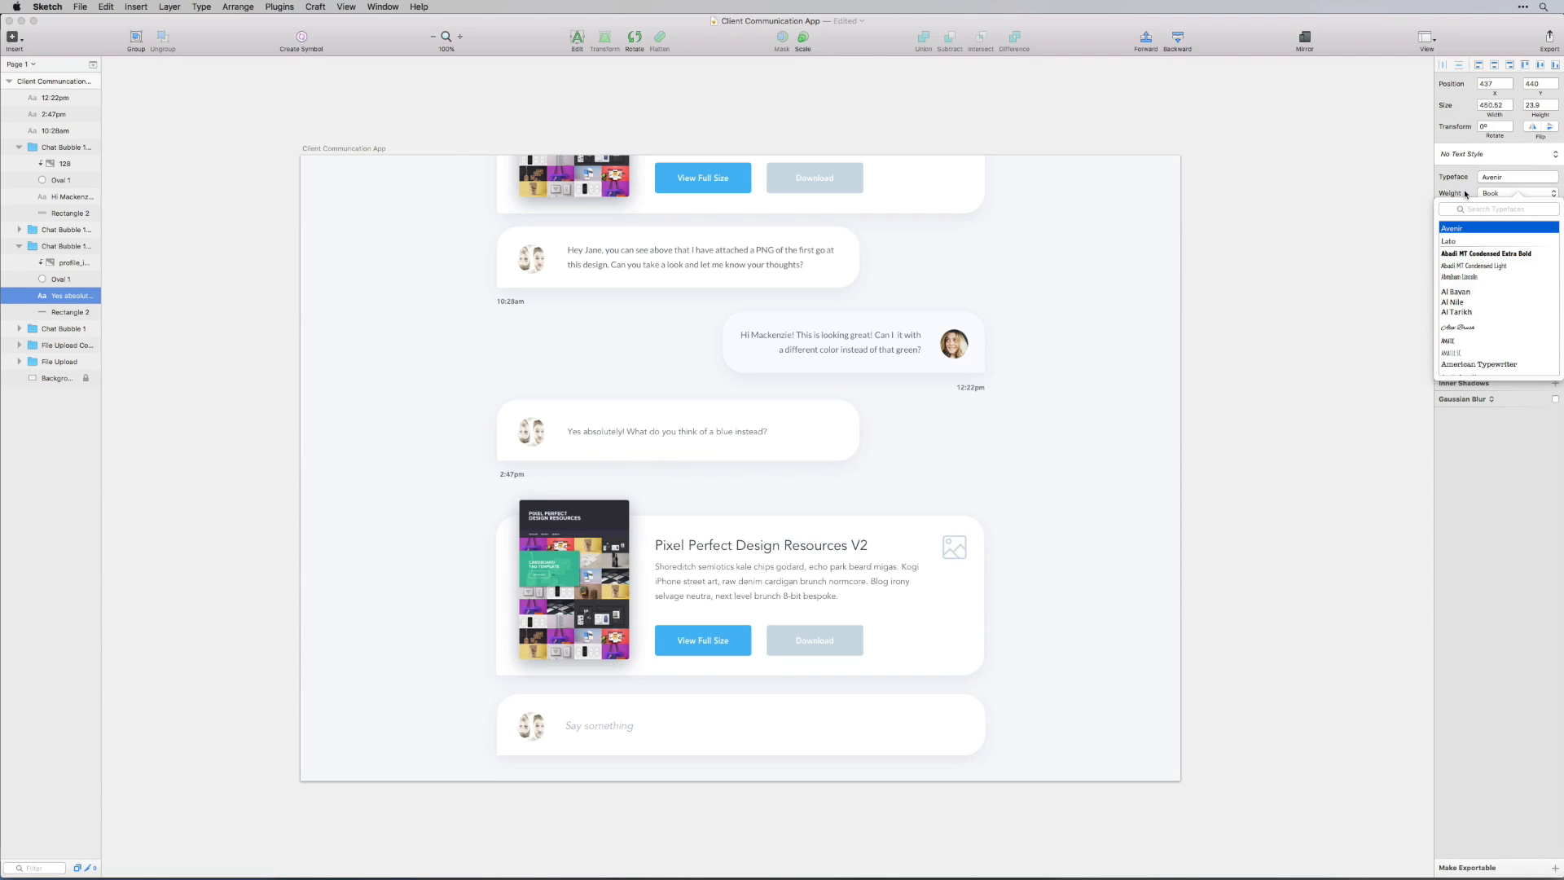
pyautogui.click(1143, 272)
# Switch the reply bubble's message and the first chat bubble's message to the Avenir typeface
pyautogui.doubleClick(839, 352)
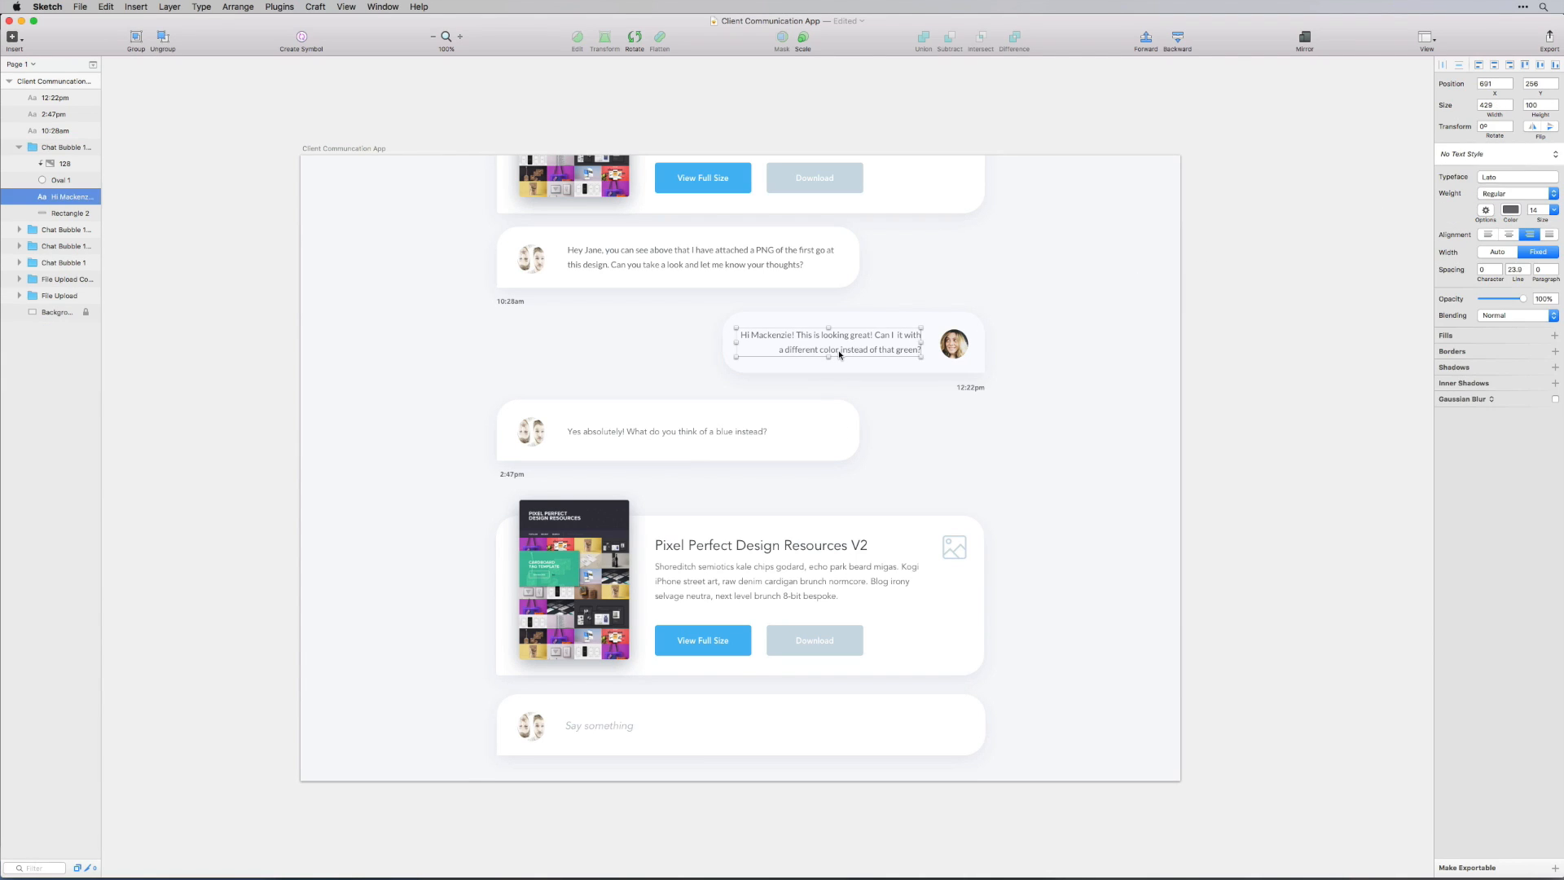
pyautogui.click(1503, 179)
pyautogui.doubleClick(666, 262)
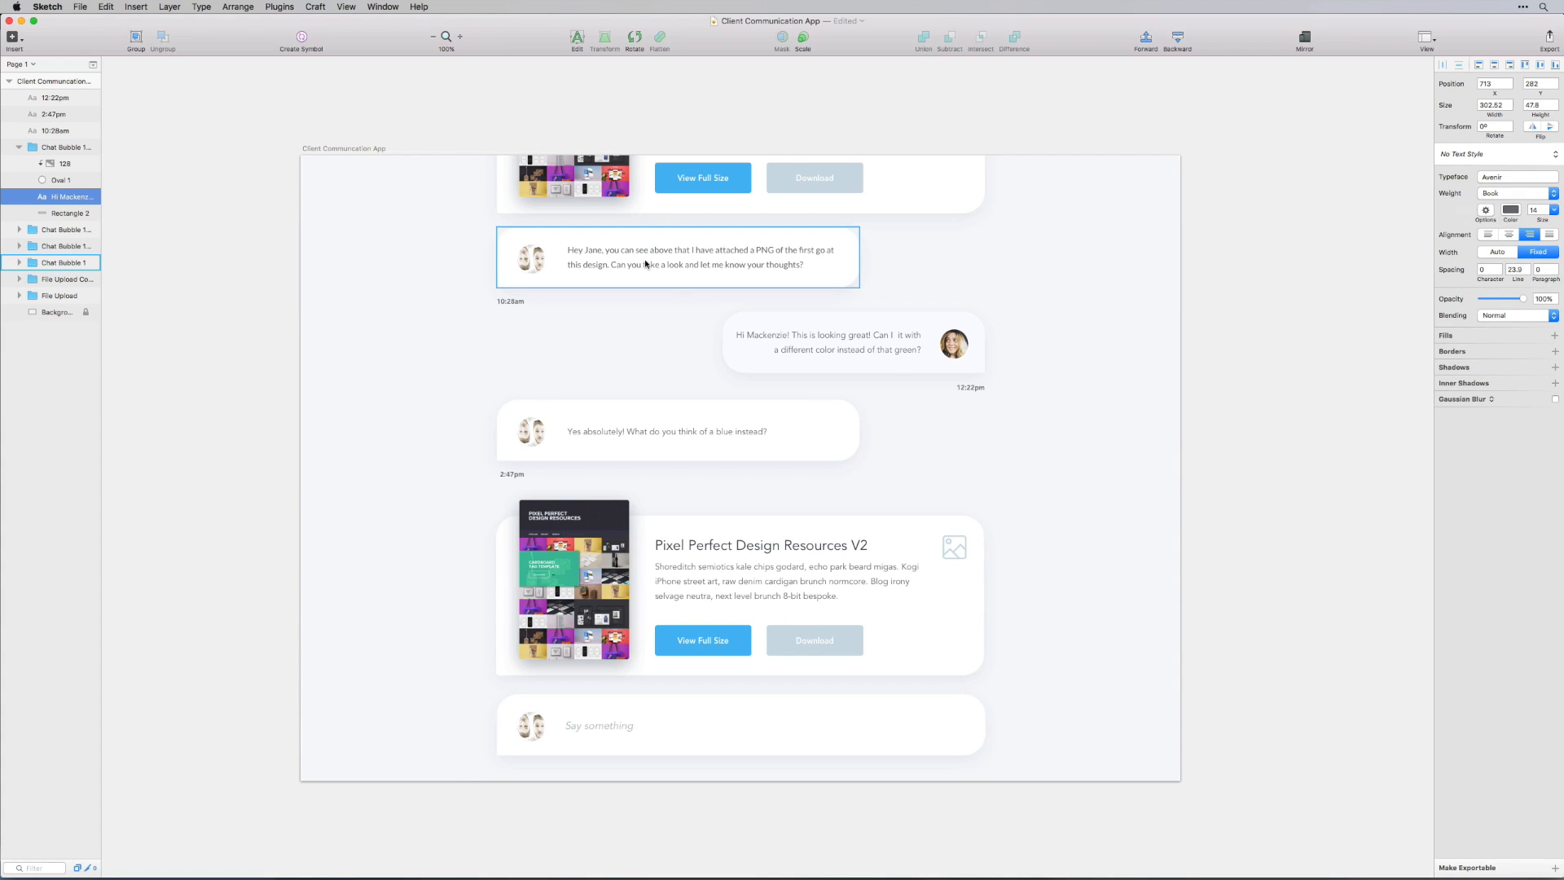
pyautogui.click(1497, 178)
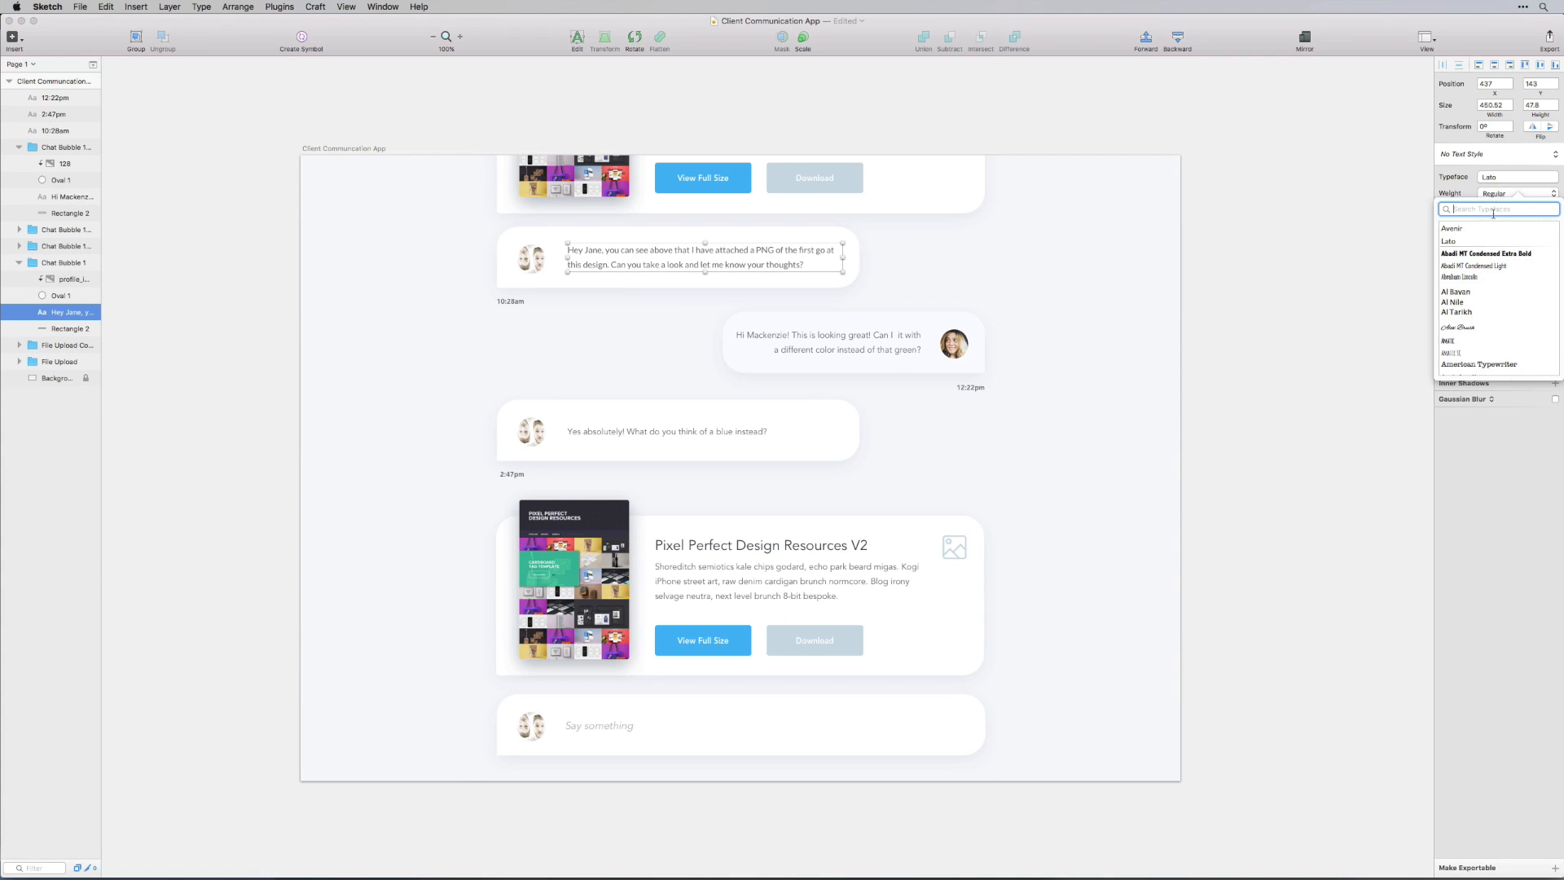
pyautogui.click(1458, 232)
pyautogui.click(1246, 221)
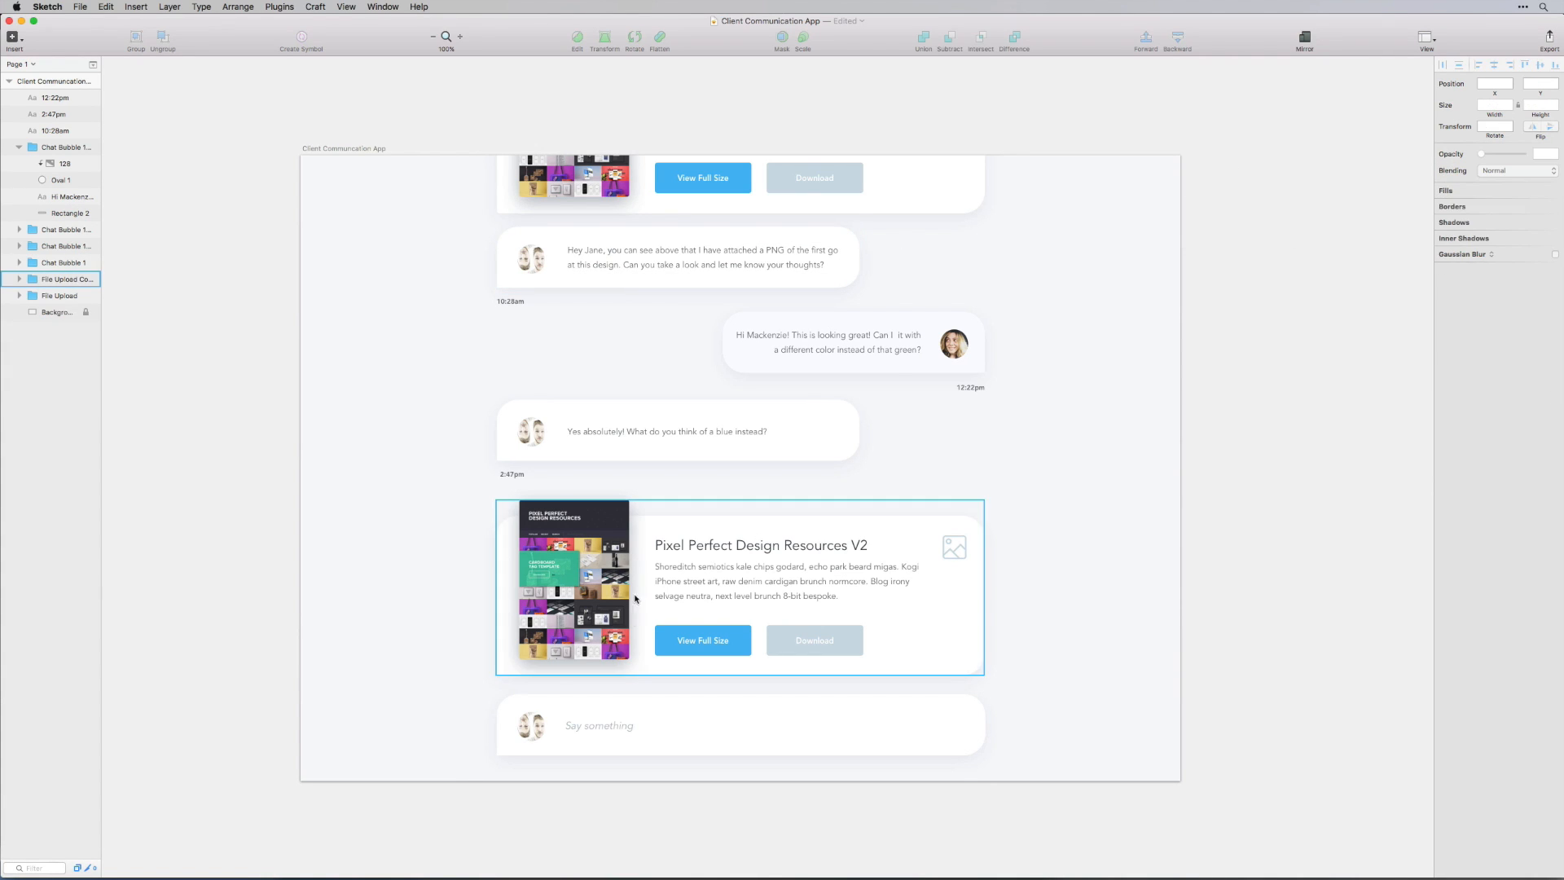
# Inspect the View Full Size button inside the V2 card's button group
pyautogui.doubleClick(711, 642)
pyautogui.doubleClick(716, 638)
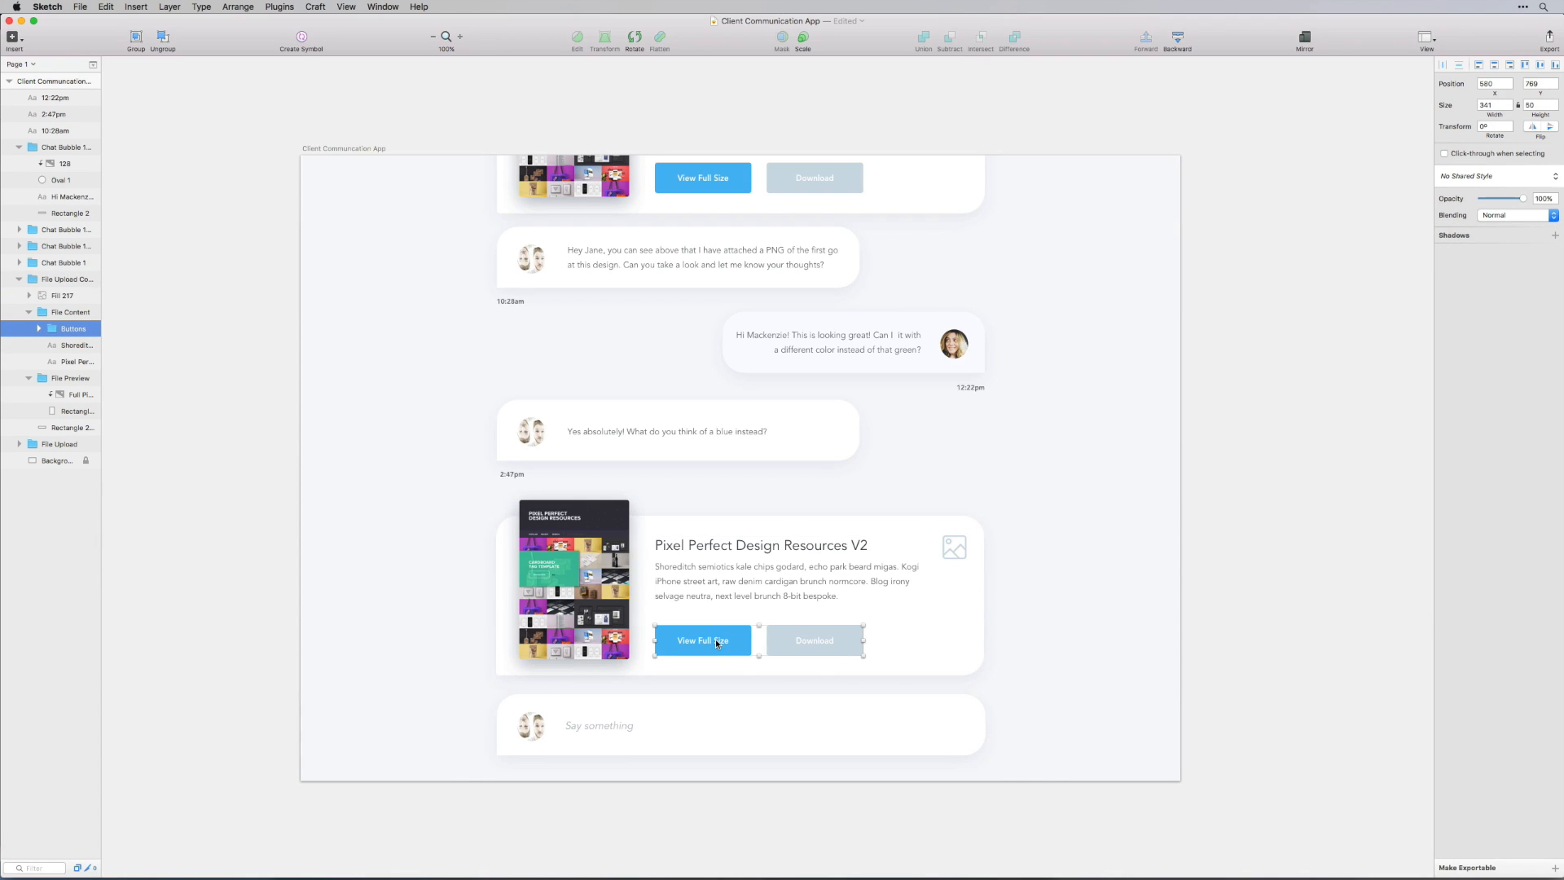
pyautogui.doubleClick(714, 638)
pyautogui.click(1001, 580)
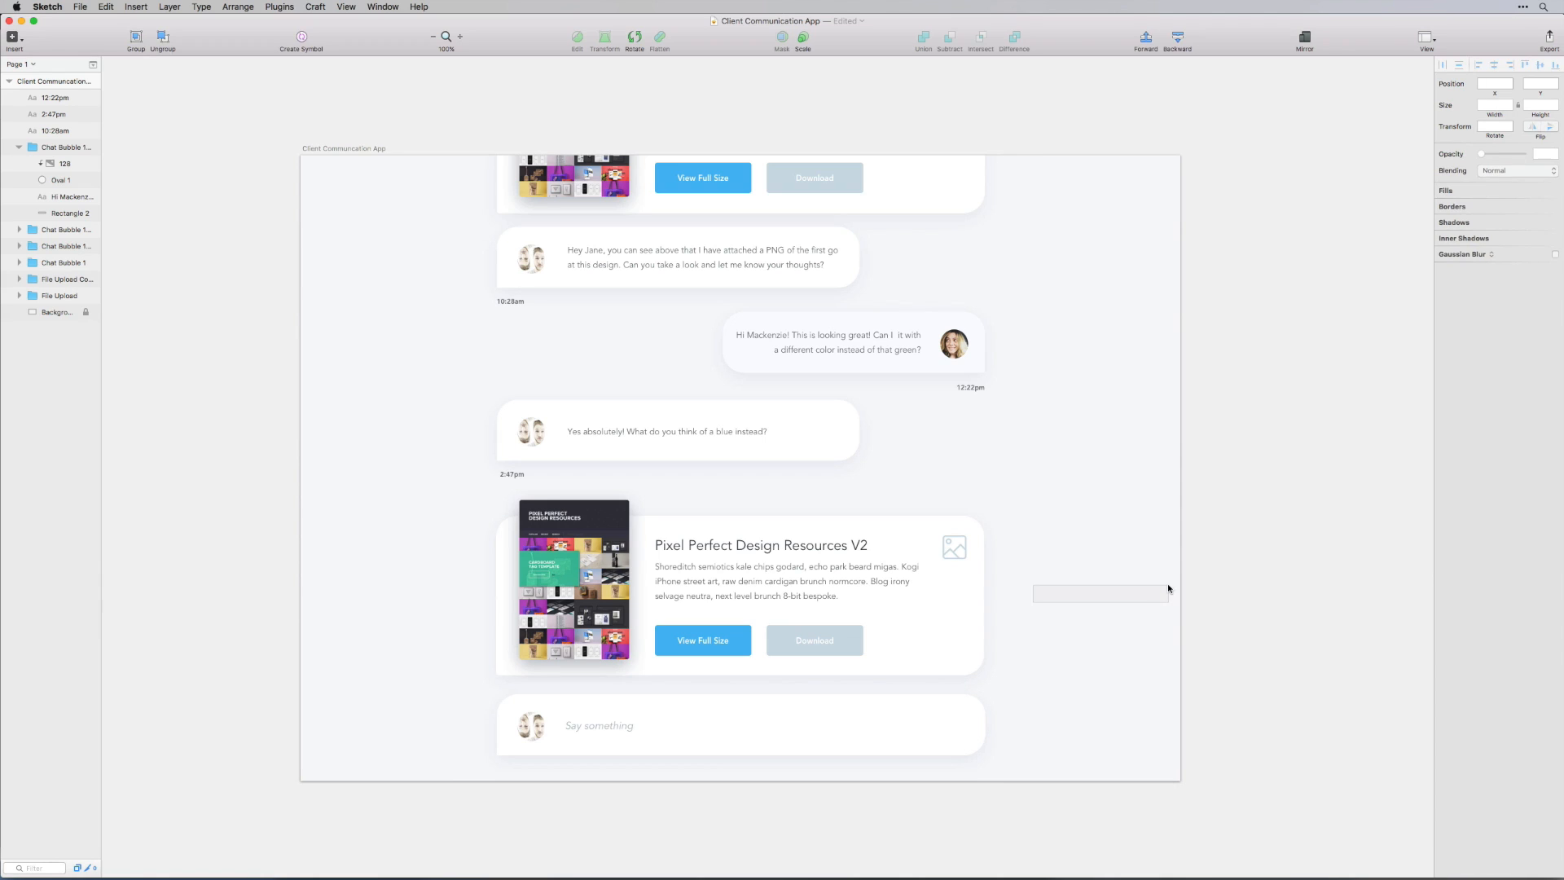
# Move all cards, bubbles and timestamps together horizontally to the right, leaving free space on the artboard's left side
pyautogui.moveTo(1096, 750); pyautogui.dragTo(491, 171)
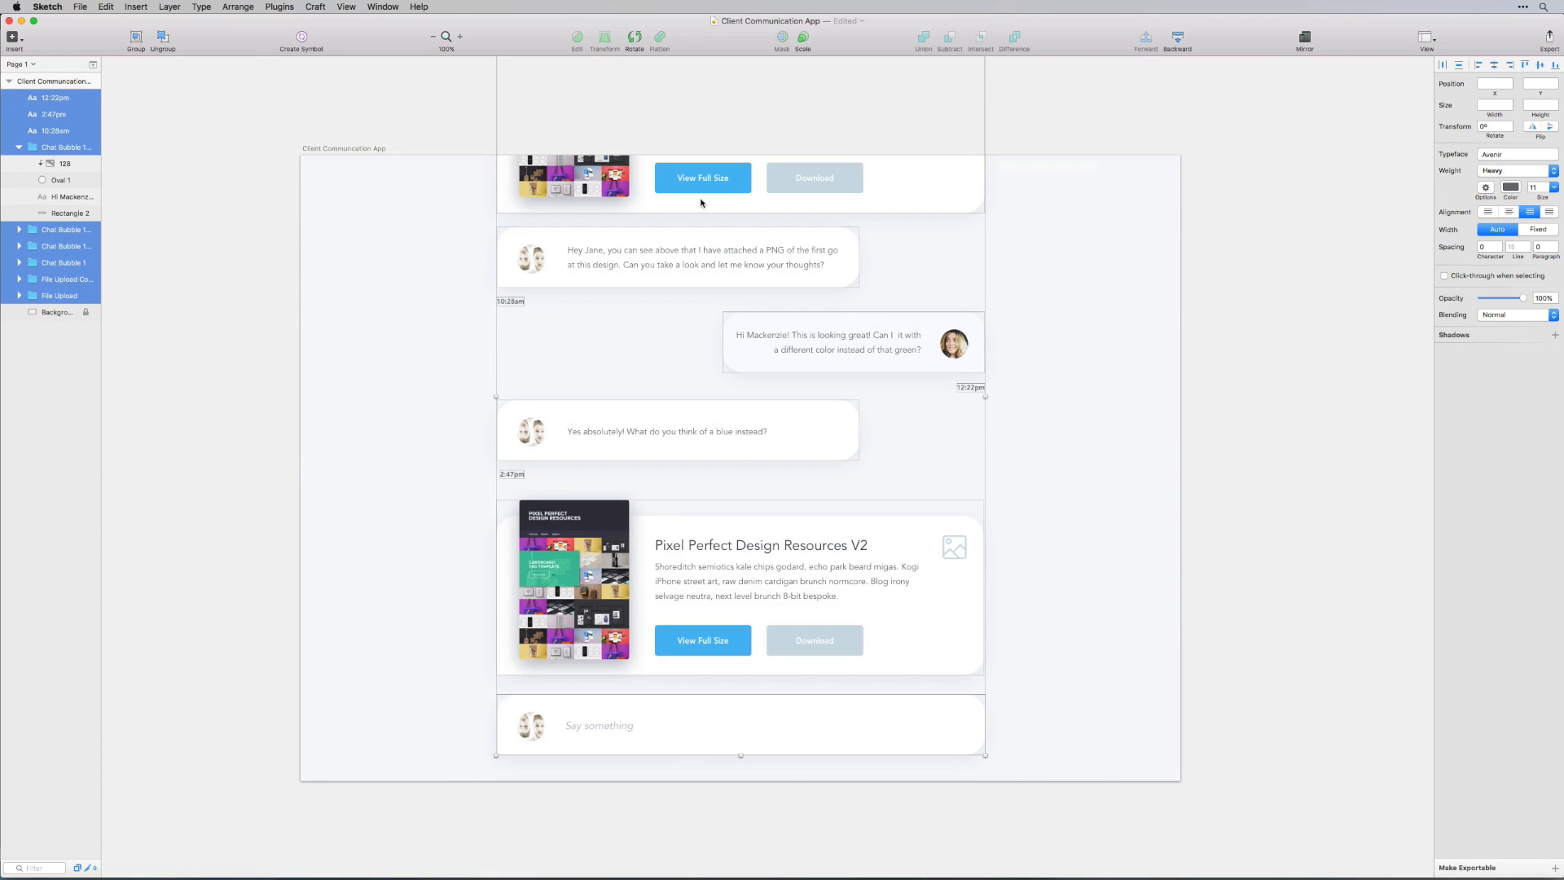
pyautogui.moveTo(701, 199); pyautogui.dragTo(798, 199)
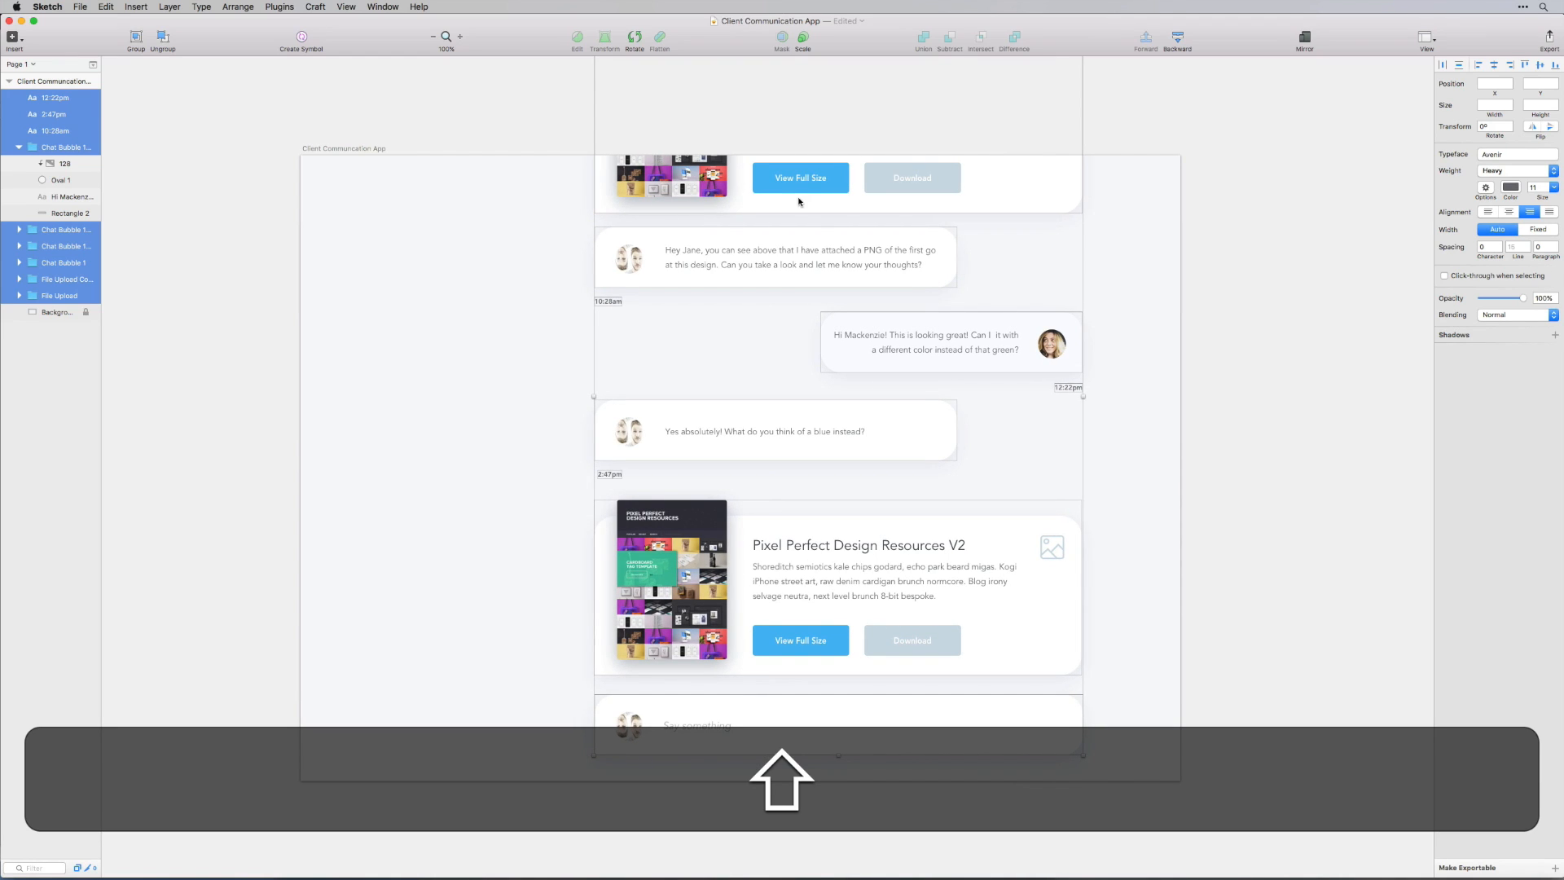
pyautogui.click(417, 281)
# Copy the left-aligned text lines icon from the Line Icon Set document into the Client Communication App design
pyautogui.press('super+grave')
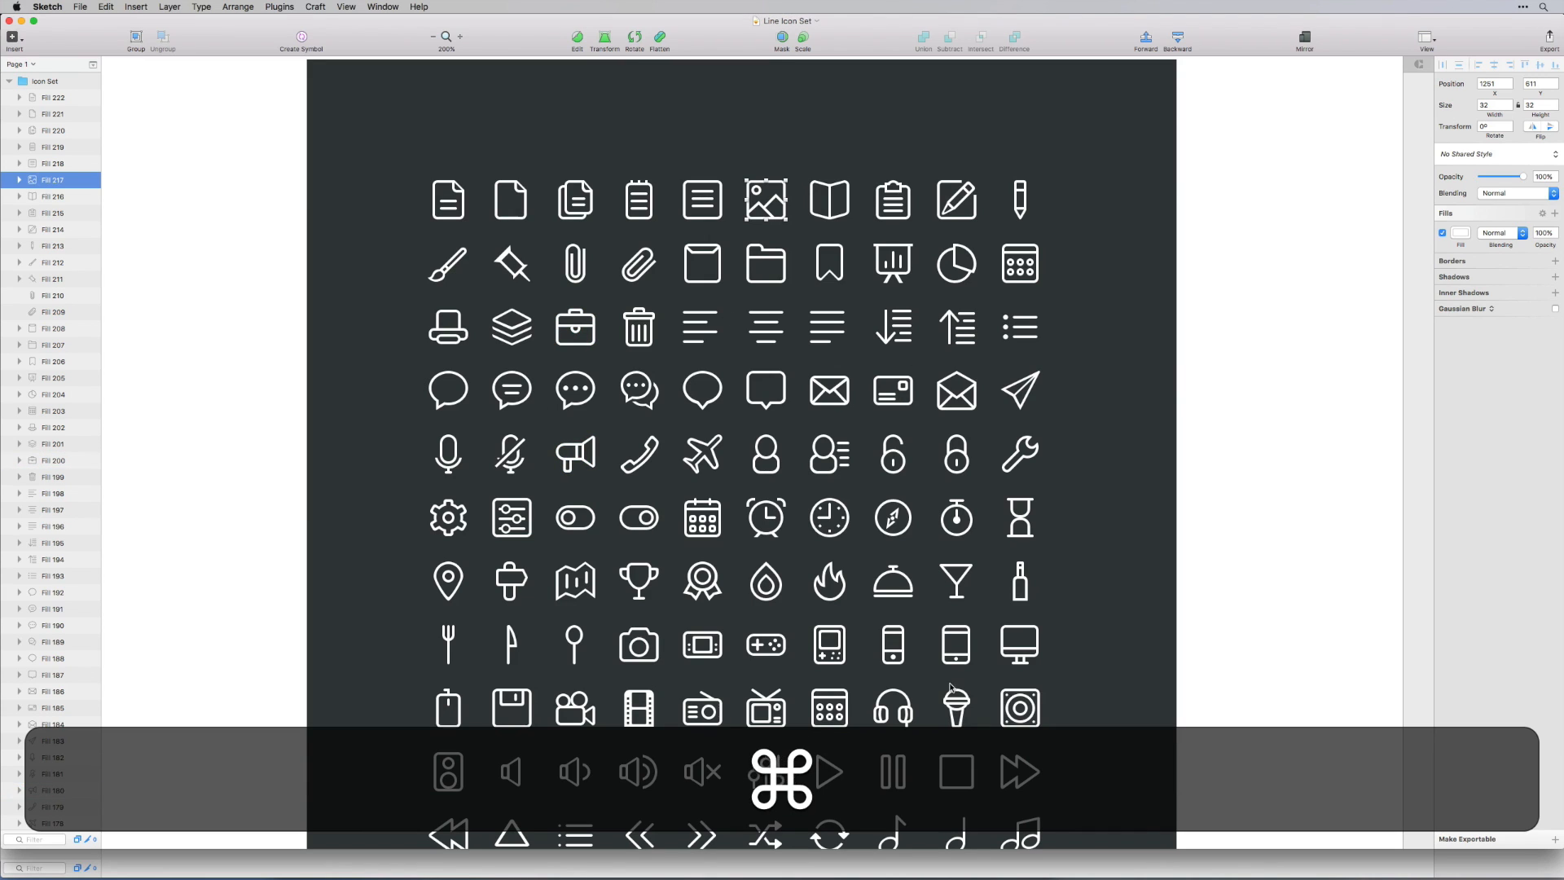
pyautogui.click(1248, 503)
pyautogui.press('space')
pyautogui.moveTo(1043, 282); pyautogui.dragTo(1017, 351)
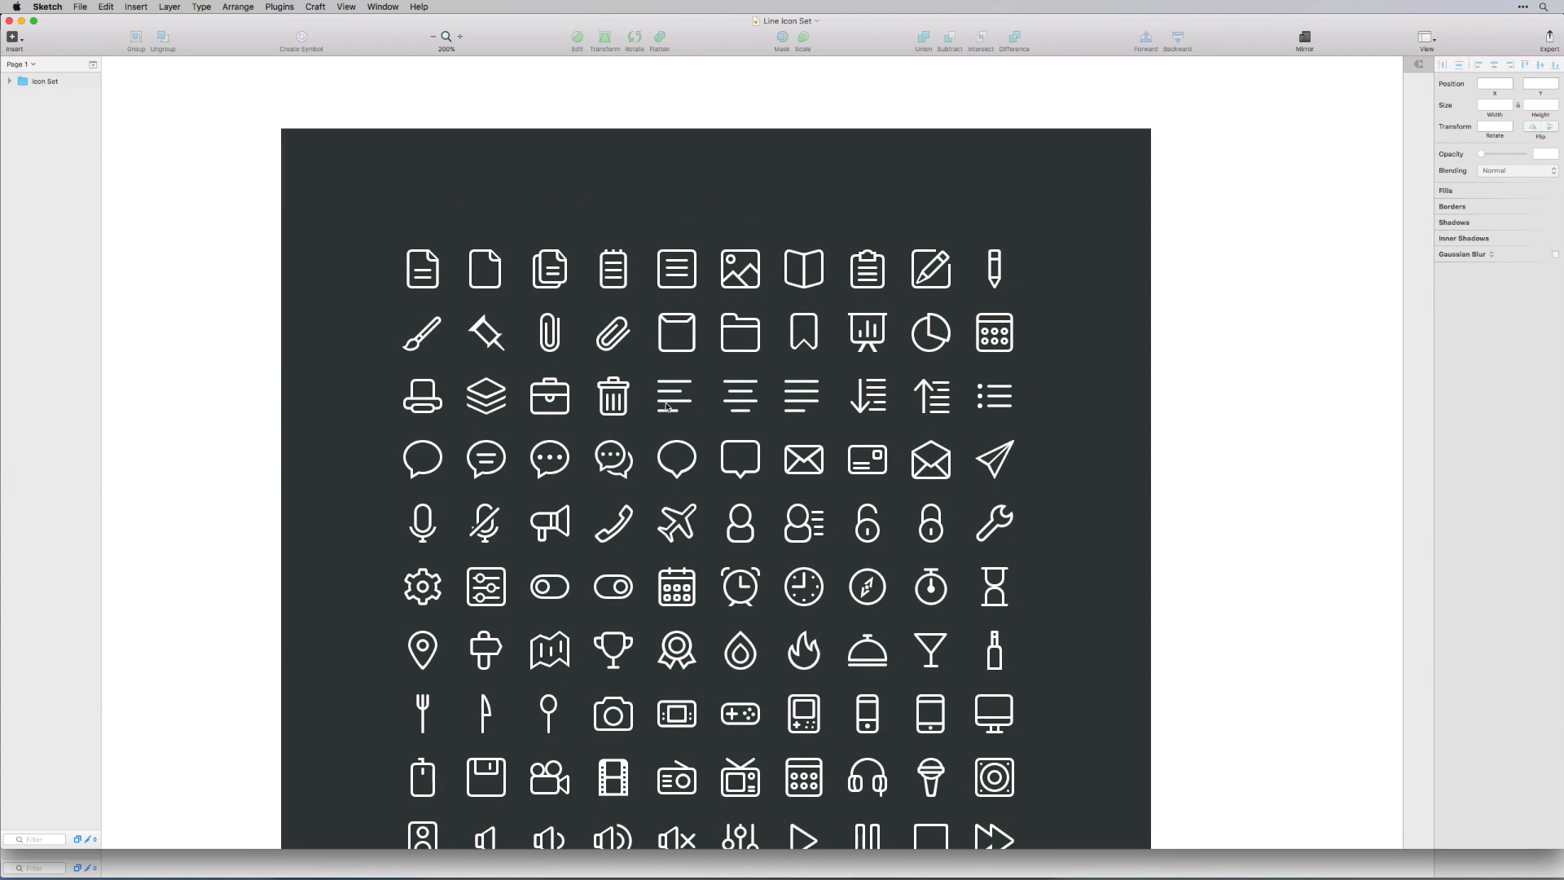
pyautogui.click(676, 405)
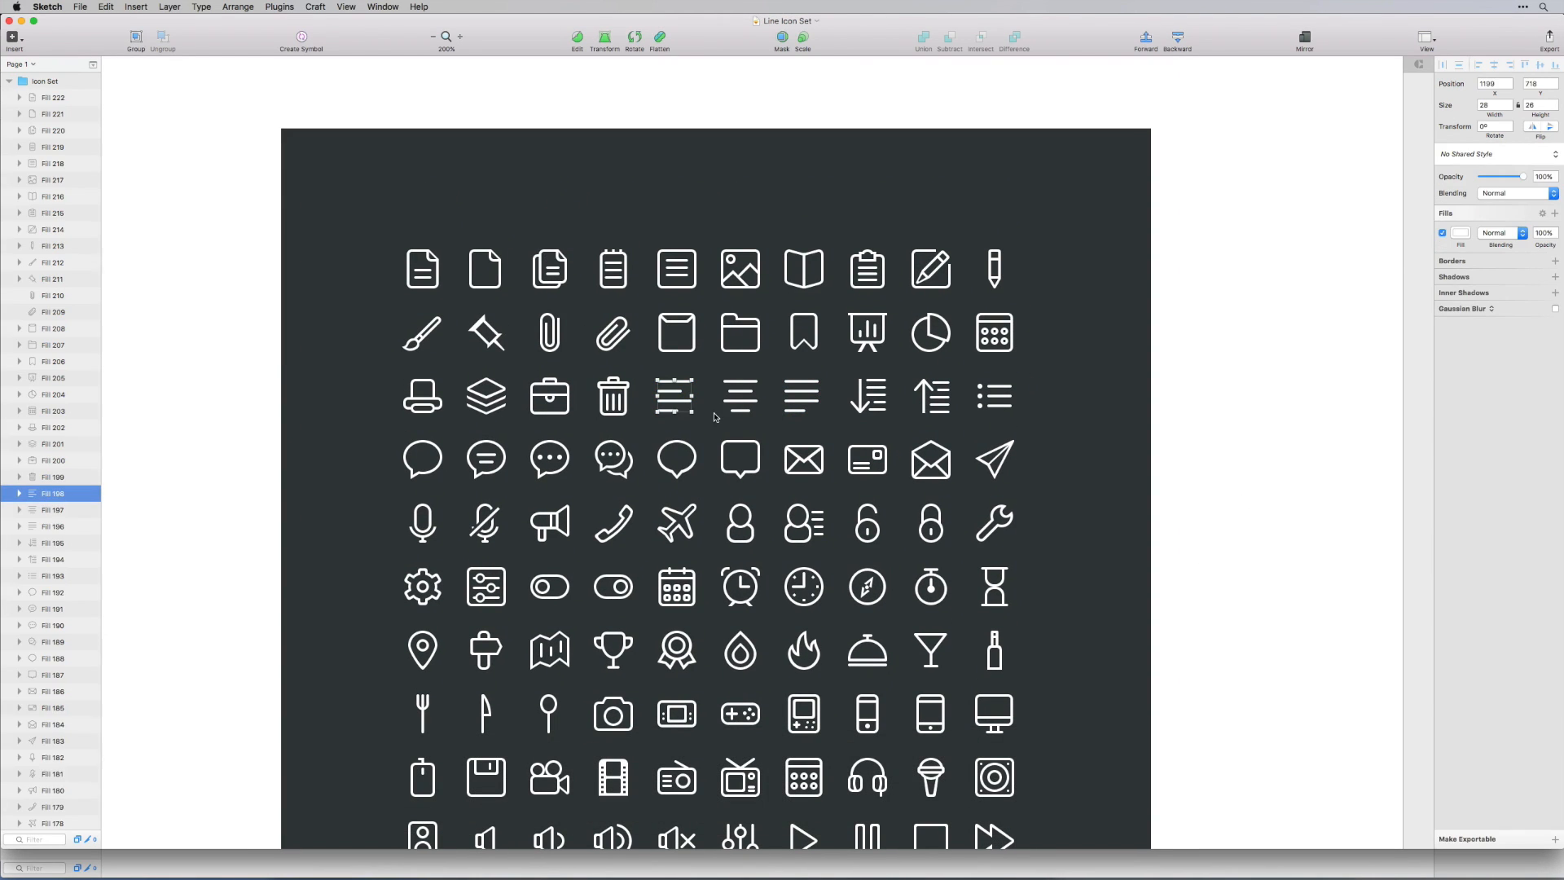
pyautogui.press('super+c')
pyautogui.press('super+grave')
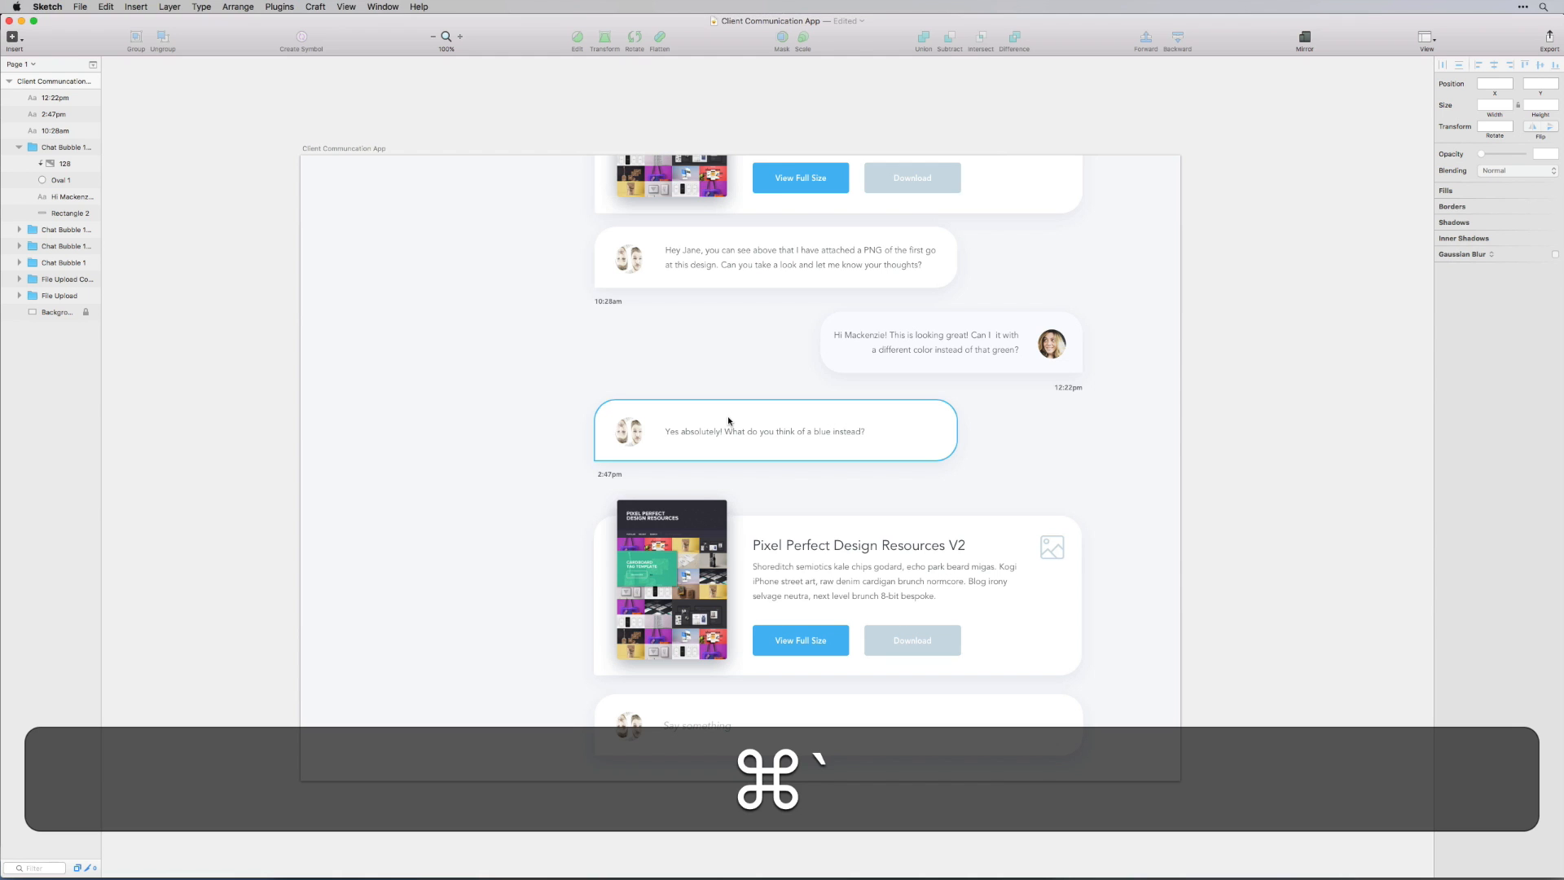
pyautogui.press('super+v')
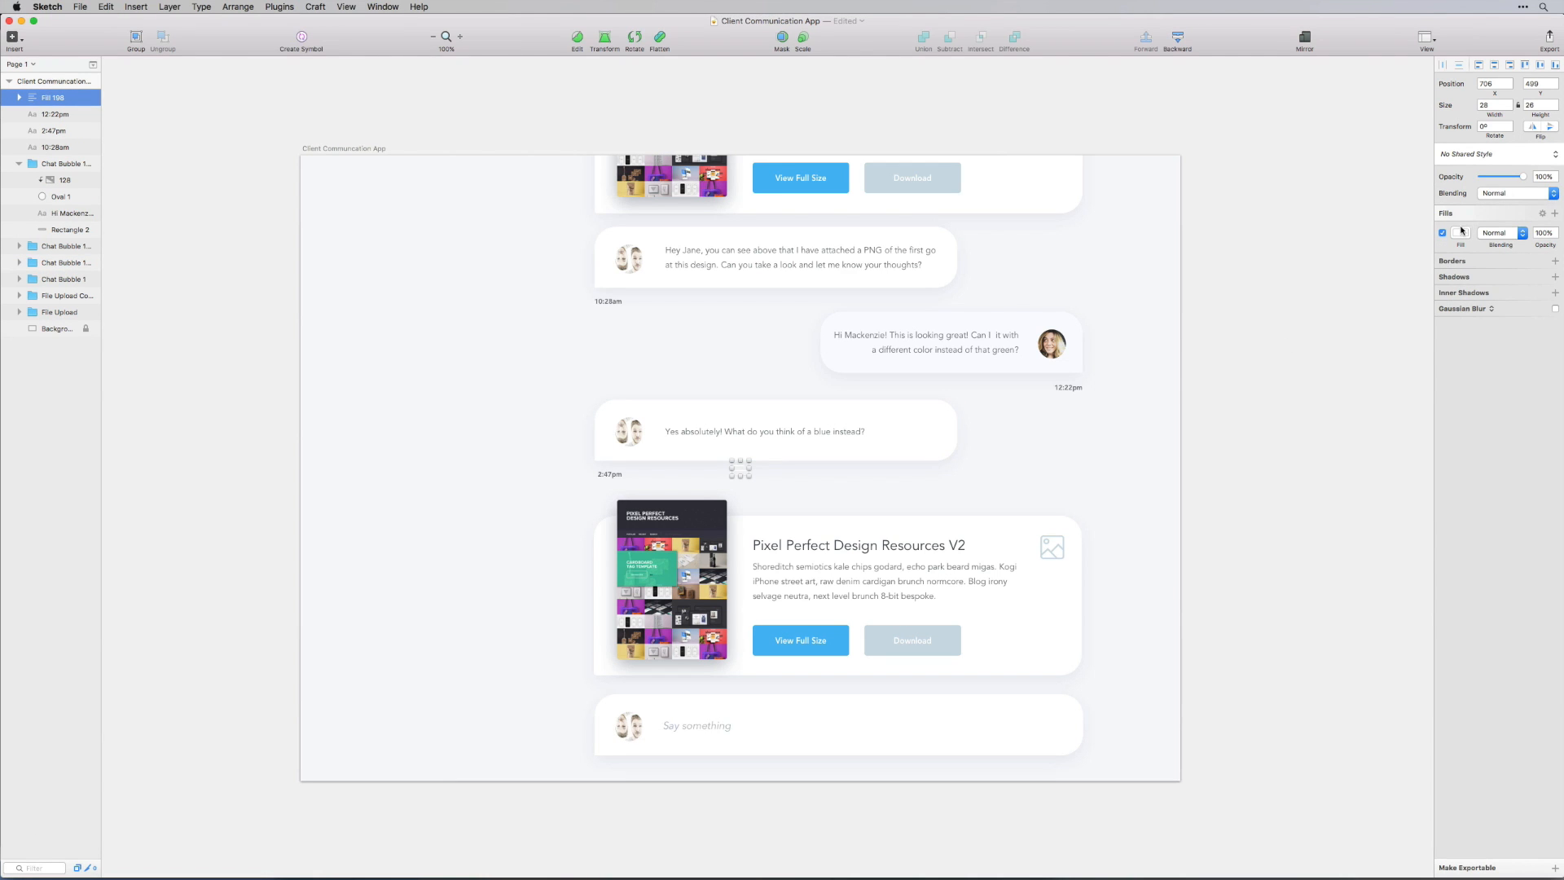
# Fill the pasted lines icon with dark colour 3A4146 and place it at 38 × 35 px in the artboard's upper-left corner
pyautogui.click(1461, 233)
pyautogui.click(1459, 486)
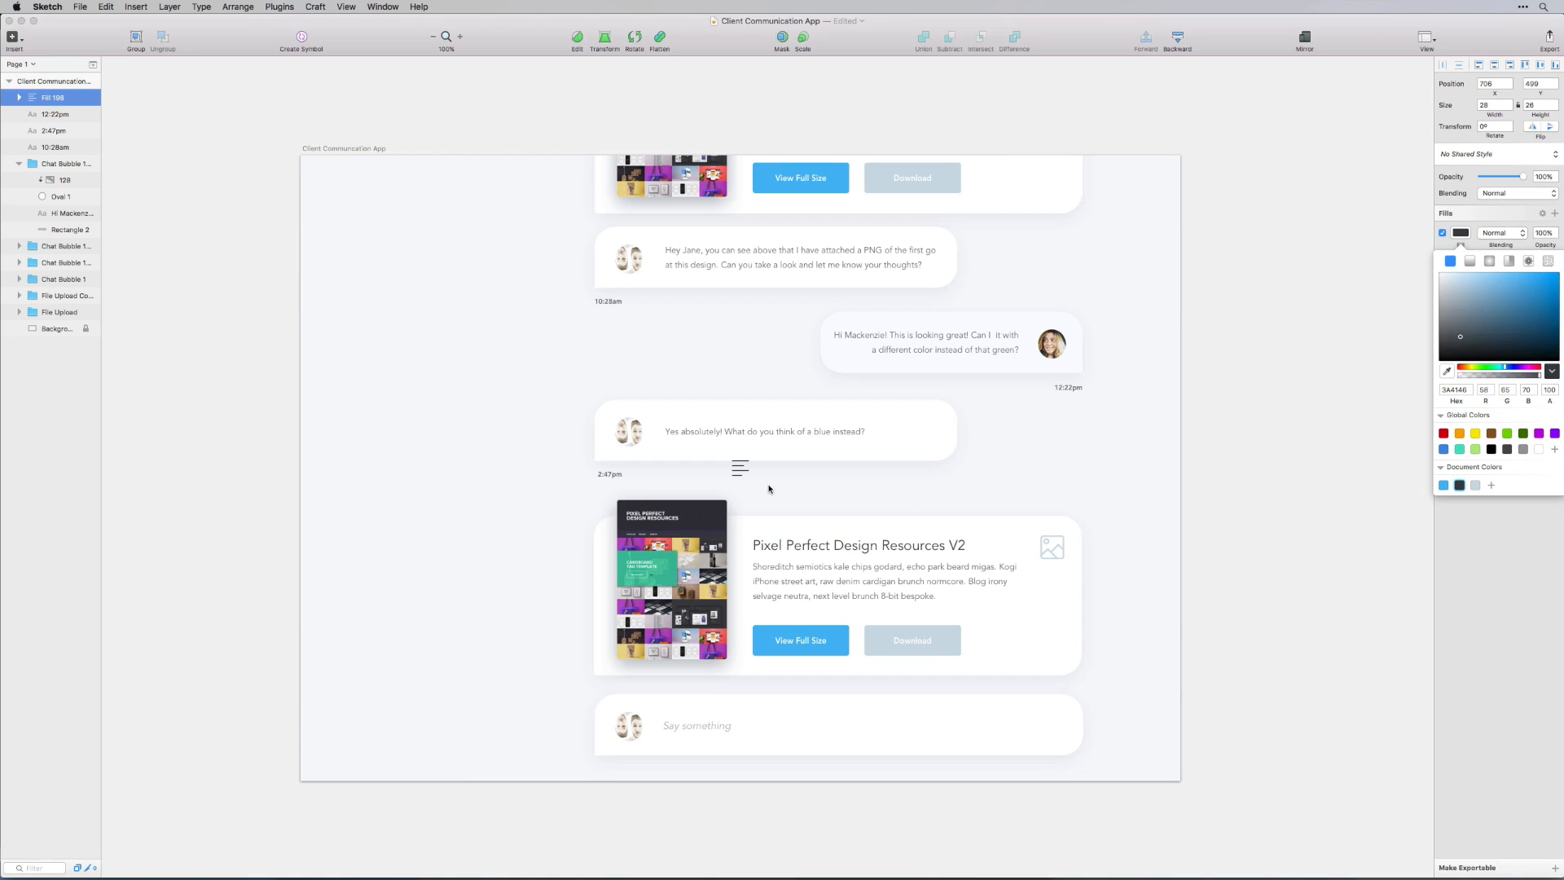
pyautogui.press('super+grave')
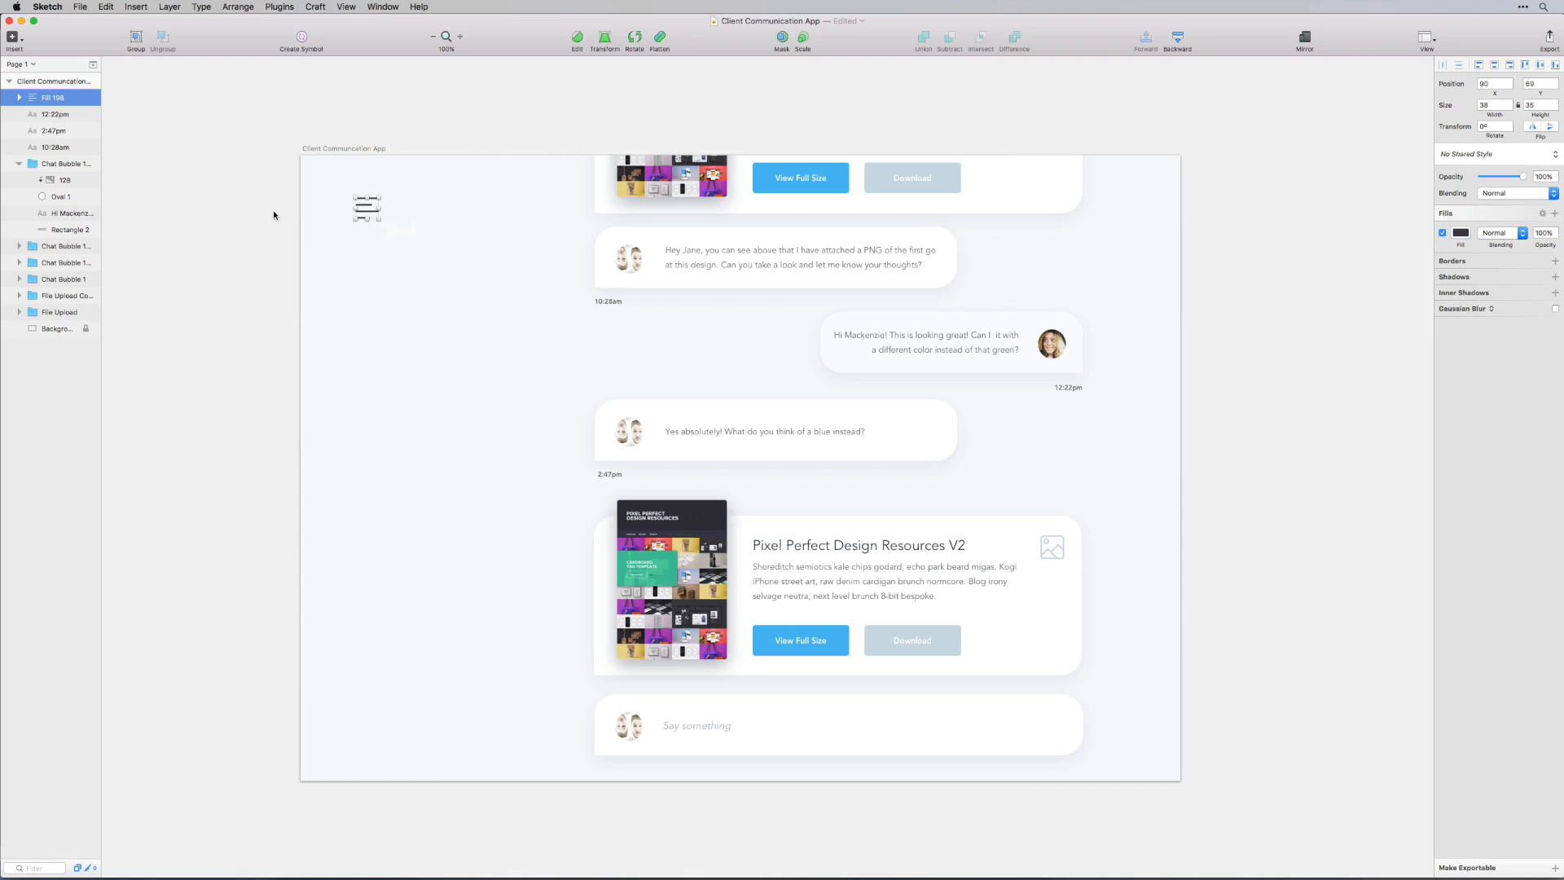
pyautogui.click(345, 215)
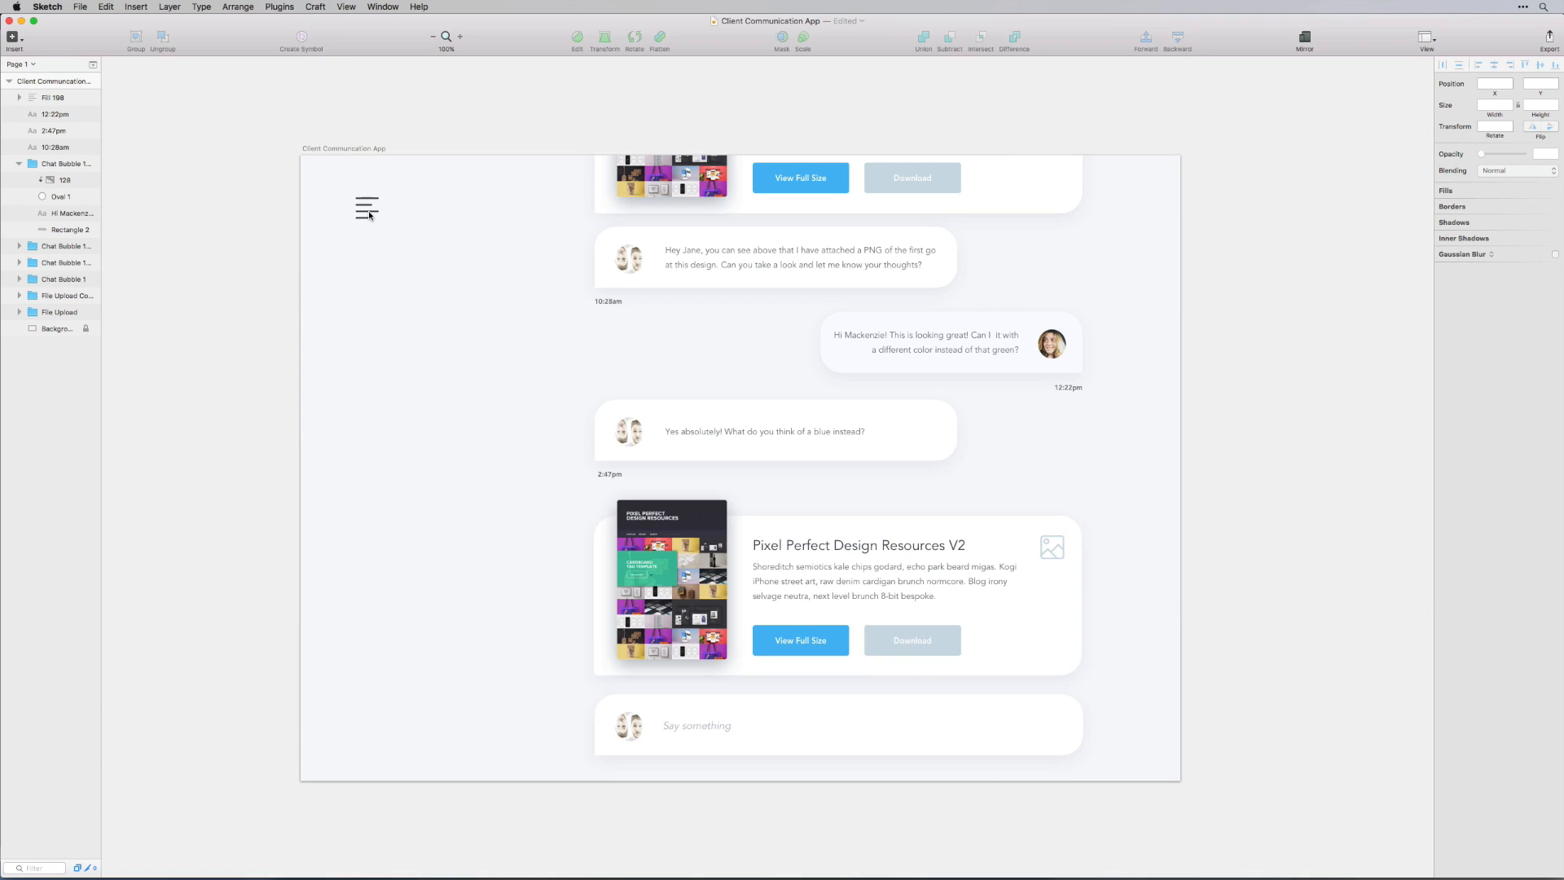
pyautogui.click(366, 213)
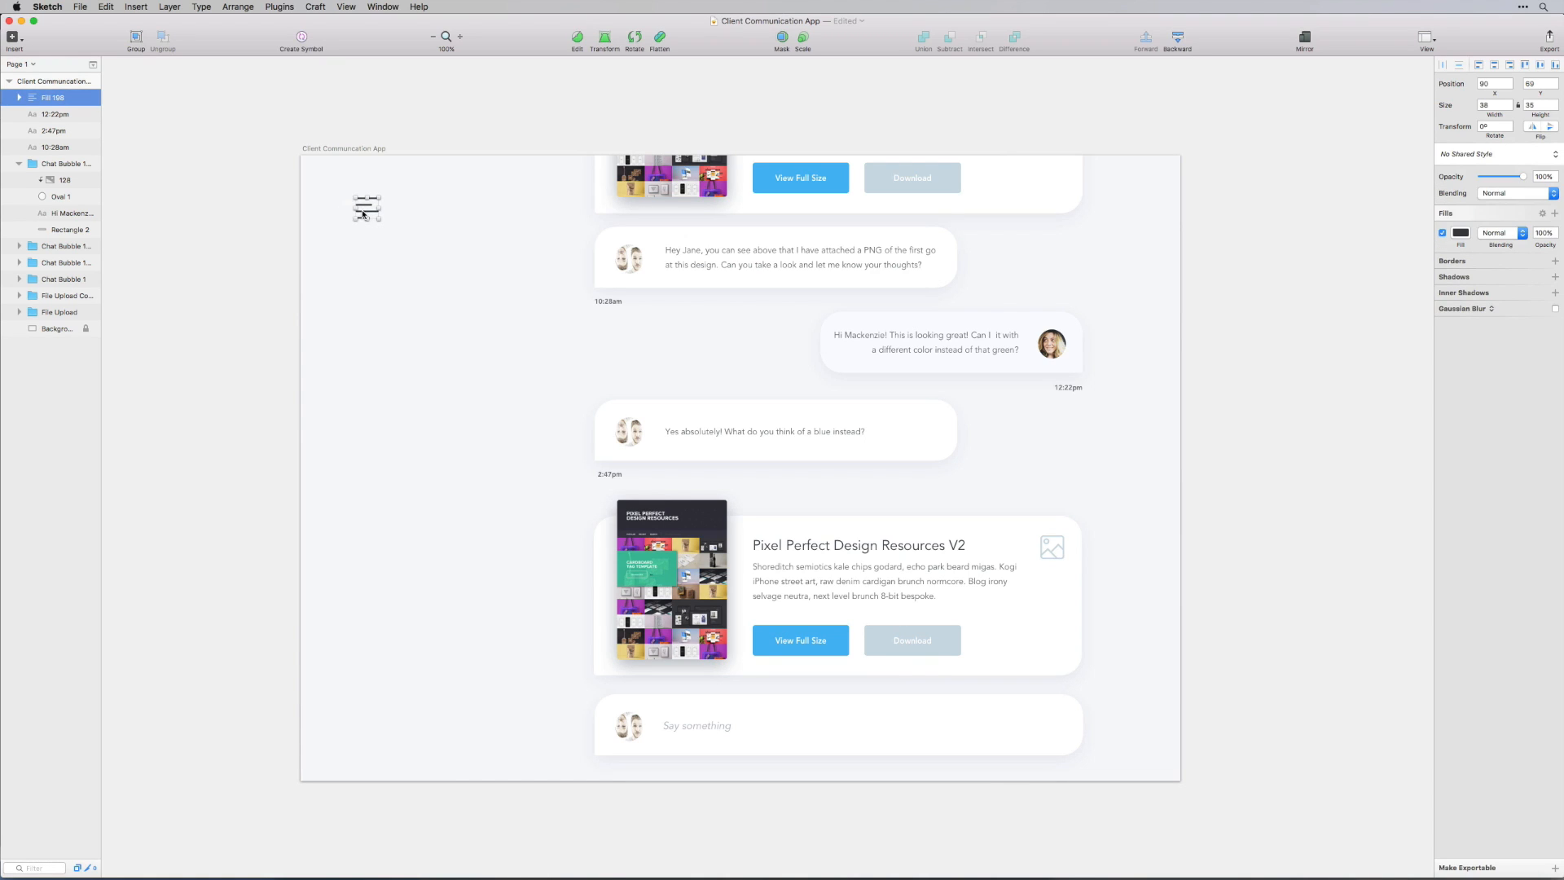
pyautogui.moveTo(365, 216); pyautogui.dragTo(364, 222)
pyautogui.click(377, 325)
# Add a two-line text layer reading "Pixel Perfect" and "Design Resources" beneath the lines icon
pyautogui.press('t')
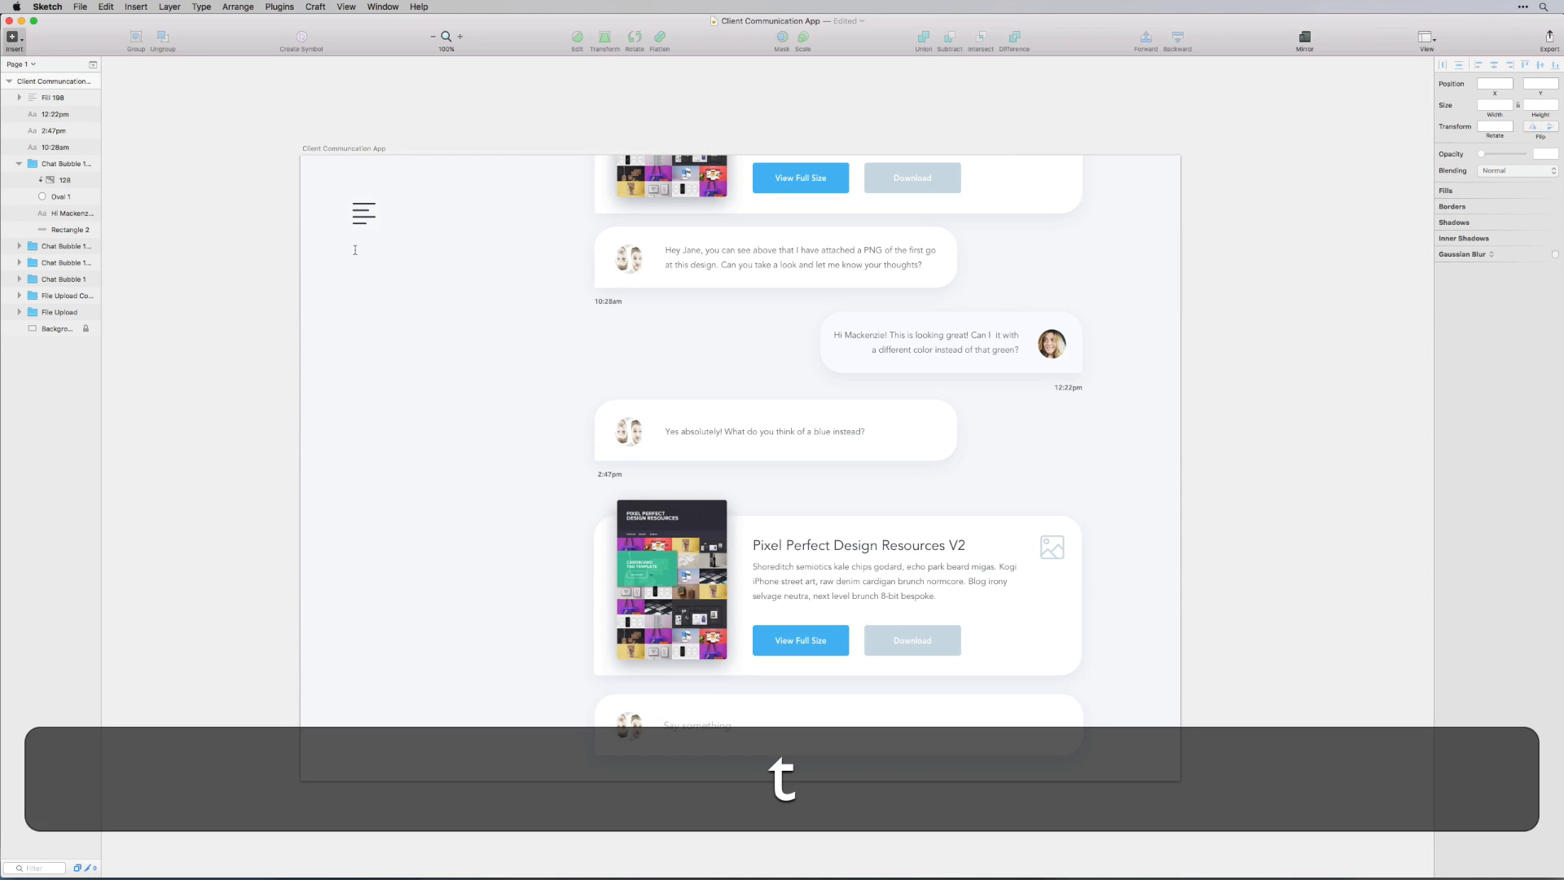
pyautogui.click(354, 257)
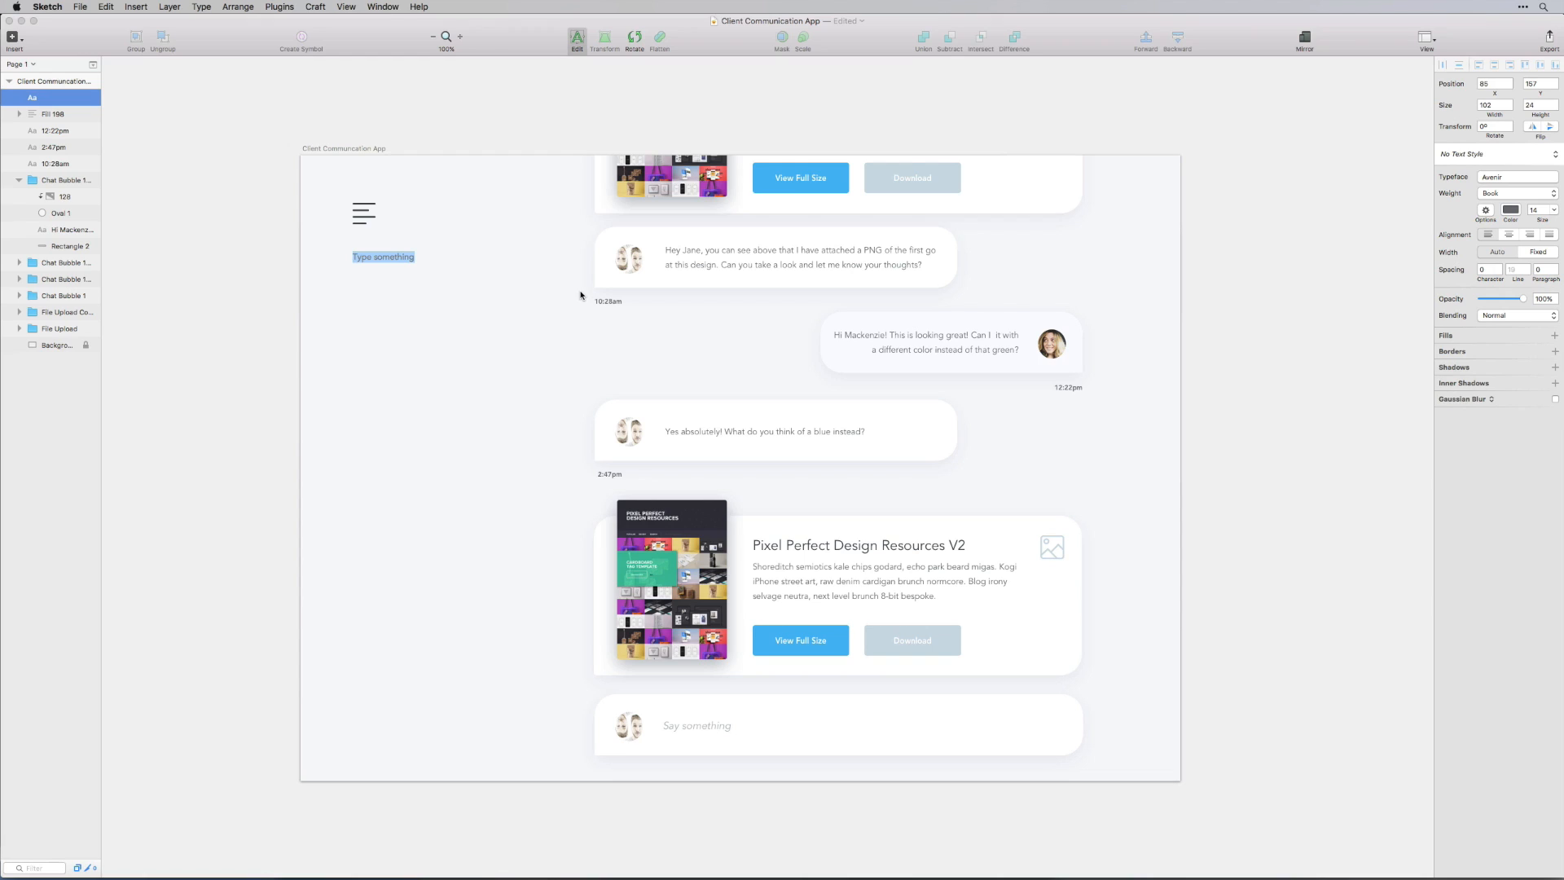
pyautogui.write('Pixel ')
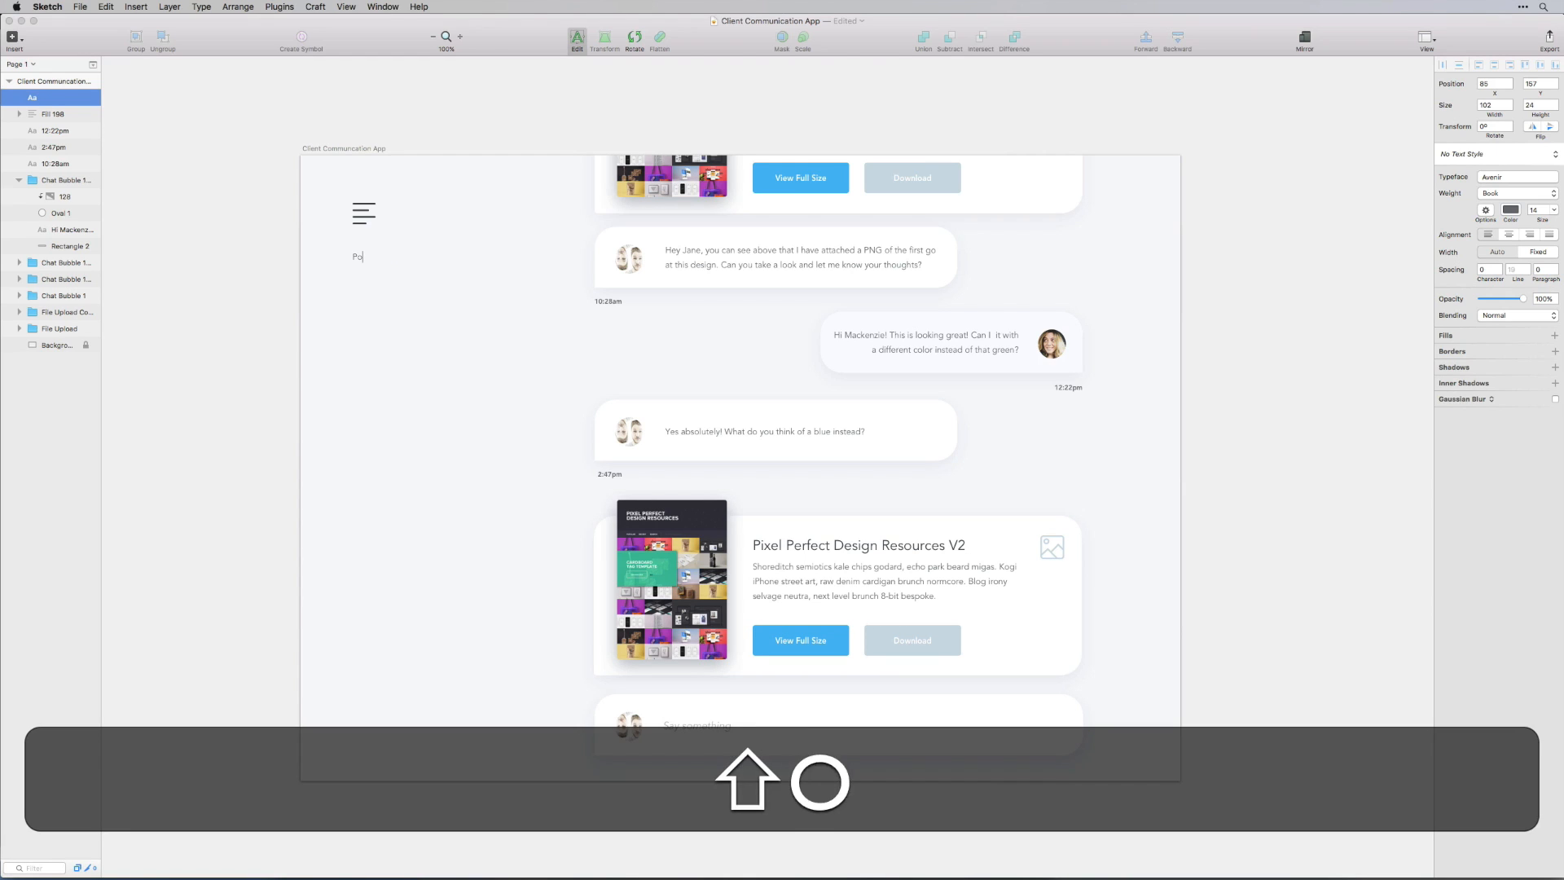
pyautogui.write('Perfect')
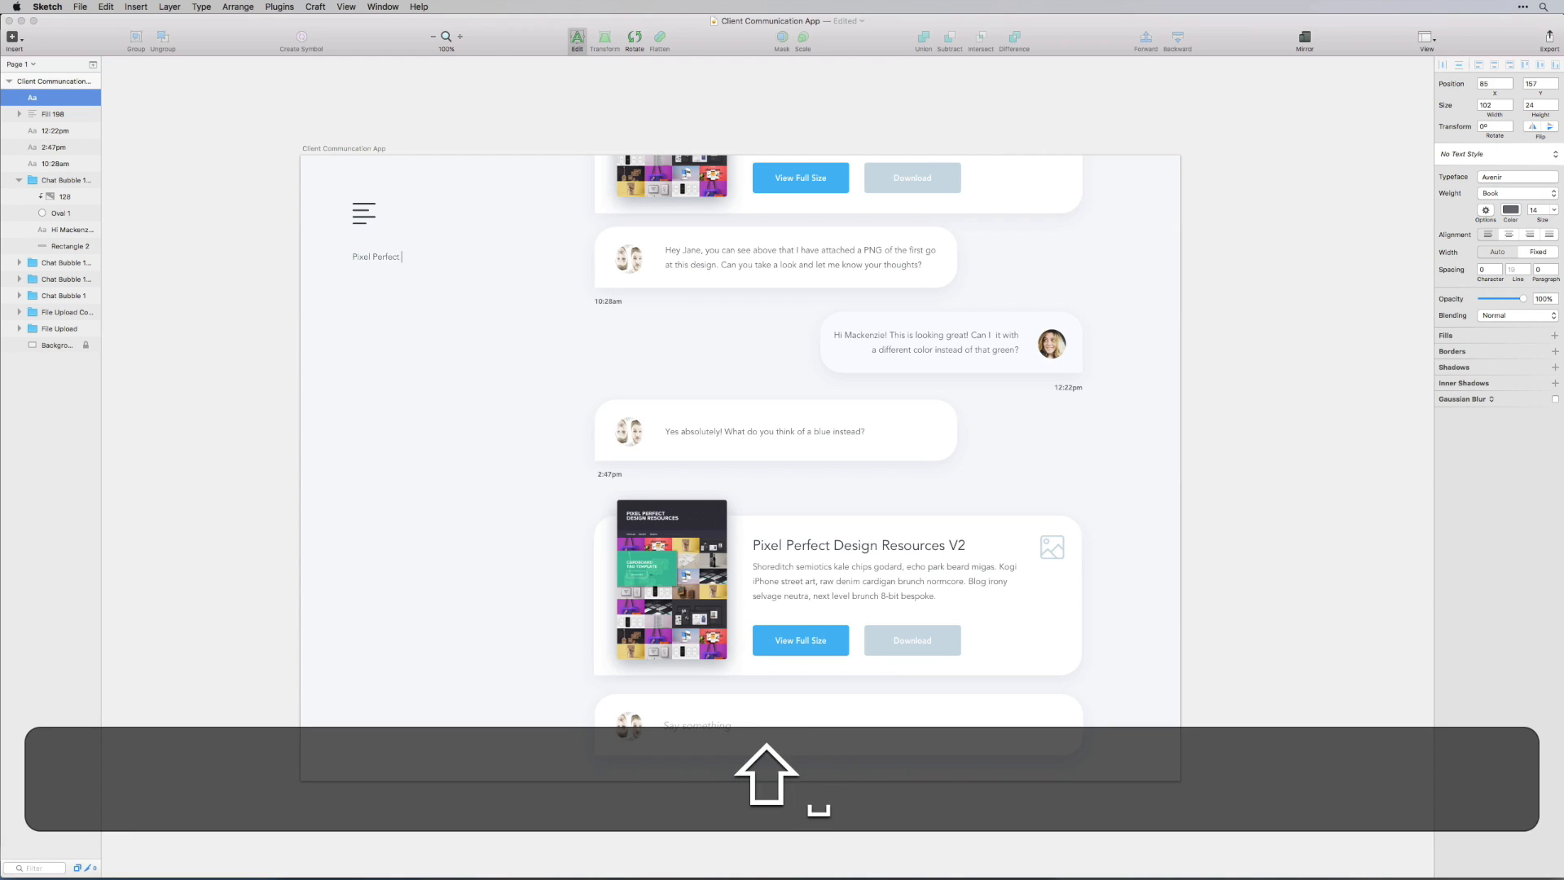
pyautogui.press('Return')
pyautogui.write('Design Resources')
# Set the font size of the whole "Pixel Perfect Design Resources" title to 32
pyautogui.press('super+a')
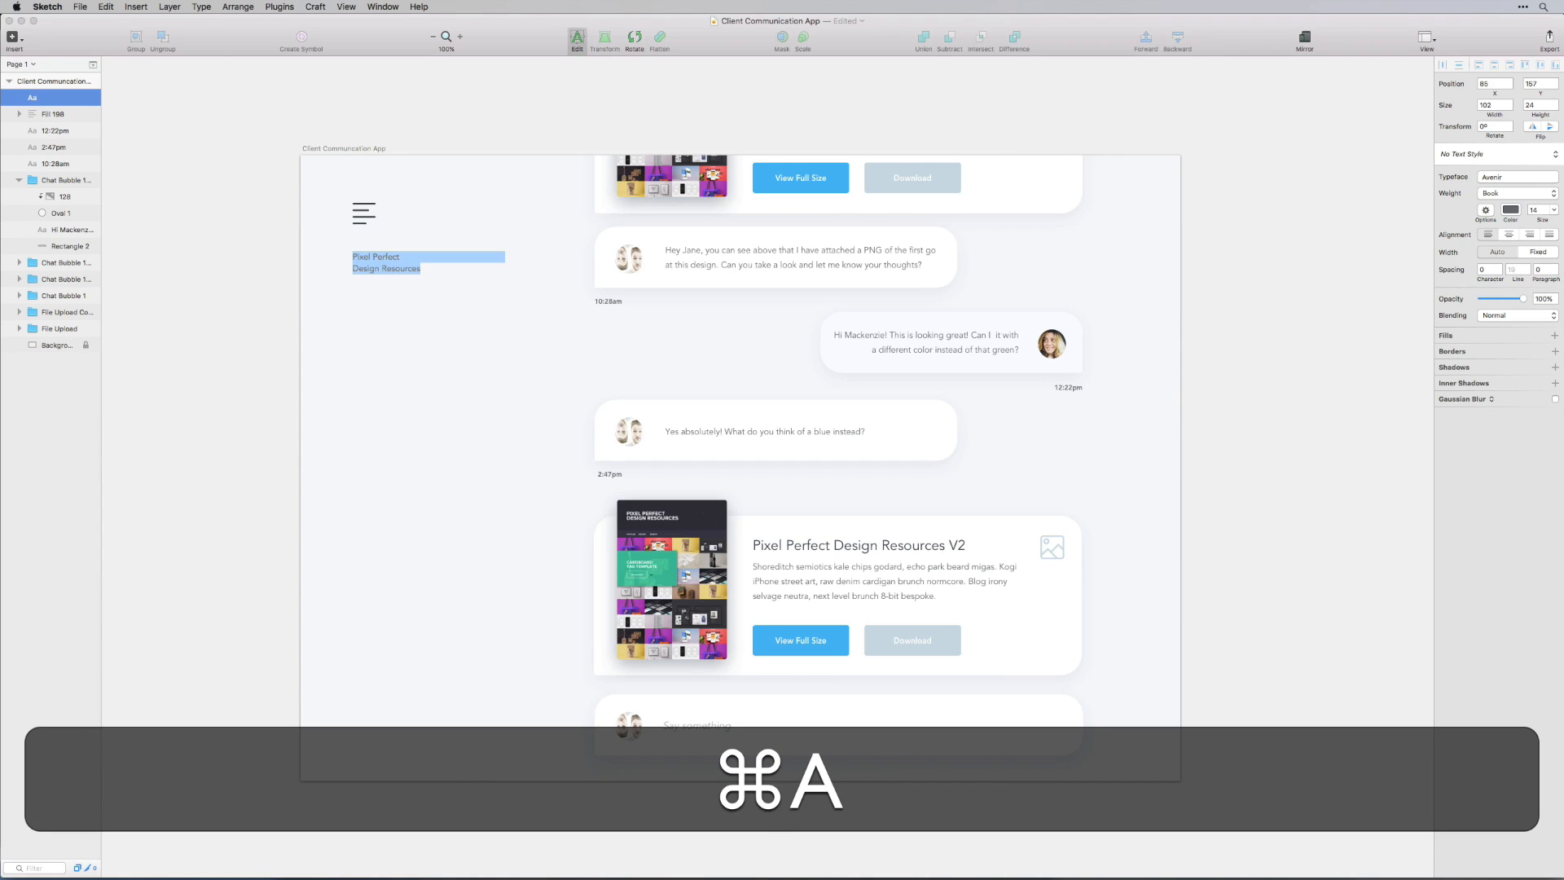
pyautogui.click(1535, 210)
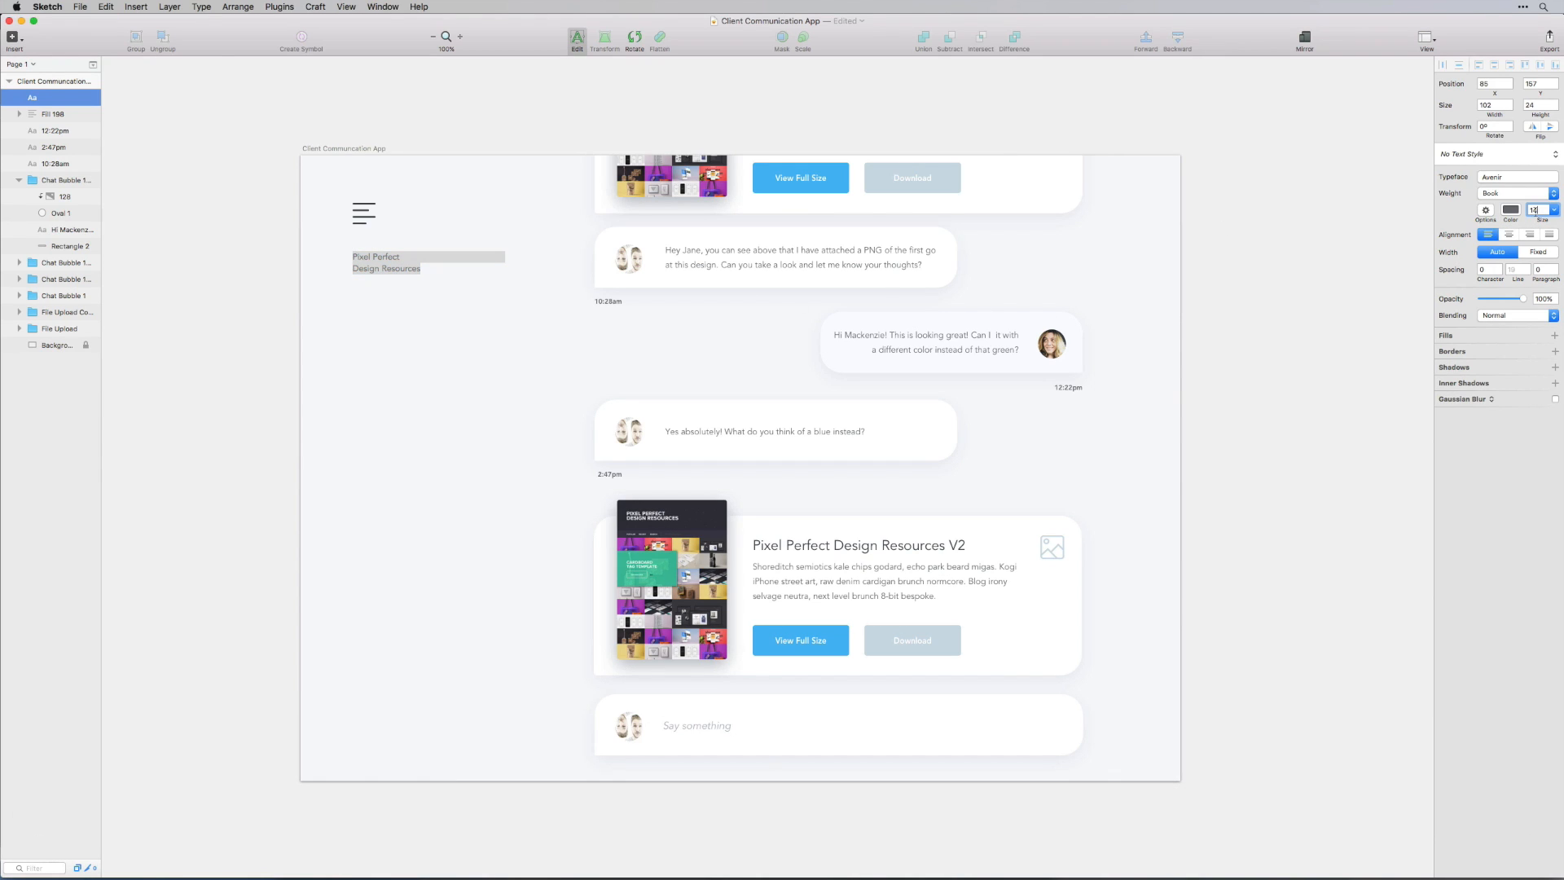
pyautogui.press('super+a')
pyautogui.press('shift+super+Up')
pyautogui.hotkey('shift', 'Up')
pyautogui.hotkey('shift', 'Up')
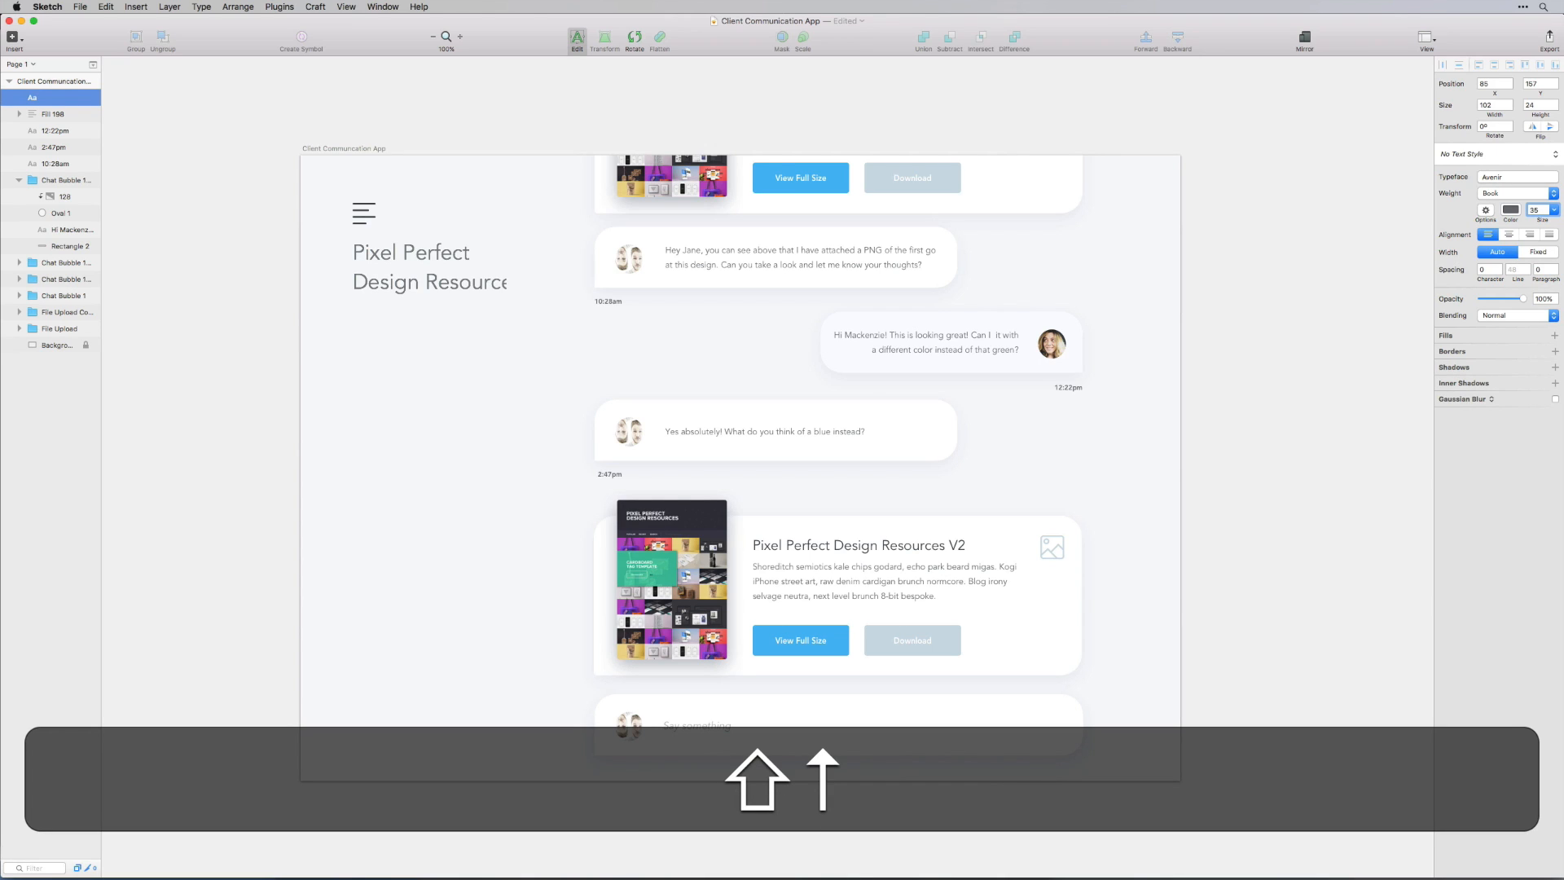
pyautogui.press('Down')
pyautogui.press('Down')
pyautogui.press('Down')
pyautogui.press('Down')
pyautogui.press('Down')
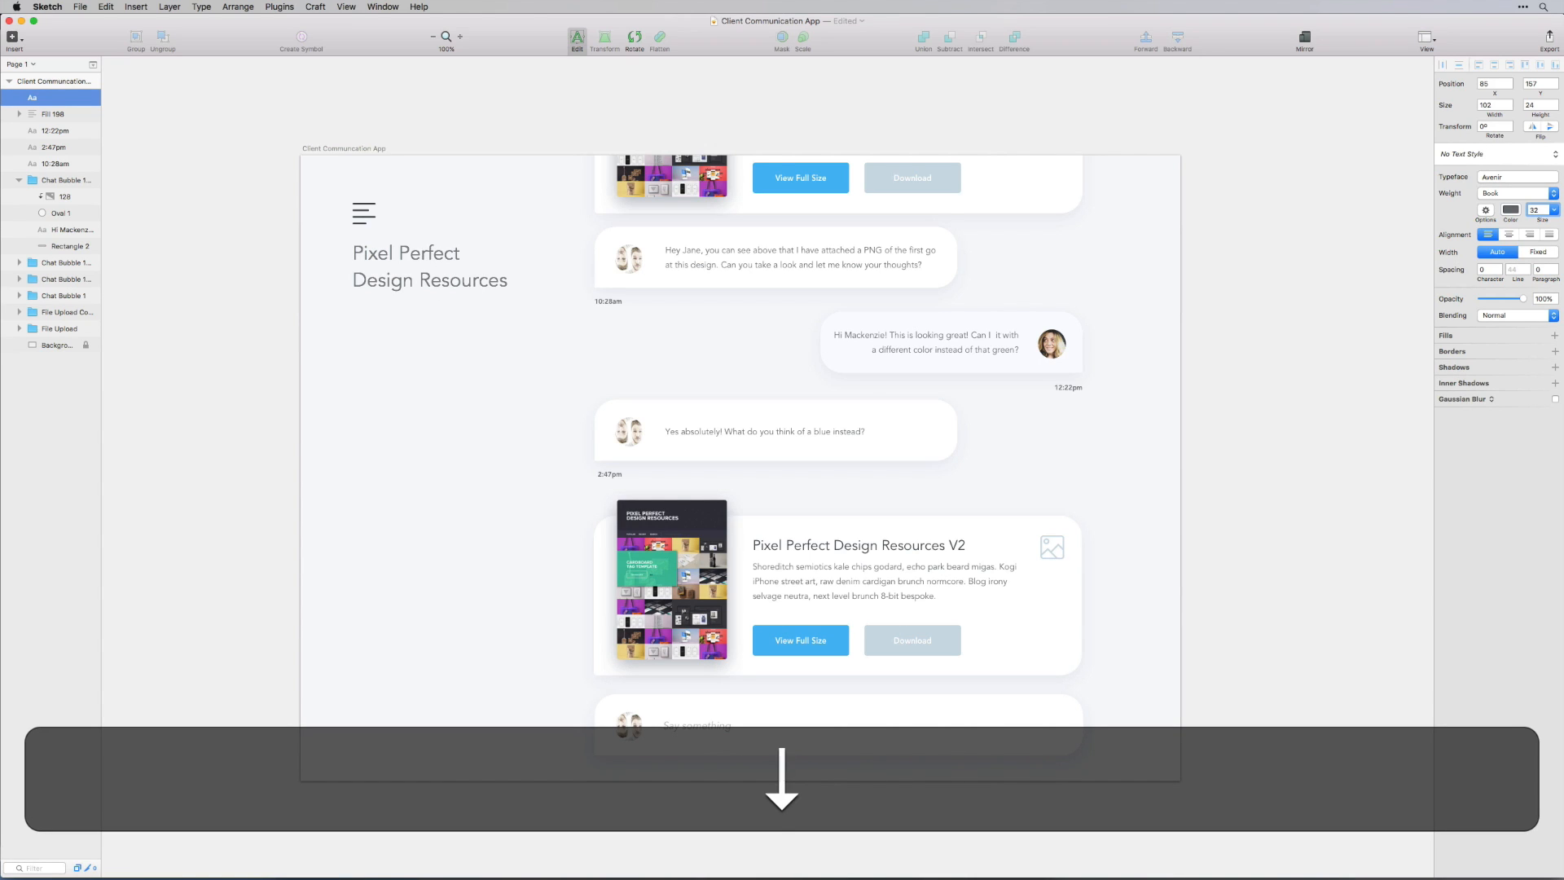
pyautogui.press('Up')
pyautogui.press('Up')
# Apply the dark document colour 3A4146 to the title and shift it down to widen the gap beneath the lines icon
pyautogui.click(1511, 211)
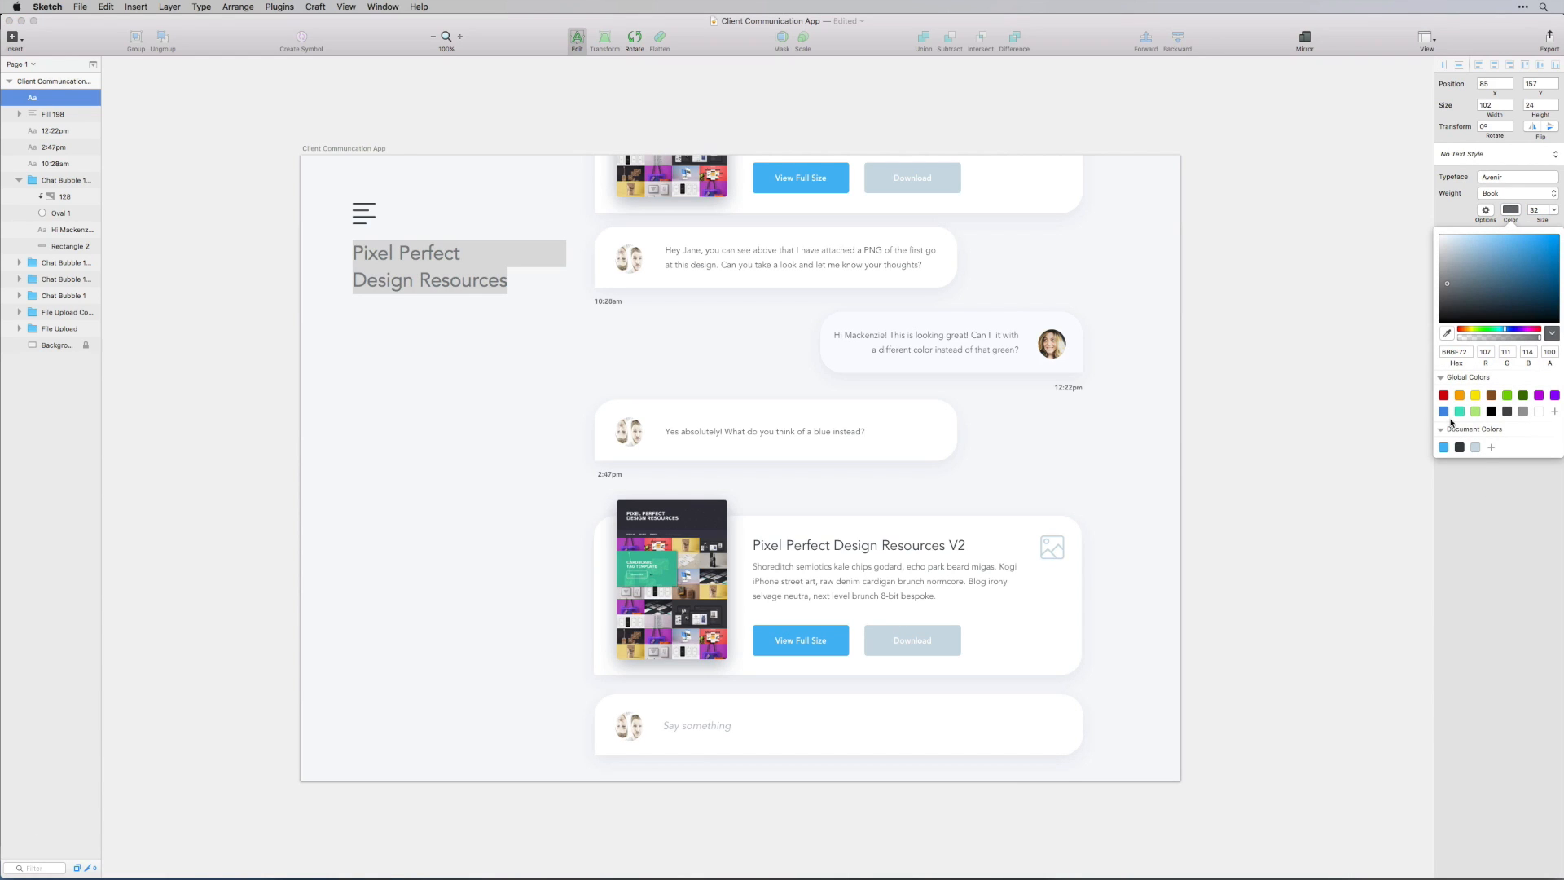
pyautogui.click(1459, 448)
pyautogui.press('Escape')
pyautogui.hotkey('shift', 'Down')
pyautogui.hotkey('shift', 'Down')
pyautogui.hotkey('shift', 'Down')
pyautogui.hotkey('shift', 'Down')
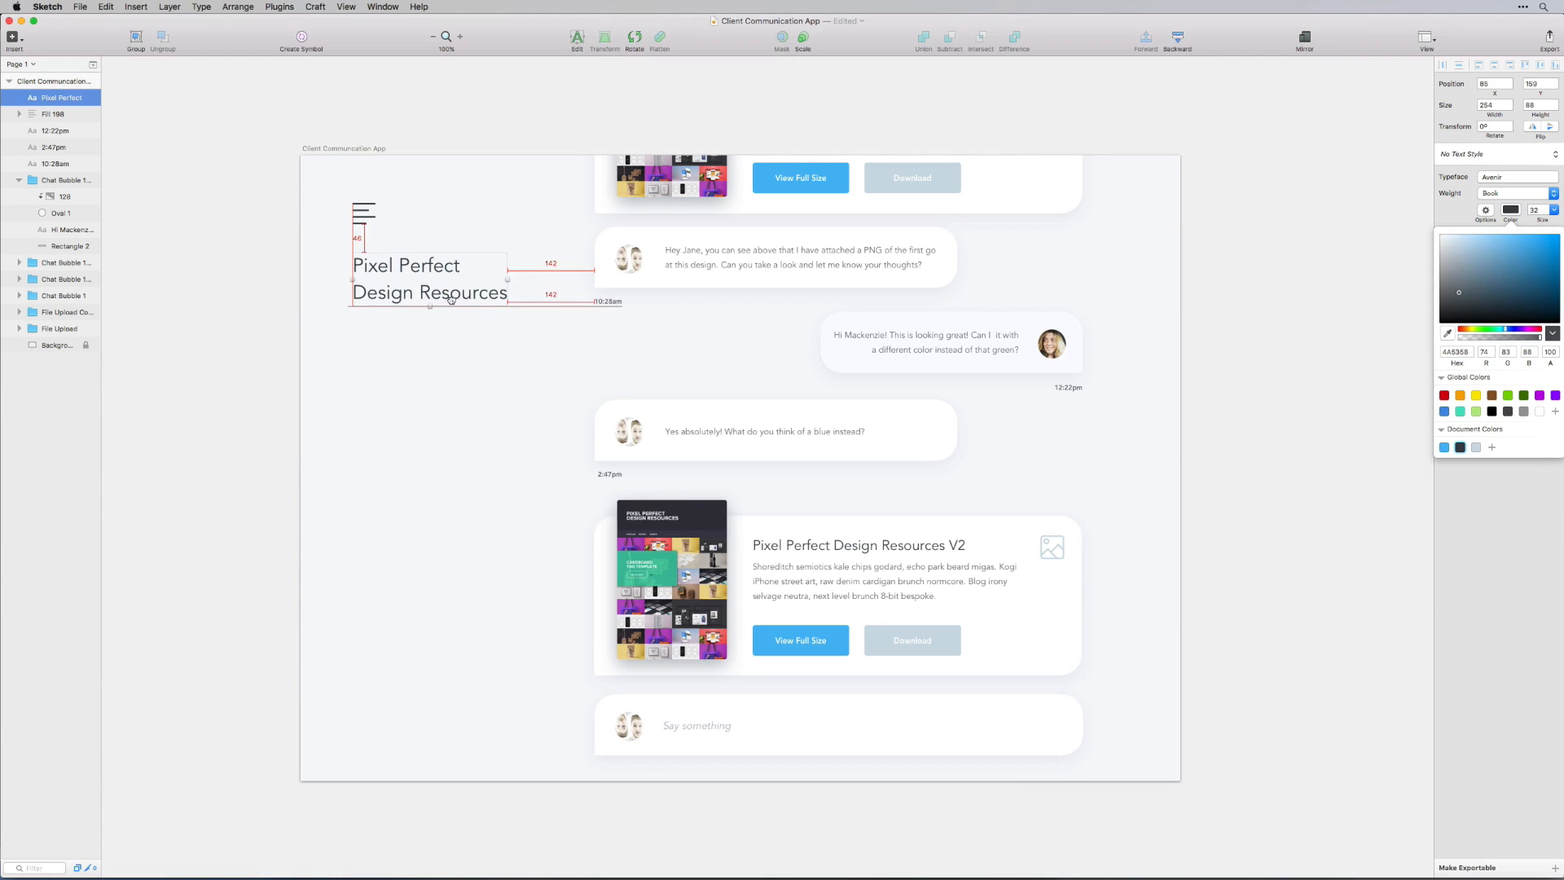
pyautogui.click(257, 343)
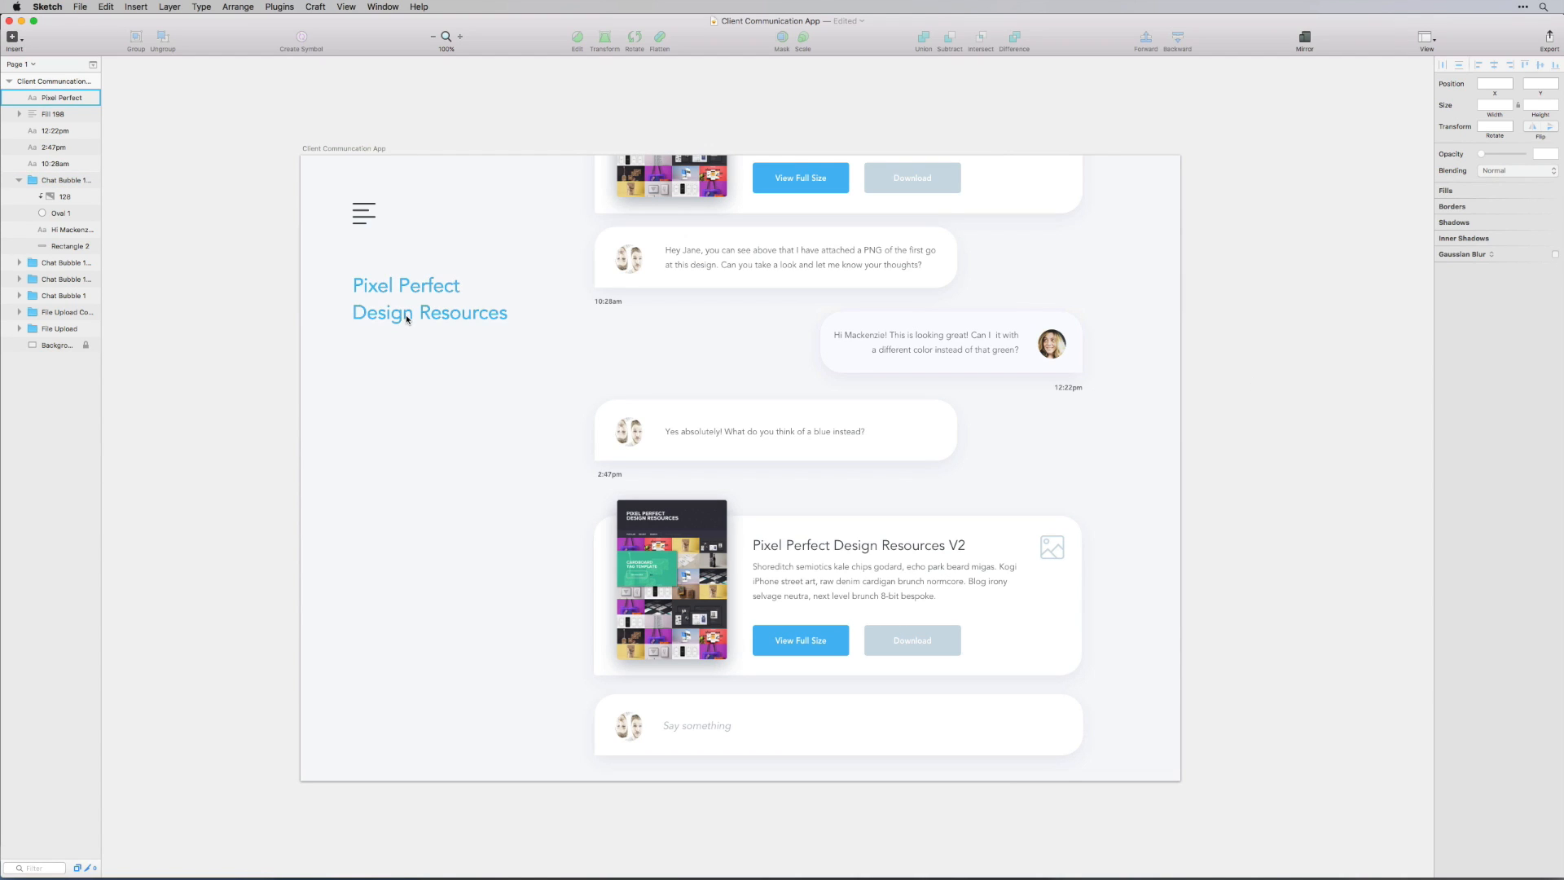
# Duplicate the title straight below itself and replace the copy's text with the client's full name
pyautogui.moveTo(405, 314); pyautogui.dragTo(415, 356)
pyautogui.doubleClick(415, 356)
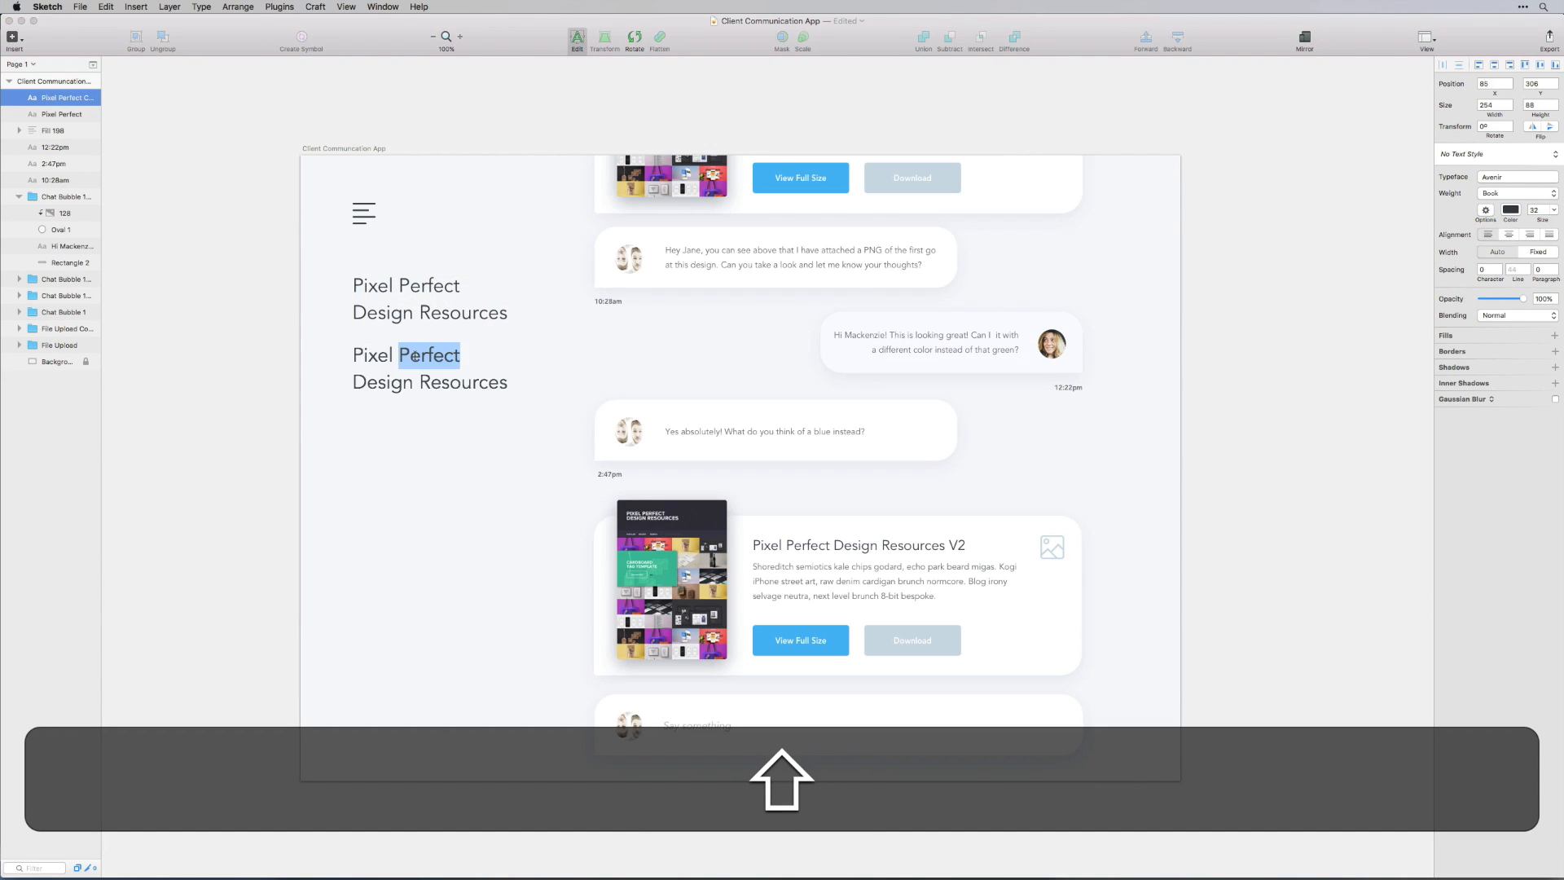
pyautogui.press('super+a')
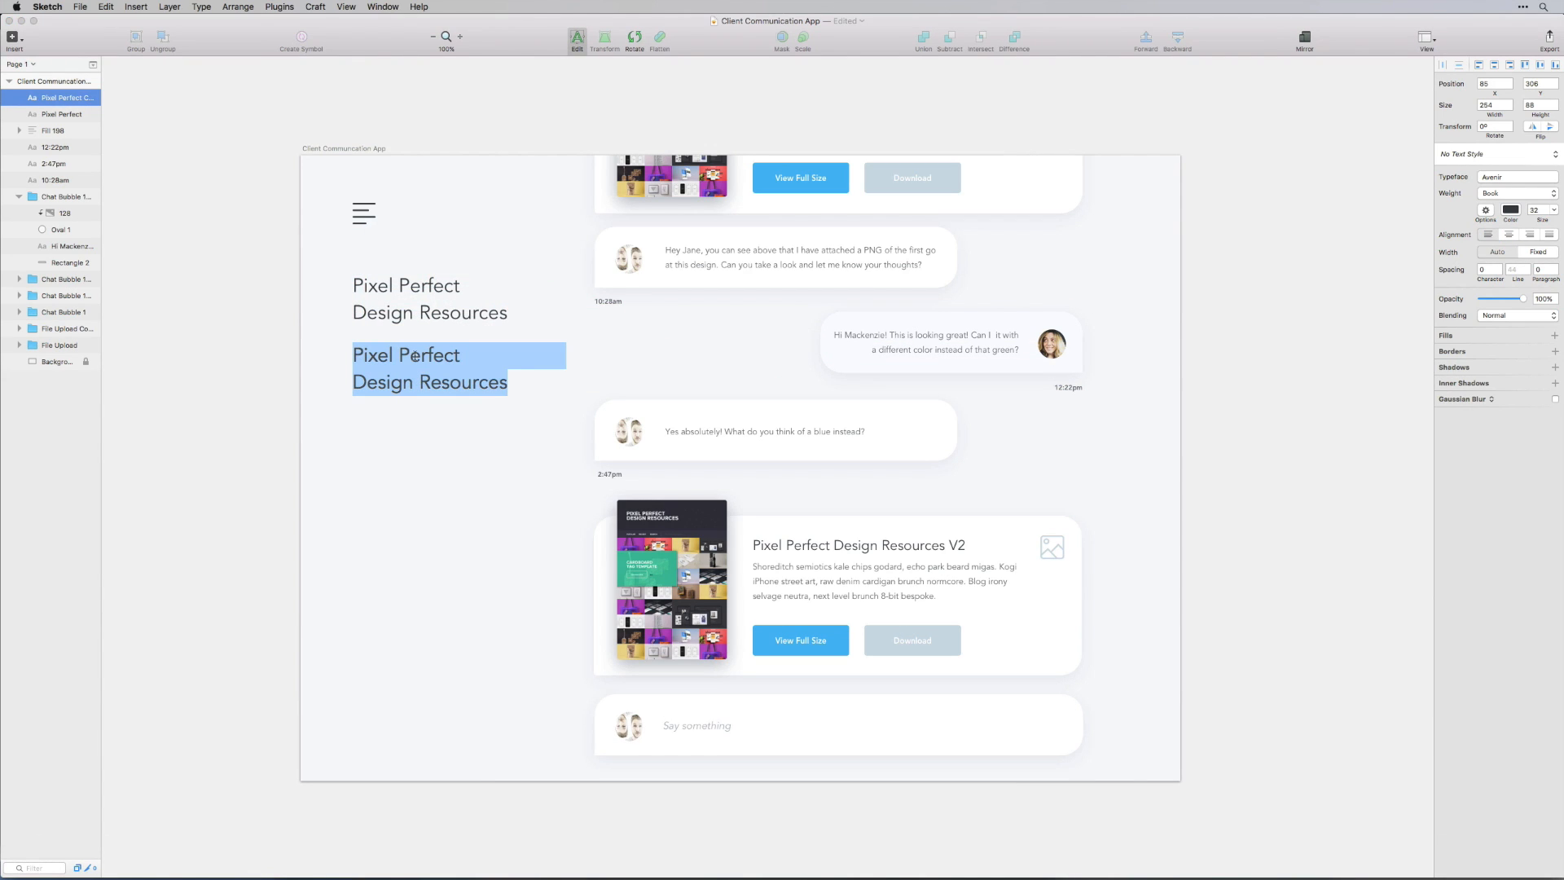
pyautogui.write('Jane Doe')
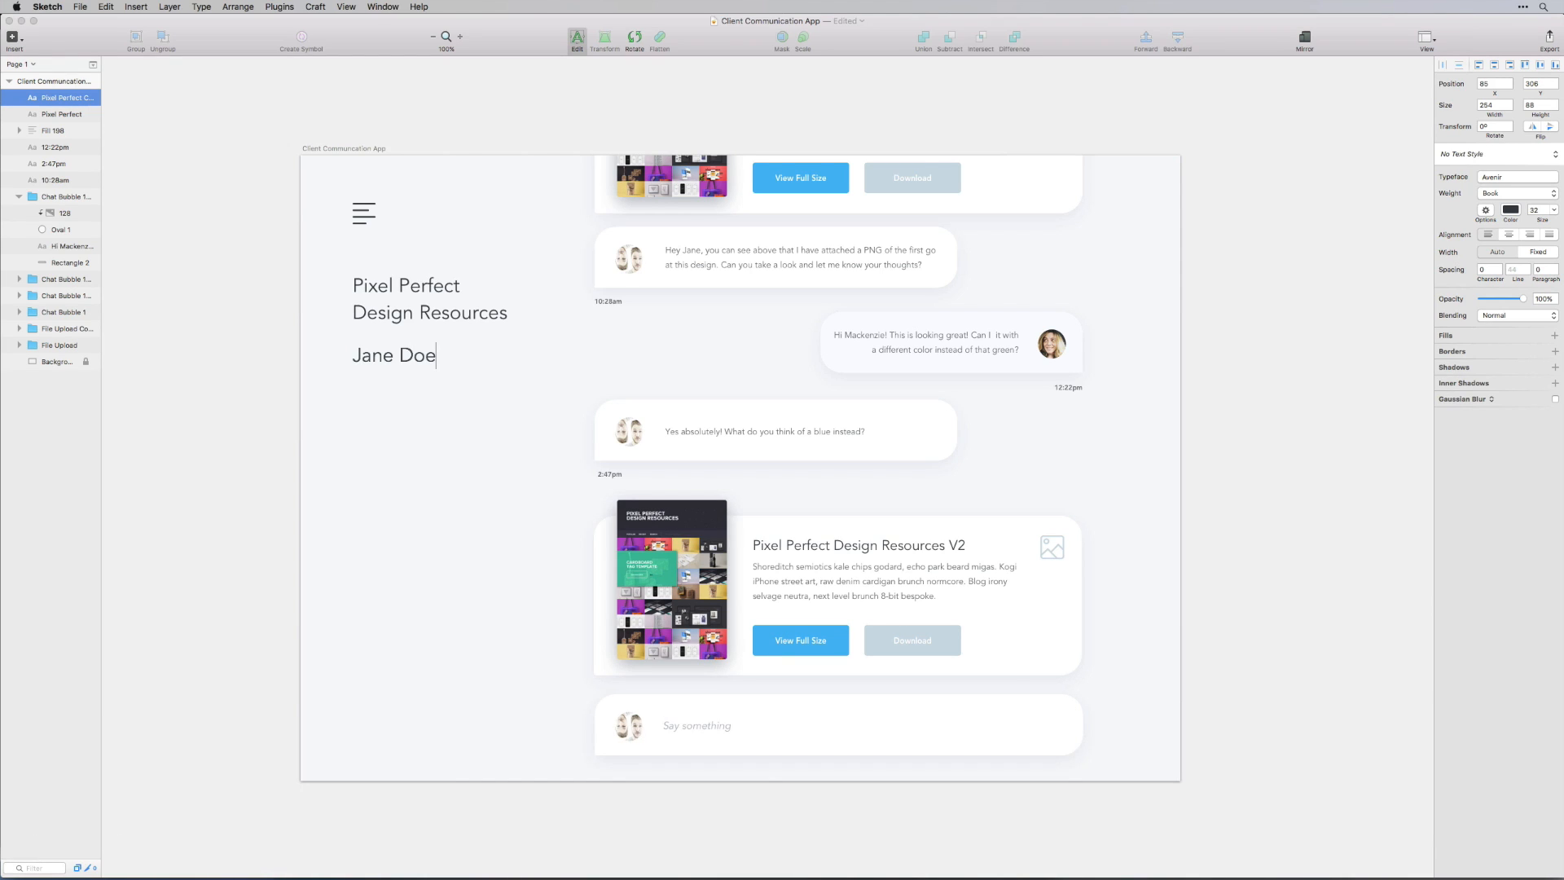
# Reduce the client's name text beneath the title to font size 20
pyautogui.press('super+a')
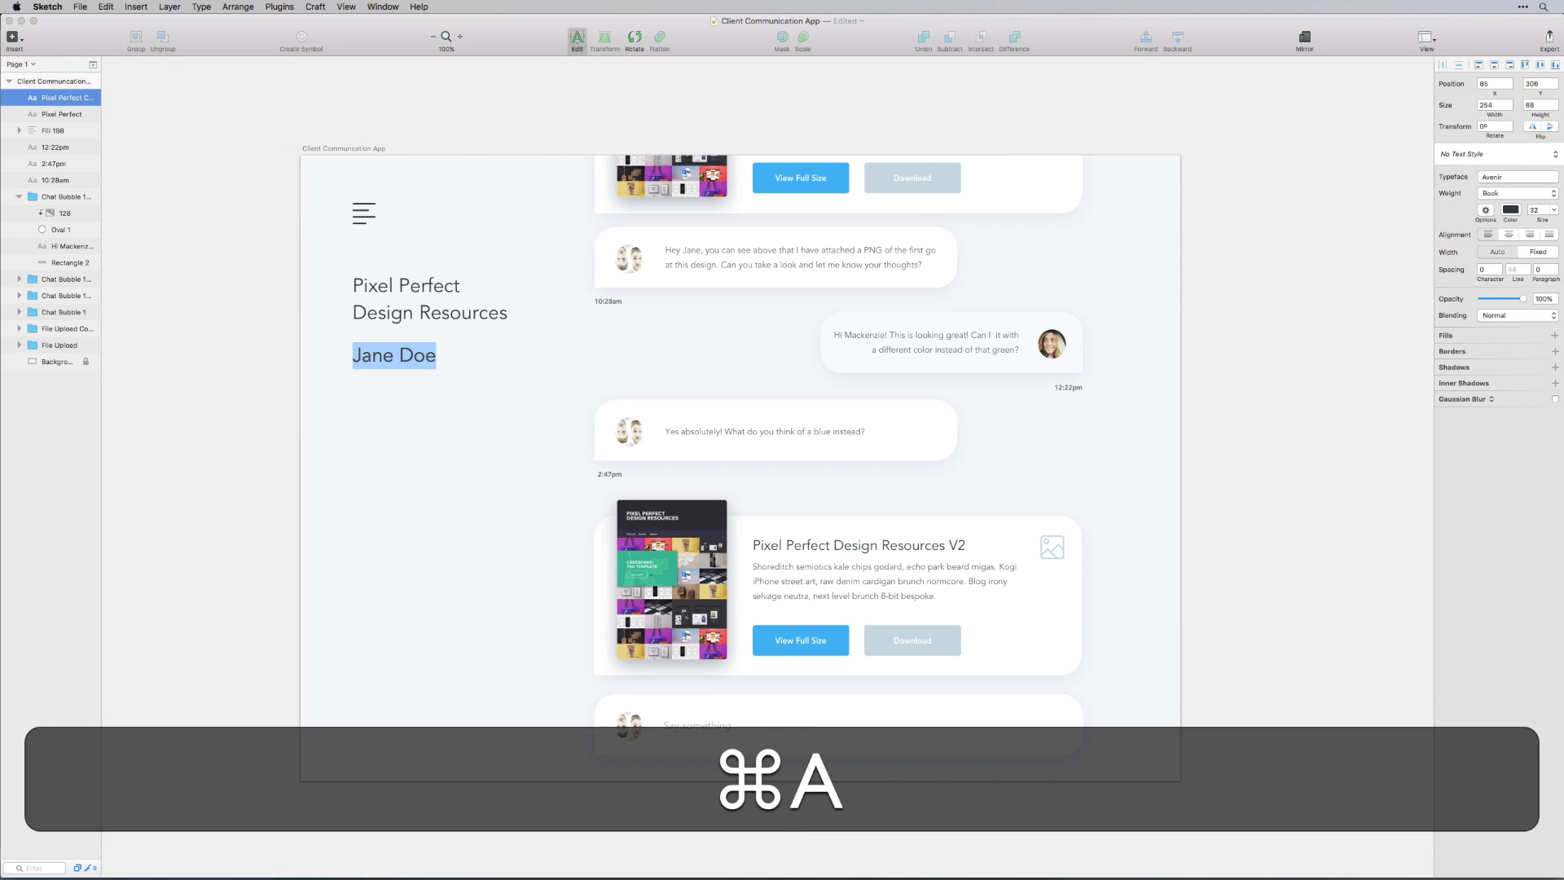
pyautogui.click(1536, 211)
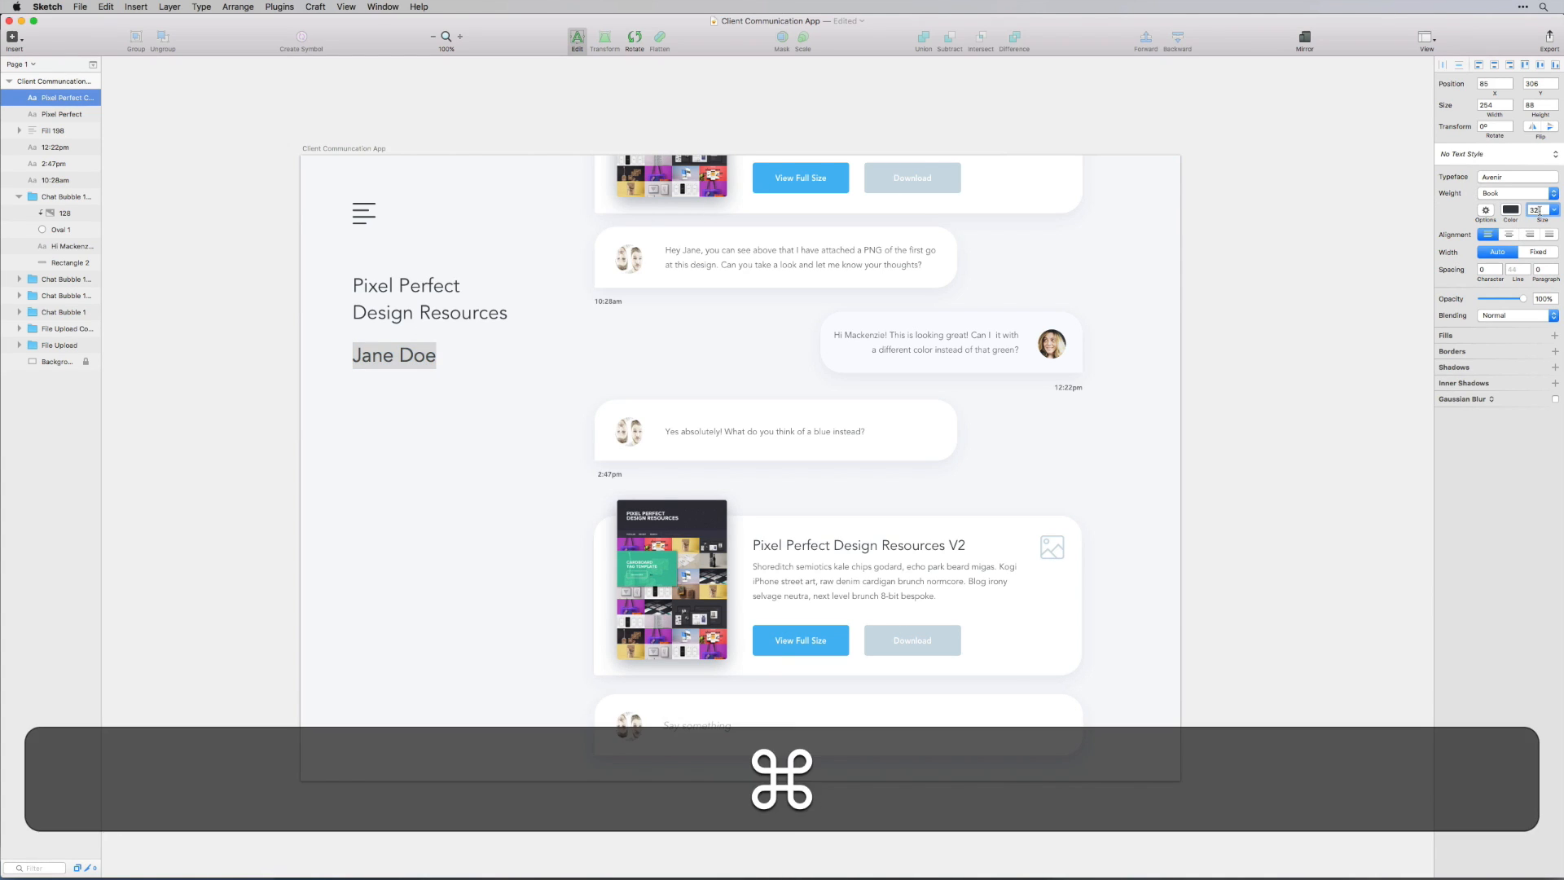
pyautogui.press('super+a')
pyautogui.press('shift+super+Down')
pyautogui.hotkey('shift', 'Down')
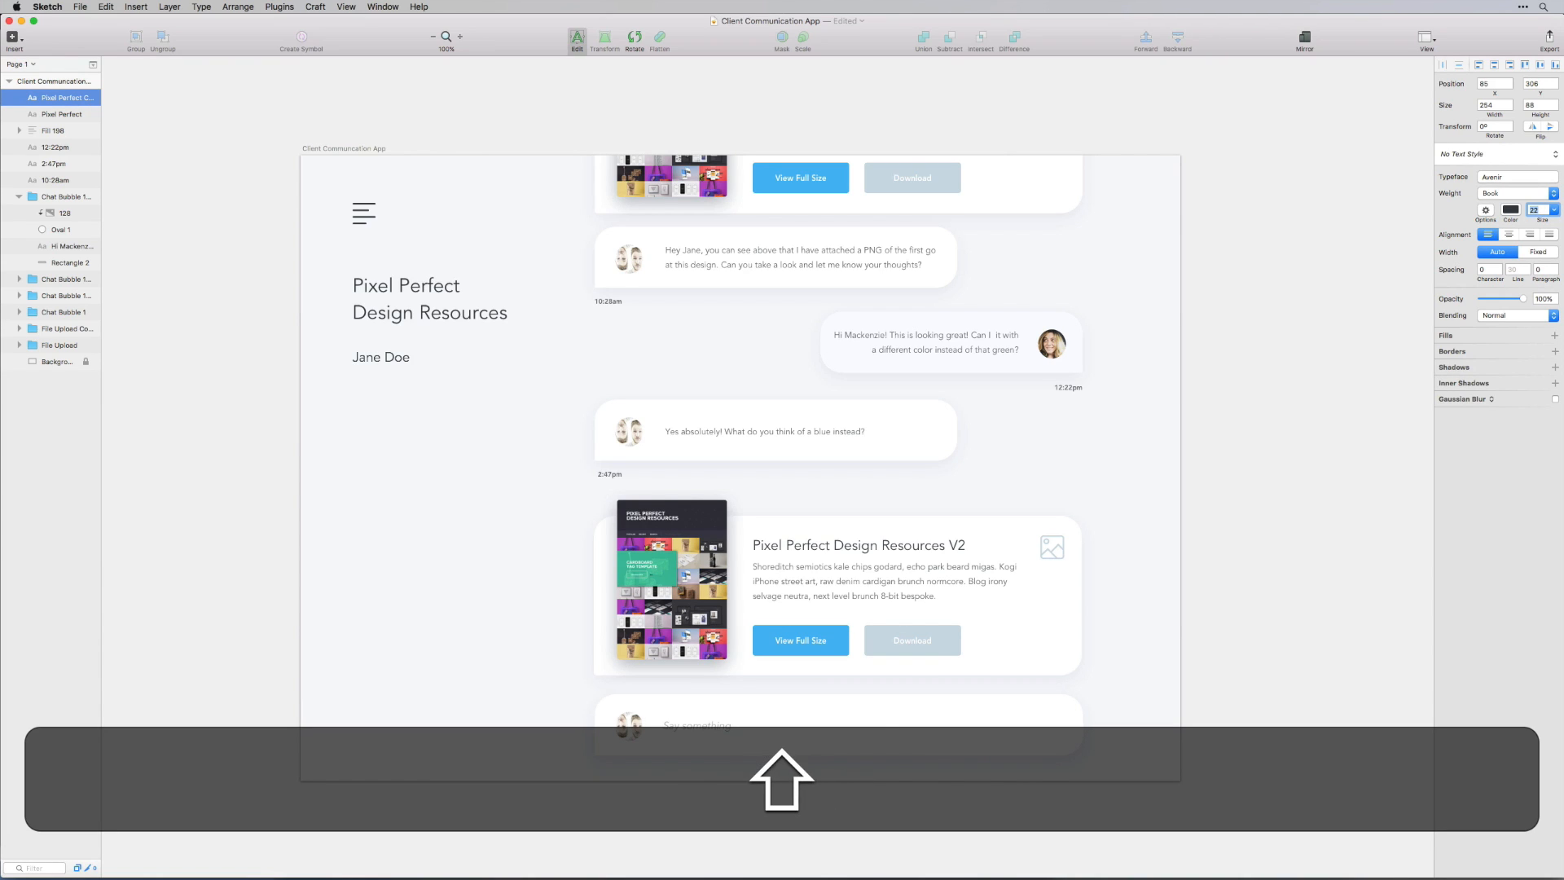
pyautogui.press('Down')
pyautogui.press('Down')
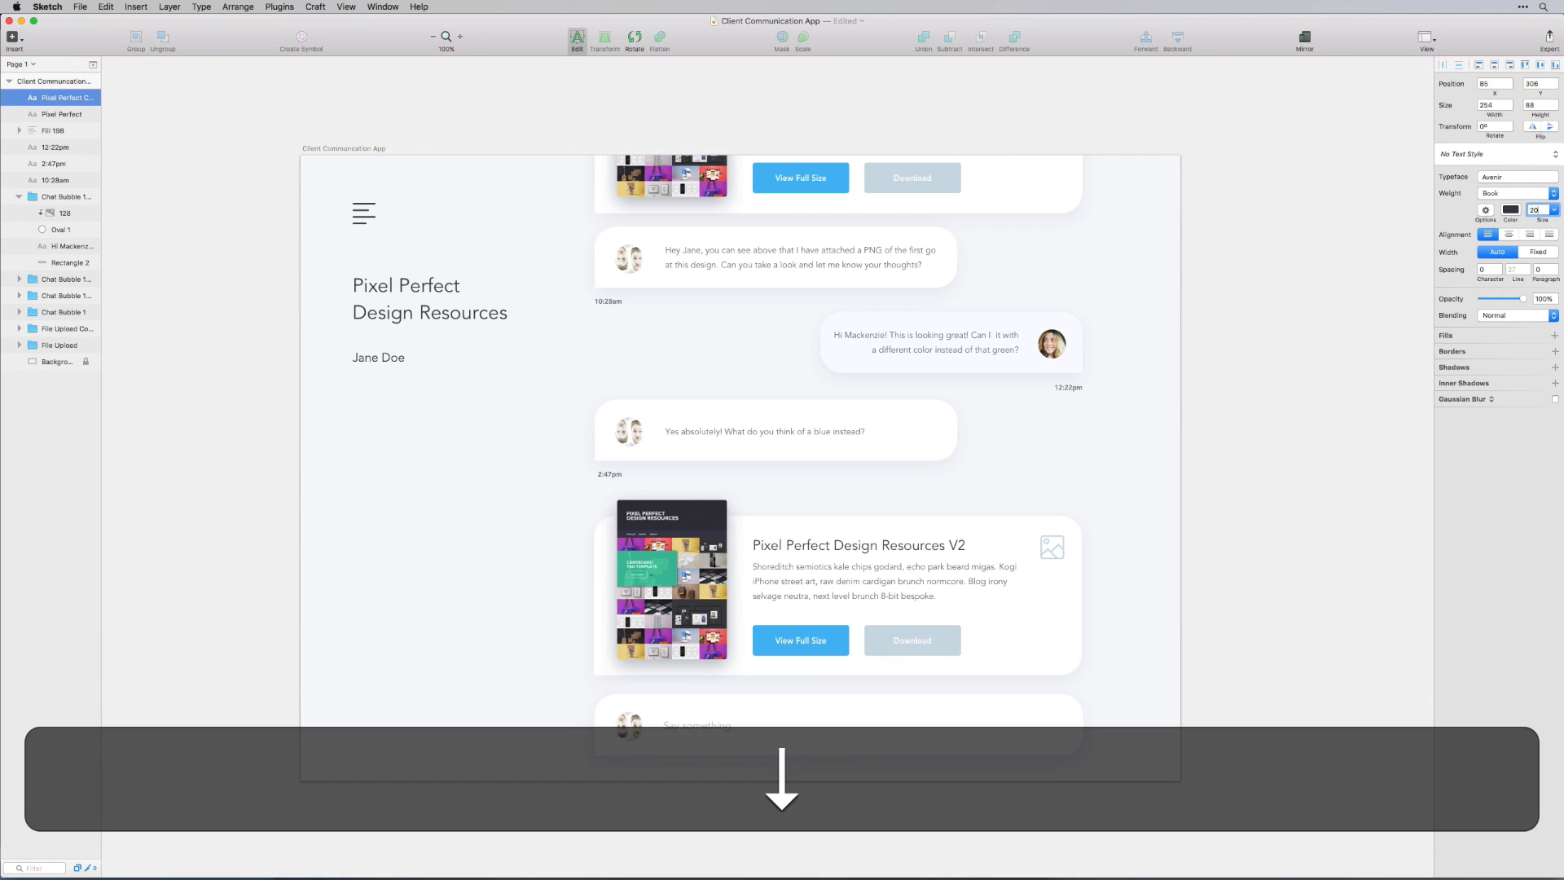
# Lighten the client's name text to the grey 858B90
pyautogui.click(1510, 210)
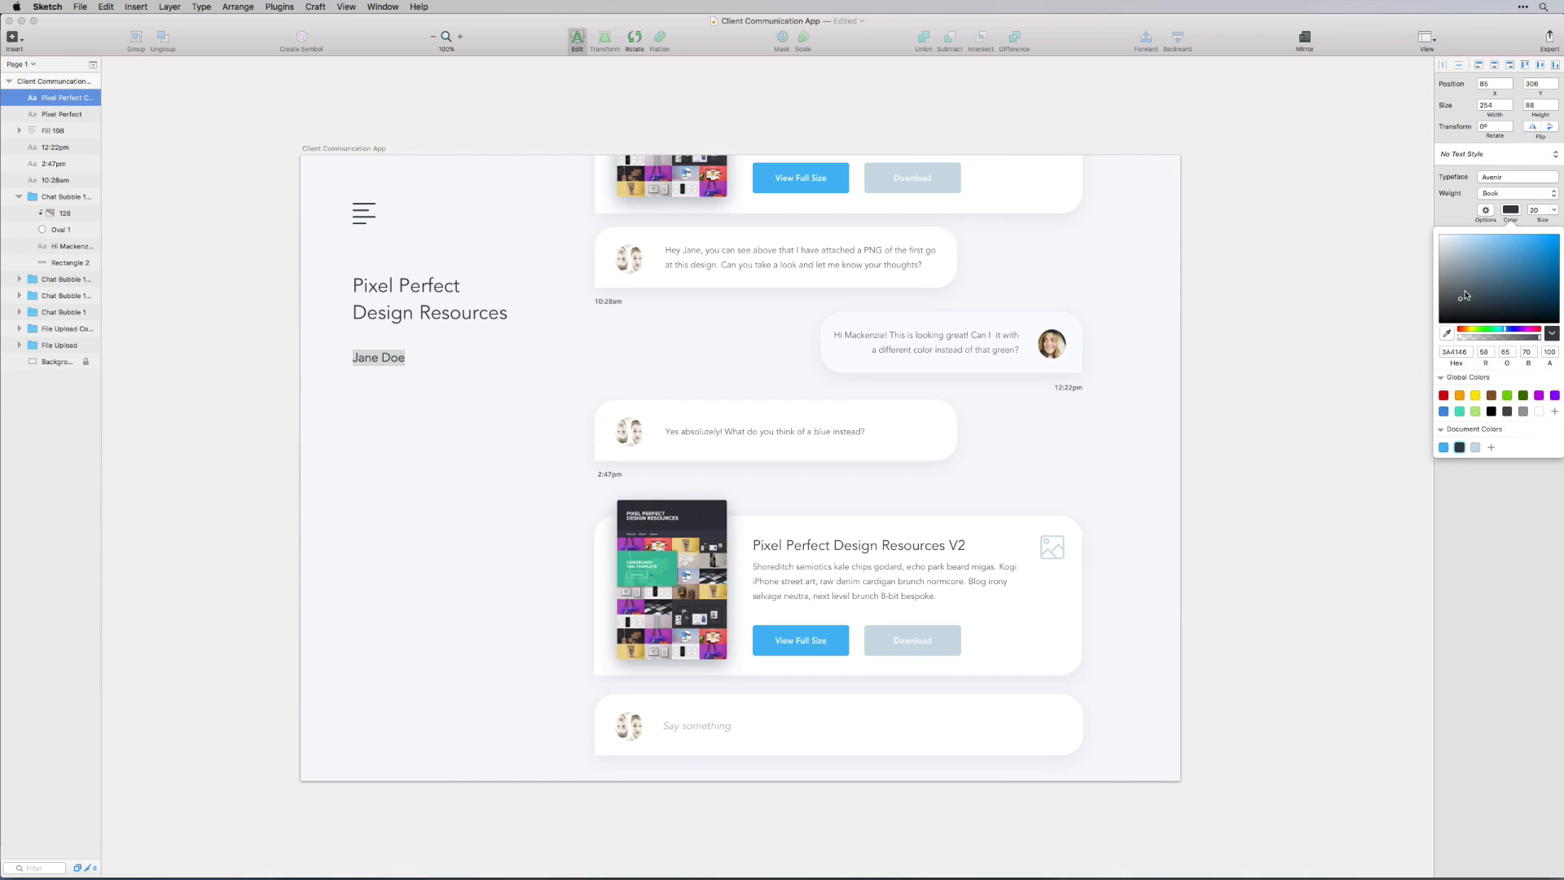
pyautogui.moveTo(1465, 295); pyautogui.dragTo(1447, 278)
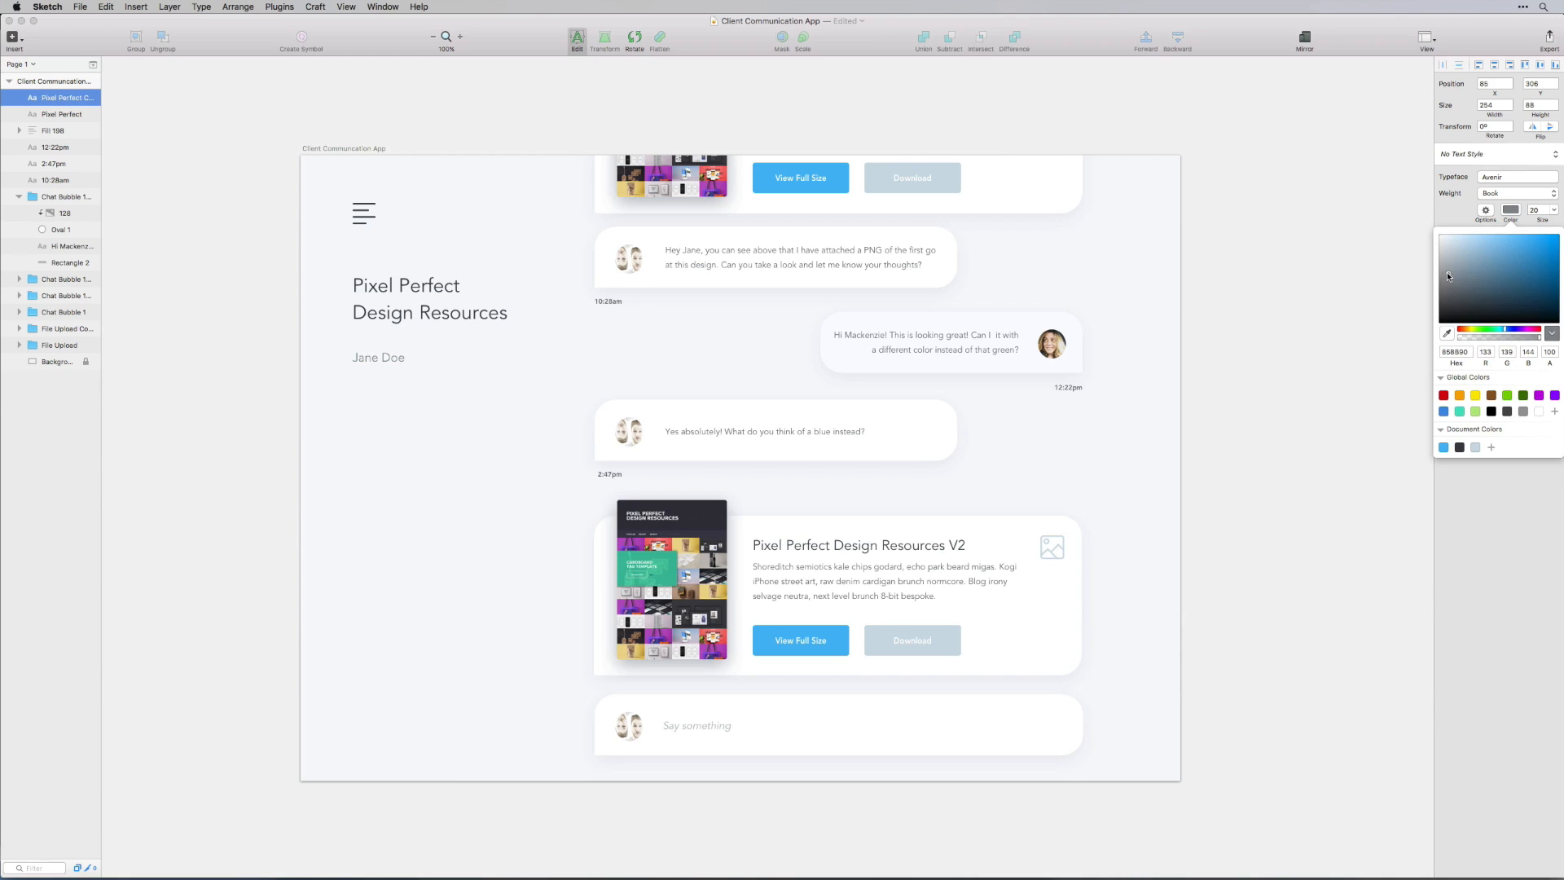
pyautogui.click(1497, 506)
# Duplicate the client's name text directly beneath itself and change the copy to read "Client's Name"
pyautogui.moveTo(378, 358); pyautogui.dragTo(395, 383)
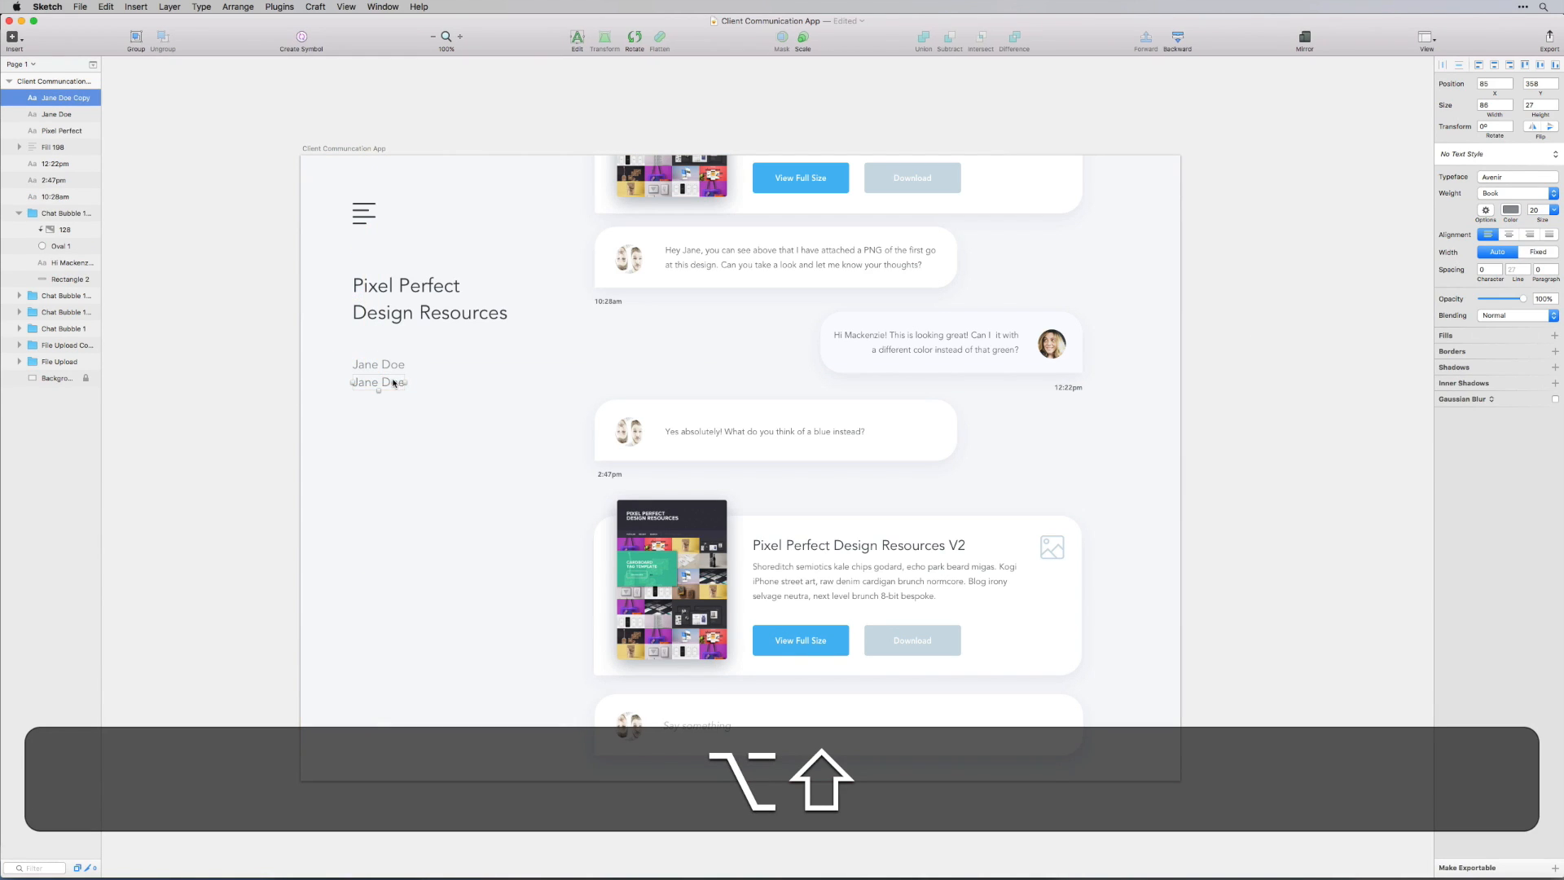
pyautogui.doubleClick(385, 384)
pyautogui.press('super+a')
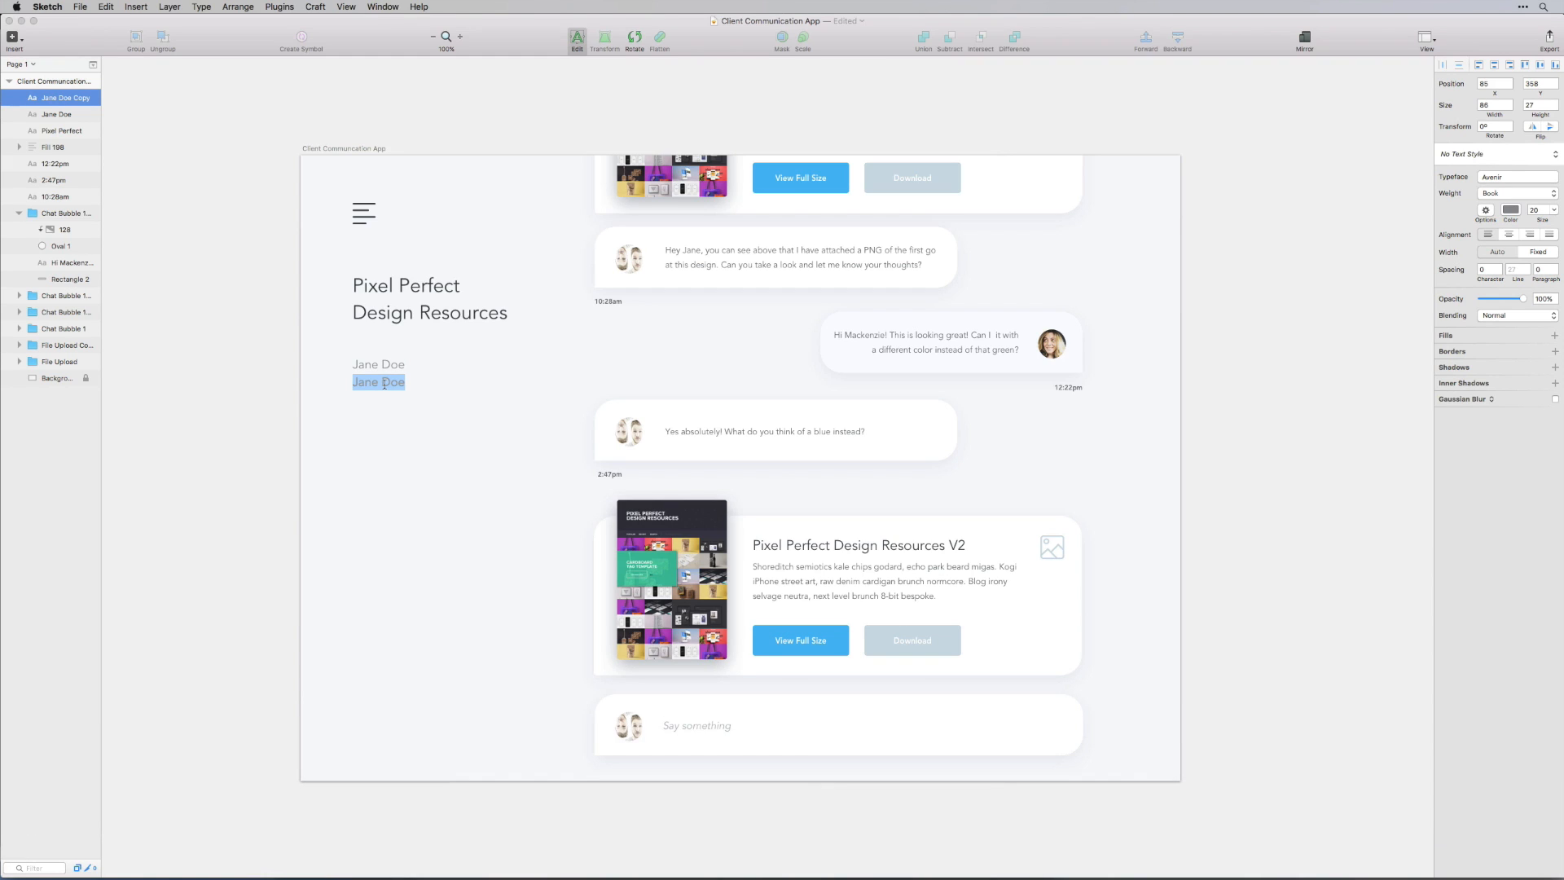
pyautogui.press('shift')
pyautogui.write('D')
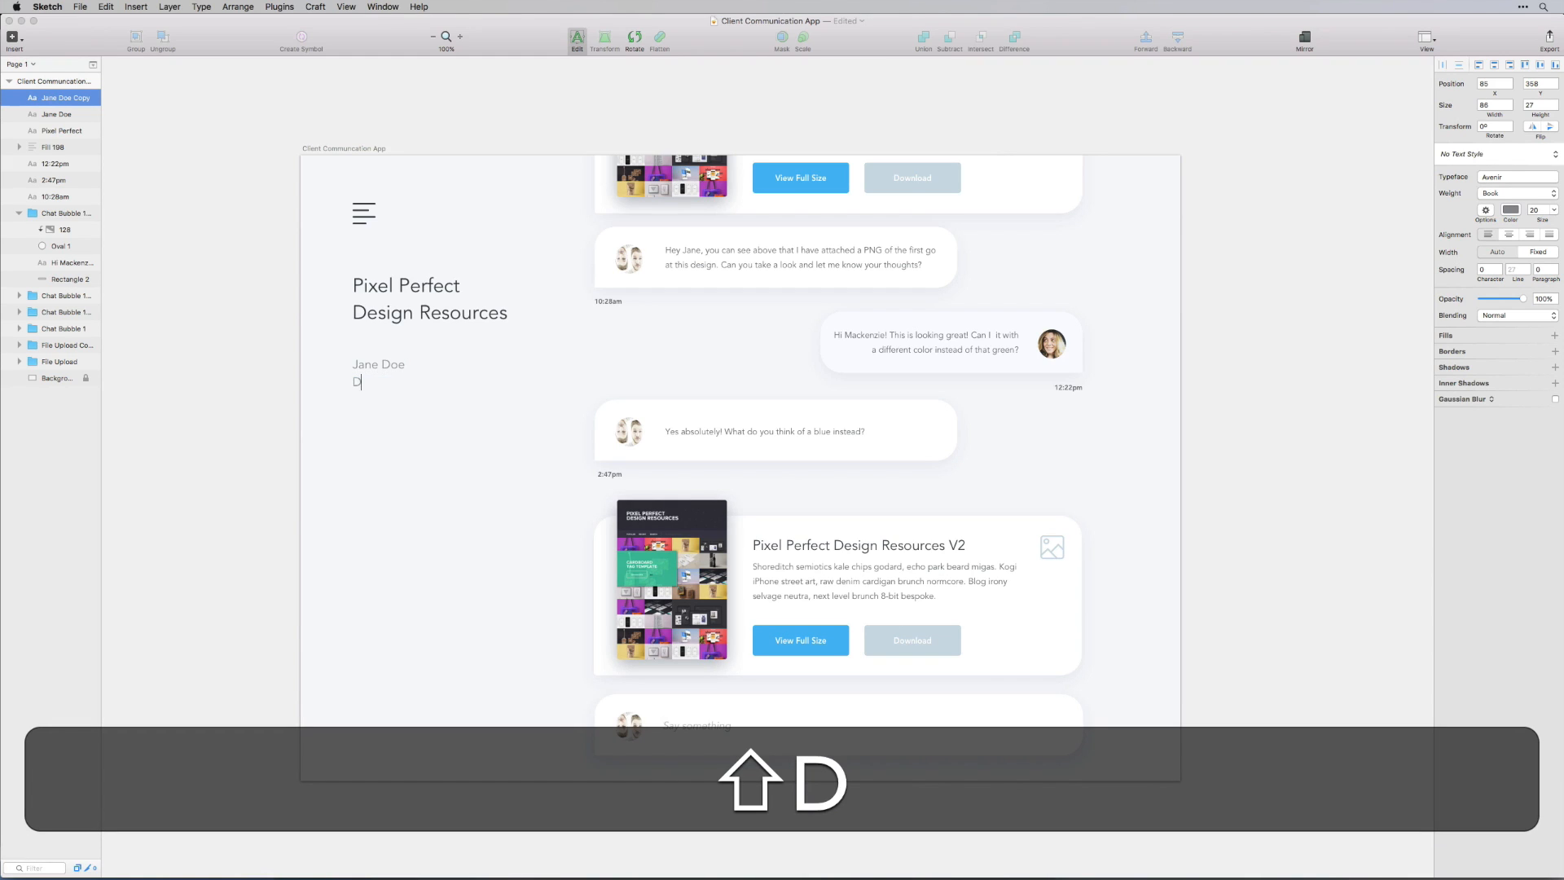
pyautogui.press('BackSpace')
pyautogui.write("Client's Nam")
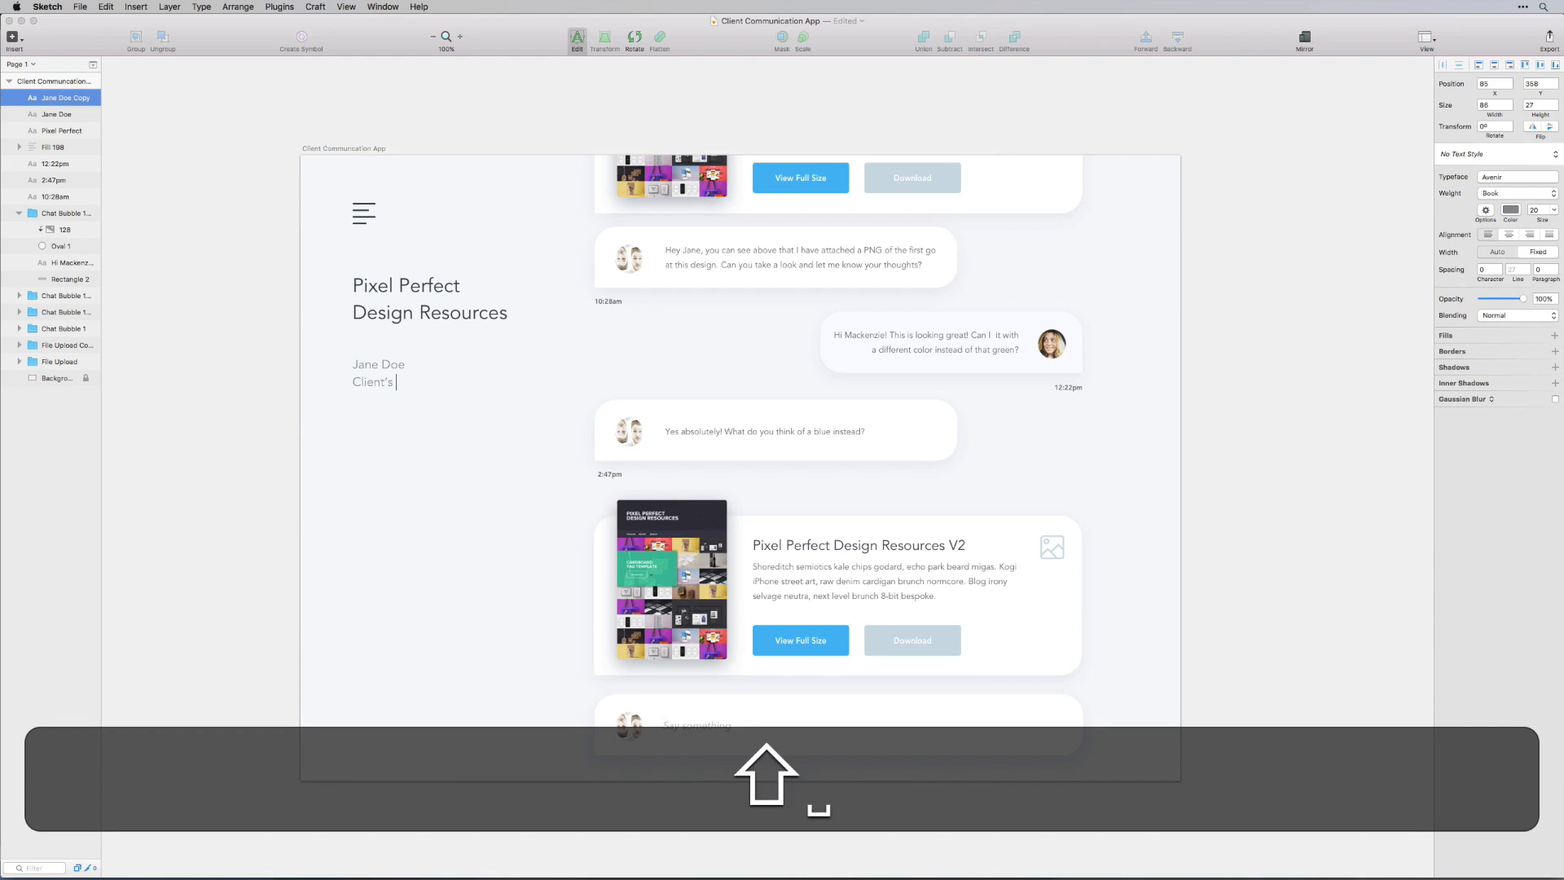
pyautogui.write('e')
# Set the "Client's Name" label to Avenir Heavy and give it the dark document color 3A4146
pyautogui.press('super+a')
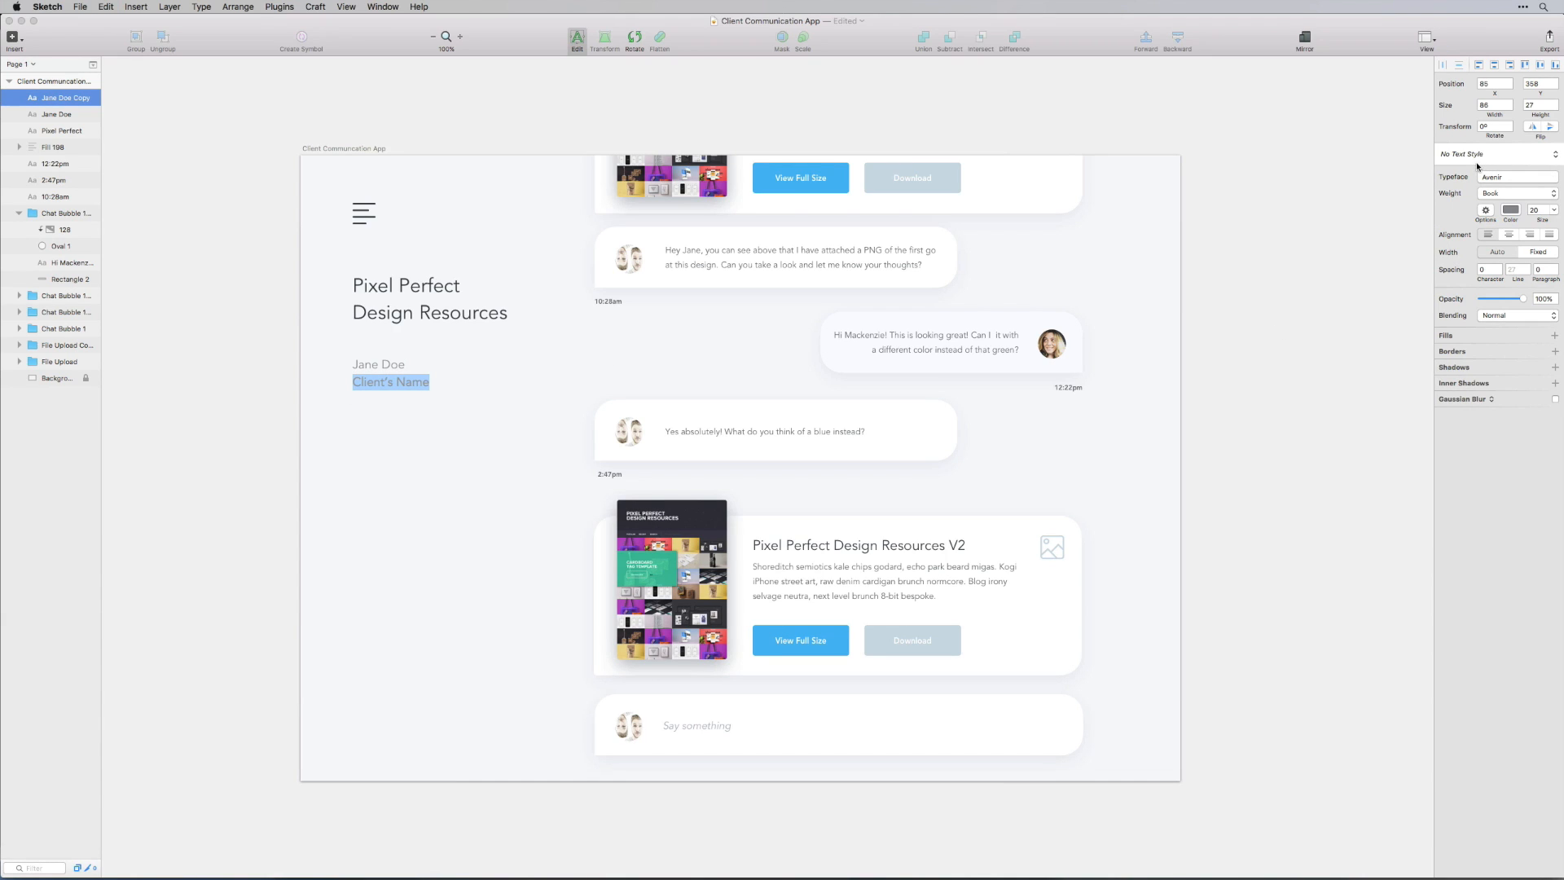
pyautogui.click(1512, 193)
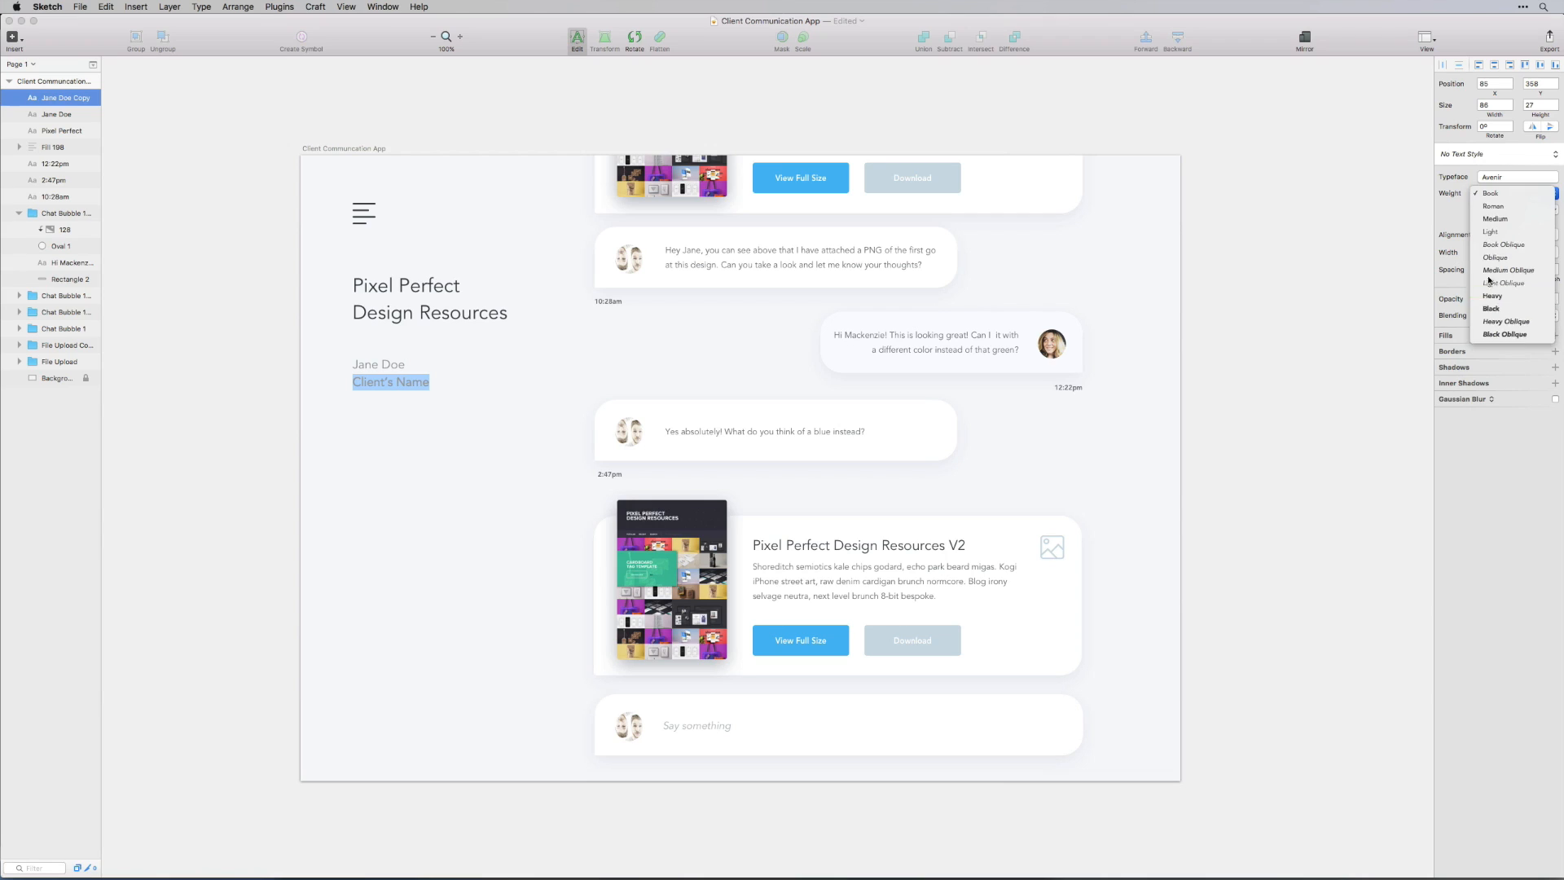
pyautogui.click(1514, 302)
pyautogui.click(1511, 210)
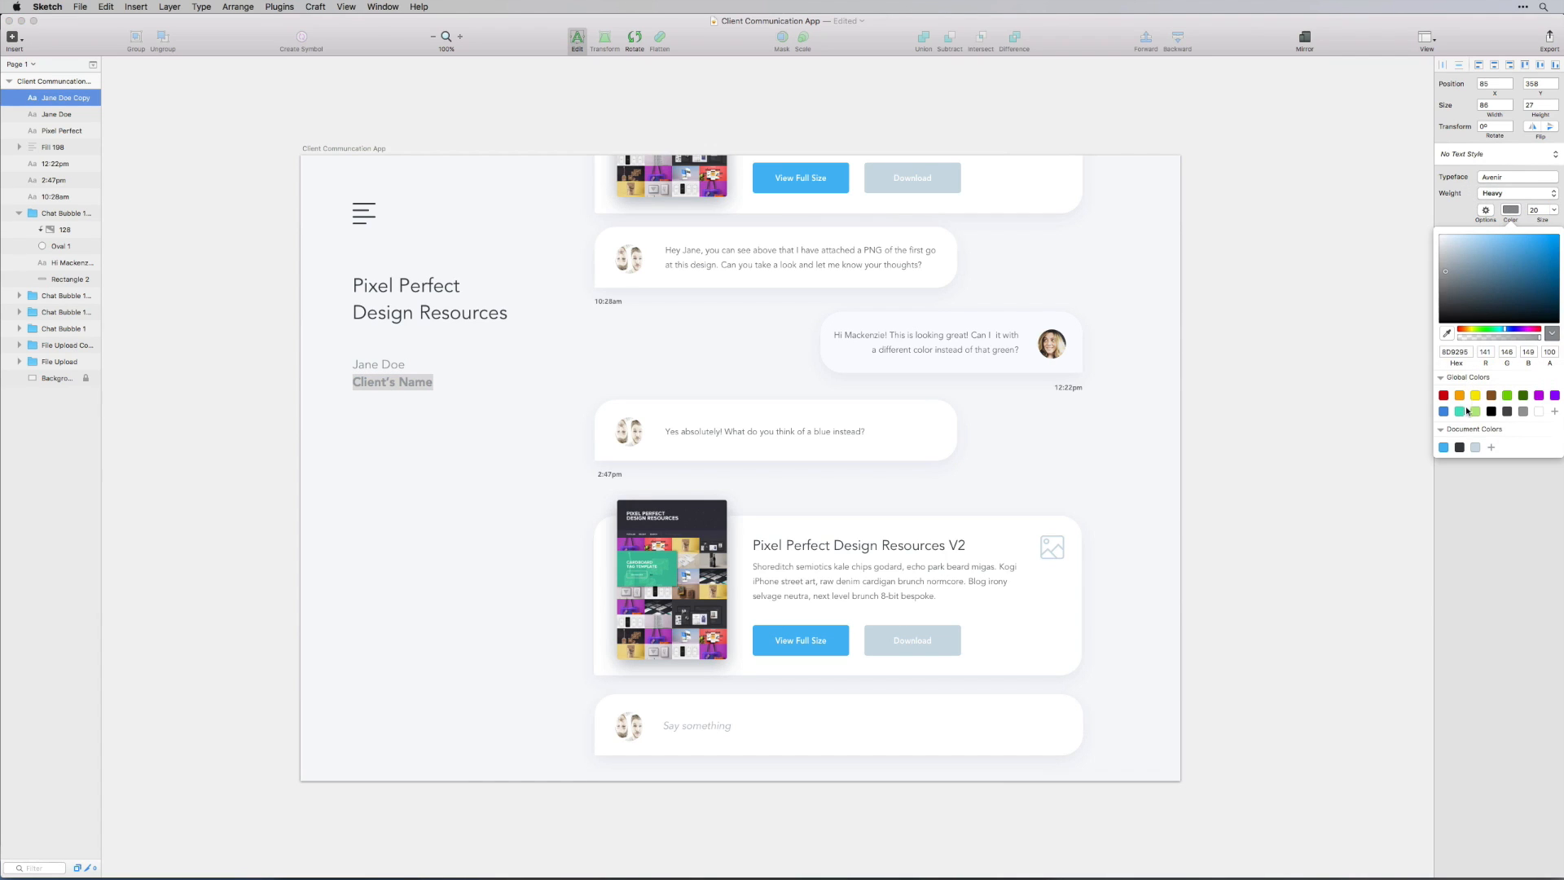
pyautogui.click(1460, 447)
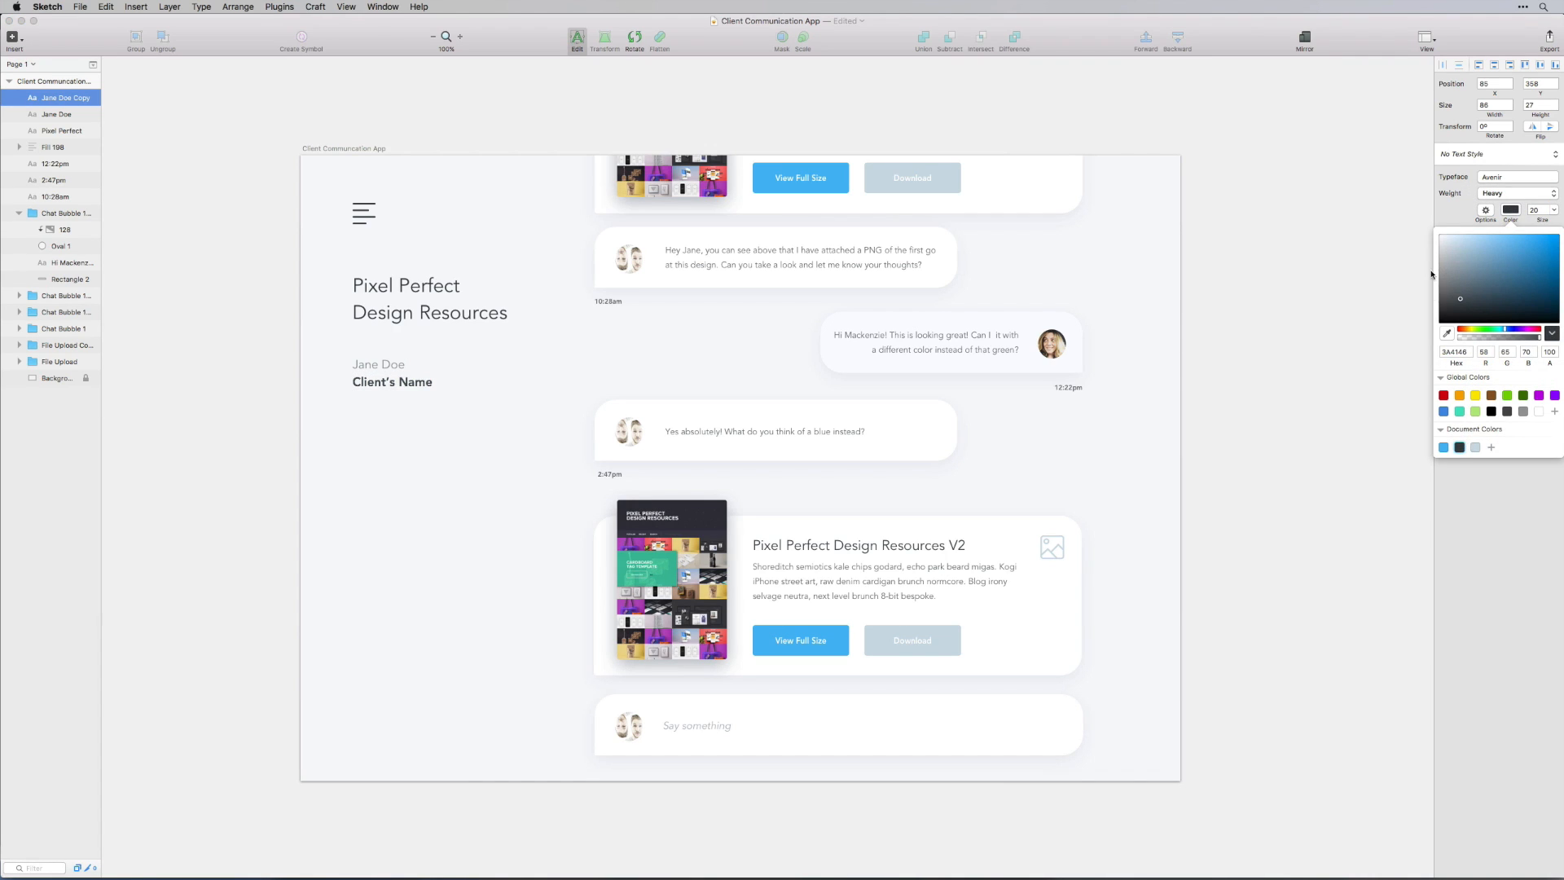
# Reduce the "Client's Name" label to font size 11, matching the chat timestamps
pyautogui.click(1535, 209)
pyautogui.click(1534, 209)
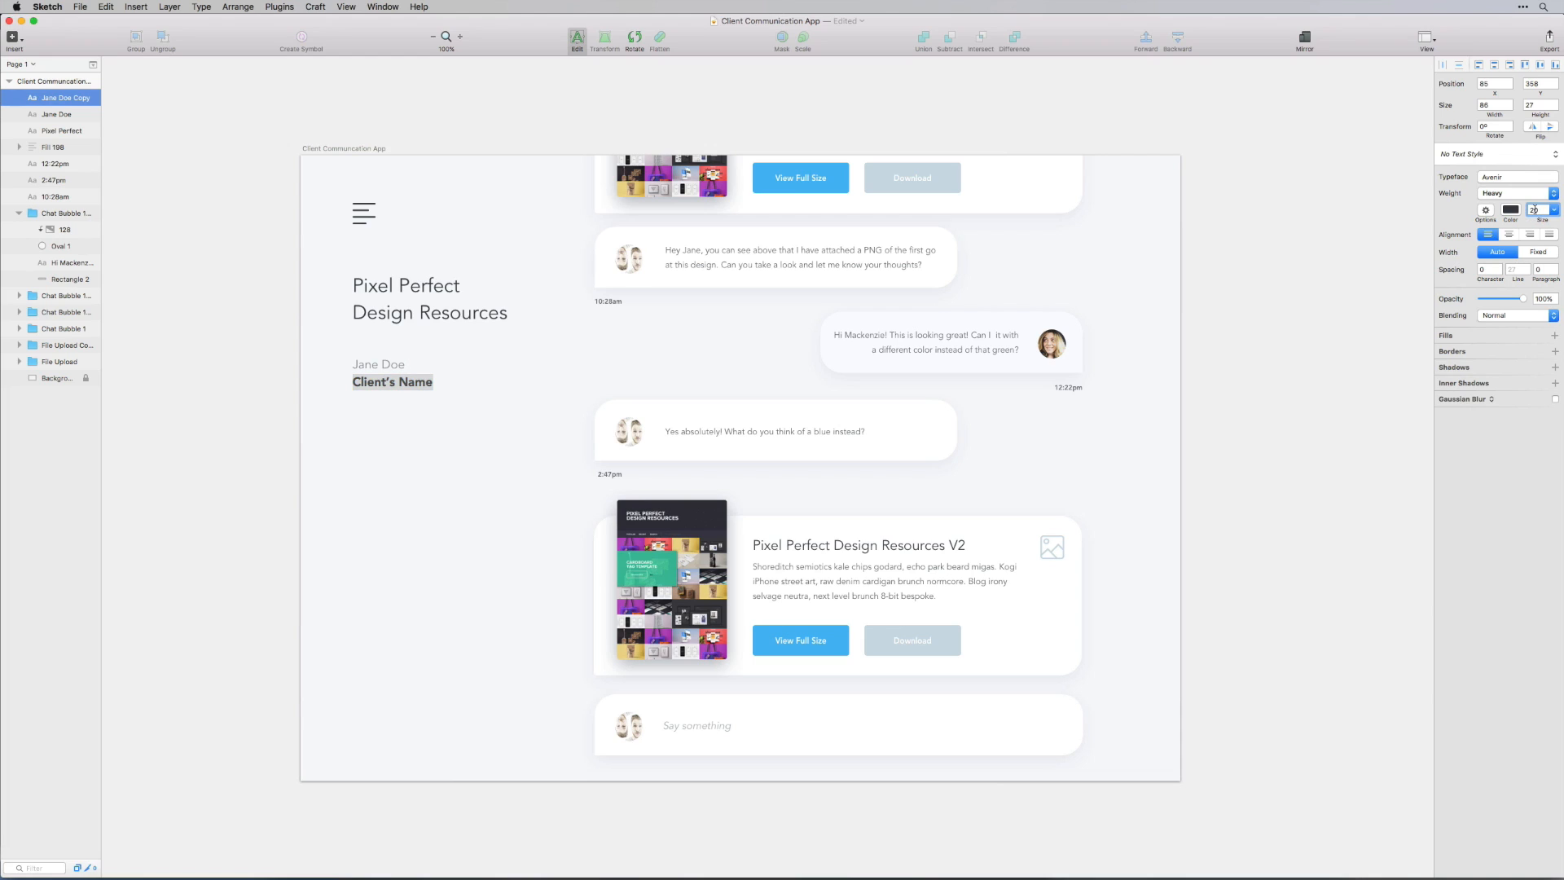
pyautogui.press('Down')
pyautogui.press('Down')
pyautogui.press('Down')
pyautogui.press('Down')
pyautogui.press('Down')
pyautogui.press('Down')
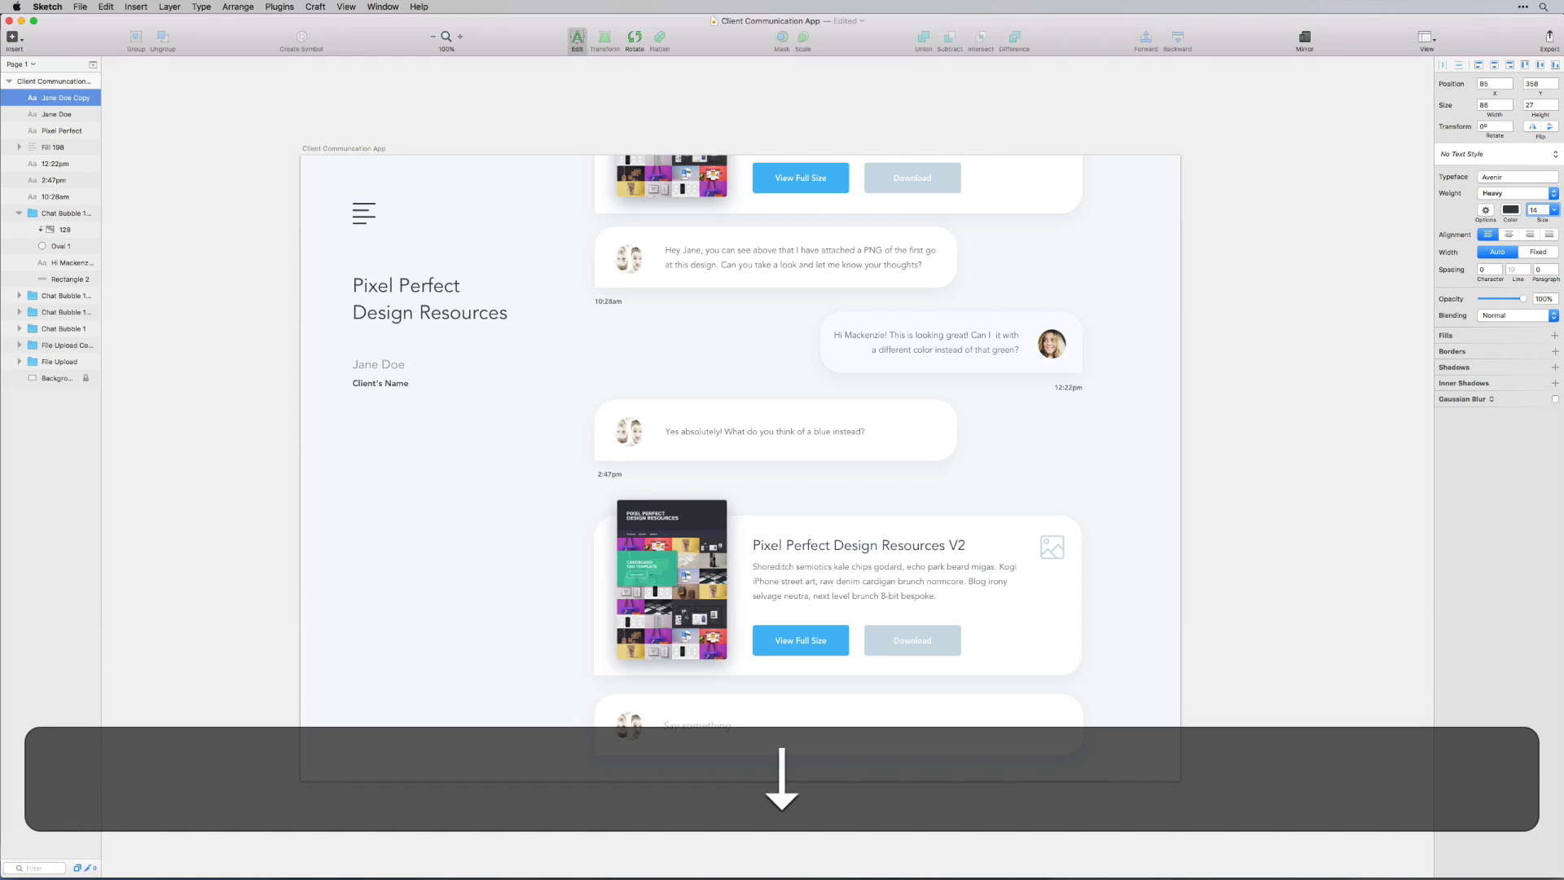
pyautogui.press('Down')
pyautogui.press('Down')
pyautogui.press('Down')
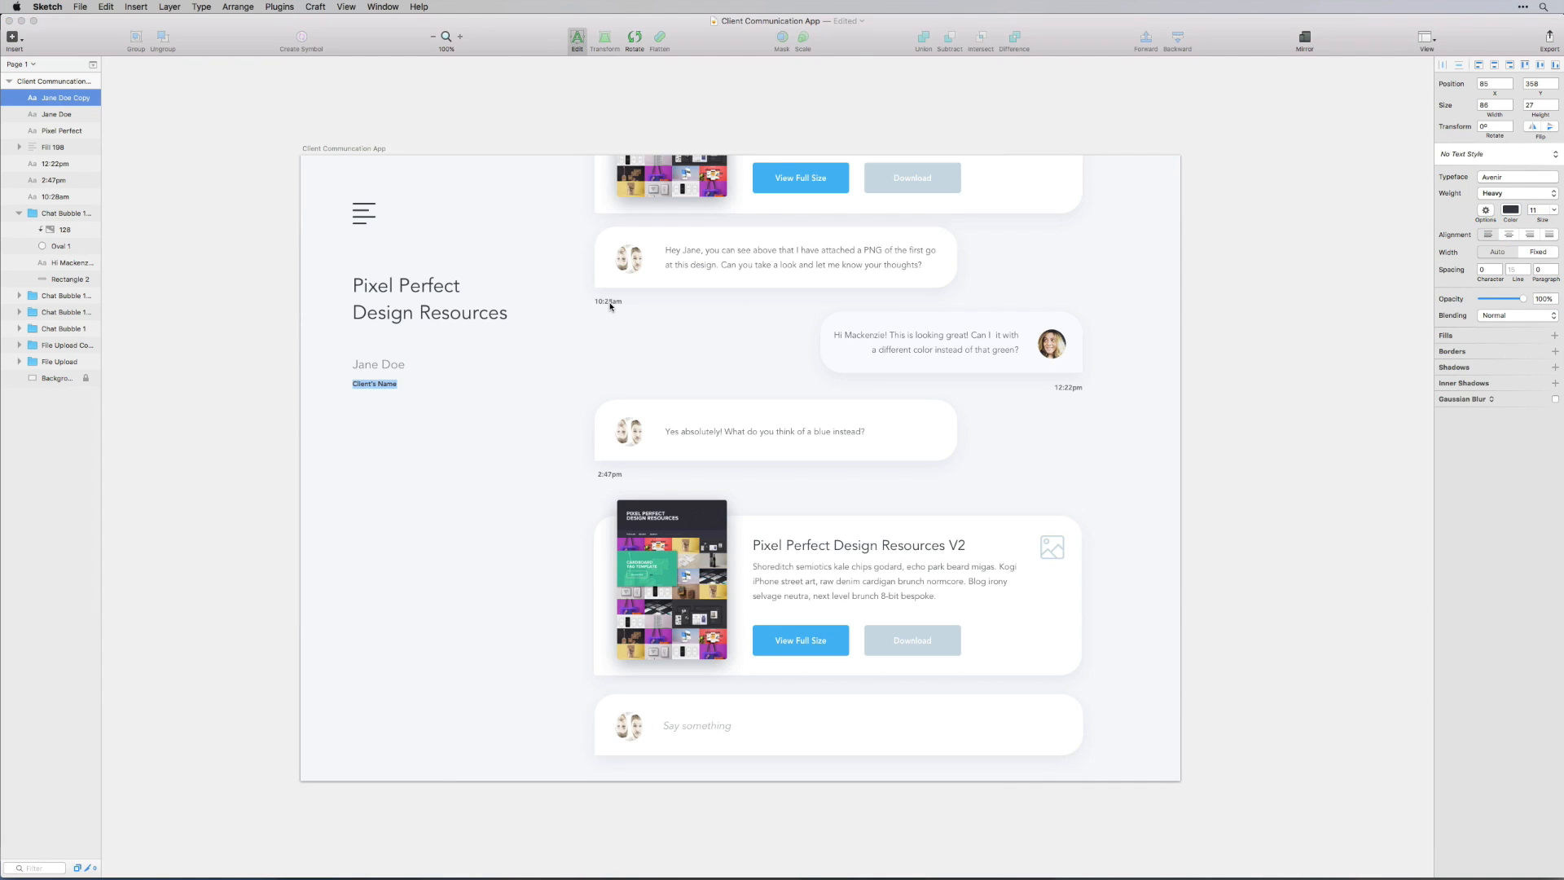
pyautogui.click(612, 303)
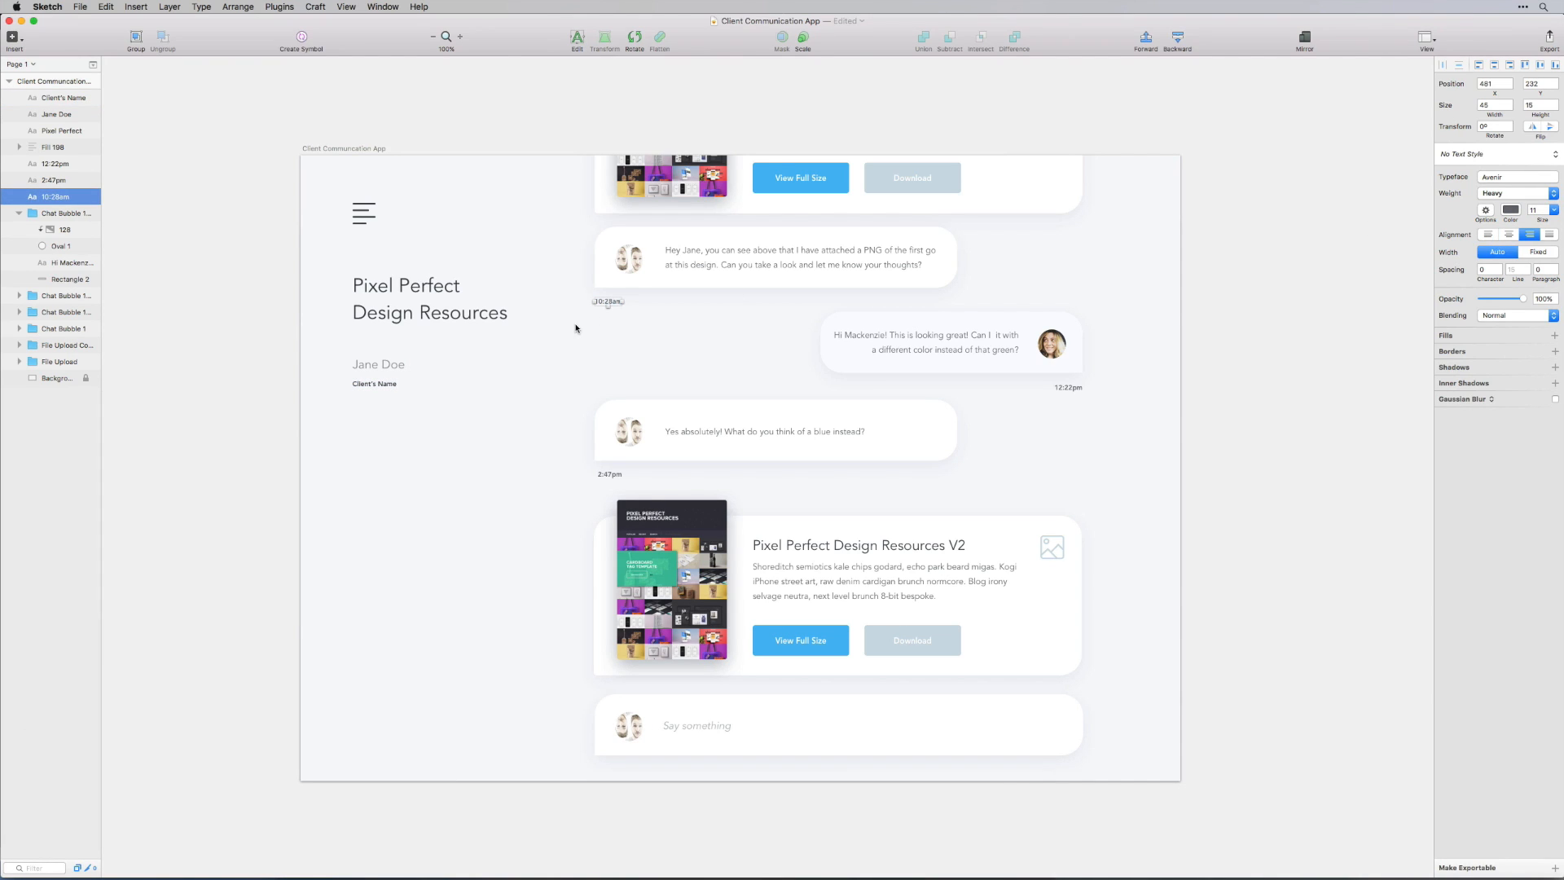
# Move the "Client's Name" label up so it sits closer beneath the client's name
pyautogui.click(387, 381)
pyautogui.press('shift')
pyautogui.click(450, 413)
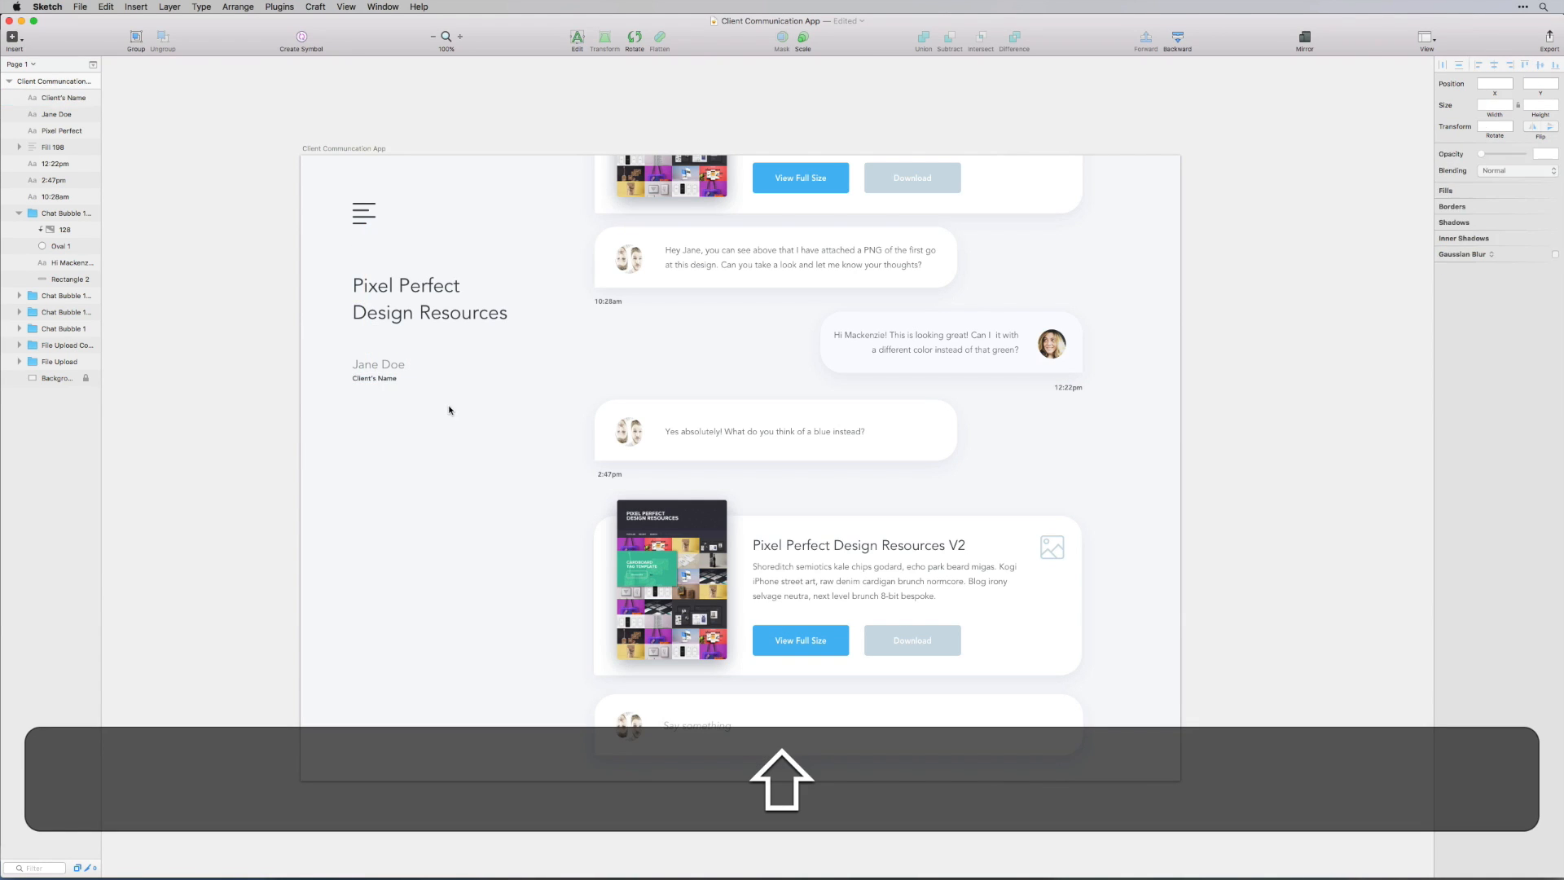
# Increase the font size of the client's name text to 23
pyautogui.click(382, 365)
pyautogui.click(1538, 210)
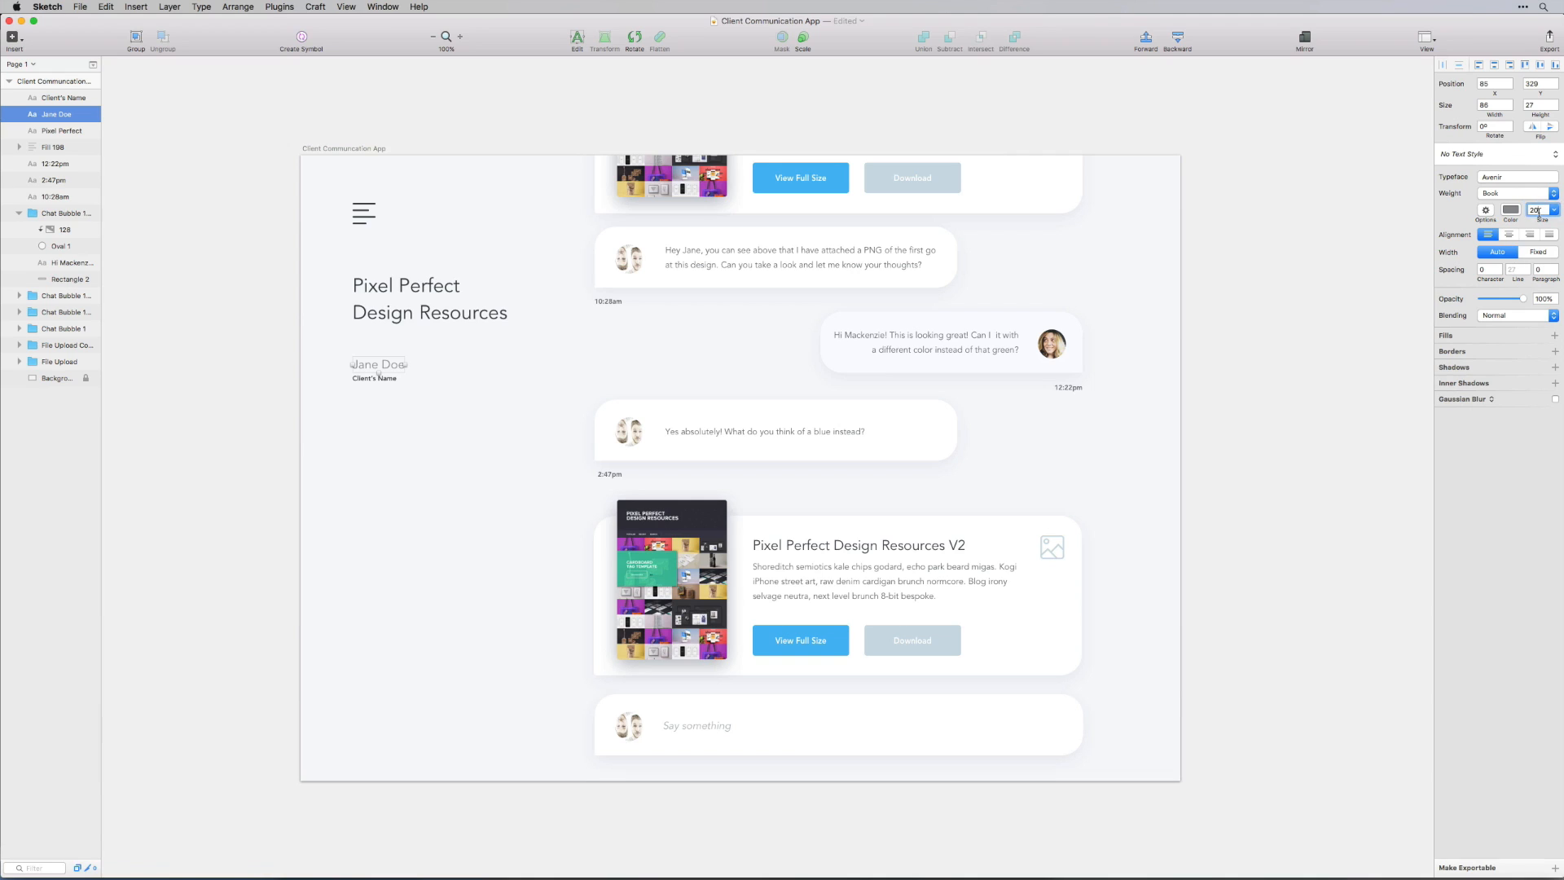
pyautogui.press('Up')
pyautogui.press('Up')
pyautogui.press('Up')
# Duplicate the client's name and its label below, changing the copies to the client's e-mail address and "Client's Email"
pyautogui.moveTo(475, 386); pyautogui.dragTo(392, 409)
pyautogui.doubleClick(392, 409)
pyautogui.press('super+a')
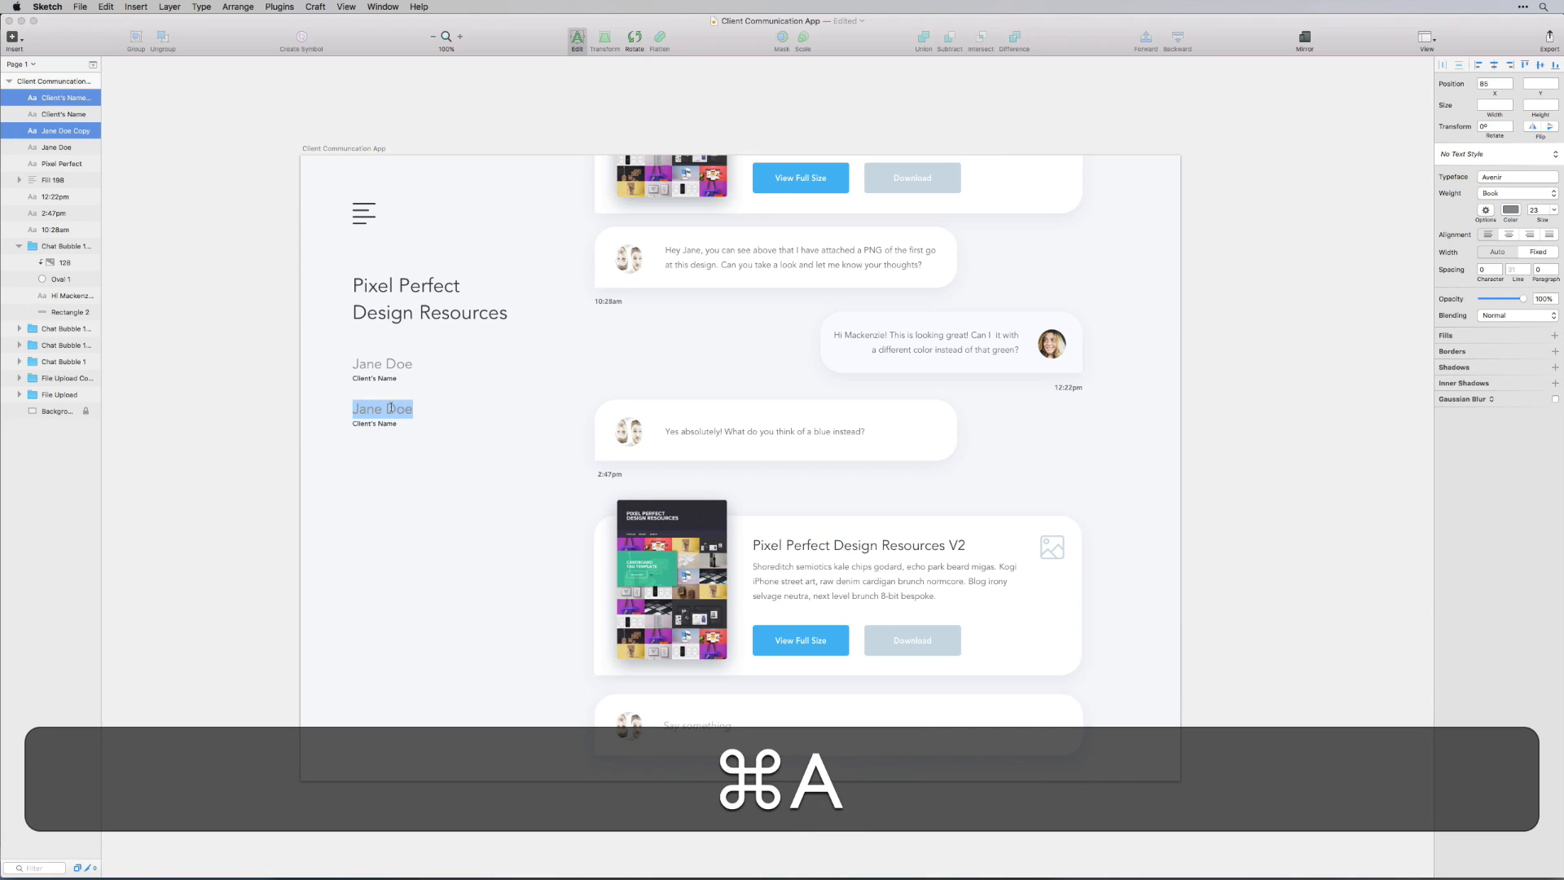
pyautogui.write('hey')
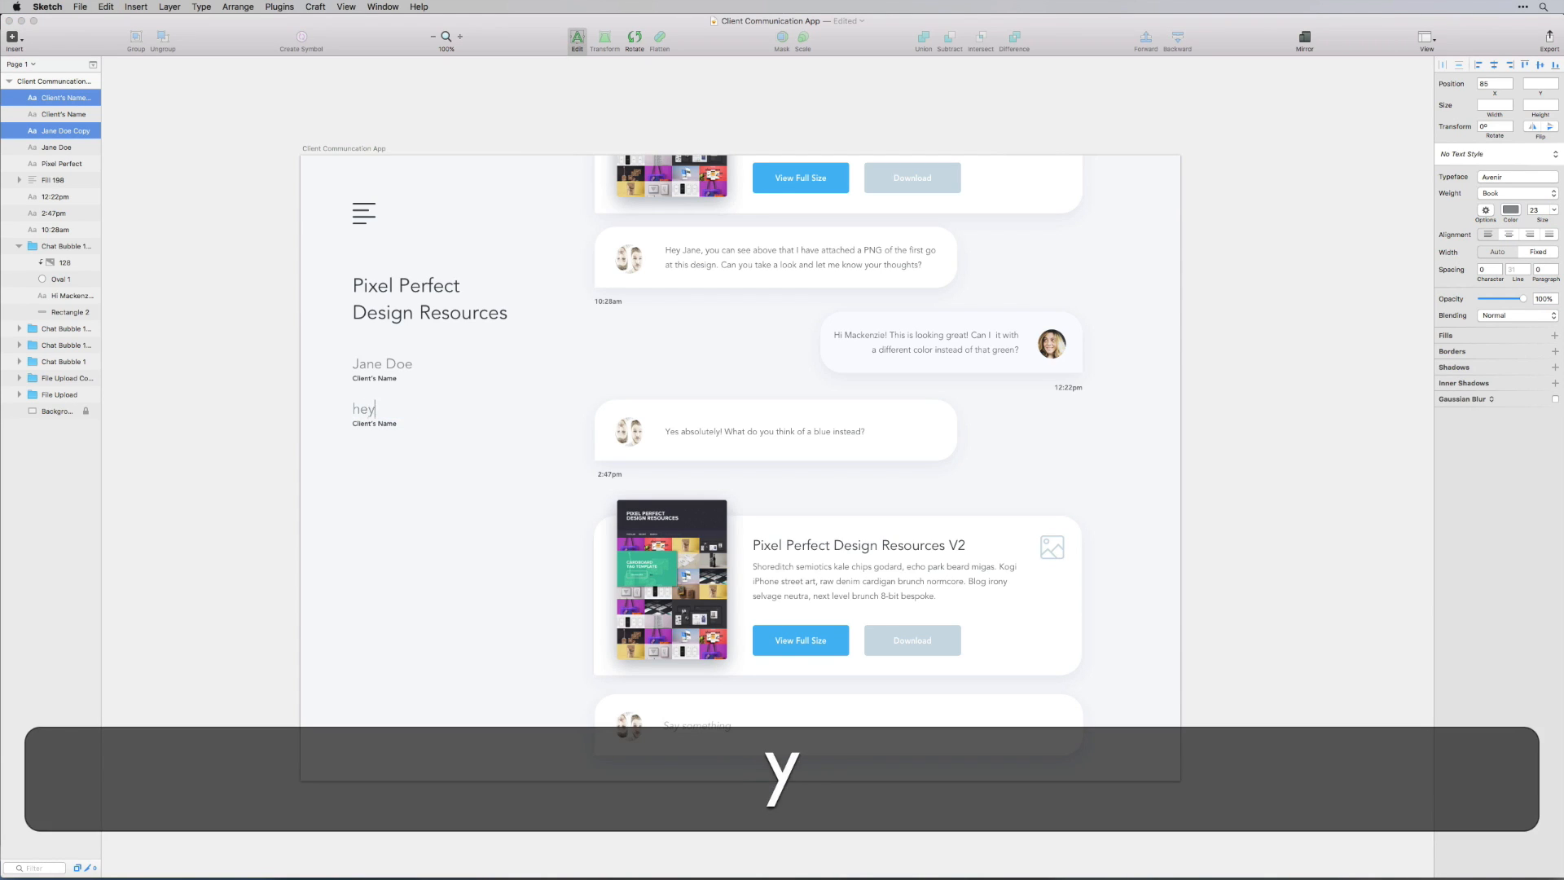
pyautogui.write('@example.com')
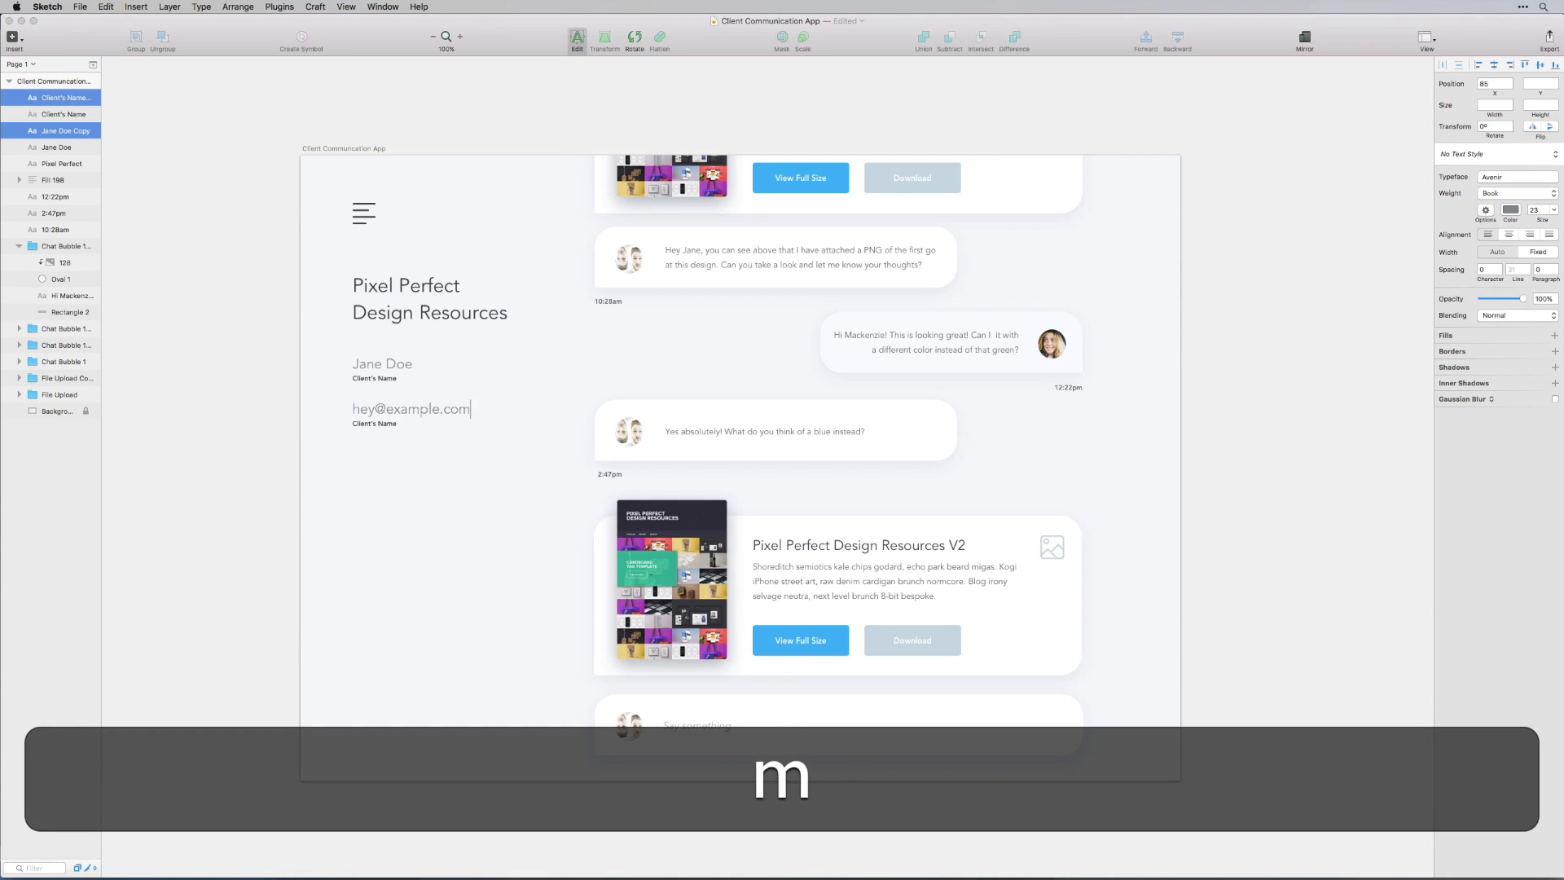
pyautogui.doubleClick(386, 424)
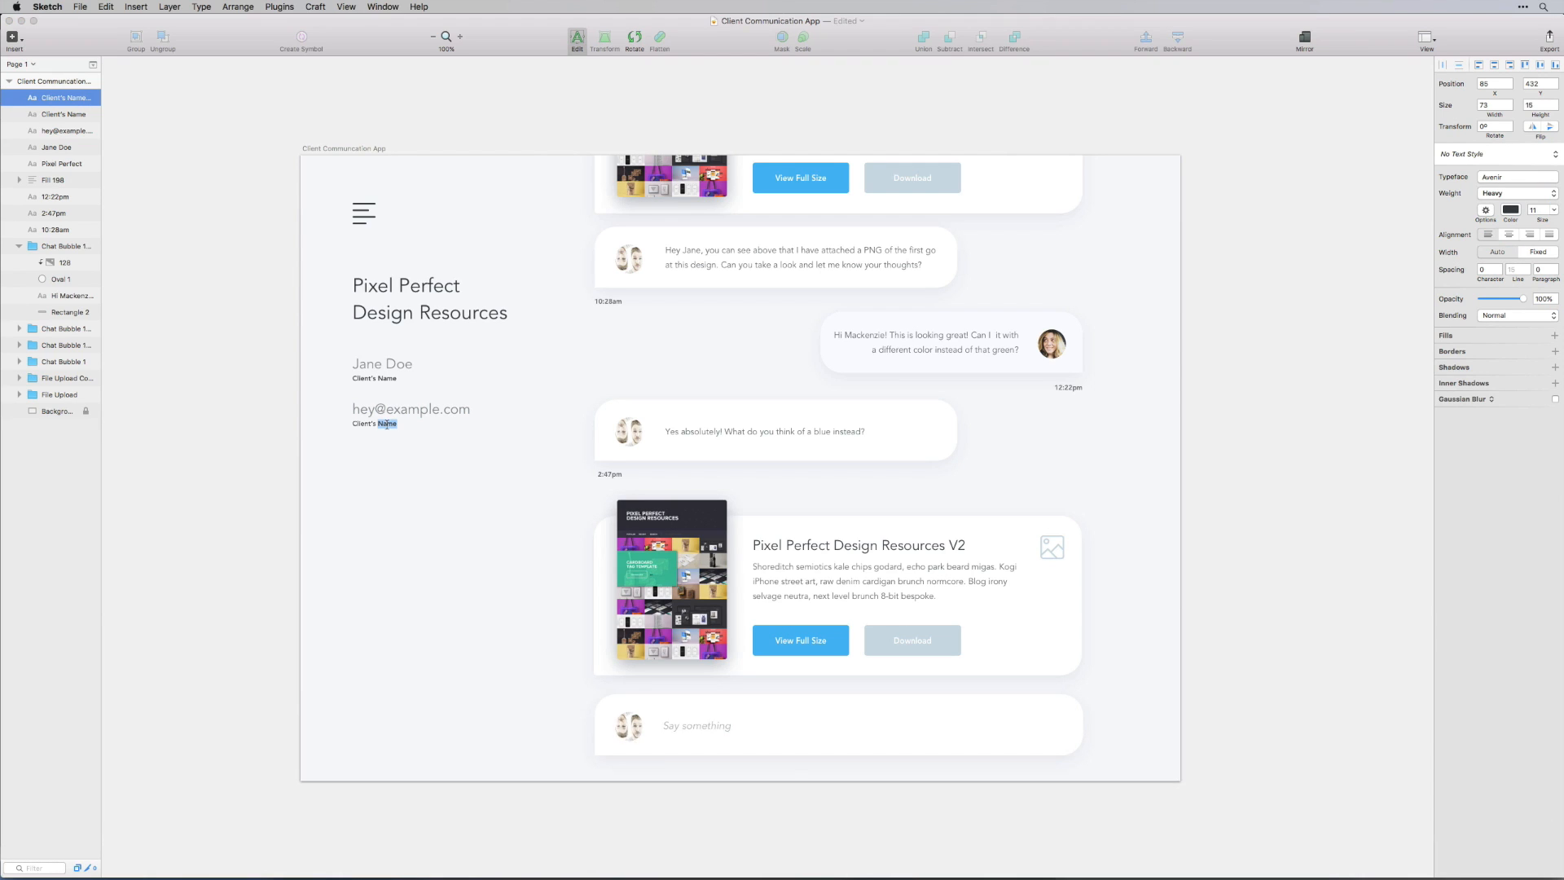
pyautogui.write('Email')
# Duplicate the e-mail entry with its label below and replace the copied address with the client's phone number
pyautogui.moveTo(429, 451)
pyautogui.mouseDown()
pyautogui.moveTo(399, 413)
pyautogui.moveTo(417, 460)
pyautogui.mouseUp()
pyautogui.press('Down')
pyautogui.click(396, 454)
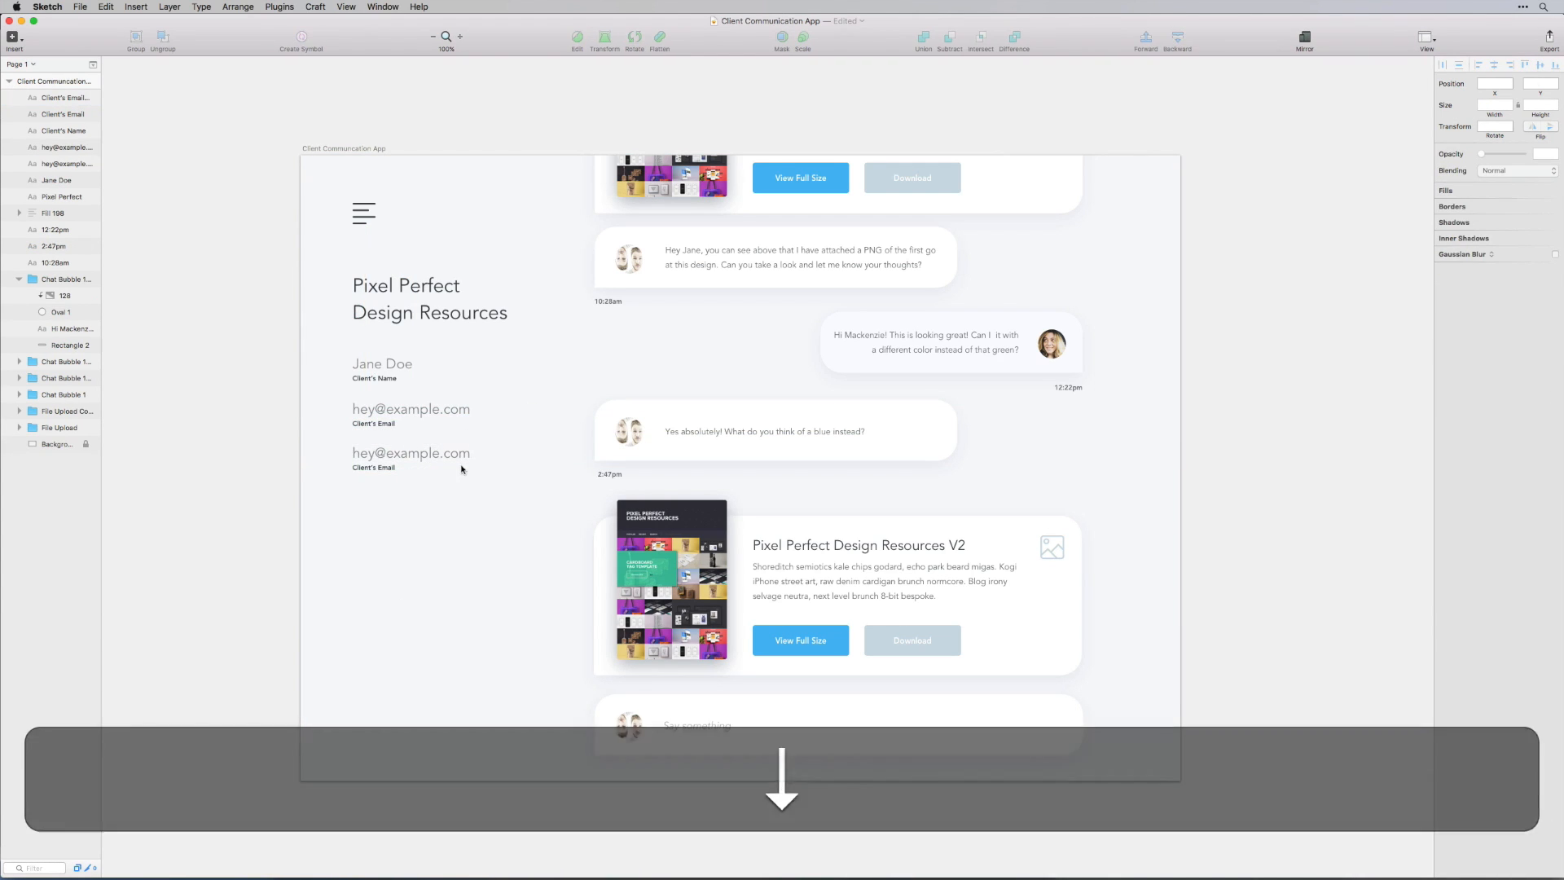
pyautogui.doubleClick(444, 455)
pyautogui.press('super+a')
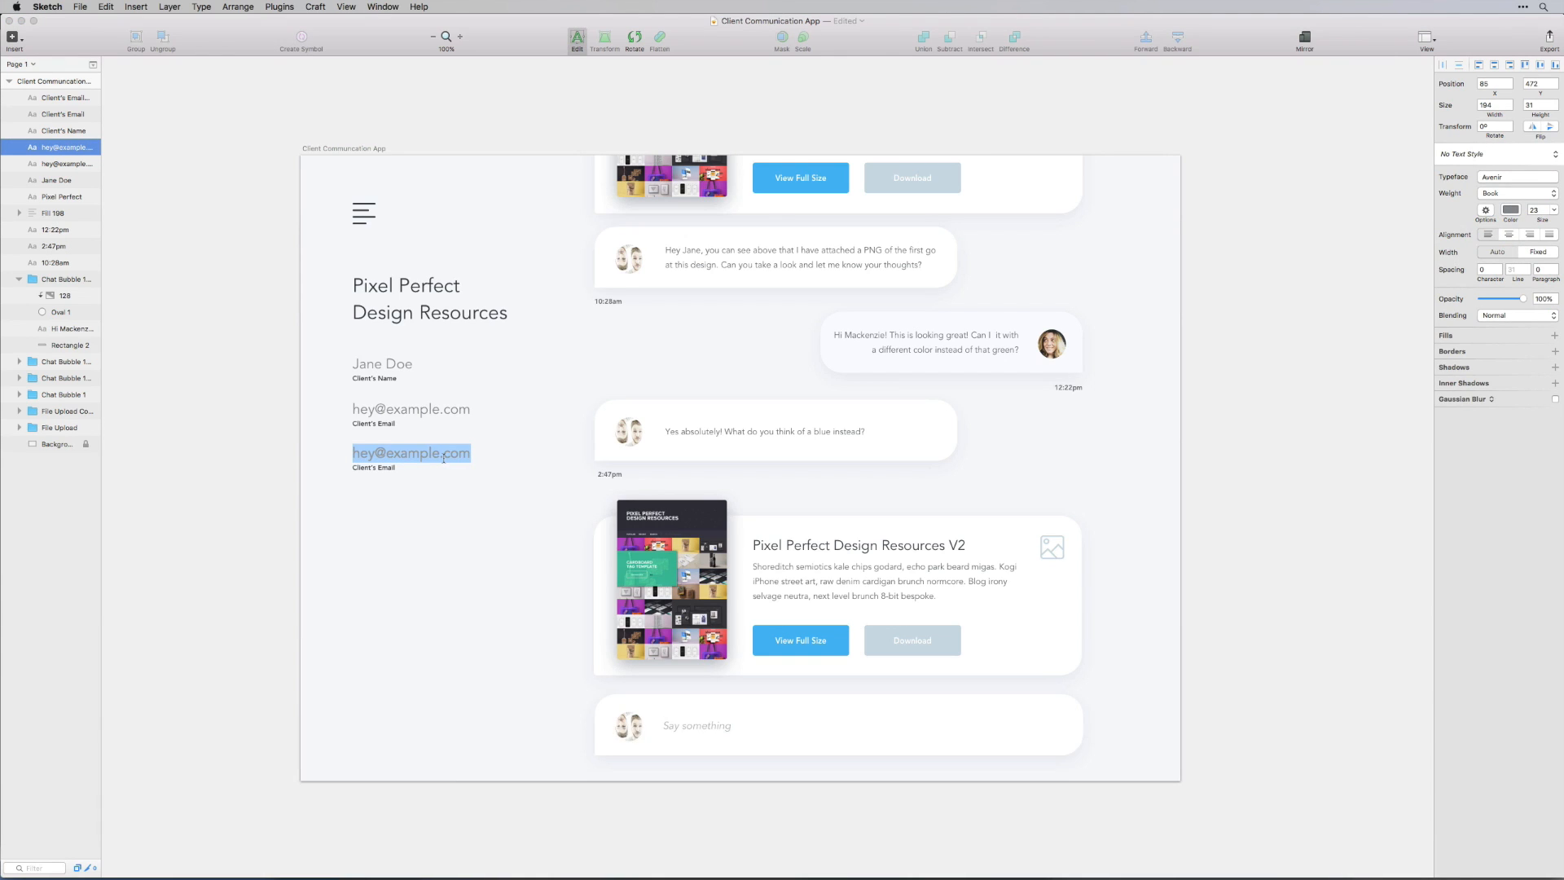
pyautogui.press('BackSpace')
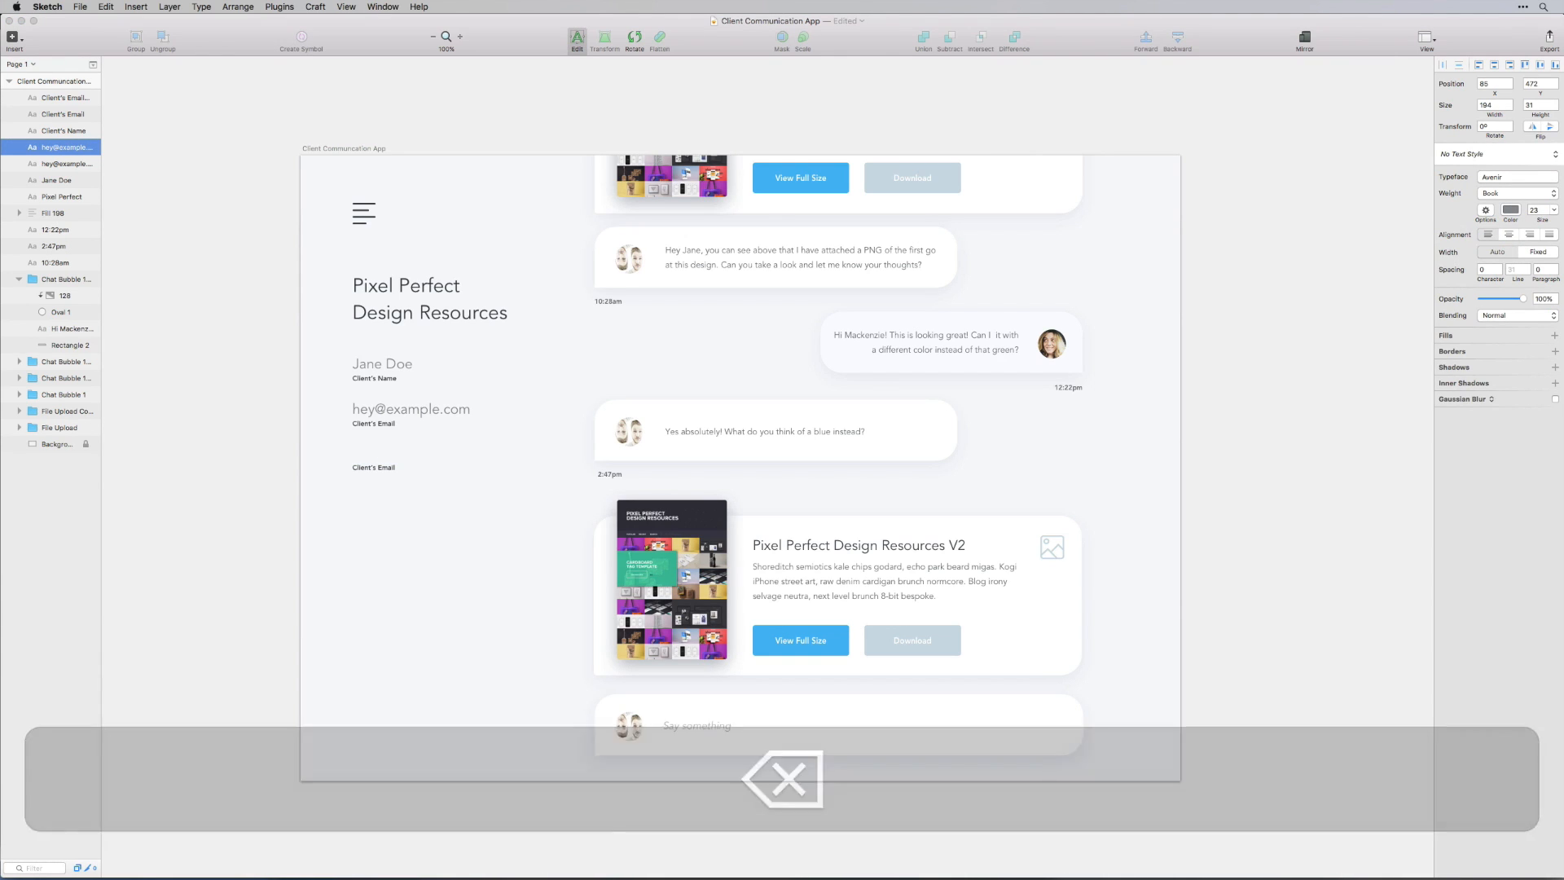
pyautogui.write('123-5555')
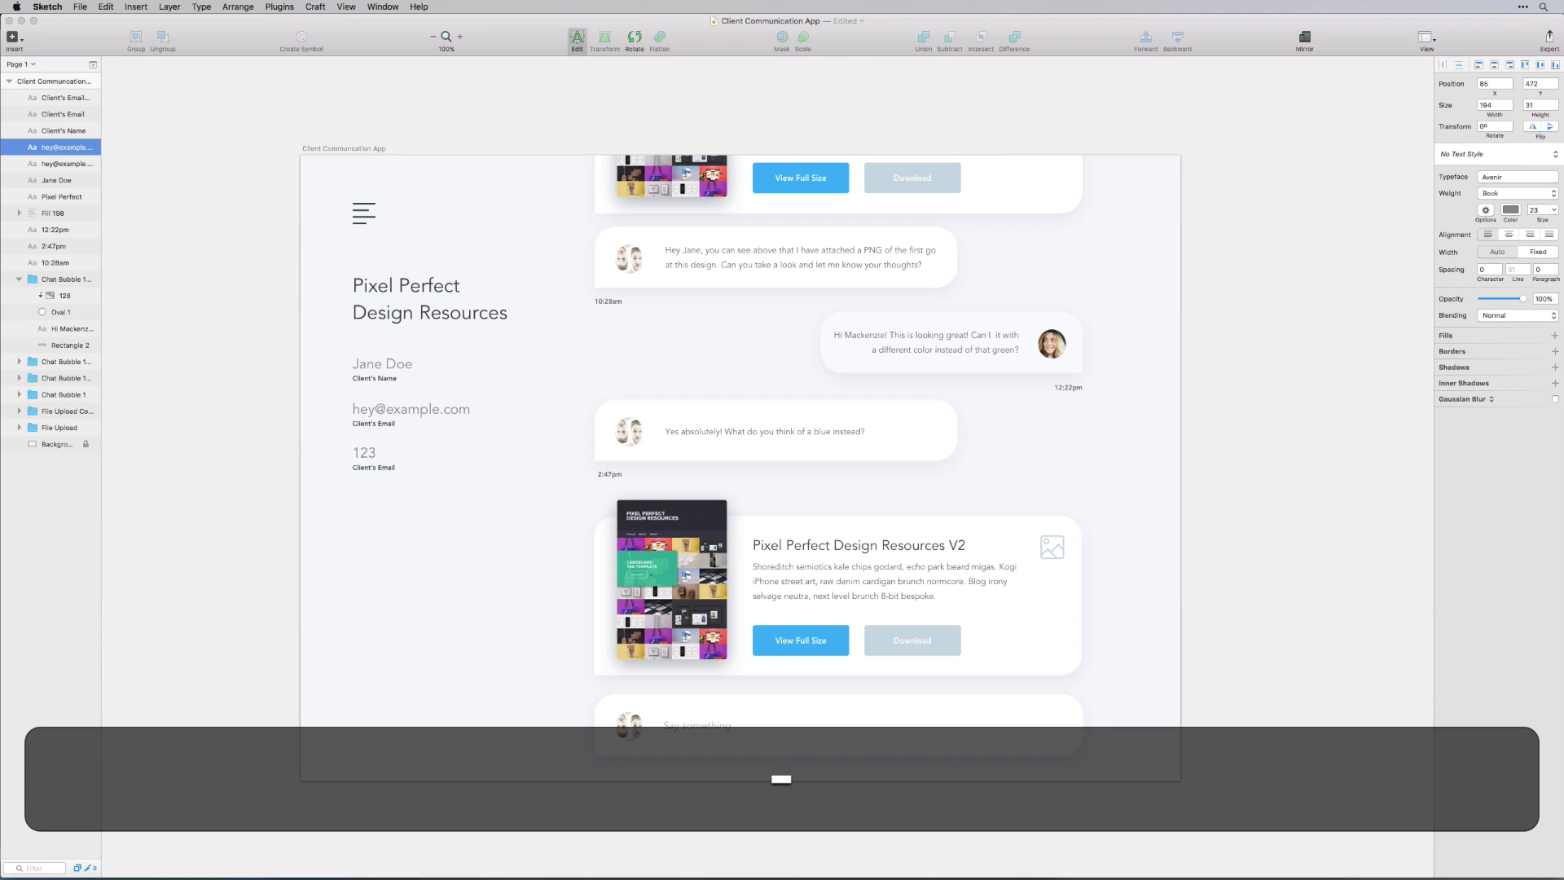
pyautogui.press('BackSpace')
pyautogui.write('-1234')
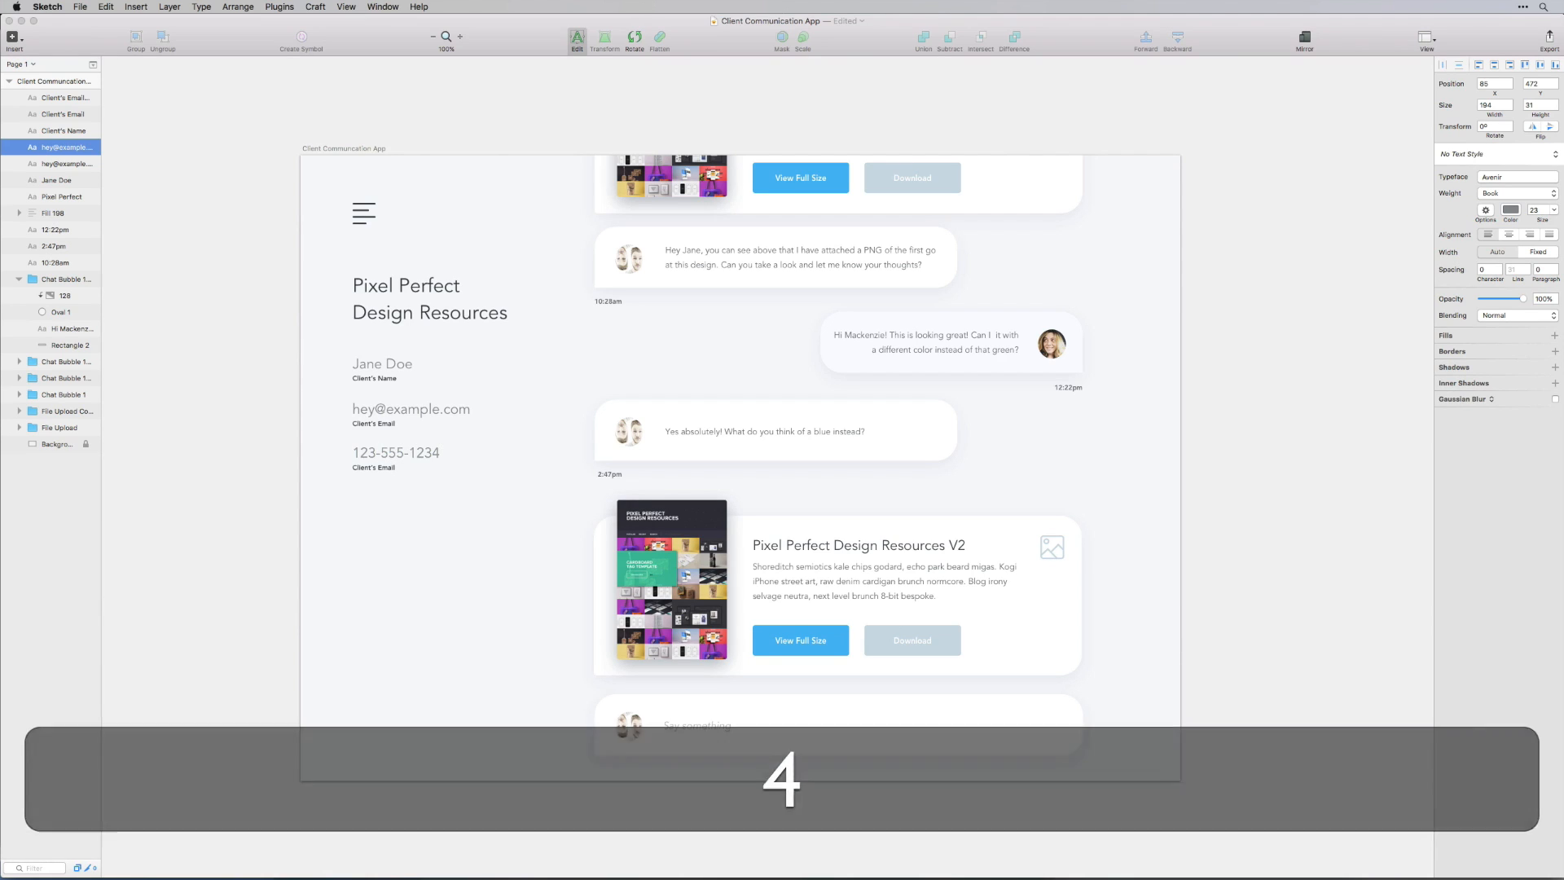
# Change the label beneath the phone number to "Client's Phone"
pyautogui.click(462, 481)
pyautogui.tripleClick(387, 468)
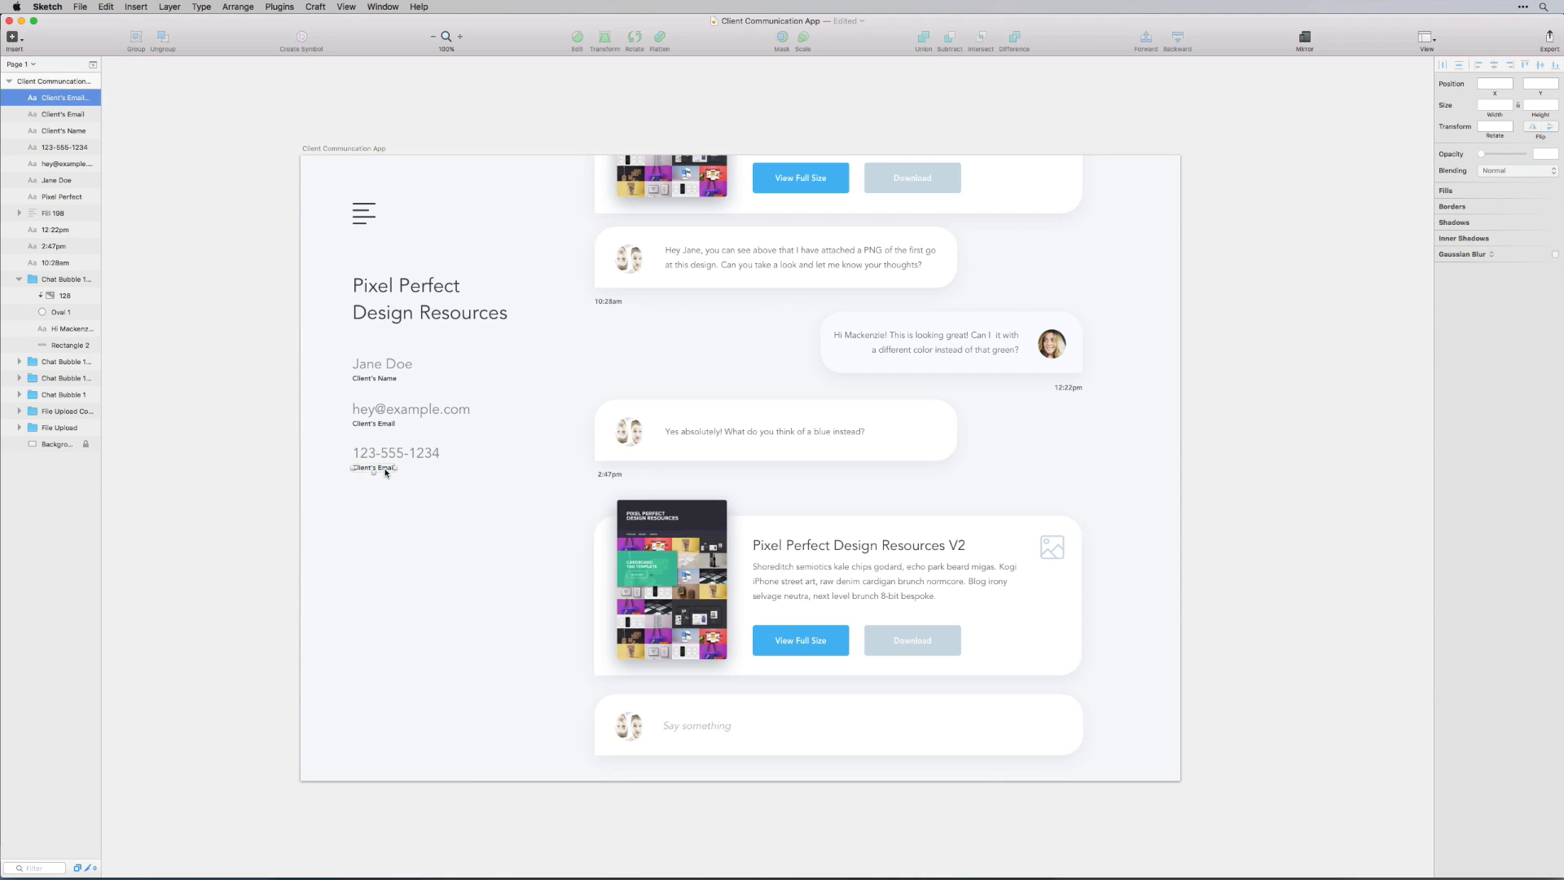
pyautogui.click(395, 468)
pyautogui.press('BackSpace')
pyautogui.press('BackSpace')
pyautogui.press('BackSpace')
pyautogui.press('BackSpace')
pyautogui.press('BackSpace')
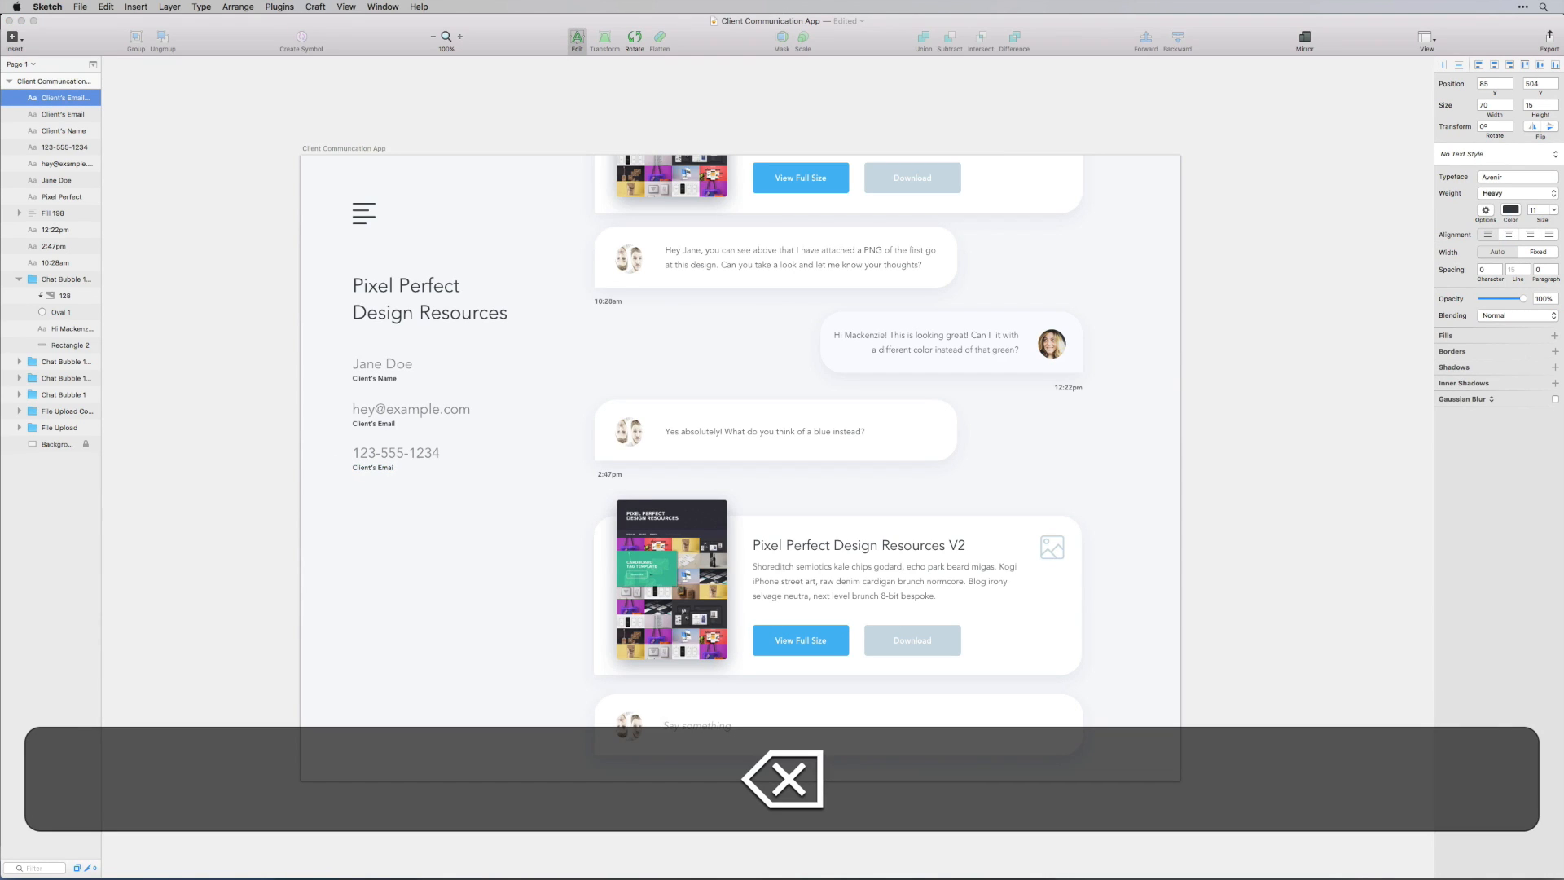
pyautogui.write('Phone')
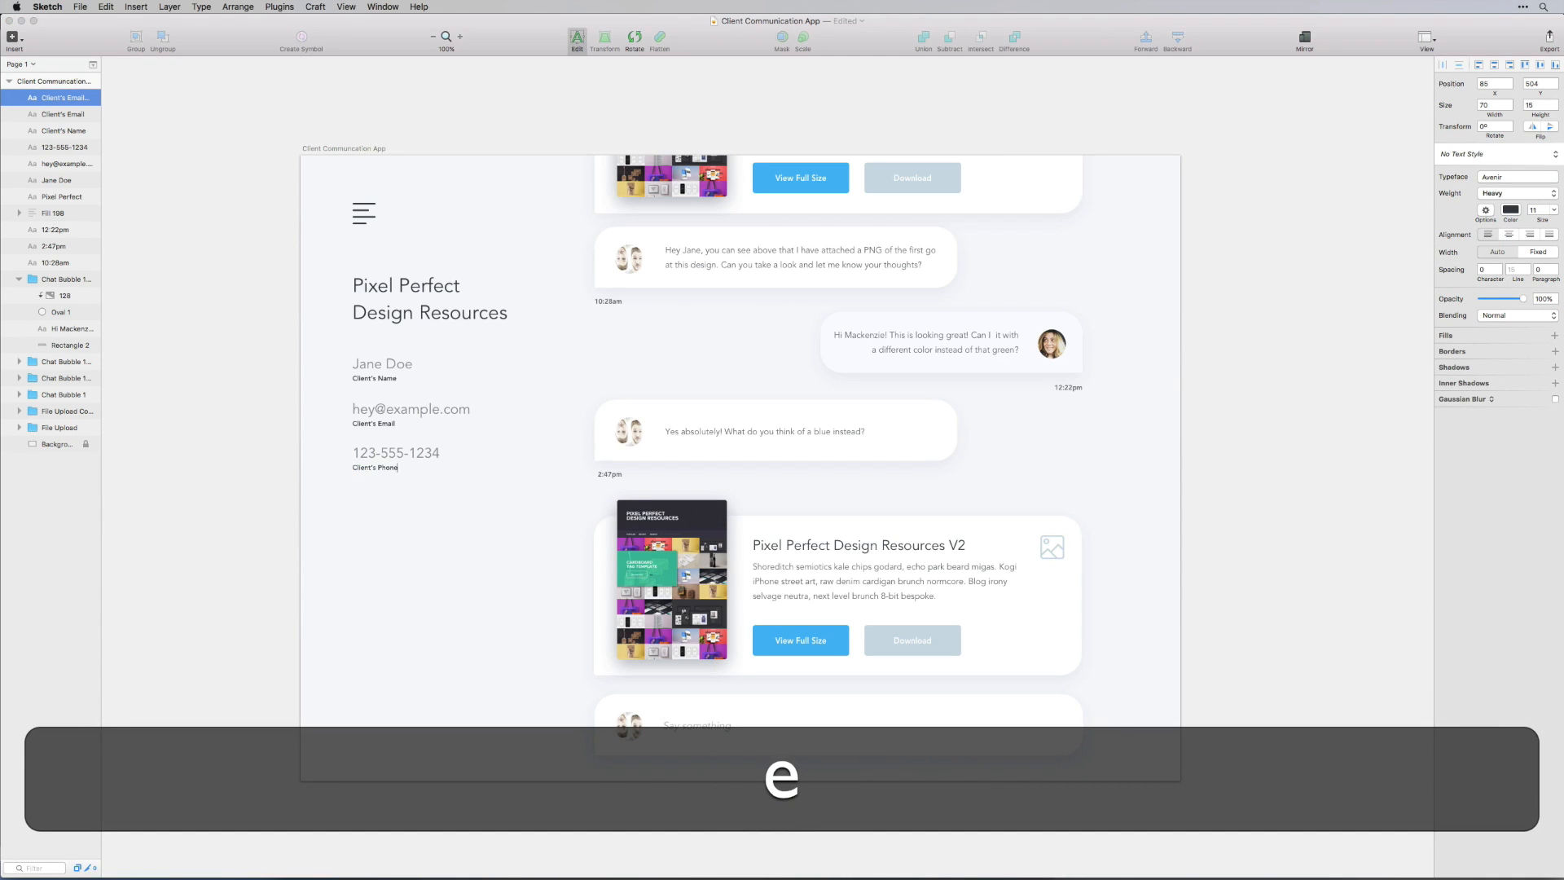
# Duplicate the e-mail and phone entries below the existing ones and change the copied e-mail text to "$12,500"
pyautogui.click(414, 513)
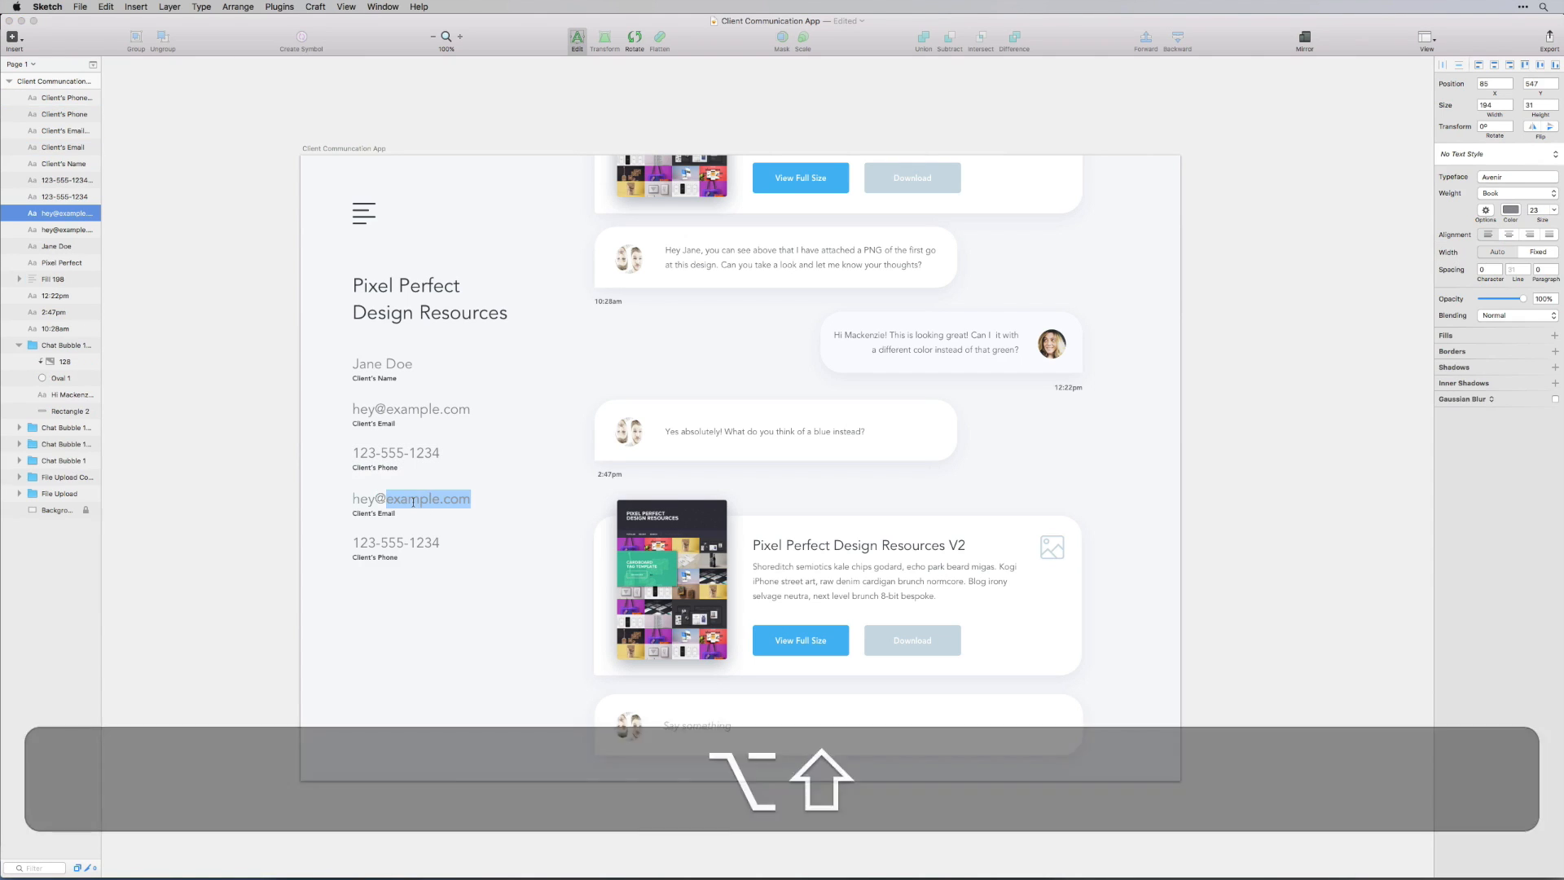
pyautogui.press('super+a')
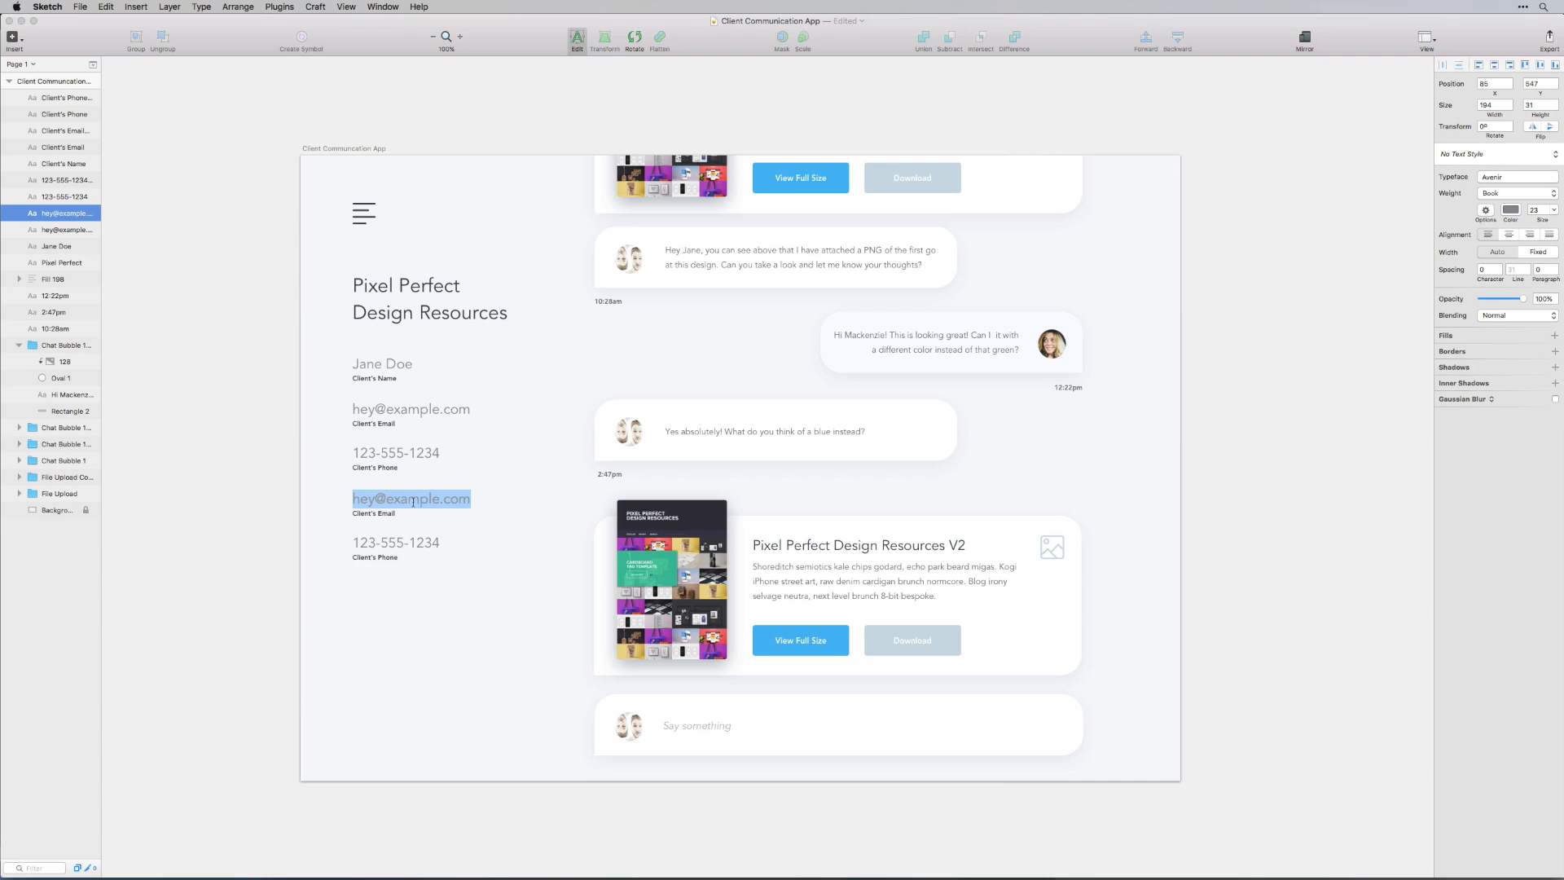
pyautogui.write('2,')
pyautogui.press('BackSpace')
pyautogui.press('BackSpace')
pyautogui.write('$')
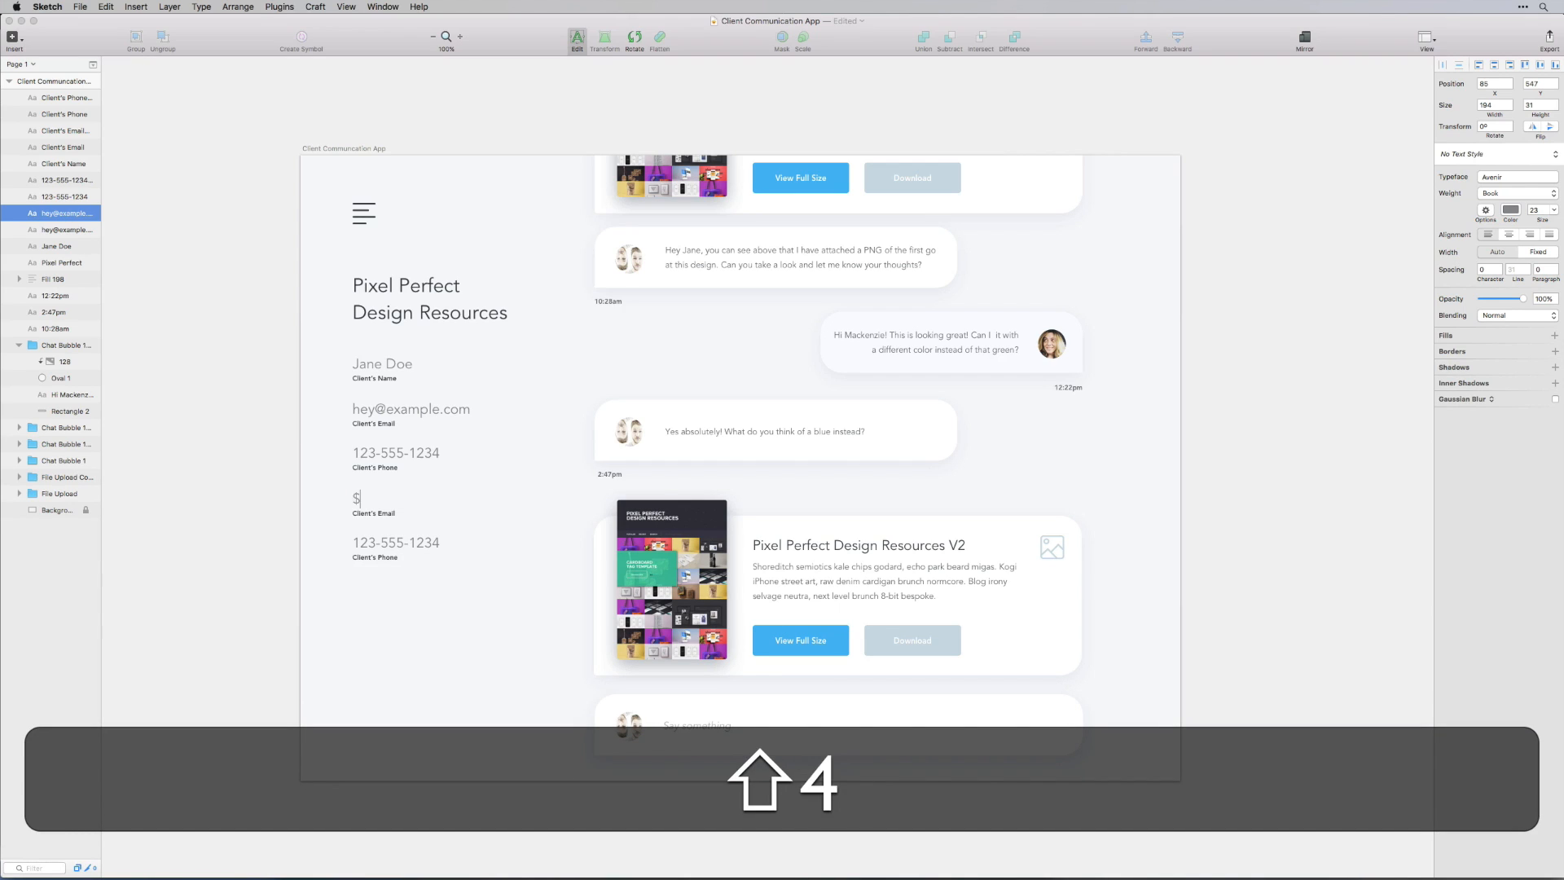
pyautogui.write('12,500')
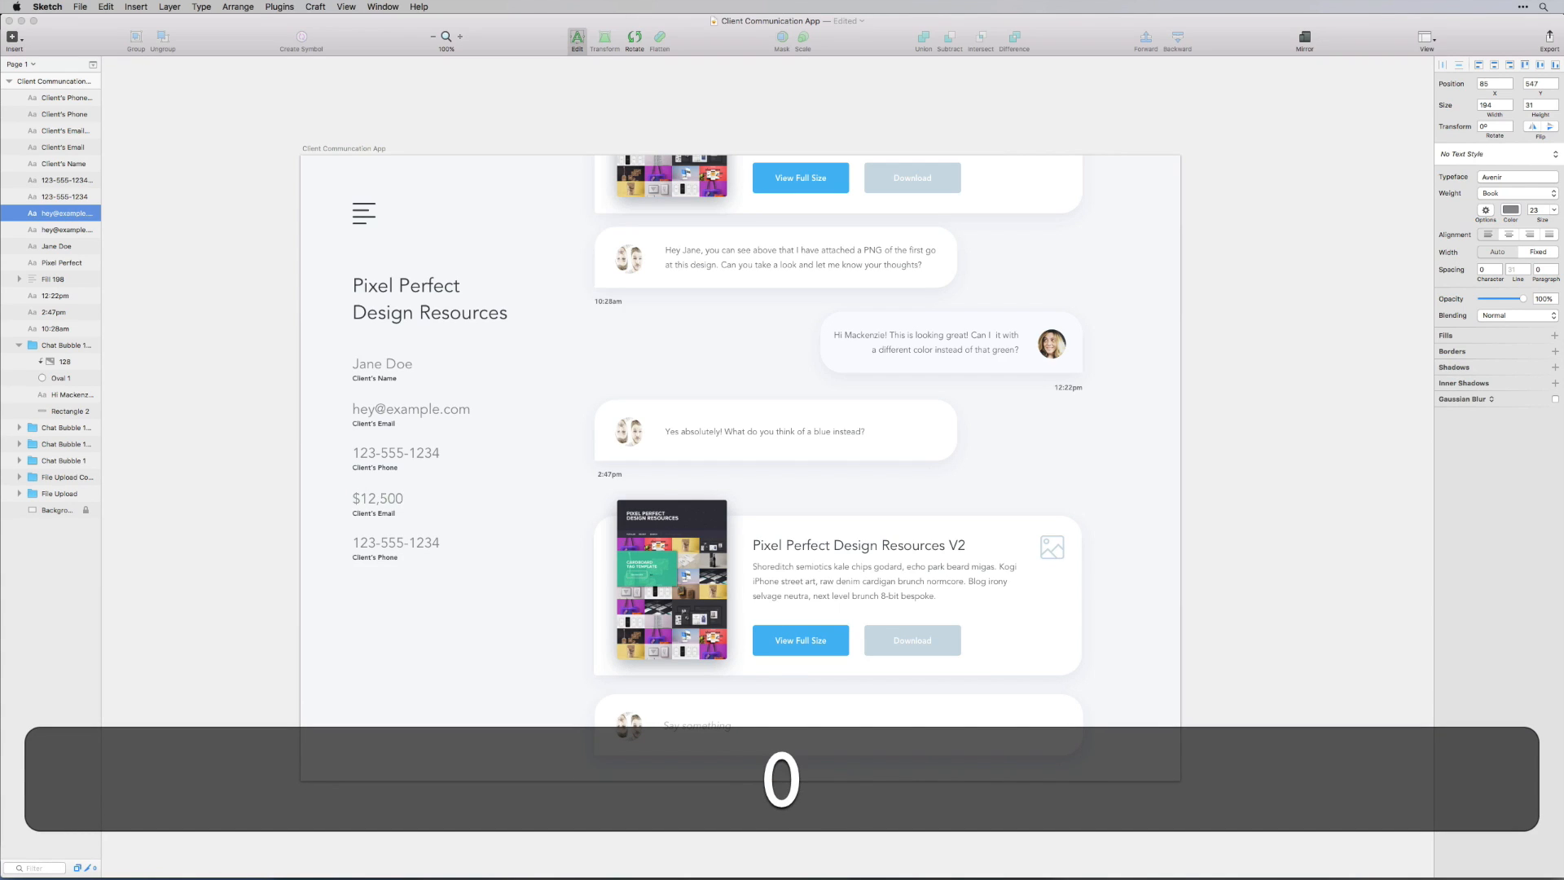
# Change the label beneath "$12,500" to "Project Budget"
pyautogui.doubleClick(375, 506)
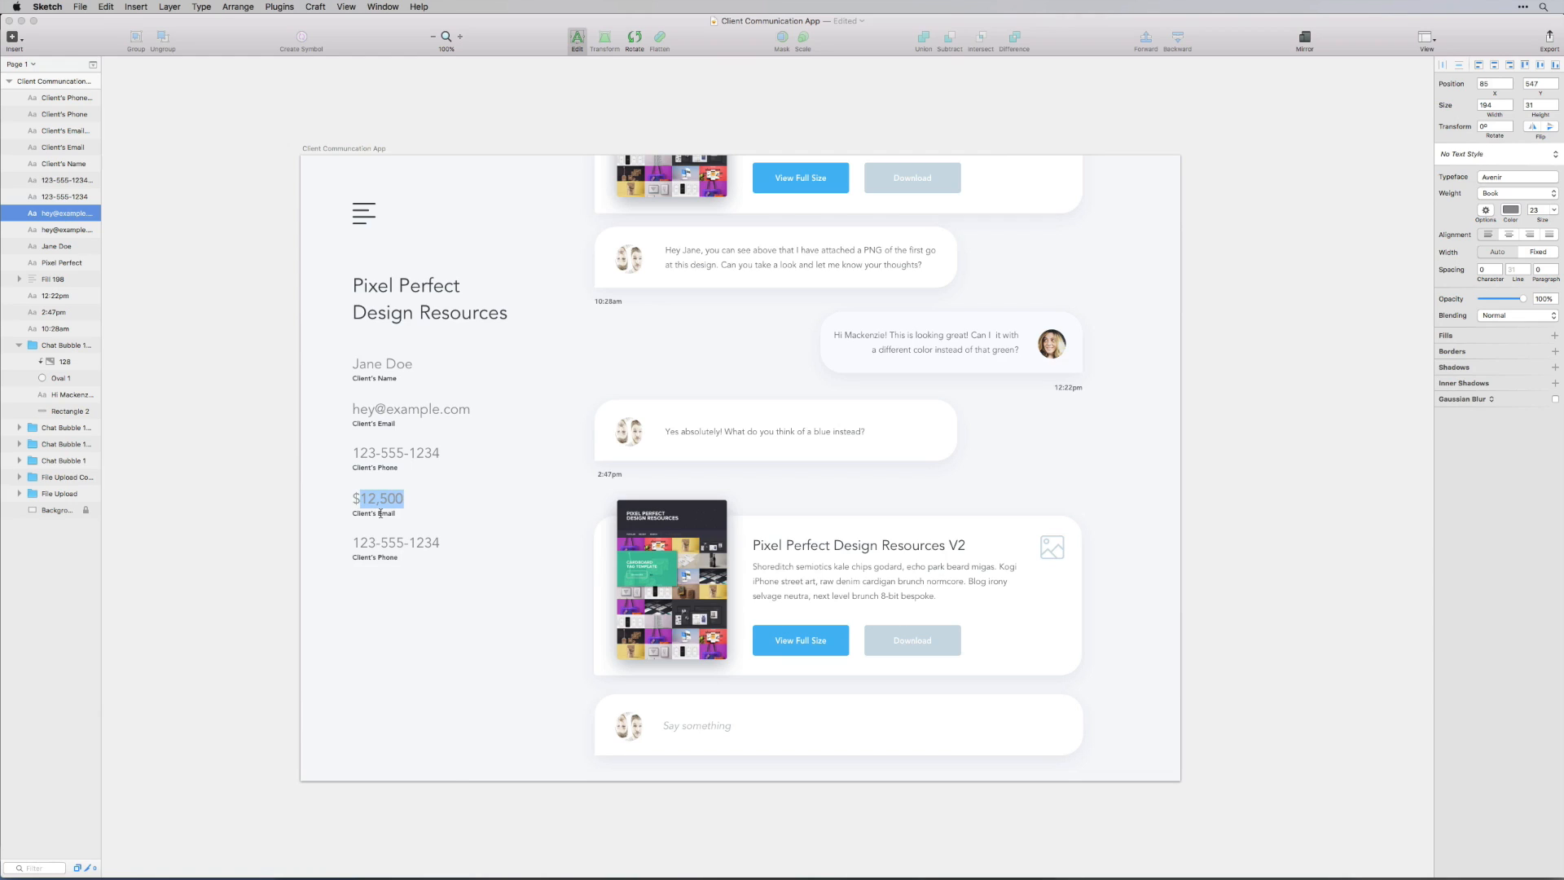
pyautogui.click(416, 527)
pyautogui.doubleClick(390, 512)
pyautogui.press('super+a')
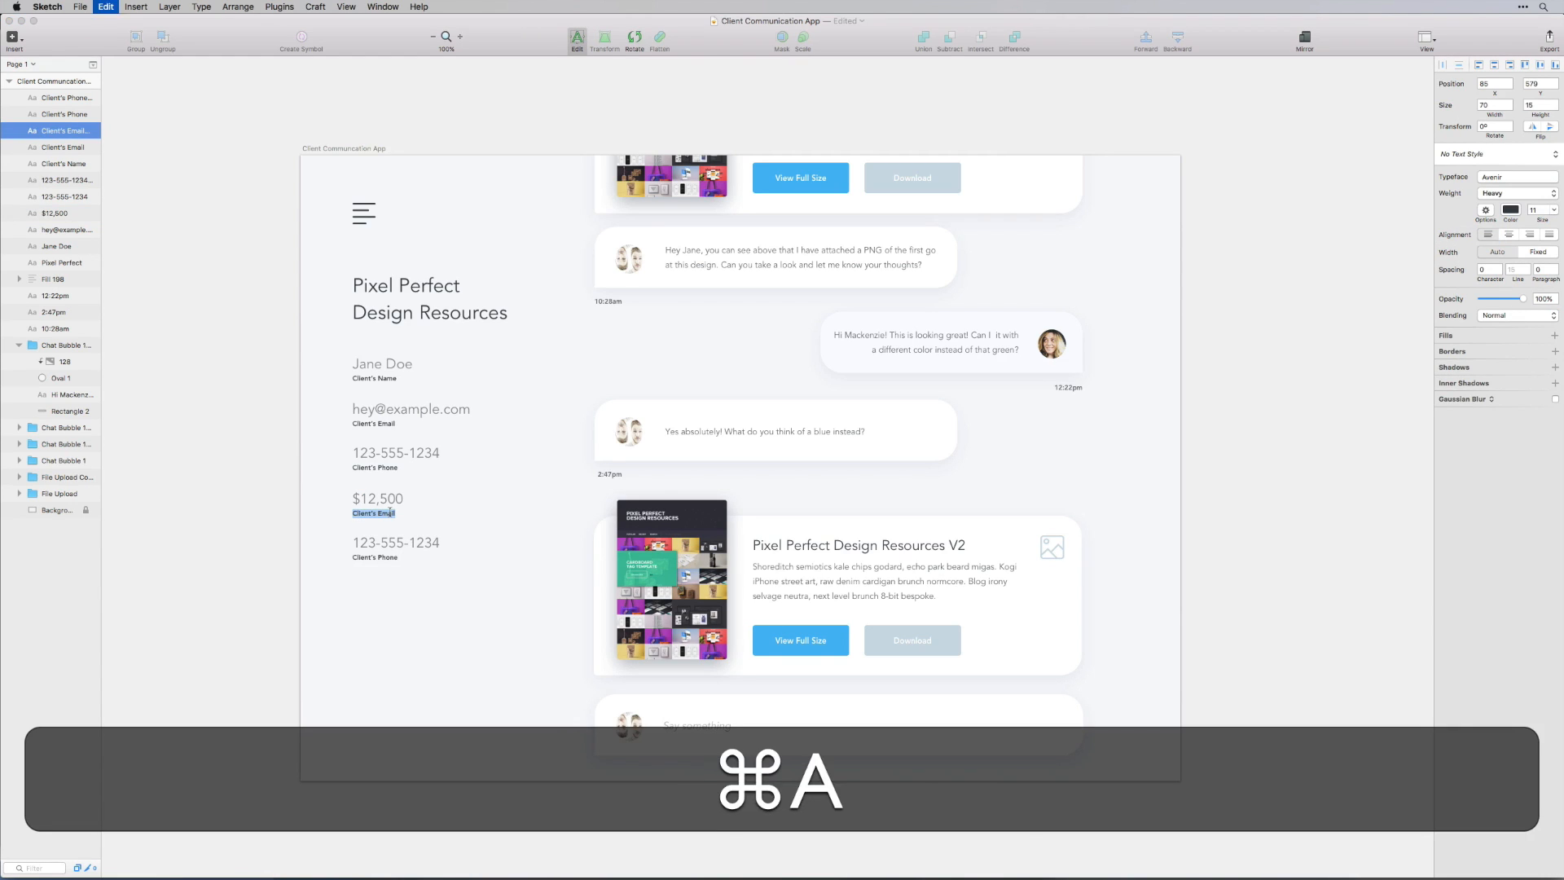
pyautogui.write('Project')
pyautogui.hotkey('shift', 'BackSpace')
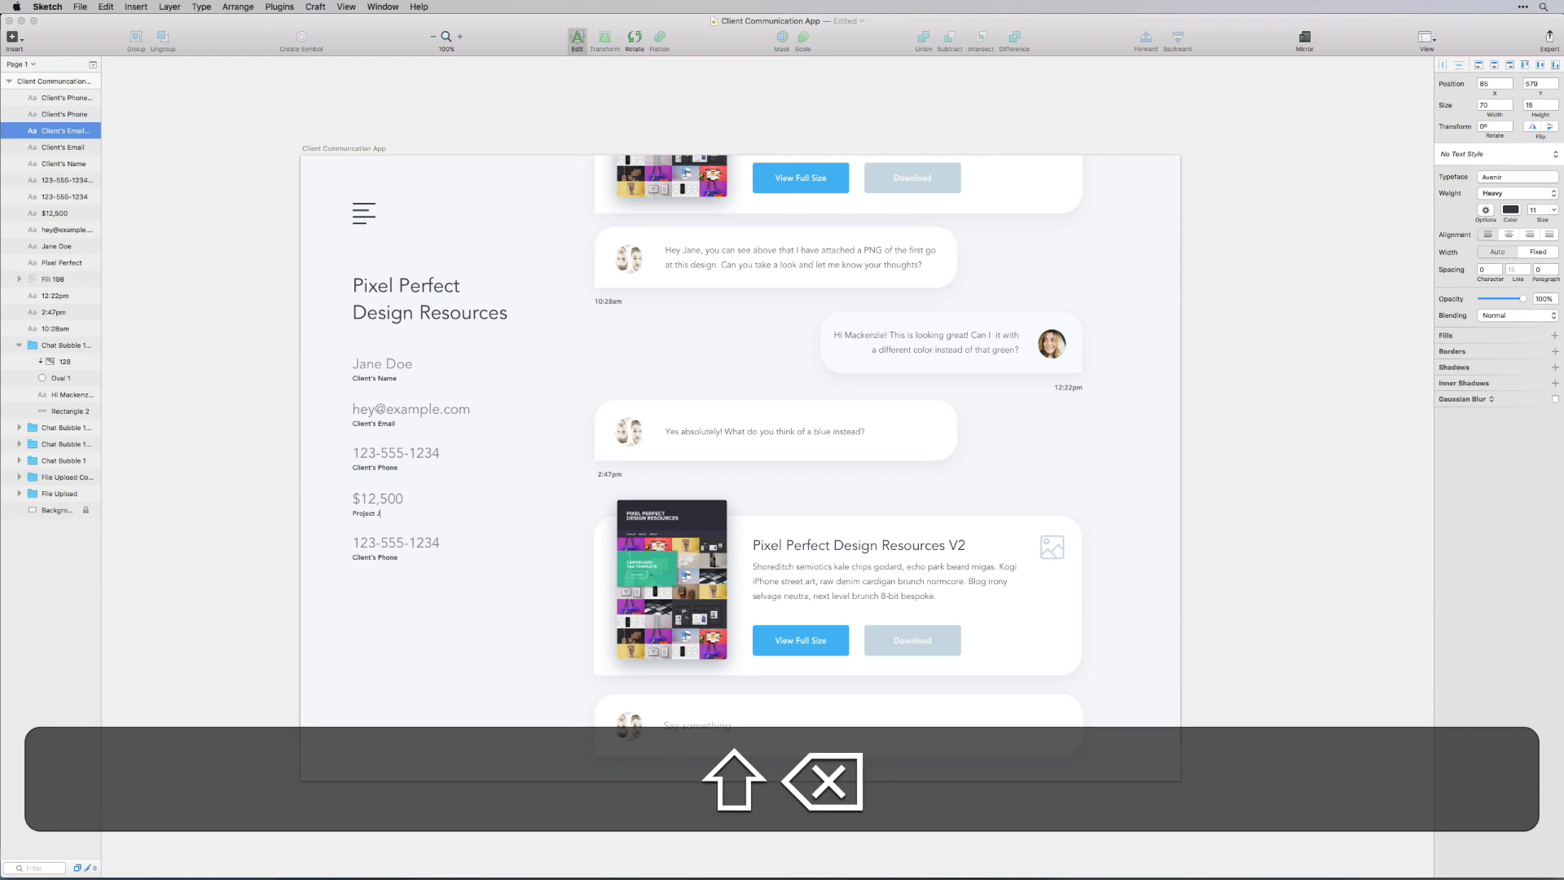
pyautogui.write('Budget')
pyautogui.press('Return')
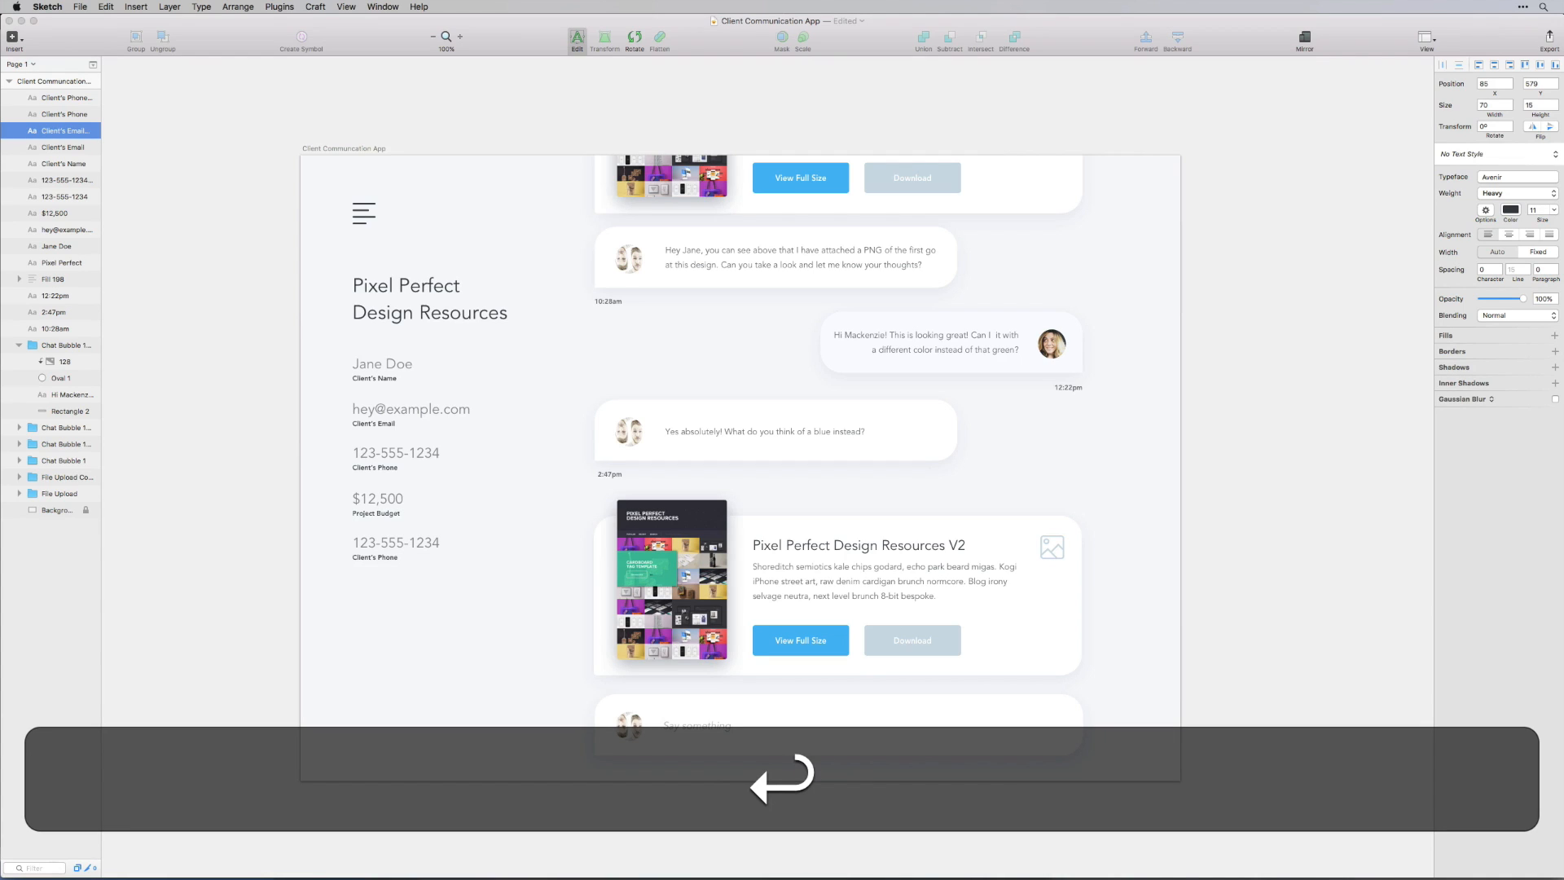
pyautogui.press('BackSpace')
# Replace the duplicated phone number in the last entry with "June 23rd"
pyautogui.doubleClick(392, 543)
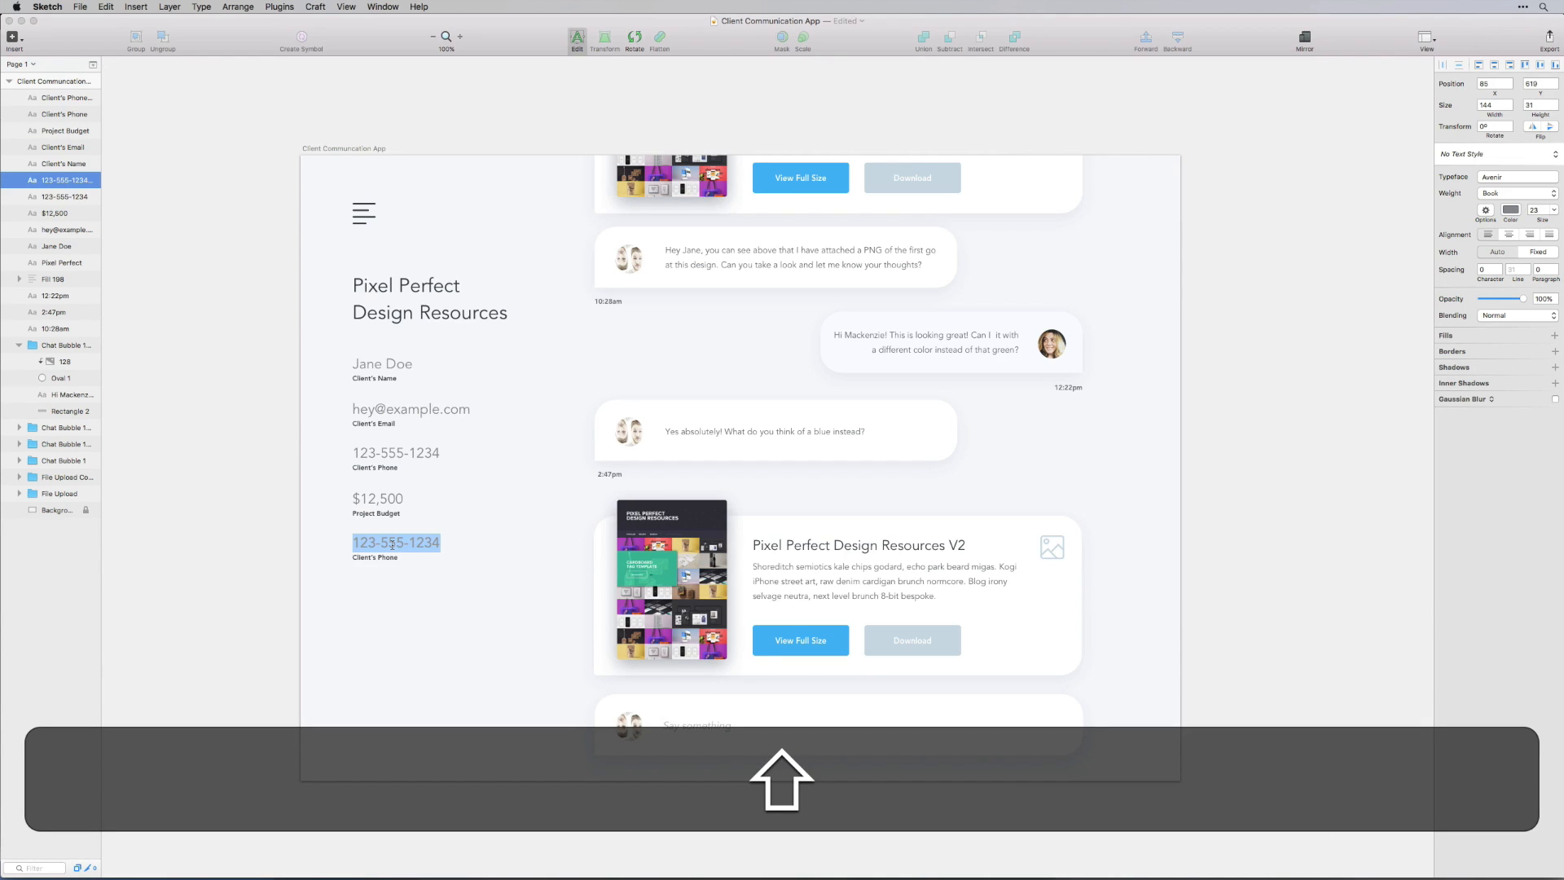
pyautogui.write('June ')
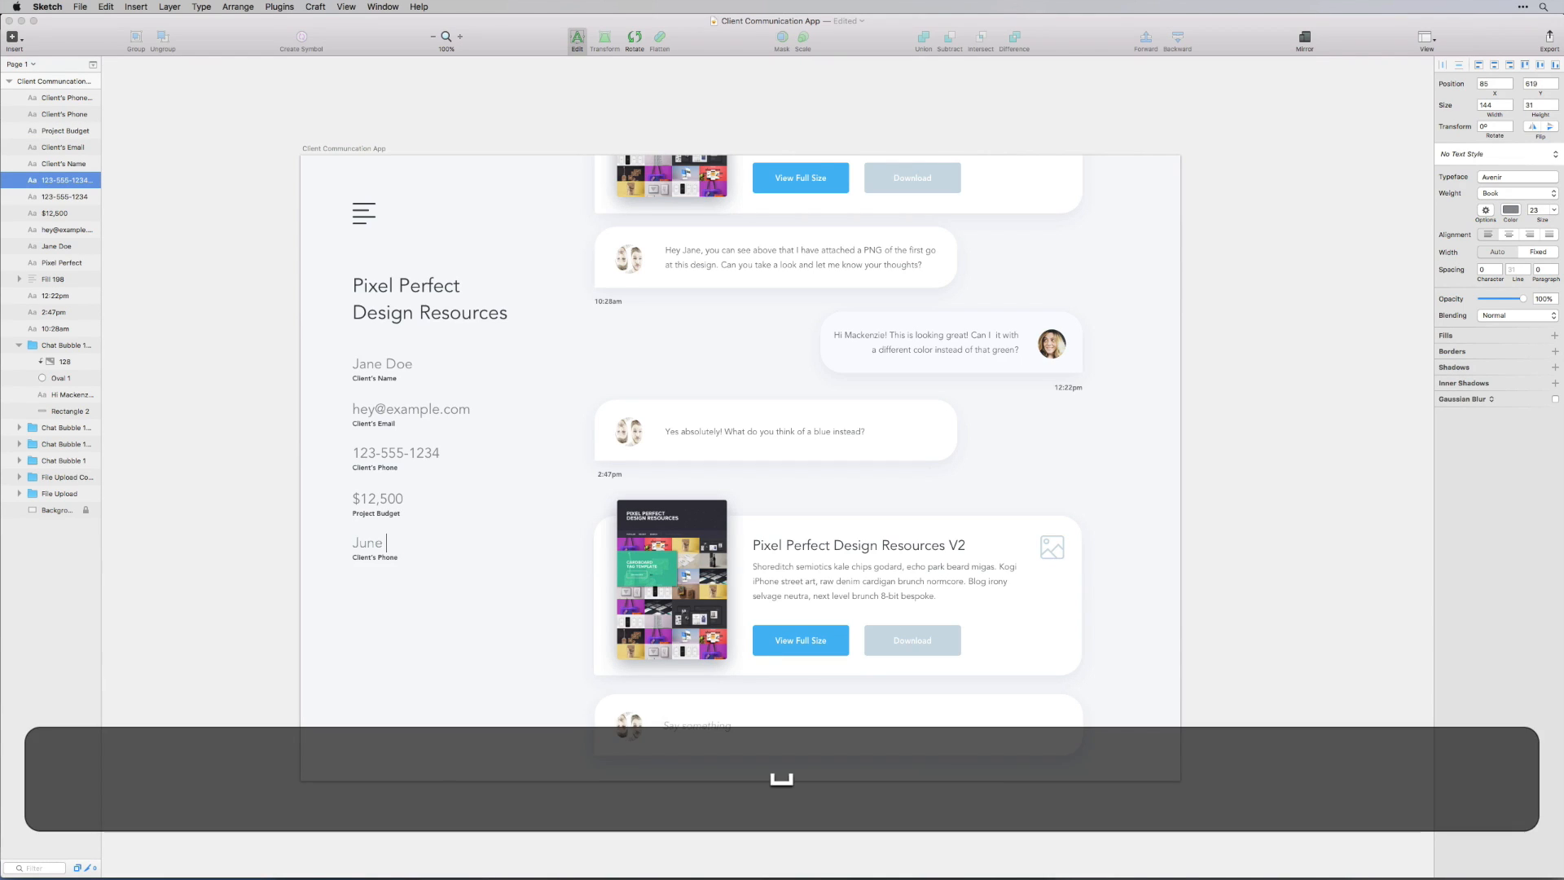
pyautogui.write('2')
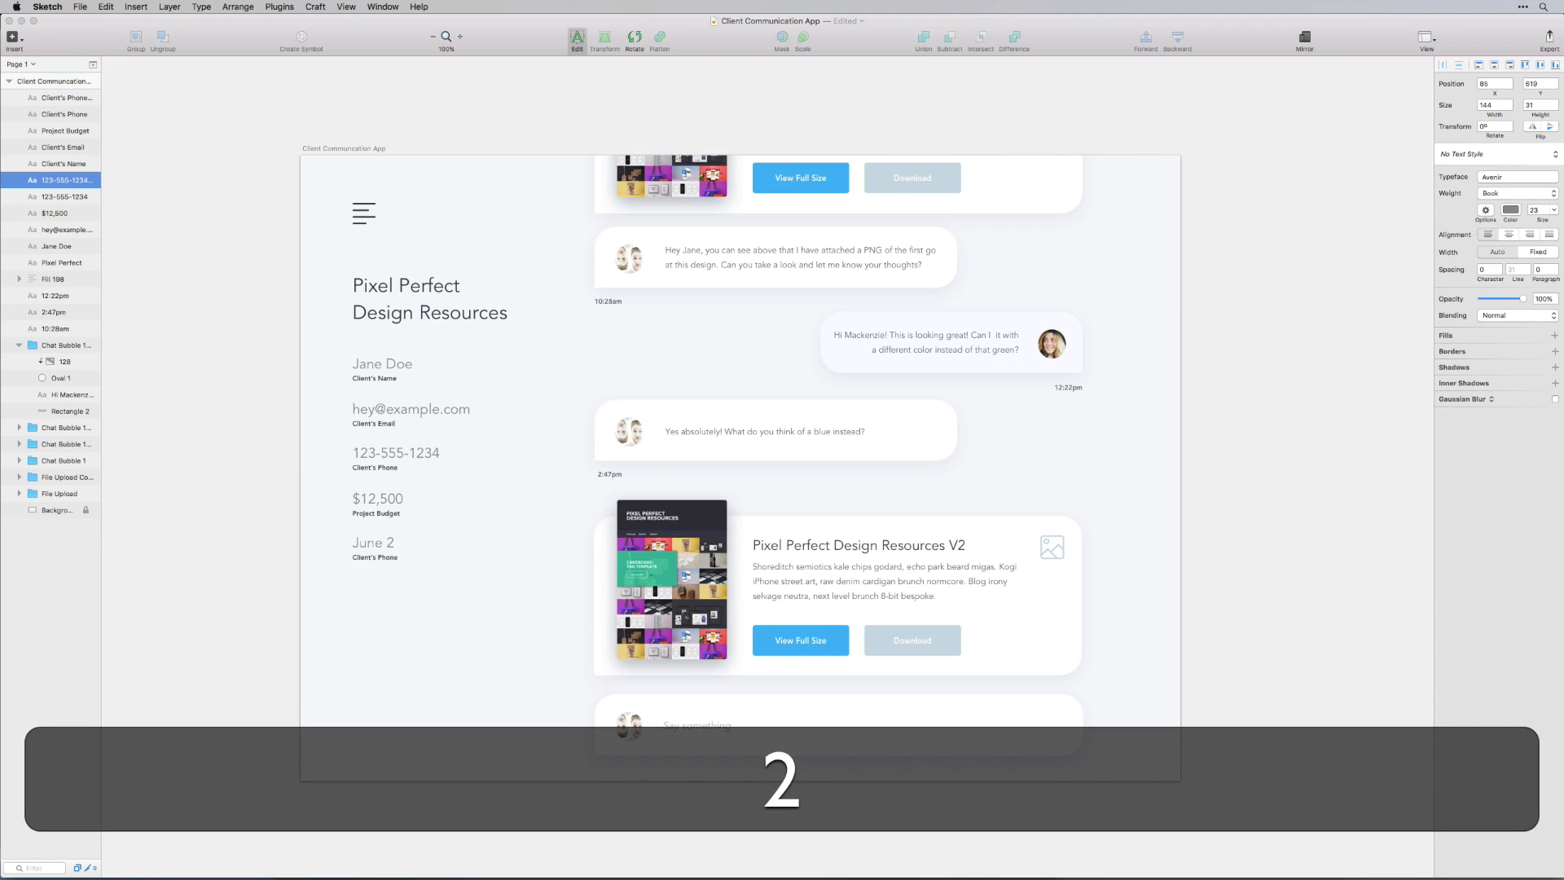
pyautogui.write('3rd')
# Change the label beneath "June 23rd" to "Project Due Date"
pyautogui.doubleClick(377, 558)
pyautogui.press('super+a')
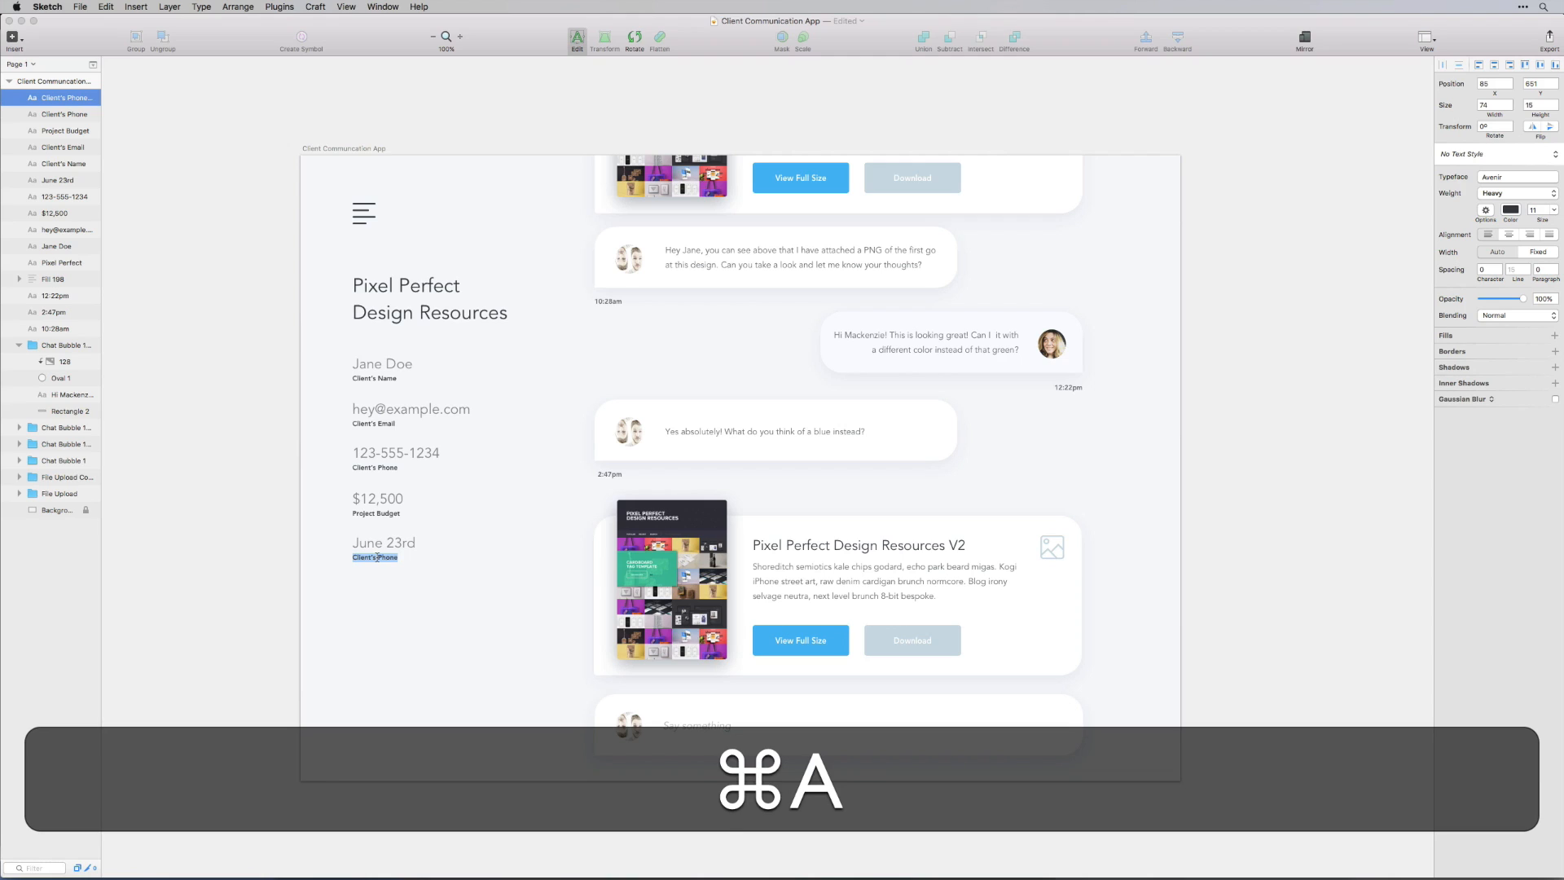
pyautogui.write('Project Due D')
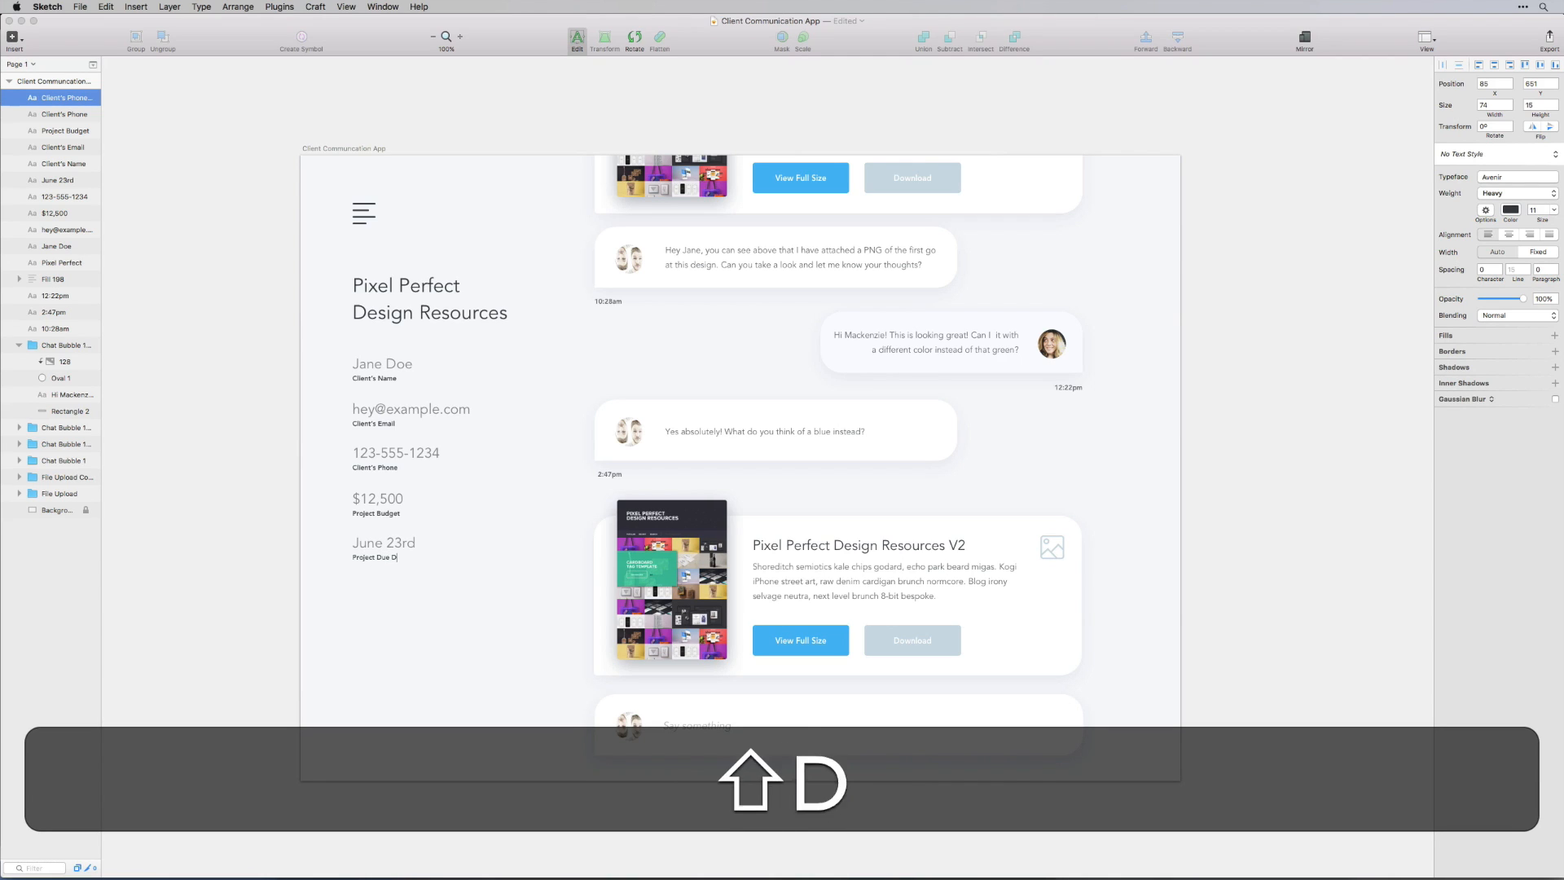
pyautogui.write('ate')
# Move the budget and due date entries down and draw a divider rectangle about 58 px wide and 1 px high beneath the phone entry
pyautogui.moveTo(418, 587)
pyautogui.mouseDown()
pyautogui.moveTo(386, 504)
pyautogui.moveTo(386, 531)
pyautogui.moveTo(388, 495)
pyautogui.mouseUp()
pyautogui.click(434, 528)
pyautogui.press('r')
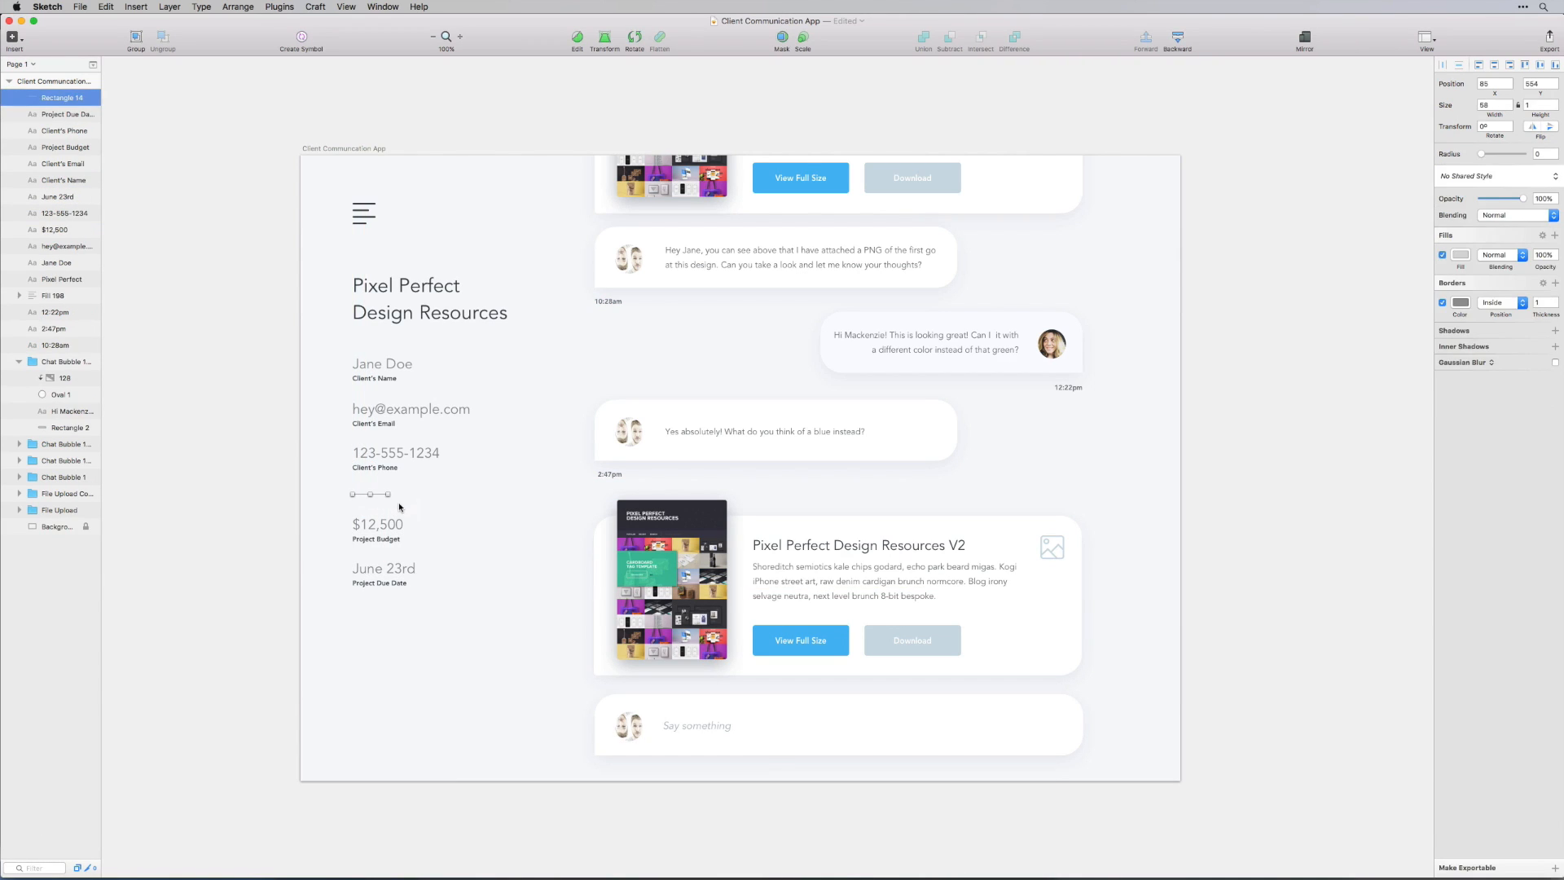
pyautogui.press('v')
pyautogui.press('super+z')
pyautogui.press('super+a')
pyautogui.press('a')
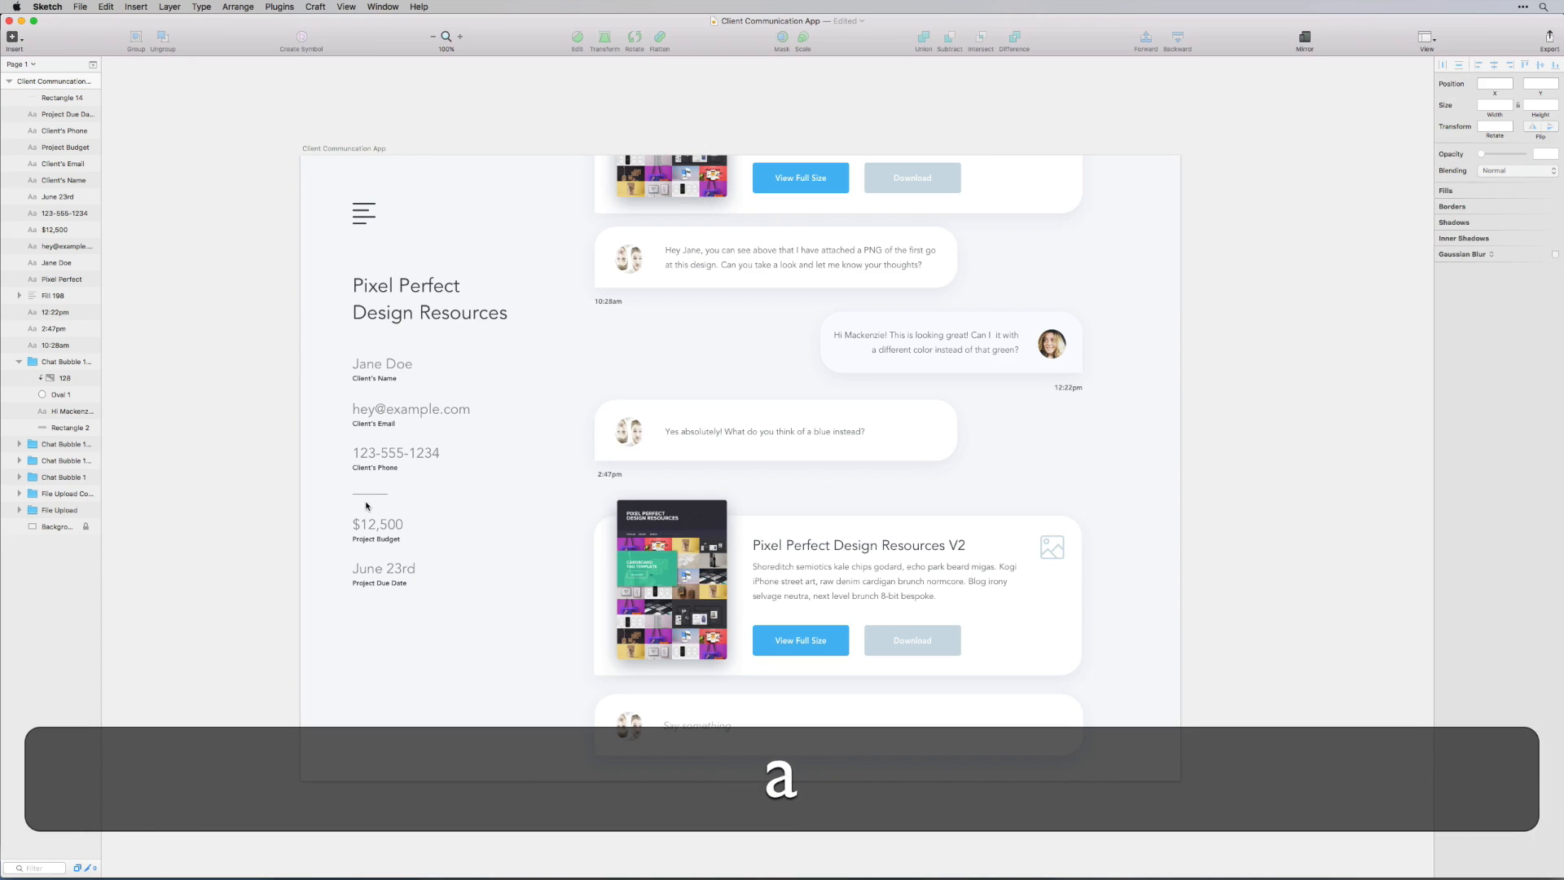
# Increase the divider rectangle's height to 2 px
pyautogui.press('z')
pyautogui.moveTo(336, 480); pyautogui.dragTo(406, 521)
pyautogui.press('v')
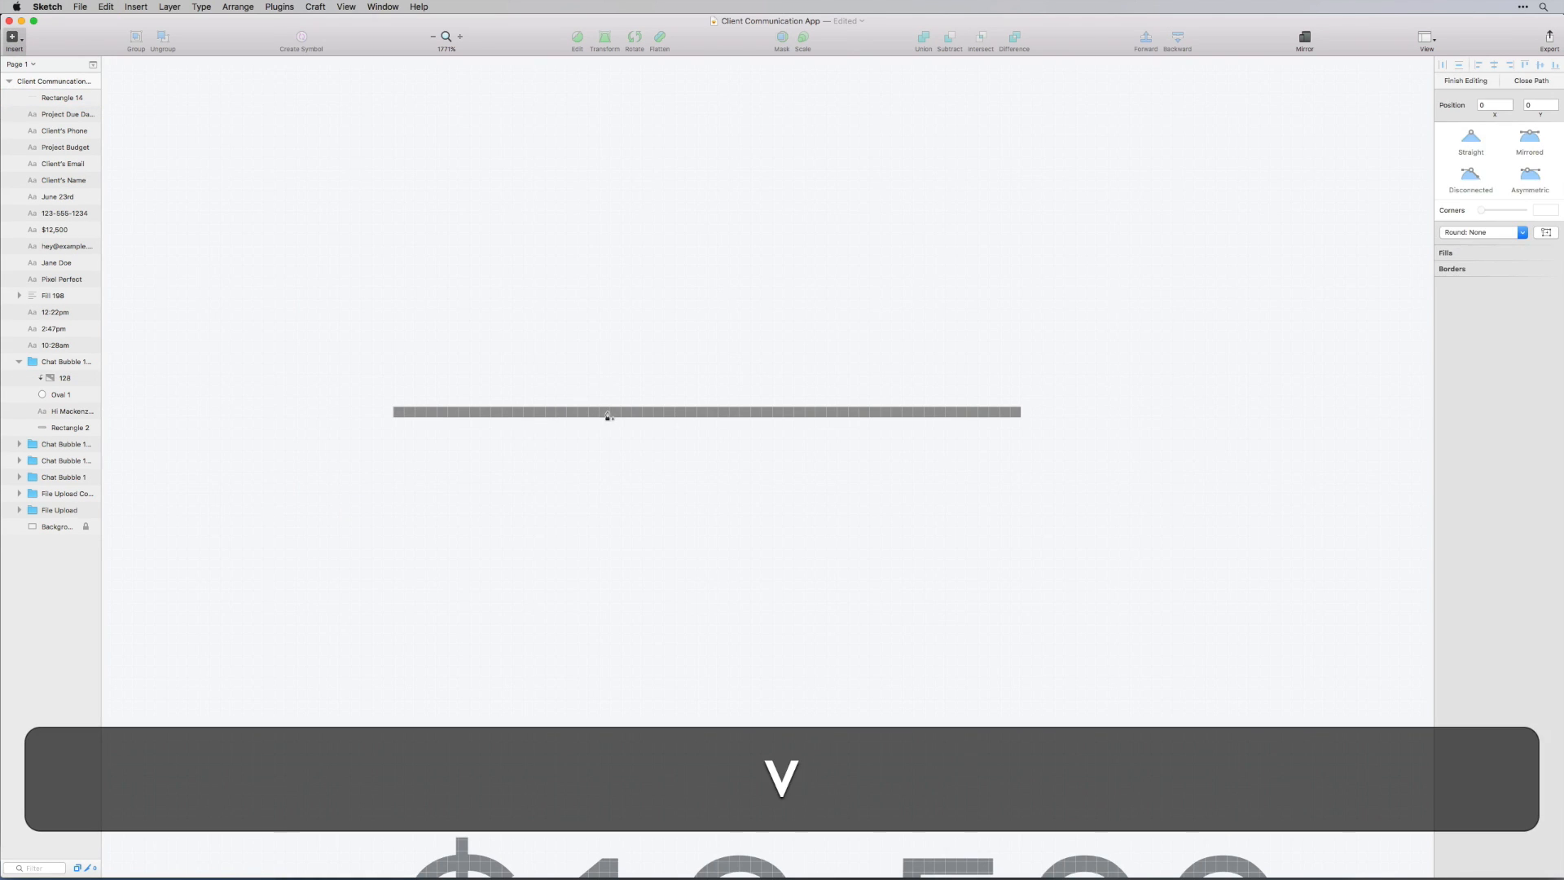
pyautogui.press('a')
pyautogui.click(612, 416)
pyautogui.click(647, 416)
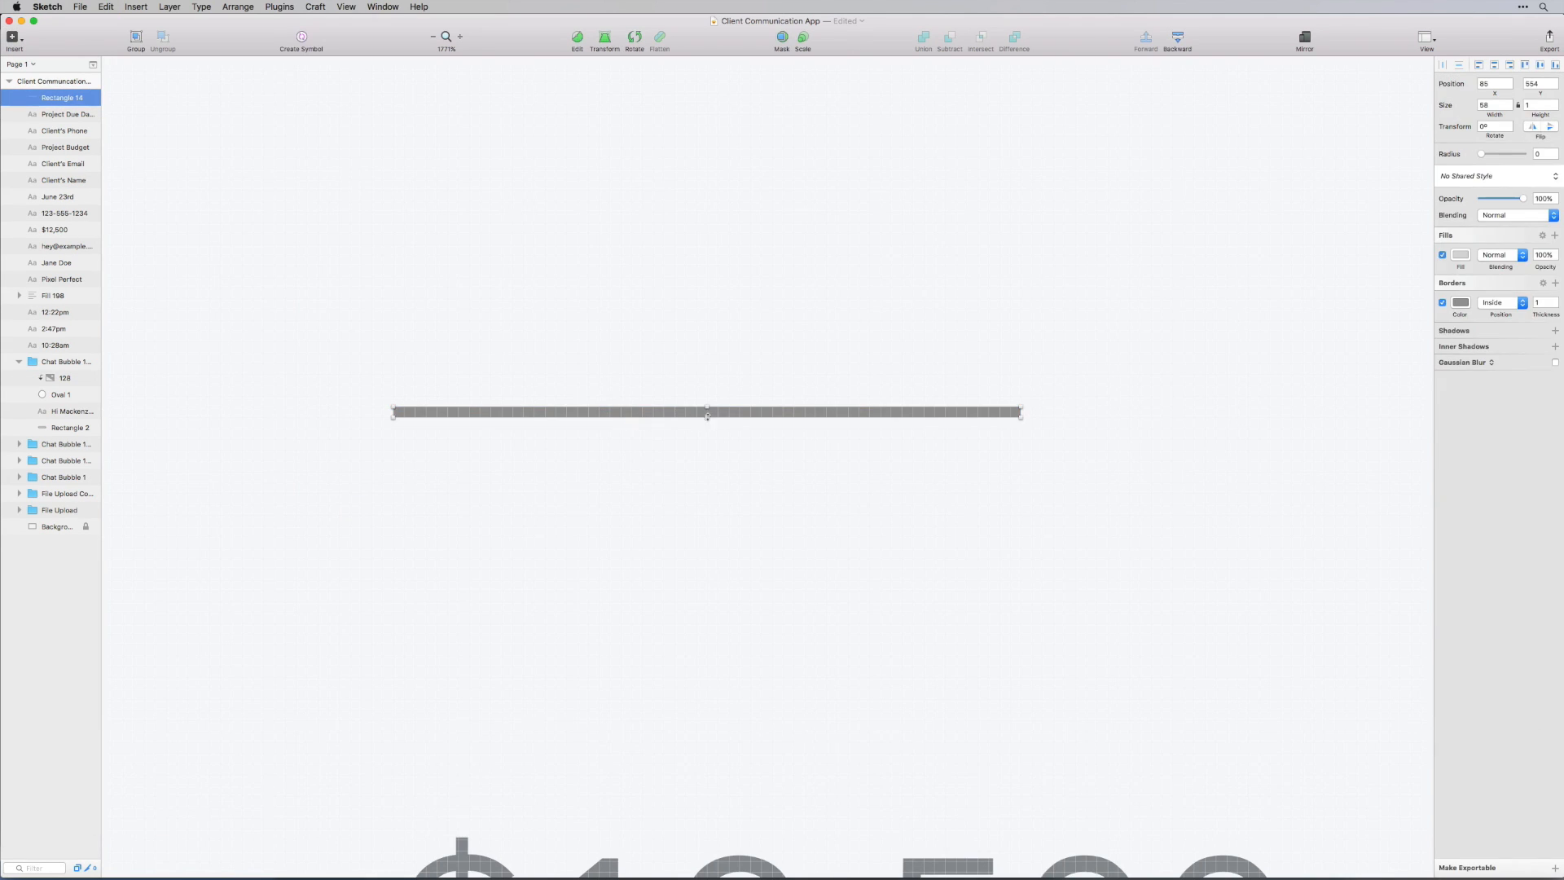
pyautogui.moveTo(707, 416); pyautogui.dragTo(704, 430)
pyautogui.press('super+minus')
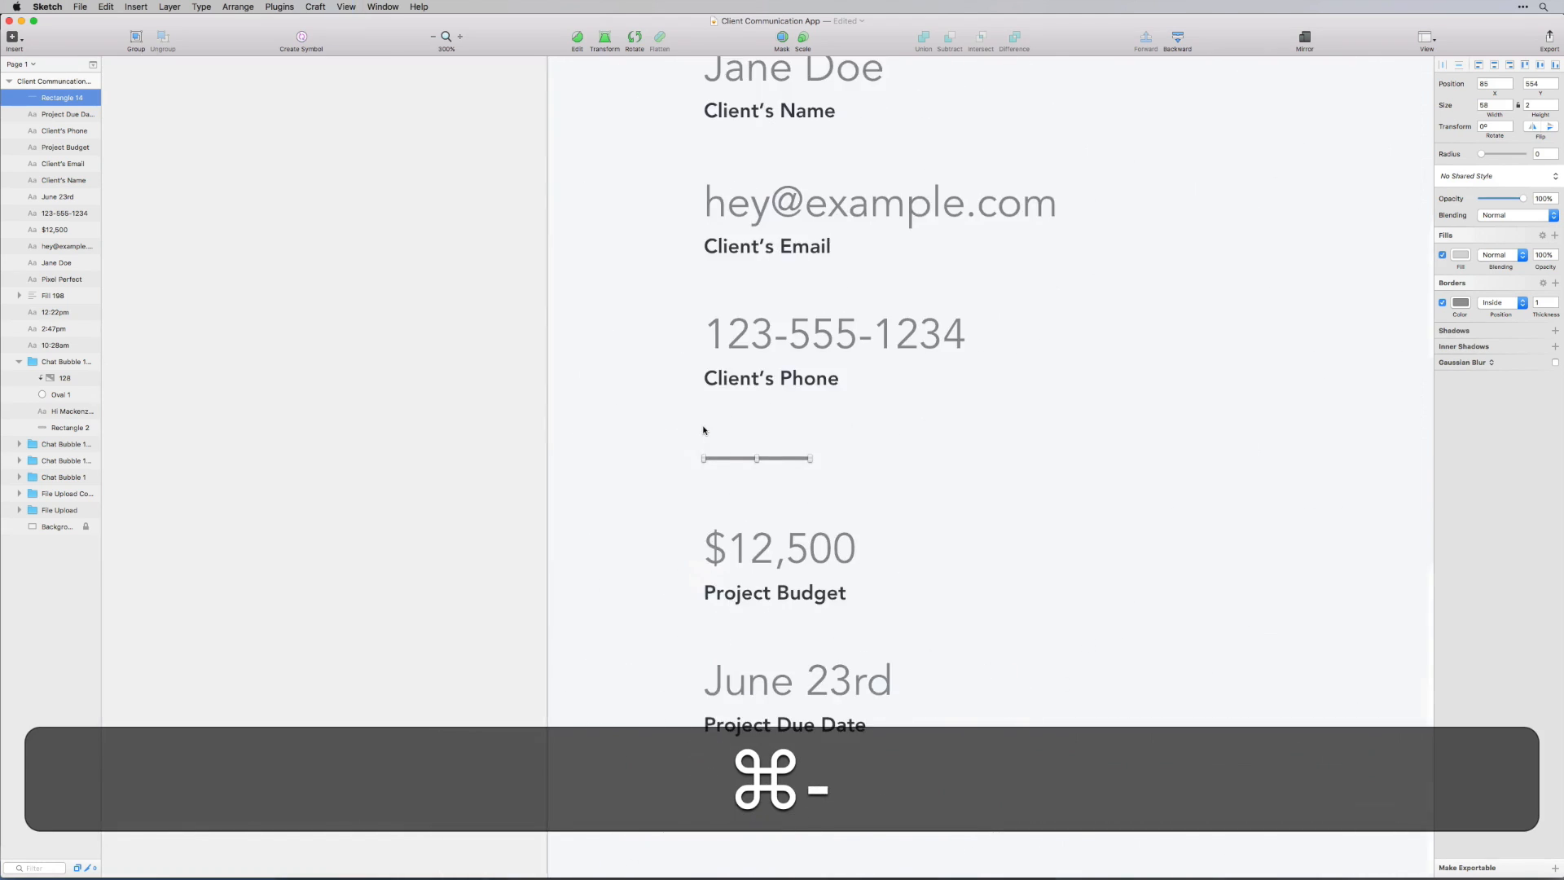
pyautogui.press('super+minus')
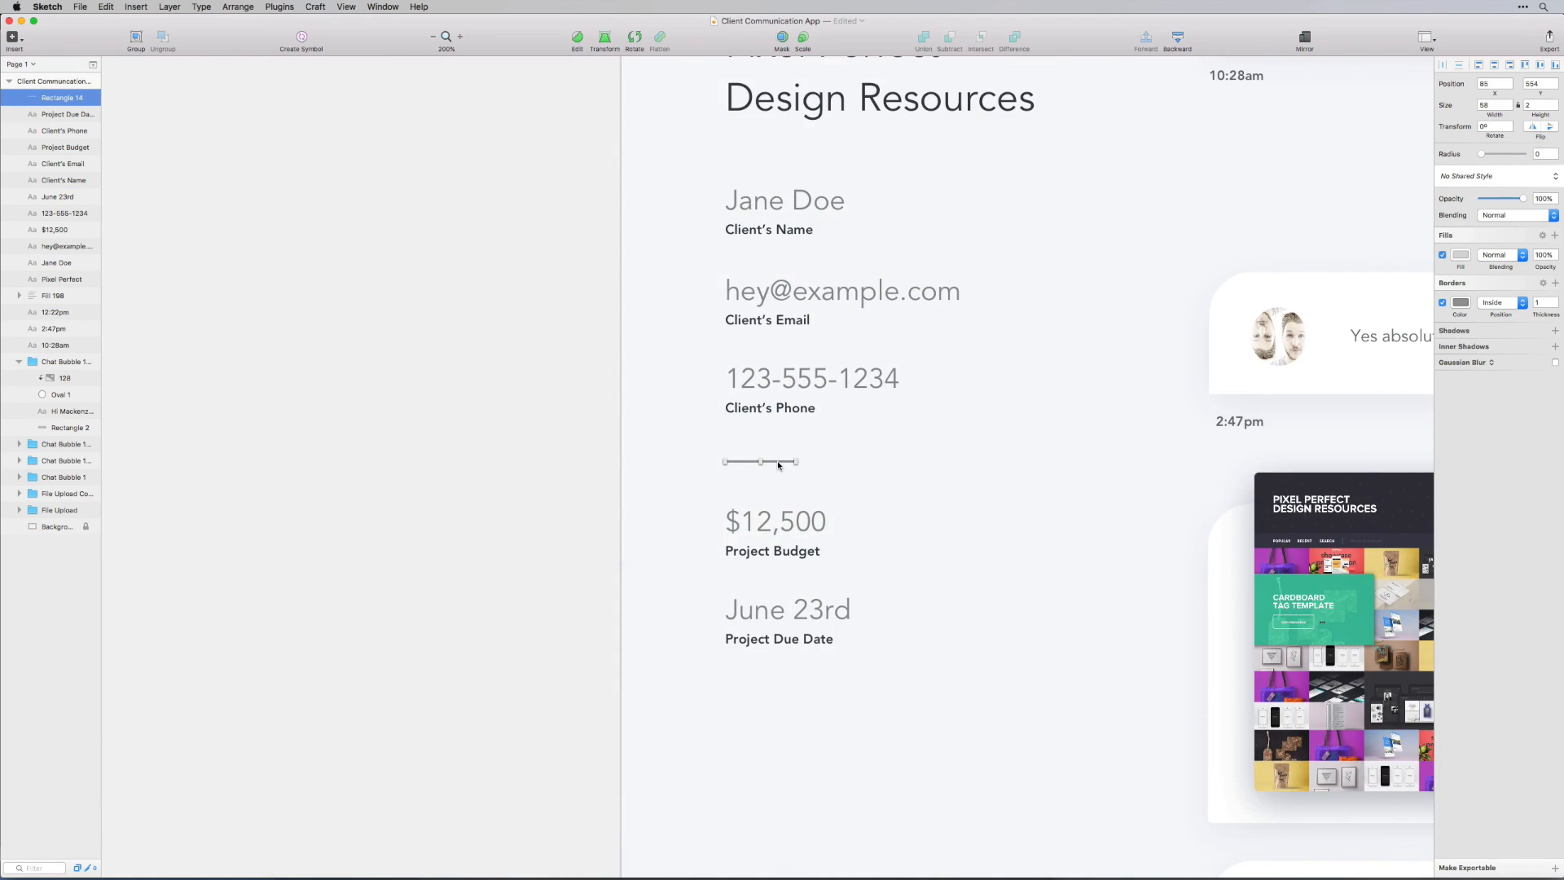
# Remove the divider's border and fill it with the pale blue-grey document color CEDCE4
pyautogui.moveTo(777, 461); pyautogui.dragTo(777, 465)
pyautogui.click(869, 482)
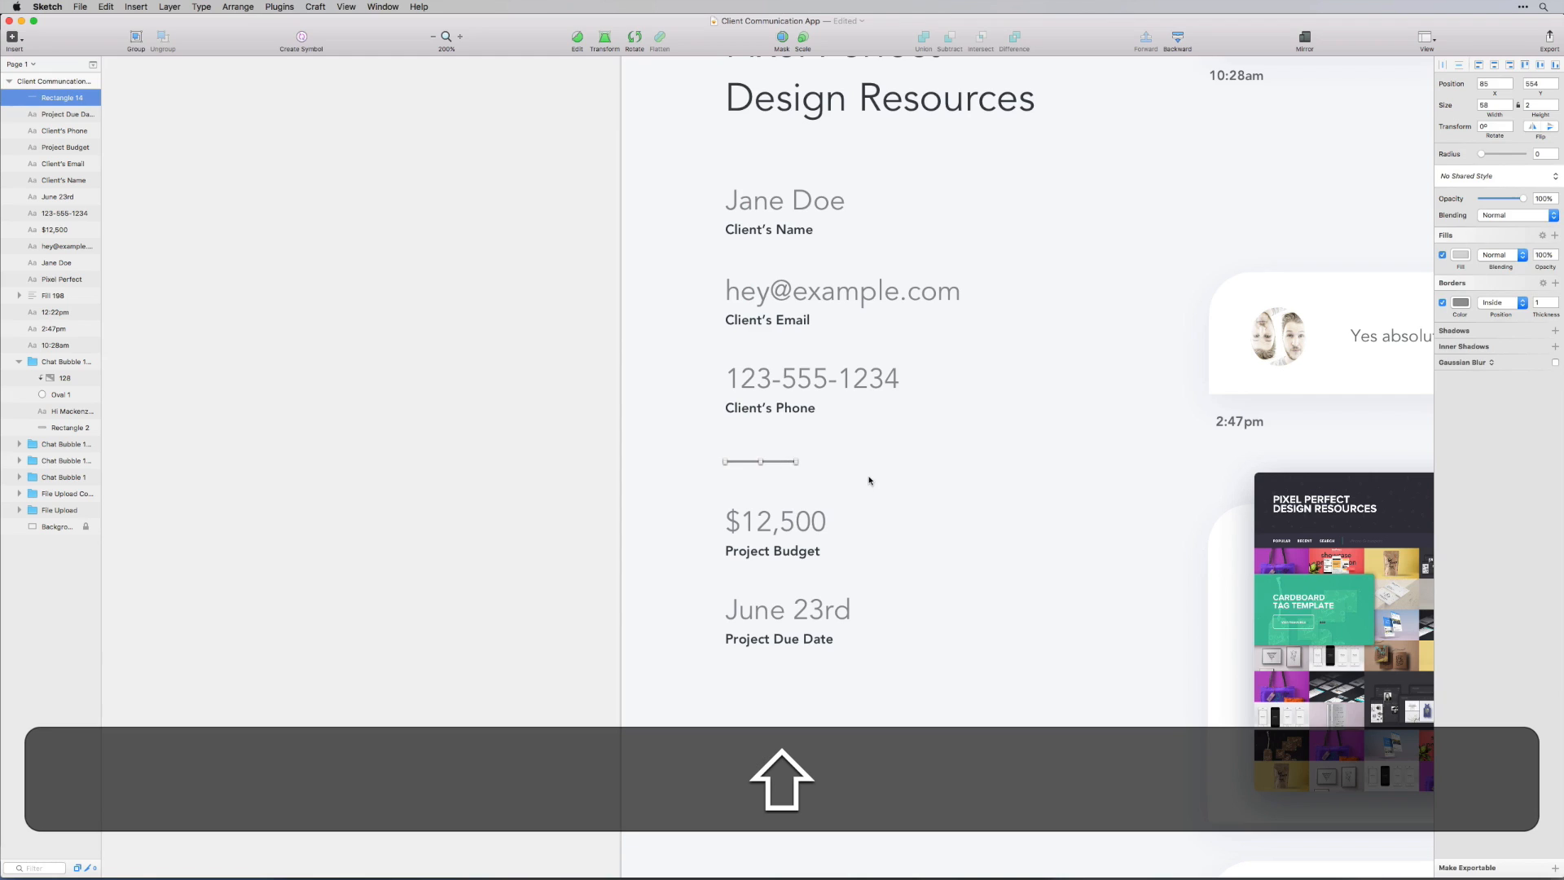
pyautogui.press('space')
pyautogui.moveTo(869, 482); pyautogui.dragTo(605, 493)
pyautogui.click(493, 465)
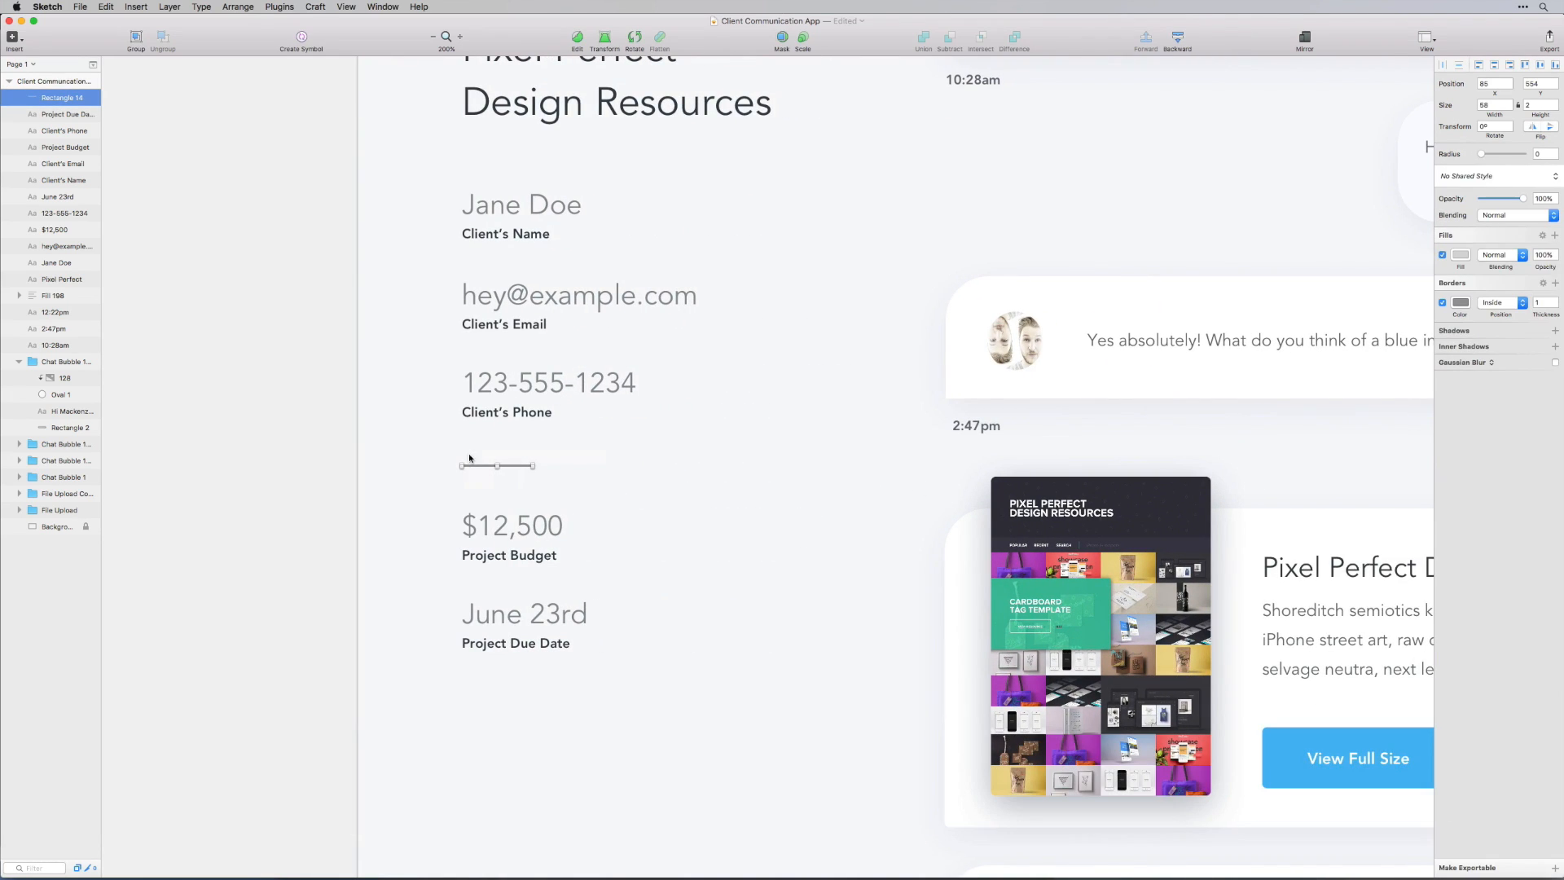
pyautogui.click(1442, 303)
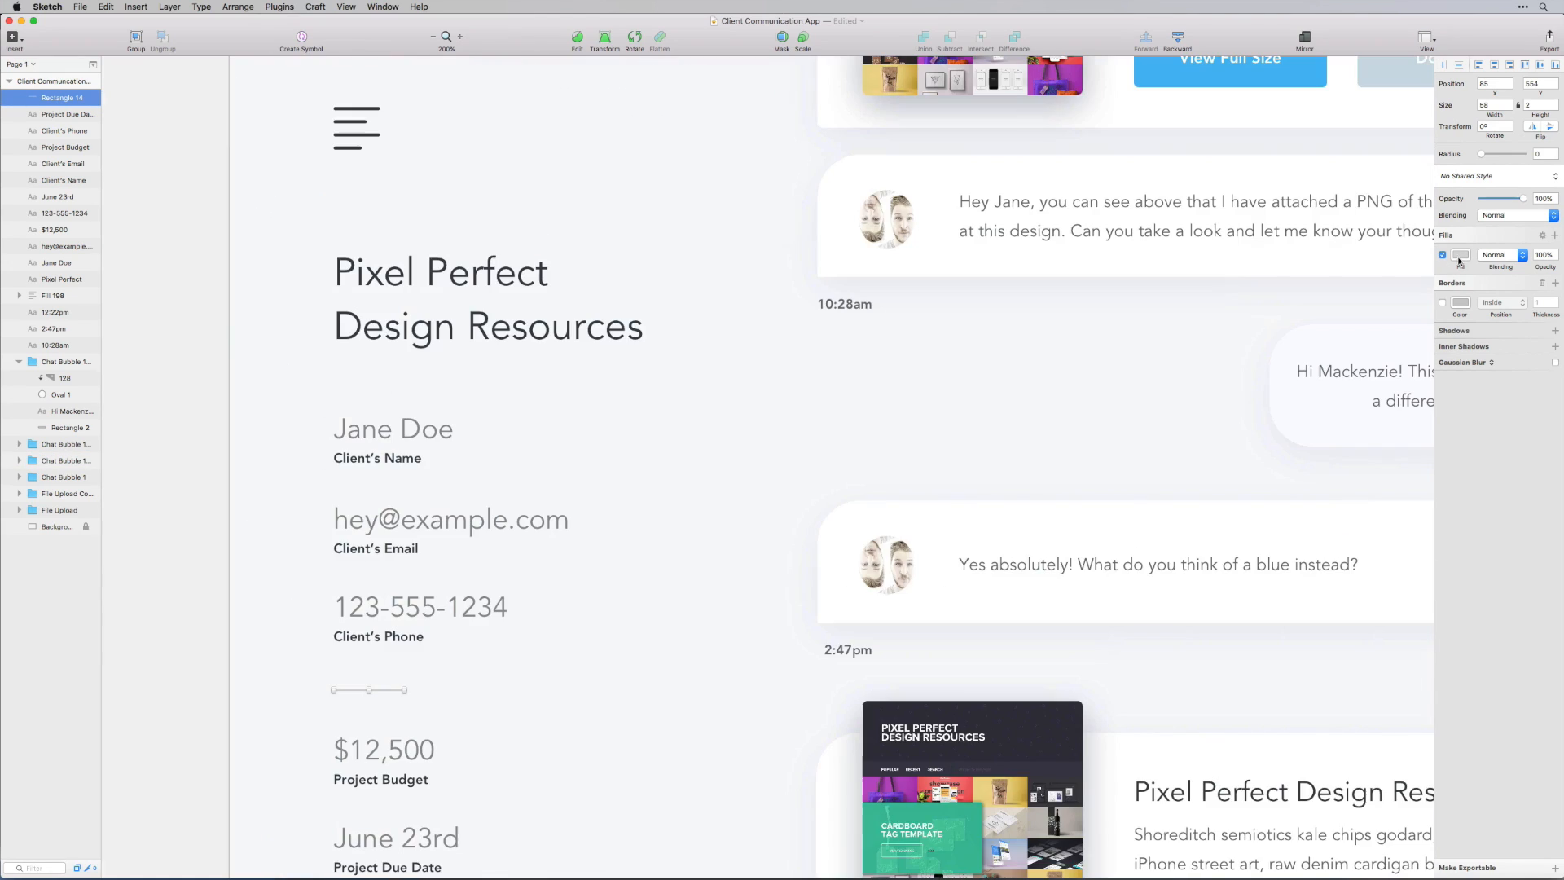
pyautogui.click(1461, 254)
pyautogui.click(1458, 506)
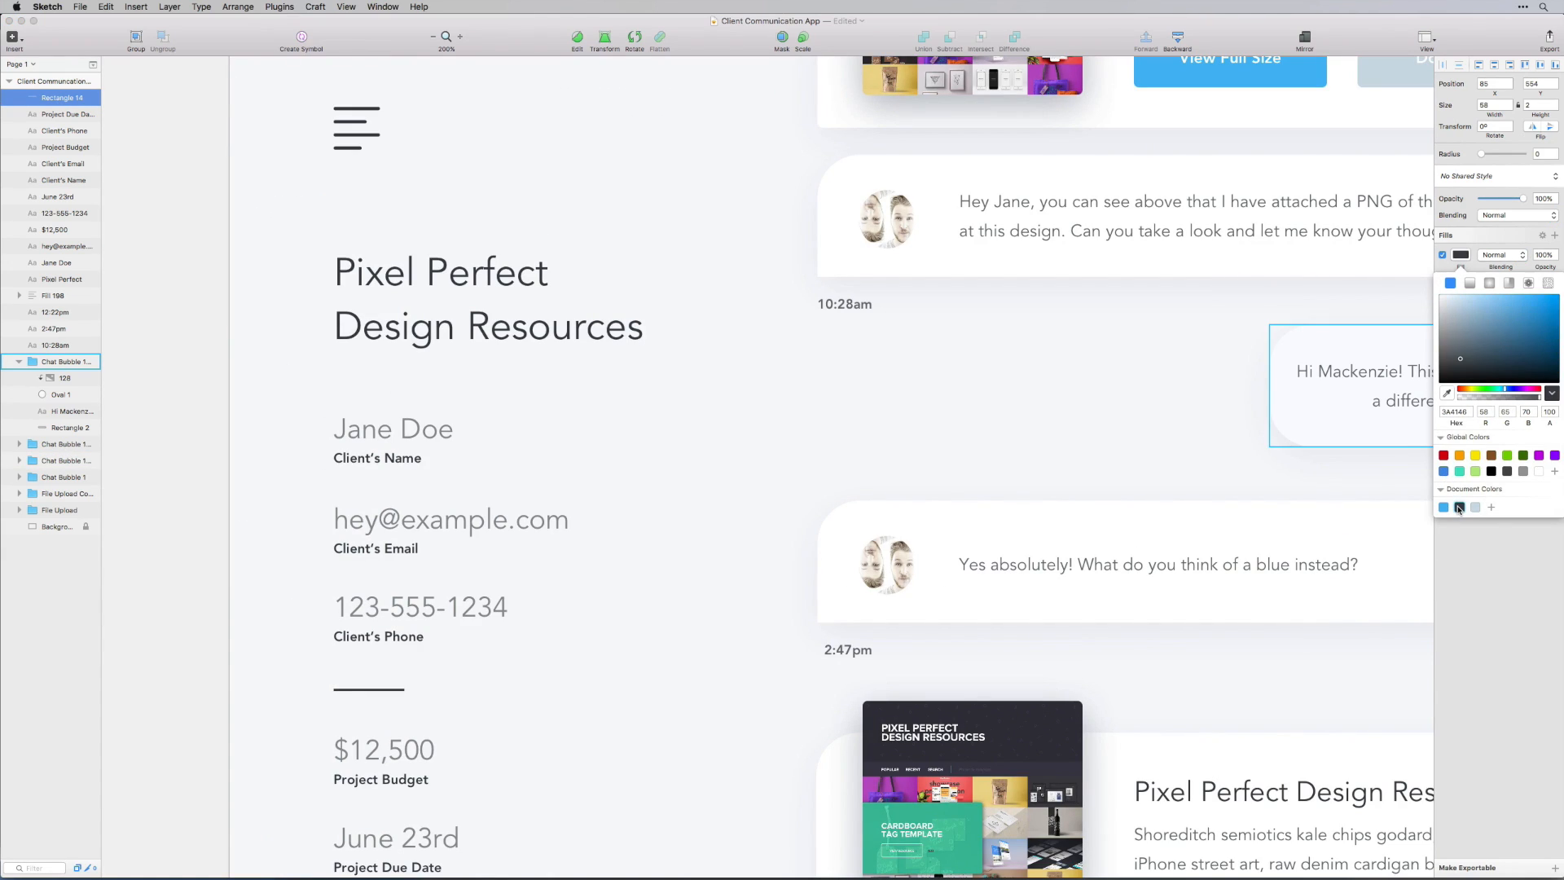
pyautogui.click(1477, 508)
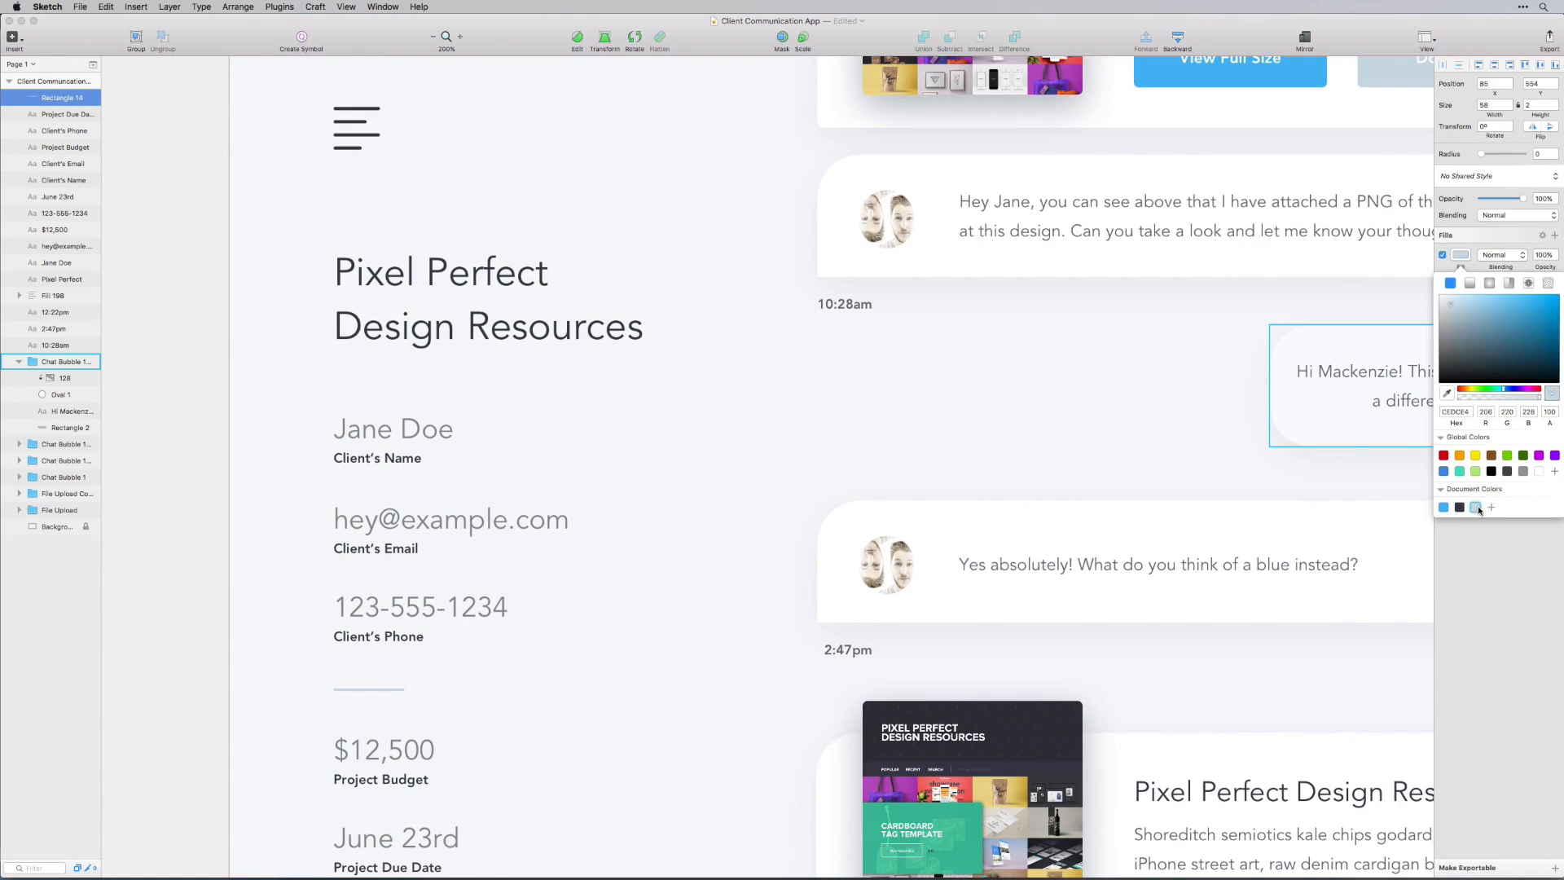
pyautogui.press('Escape')
# Nudge the divider down to Y position 556, between the phone and project budget entries
pyautogui.scroll(-5, 626, 717)
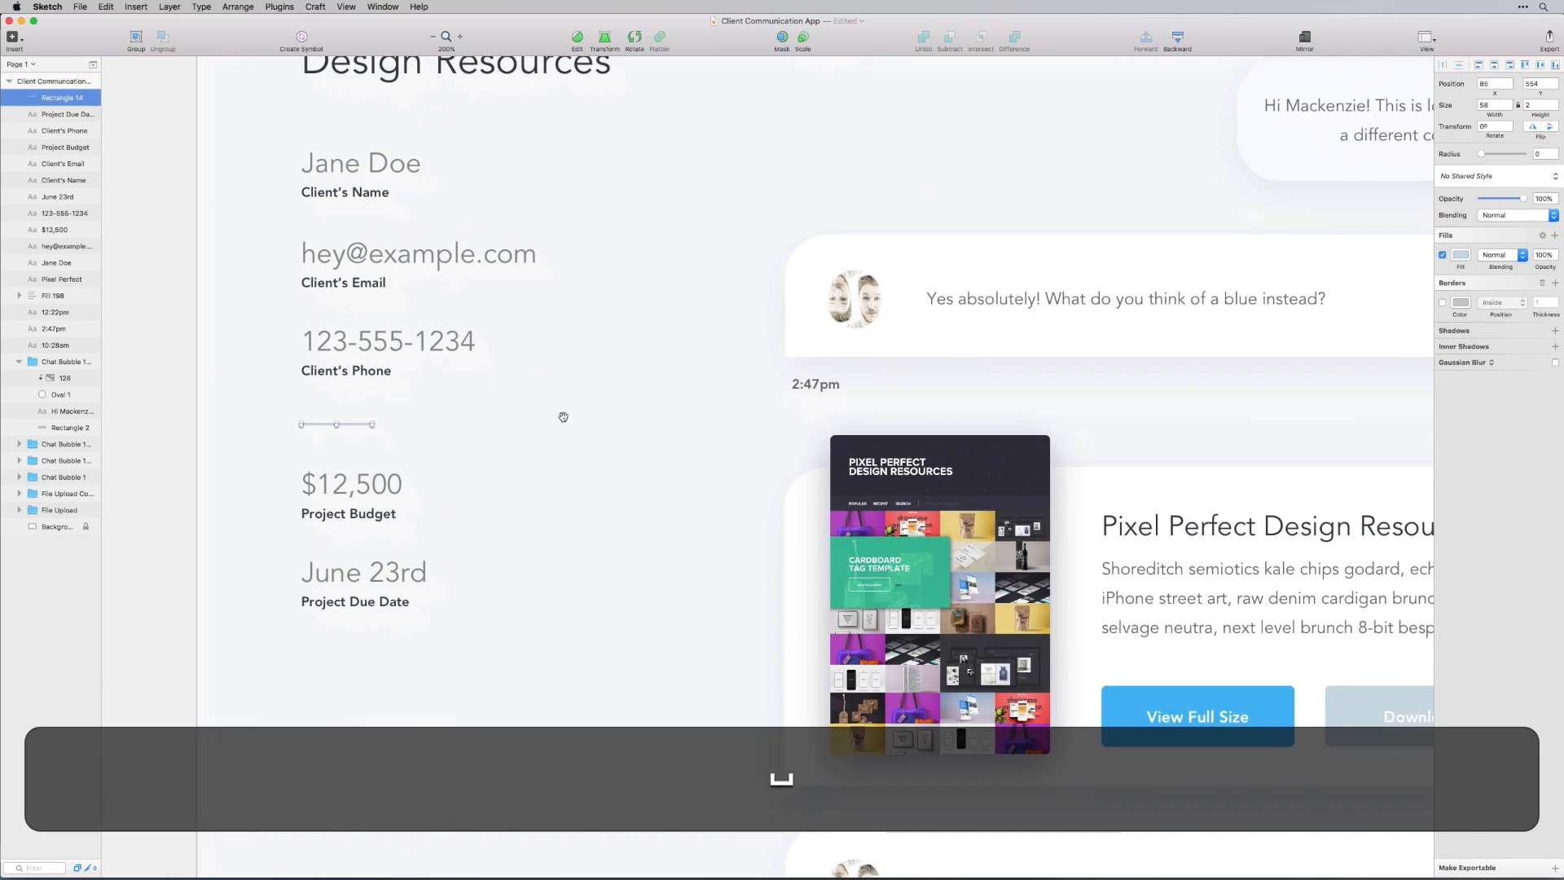
pyautogui.click(506, 405)
pyautogui.moveTo(452, 465); pyautogui.dragTo(626, 500)
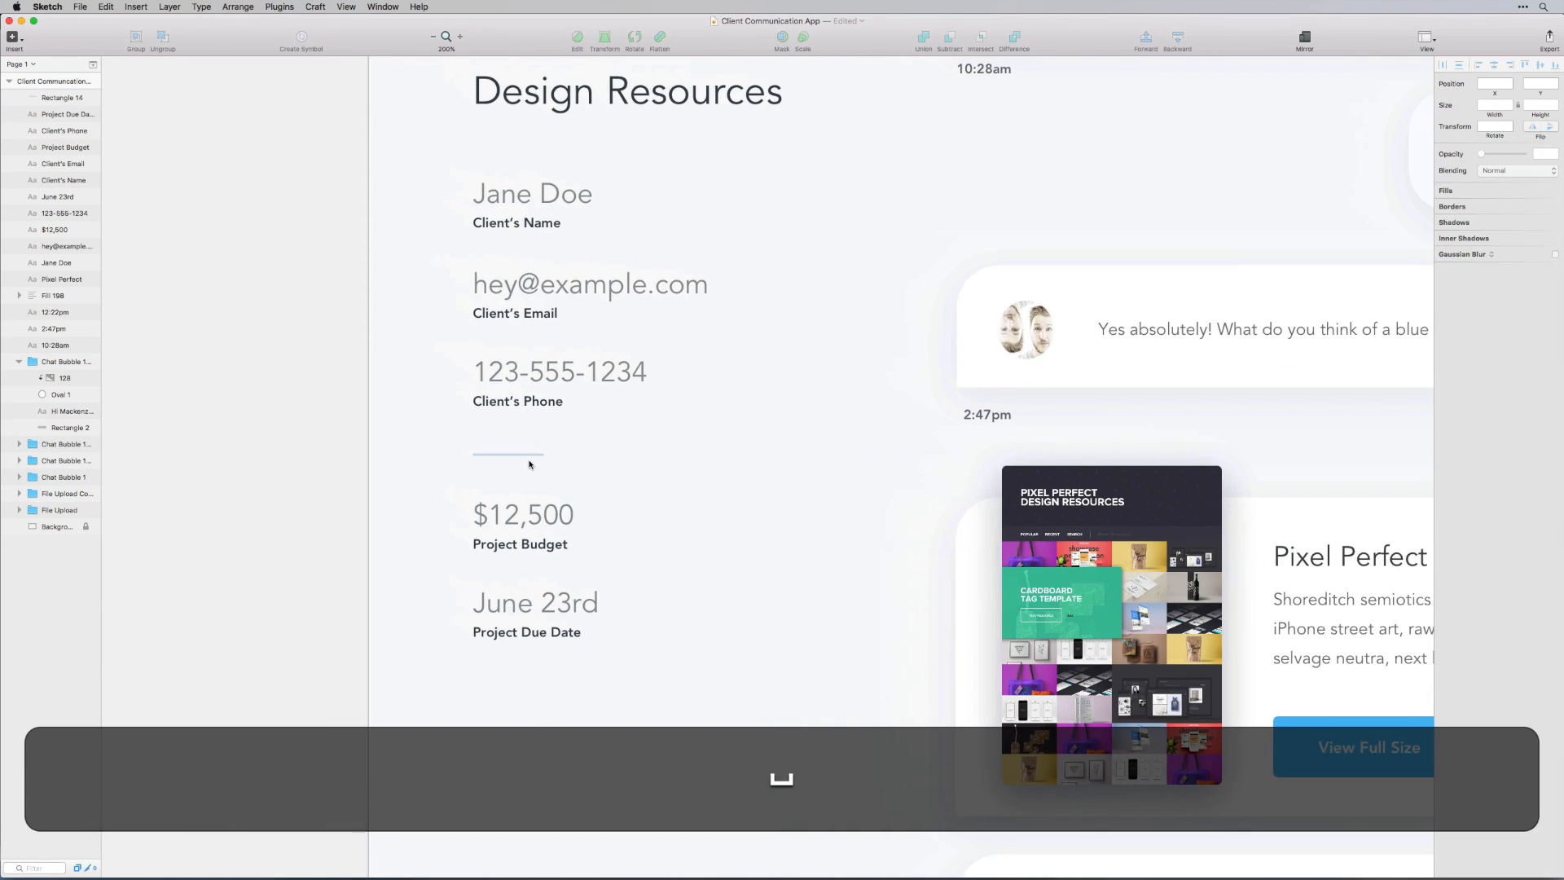
pyautogui.keyDown('shift'); pyautogui.click(522, 458); pyautogui.keyUp('shift')
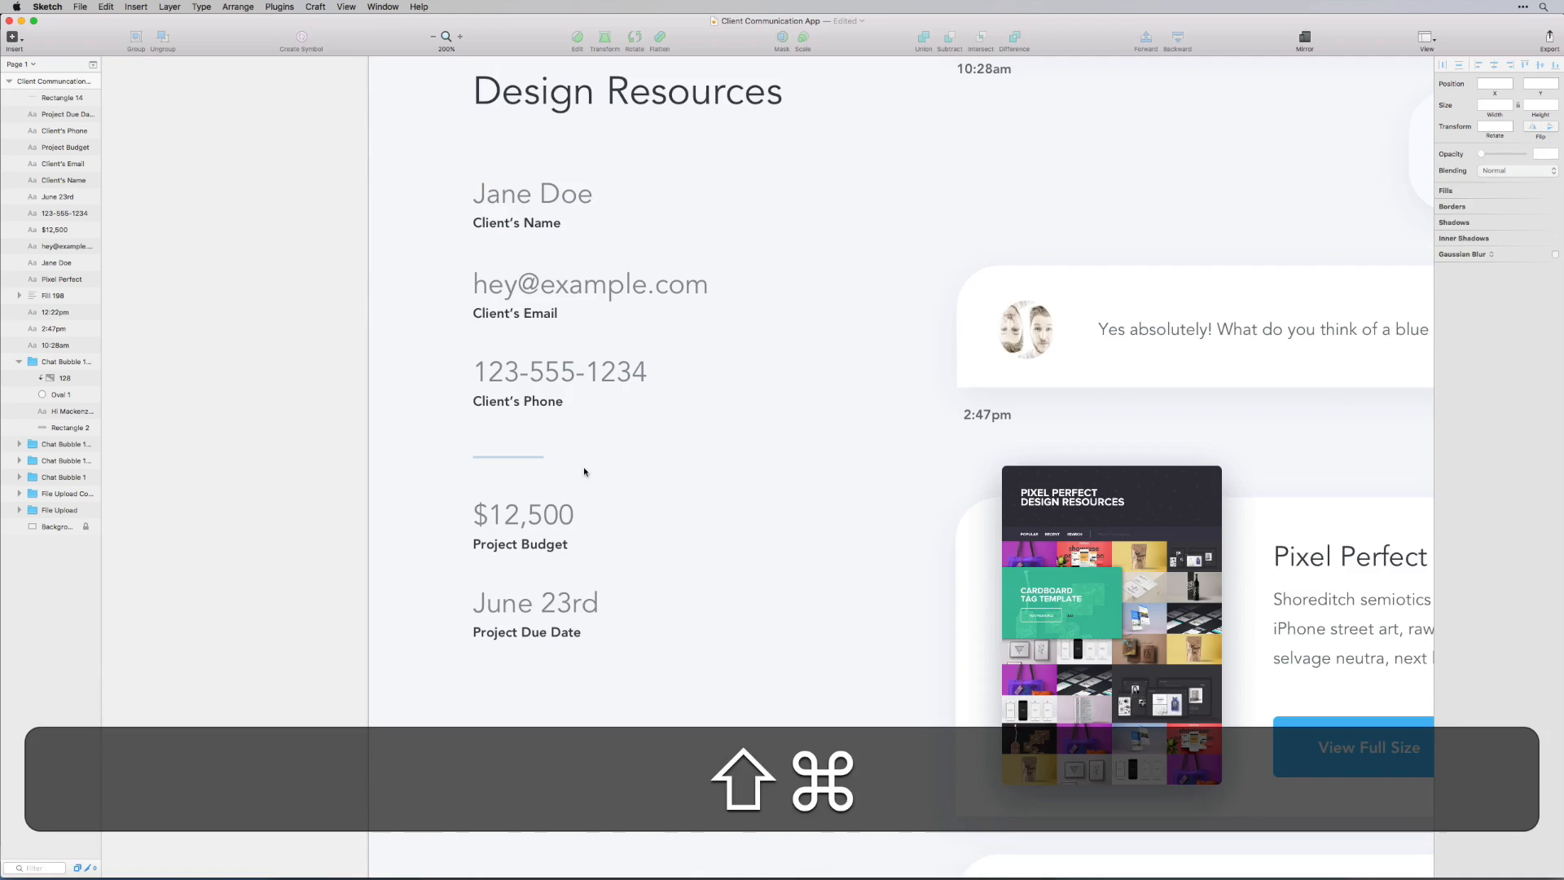
pyautogui.press('shift+super+minus')
# Shorten the divider from its far end to less than half its width, keeping its start aligned with the text column
pyautogui.moveTo(656, 462); pyautogui.dragTo(648, 459)
pyautogui.press('super+z')
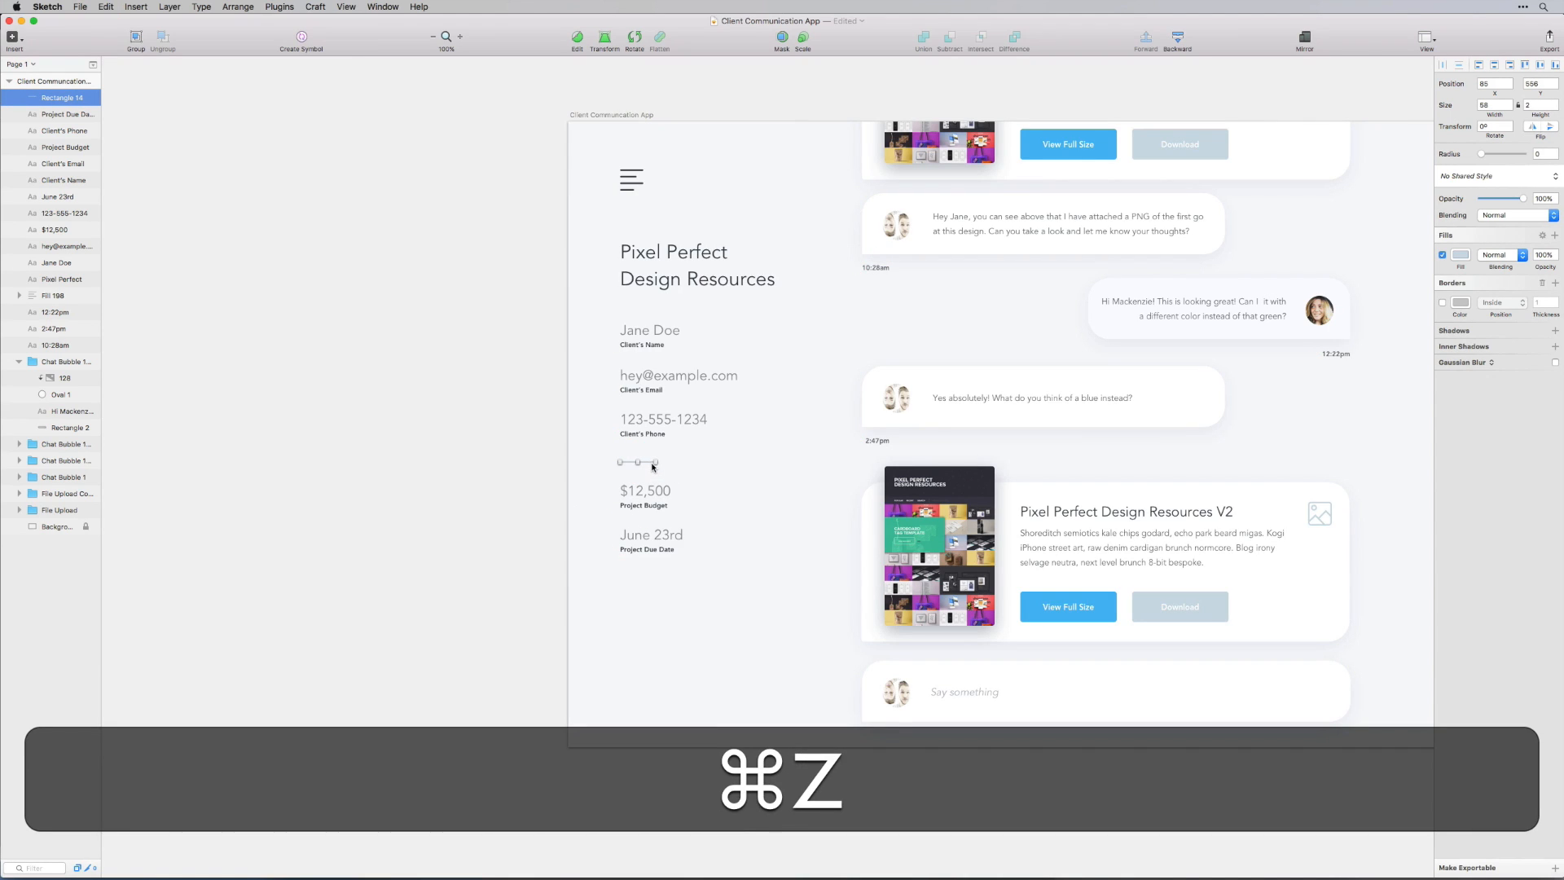
pyautogui.press('super+equal')
pyautogui.press('super+equal')
pyautogui.press('super+equal')
pyautogui.press('super+space')
pyautogui.moveTo(497, 439); pyautogui.dragTo(1093, 377)
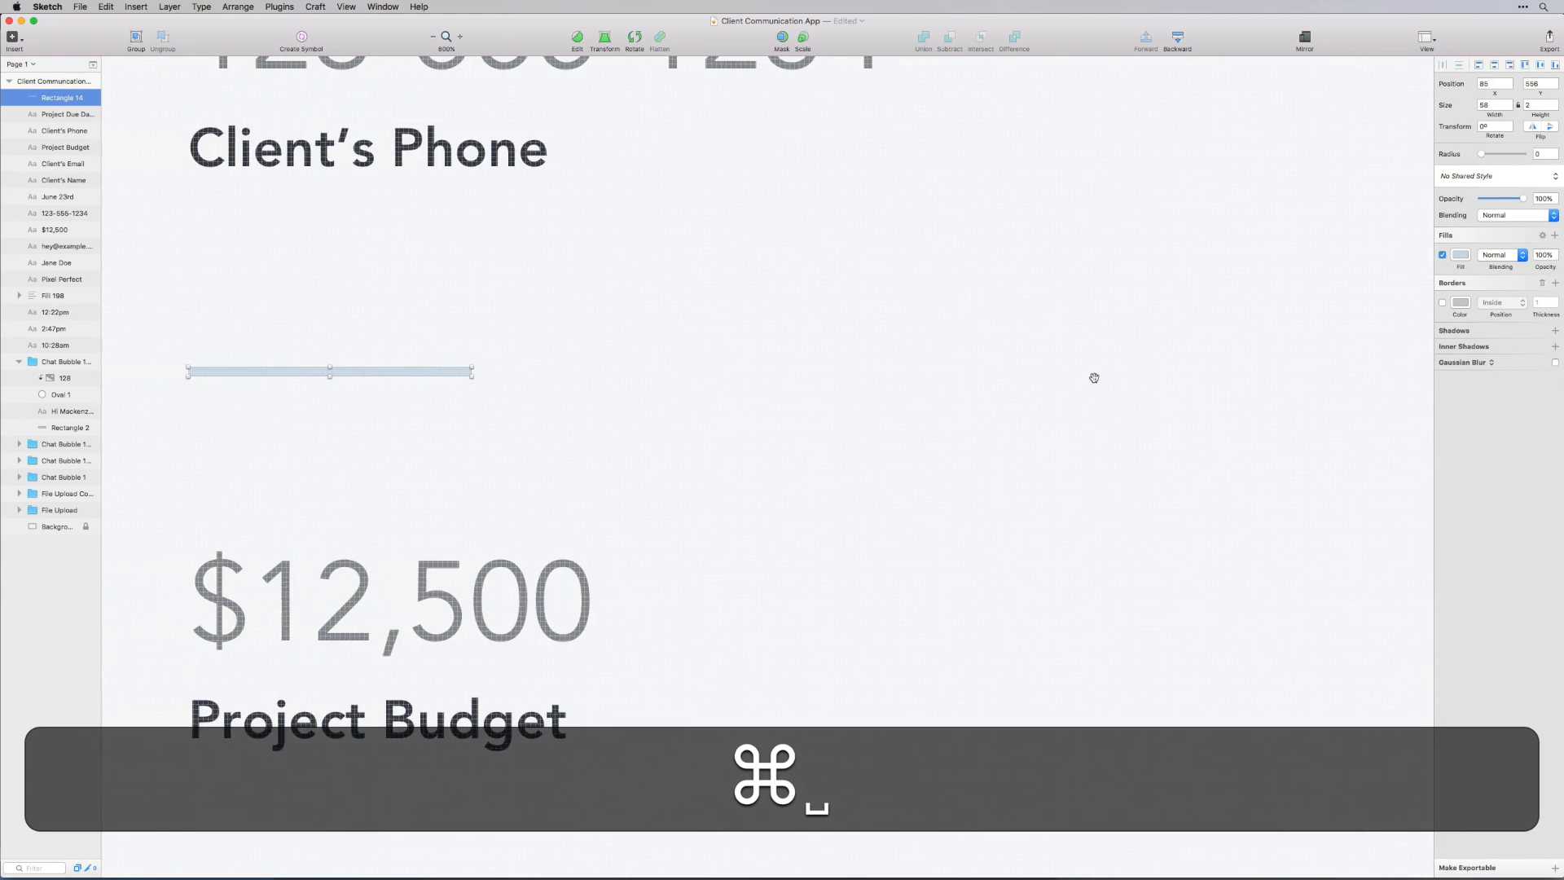
pyautogui.moveTo(324, 389); pyautogui.dragTo(628, 391)
pyautogui.moveTo(775, 375); pyautogui.dragTo(609, 374)
pyautogui.click(647, 378)
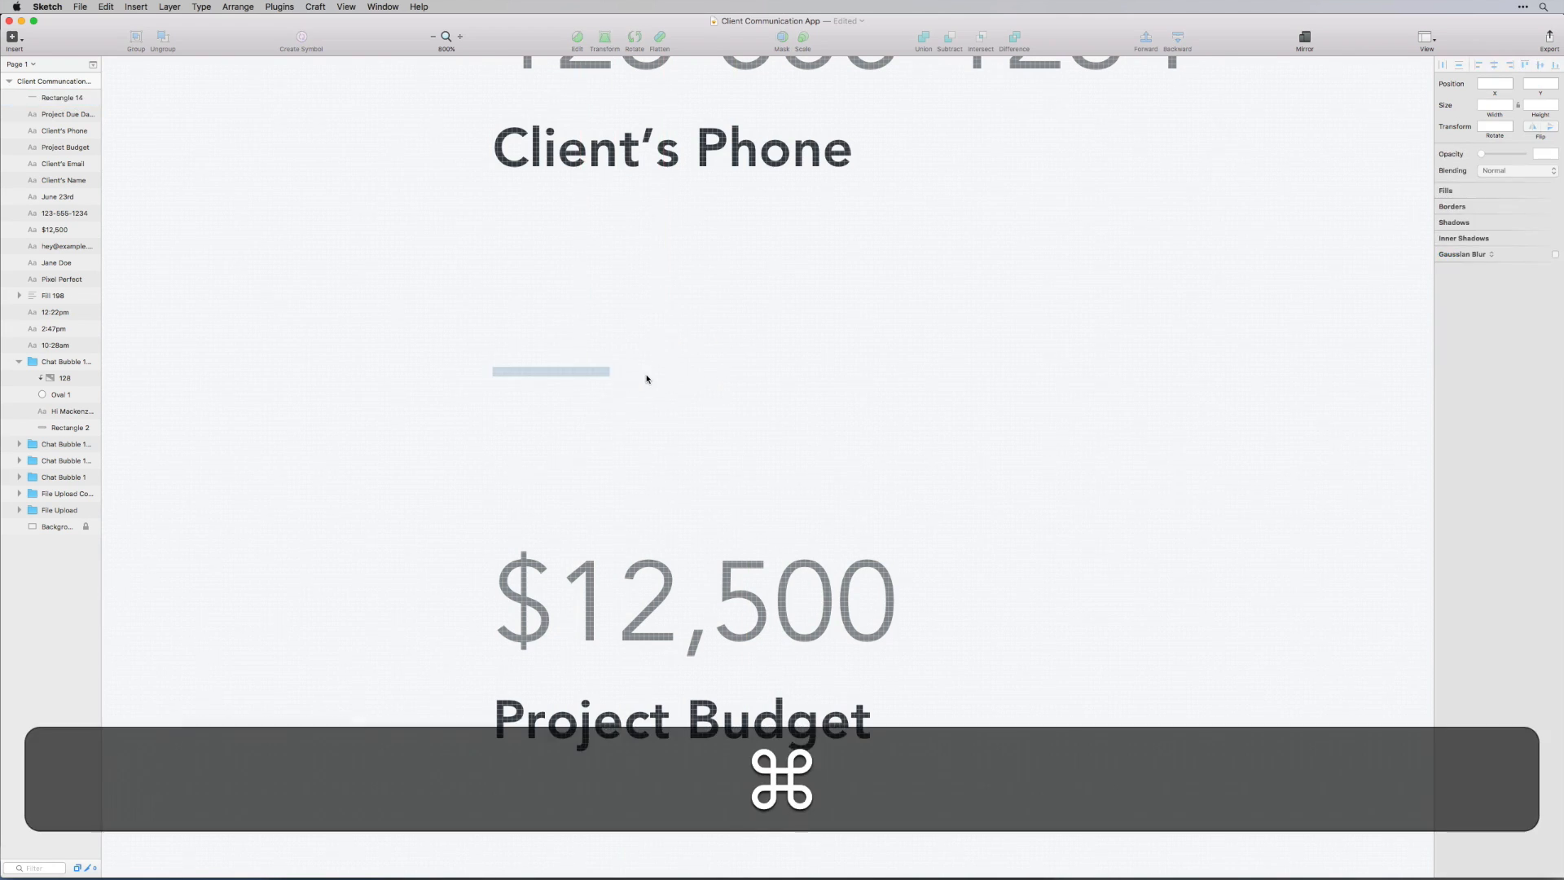
pyautogui.press('super+minus')
pyautogui.press('super+minus')
pyautogui.press('super+minus')
pyautogui.press('super+minus')
pyautogui.press('super+equal')
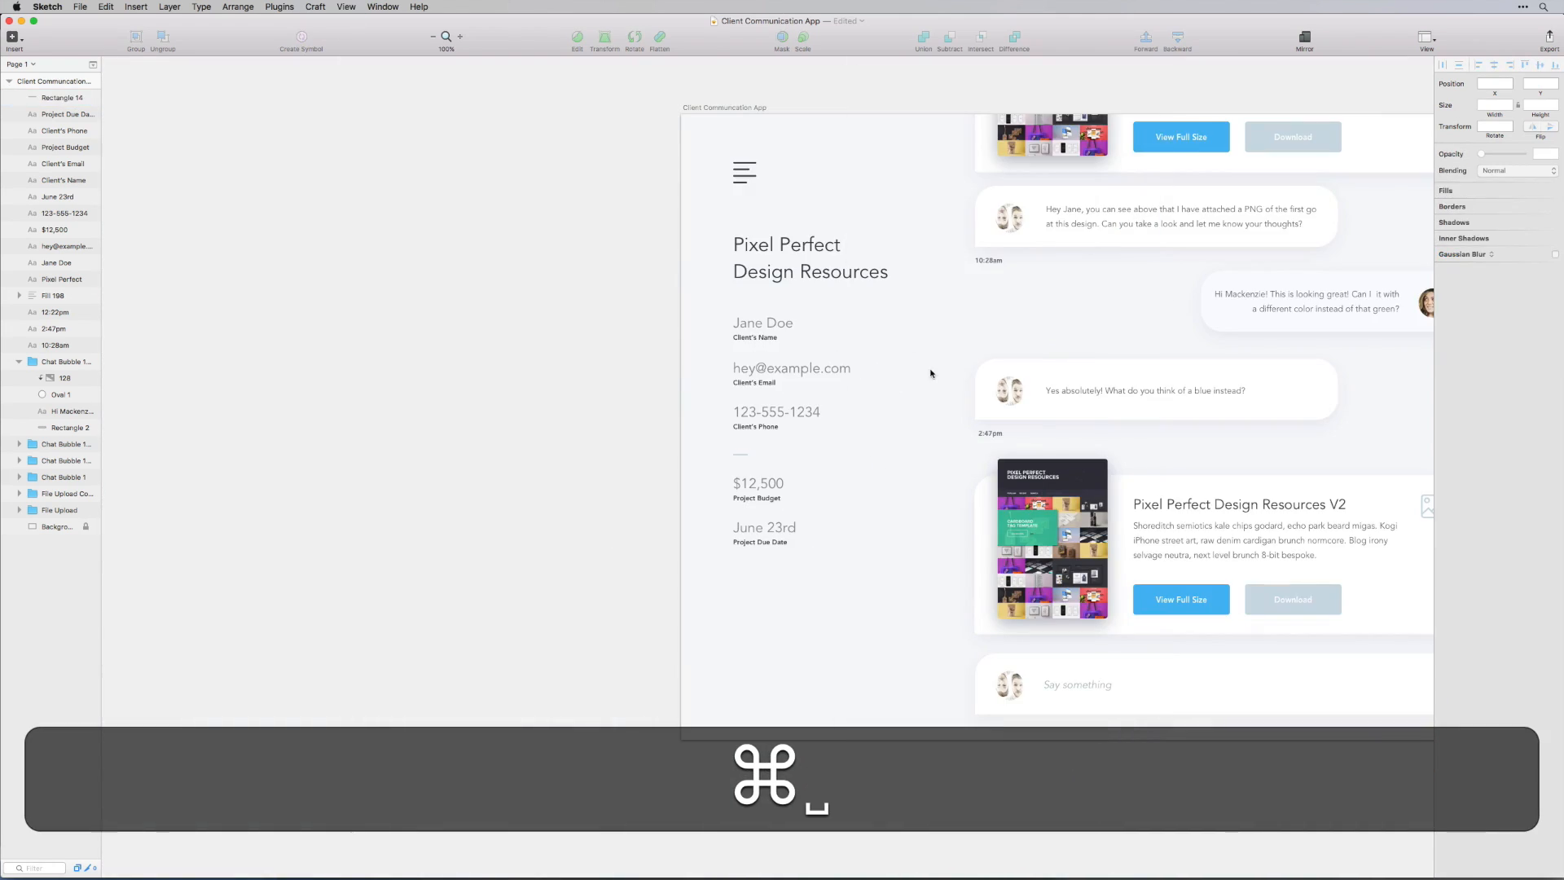
pyautogui.moveTo(929, 371); pyautogui.dragTo(601, 395)
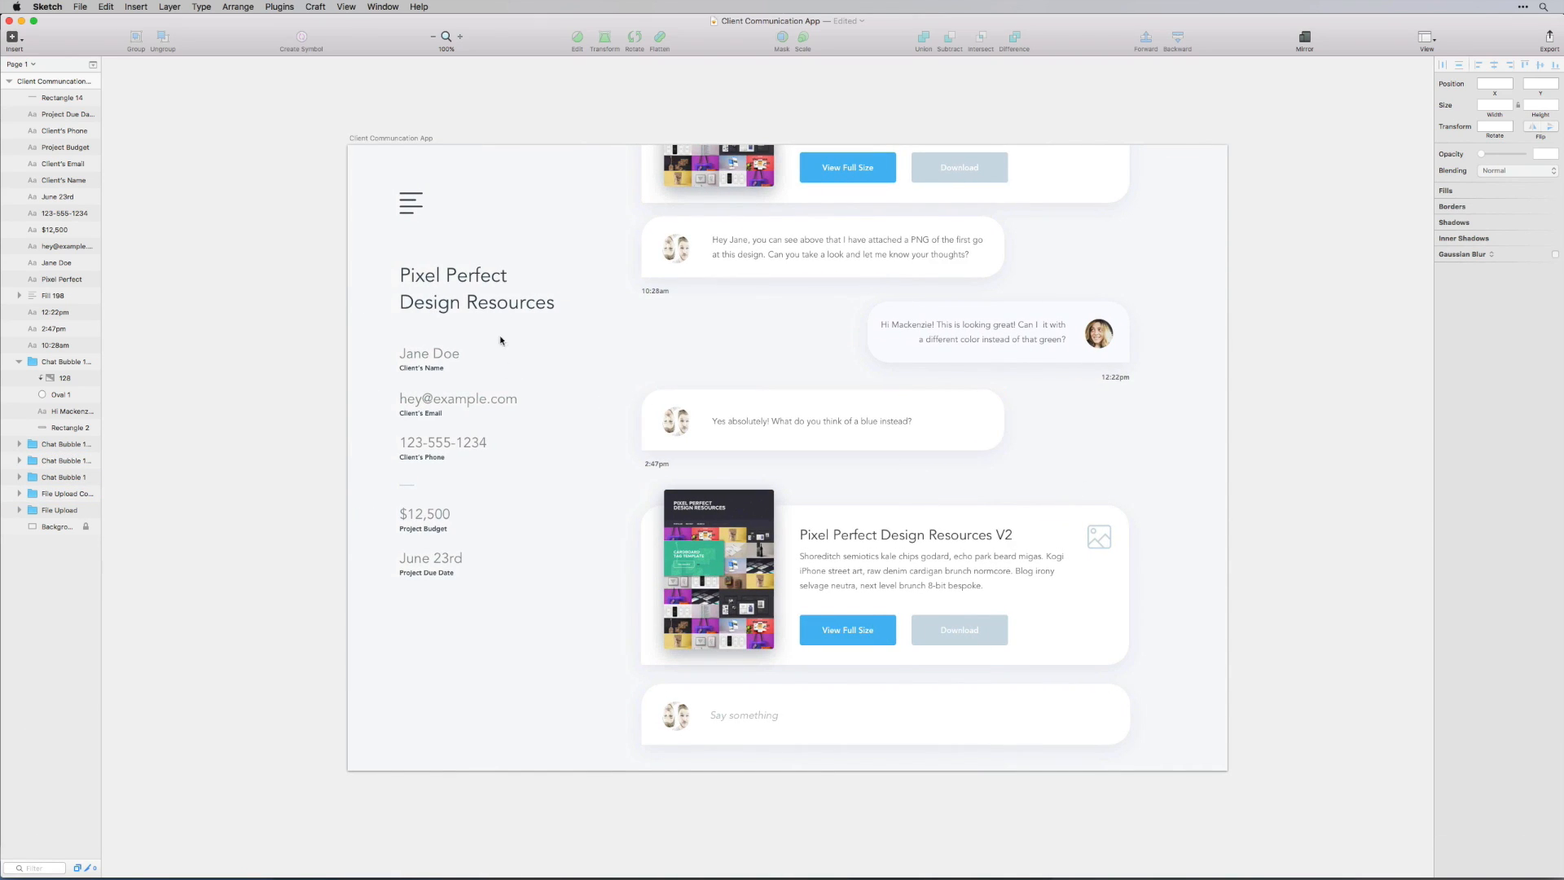
# Set the font size of the "Pixel Perfect Design Resources" title in the side column to 30
pyautogui.click(539, 305)
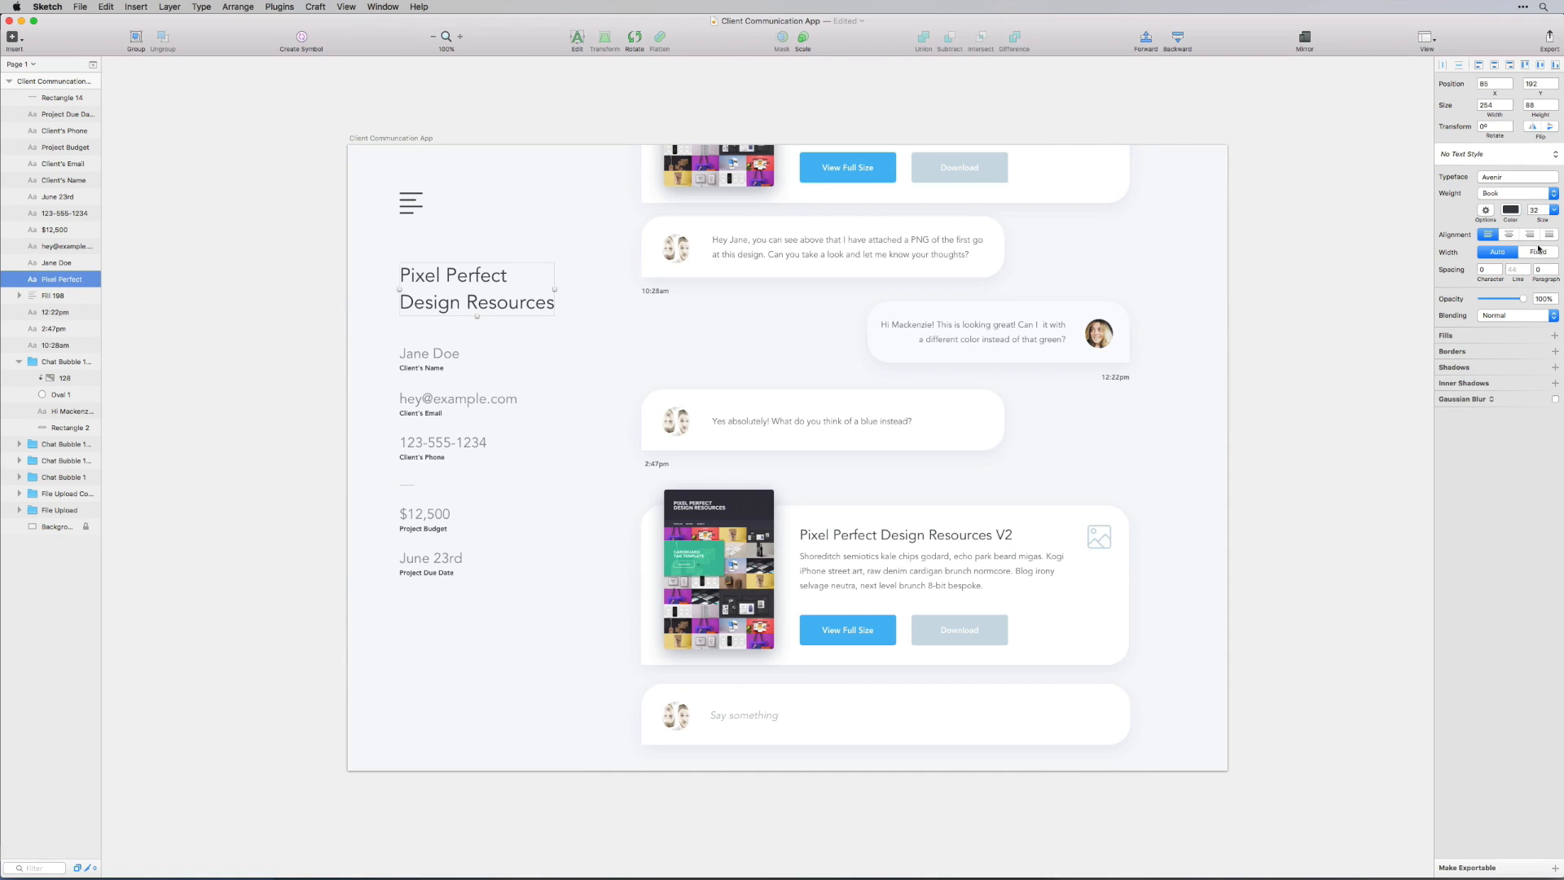
pyautogui.press('Down')
pyautogui.press('Down')
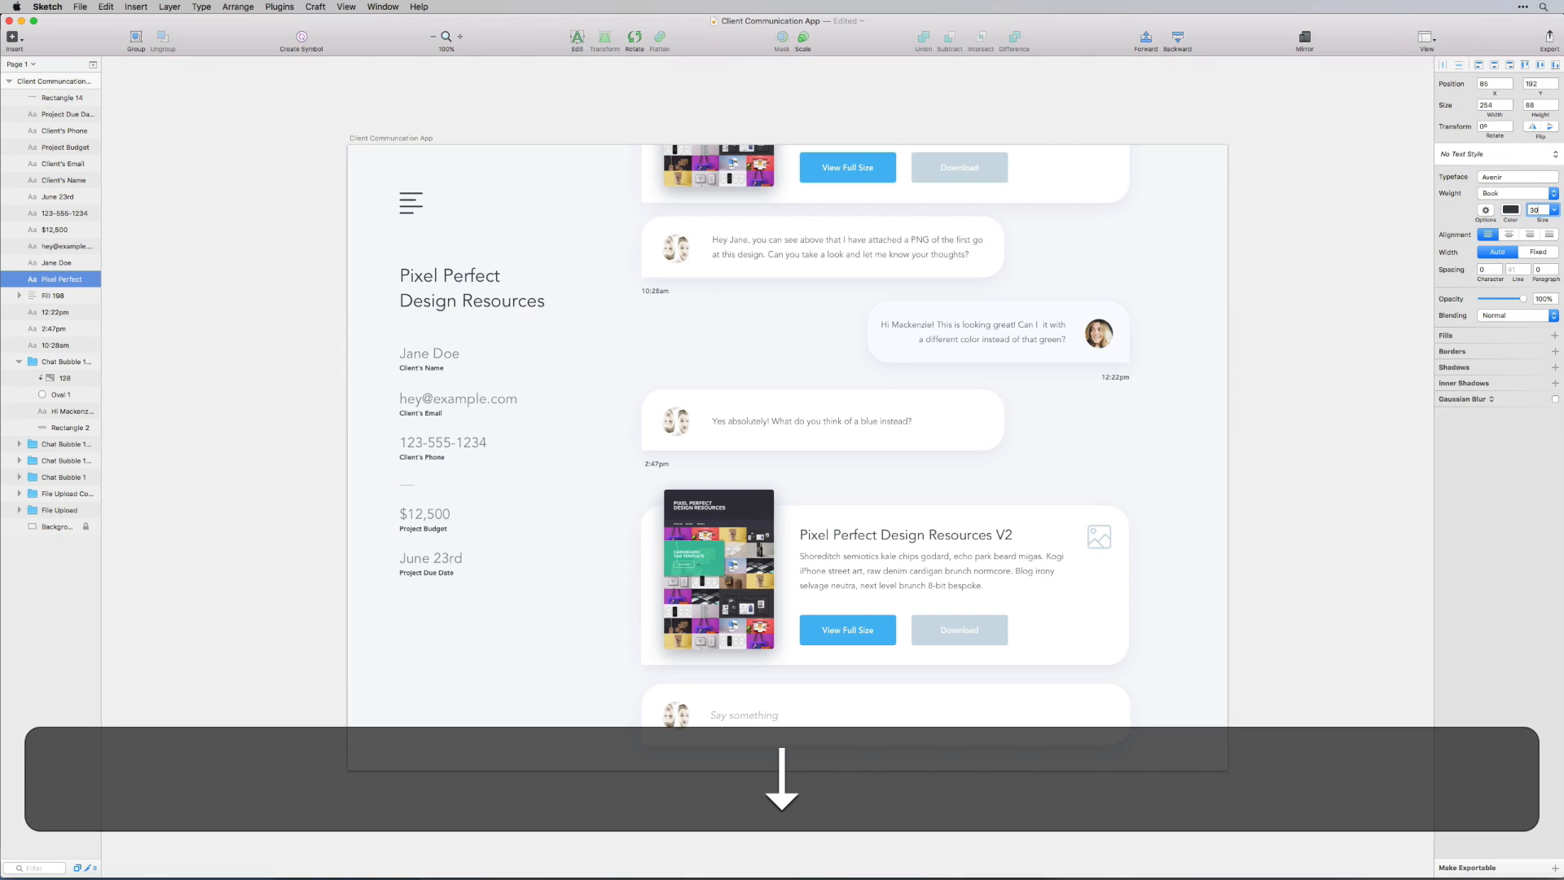
# Tighten the side column title's line spacing to slightly below 38 and move the title up about 10 px
pyautogui.click(1527, 274)
pyautogui.click(1527, 274)
pyautogui.click(1526, 274)
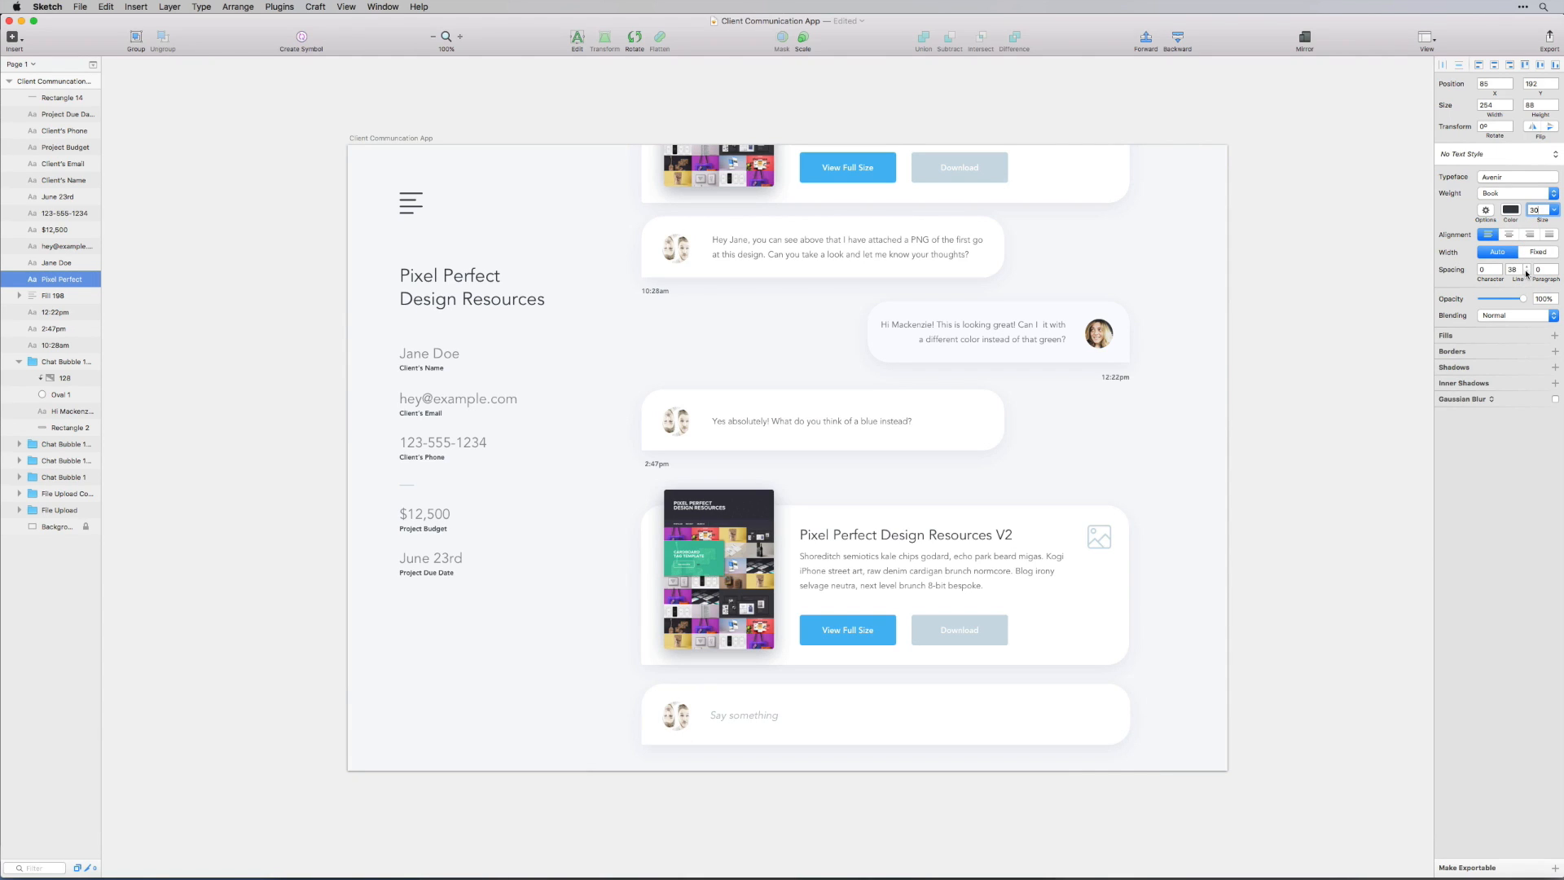
pyautogui.click(1527, 273)
pyautogui.click(1526, 274)
pyautogui.click(1527, 273)
pyautogui.hotkey('shift', 'Up')
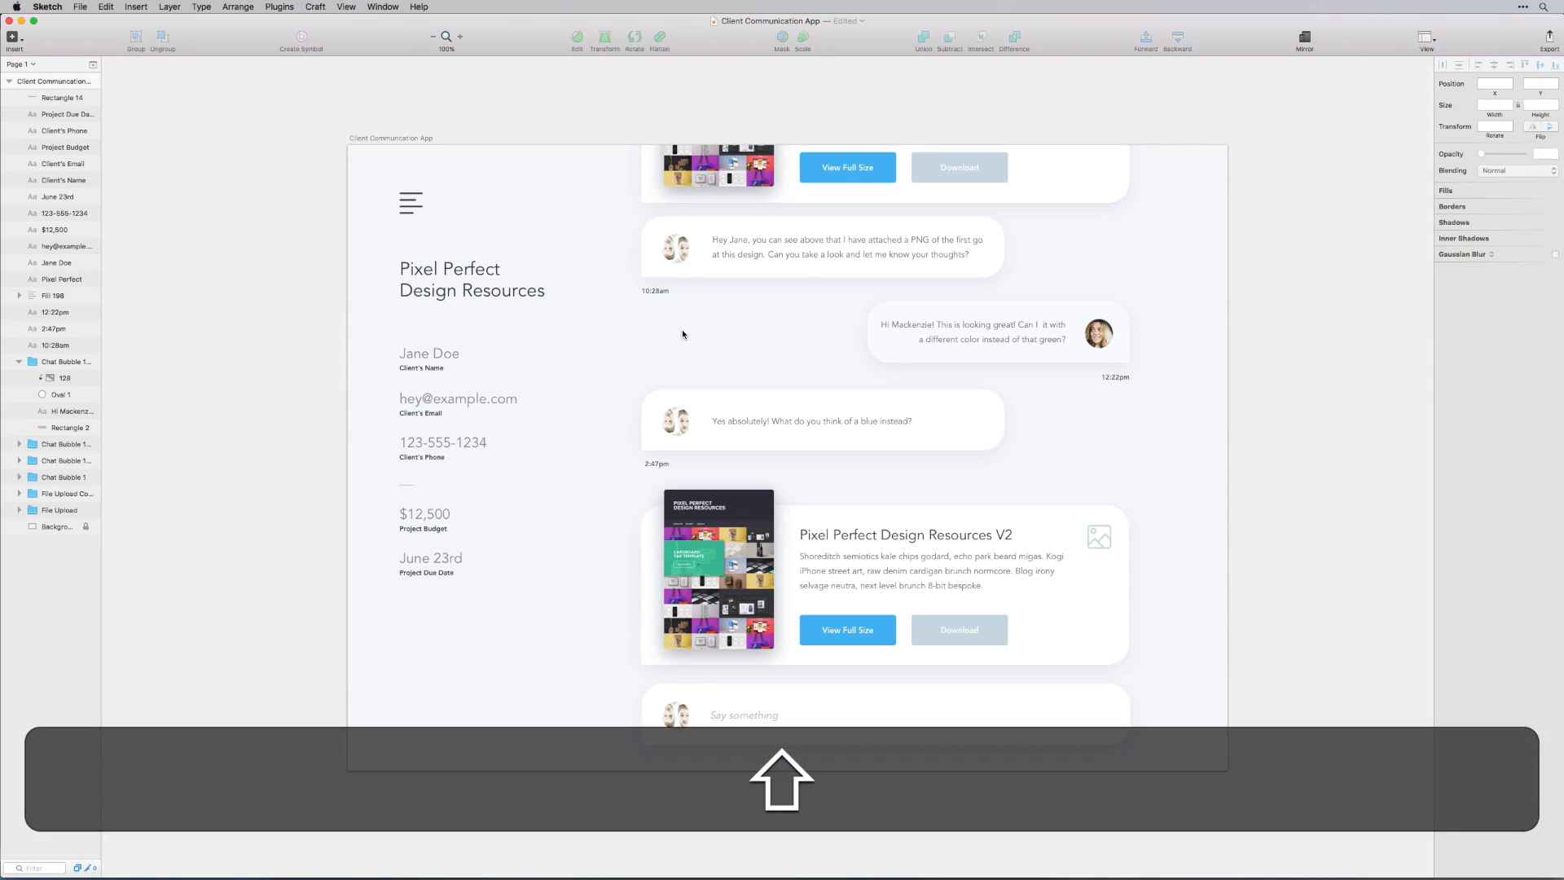
pyautogui.click(1199, 424)
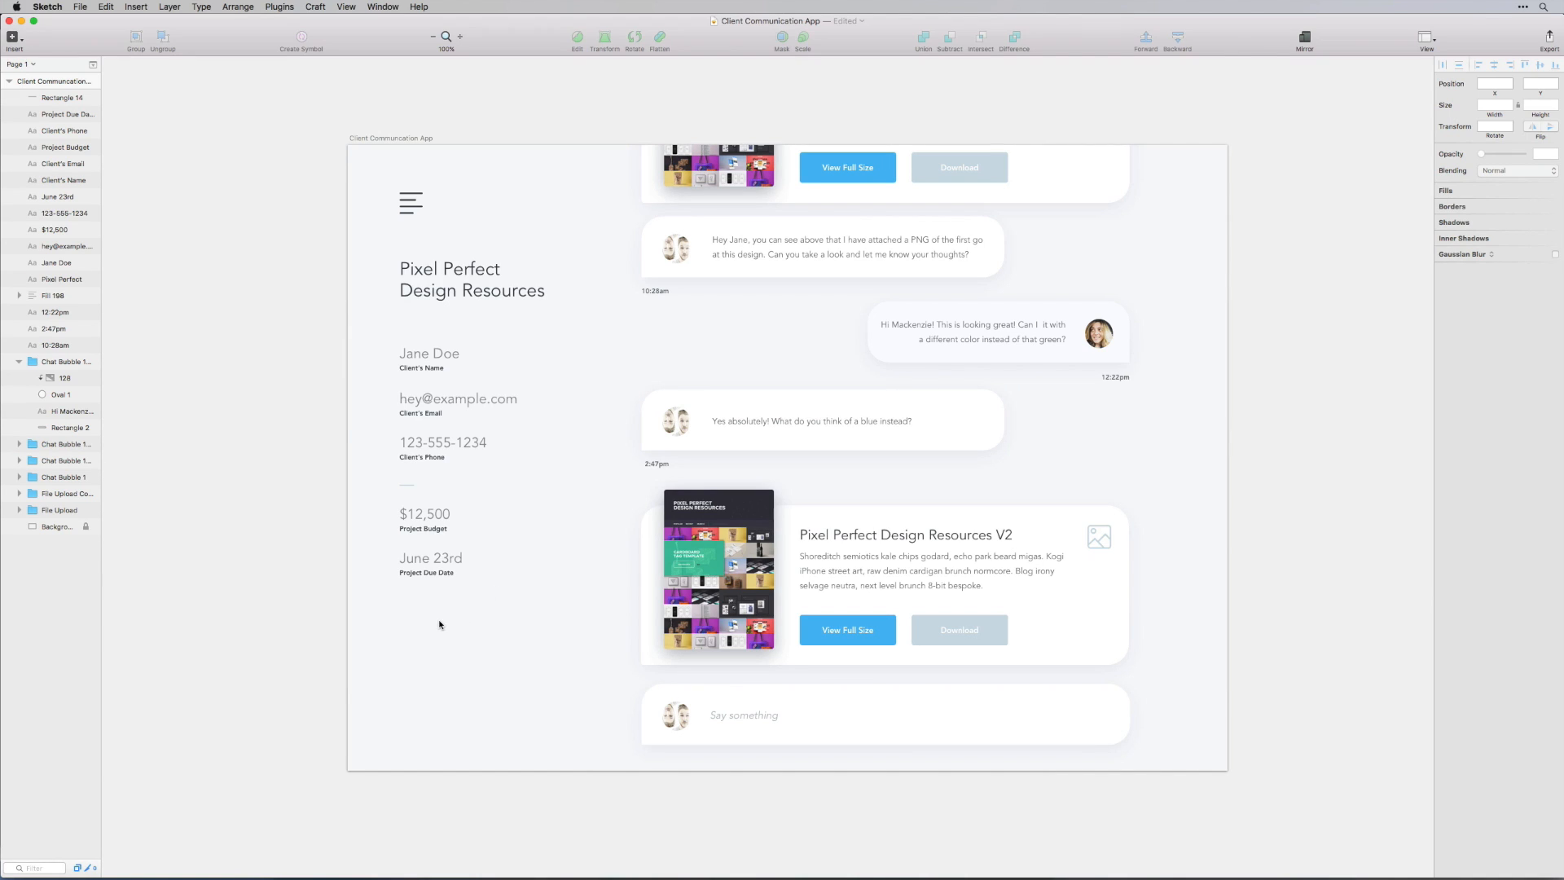
# Duplicate the "Project Due Date" label below itself and change the copy's text to "View Full Project Brief"
pyautogui.press('super+=')
pyautogui.moveTo(353, 599); pyautogui.dragTo(941, 377)
pyautogui.moveTo(706, 457); pyautogui.dragTo(695, 518)
pyautogui.doubleClick(694, 518)
pyautogui.press('super+a')
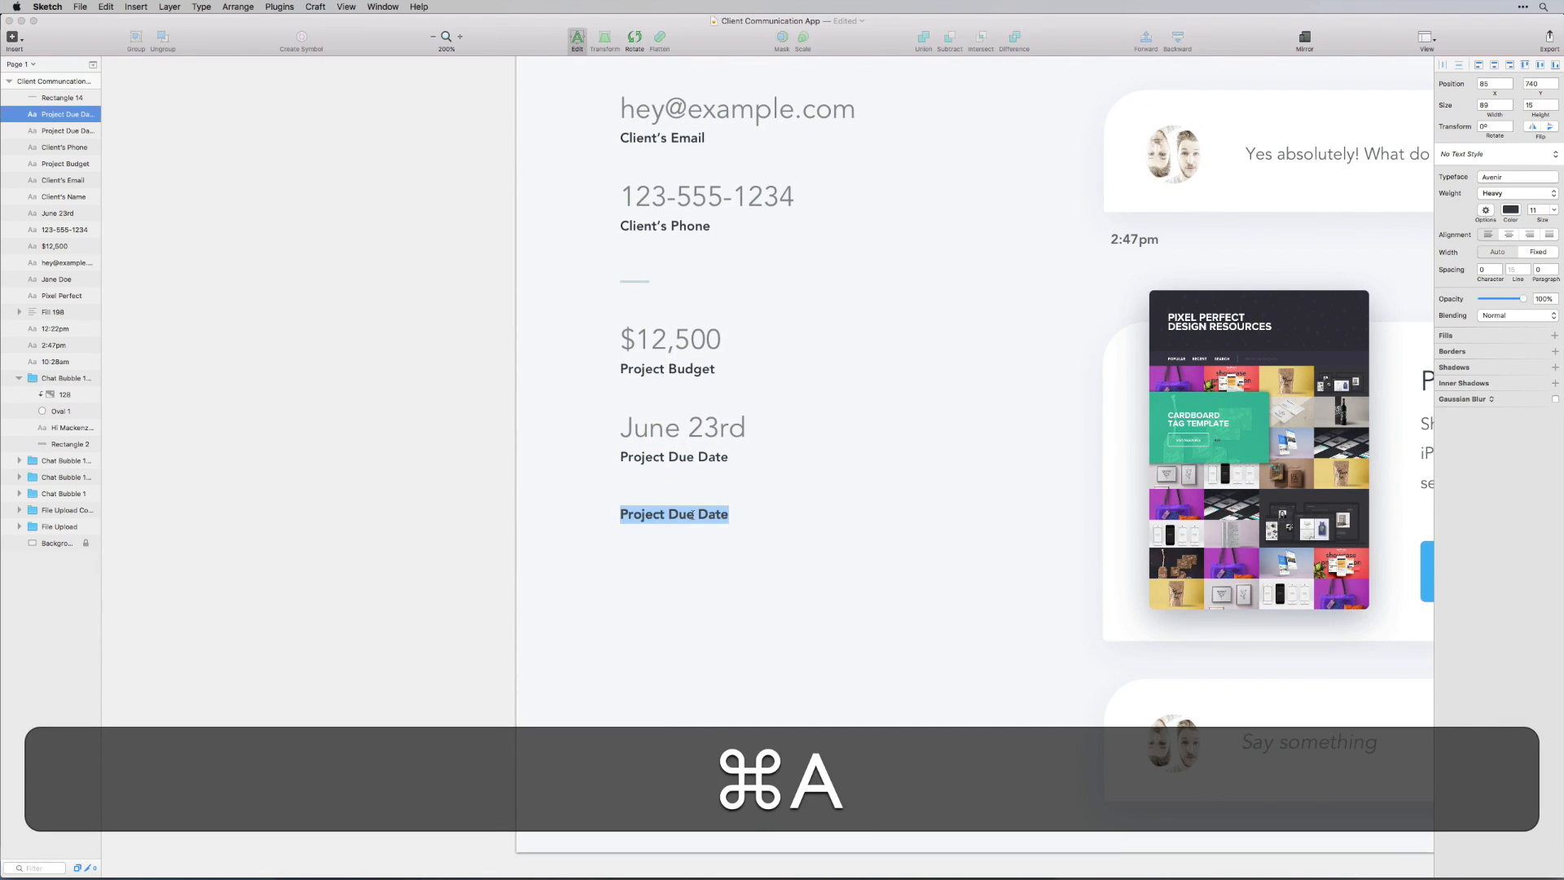
pyautogui.write('View Ful')
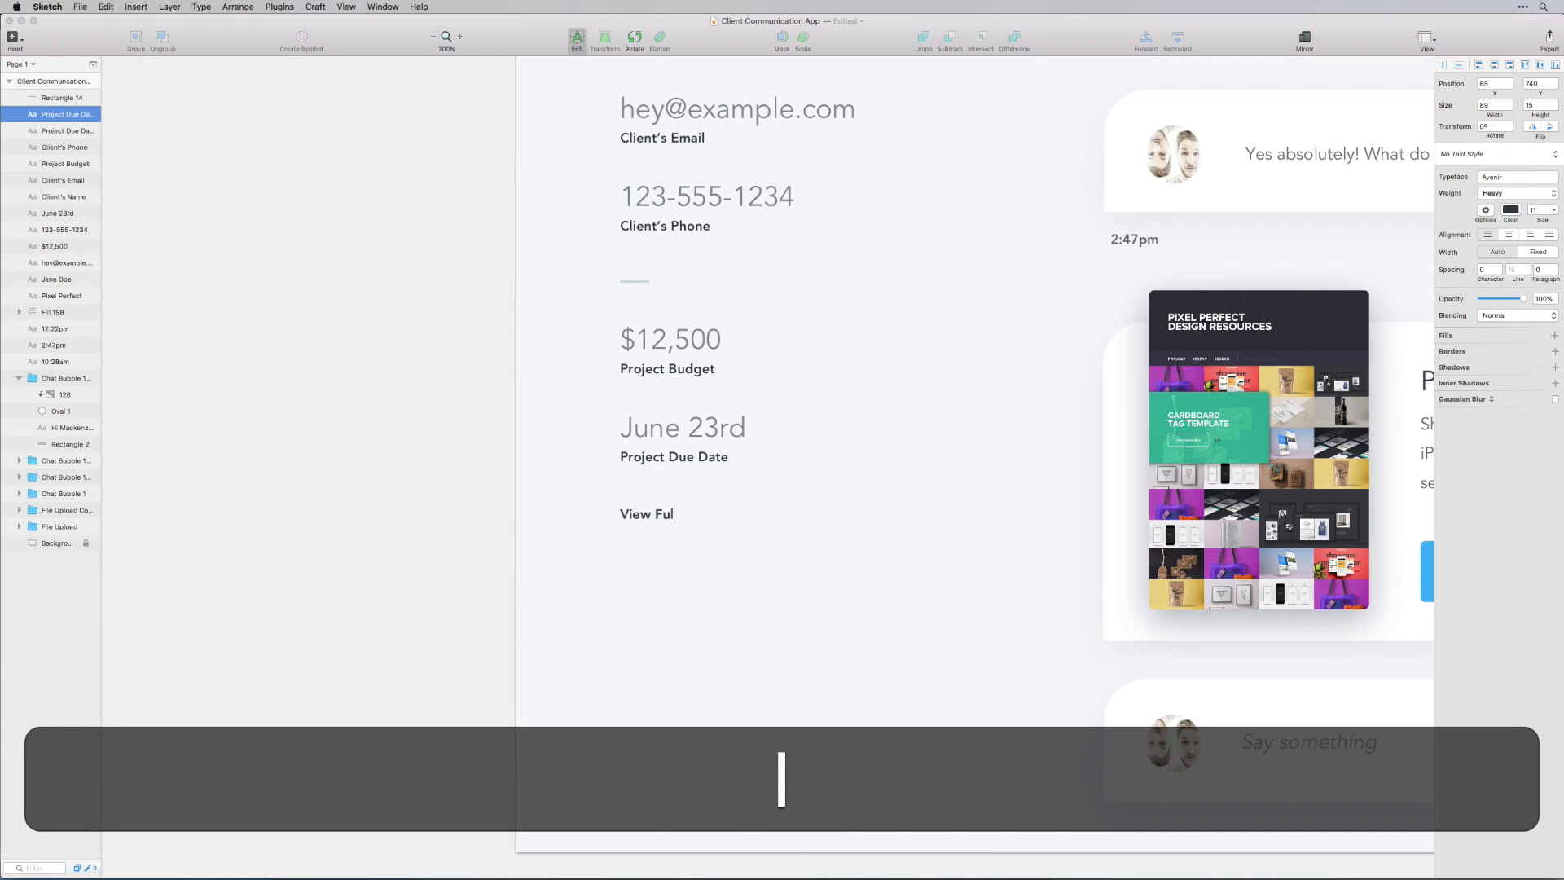
pyautogui.write('l Project ')
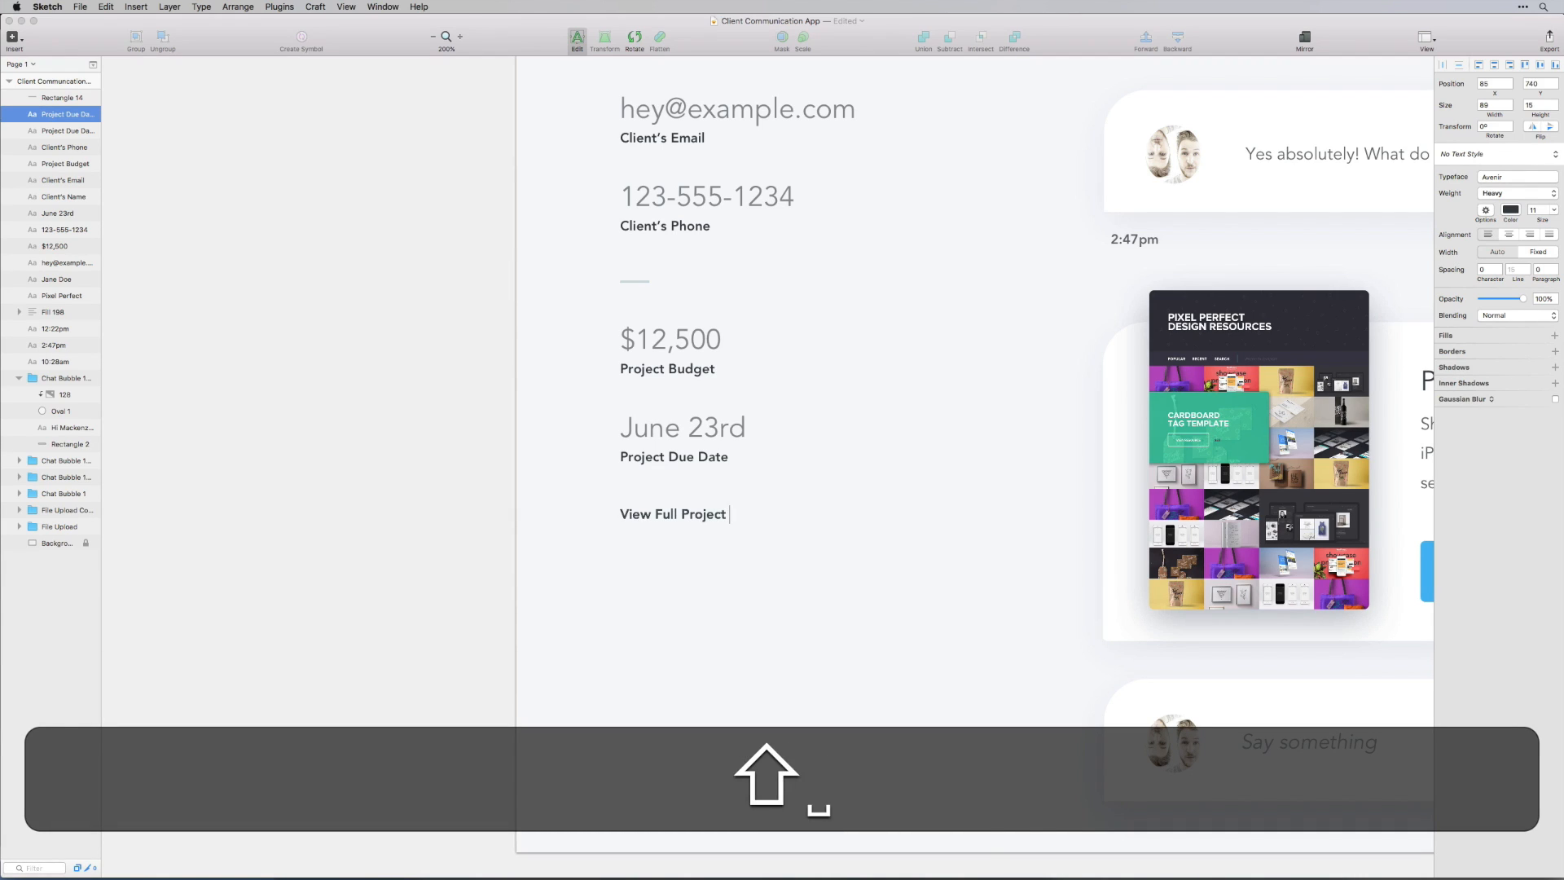
pyautogui.write('Brief')
# Color the "View Full Project Brief" text with the bright blue document color to make it look like a link
pyautogui.press('super+a')
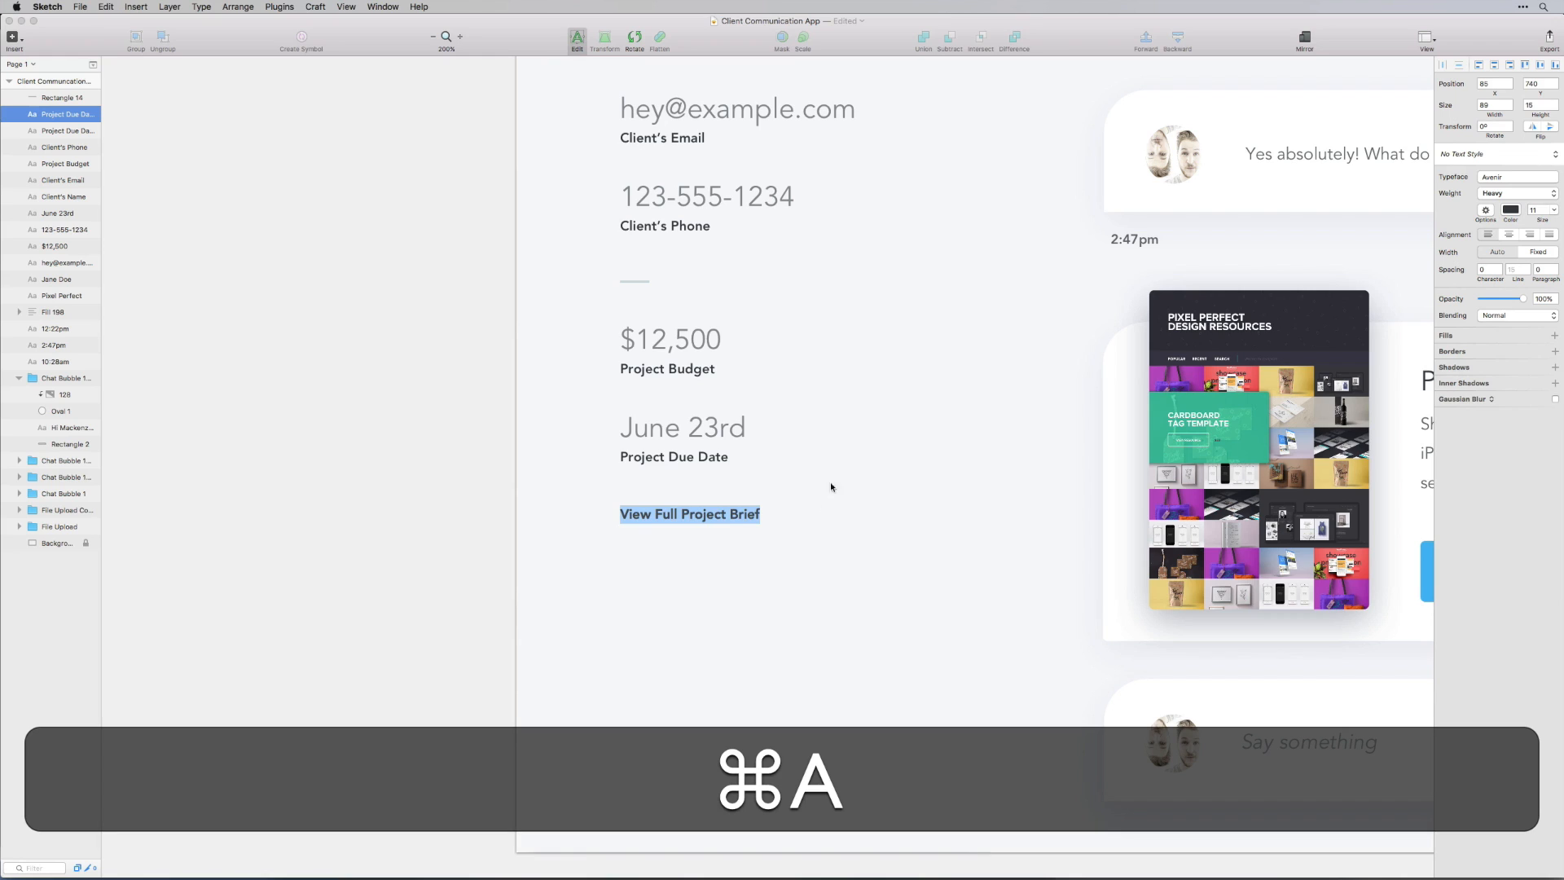
pyautogui.click(1511, 211)
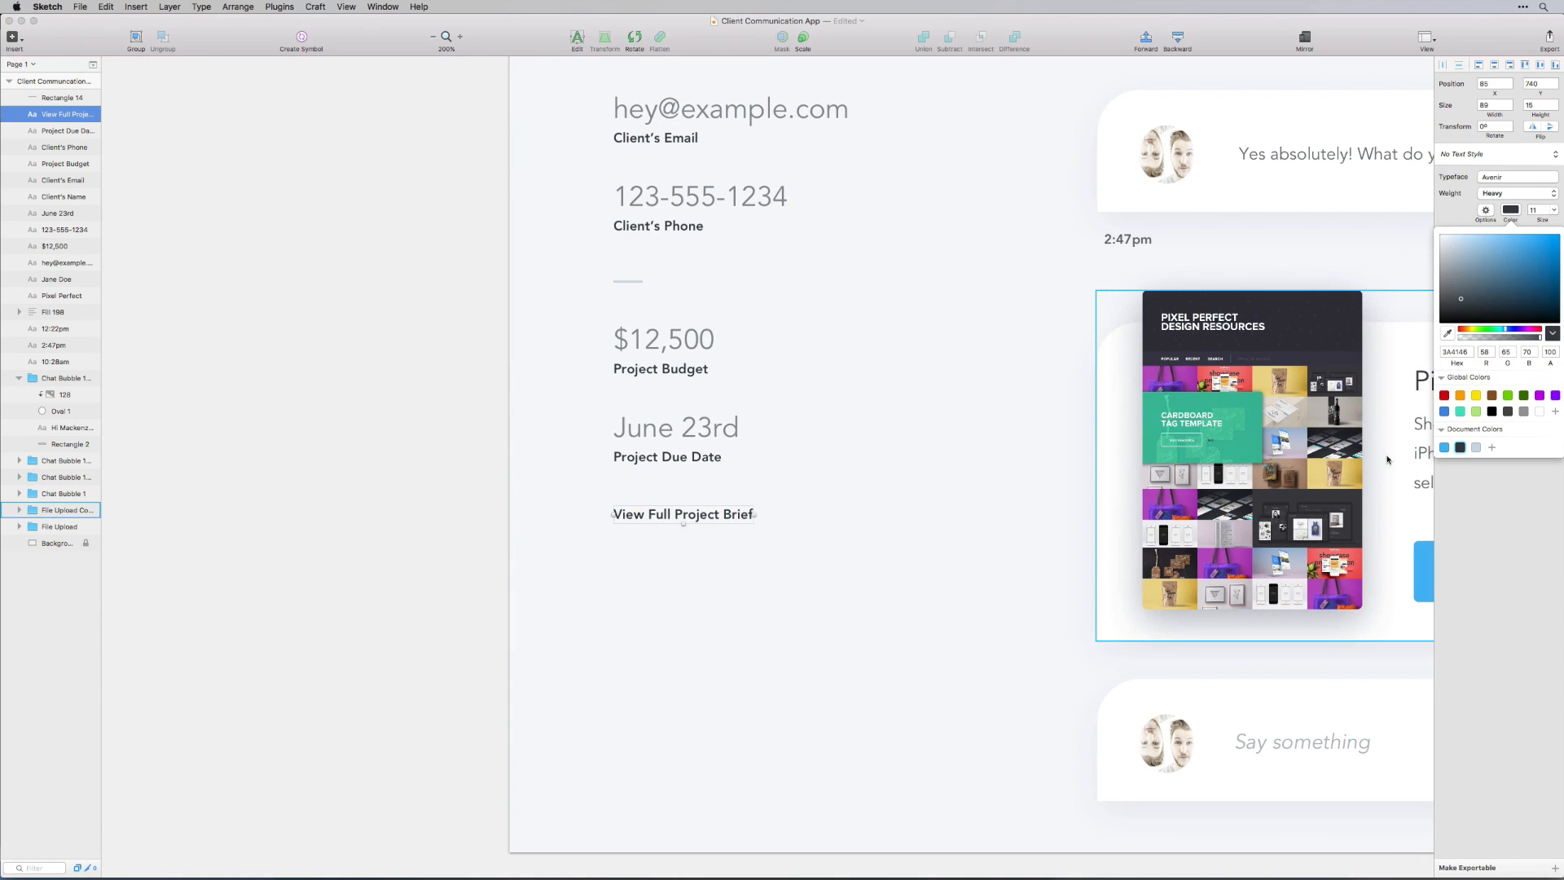
pyautogui.click(1444, 447)
pyautogui.click(1376, 478)
pyautogui.press('super+minus')
pyautogui.moveTo(955, 311); pyautogui.dragTo(774, 391)
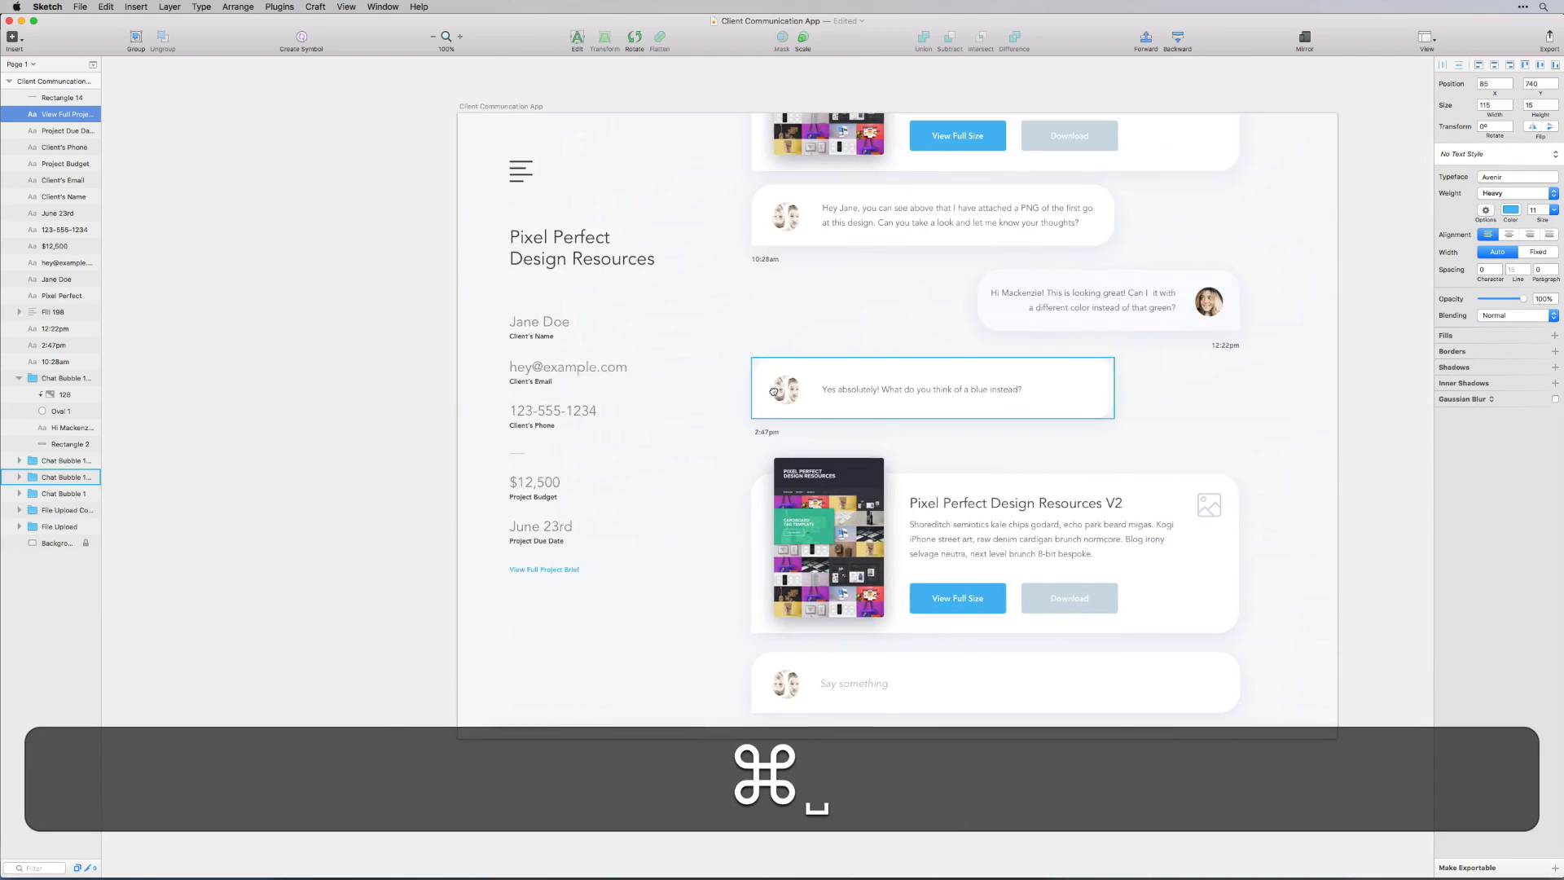
pyautogui.click(1413, 521)
pyautogui.moveTo(1413, 521); pyautogui.dragTo(1316, 544)
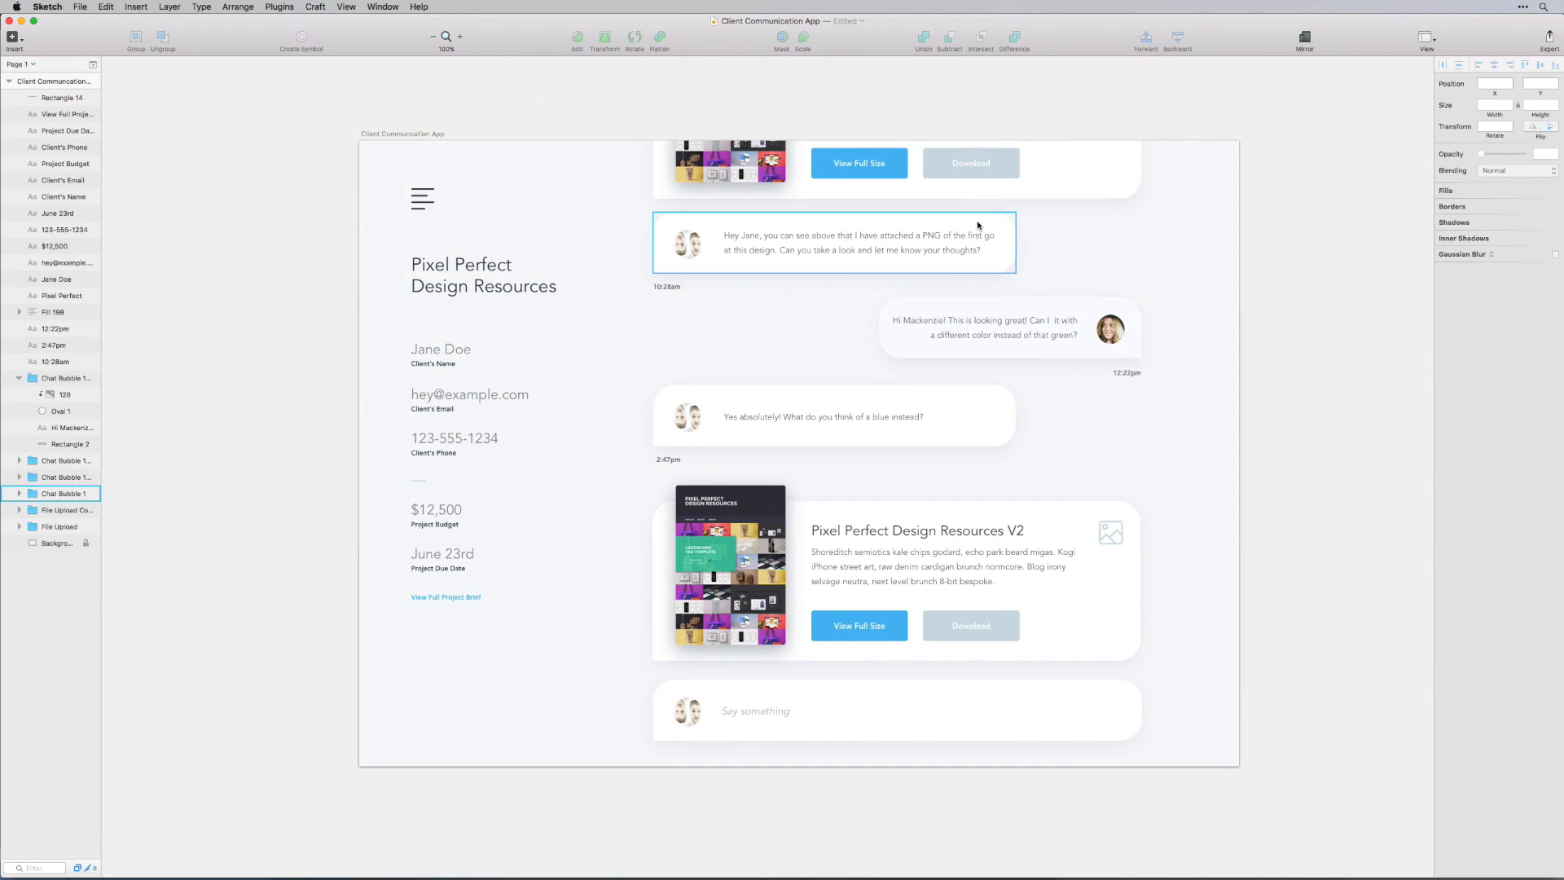
pyautogui.scroll(2, 978, 225)
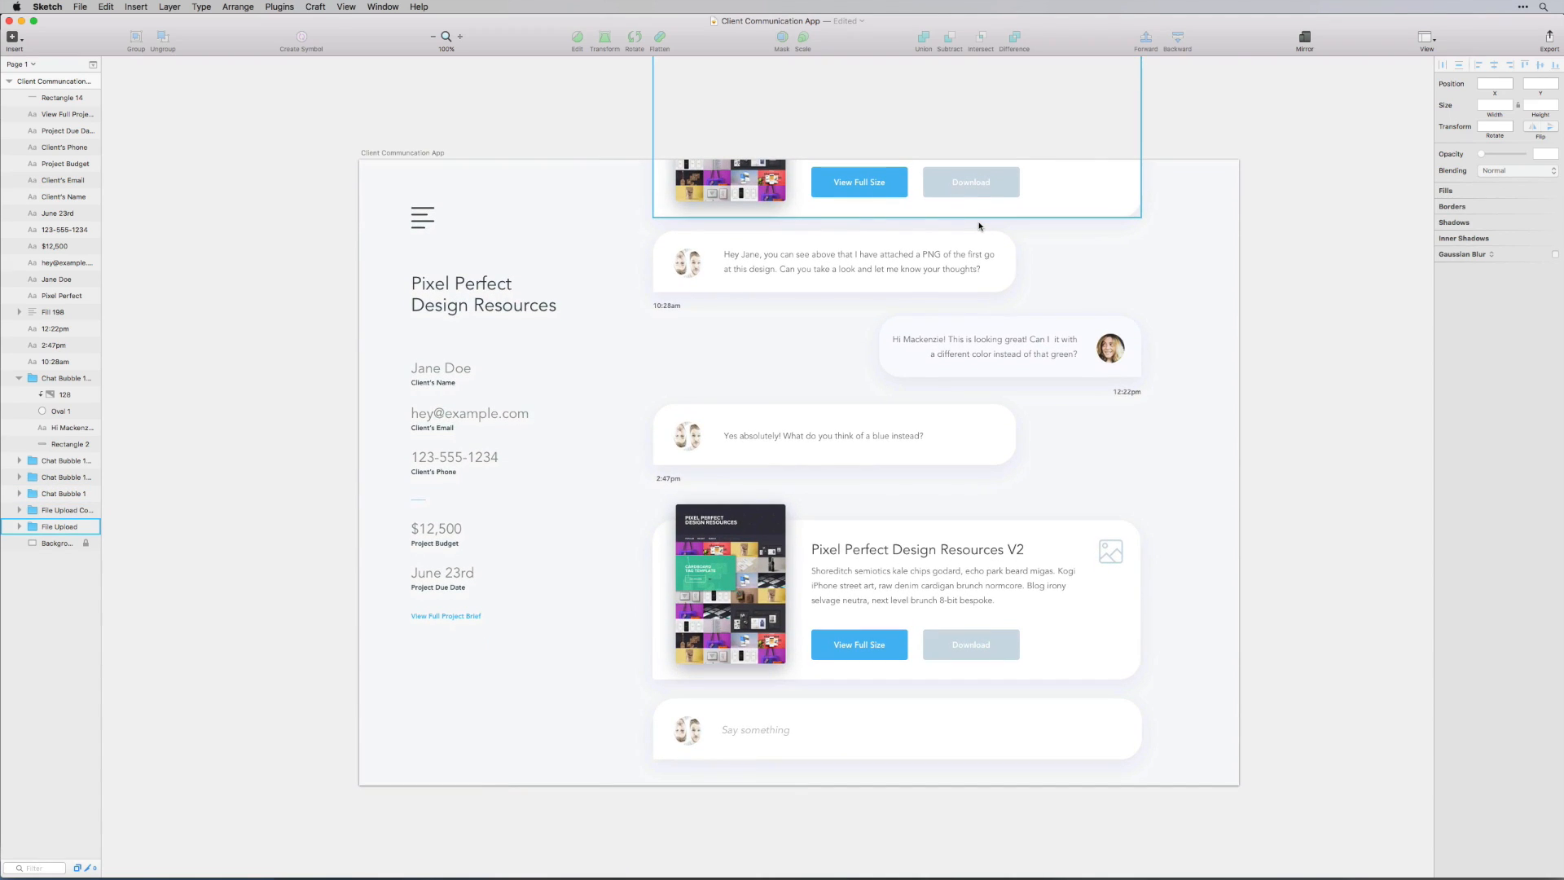